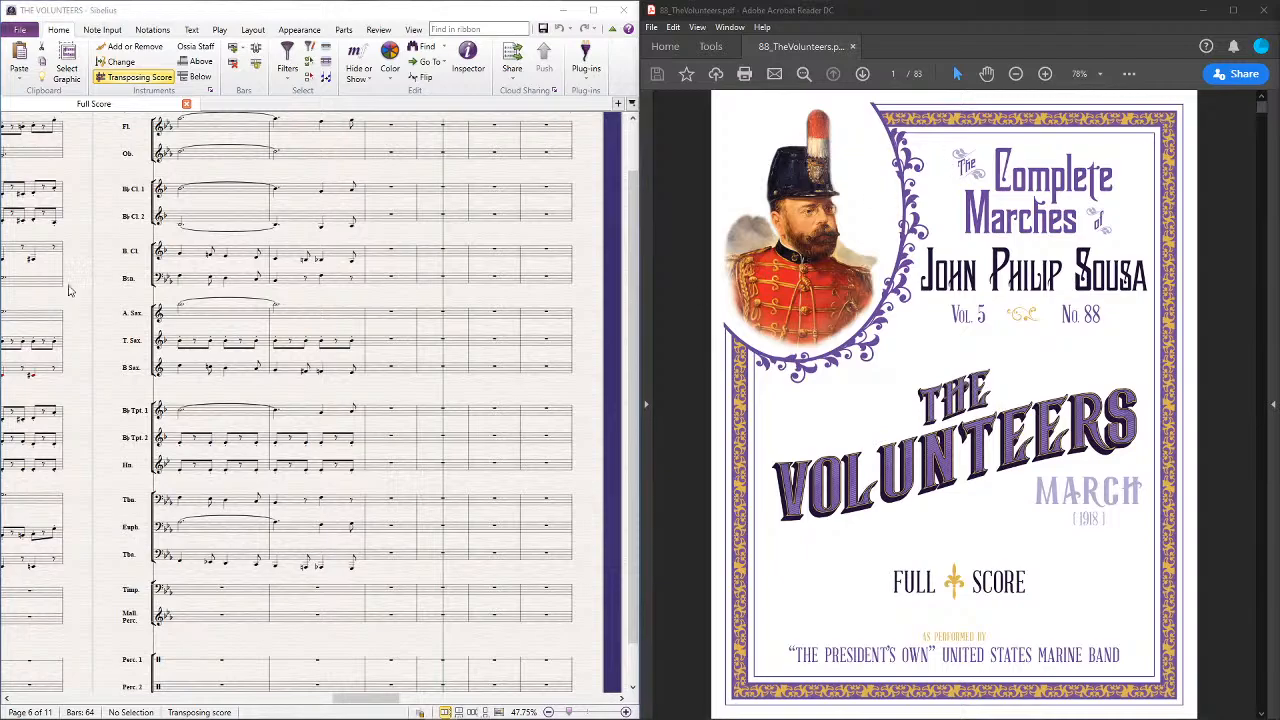
# Review the full score from its opening page through bar 30 to the last bars that contain written notes
pyautogui.moveTo(105, 173); pyautogui.dragTo(630, 271)
pyautogui.moveTo(5, 180); pyautogui.dragTo(520, 194)
pyautogui.moveTo(105, 182); pyautogui.dragTo(545, 148)
pyautogui.moveTo(86, 149)
pyautogui.mouseDown()
pyautogui.moveTo(489, 125)
pyautogui.moveTo(618, 131)
pyautogui.mouseUp()
pyautogui.moveTo(114, 155); pyautogui.dragTo(634, 181)
pyautogui.moveTo(177, 143); pyautogui.dragTo(585, 164)
pyautogui.moveTo(120, 175); pyautogui.dragTo(43, 178)
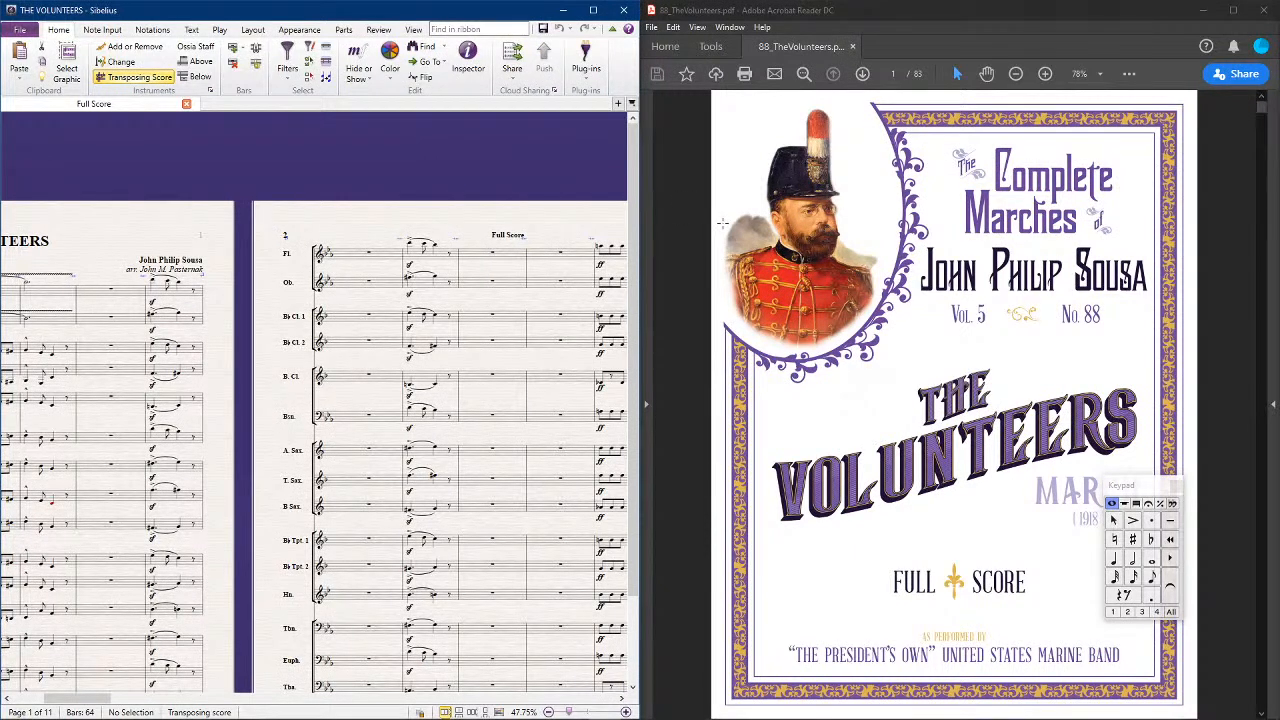
pyautogui.moveTo(502, 189); pyautogui.dragTo(211, 222)
pyautogui.moveTo(342, 205); pyautogui.dragTo(667, 153)
pyautogui.moveTo(170, 203); pyautogui.dragTo(20, 245)
pyautogui.moveTo(590, 205); pyautogui.dragTo(148, 220)
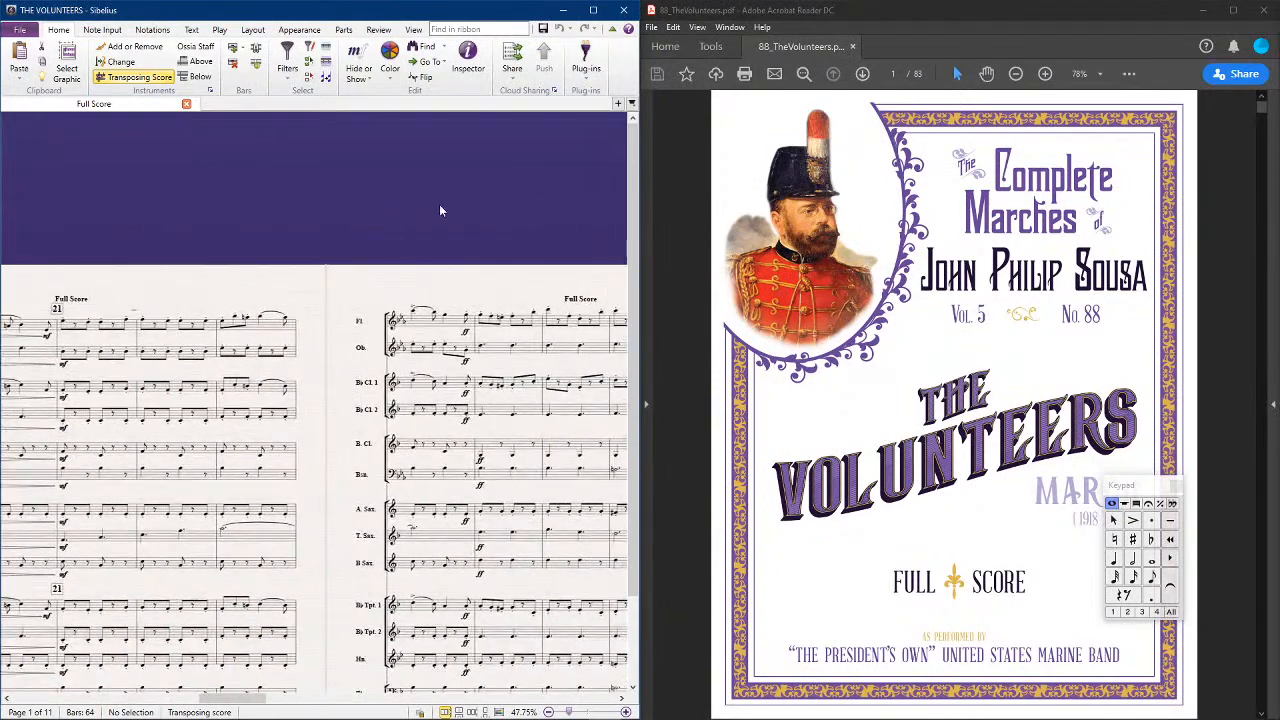
pyautogui.moveTo(430, 208); pyautogui.dragTo(10, 173)
pyautogui.moveTo(494, 179); pyautogui.dragTo(177, 206)
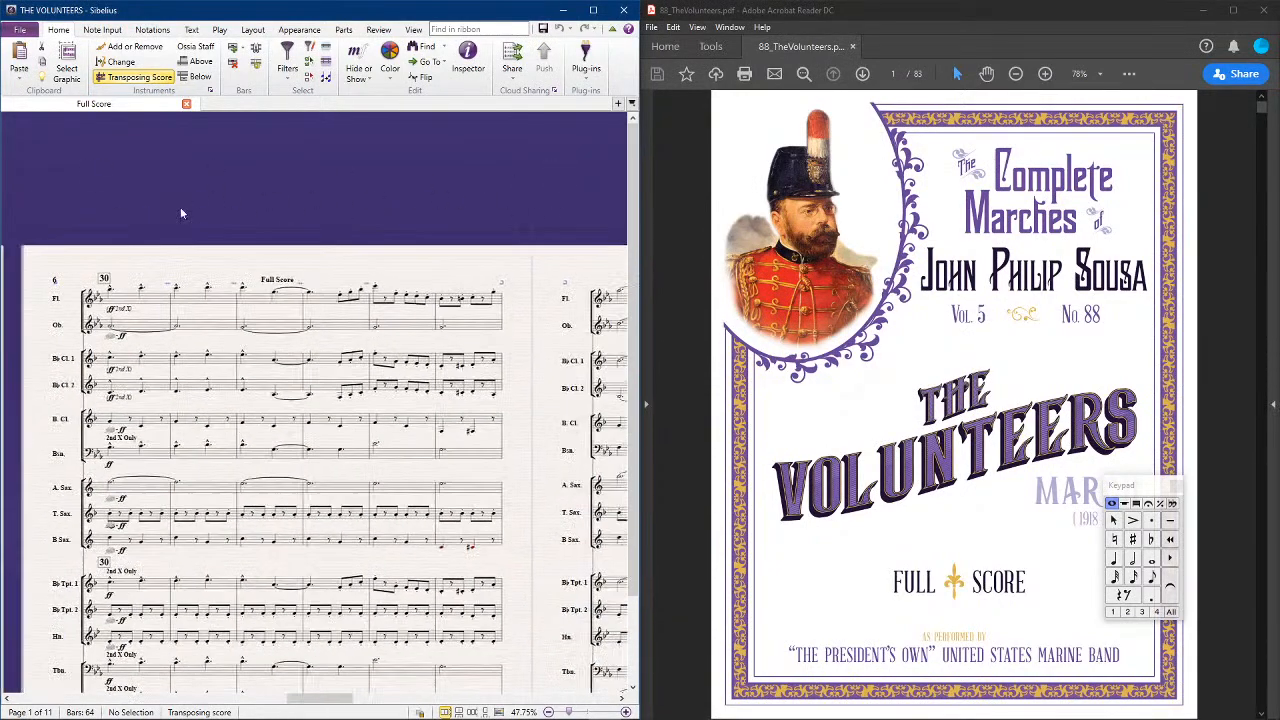
pyautogui.moveTo(528, 213); pyautogui.dragTo(129, 209)
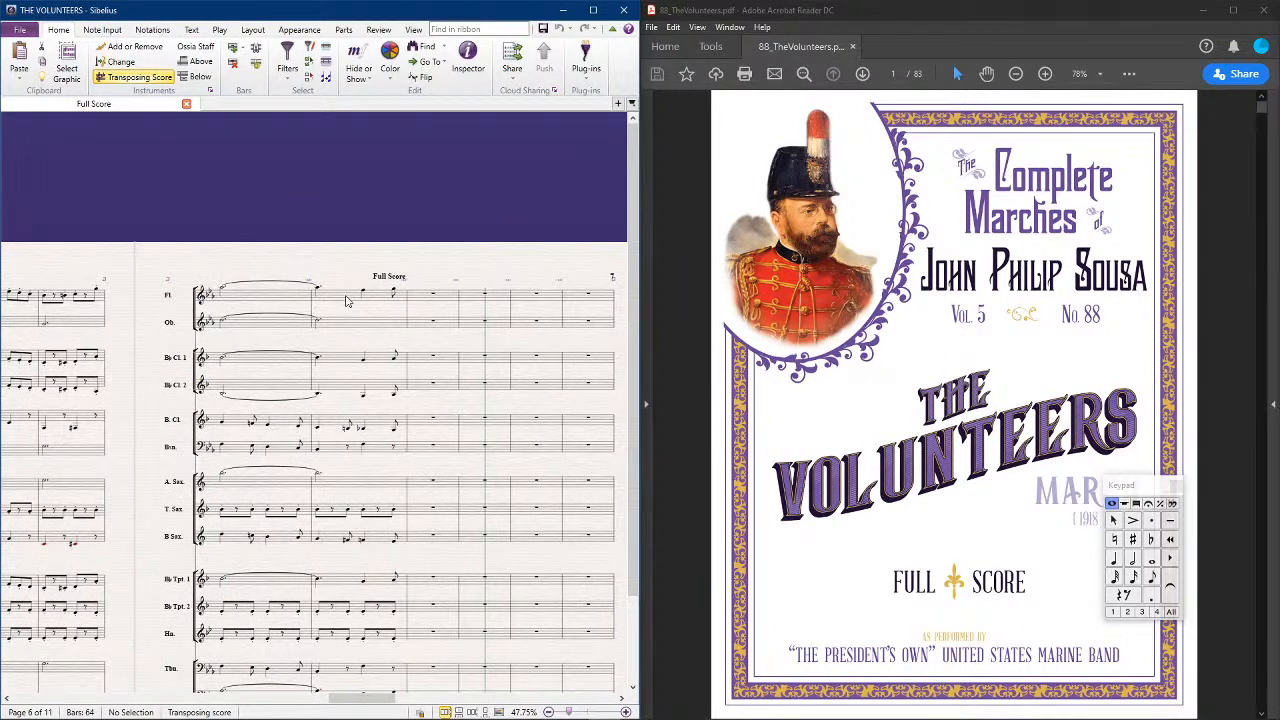
# Play back the score from the first page to where the written notes end, adjusting the system volume, and stop playback
pyautogui.moveTo(73, 214); pyautogui.dragTo(484, 226)
pyautogui.moveTo(100, 236); pyautogui.dragTo(779, 144)
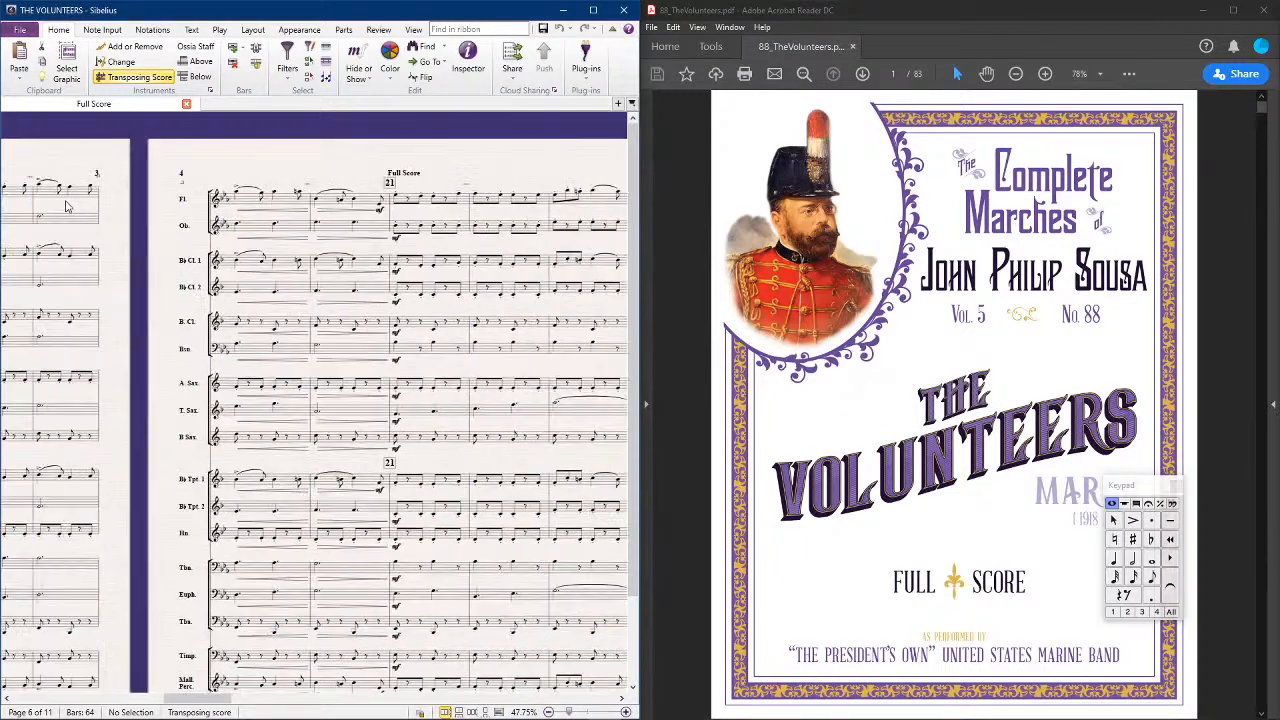
pyautogui.moveTo(121, 189); pyautogui.dragTo(1090, 78)
pyautogui.hscroll(-12, 259, 583)
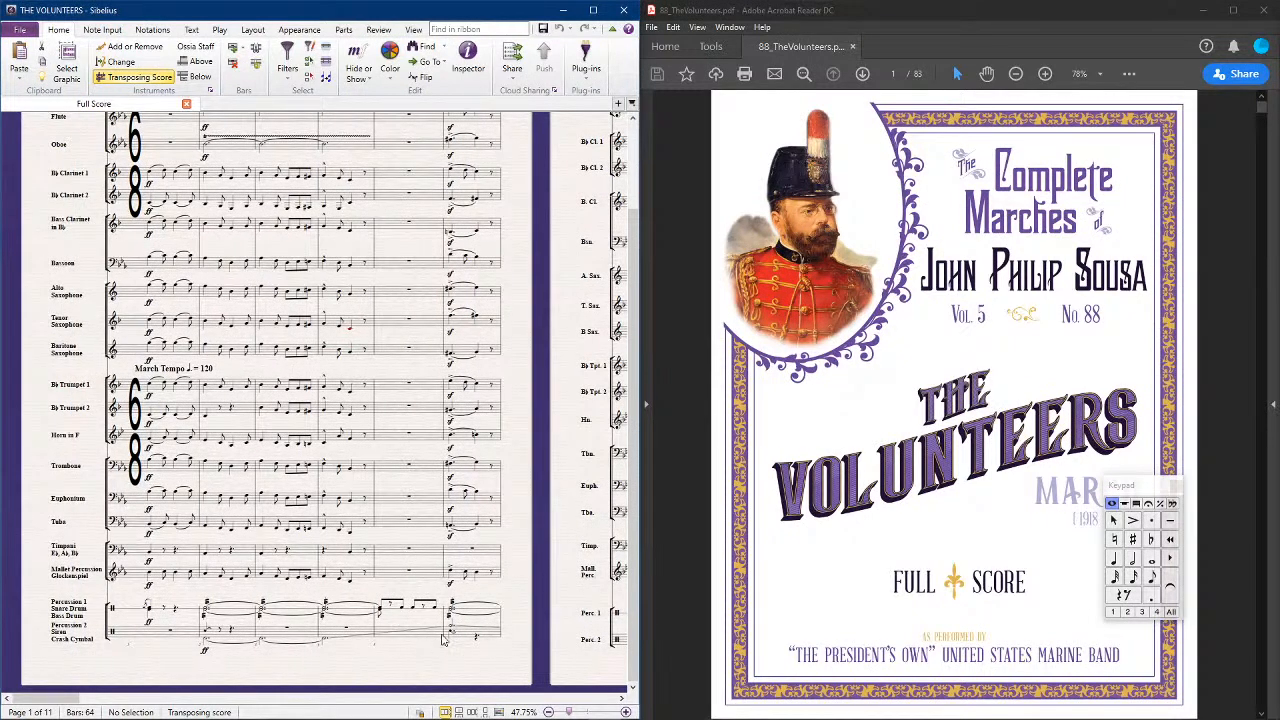
pyautogui.moveTo(497, 665); pyautogui.dragTo(567, 452)
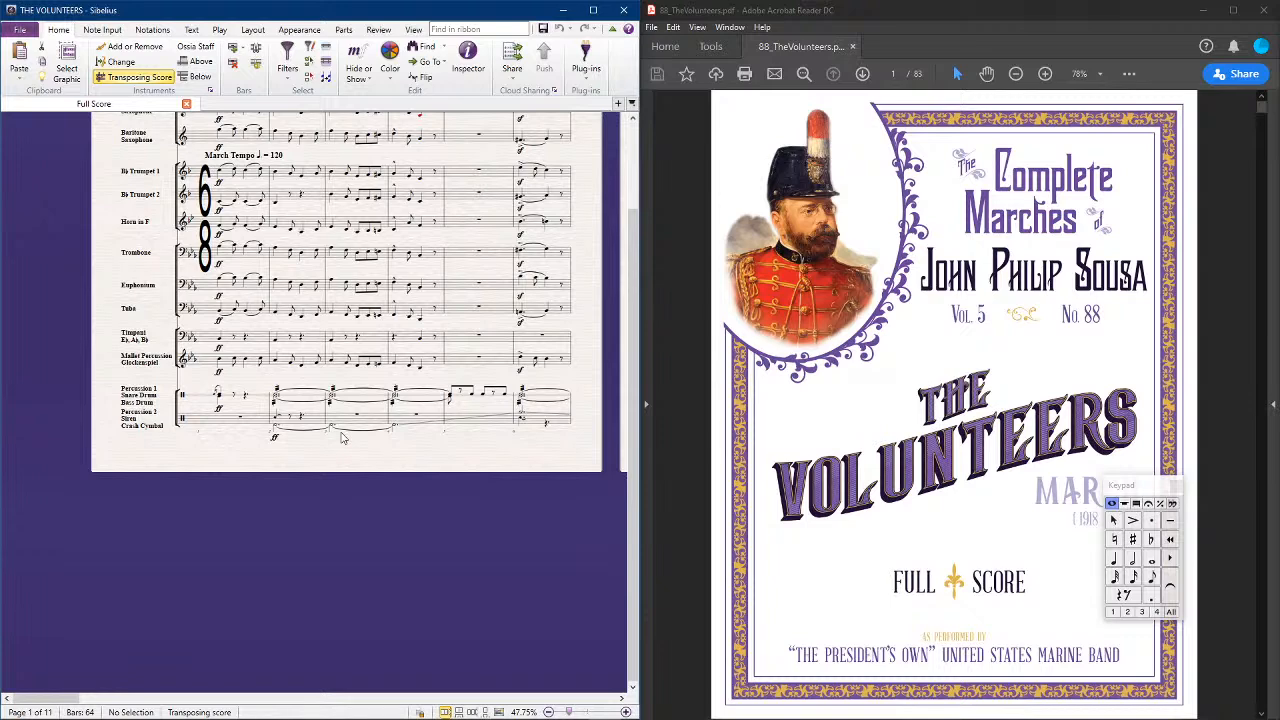
pyautogui.moveTo(282, 543); pyautogui.dragTo(301, 578)
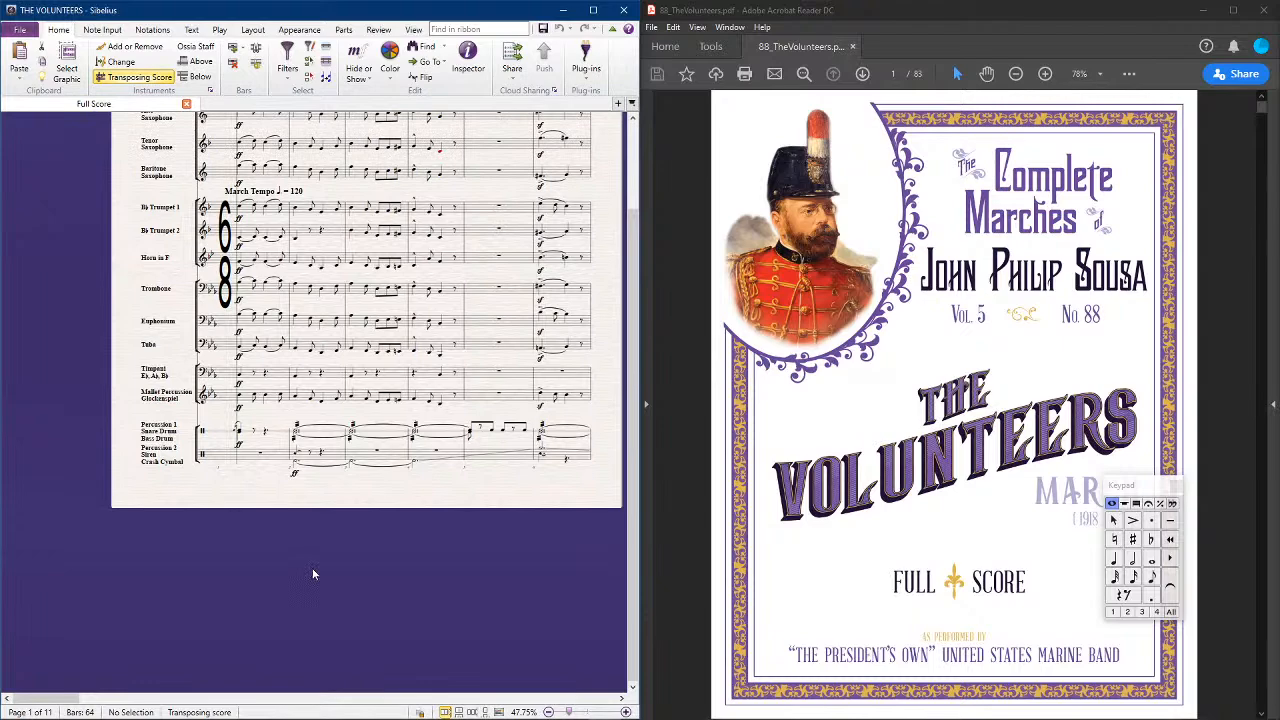
pyautogui.press('space')
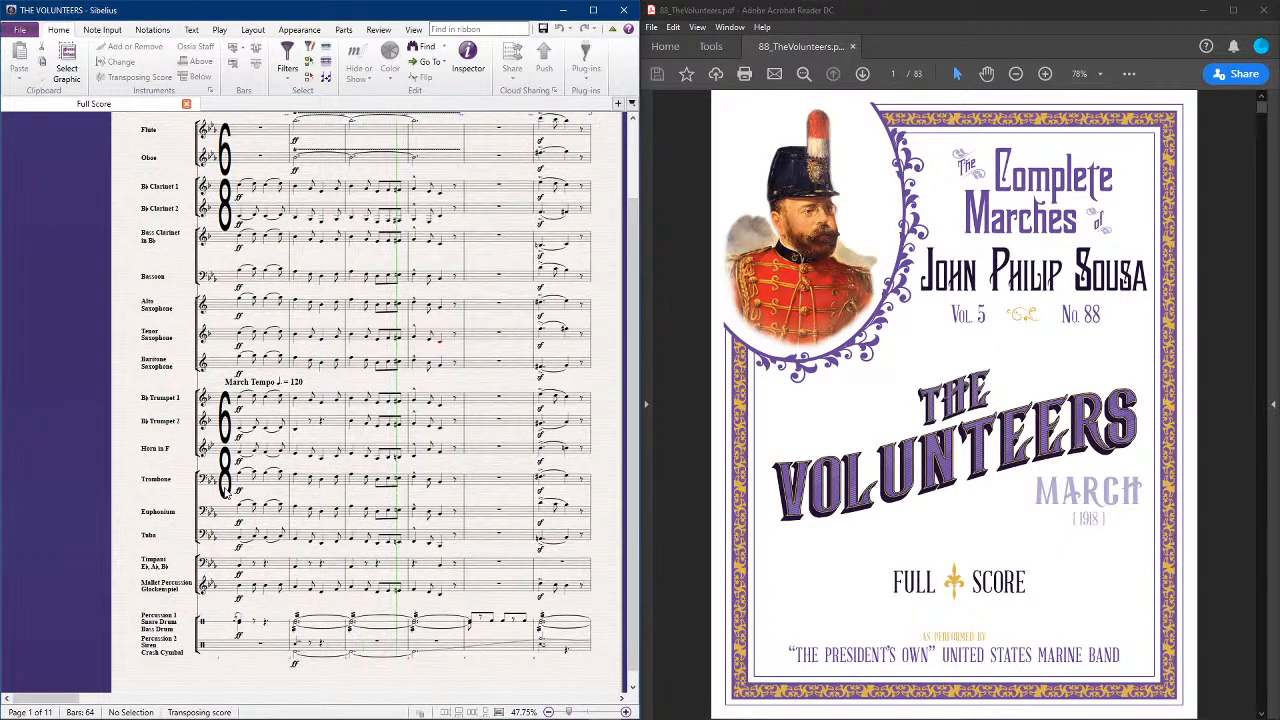
pyautogui.press('XF86AudioLowerVolume')
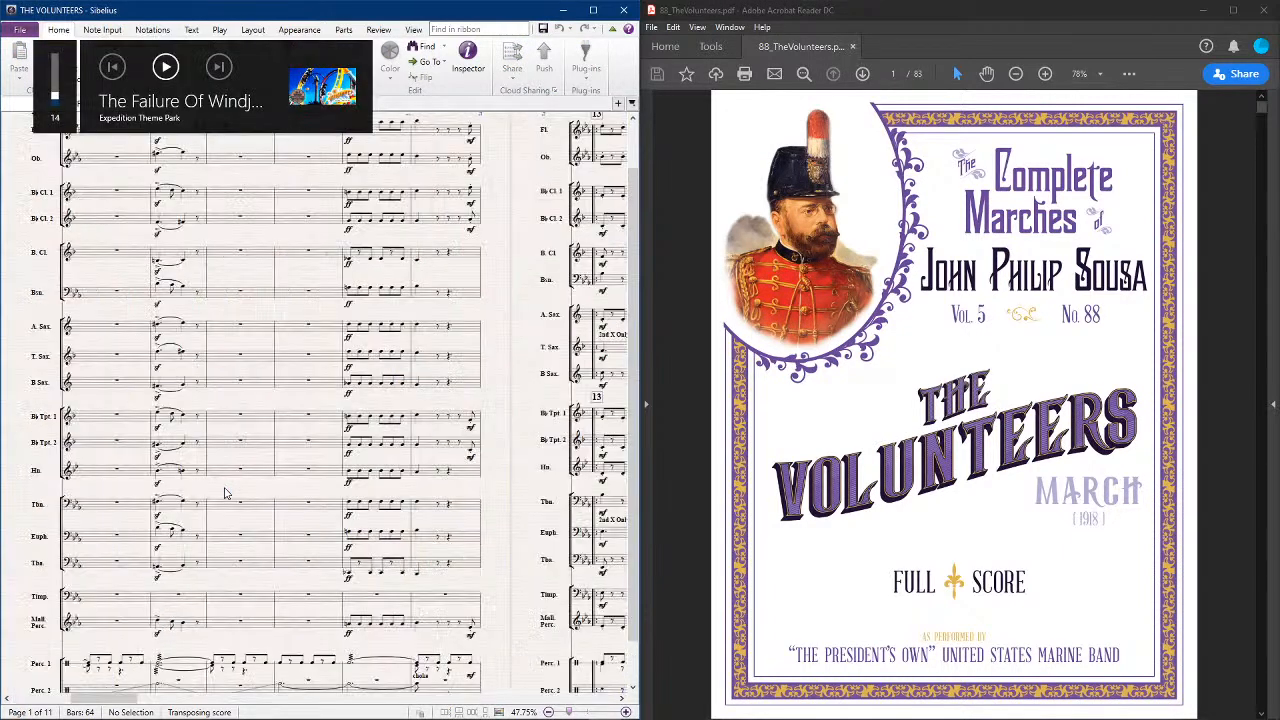
pyautogui.press('XF86AudioRaiseVolume')
pyautogui.press('XF86AudioRaiseVolume')
pyautogui.press('XF86AudioRaiseVolume')
pyautogui.press('XF86AudioRaiseVolume')
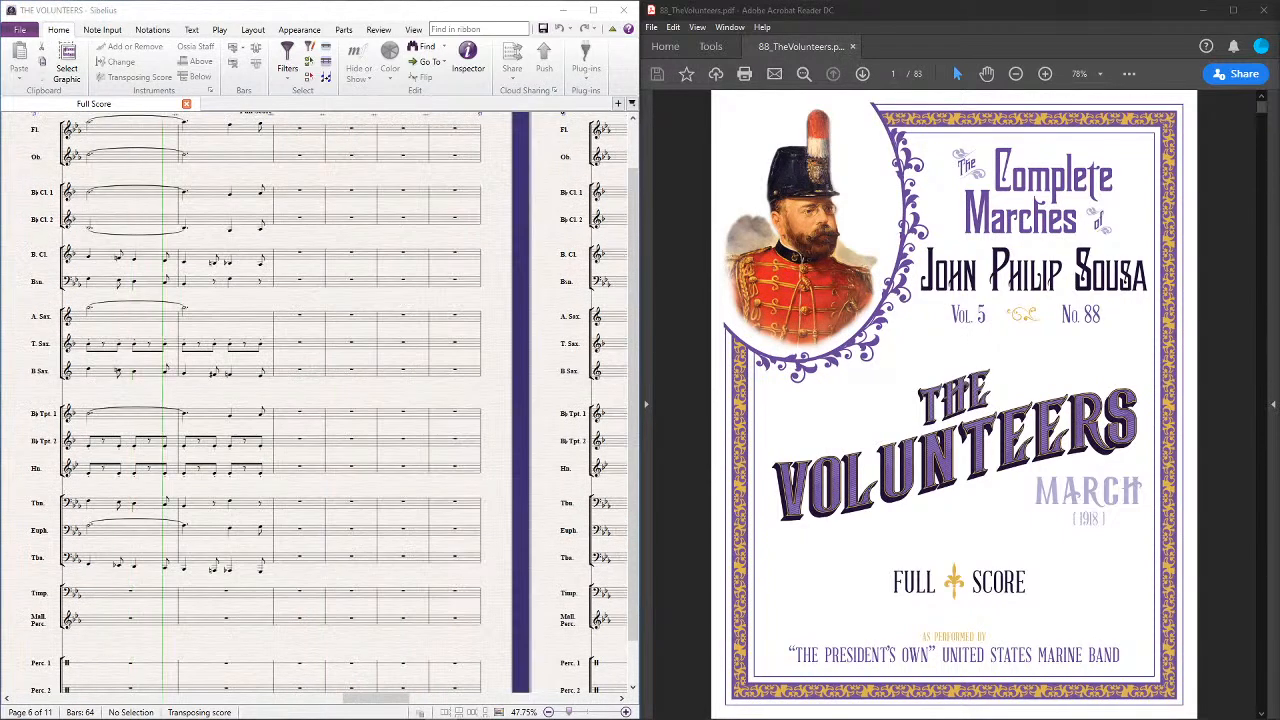
pyautogui.click(512, 258)
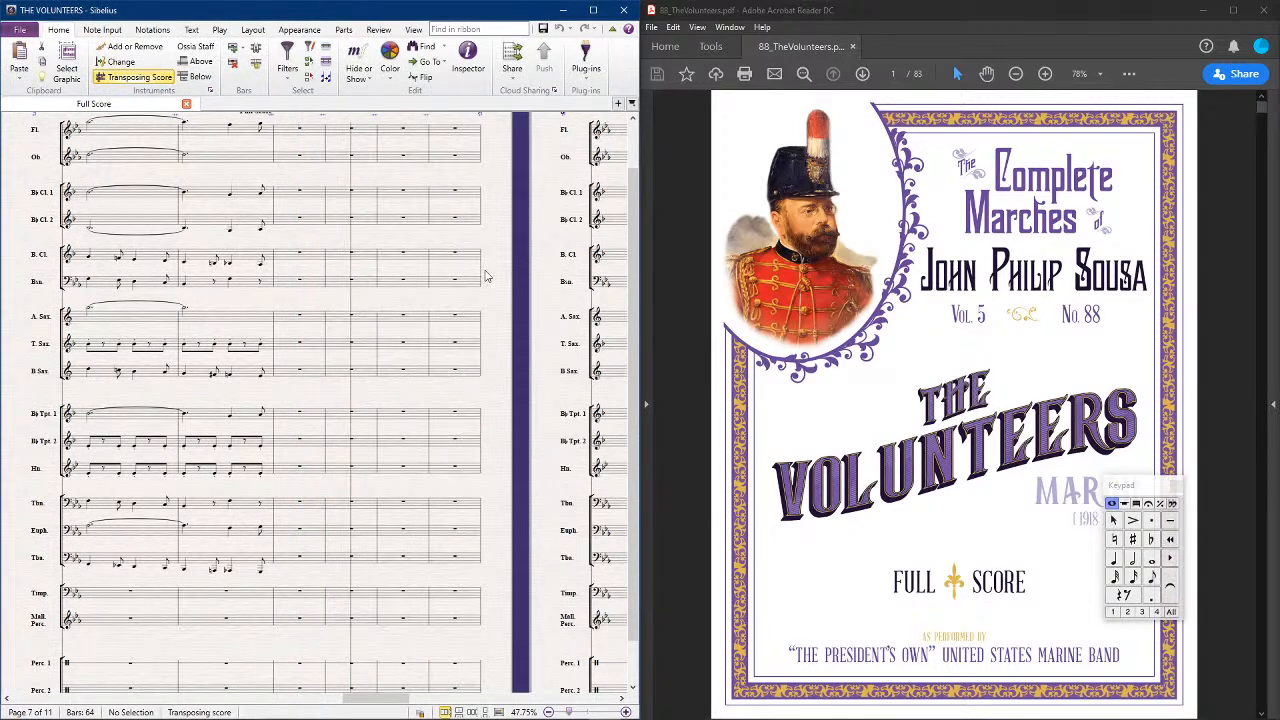
# Examine the timpani, mallet and percussion staves closely from bar 1 to the start of the first strain at bar 13
pyautogui.hscroll(-1, 230, 371)
pyautogui.hscroll(-8, 230, 371)
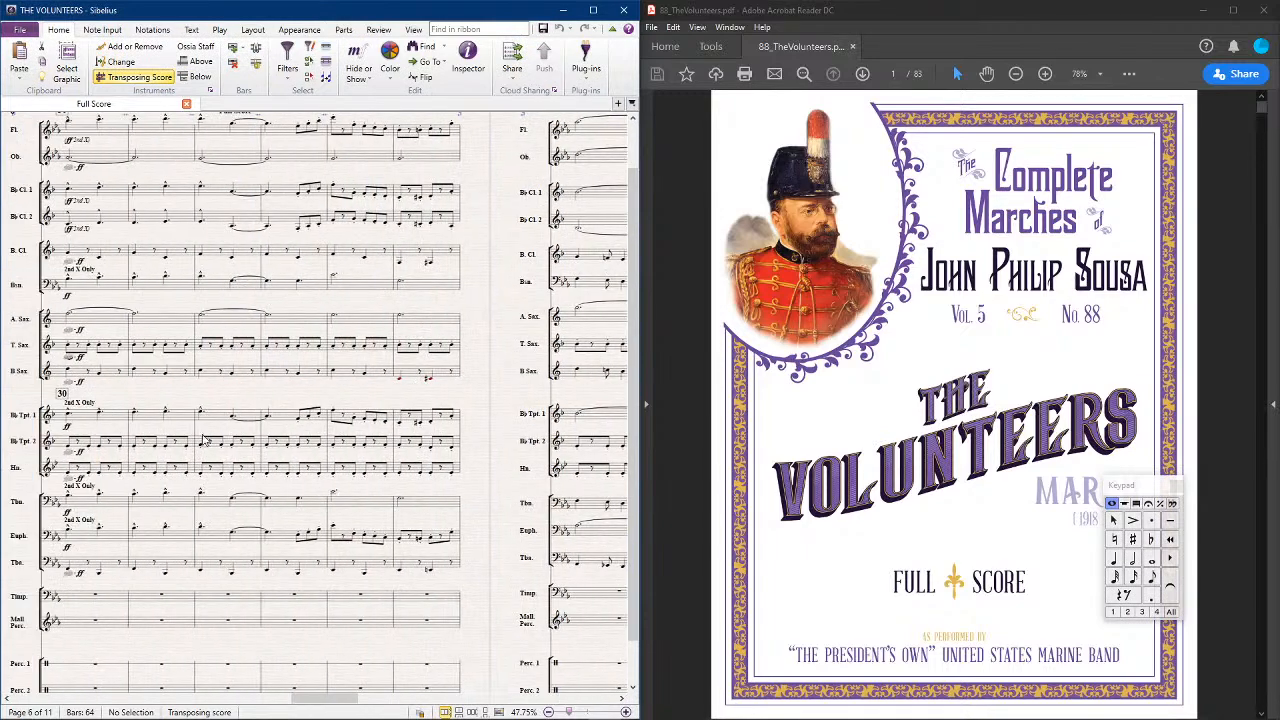
pyautogui.hscroll(-8, 210, 450)
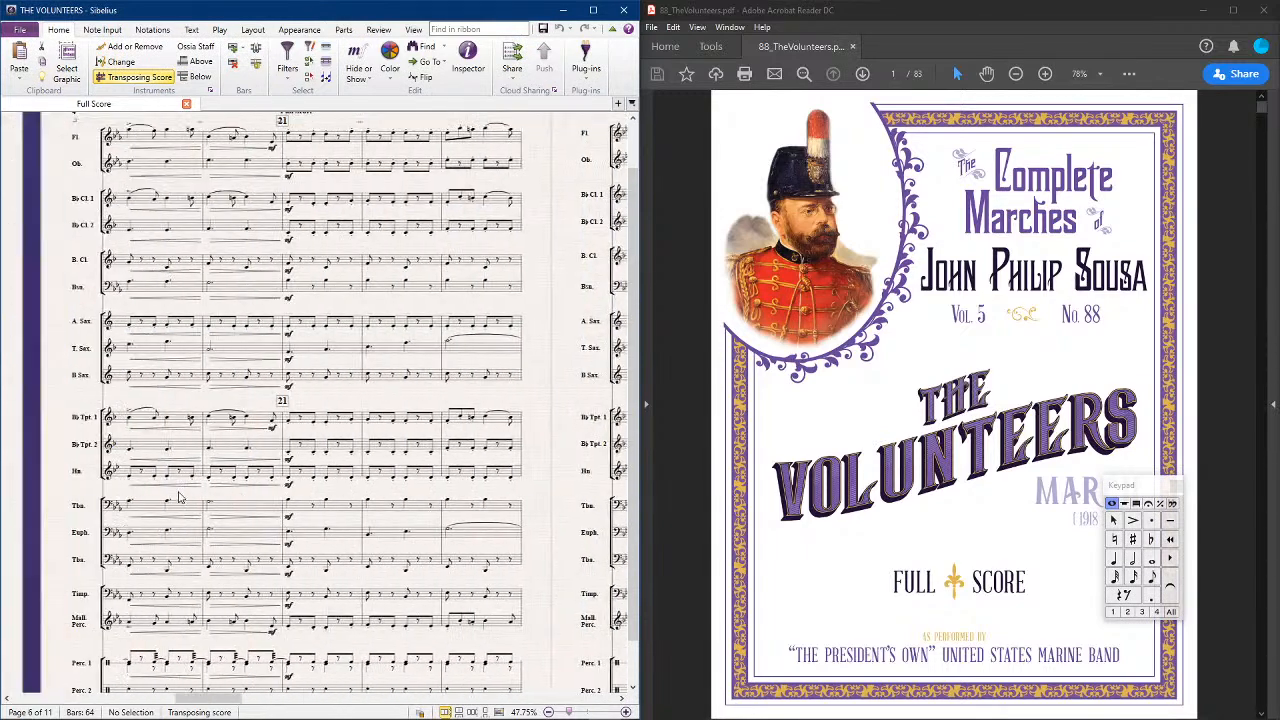
pyautogui.hscroll(-10, 174, 498)
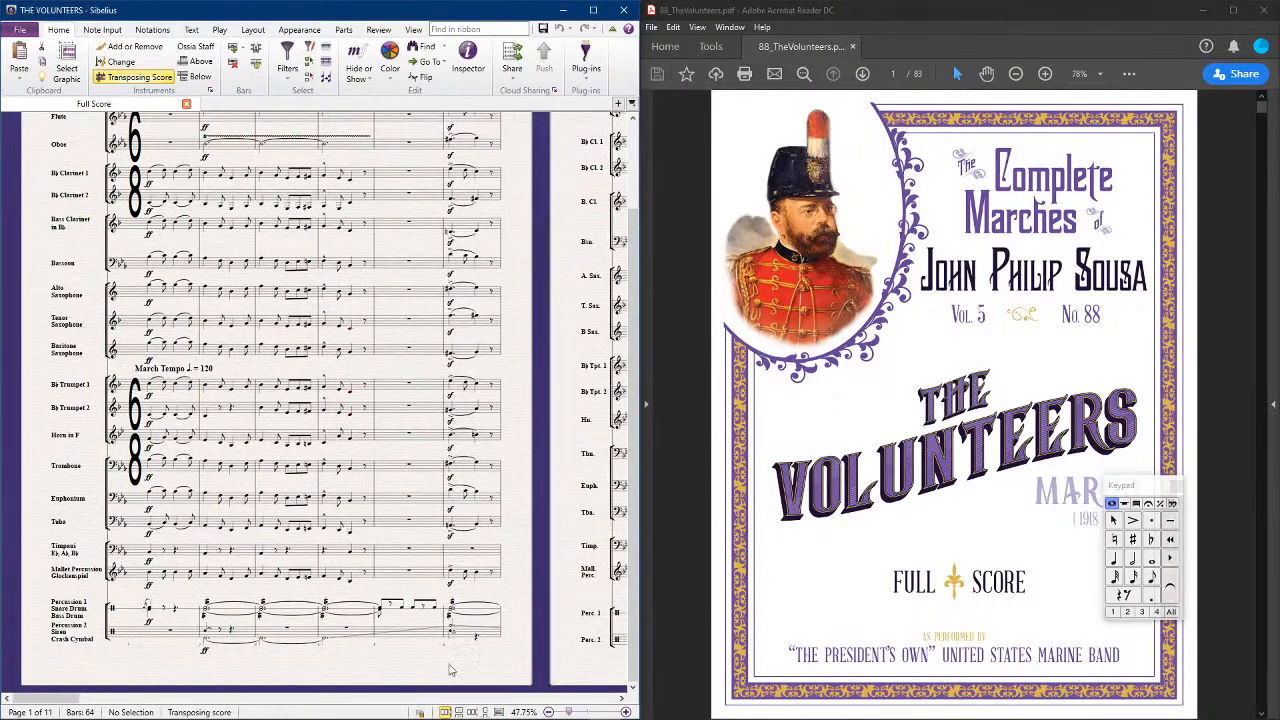
pyautogui.scroll(-3, 567, 497)
pyautogui.scroll(5, 354, 511)
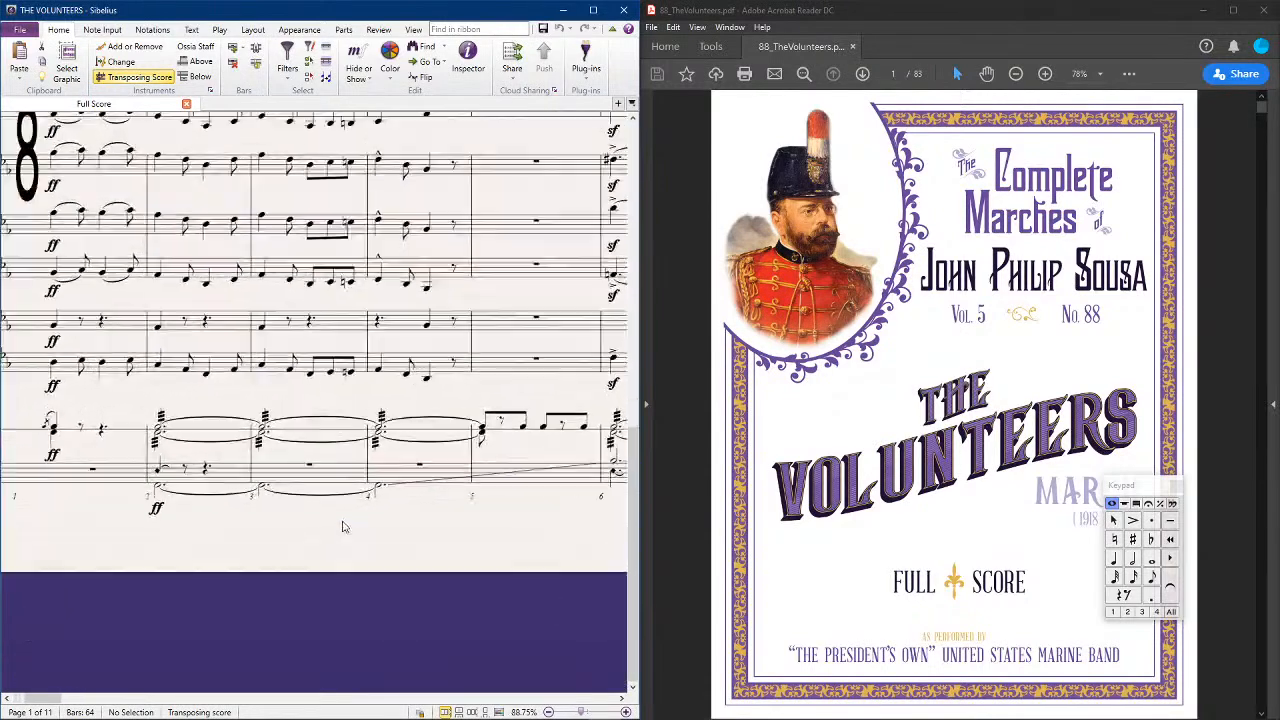
pyautogui.moveTo(540, 561); pyautogui.dragTo(471, 529)
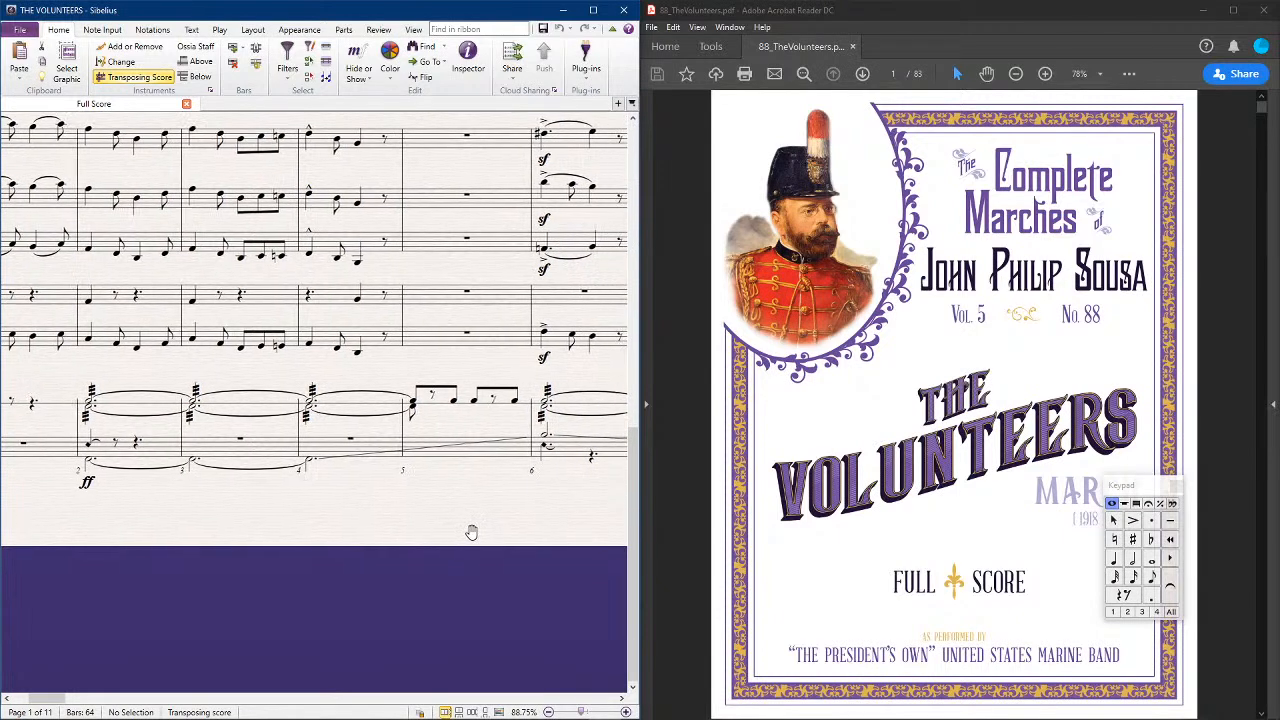
pyautogui.moveTo(88, 525); pyautogui.dragTo(293, 503)
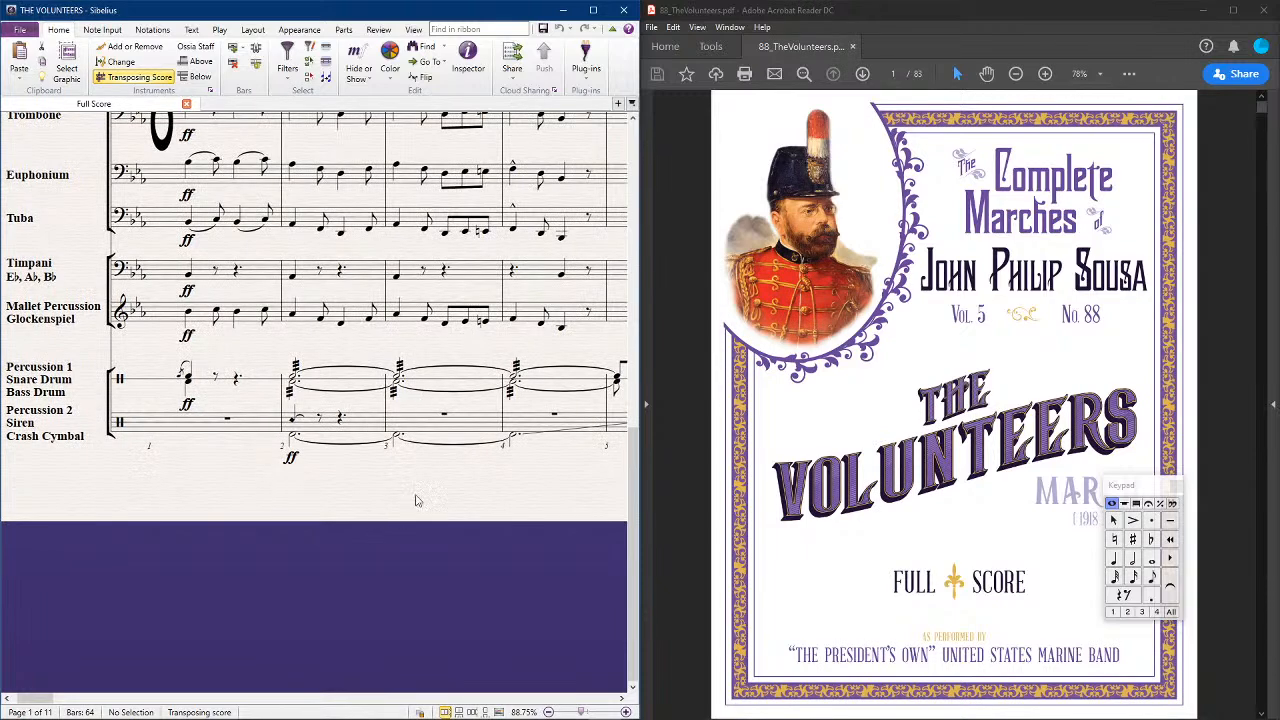
pyautogui.moveTo(406, 506); pyautogui.dragTo(109, 449)
pyautogui.moveTo(423, 463); pyautogui.dragTo(115, 444)
pyautogui.moveTo(476, 460); pyautogui.dragTo(172, 487)
pyautogui.moveTo(541, 484); pyautogui.dragTo(39, 472)
pyautogui.moveTo(413, 481); pyautogui.dragTo(191, 514)
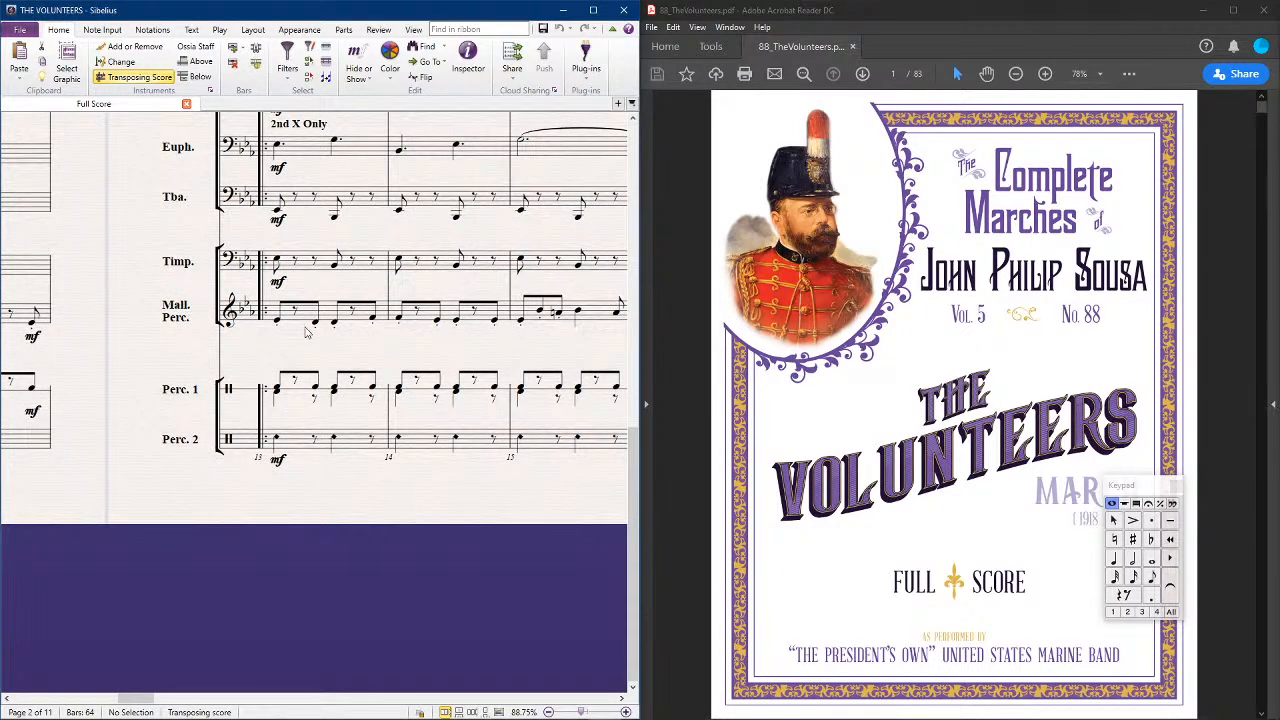
# Review the wind and brass writing from the opening page through rehearsal mark 21
pyautogui.scroll(-3, 235, 258)
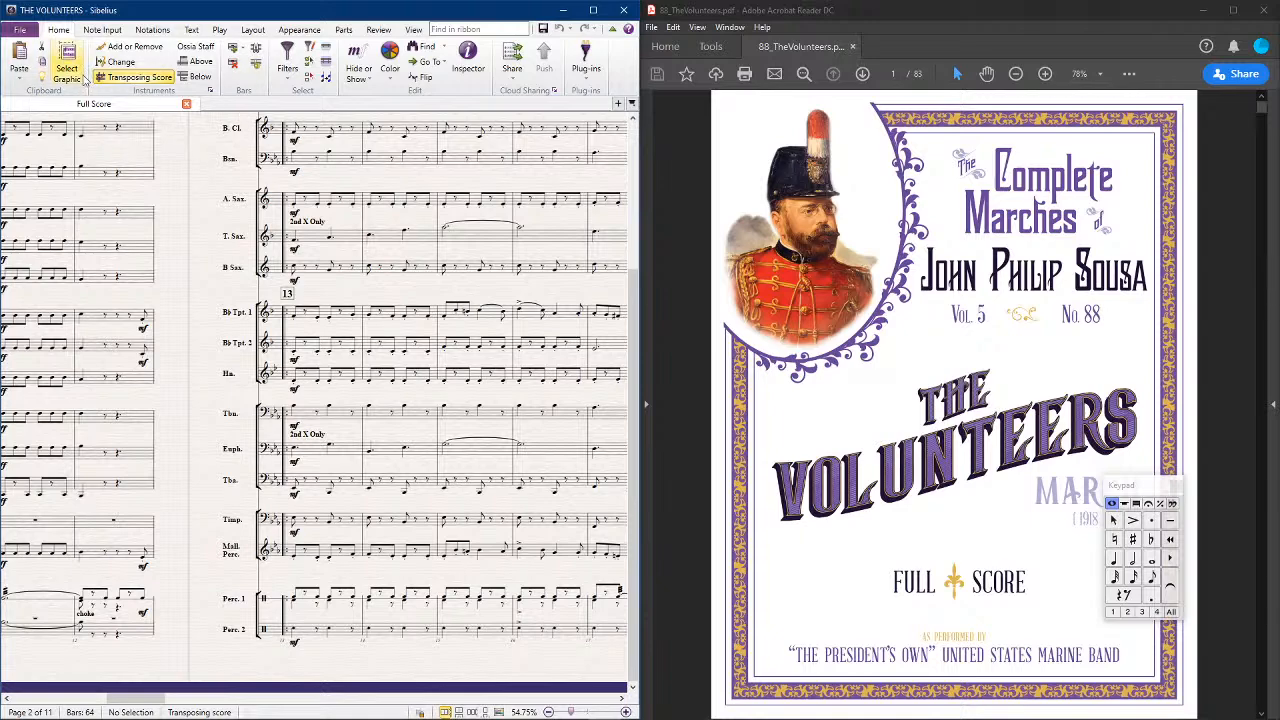
pyautogui.moveTo(178, 152); pyautogui.dragTo(70, 278)
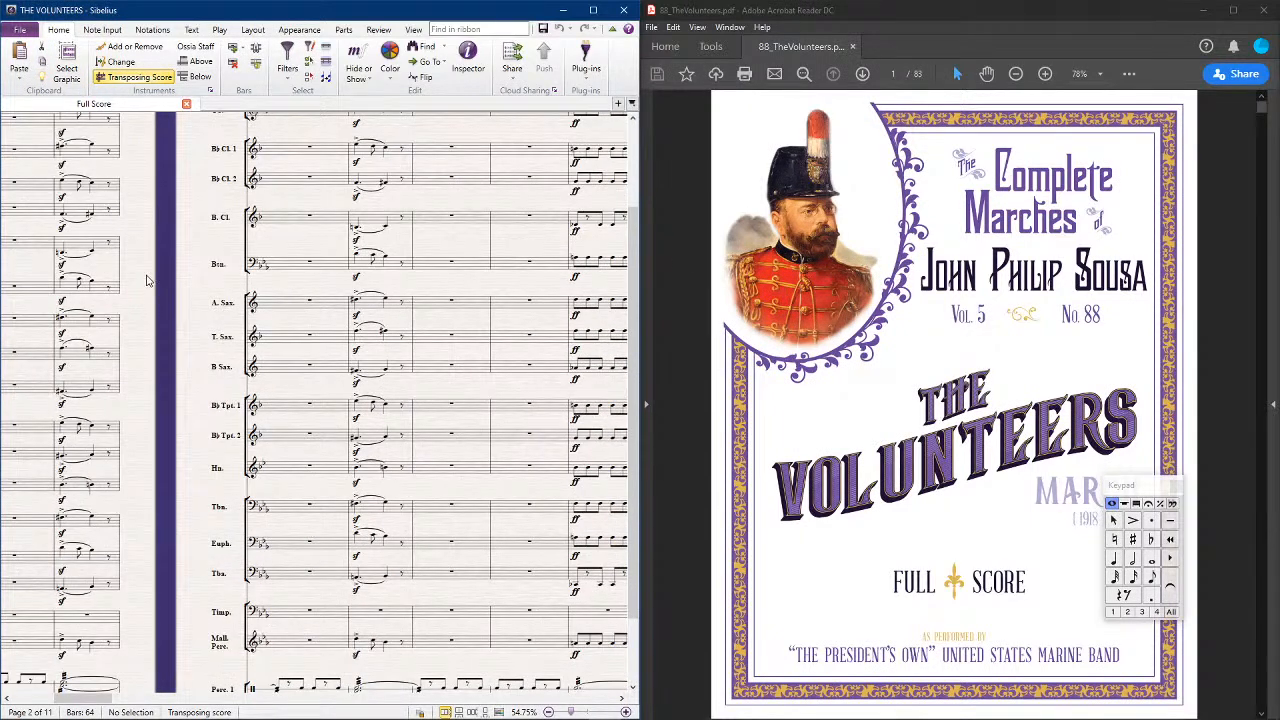
pyautogui.moveTo(150, 282); pyautogui.dragTo(654, 291)
pyautogui.scroll(3, 52, 238)
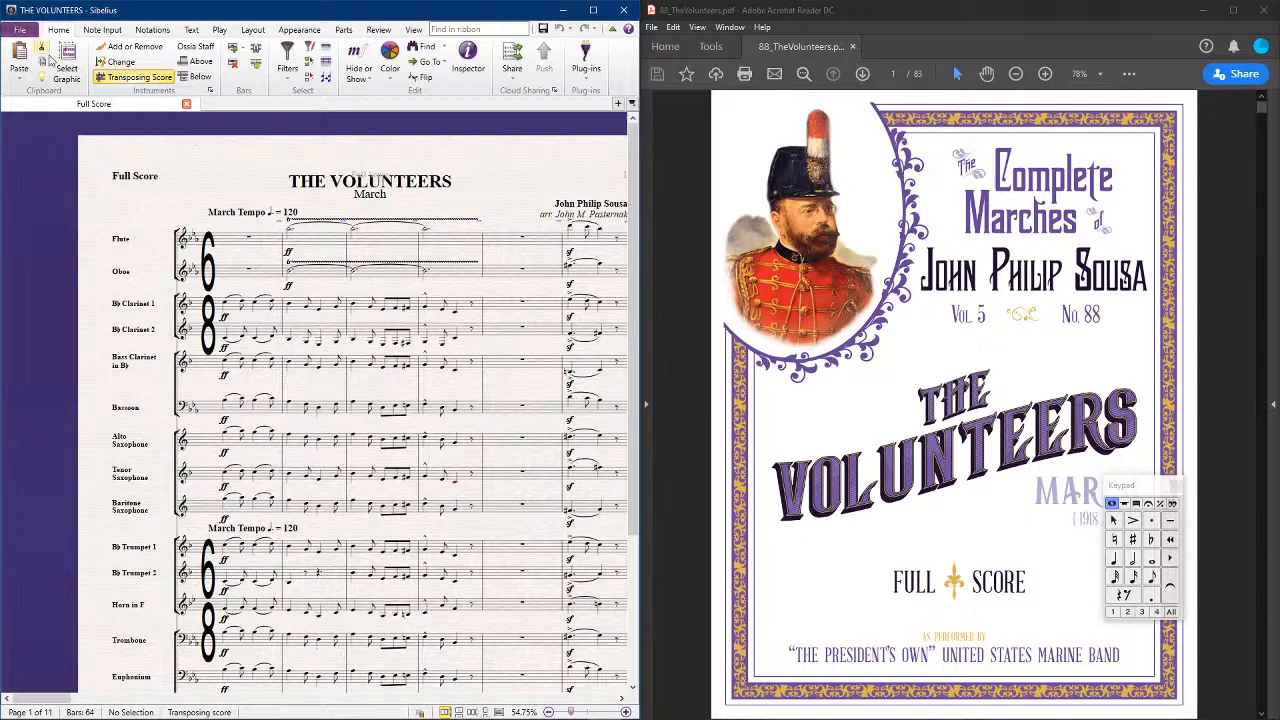
pyautogui.moveTo(82, 215); pyautogui.dragTo(10, 210)
pyautogui.hscroll(3, 249, 254)
pyautogui.hscroll(5, 245, 258)
pyautogui.hscroll(6, 237, 264)
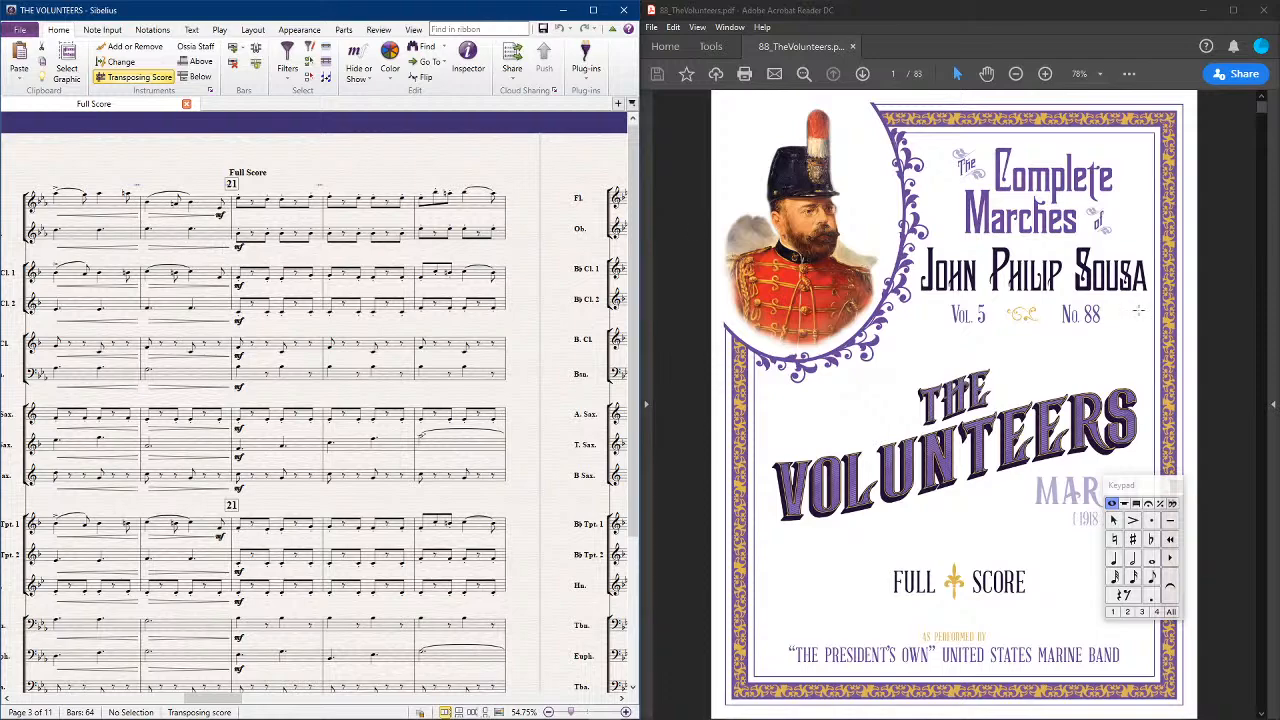
# Check the PDF full score around bars 20 and 21, and raise the flute's last eighth note in bar 20 an octave to Eb5
pyautogui.scroll(-5, 1027, 335)
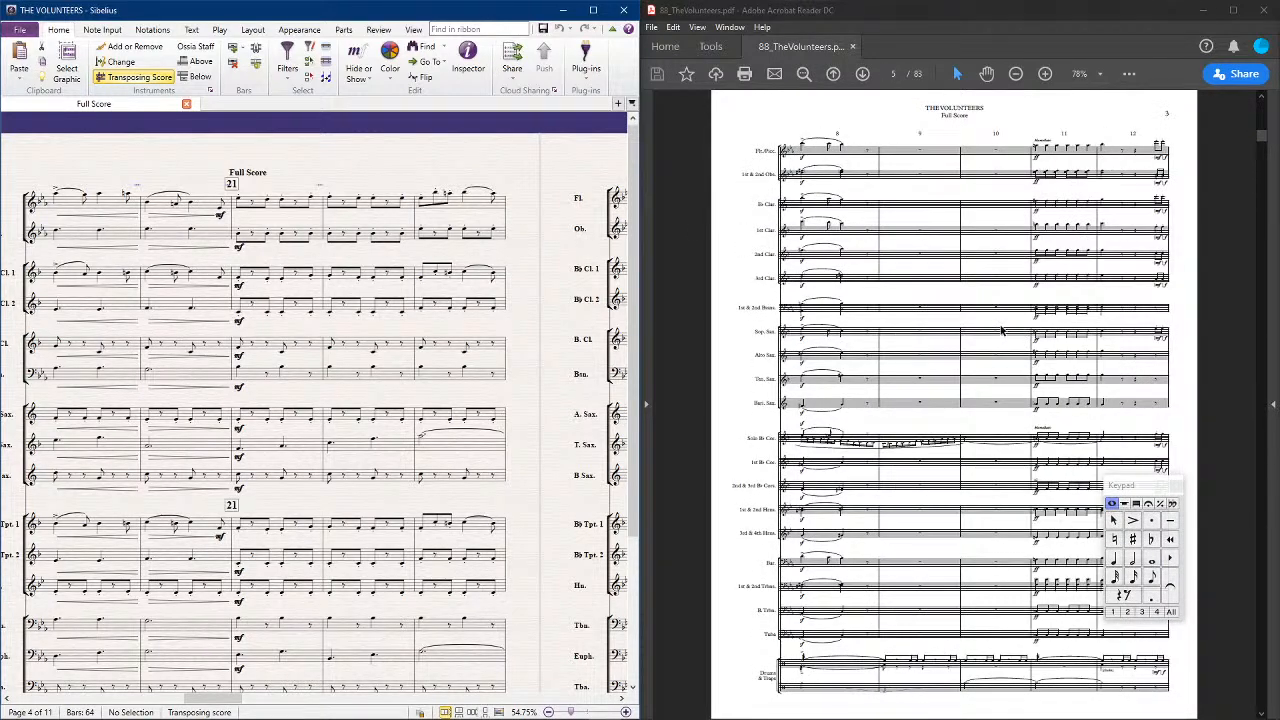
pyautogui.scroll(2, 1001, 330)
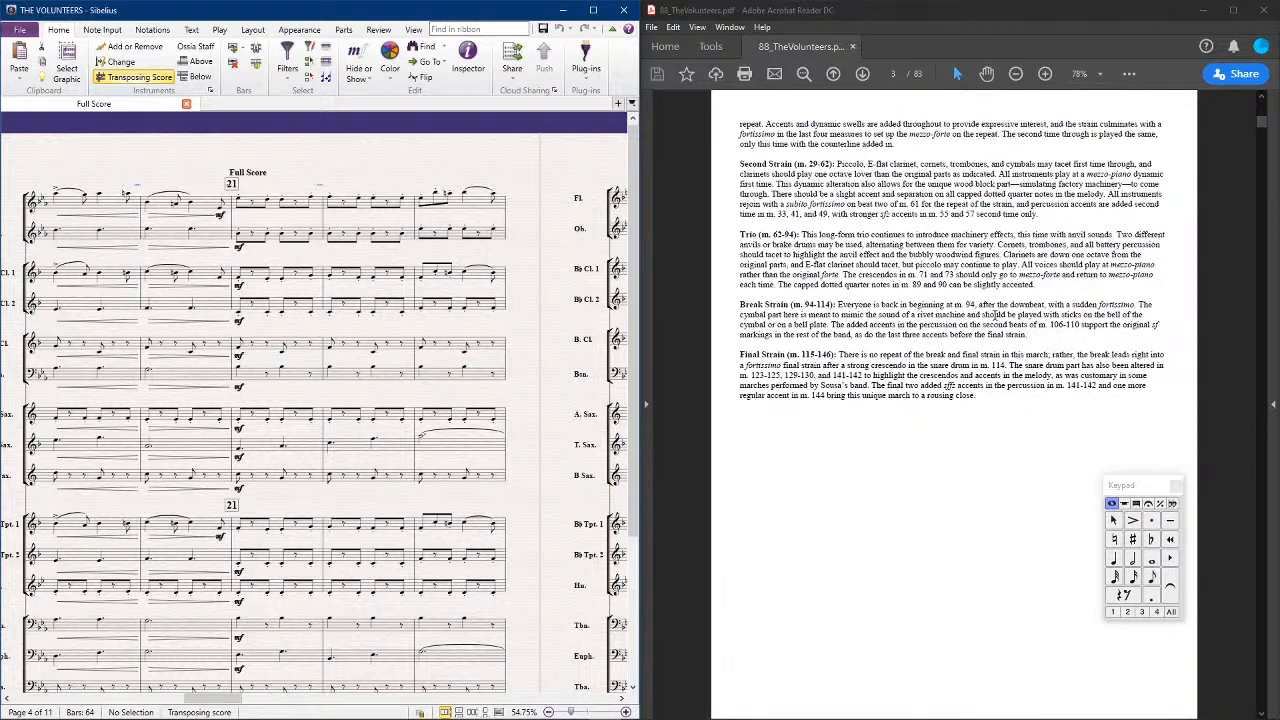
pyautogui.scroll(-1, 997, 315)
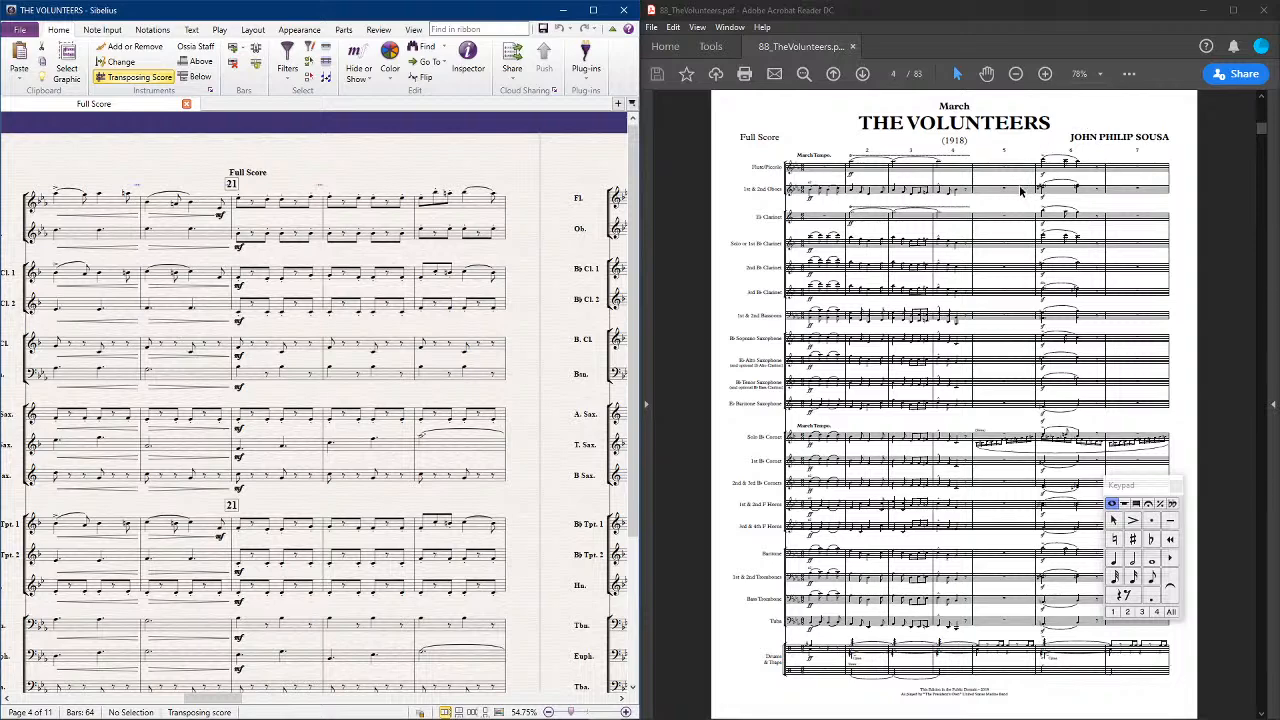
pyautogui.scroll(-2, 1020, 193)
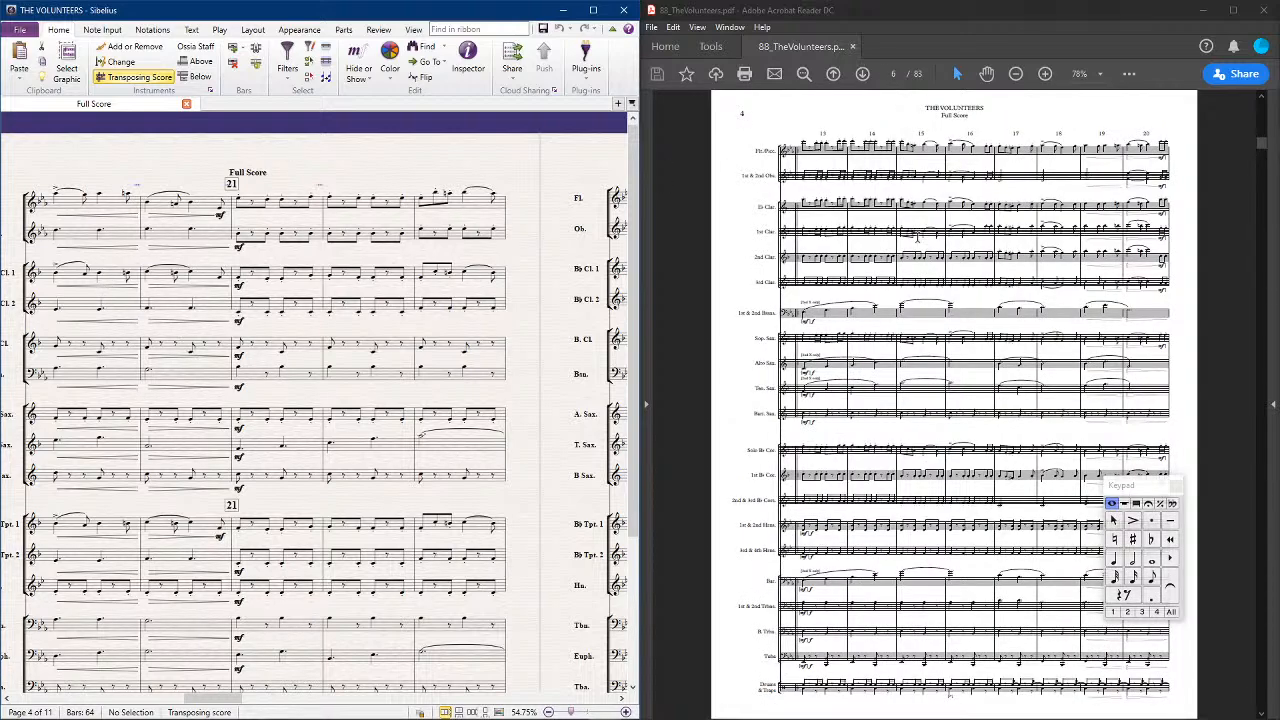
pyautogui.scroll(-1, 965, 237)
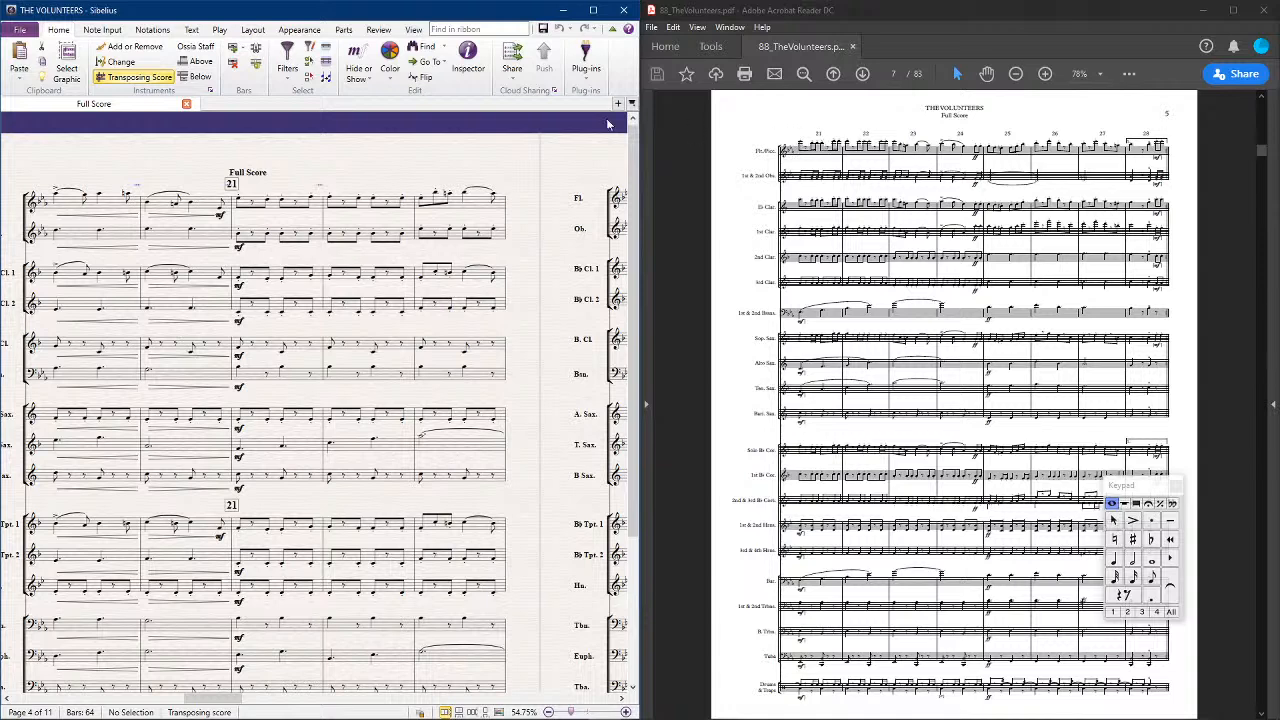
pyautogui.click(222, 213)
pyautogui.hotkey('ctrl', 'Up')
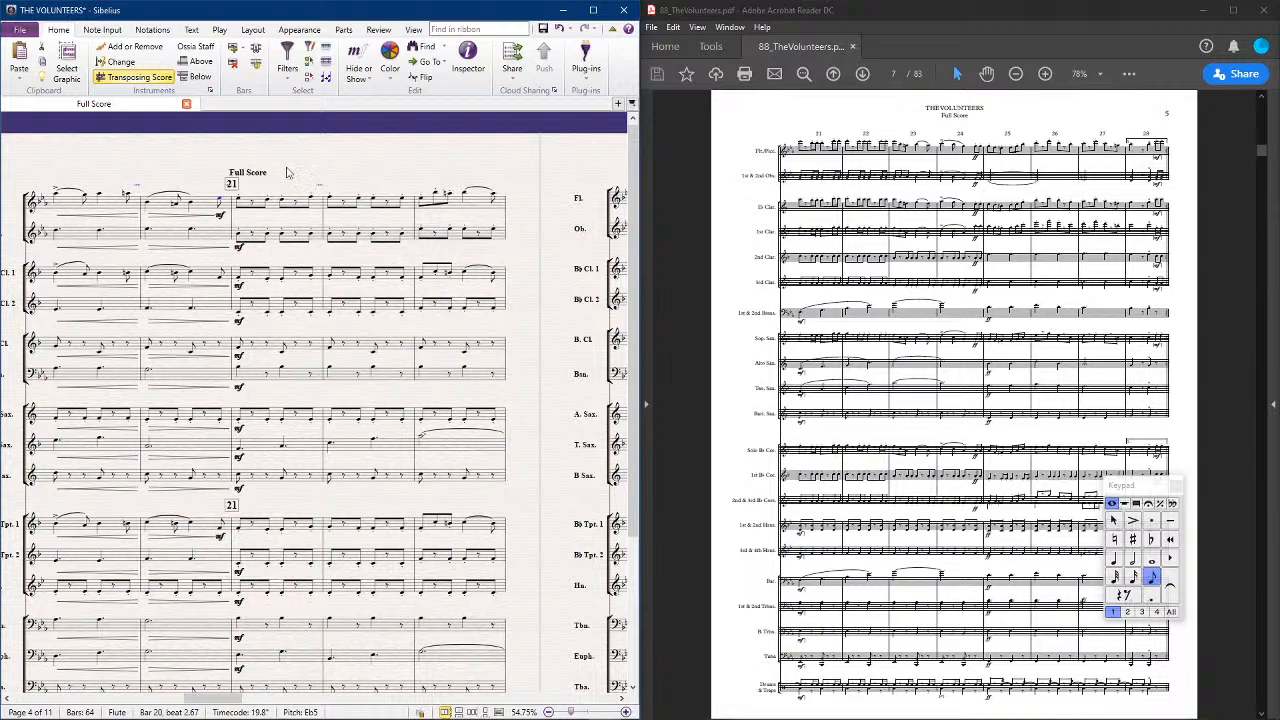
# Compare the bars around rehearsal mark 13 with the PDF's editorial notes and its score of the introduction
pyautogui.moveTo(308, 156); pyautogui.dragTo(615, 168)
pyautogui.moveTo(122, 150); pyautogui.dragTo(363, 178)
pyautogui.moveTo(179, 157); pyautogui.dragTo(410, 166)
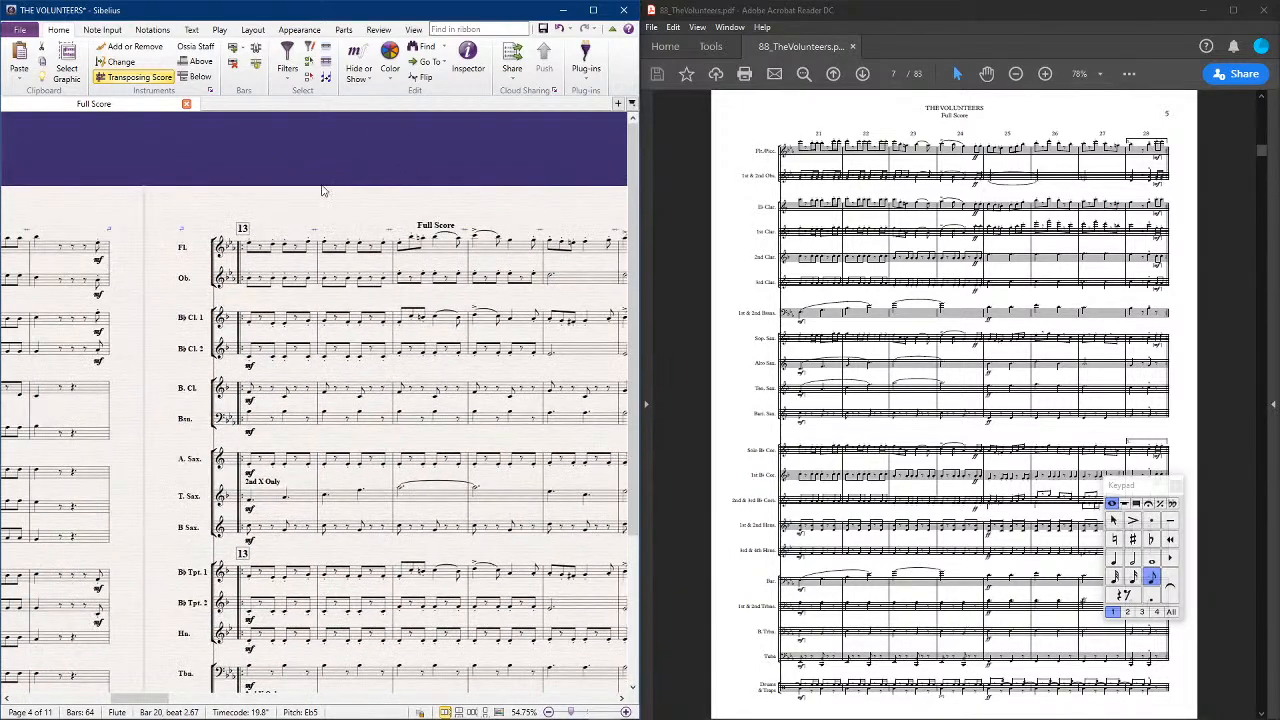
pyautogui.moveTo(171, 173); pyautogui.dragTo(241, 165)
pyautogui.scroll(2, 900, 400)
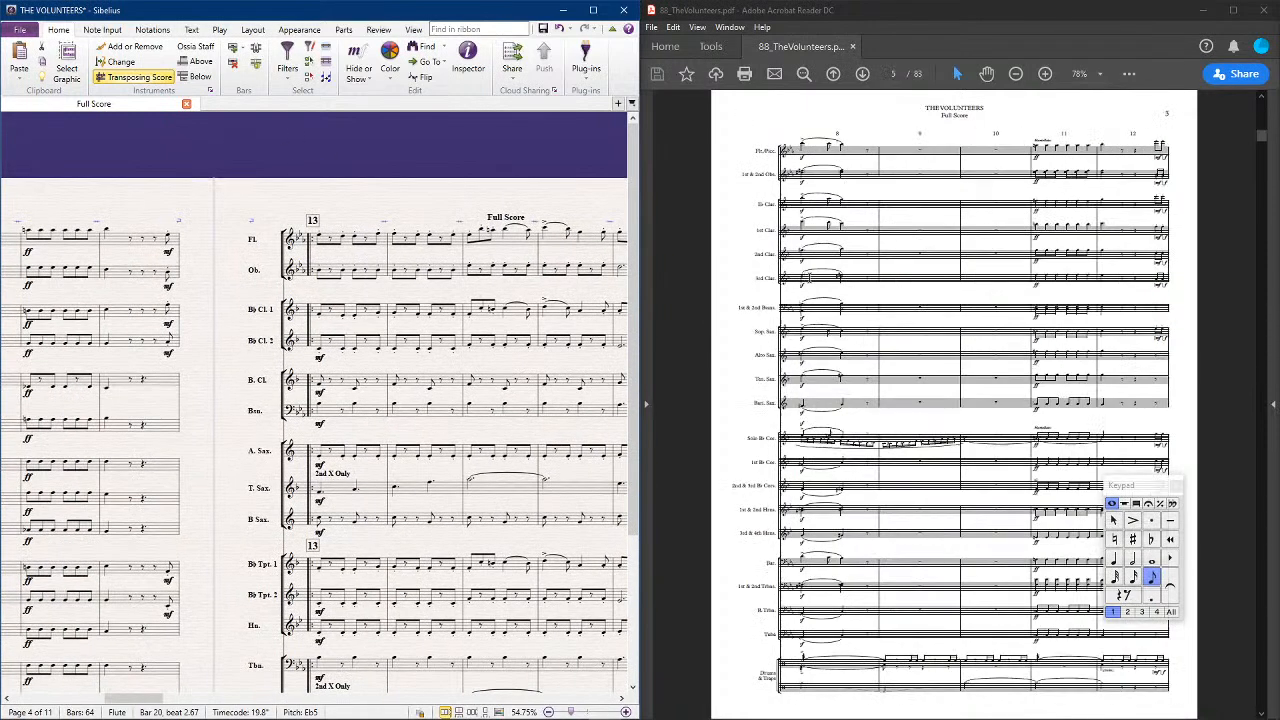
pyautogui.scroll(1, 817, 284)
pyautogui.scroll(1, 818, 284)
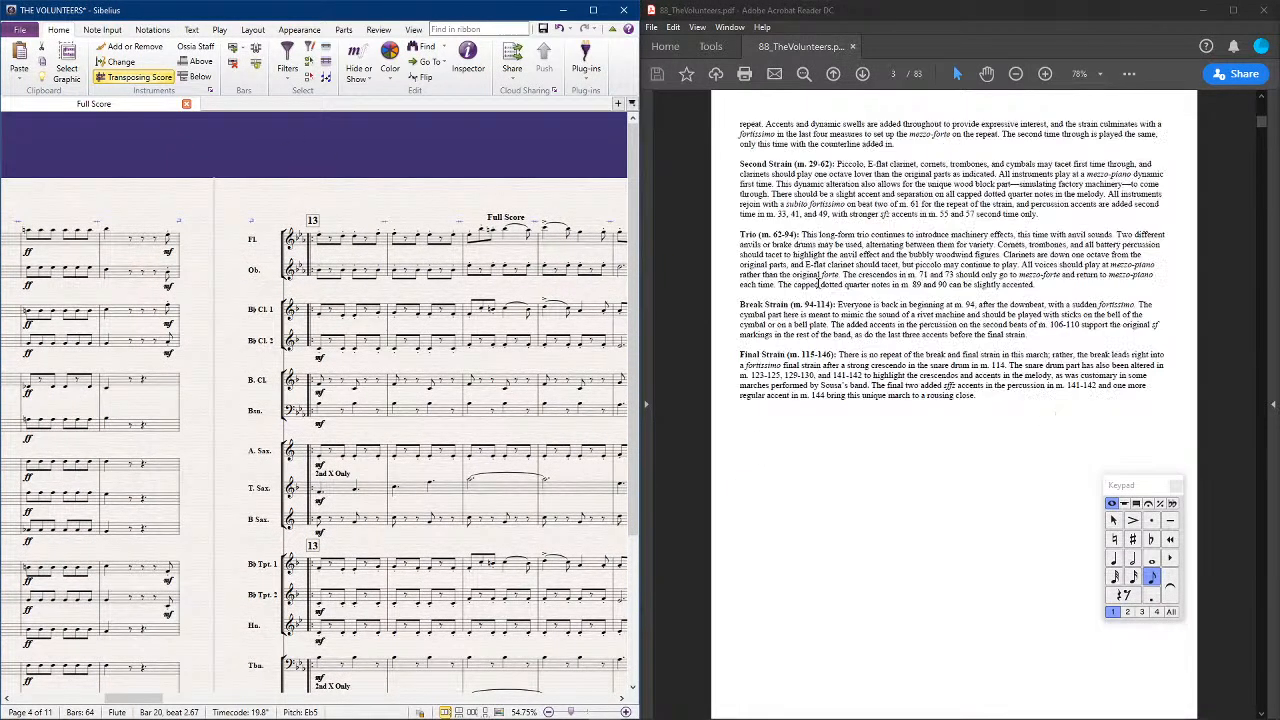
pyautogui.scroll(1, 818, 284)
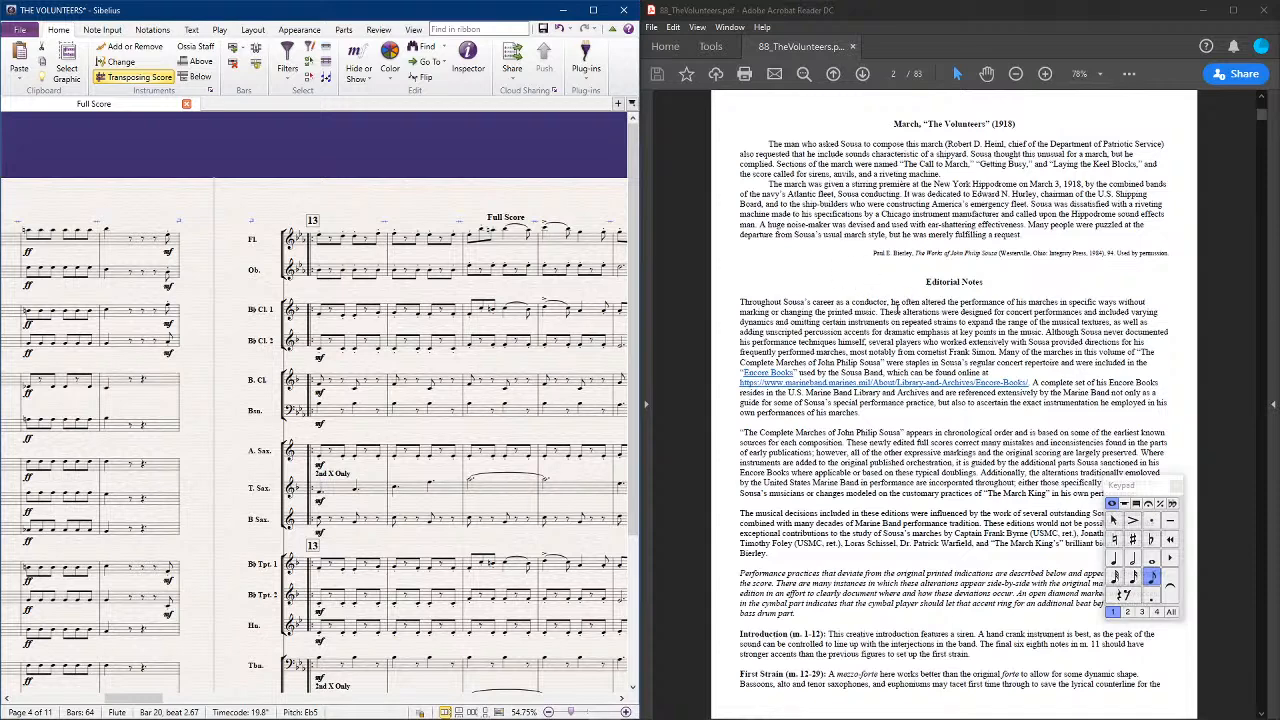
pyautogui.scroll(-10, 894, 303)
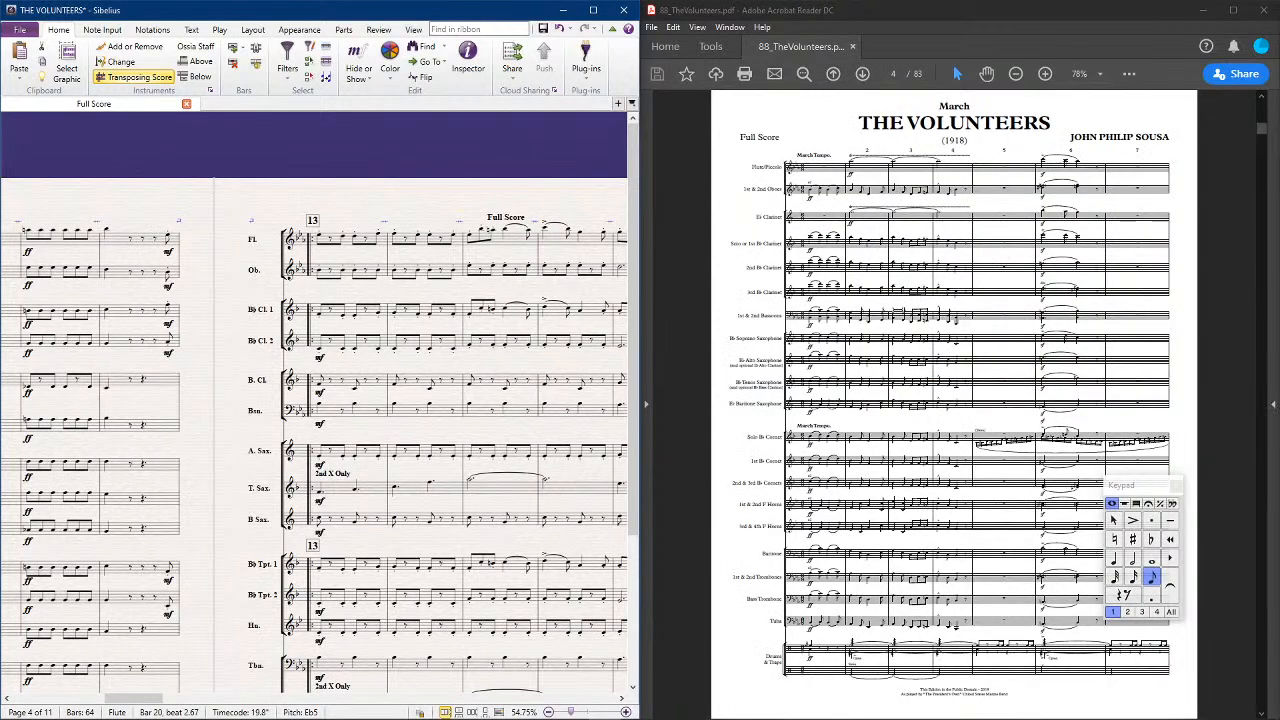
pyautogui.scroll(-5, 968, 316)
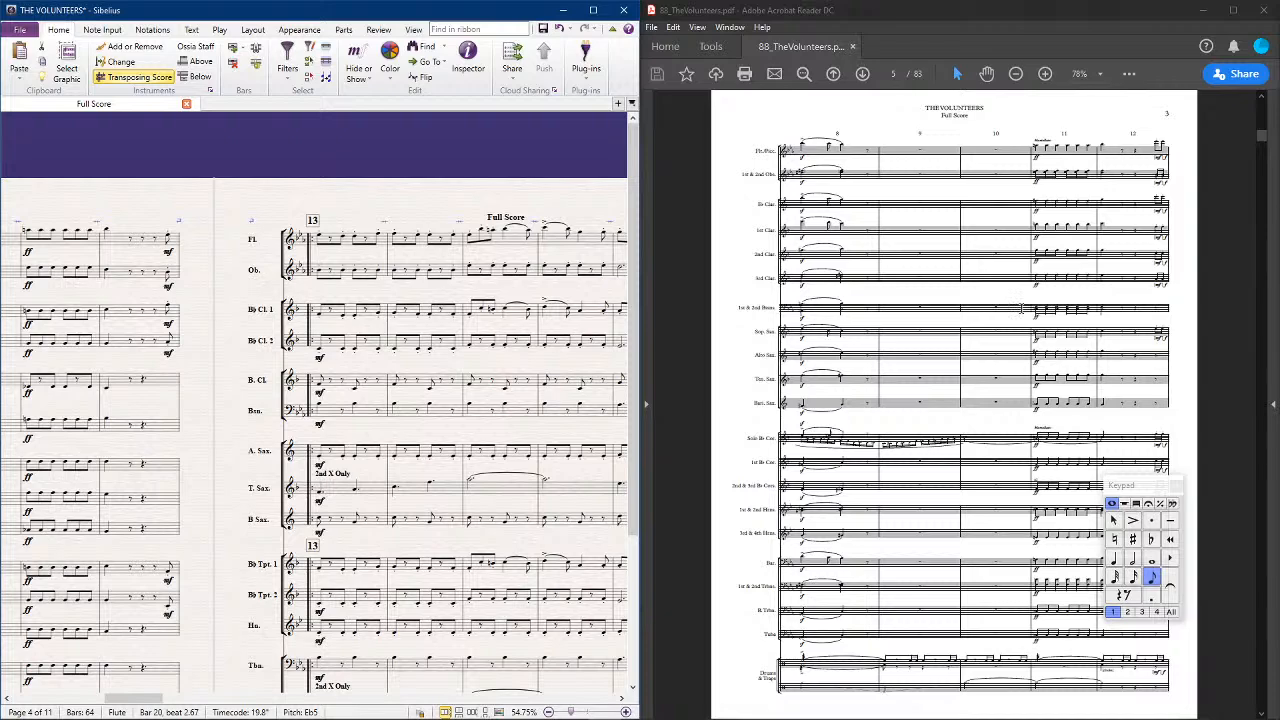
# Examine bars 29 to 37 of the PDF full score at 150% zoom
pyautogui.scroll(-5, 1020, 308)
pyautogui.scroll(-5, 954, 400)
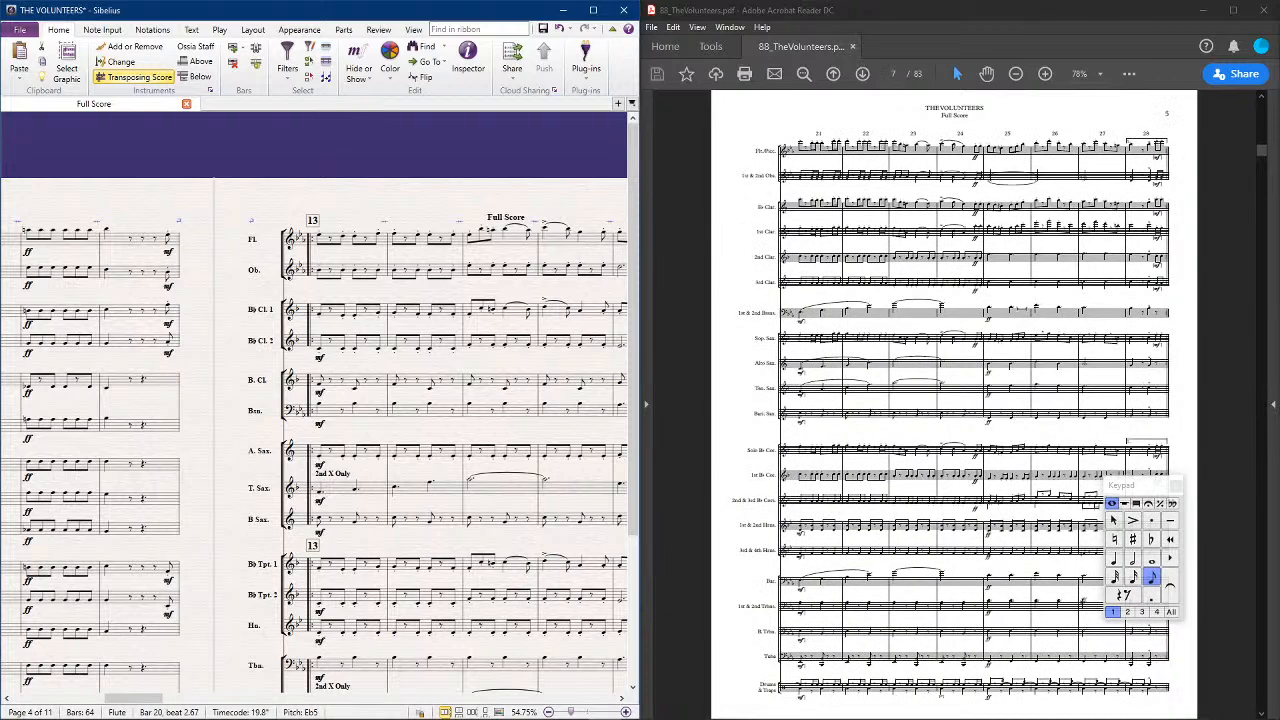
pyautogui.scroll(-5, 954, 400)
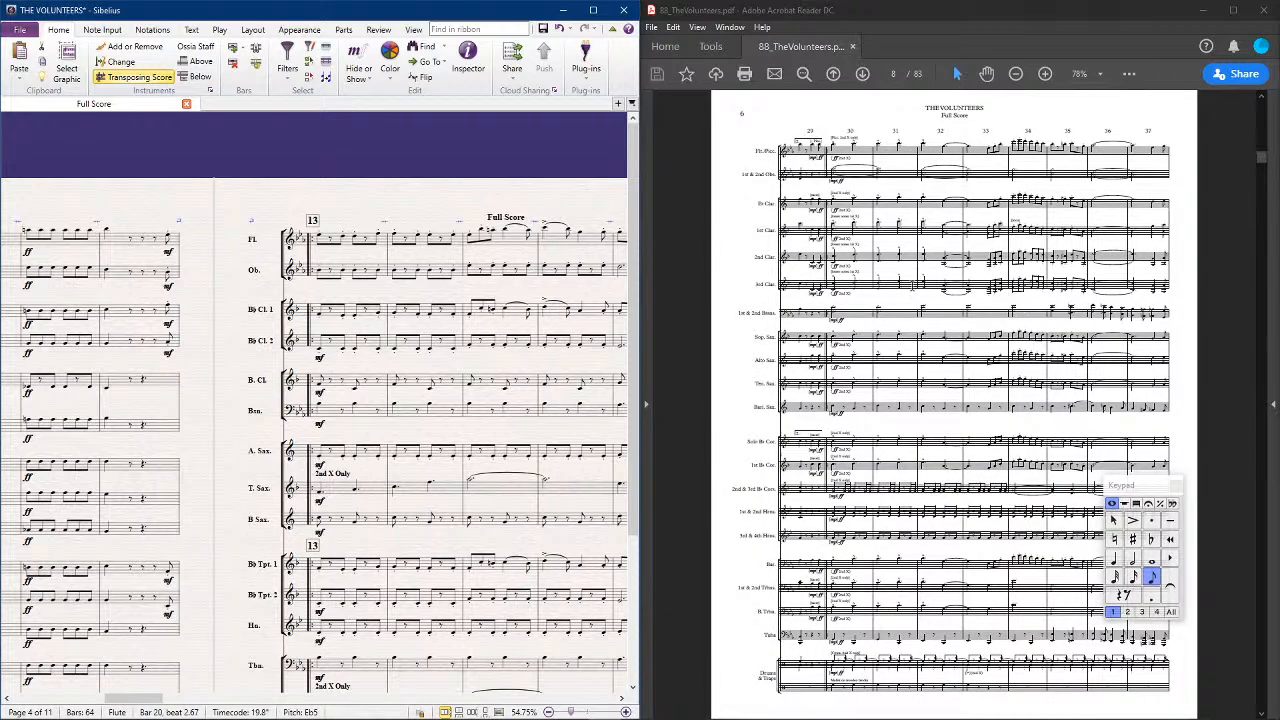
pyautogui.scroll(-5, 441, 515)
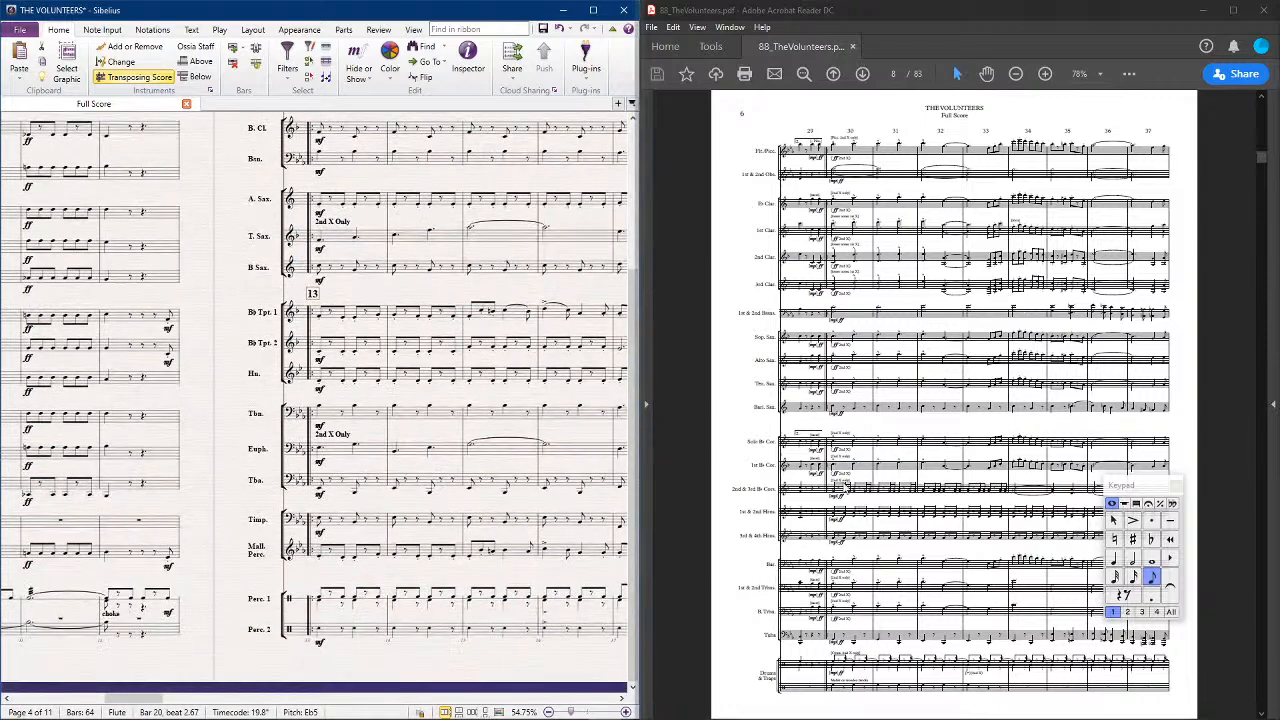
pyautogui.click(1045, 74)
pyautogui.click(1045, 74)
pyautogui.click(1046, 74)
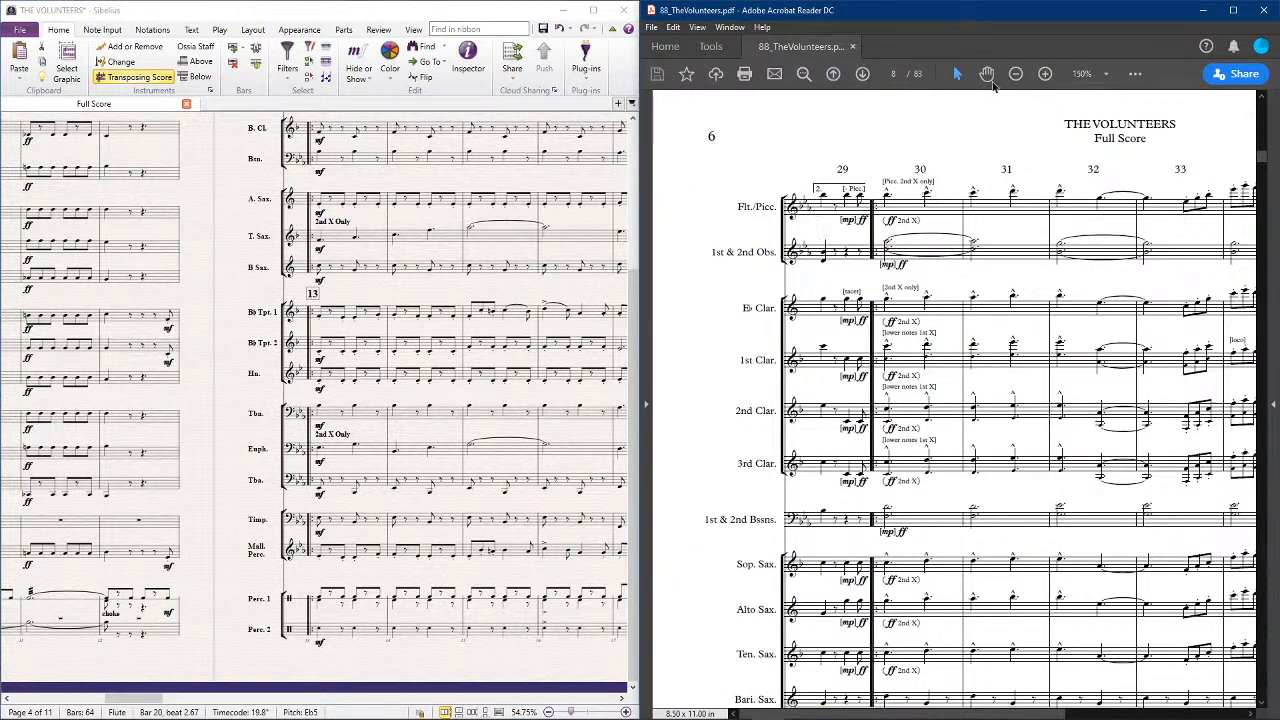
pyautogui.click(986, 74)
pyautogui.moveTo(1037, 229); pyautogui.dragTo(941, 231)
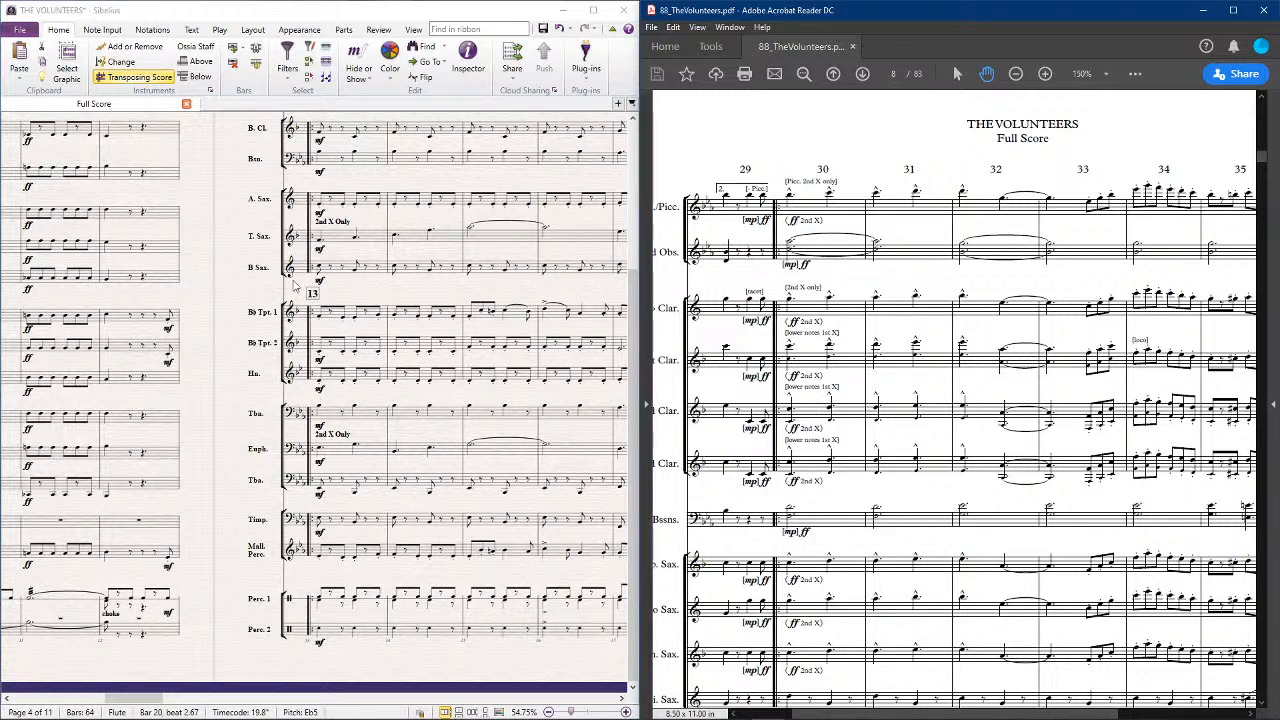
# Review the arrangement in Sibelius from rehearsal mark 13 through the second strain at 30 to the empty bars from 38
pyautogui.moveTo(217, 272); pyautogui.dragTo(142, 528)
pyautogui.moveTo(571, 186); pyautogui.dragTo(378, 196)
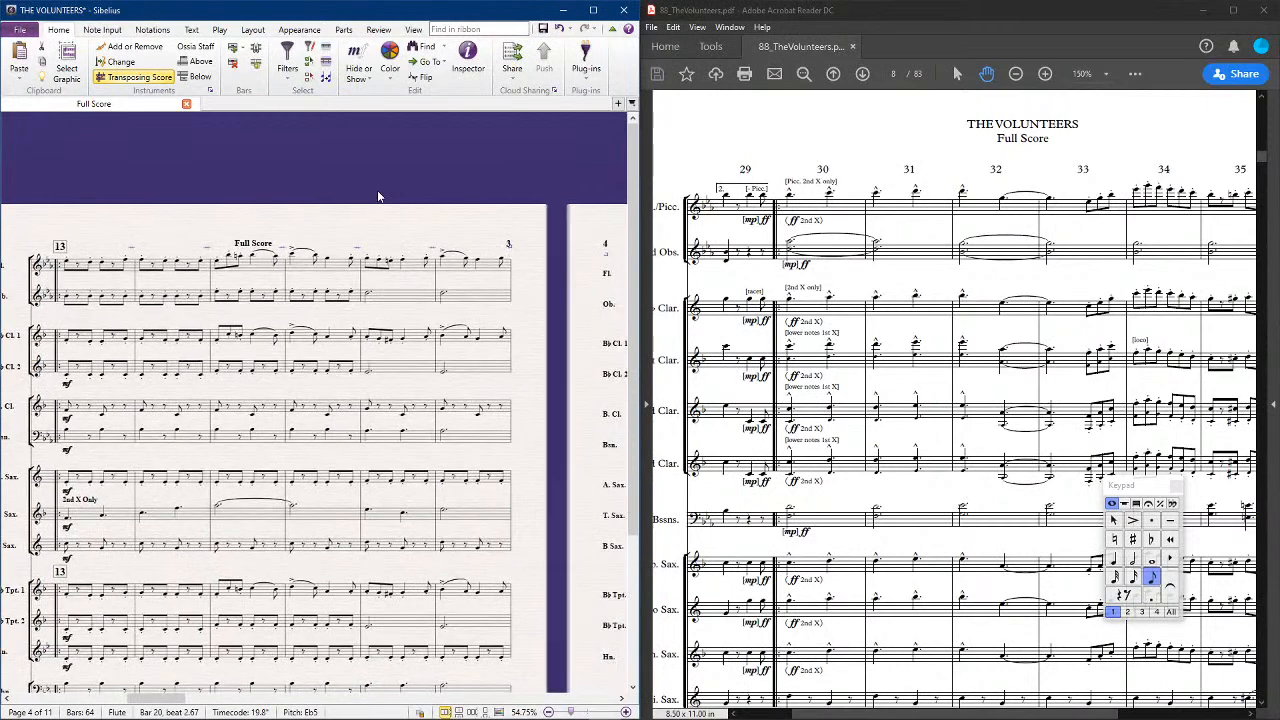
pyautogui.moveTo(522, 212); pyautogui.dragTo(257, 134)
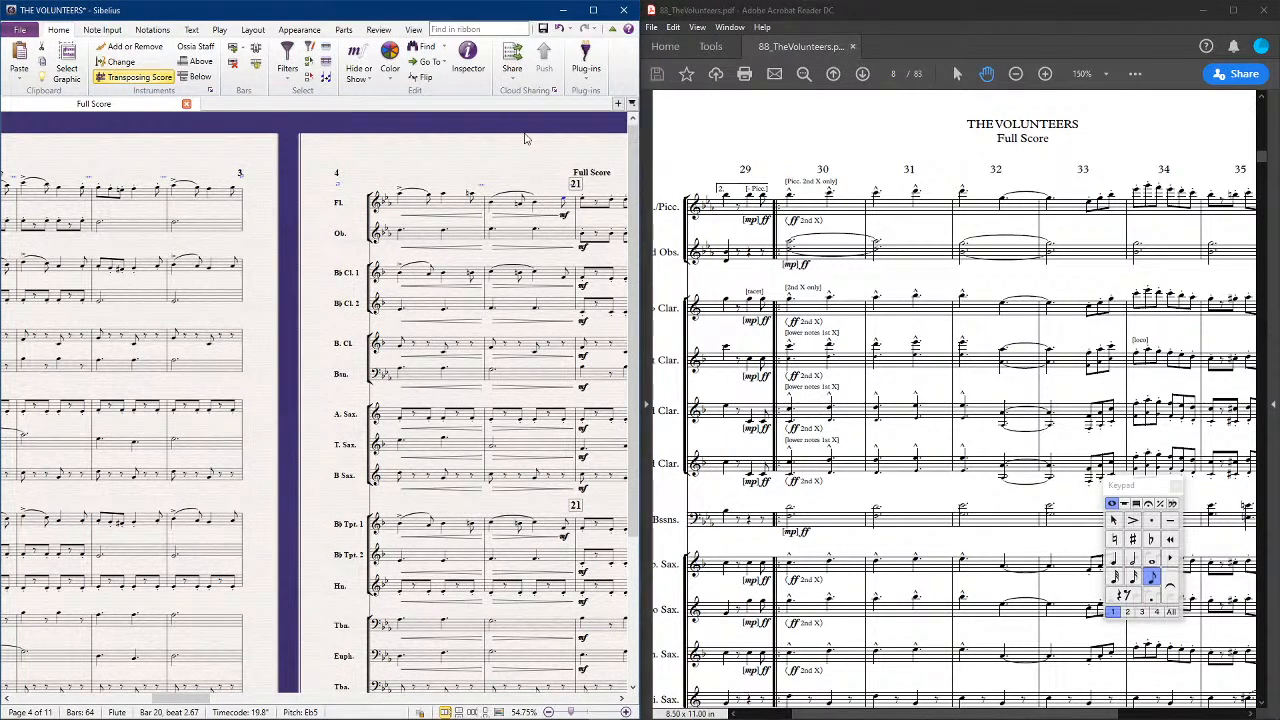
pyautogui.moveTo(523, 135); pyautogui.dragTo(503, 150)
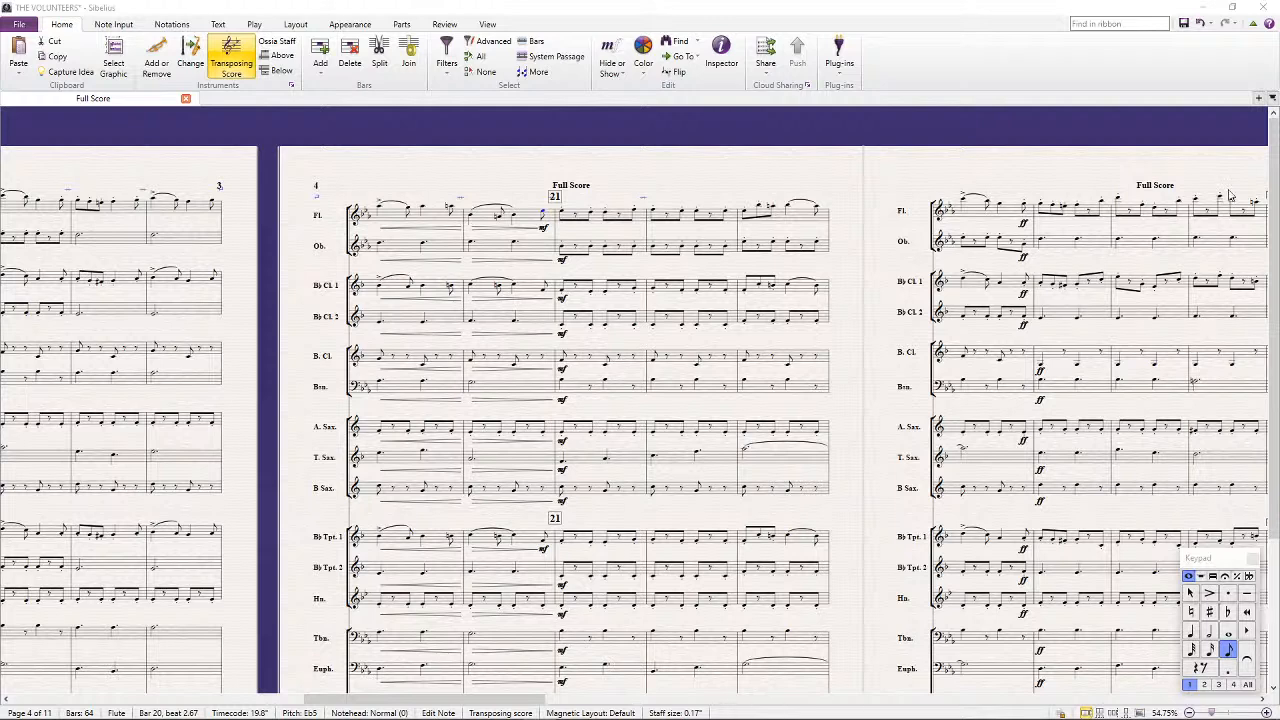
pyautogui.moveTo(1118, 392); pyautogui.dragTo(729, 403)
pyautogui.moveTo(1190, 380); pyautogui.dragTo(616, 367)
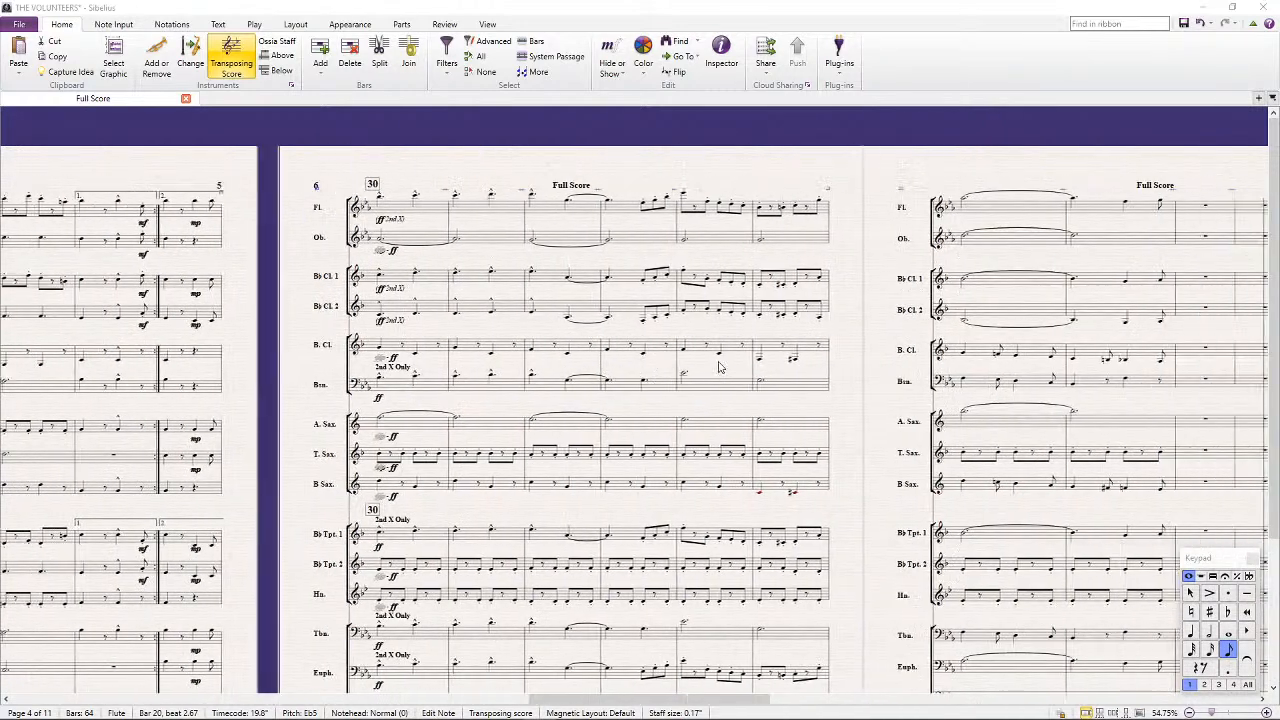
pyautogui.moveTo(955, 366); pyautogui.dragTo(714, 363)
pyautogui.moveTo(857, 361); pyautogui.dragTo(713, 360)
pyautogui.scroll(-2, 712, 358)
pyautogui.keyDown('ctrl'); pyautogui.scroll(1, 846, 527); pyautogui.keyUp('ctrl')
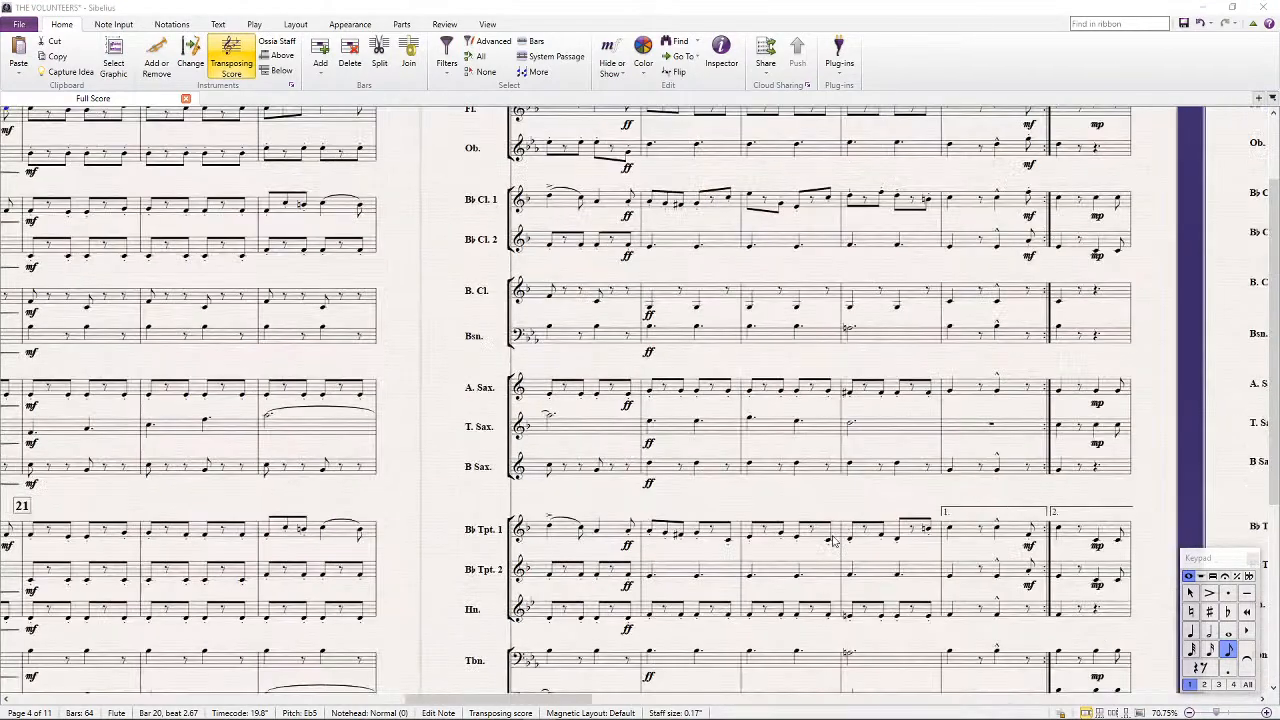
pyautogui.keyDown('ctrl'); pyautogui.scroll(2, 843, 530); pyautogui.keyUp('ctrl')
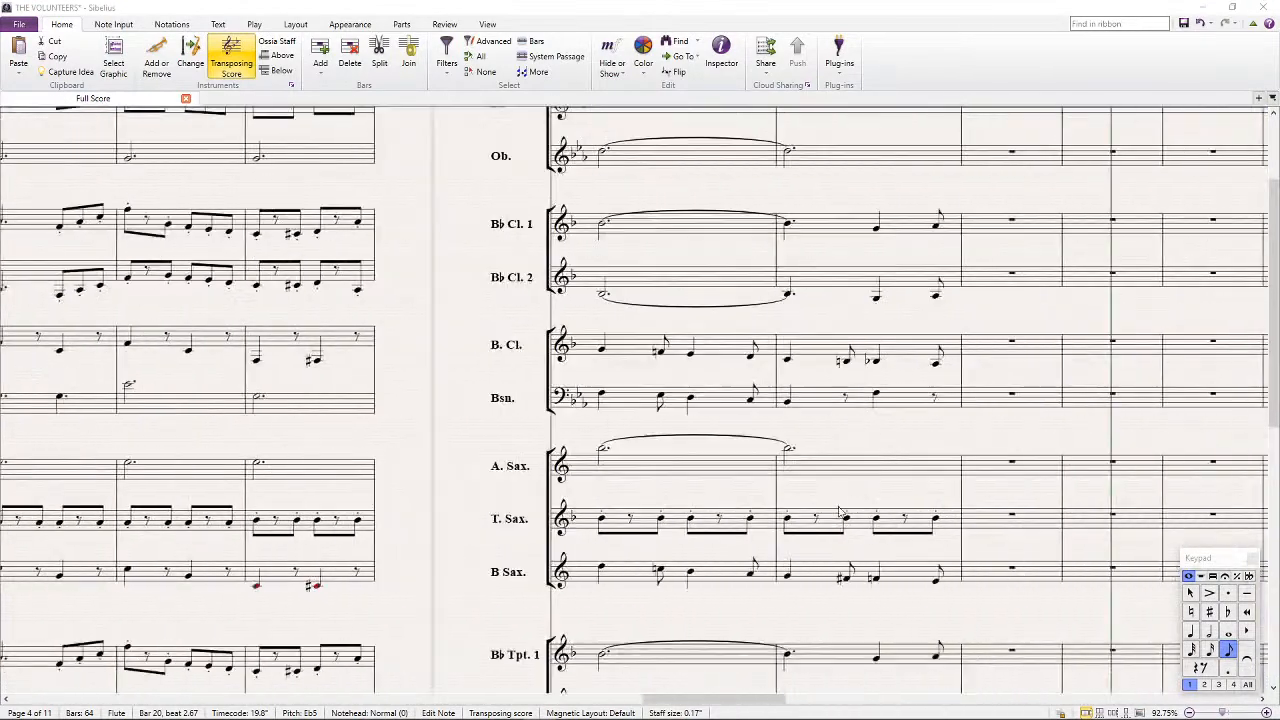
pyautogui.hscroll(3, 842, 520)
pyautogui.scroll(-3, 832, 528)
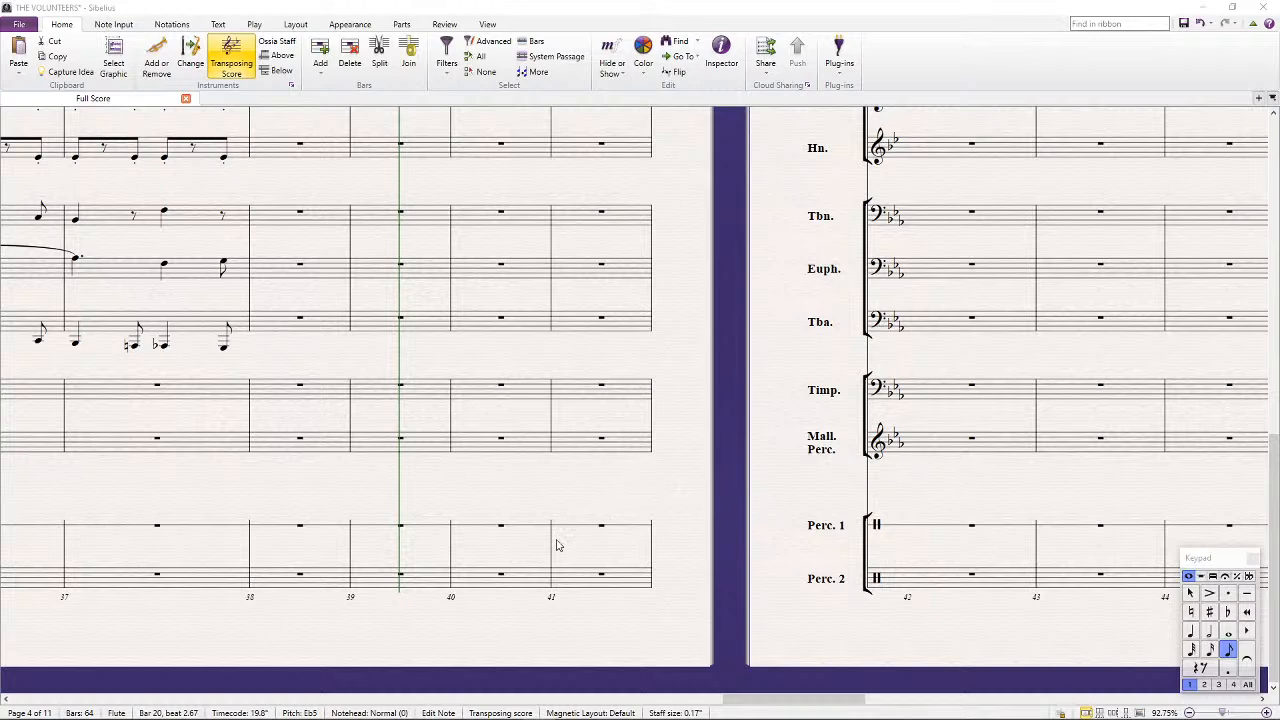
pyautogui.hotkey('ctrl', '-')
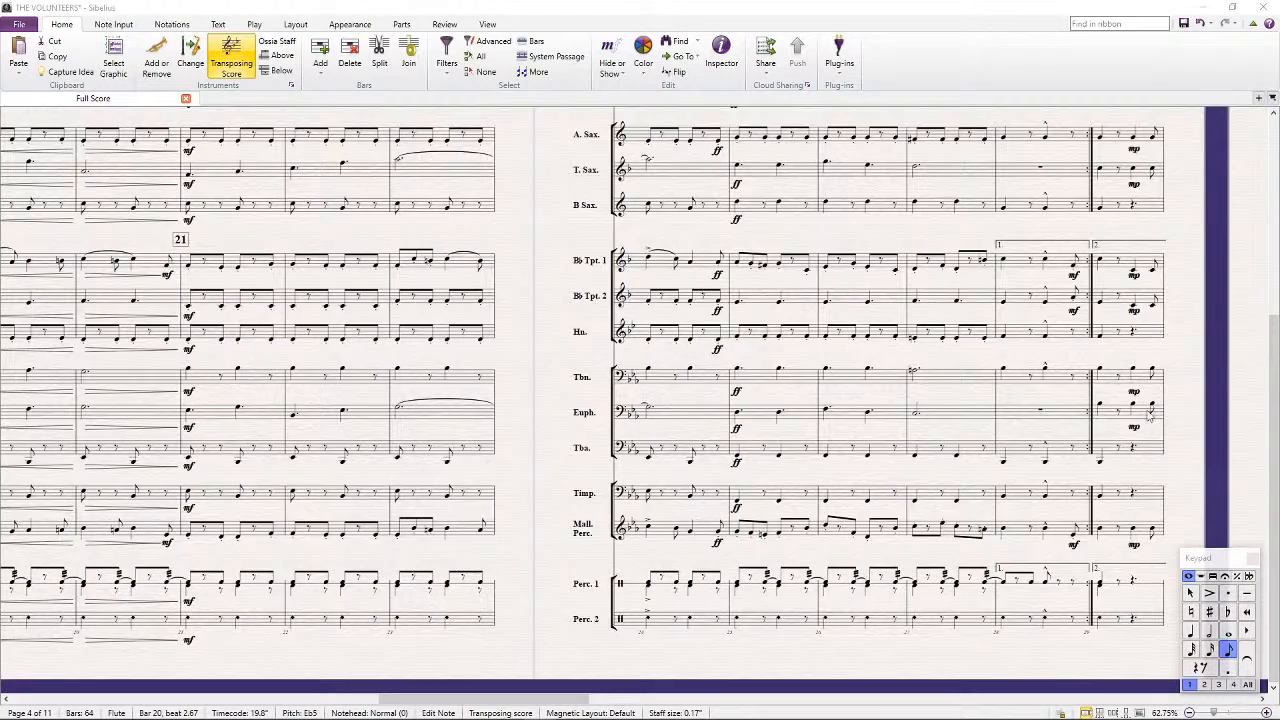
# Copy the flute part of bars 30 to 37 into the mallet percussion staff, raise the pasted notes an octave, and save
pyautogui.moveTo(1186, 380); pyautogui.dragTo(152, 378)
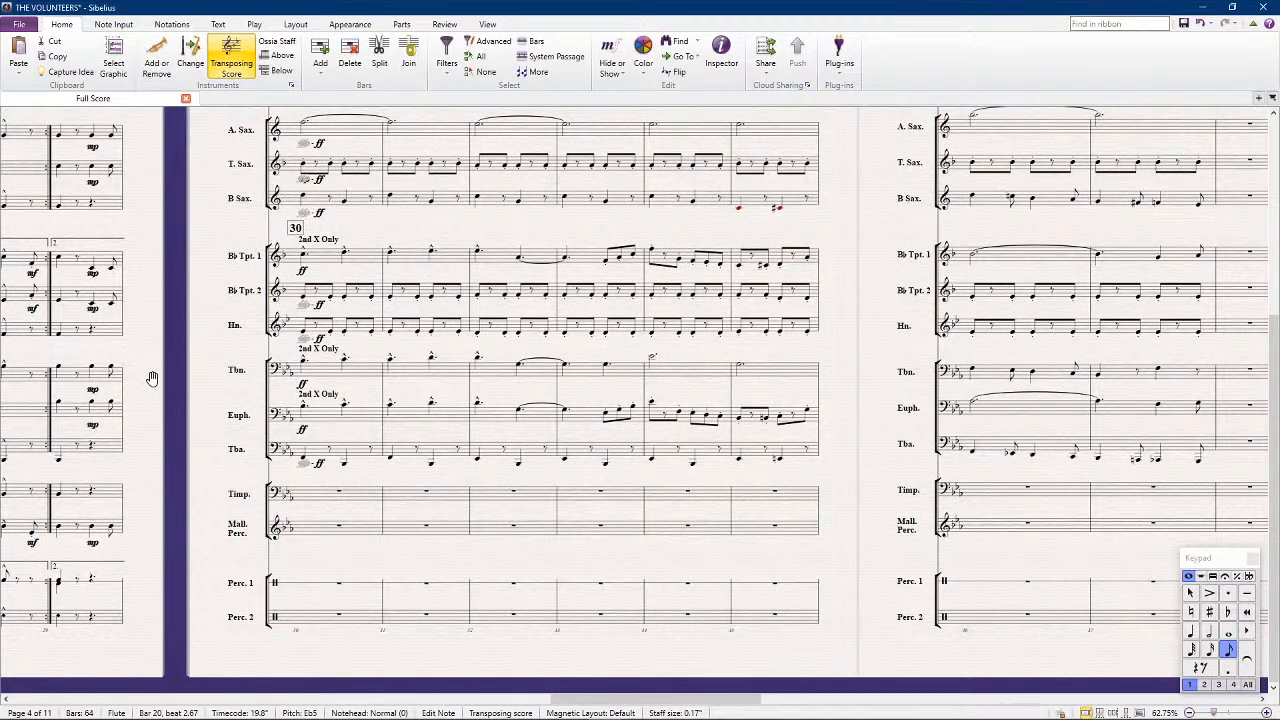
pyautogui.scroll(4, 261, 369)
pyautogui.click(325, 207)
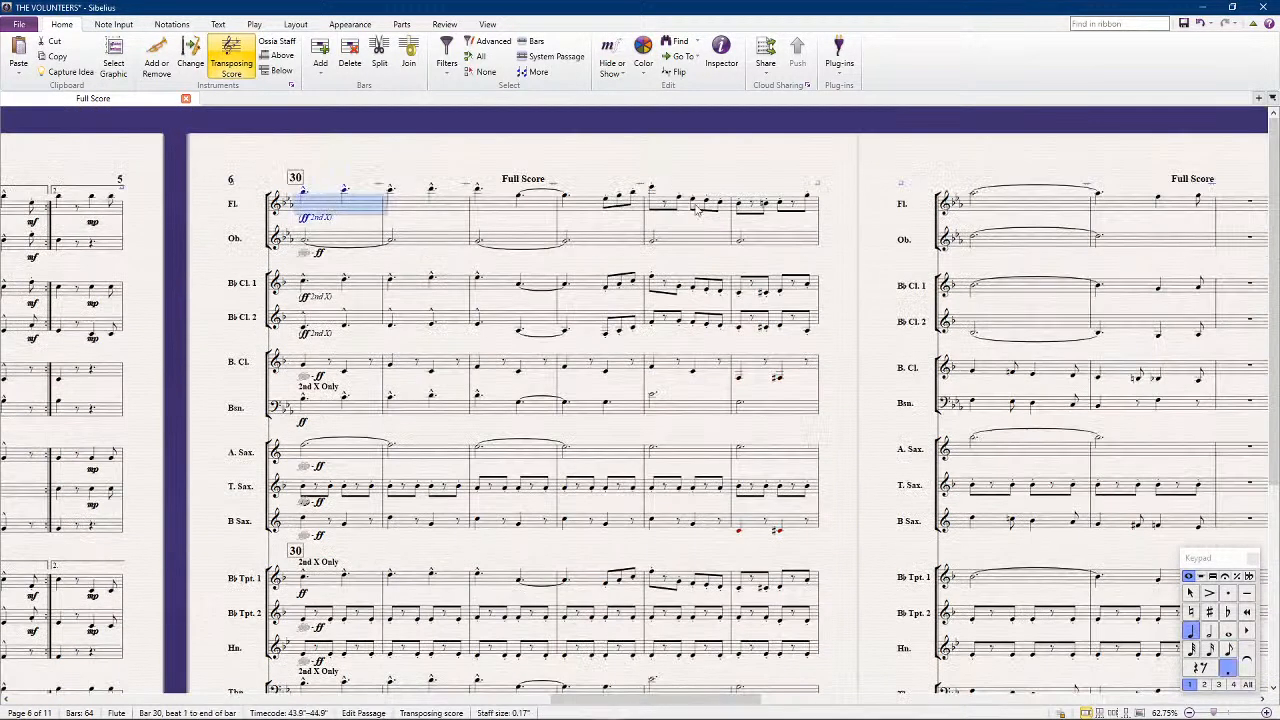
pyautogui.hscroll(1, 1097, 218)
pyautogui.click(1027, 197)
pyautogui.click(1015, 207)
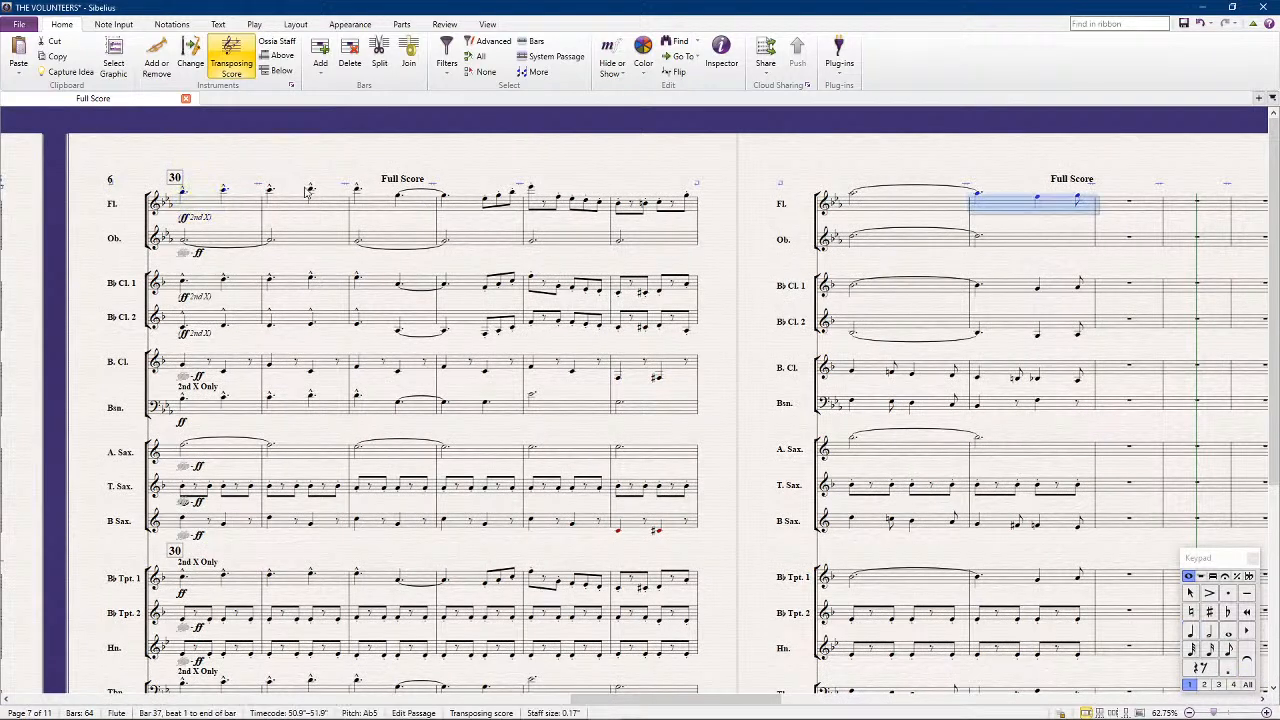
pyautogui.keyDown('shift'); pyautogui.click(192, 208); pyautogui.keyUp('shift')
pyautogui.scroll(-3, 226, 422)
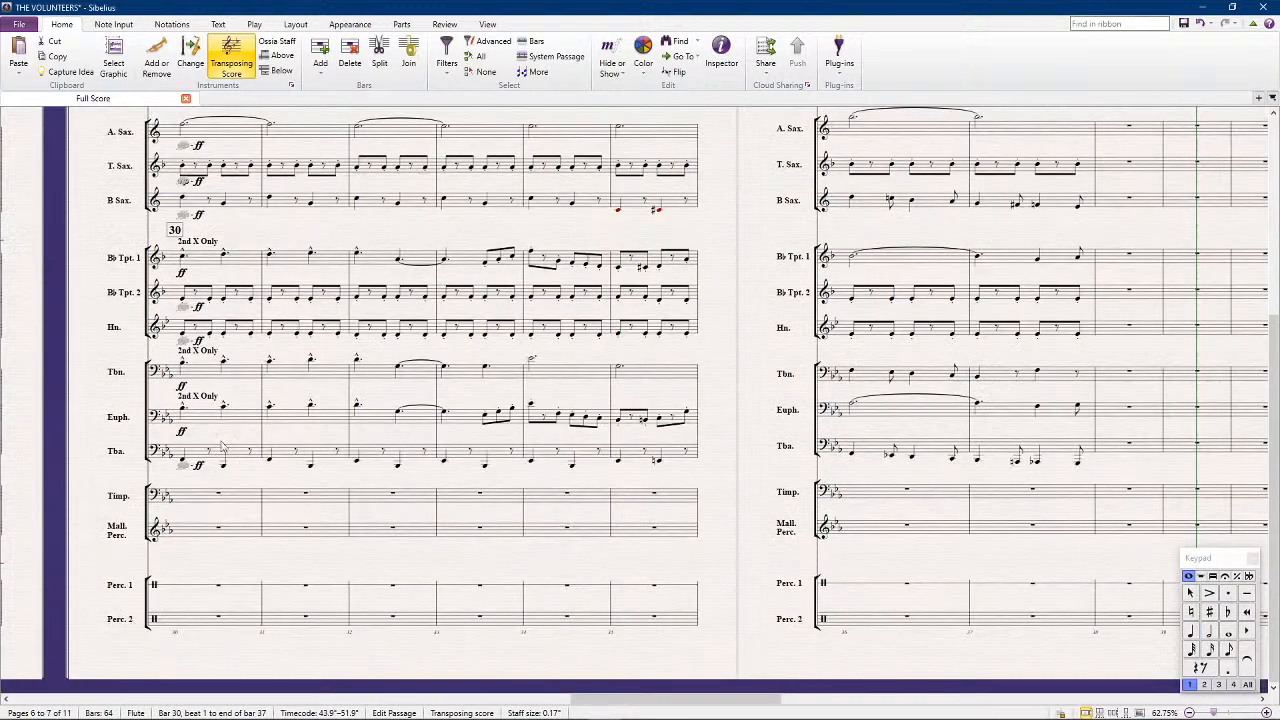
pyautogui.click(209, 532)
pyautogui.hotkey('ctrl', 'v')
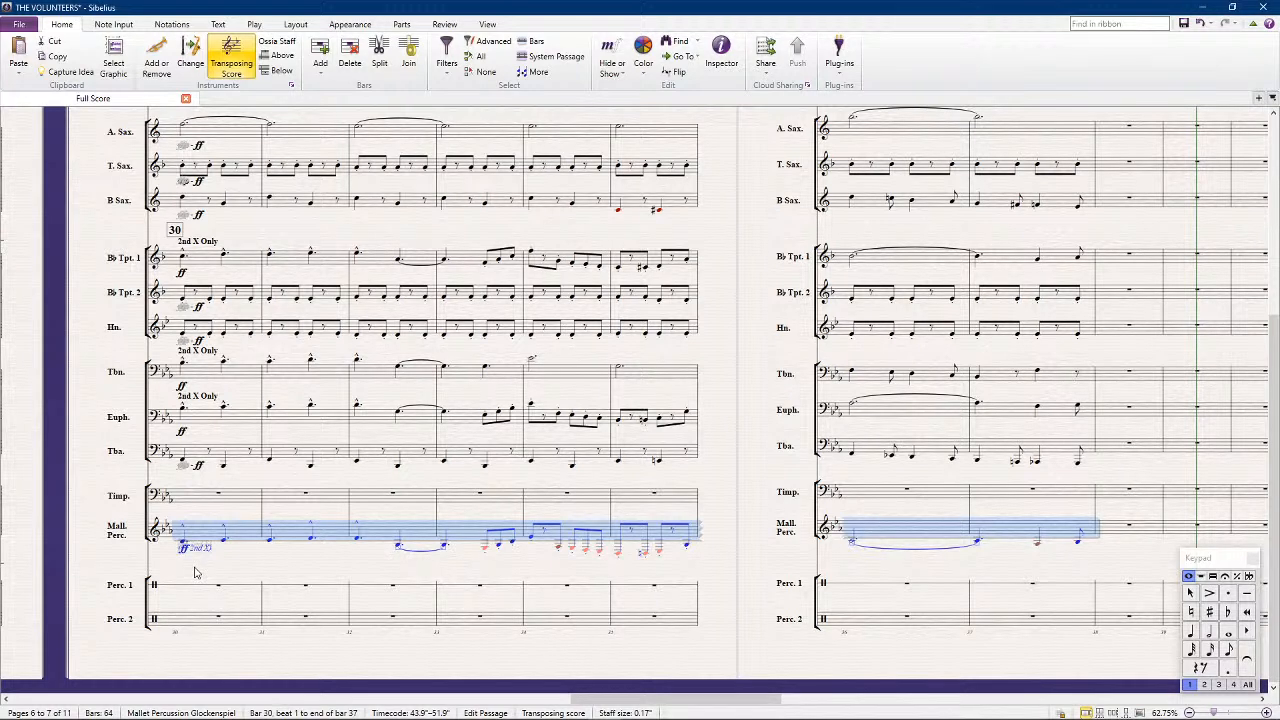
pyautogui.hotkey('ctrl', 'Up')
pyautogui.hotkey('ctrl', 's')
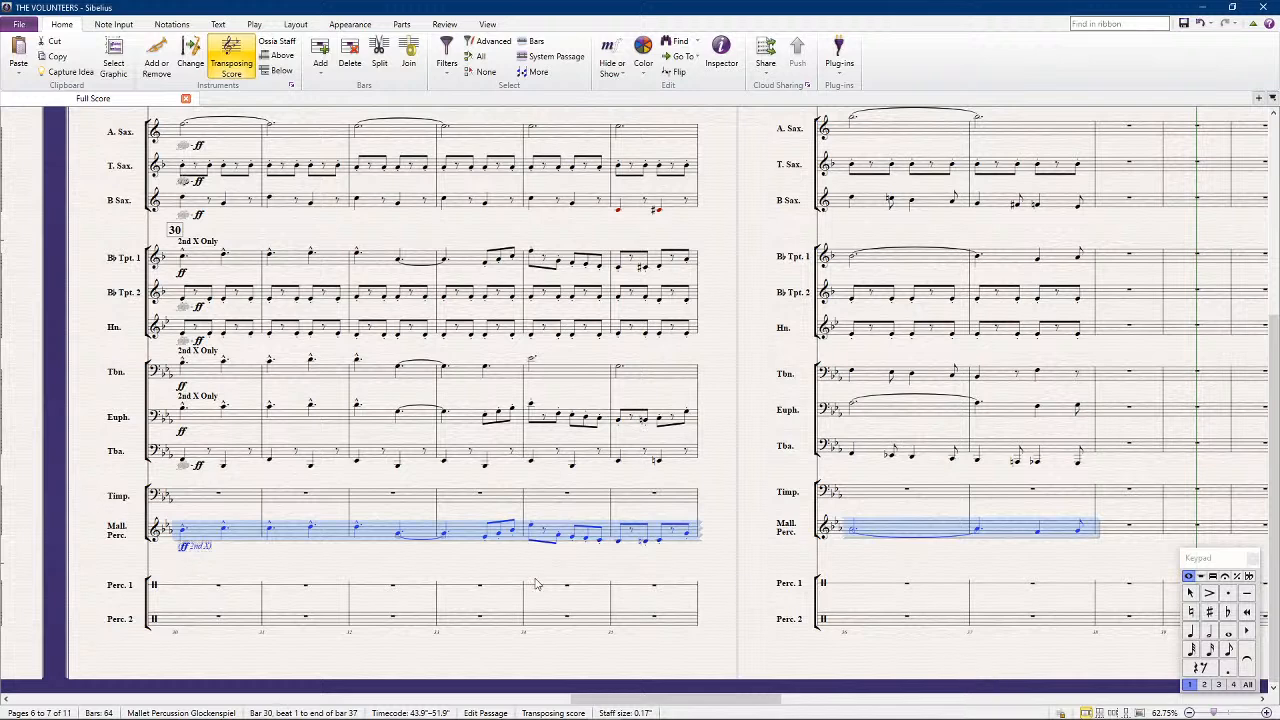
# Copy the tuba part from bar 30 through the first note of bar 35 into the timpani staff
pyautogui.hscroll(-3, 199, 556)
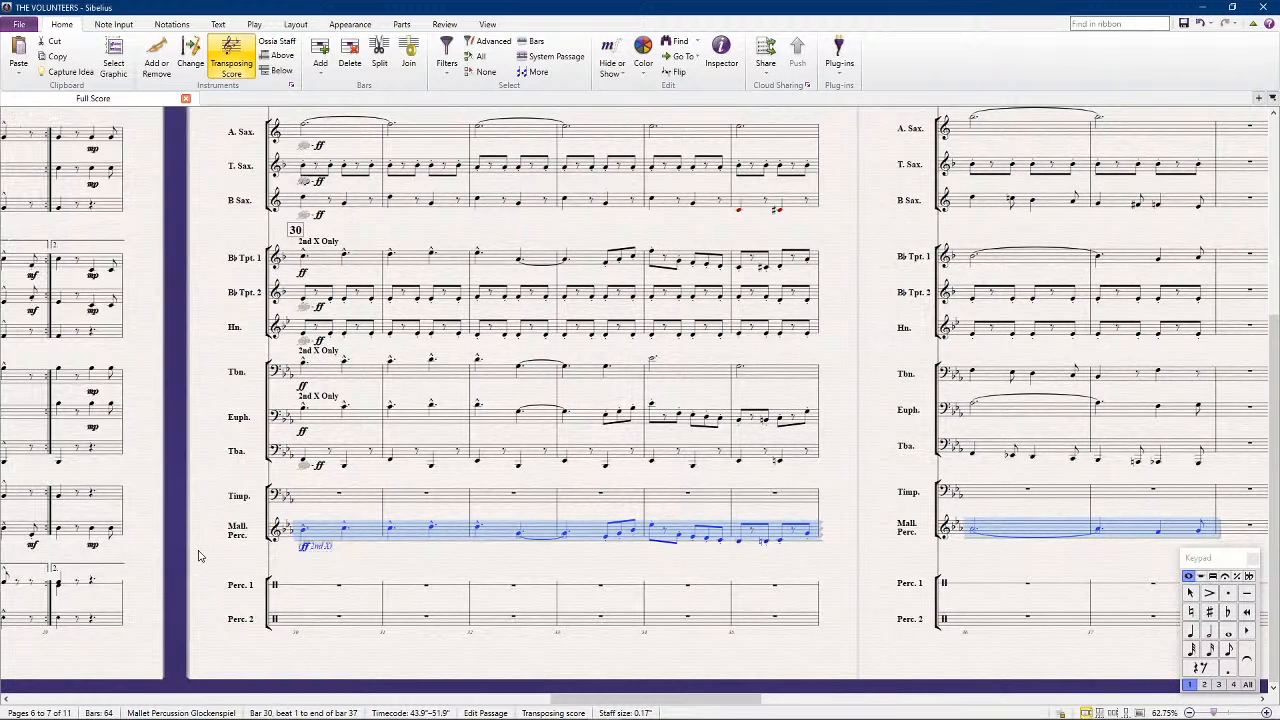
pyautogui.hscroll(-3, 199, 556)
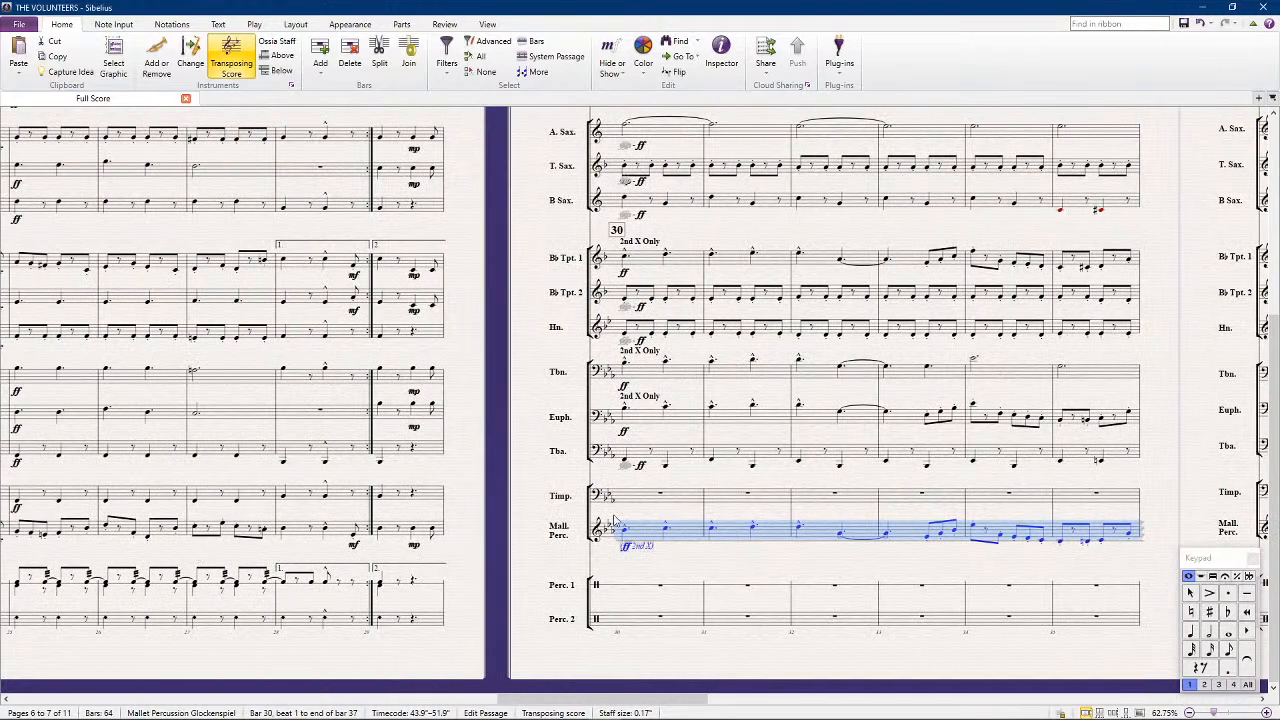
pyautogui.hscroll(-3, 210, 498)
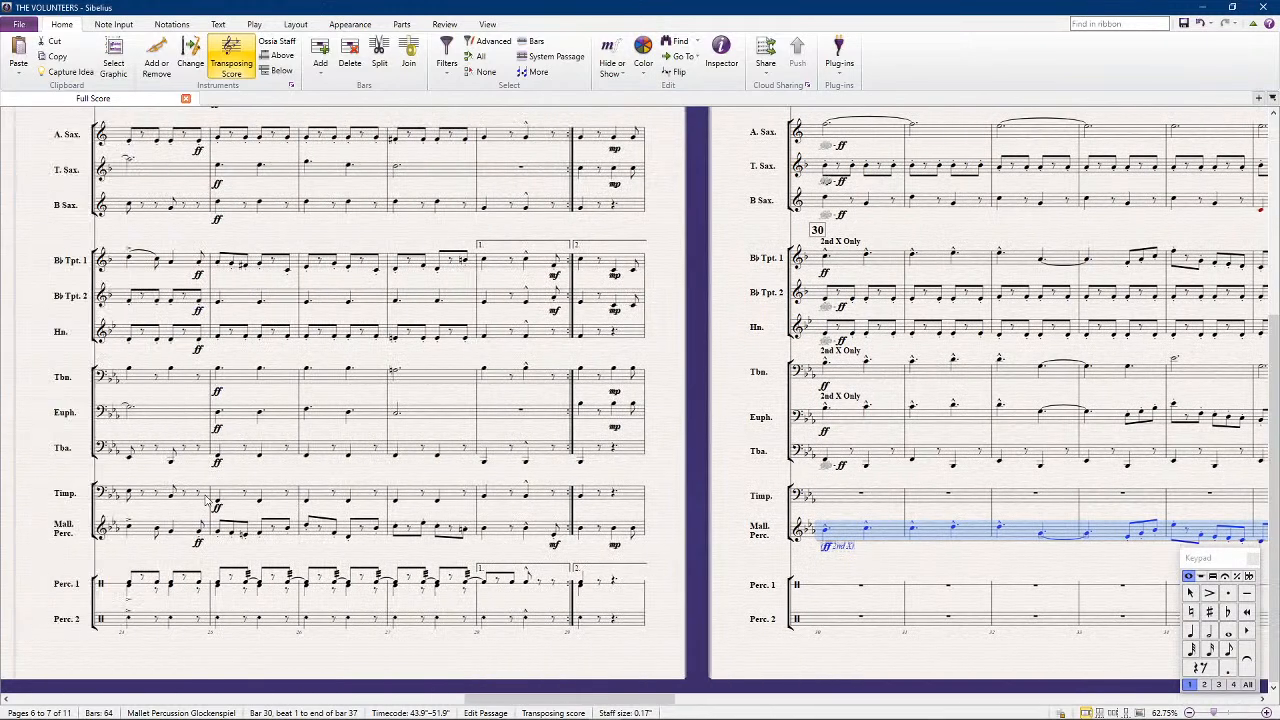
pyautogui.hscroll(2, 404, 509)
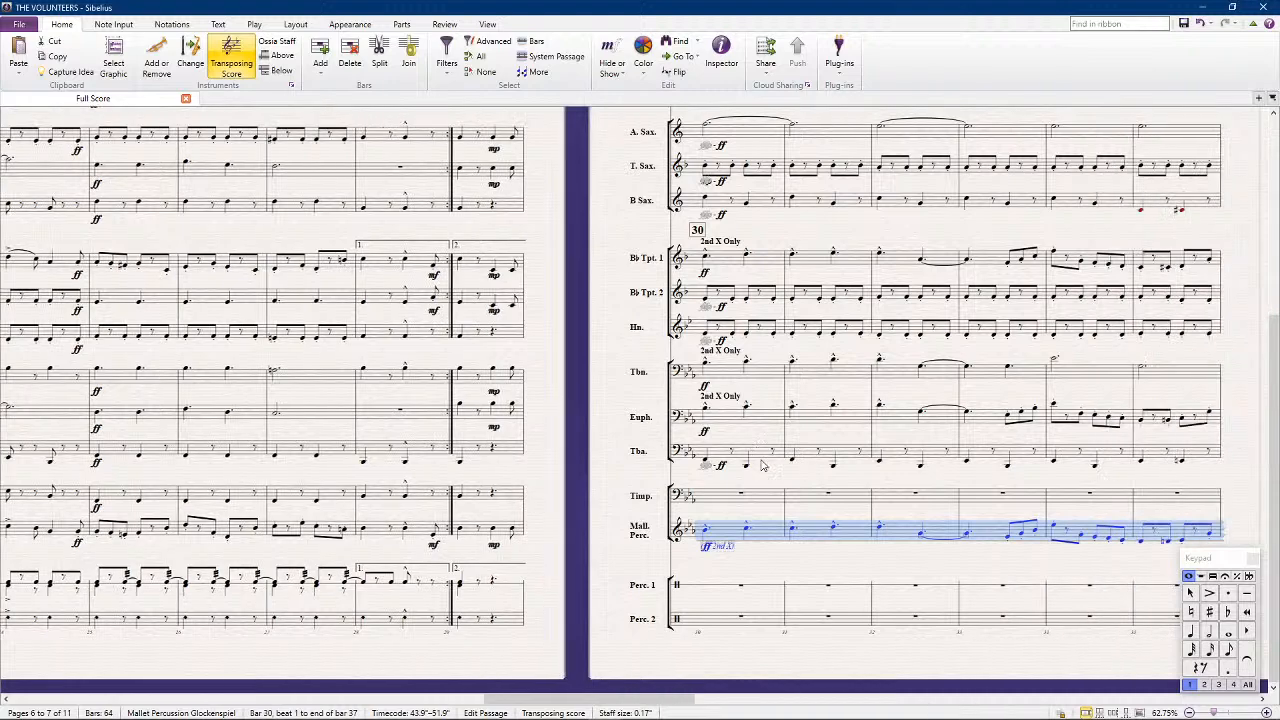
pyautogui.click(763, 457)
pyautogui.hscroll(3, 763, 457)
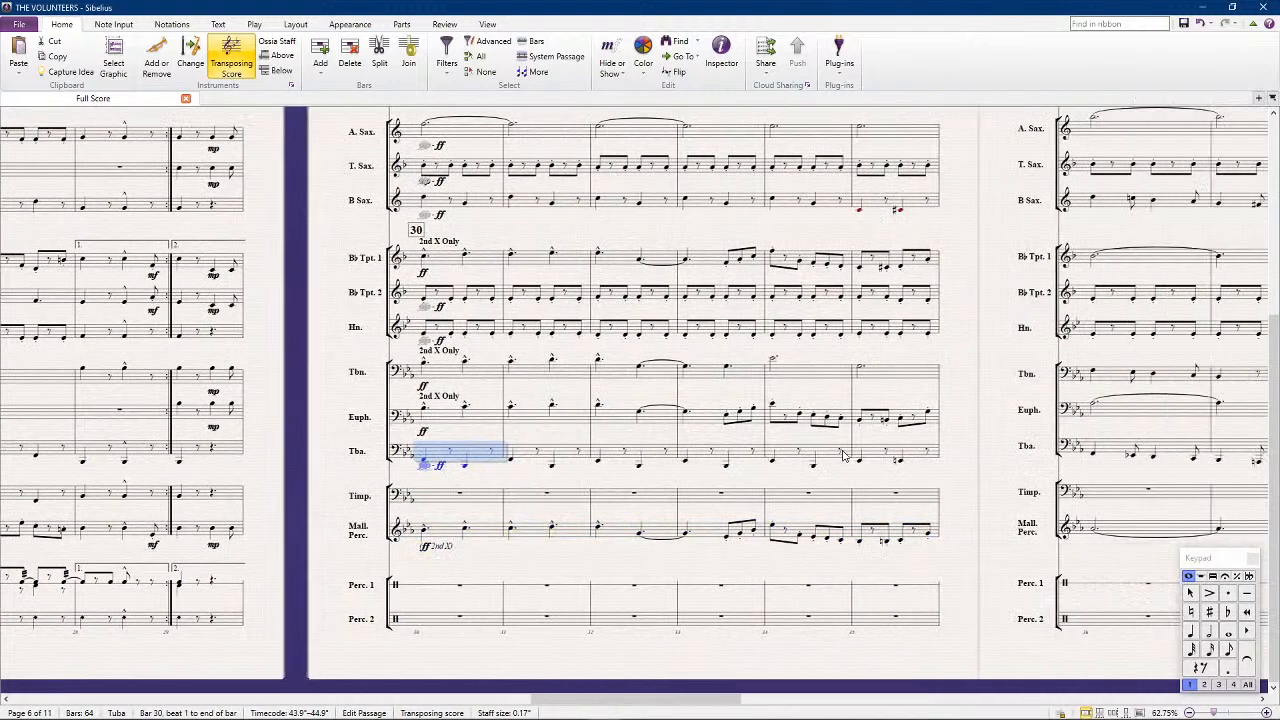
pyautogui.keyDown('shift'); pyautogui.click(862, 465); pyautogui.keyUp('shift')
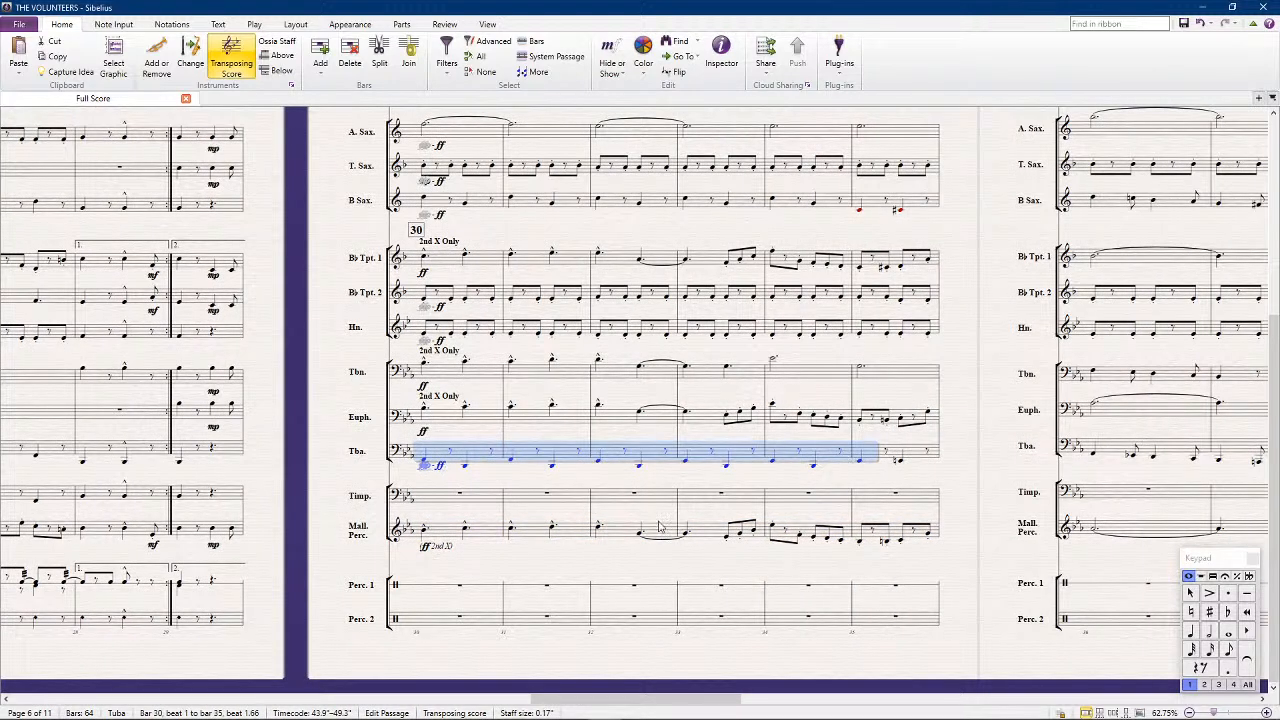
pyautogui.click(491, 499)
pyautogui.hotkey('ctrl', 'v')
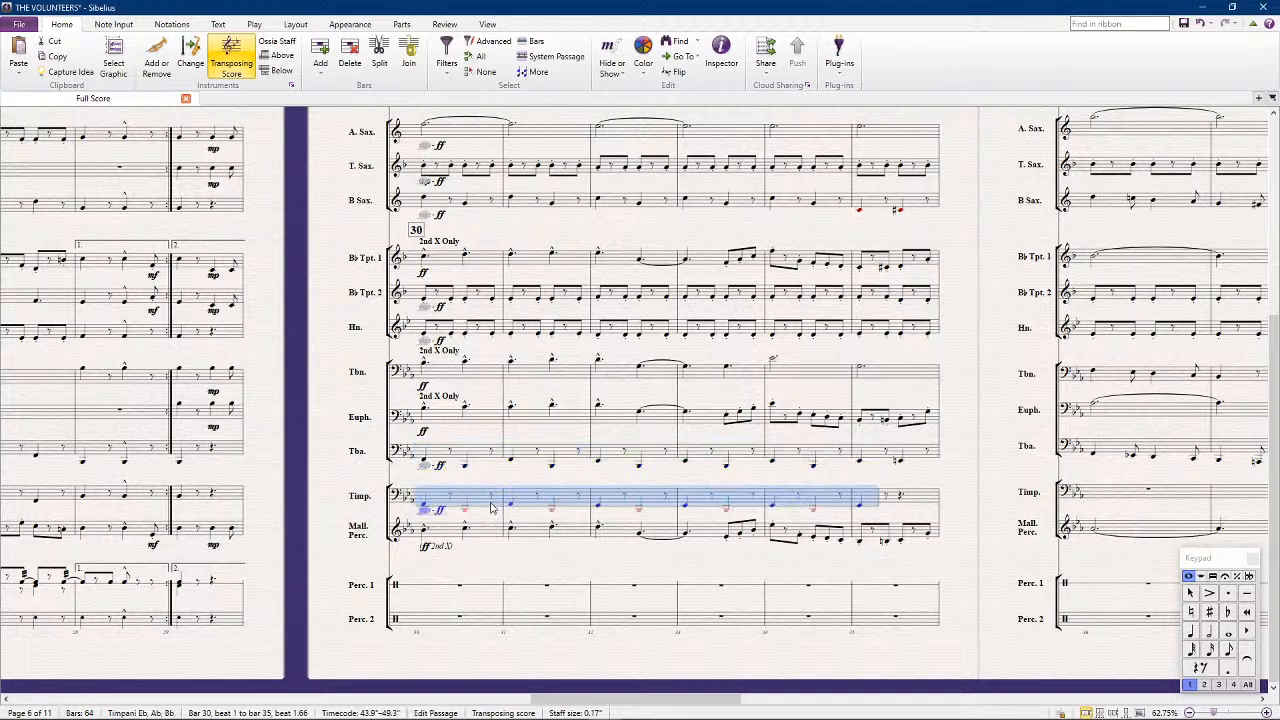
# Raise the timpani's beat 2 notes in bars 30 to 34 and its downbeats in bars 32 to 35 an octave
pyautogui.click(466, 514)
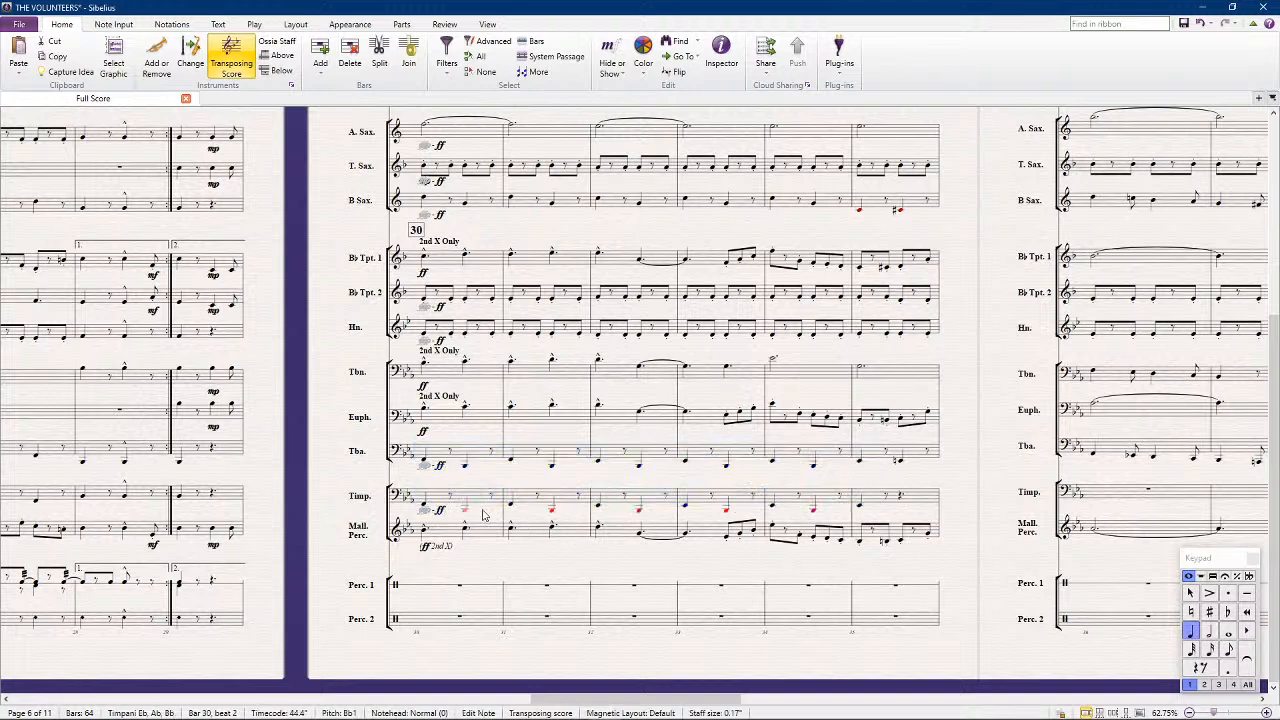
pyautogui.keyDown('ctrl'); pyautogui.click(551, 513); pyautogui.keyUp('ctrl')
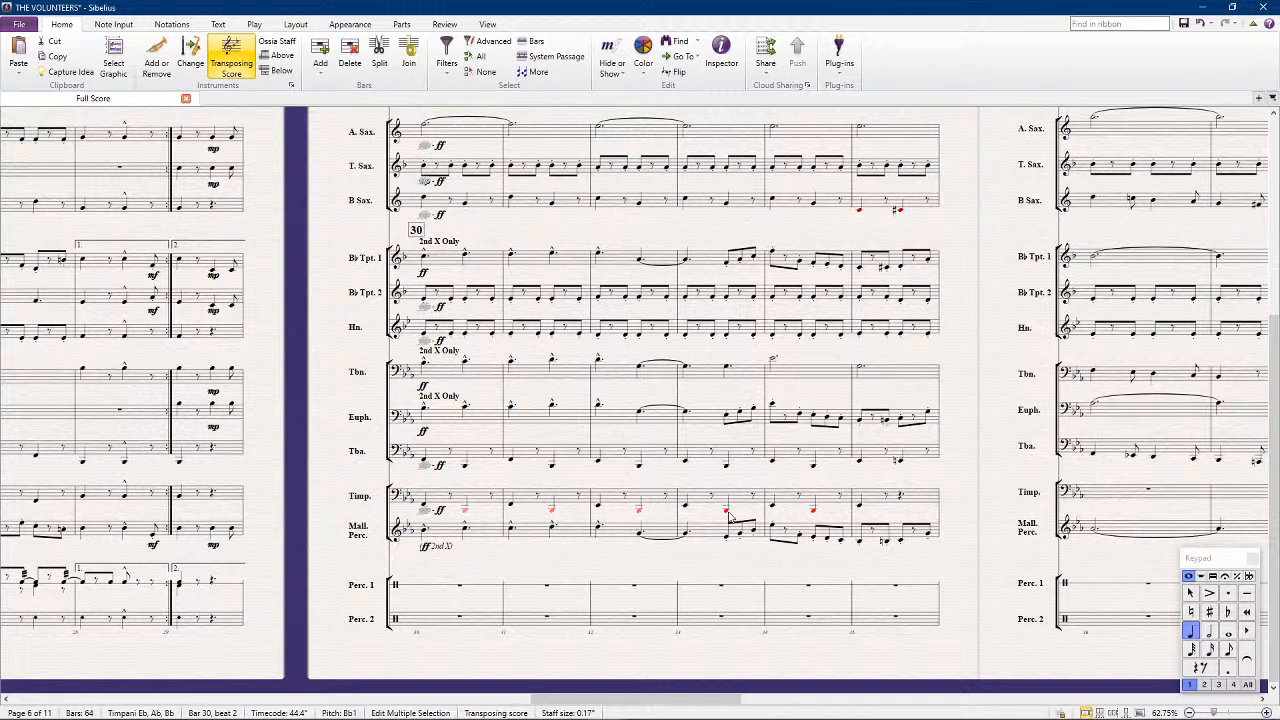
pyautogui.keyDown('ctrl'); pyautogui.click(686, 506); pyautogui.keyUp('ctrl')
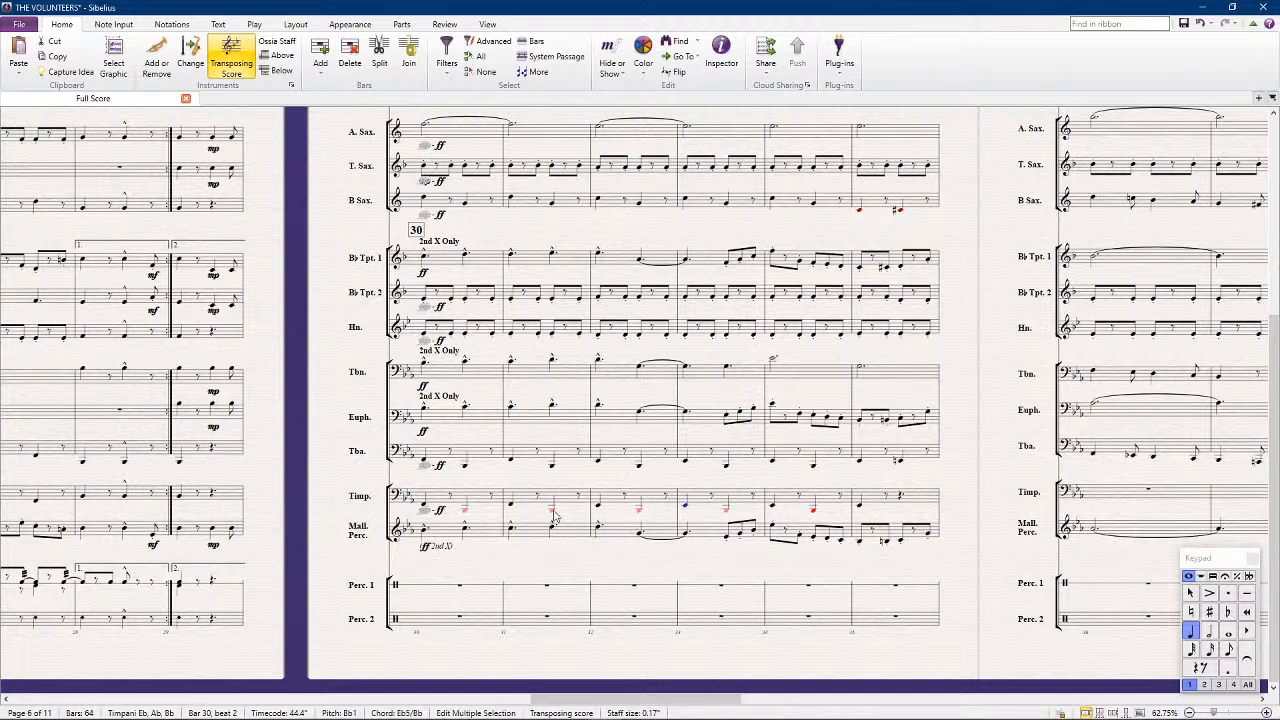
pyautogui.keyDown('ctrl'); pyautogui.click(598, 506); pyautogui.keyUp('ctrl')
pyautogui.keyDown('ctrl'); pyautogui.click(774, 506); pyautogui.keyUp('ctrl')
pyautogui.hotkey('ctrl', 'Up')
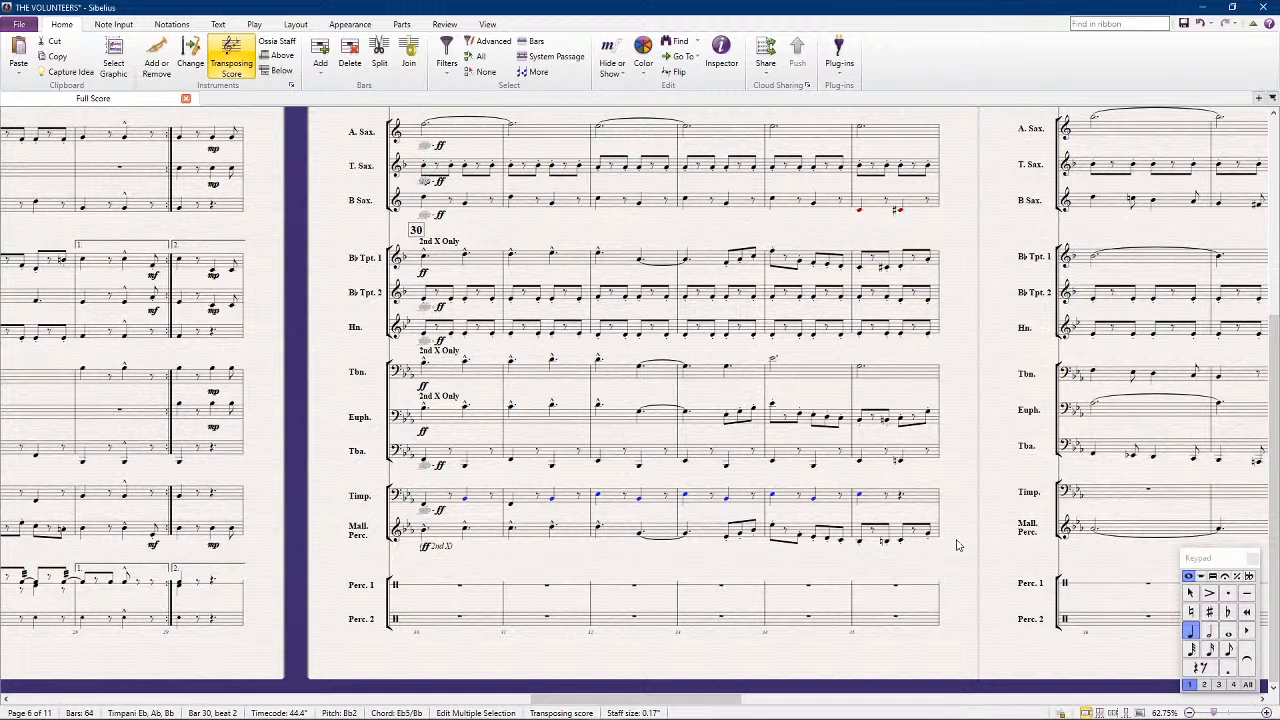
# Copy the tuba's F2 to the timpani's downbeat in bar 36, and the timpani's Bb2 from bar 33 to the downbeat of bar 37
pyautogui.hscroll(3, 960, 530)
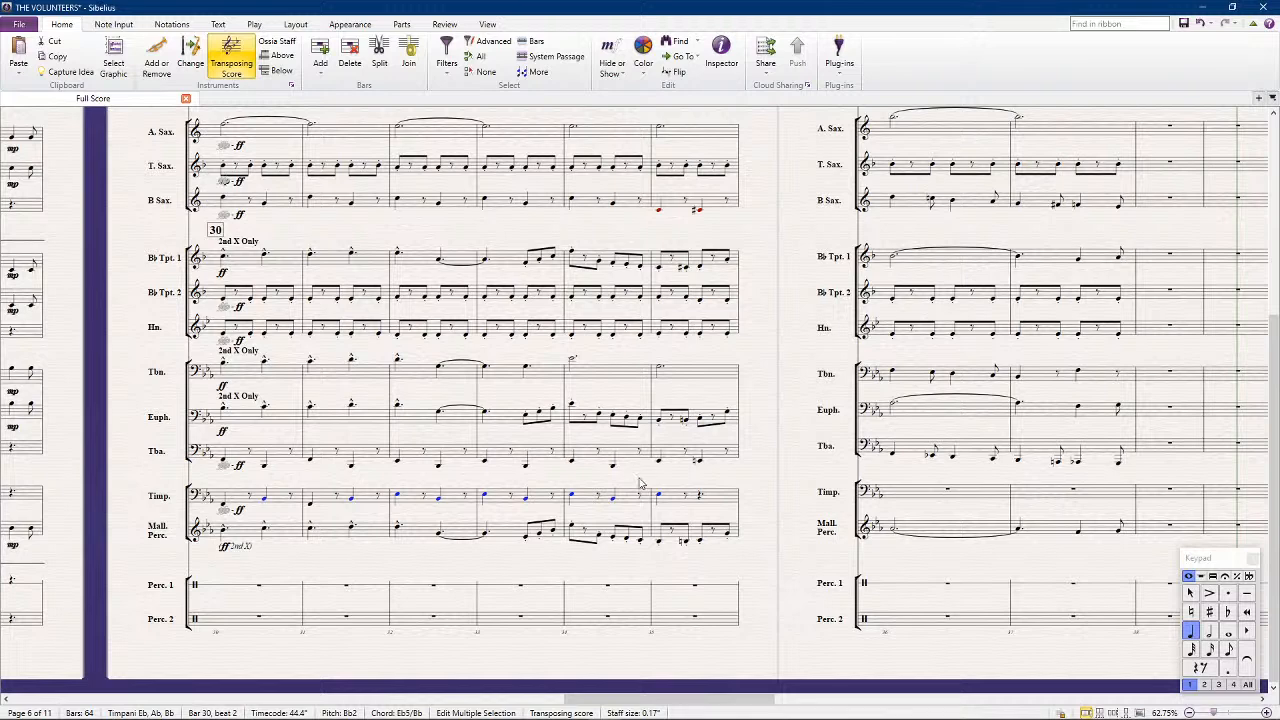
pyautogui.hscroll(2, 850, 545)
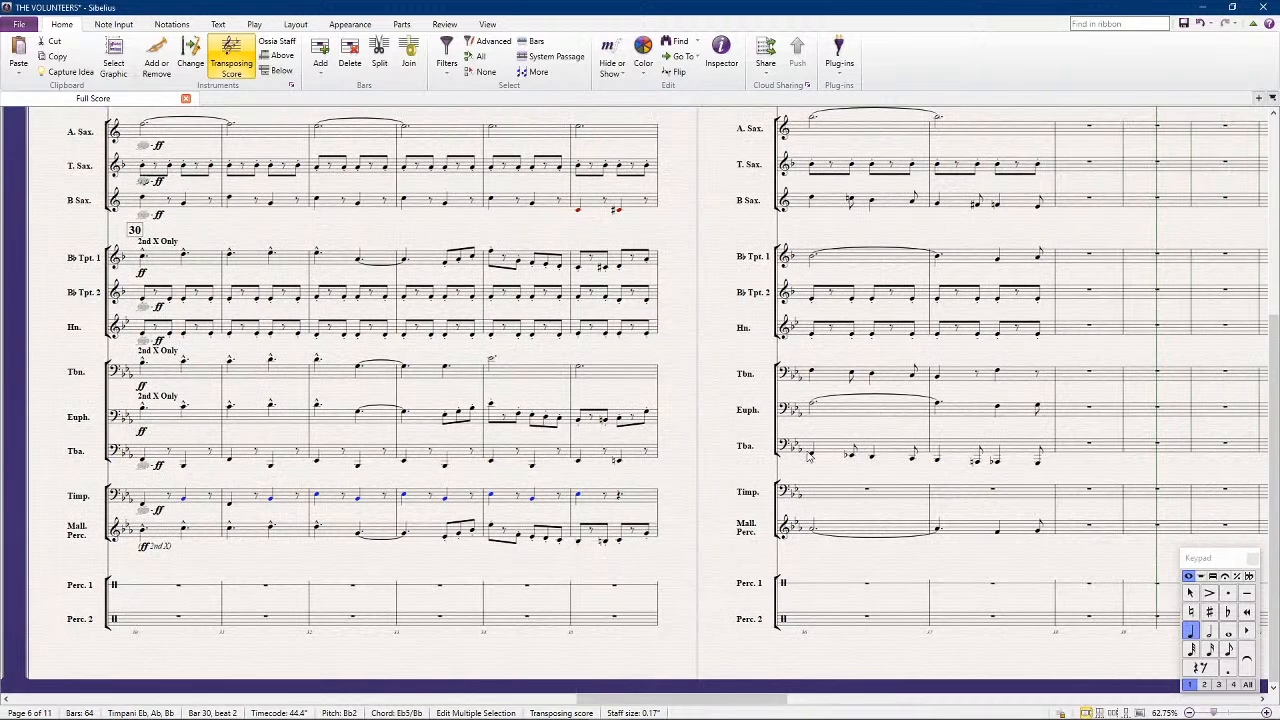
pyautogui.click(822, 497)
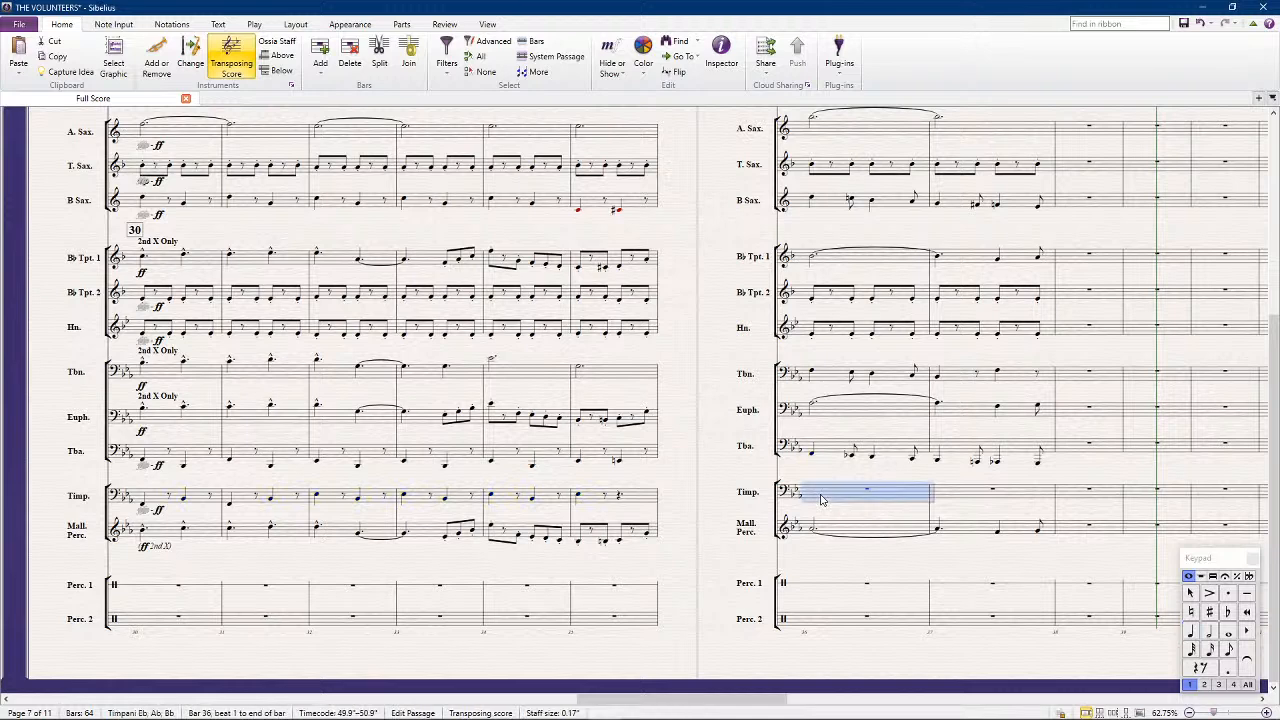
pyautogui.click(447, 503)
pyautogui.click(445, 499)
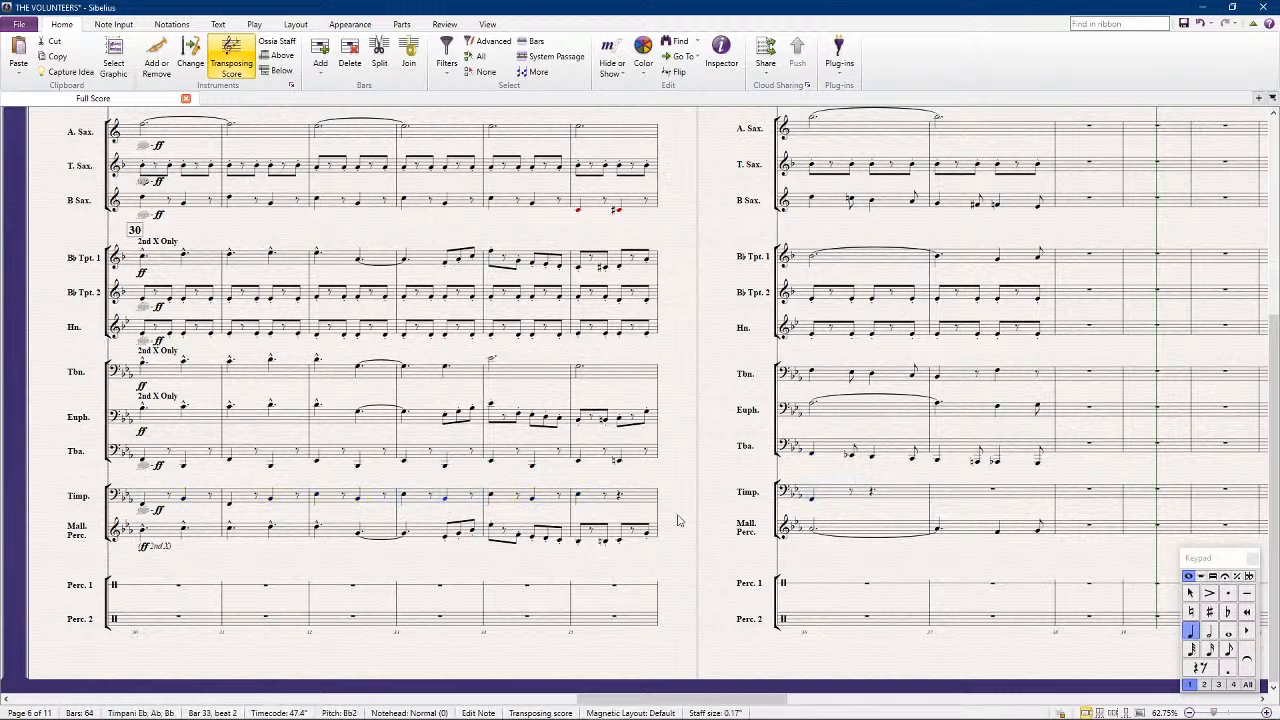
pyautogui.click(947, 494)
pyautogui.press('Escape')
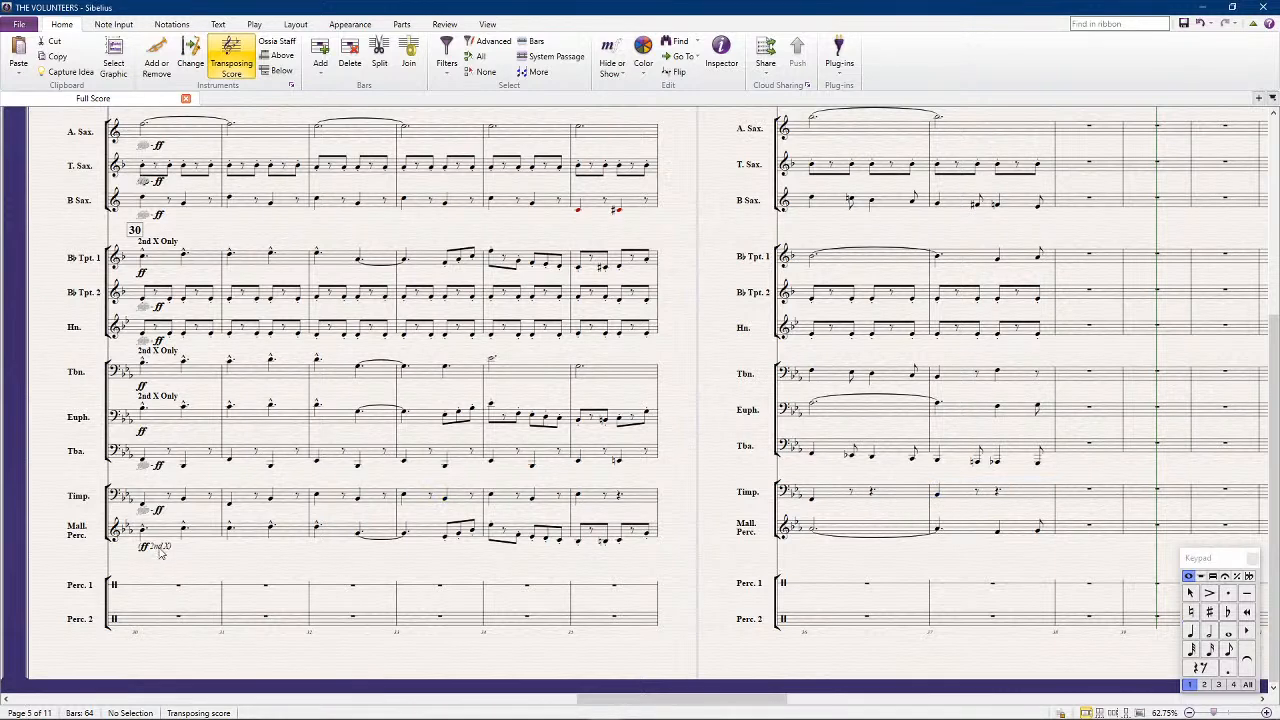
# Replace the timpani's dynamic marking in bar 30 with copies of the euphonium's "2nd X Only" text and ff
pyautogui.click(157, 397)
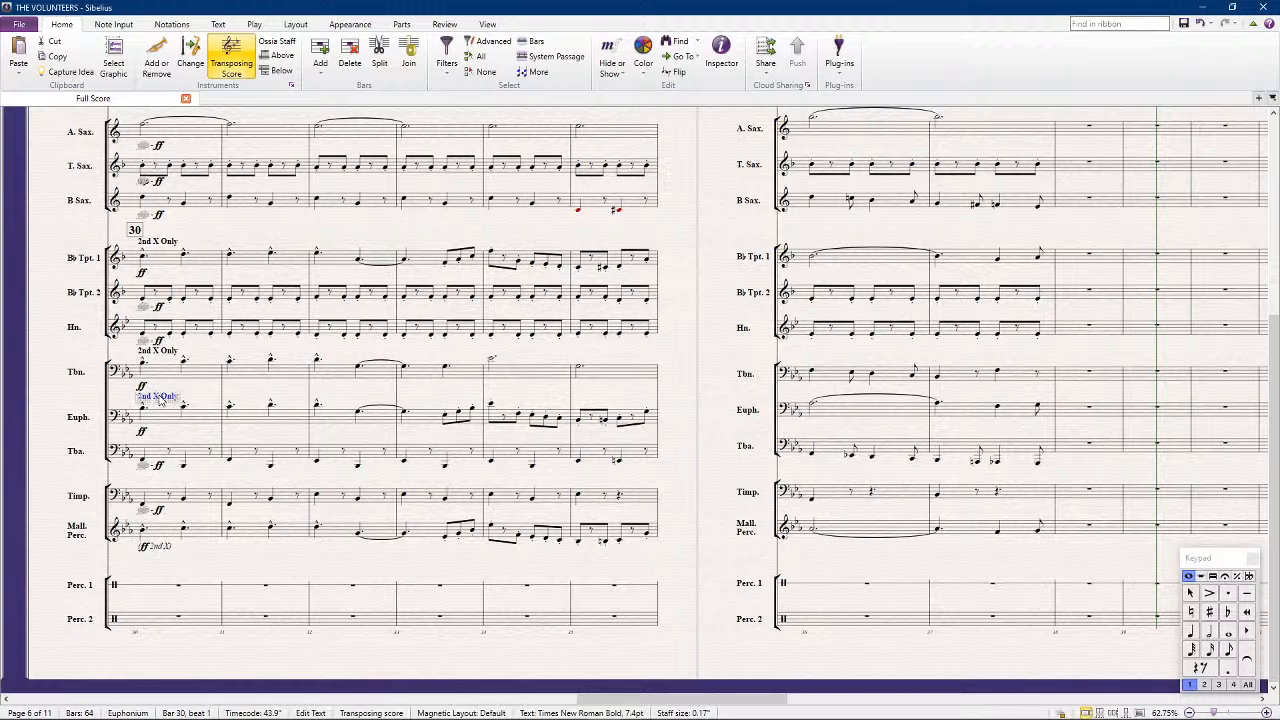
pyautogui.keyDown('ctrl'); pyautogui.click(141, 432); pyautogui.keyUp('ctrl')
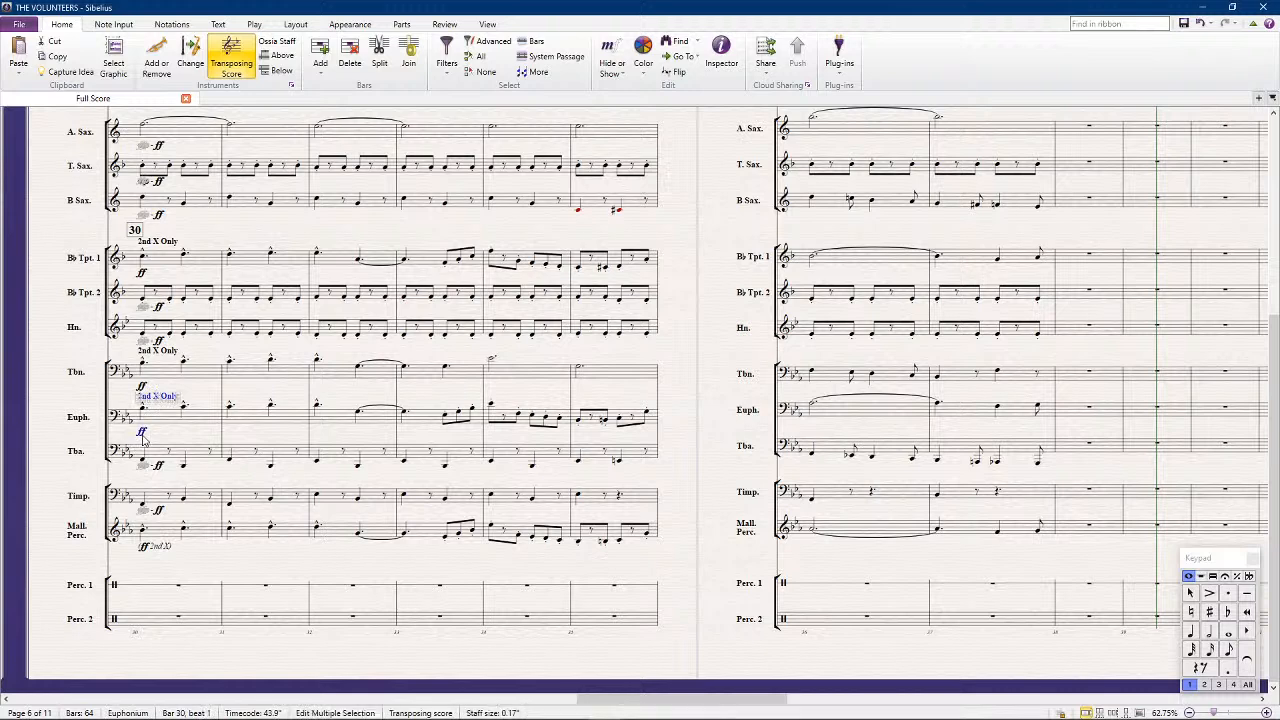
pyautogui.click(159, 514)
pyautogui.press('Delete')
pyautogui.click(141, 513)
pyautogui.press('Delete')
pyautogui.click(141, 513)
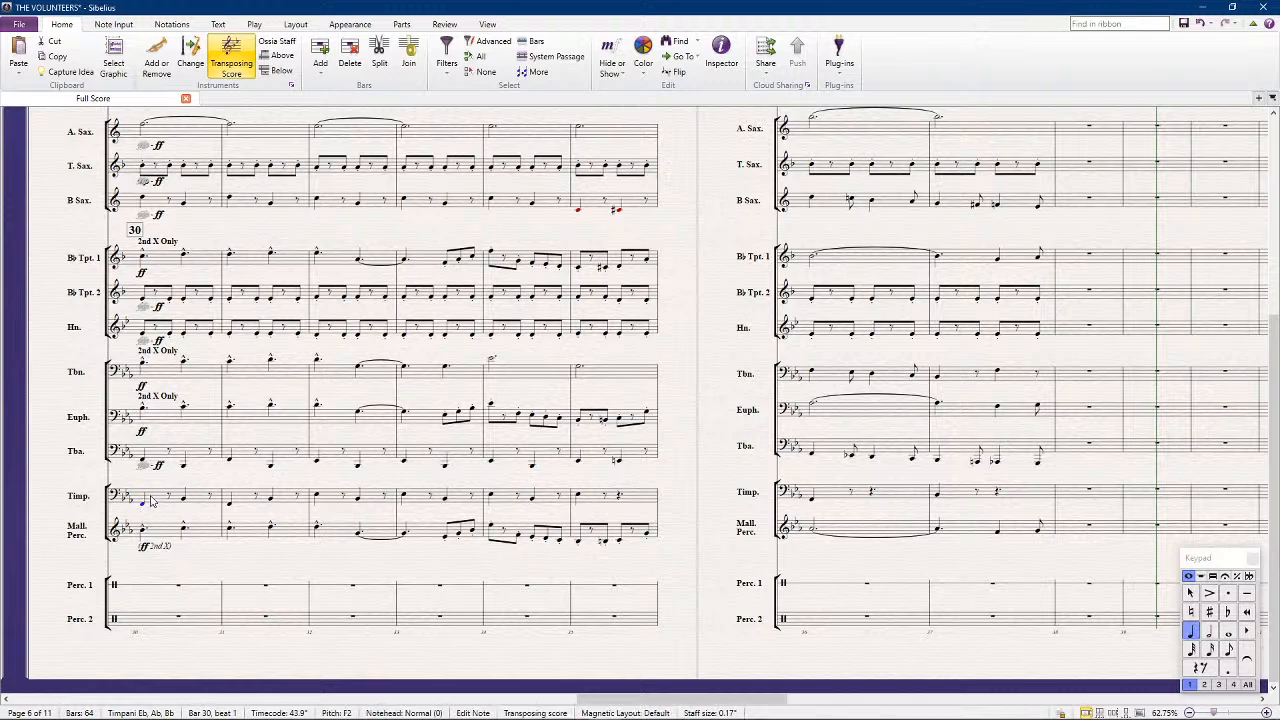
# Exclude the timpani's bars 30 to 37 from playback on pass 1
pyautogui.click(151, 502)
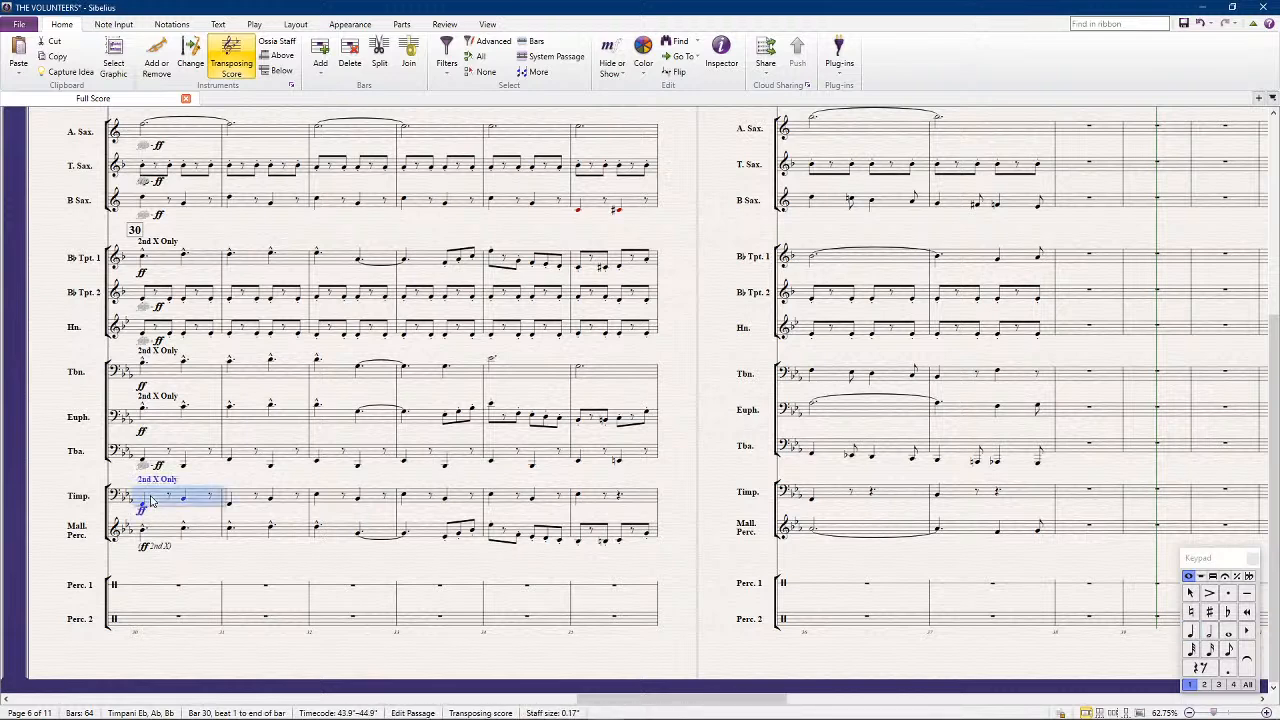
pyautogui.keyDown('shift'); pyautogui.click(955, 494); pyautogui.keyUp('shift')
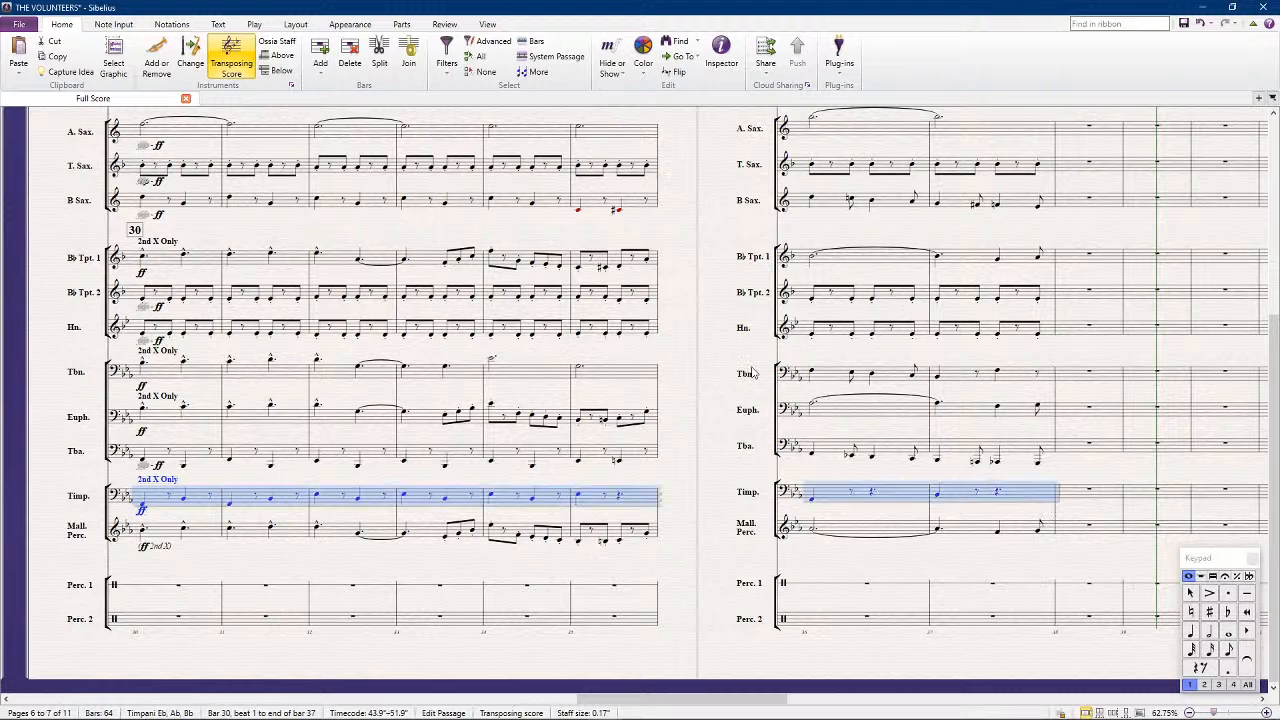
pyautogui.click(723, 50)
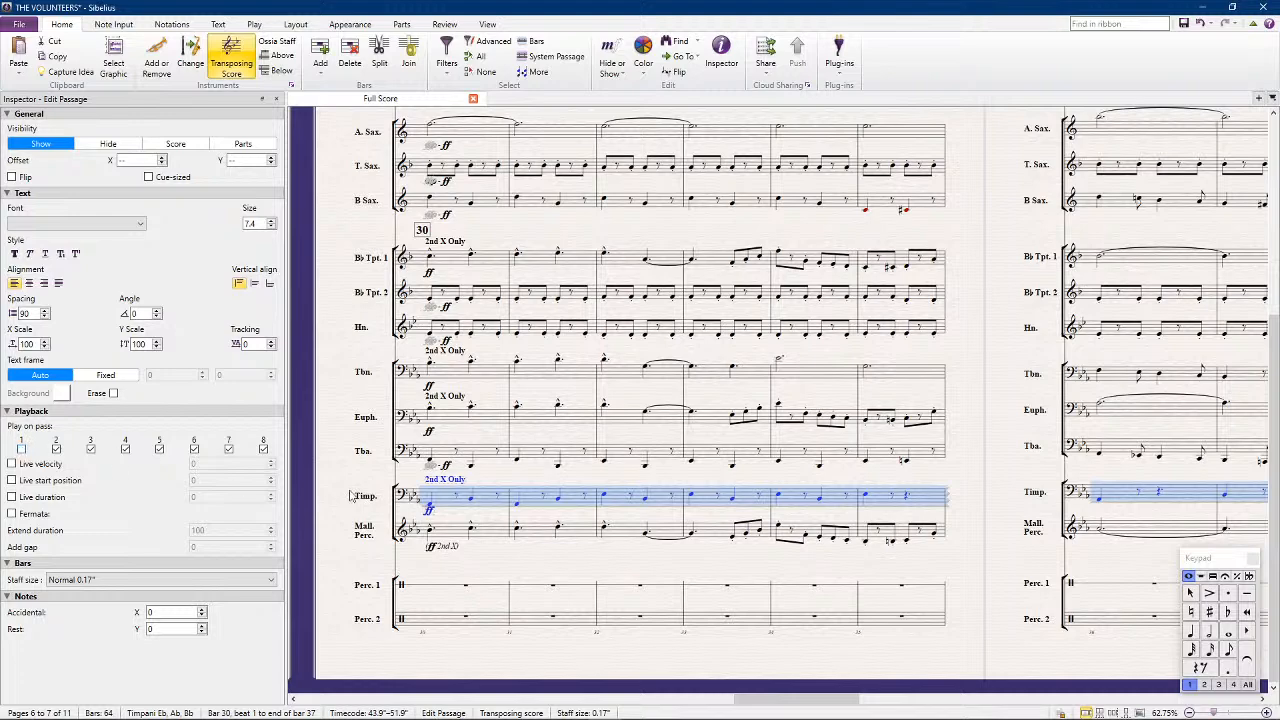
pyautogui.click(347, 421)
# Play the score from the beginning through bar 37 to check the new timpani part
pyautogui.hotkey('ctrl', '[')
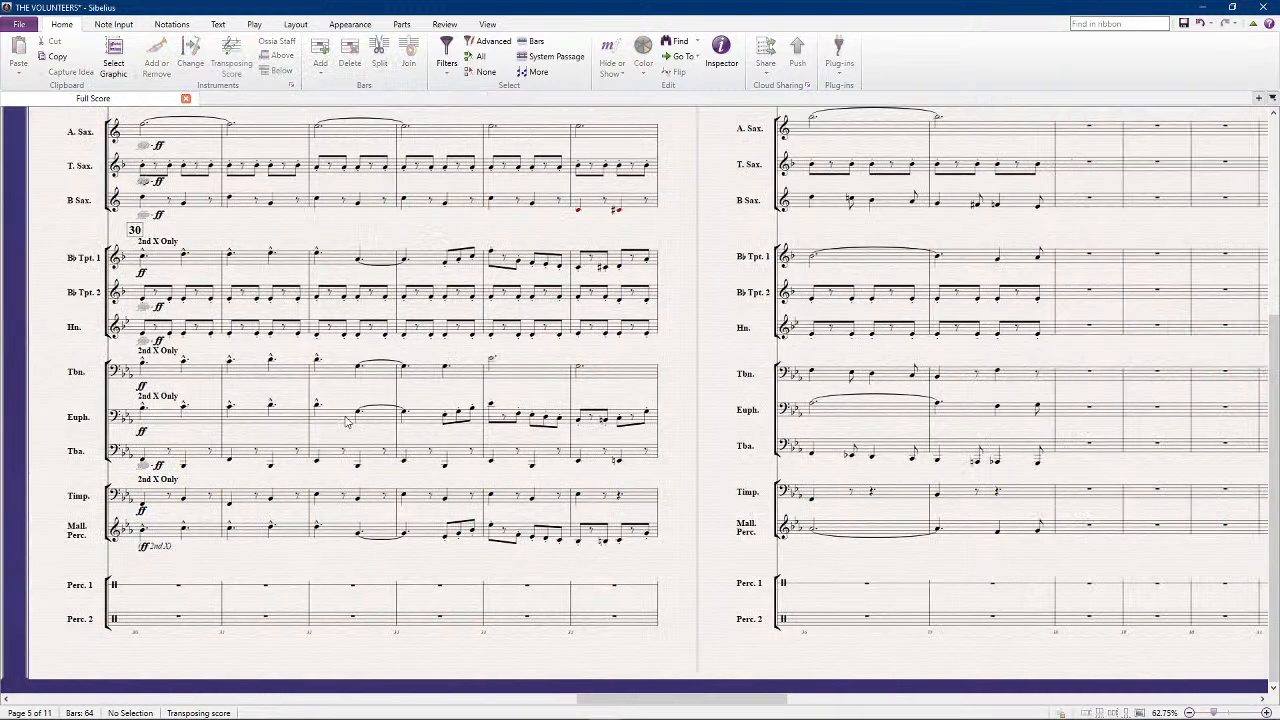
pyautogui.press('space')
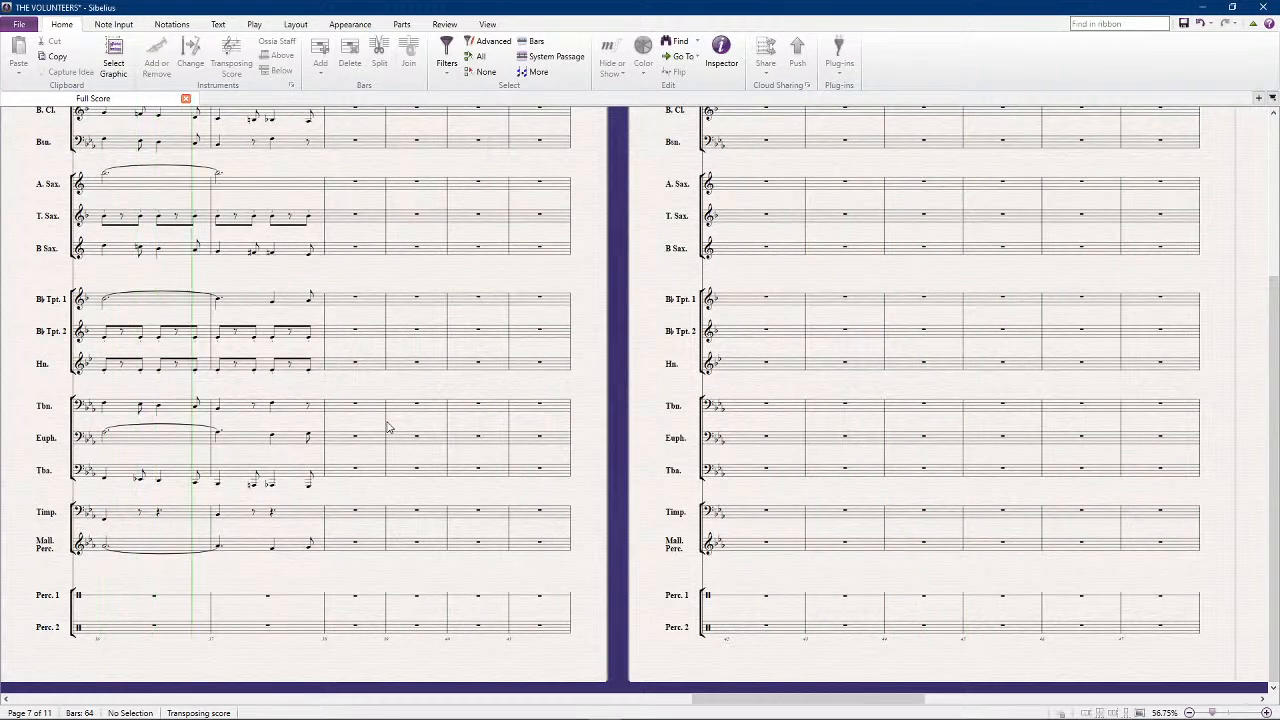
pyautogui.press('space')
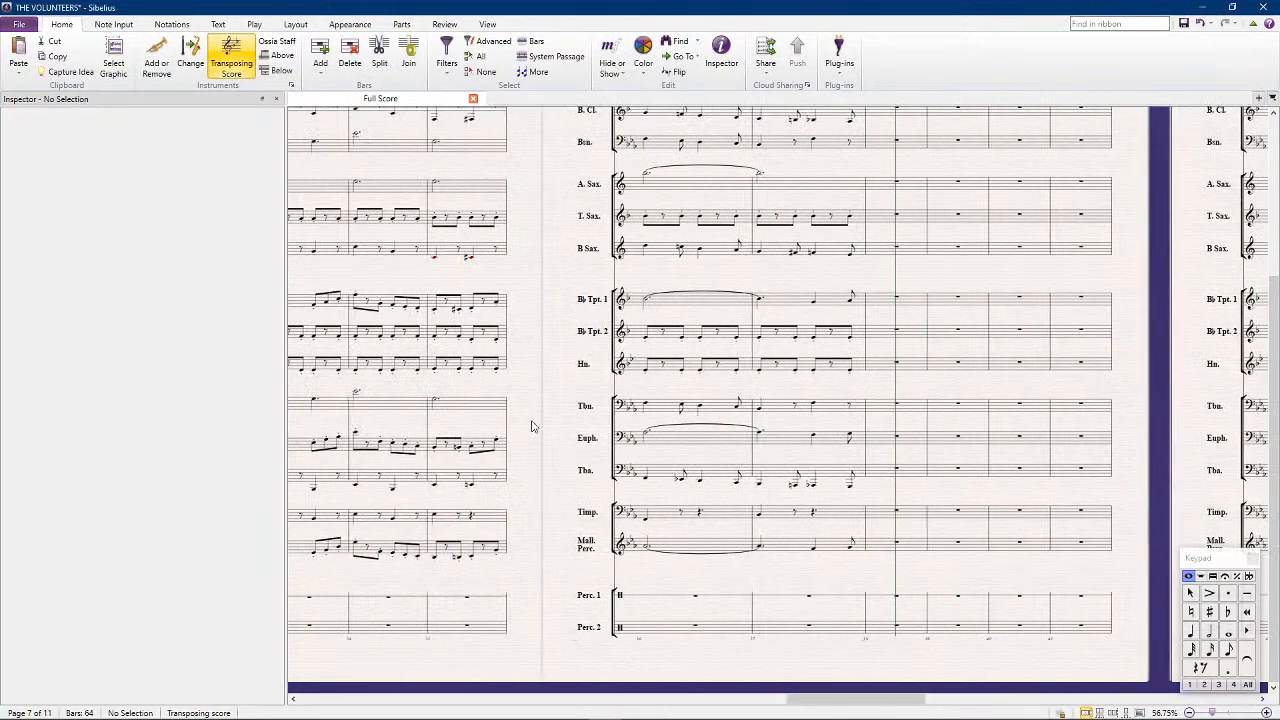
# Select bars 34 and 35 from flute to mallet percussion and play from there to check the harmony
pyautogui.click(585, 557)
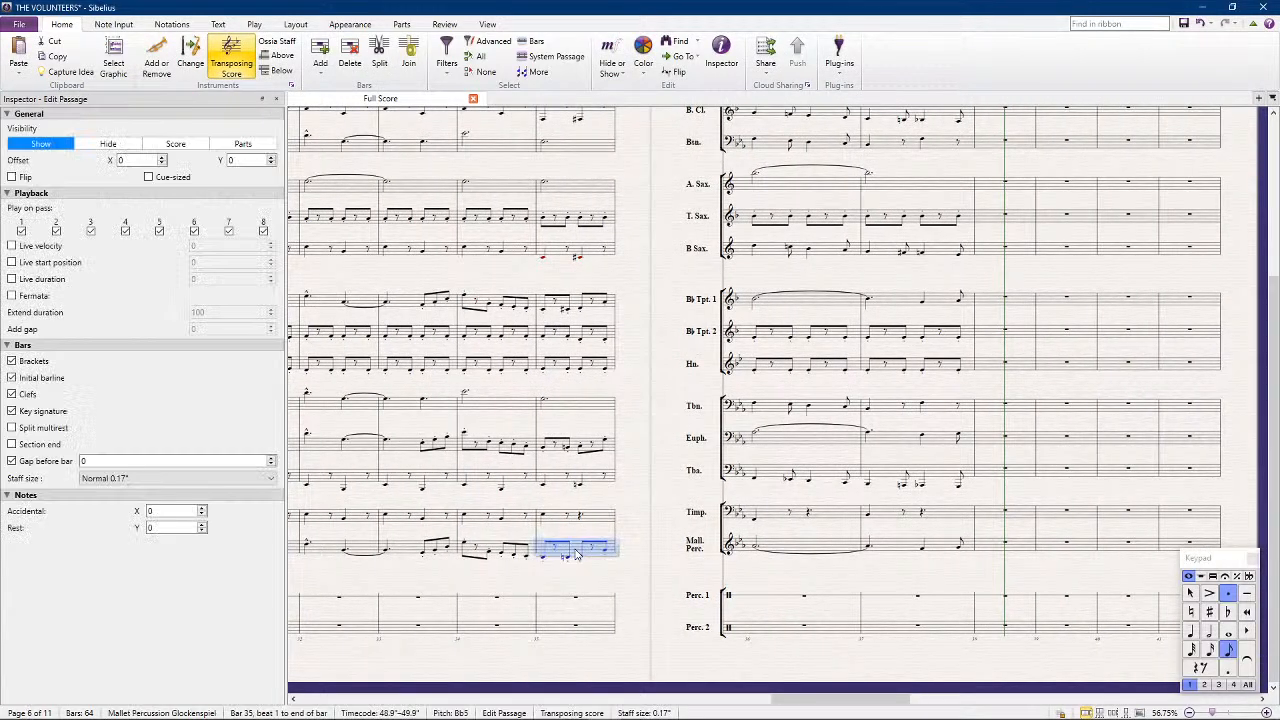
pyautogui.scroll(4, 553, 232)
pyautogui.keyDown('shift'); pyautogui.click(549, 194); pyautogui.keyUp('shift')
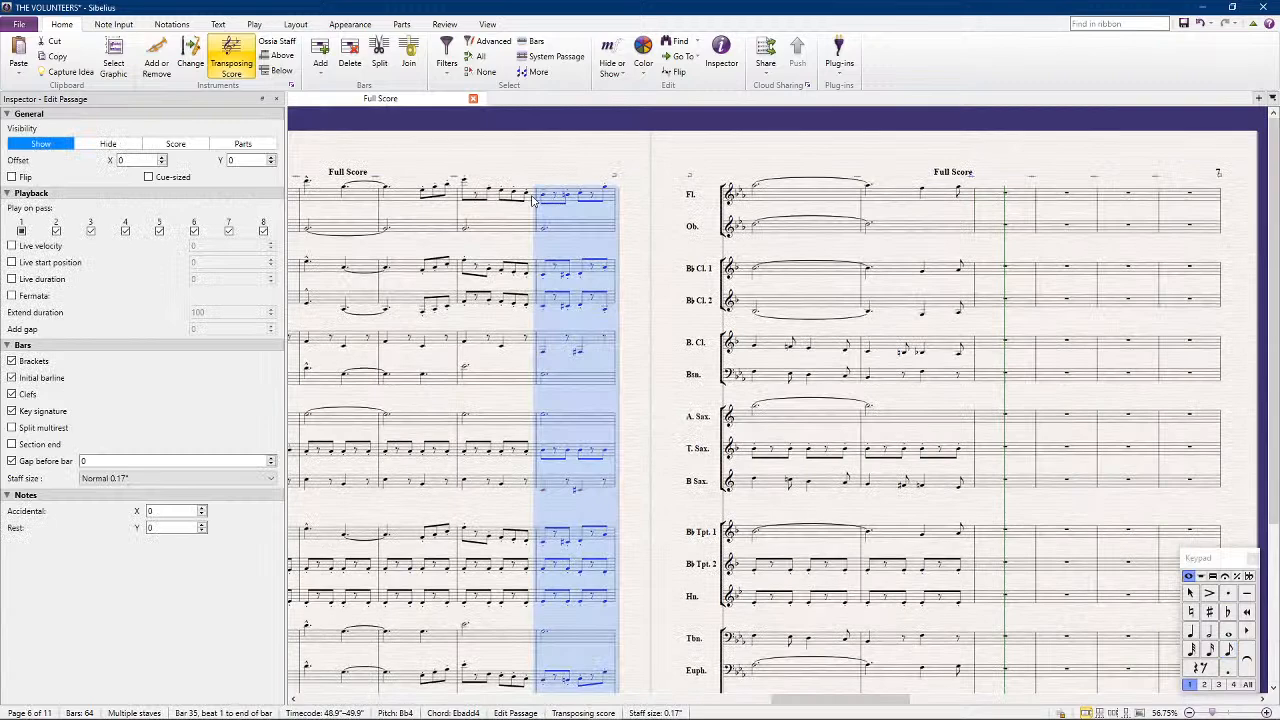
pyautogui.keyDown('shift'); pyautogui.click(474, 196); pyautogui.keyUp('shift')
pyautogui.press('space')
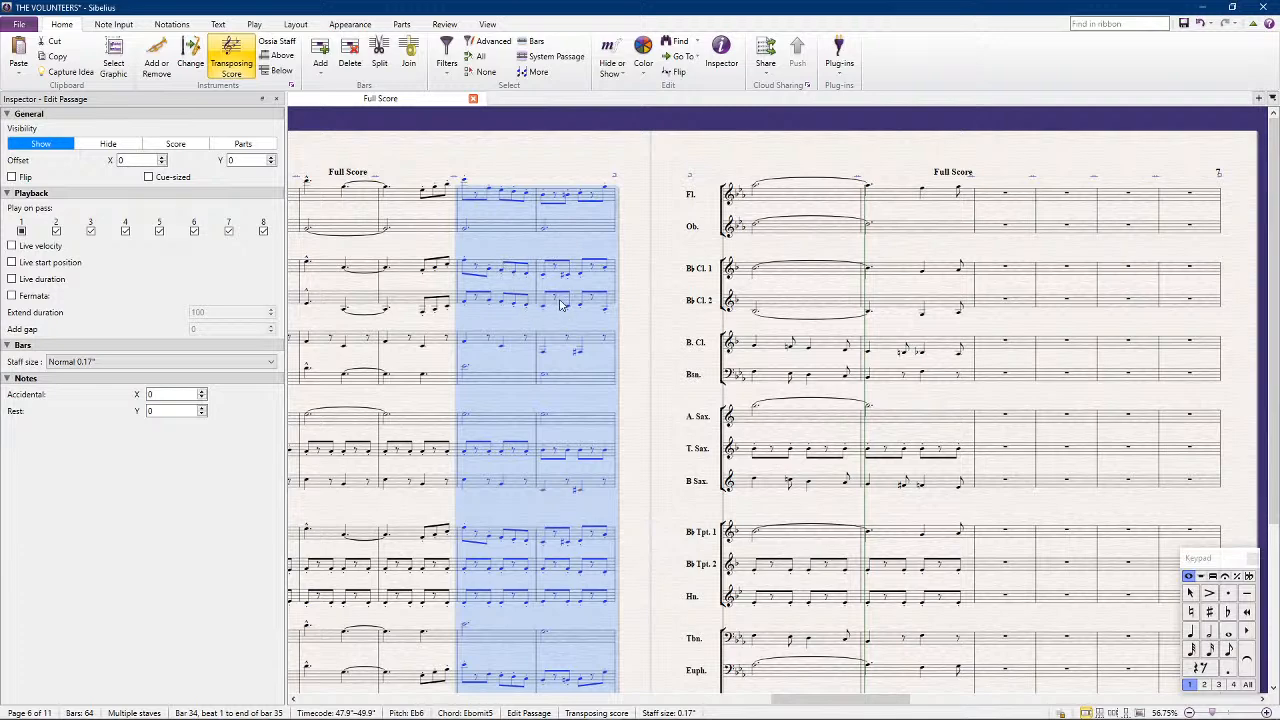
pyautogui.press('p')
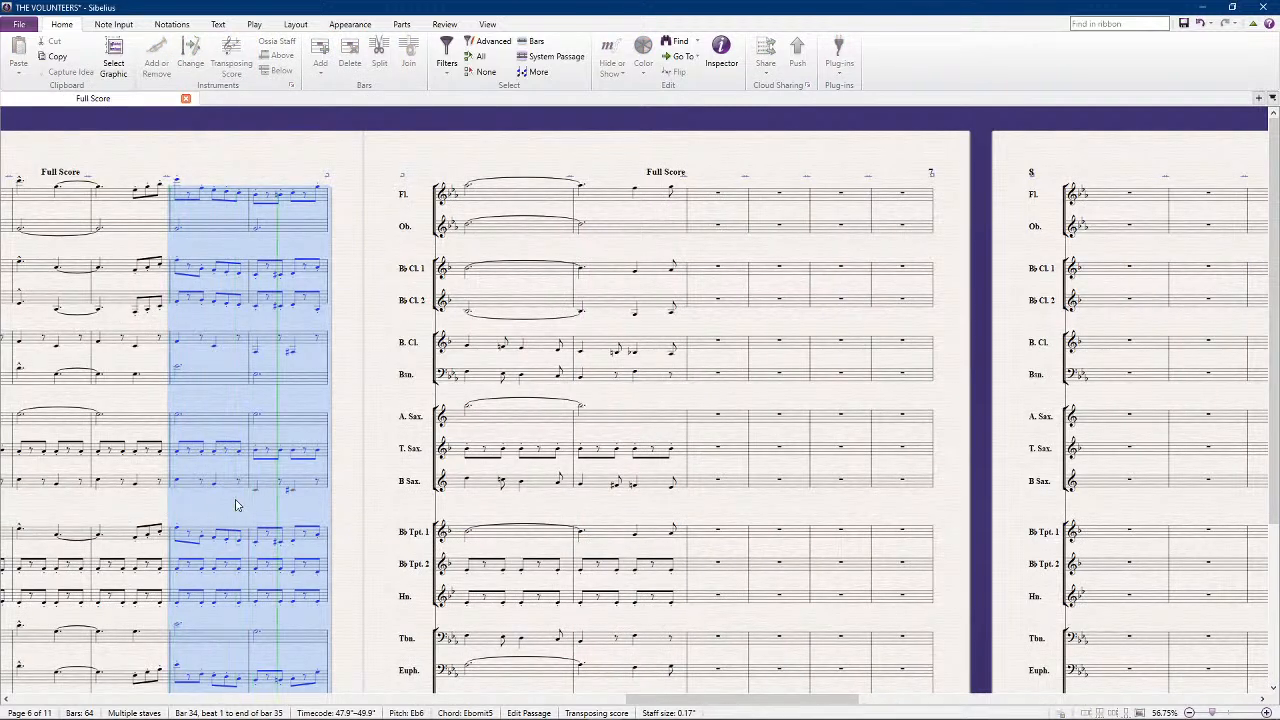
pyautogui.press('Escape')
pyautogui.scroll(-3, 455, 513)
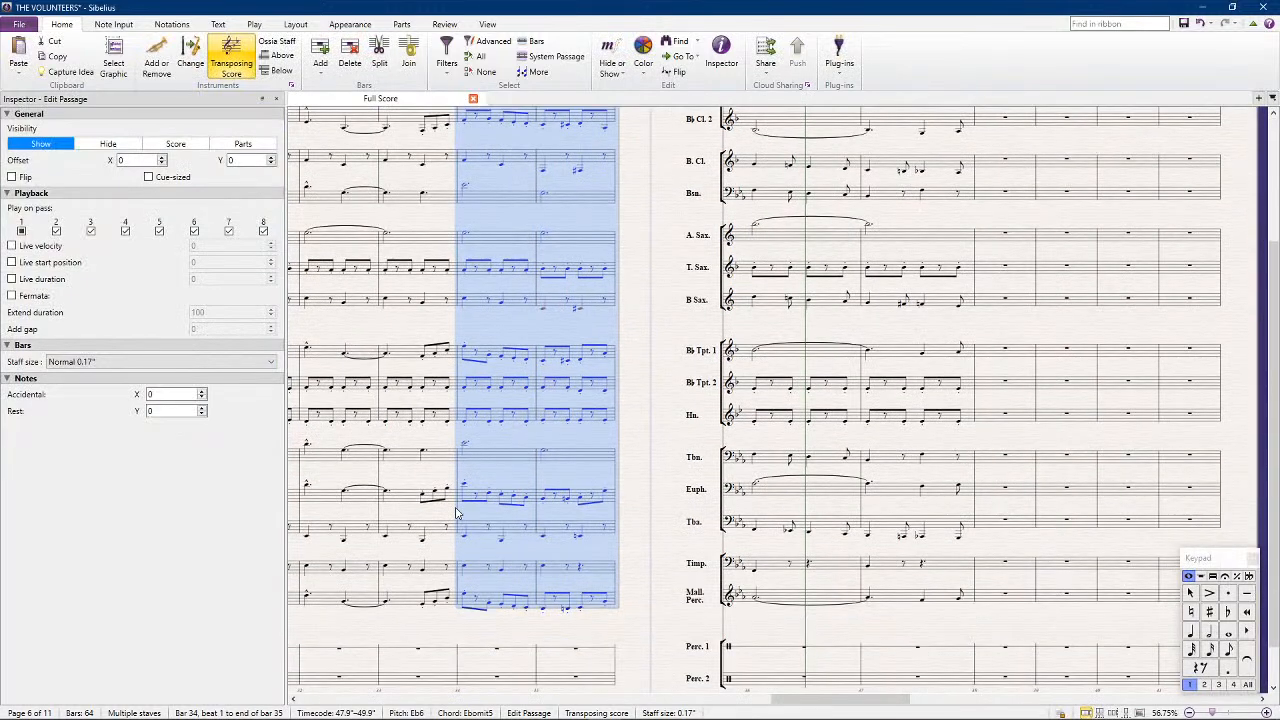
# Switch the score to concert pitch to examine the chord notes in bar 35
pyautogui.click(640, 440)
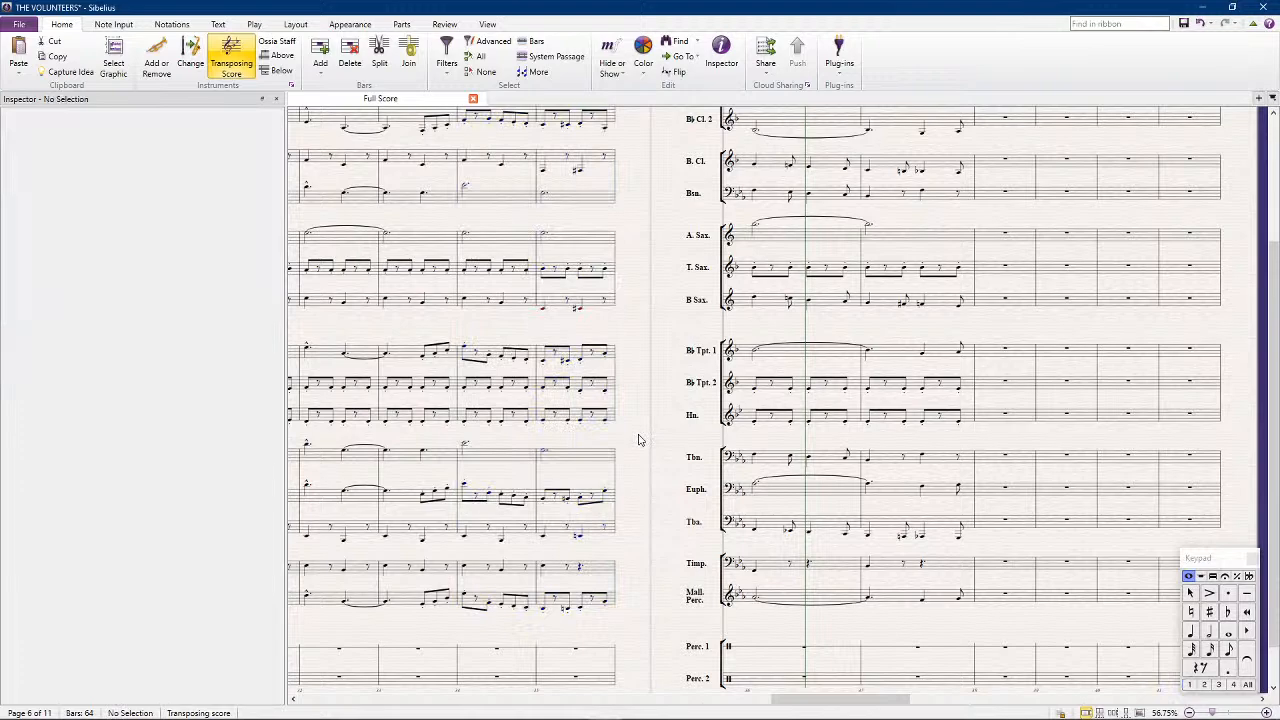
pyautogui.click(241, 58)
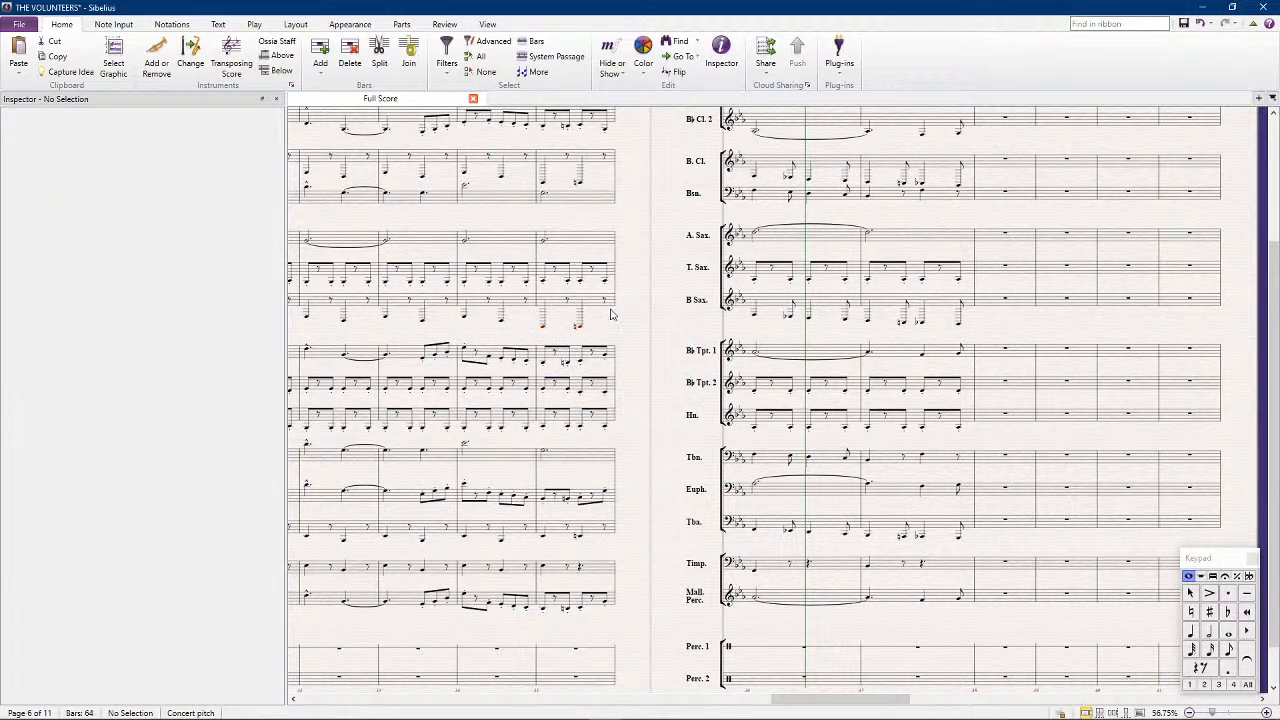
pyautogui.scroll(1, 551, 490)
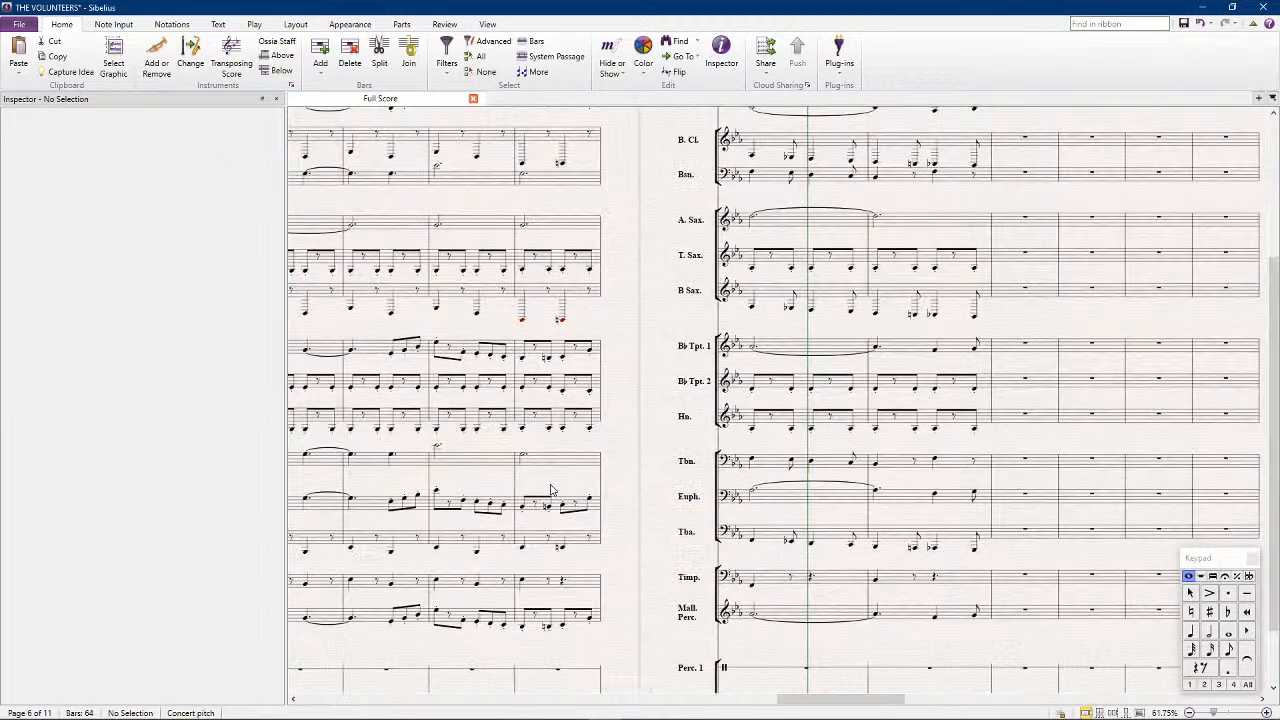
pyautogui.scroll(1, 551, 490)
pyautogui.scroll(1, 608, 445)
pyautogui.moveTo(616, 430); pyautogui.dragTo(626, 422)
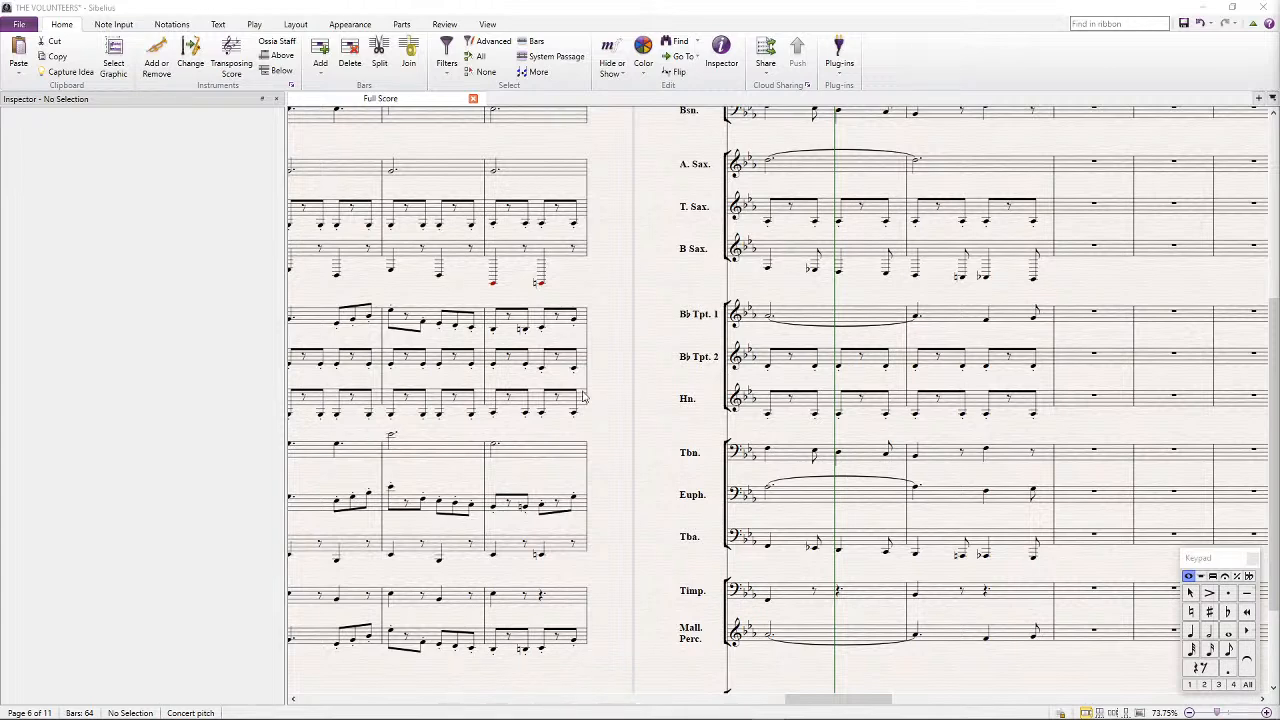
# Lower the horn's notes in bar 35 one step to G3 and check them against the tenor sax
pyautogui.click(493, 417)
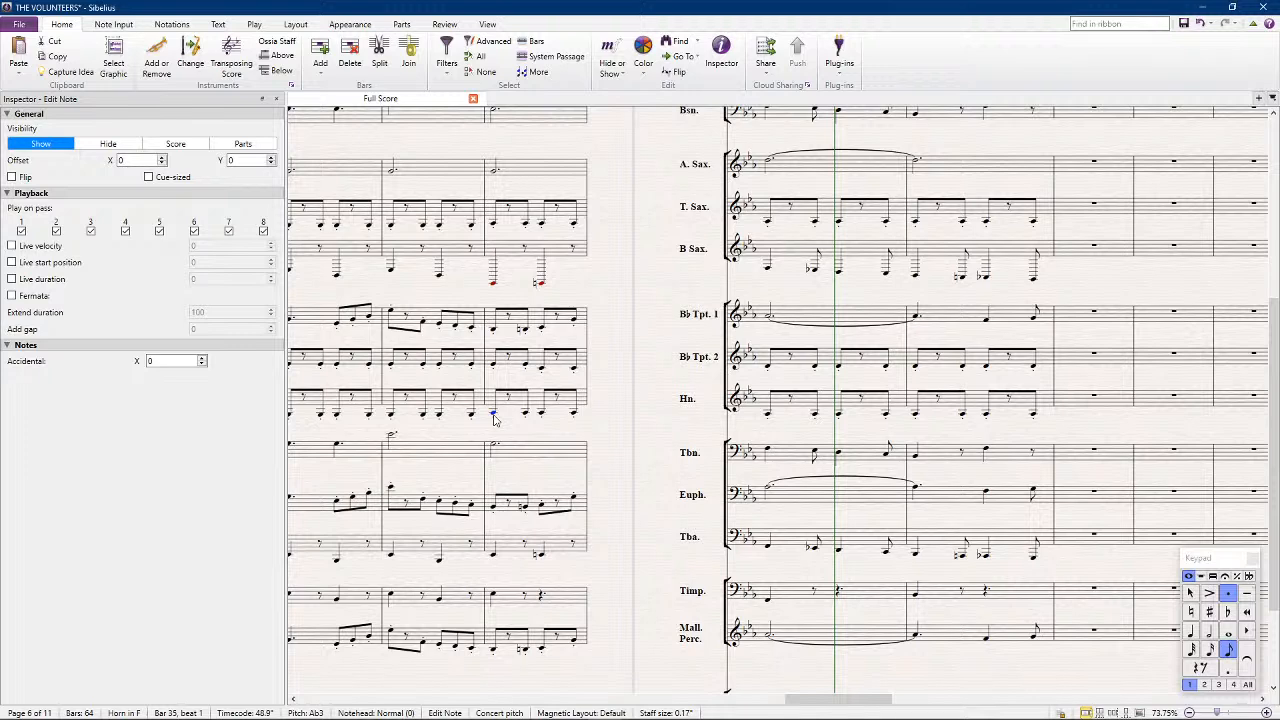
pyautogui.click(526, 405)
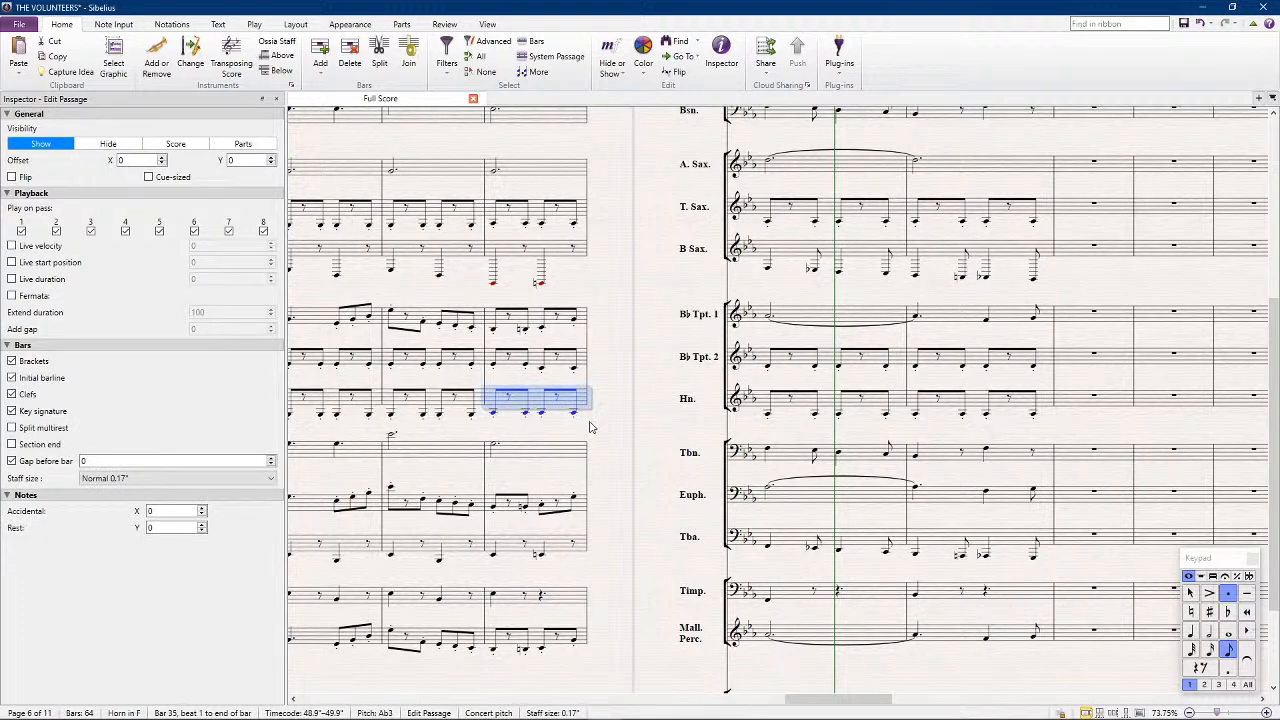
pyautogui.press('Down')
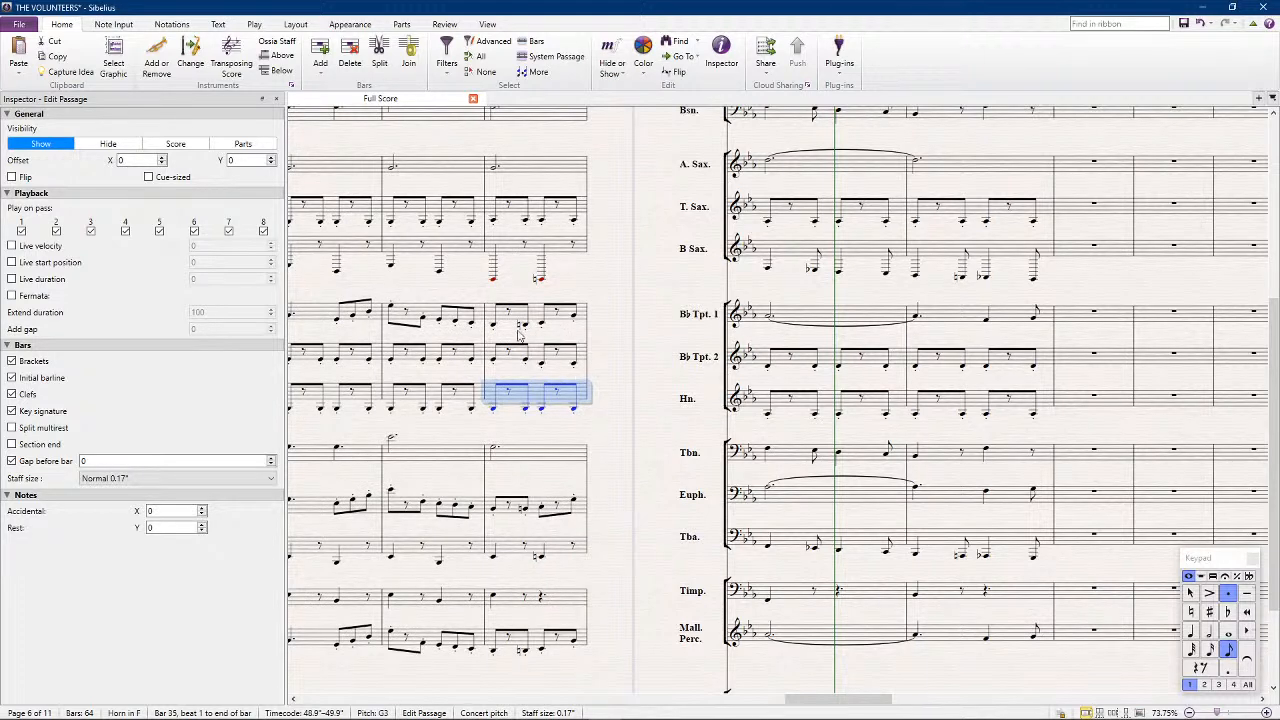
pyautogui.click(541, 206)
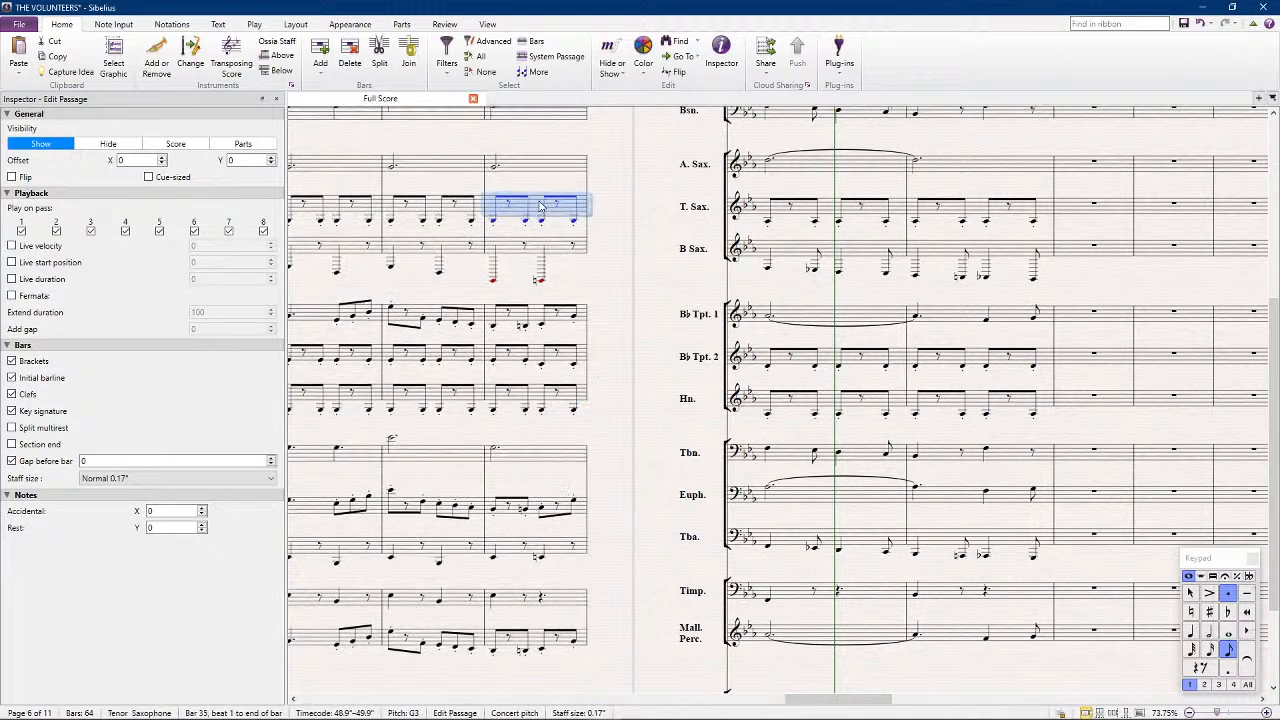
# Replay the passage from bar 34 with the altered horn notes, starting from a selection spanning flute to mallet percussion
pyautogui.click(583, 638)
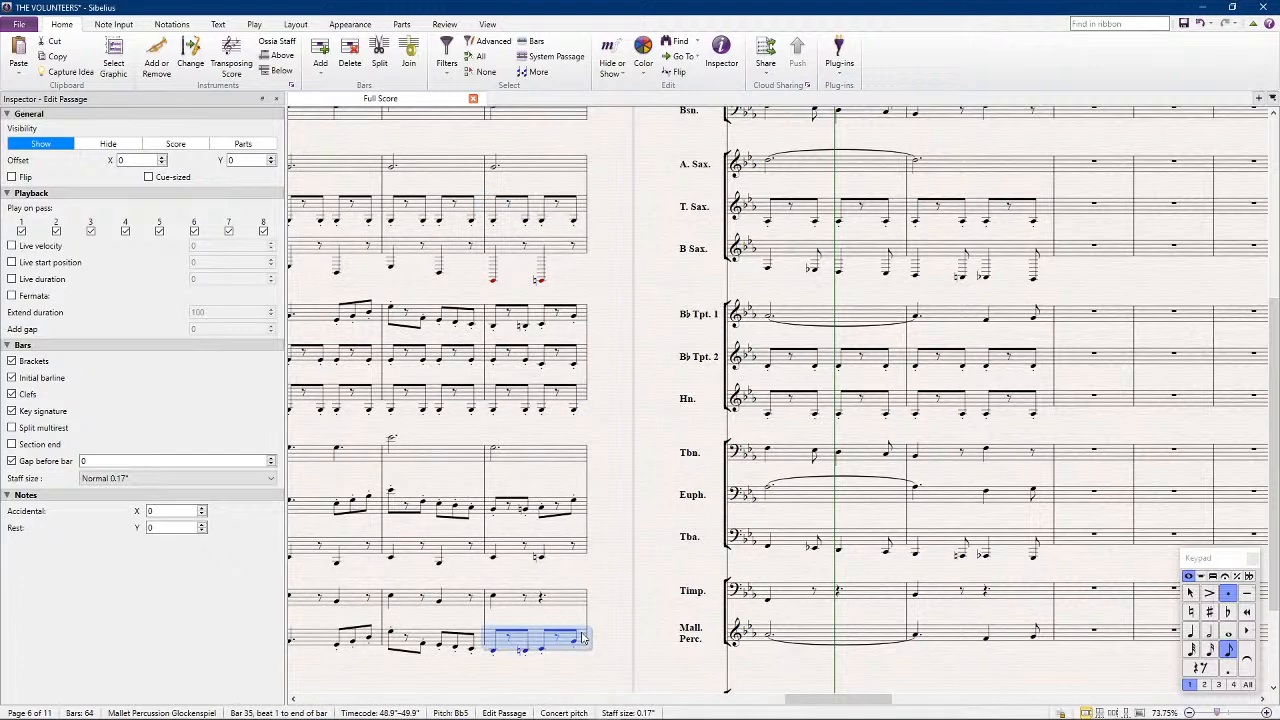
pyautogui.scroll(5, 540, 400)
pyautogui.keyDown('shift'); pyautogui.click(493, 228); pyautogui.keyUp('shift')
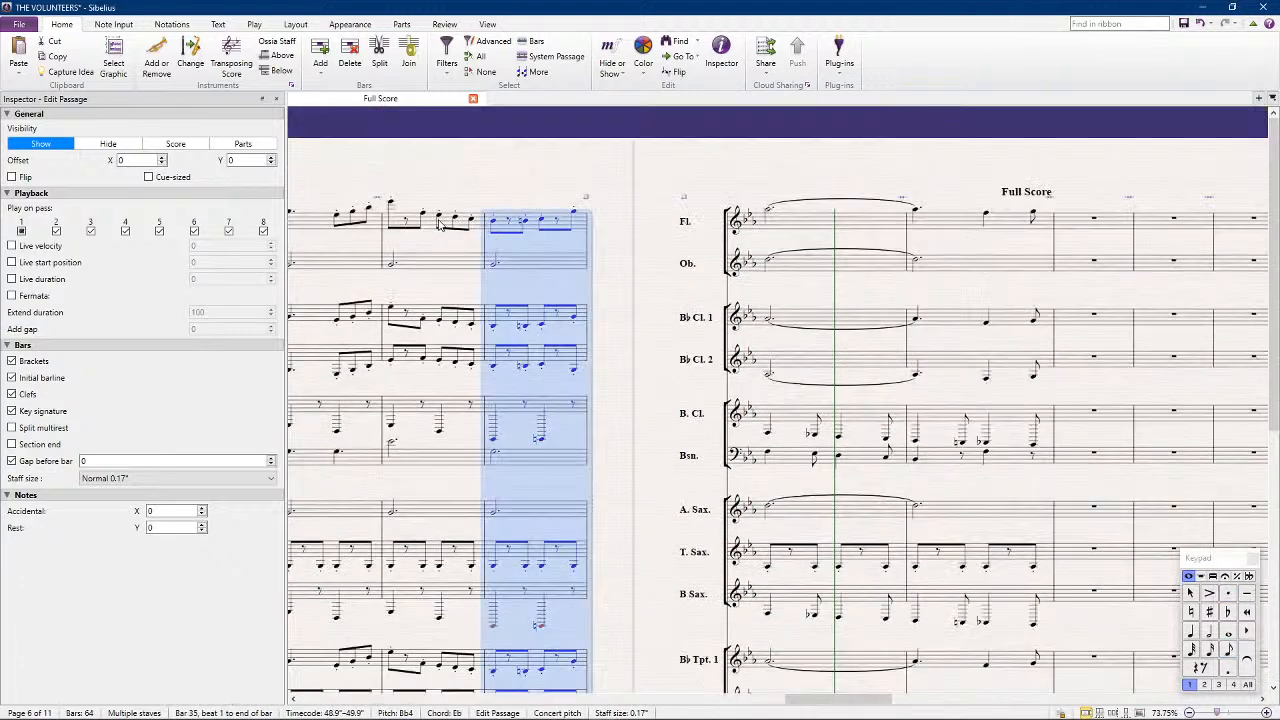
pyautogui.keyDown('shift'); pyautogui.click(398, 226); pyautogui.keyUp('shift')
pyautogui.hotkey('ctrl', 'alt', 'i')
pyautogui.scroll(-2, 517, 397)
pyautogui.press('p')
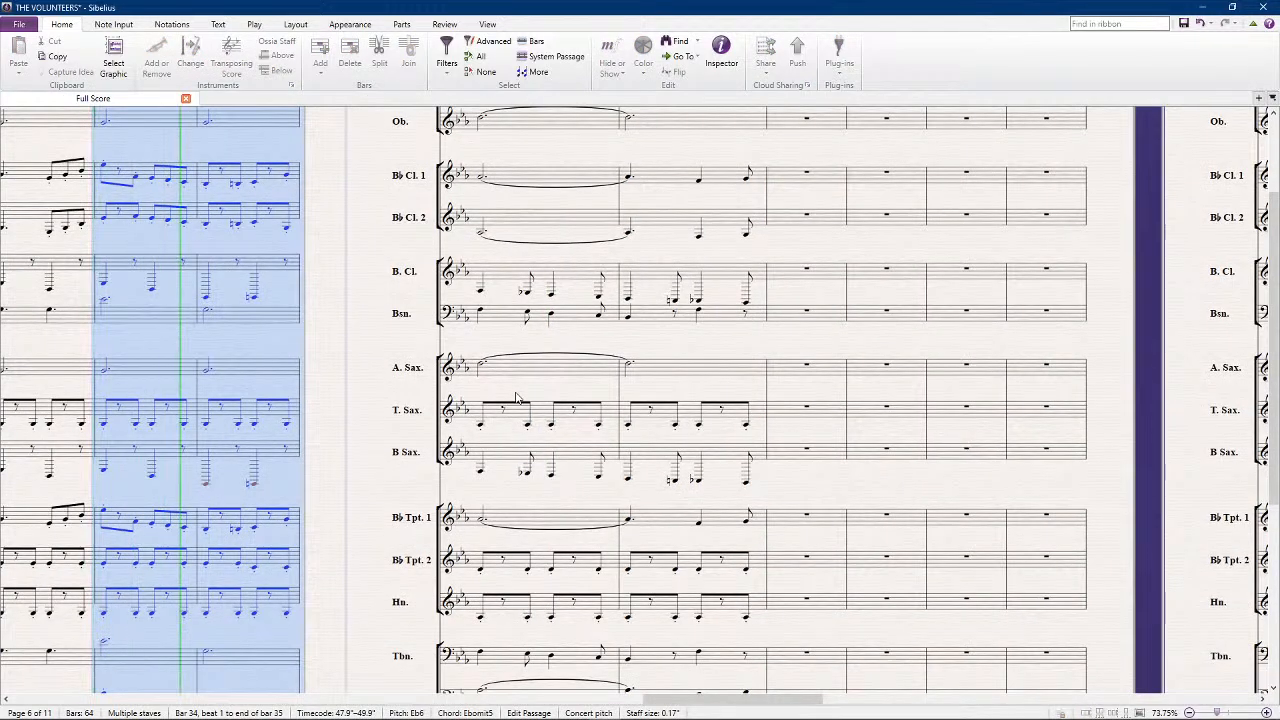
pyautogui.click(372, 309)
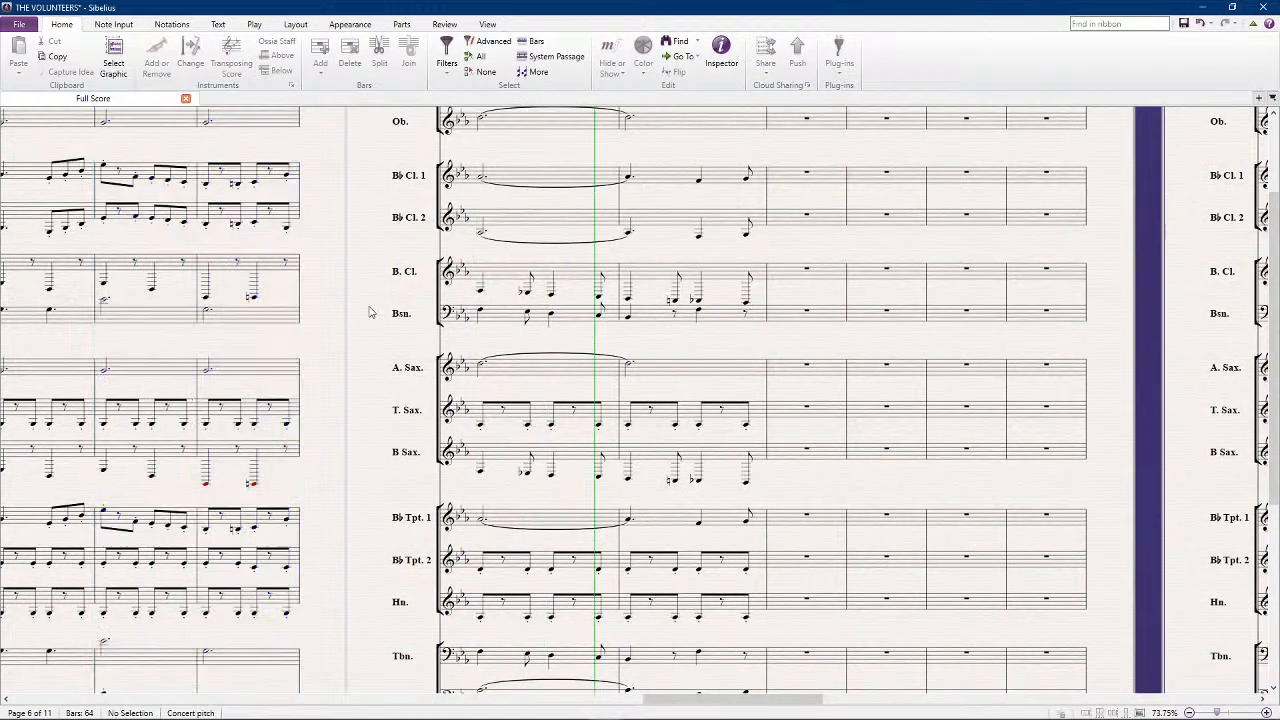
pyautogui.press('space')
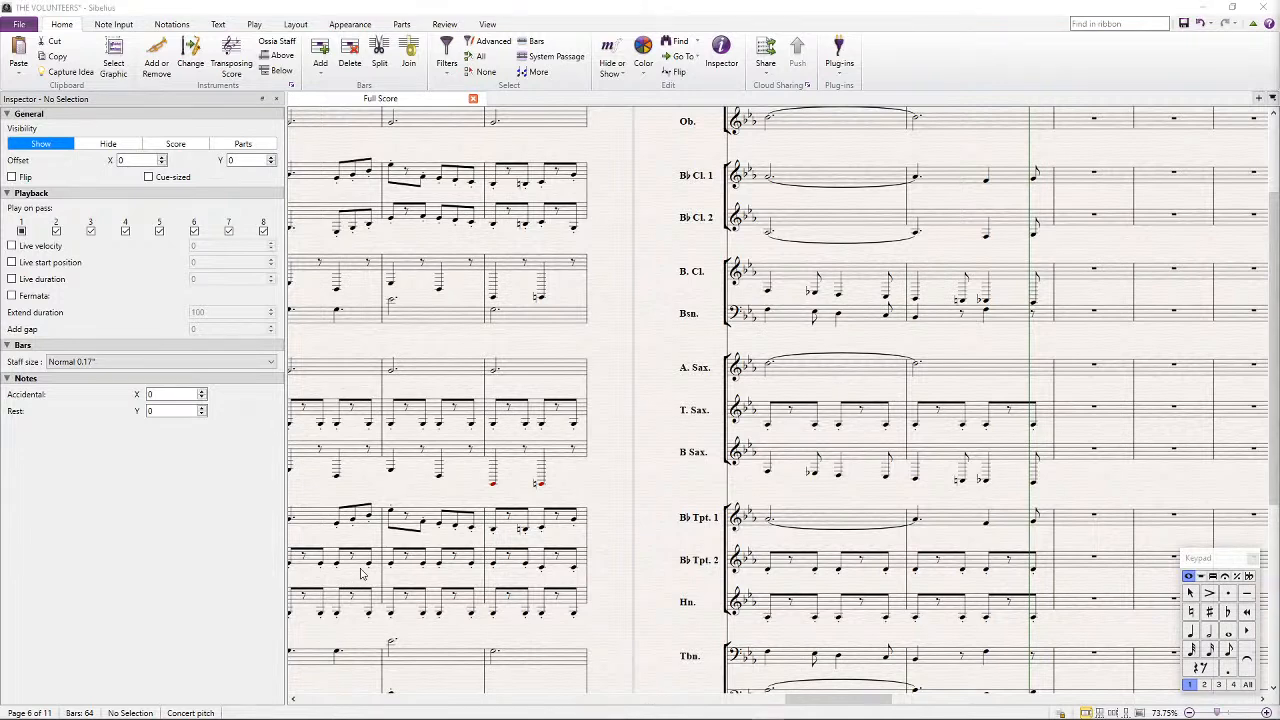
# Copy the Percussion 1 pattern from bar 27 into bar 30
pyautogui.scroll(-5, 493, 428)
pyautogui.hscroll(-5, 493, 428)
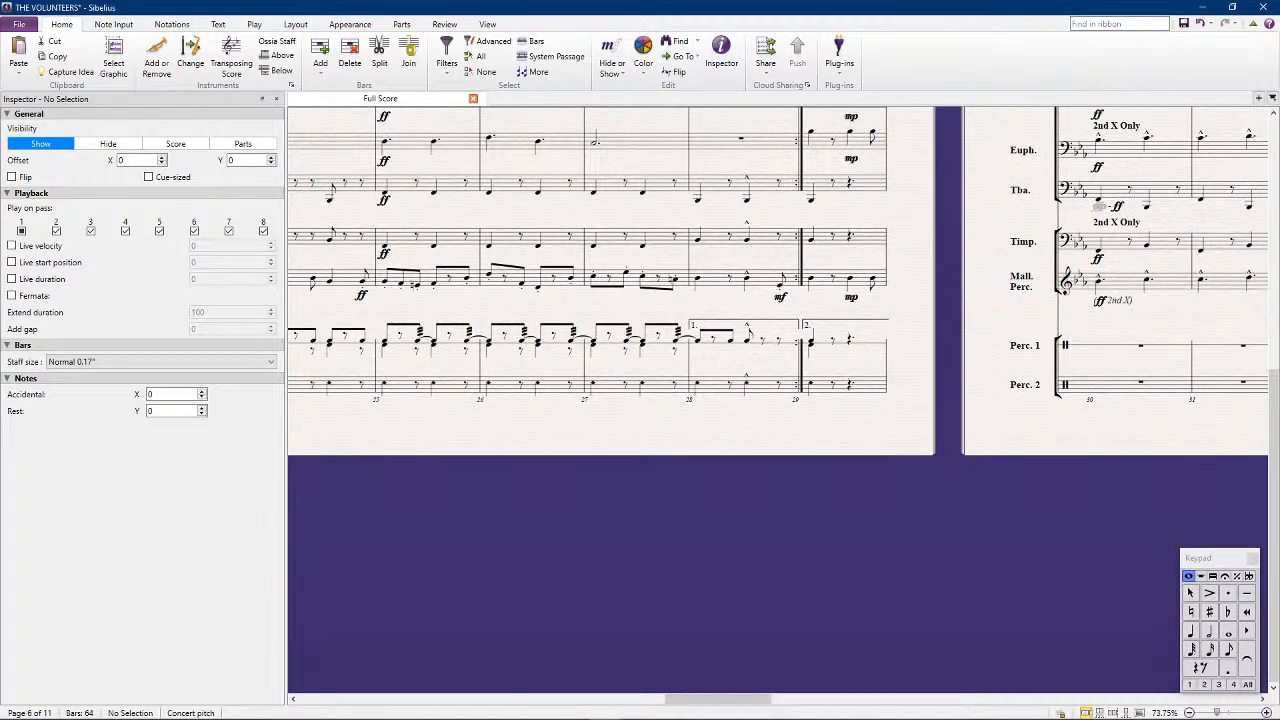
pyautogui.click(655, 350)
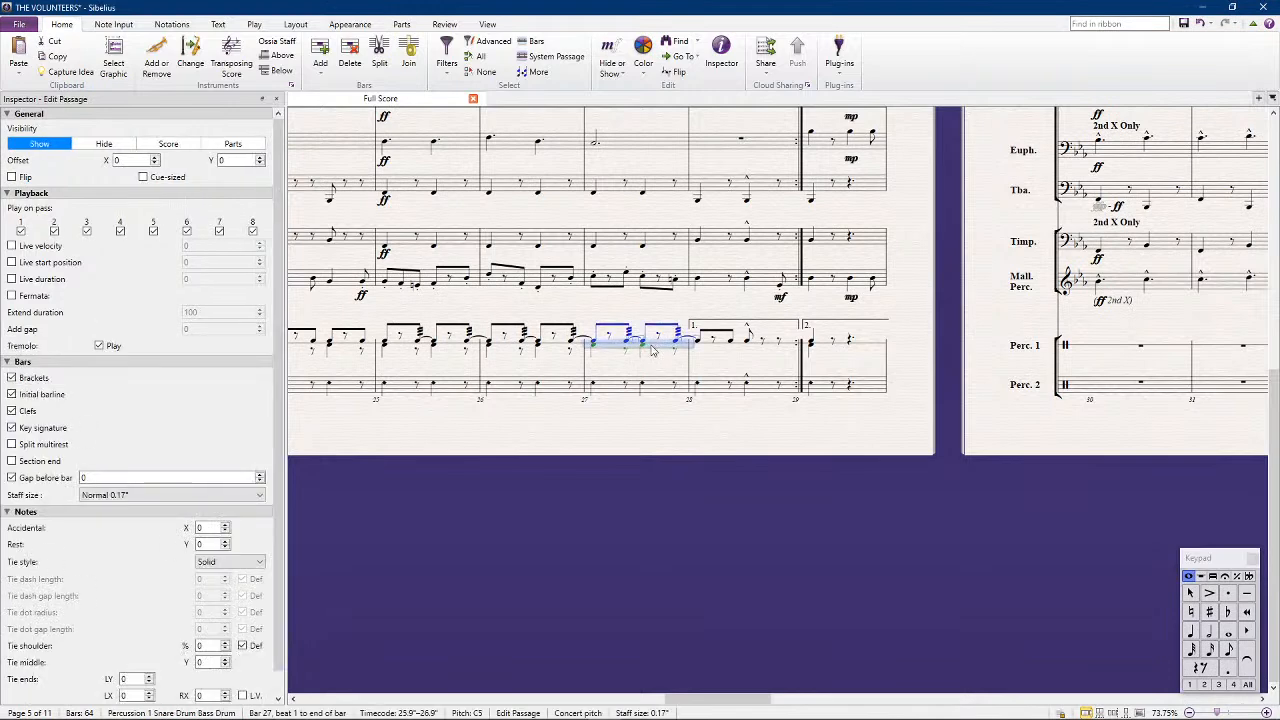
pyautogui.hscroll(2, 755, 379)
pyautogui.hscroll(-1, 472, 343)
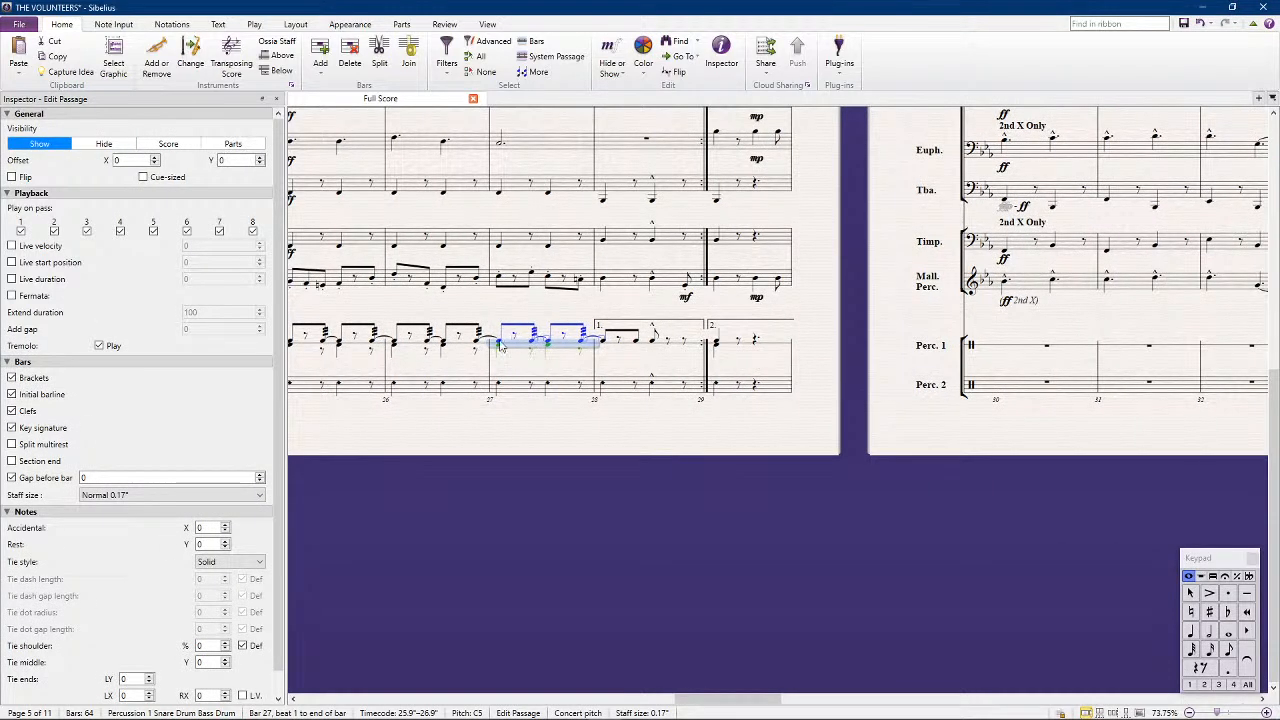
pyautogui.keyDown('alt'); pyautogui.click(1022, 345); pyautogui.keyUp('alt')
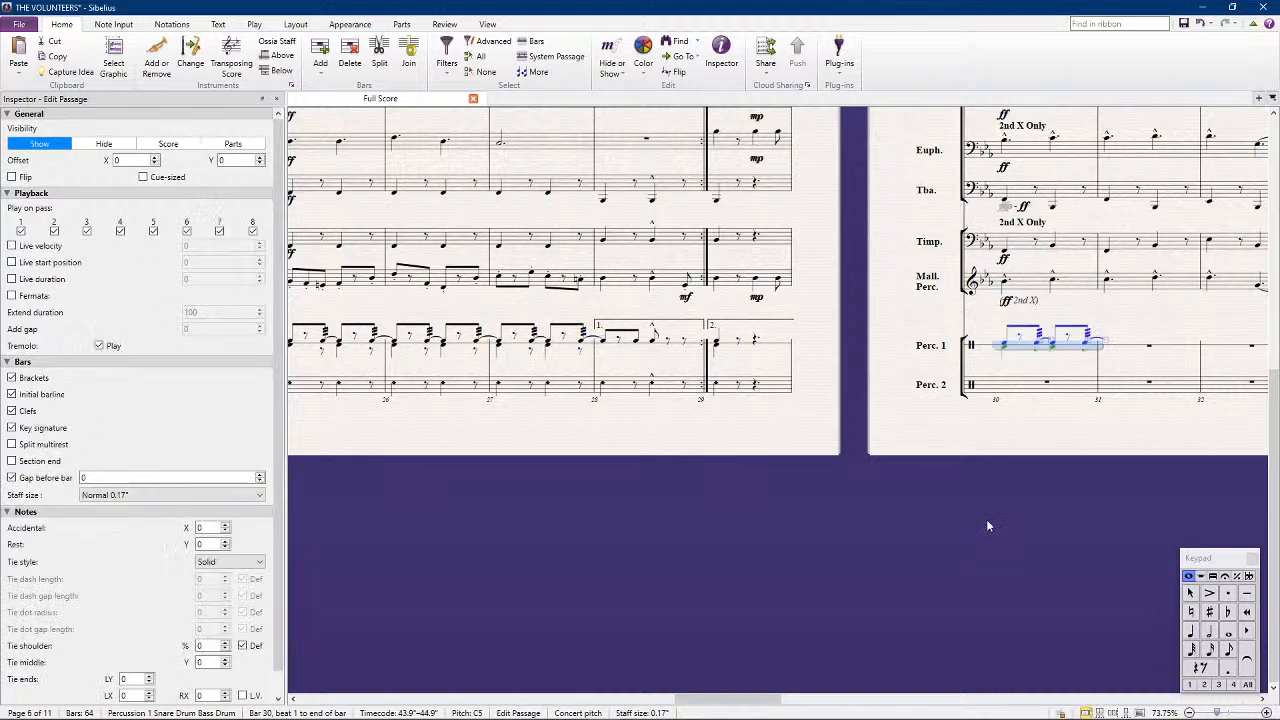
# Repeat the Percussion 1 pattern of bar 30 through bar 37
pyautogui.moveTo(1034, 531); pyautogui.dragTo(615, 500)
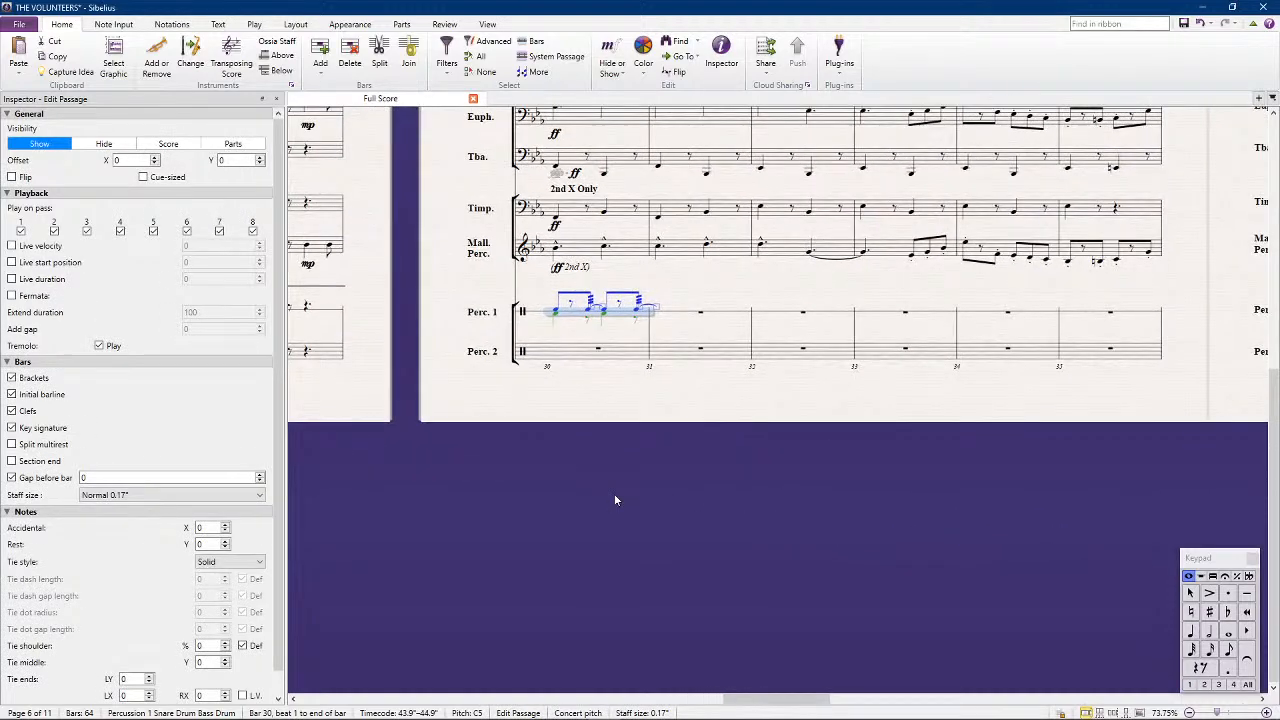
pyautogui.press('r')
pyautogui.press('r')
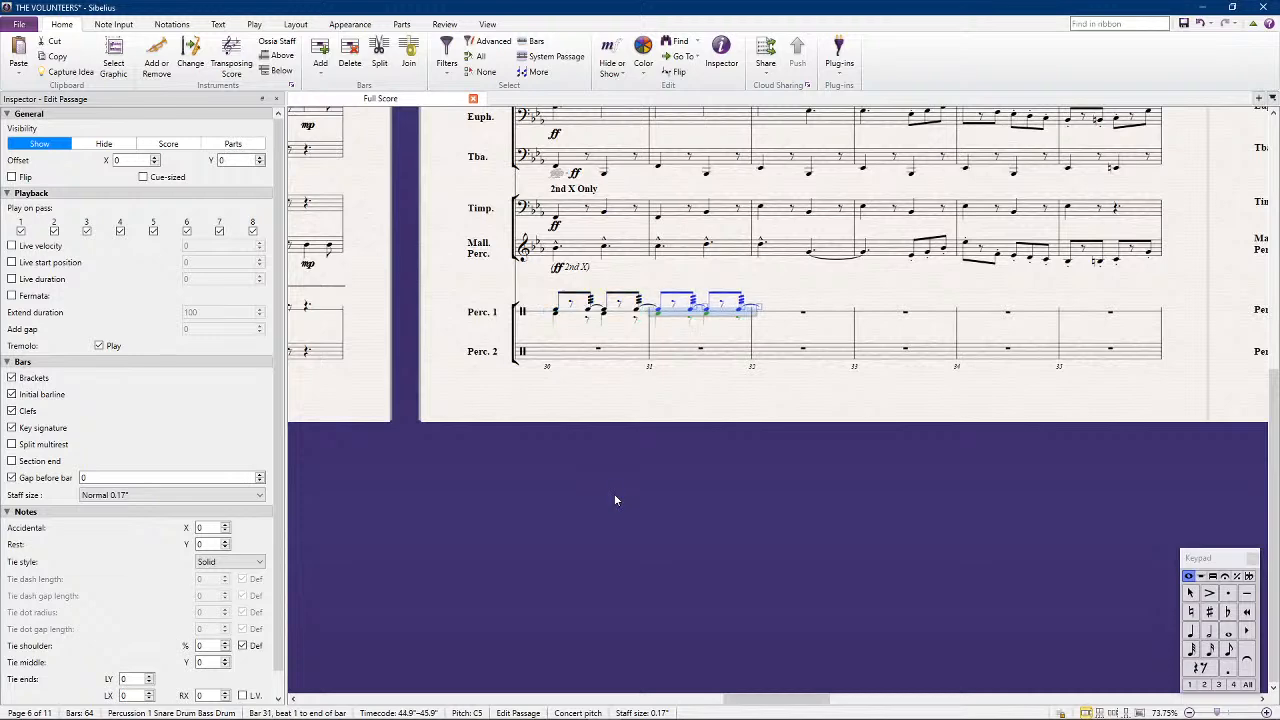
pyautogui.press('r')
pyautogui.press('r')
pyautogui.press('r')
pyautogui.press('r')
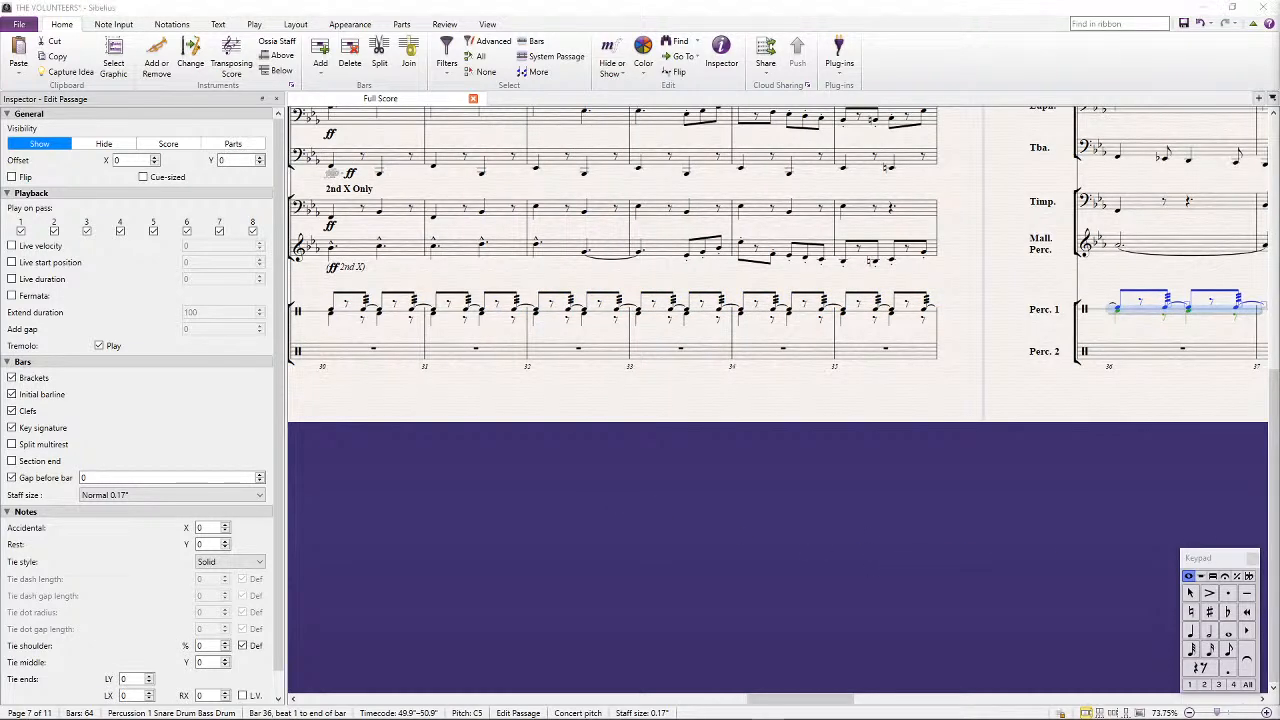
pyautogui.press('r')
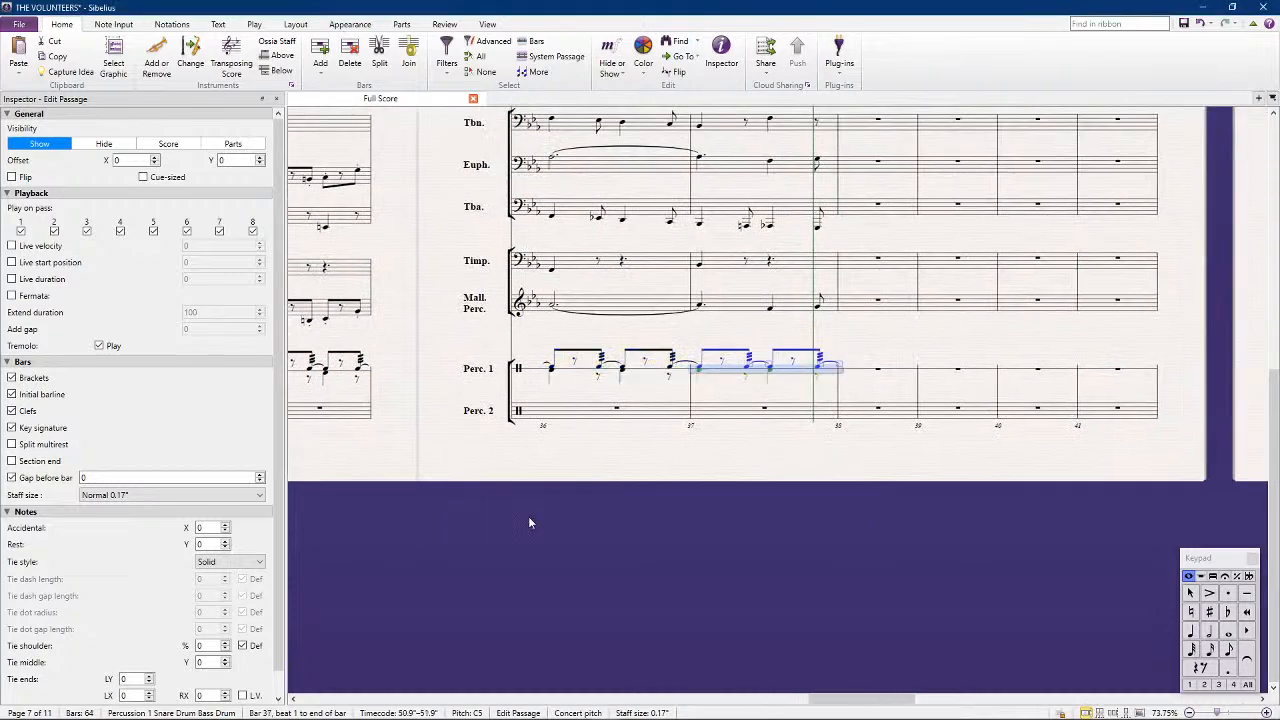
# Copy the Percussion 2 pattern from bar 27 into bar 30
pyautogui.moveTo(610, 481); pyautogui.dragTo(736, 513)
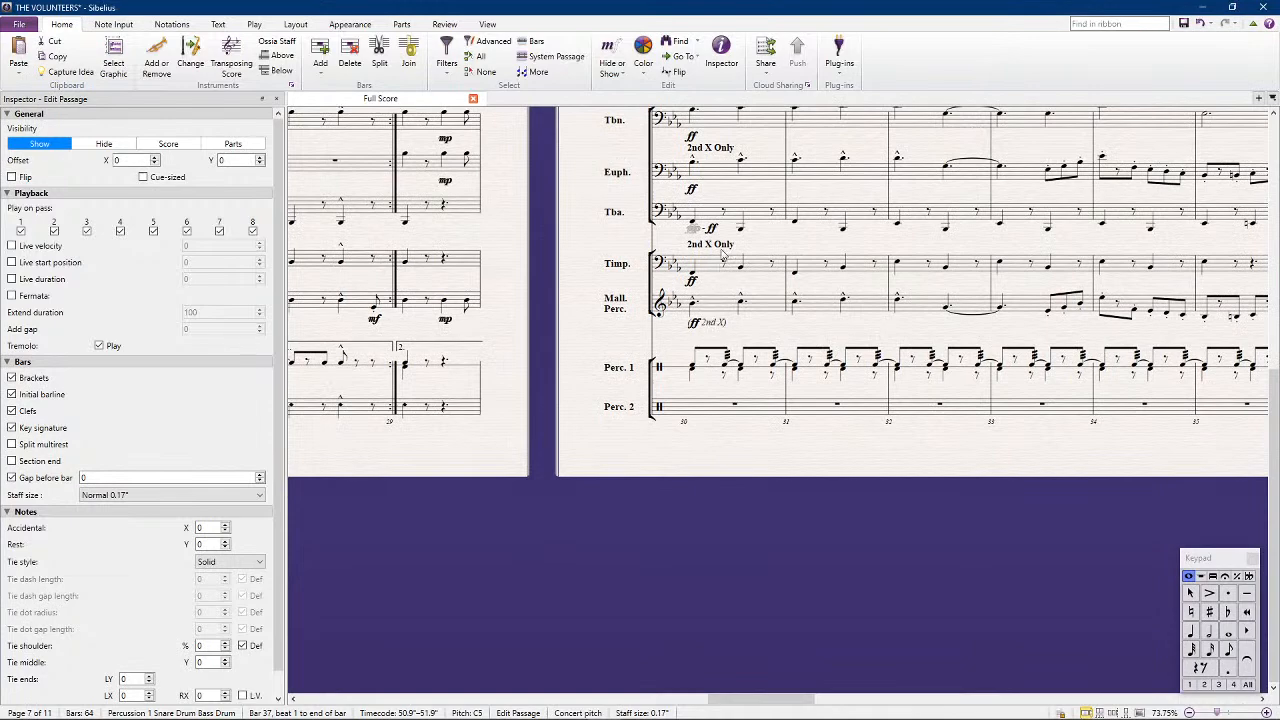
pyautogui.moveTo(514, 523); pyautogui.dragTo(628, 510)
pyautogui.moveTo(566, 457); pyautogui.dragTo(712, 437)
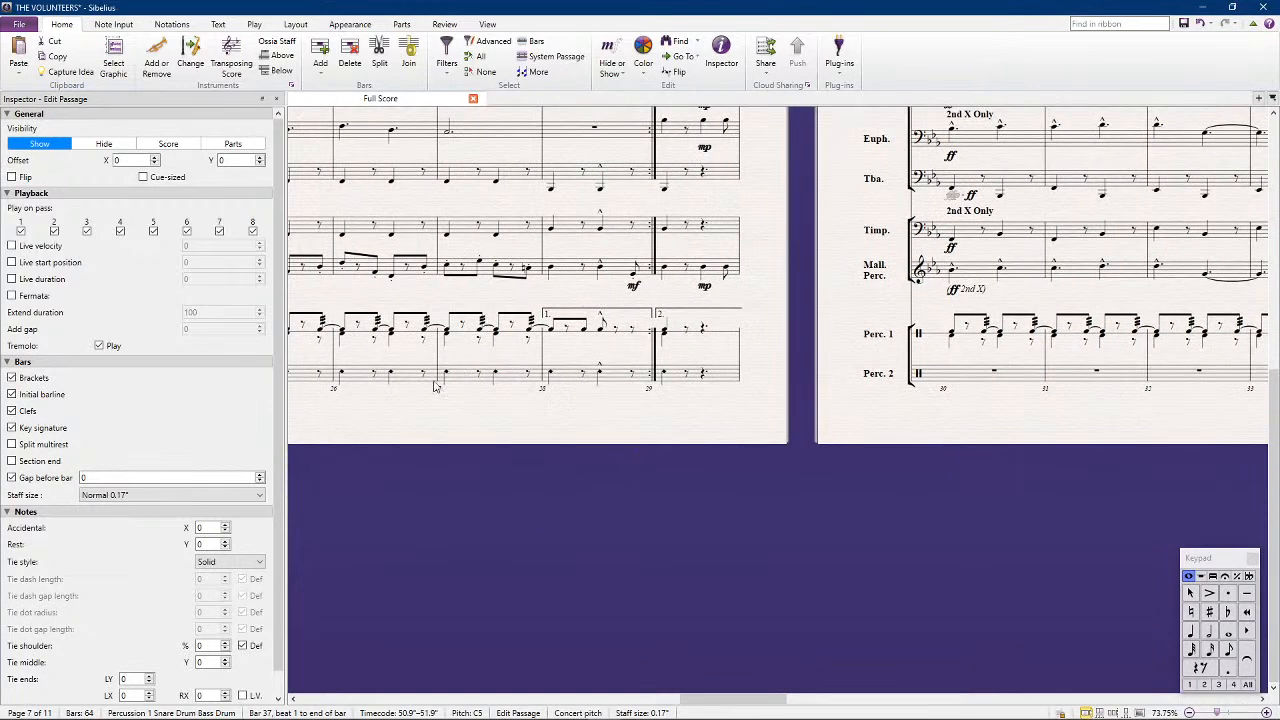
pyautogui.click(465, 377)
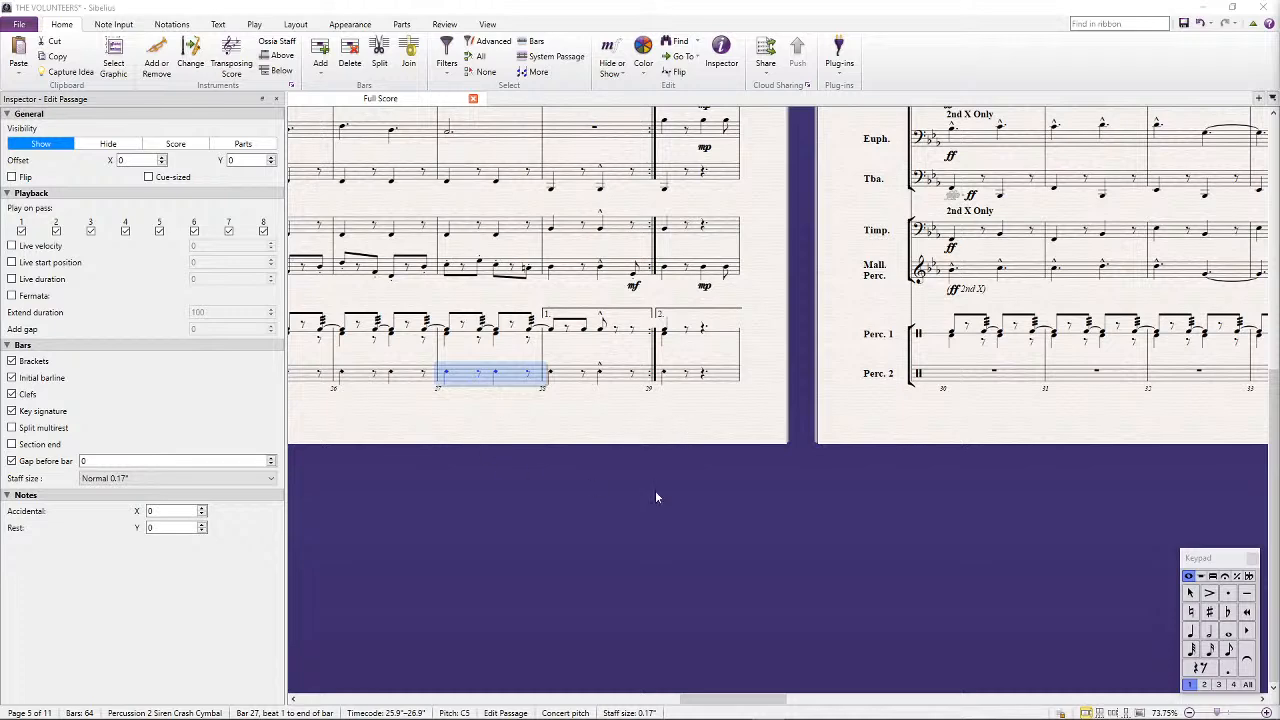
pyautogui.hscroll(1, 678, 512)
pyautogui.moveTo(921, 446); pyautogui.dragTo(862, 449)
pyautogui.keyDown('alt'); pyautogui.click(850, 376); pyautogui.keyUp('alt')
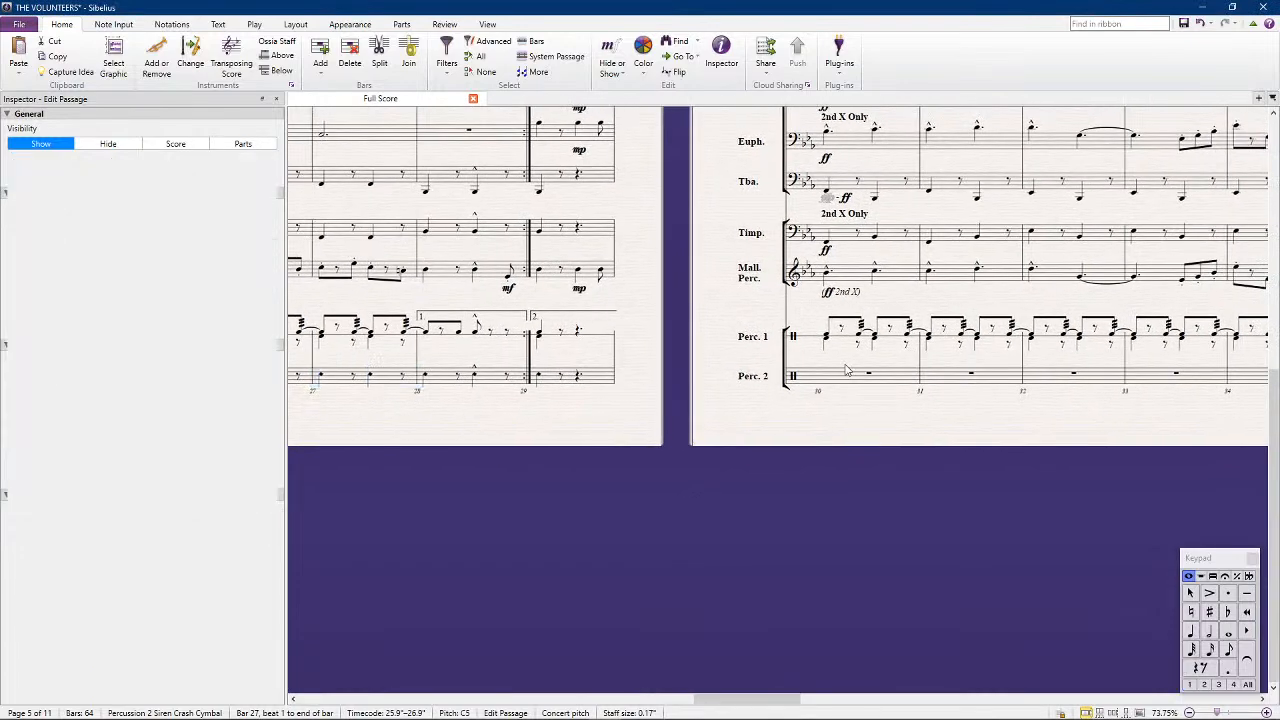
# Repeat the Percussion 2 pattern of bar 30 through bar 37
pyautogui.press('r')
pyautogui.press('r')
pyautogui.press('r')
pyautogui.press('r')
pyautogui.press('r')
pyautogui.press('r')
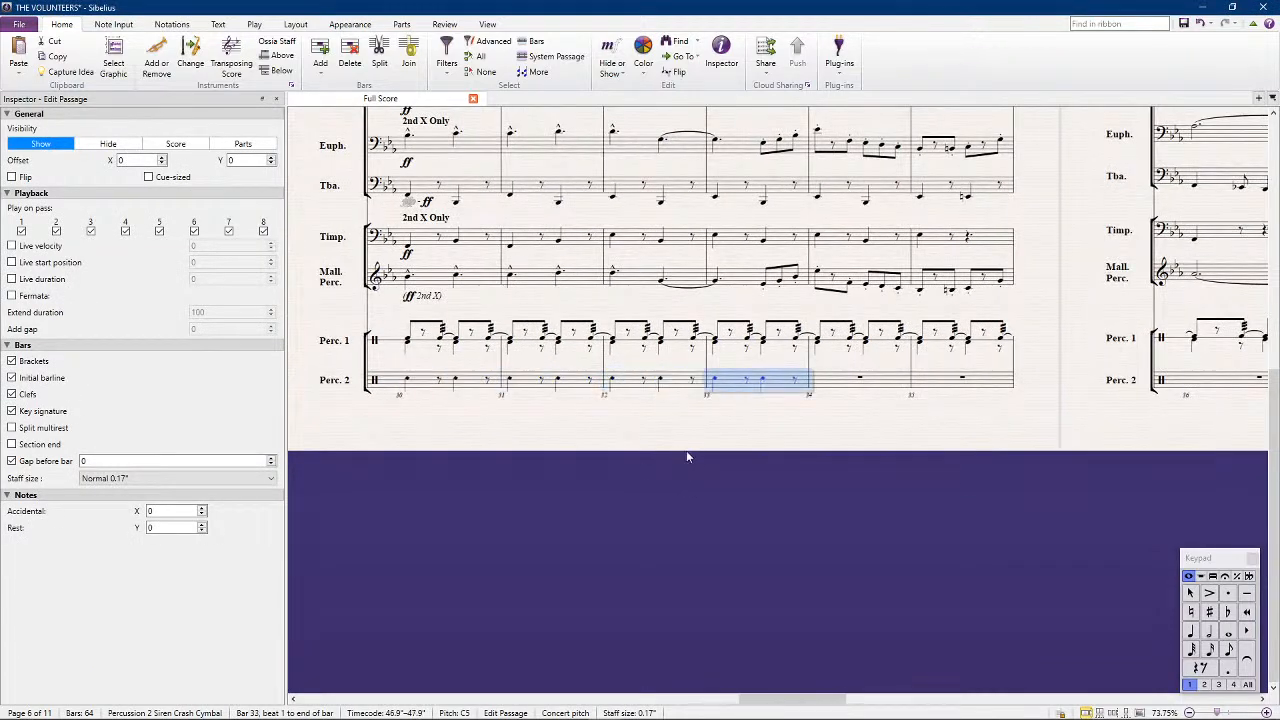
pyautogui.press('r')
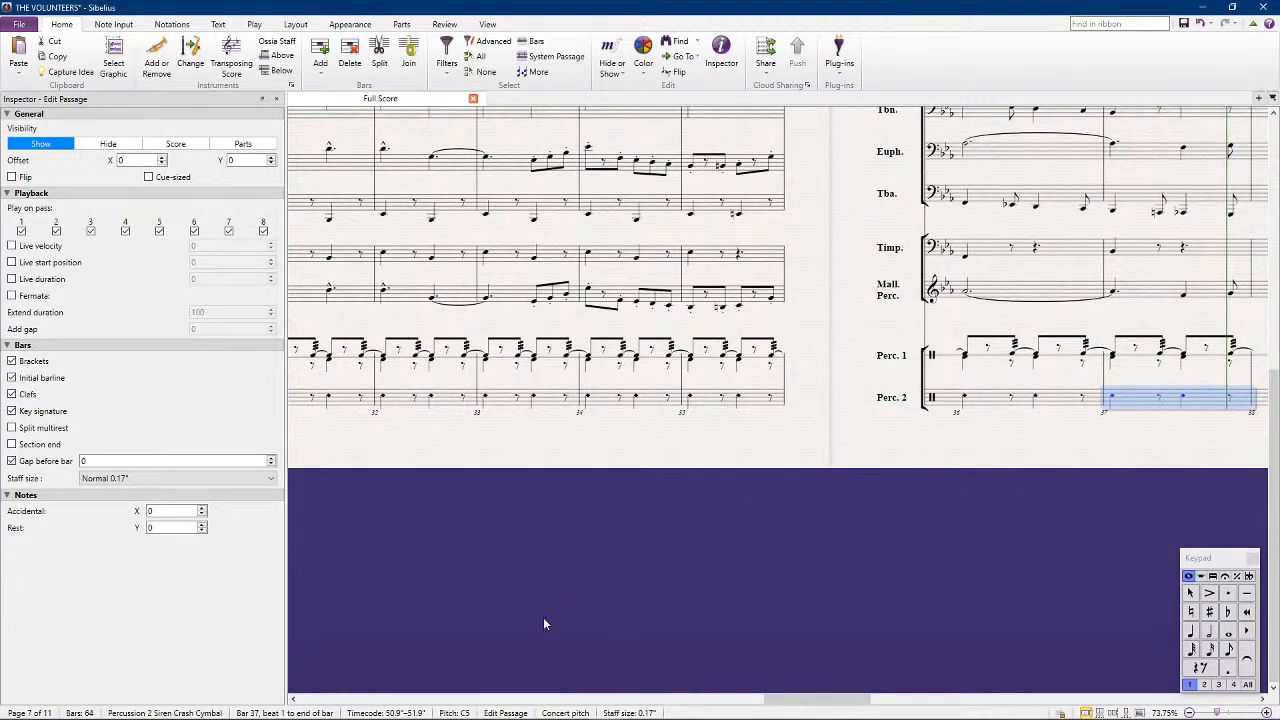
# Add accents to the Percussion 1 bass drum note and the Percussion 2 note on beat 1 of bar 33
pyautogui.moveTo(561, 599); pyautogui.dragTo(804, 606)
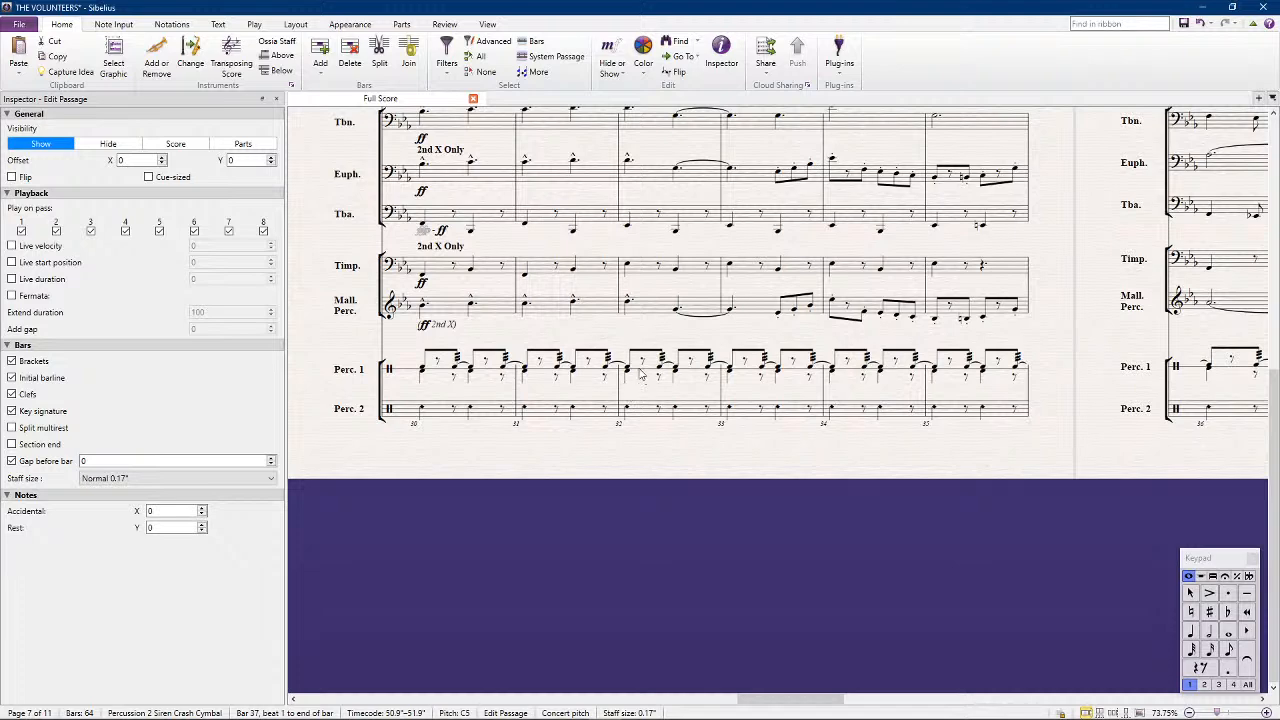
pyautogui.click(730, 386)
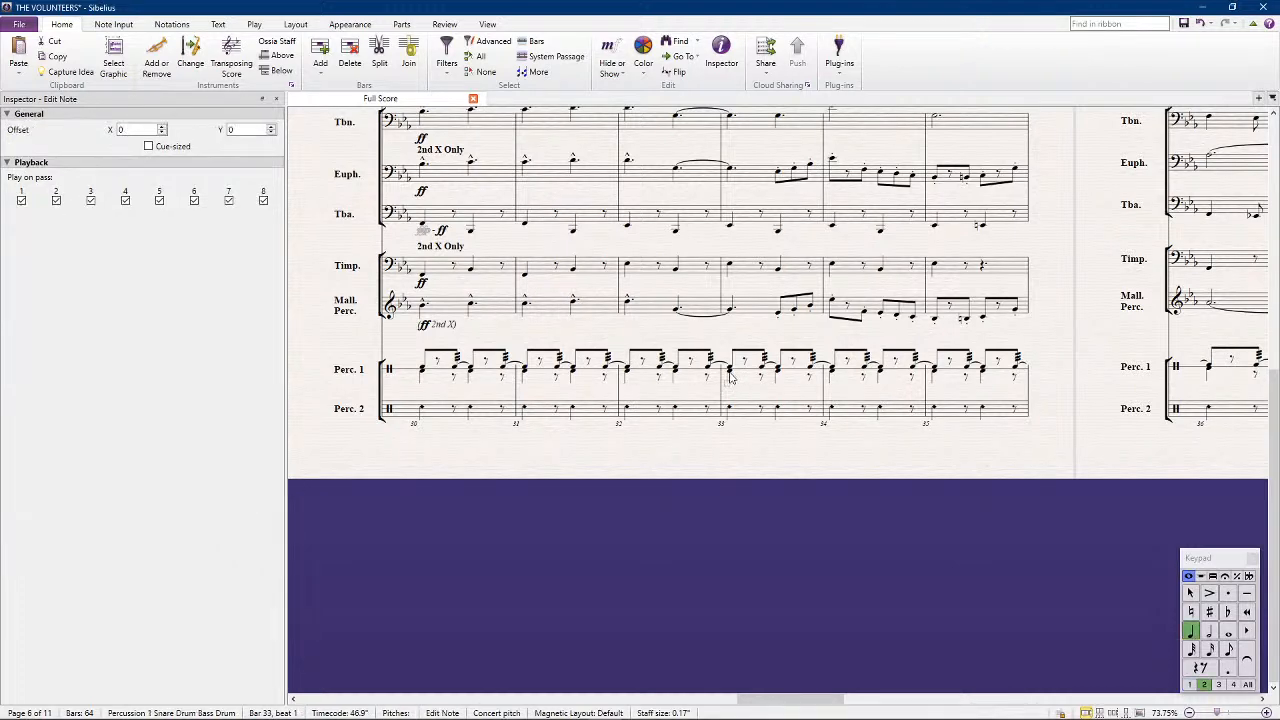
pyautogui.click(729, 408)
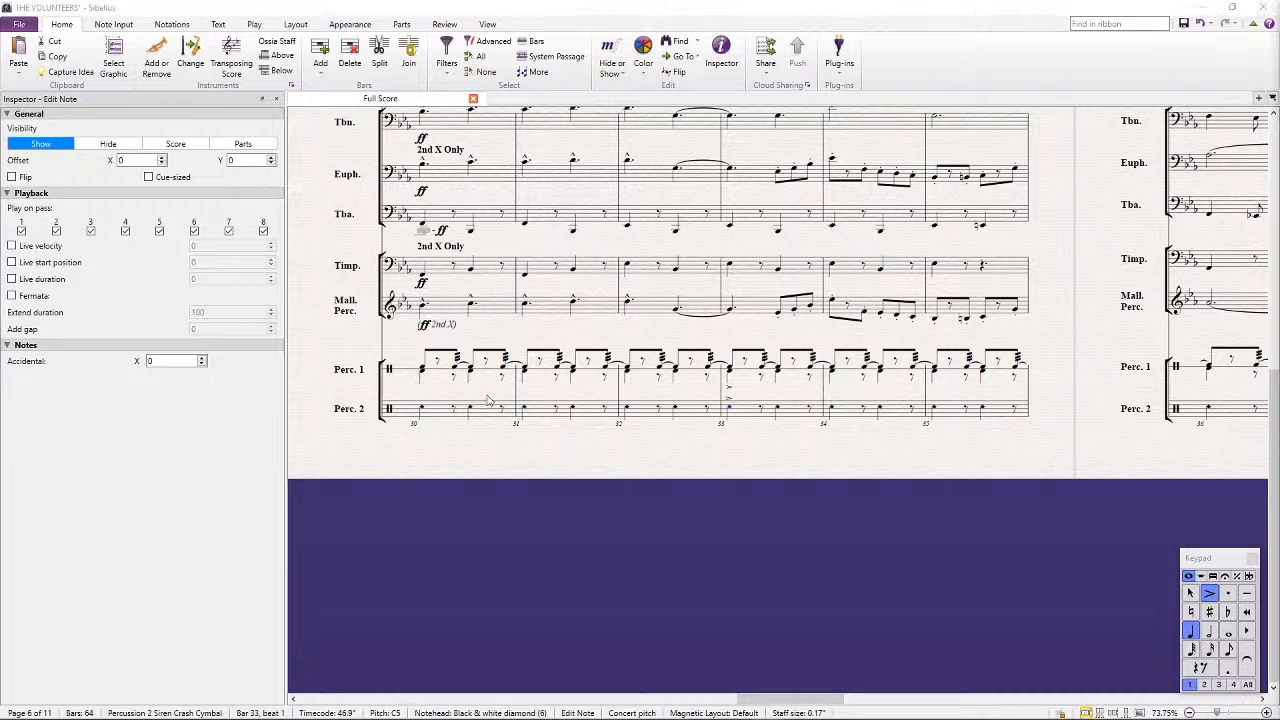
# Copy the tuba's bar 30 dynamic marking to Percussion 1 in the same bar
pyautogui.click(434, 222)
pyautogui.click(434, 222)
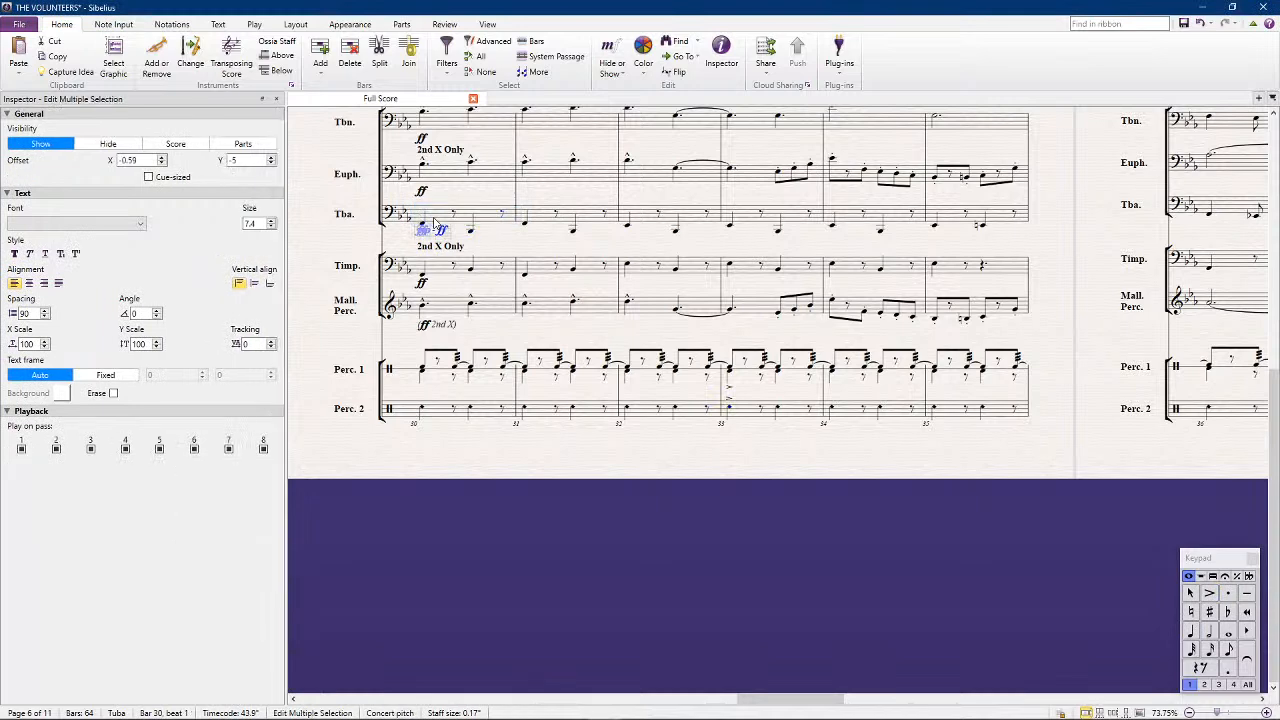
pyautogui.keyDown('alt'); pyautogui.click(440, 372); pyautogui.keyUp('alt')
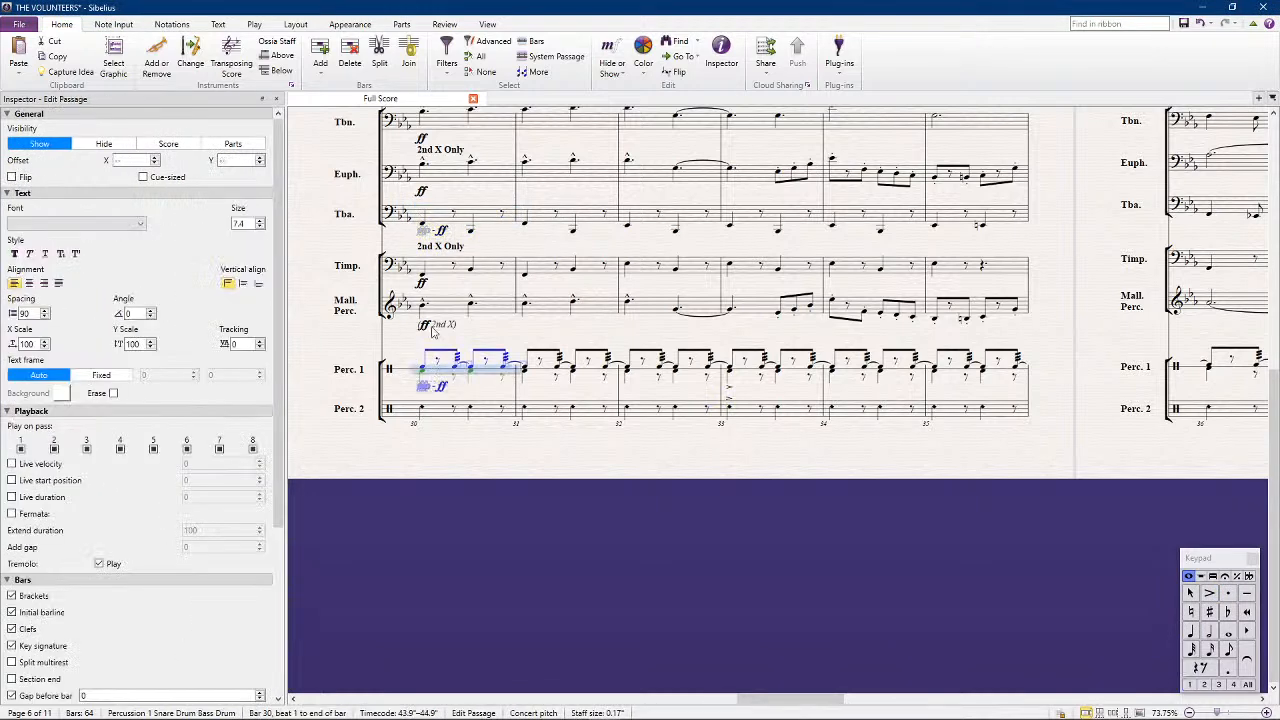
# Copy the timpani's "2nd X Only" and ff to Percussion 2 at bar 30, and turn off its first-pass playback for bars 30 to 36
pyautogui.click(430, 248)
pyautogui.keyDown('ctrl'); pyautogui.click(422, 284); pyautogui.keyUp('ctrl')
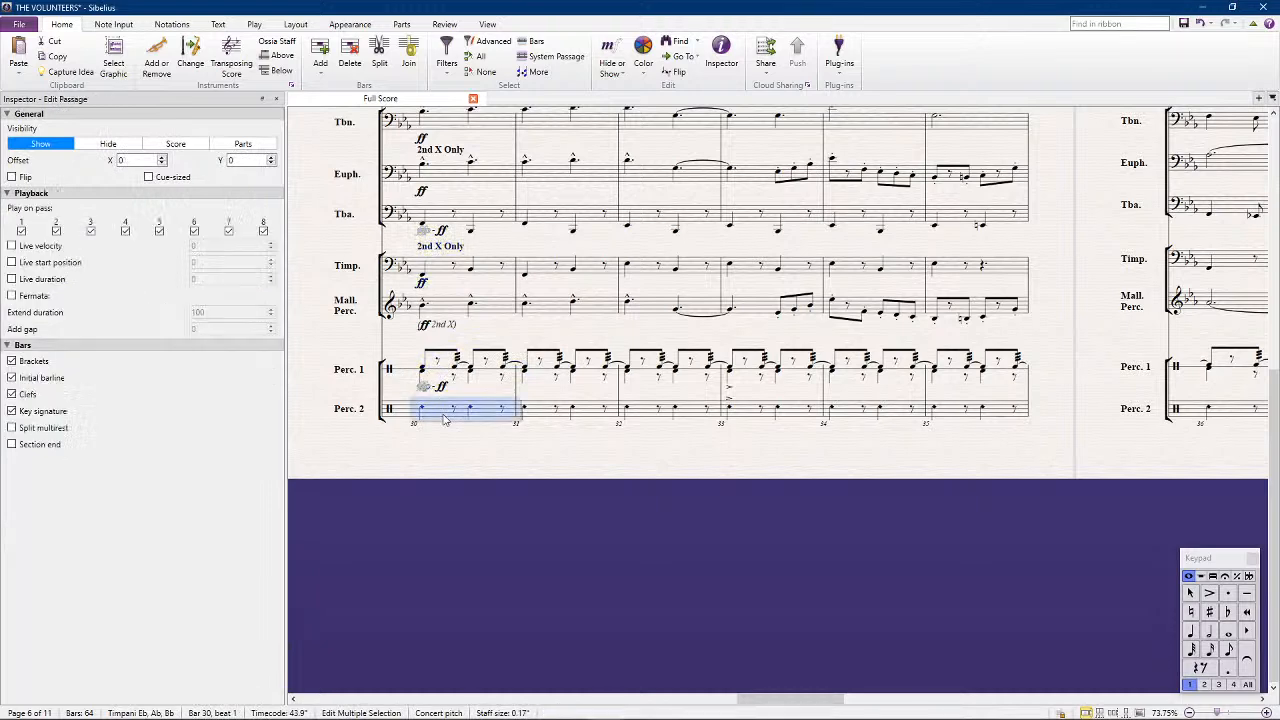
pyautogui.keyDown('alt'); pyautogui.click(445, 416); pyautogui.keyUp('alt')
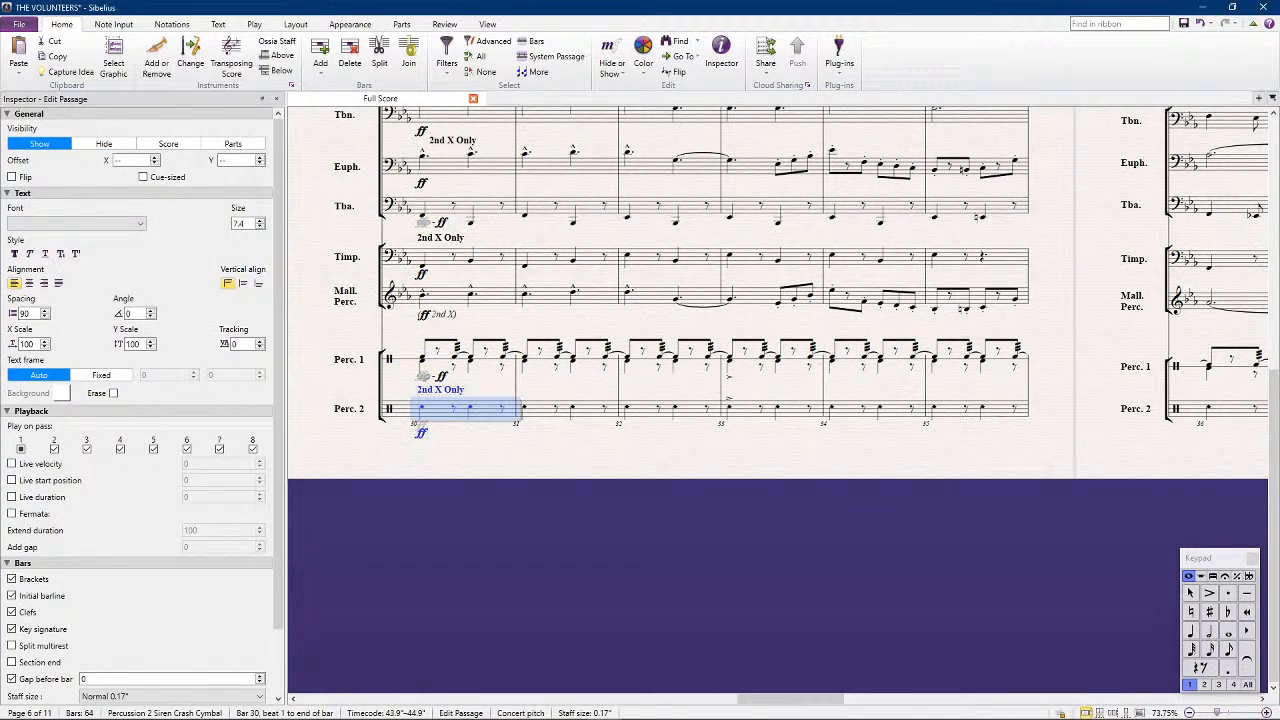
pyautogui.keyDown('shift'); pyautogui.click(1238, 418); pyautogui.keyUp('shift')
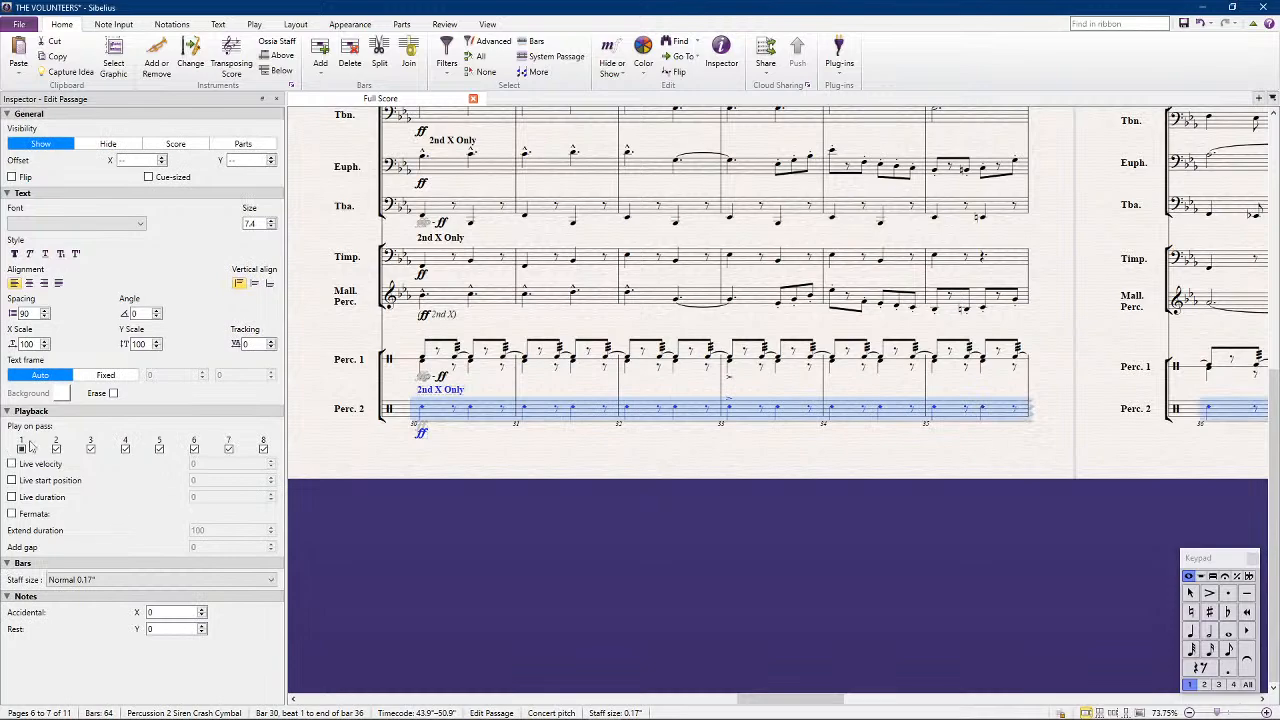
pyautogui.click(589, 458)
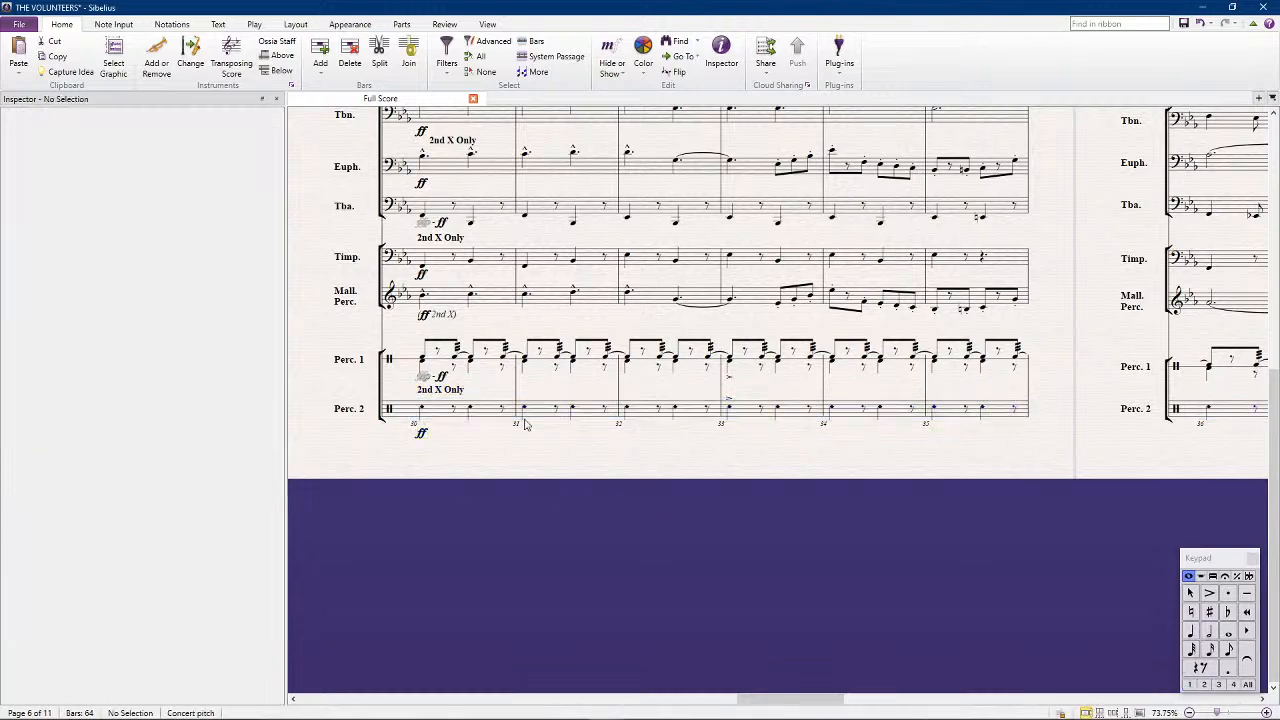
# Switch the score to transposed pitch and play it back from bar 30
pyautogui.scroll(-2, 440, 397)
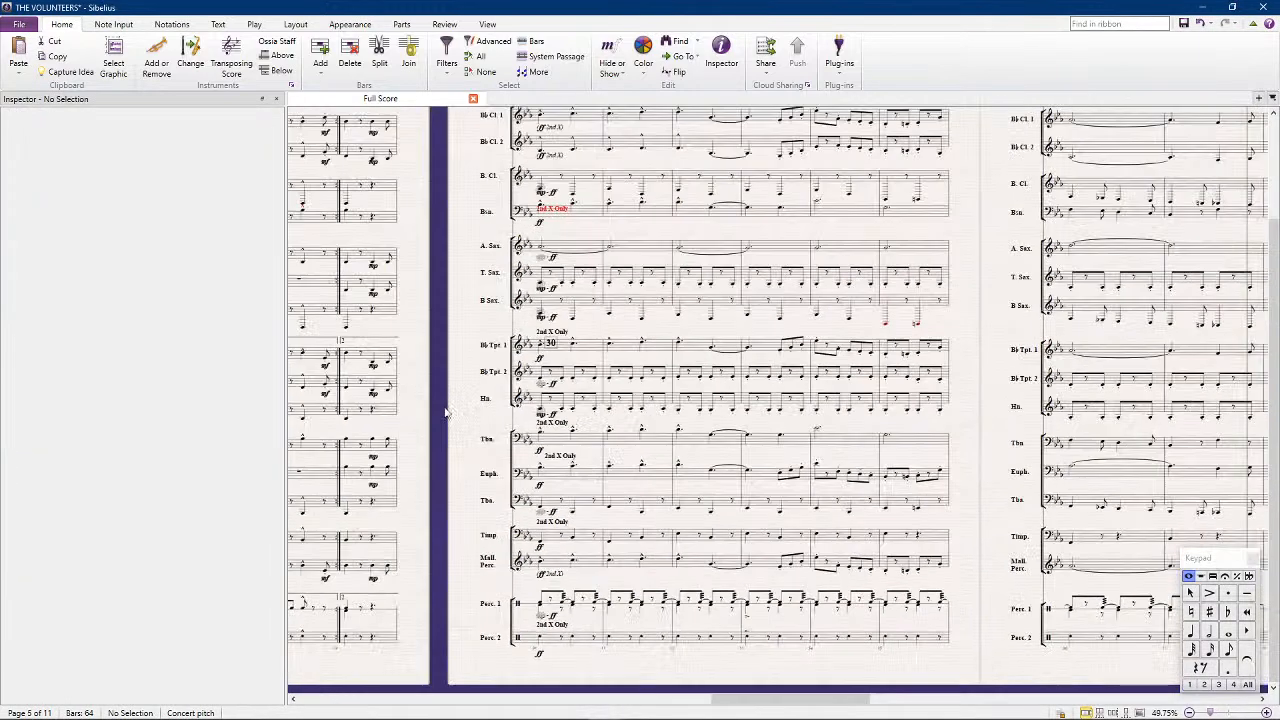
pyautogui.click(231, 60)
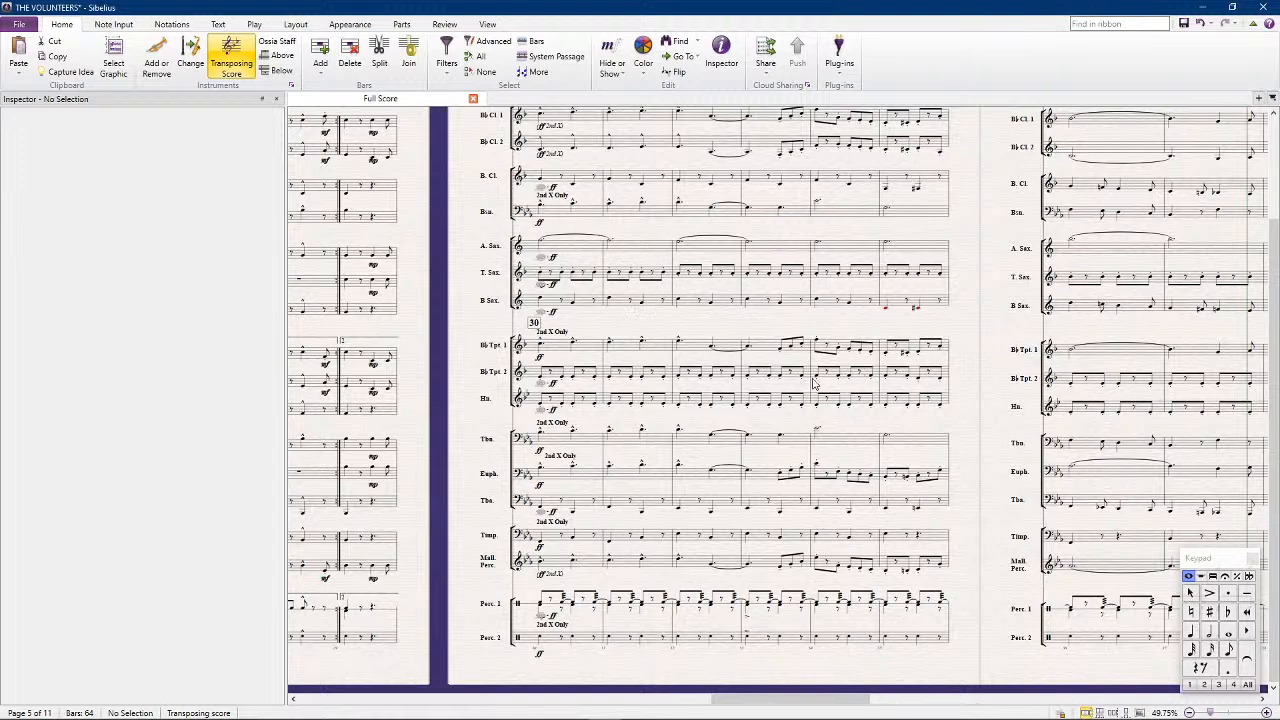
pyautogui.click(555, 641)
pyautogui.press('y')
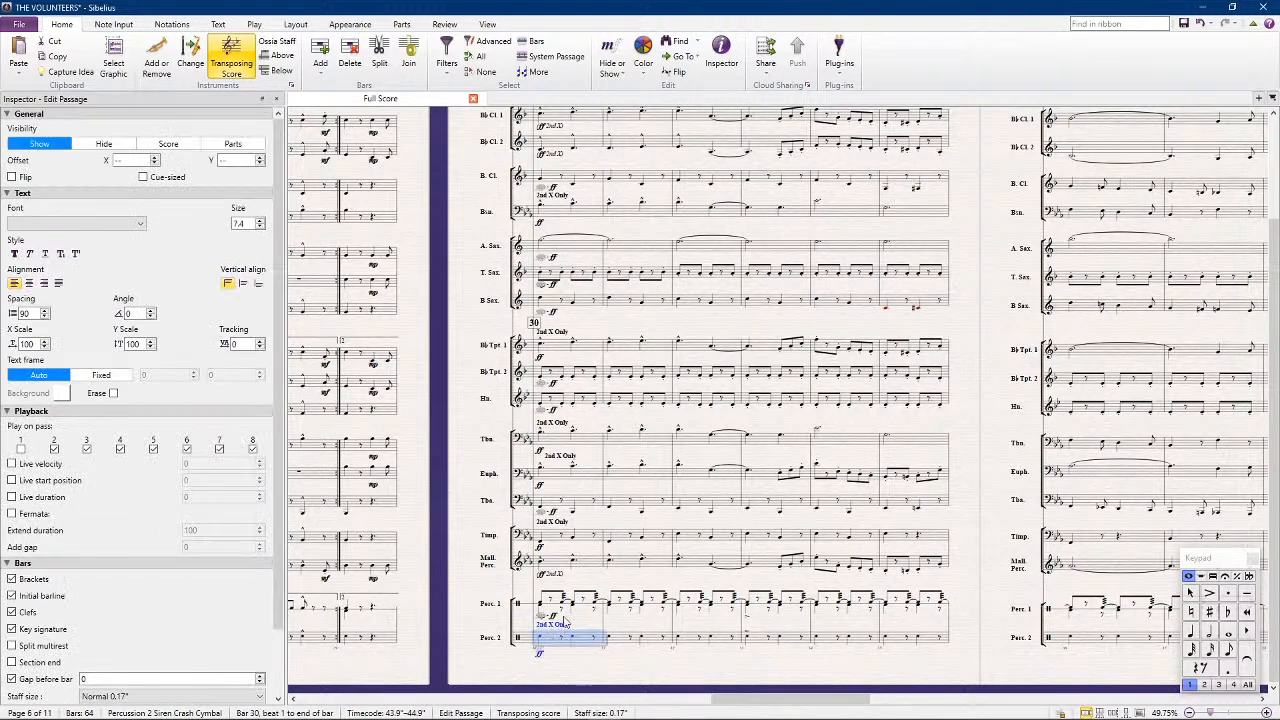
pyautogui.click(454, 478)
pyautogui.press('space')
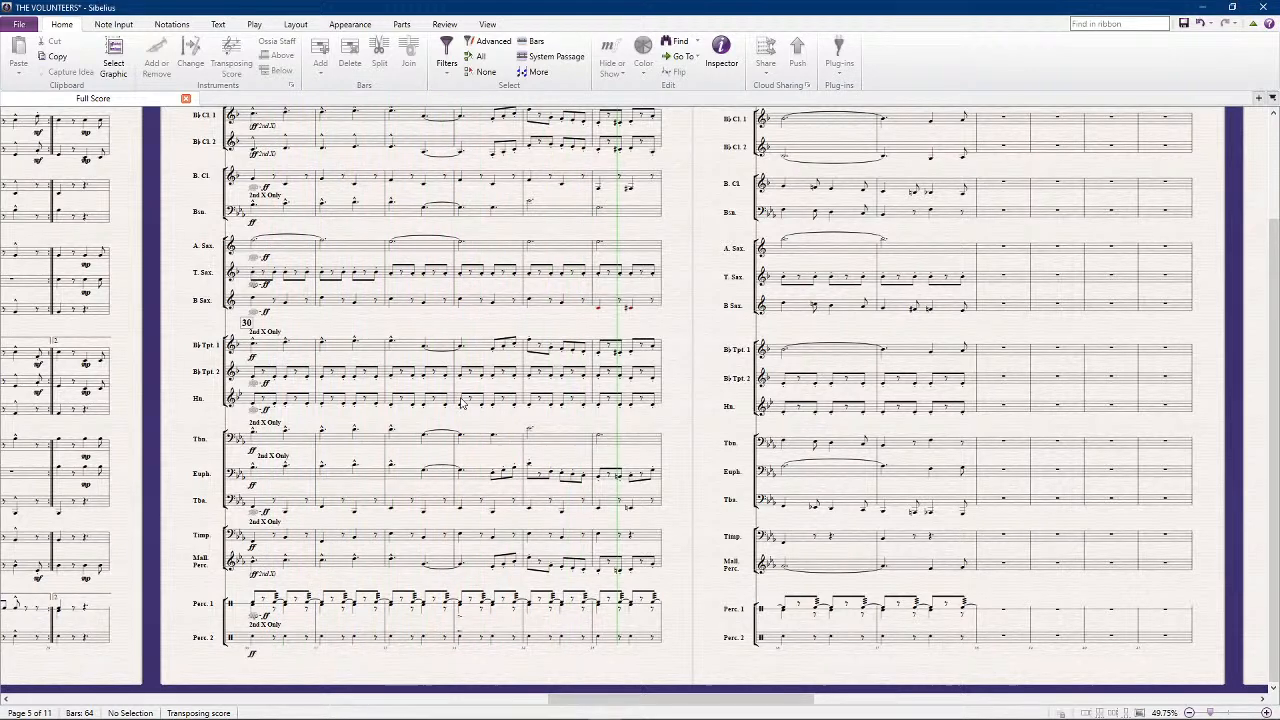
pyautogui.press('Escape')
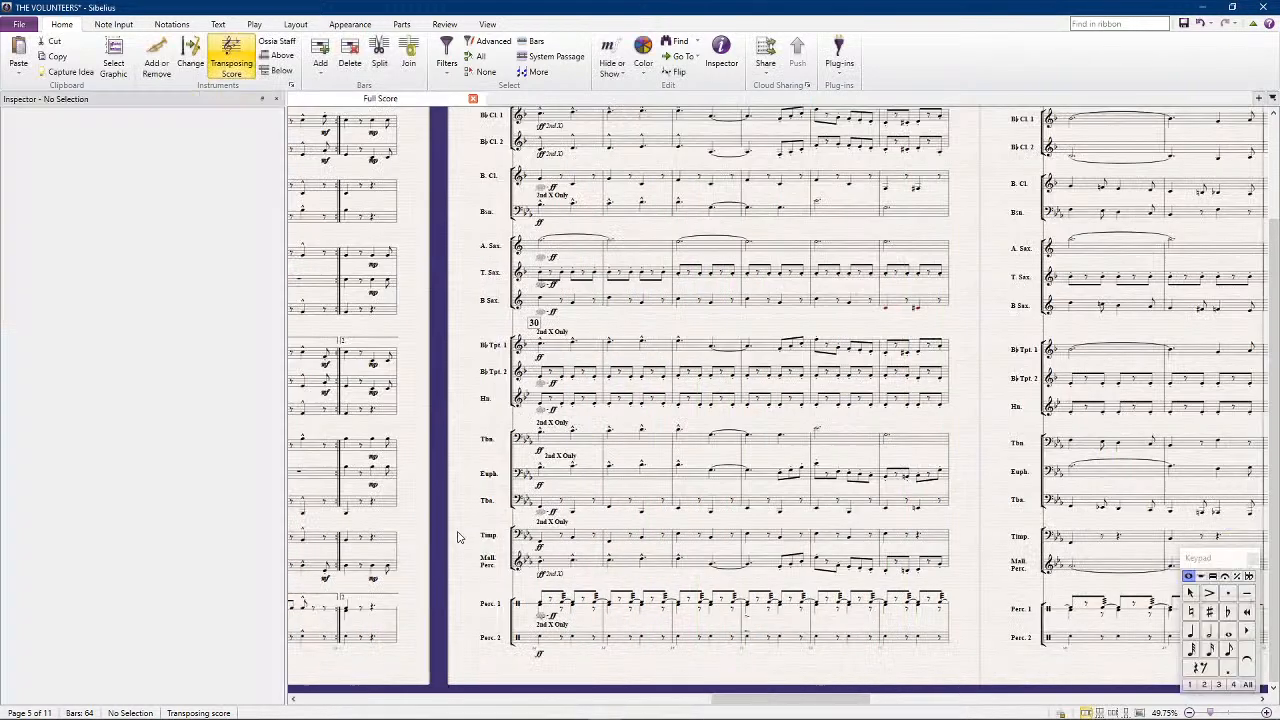
pyautogui.moveTo(1003, 637); pyautogui.dragTo(663, 475)
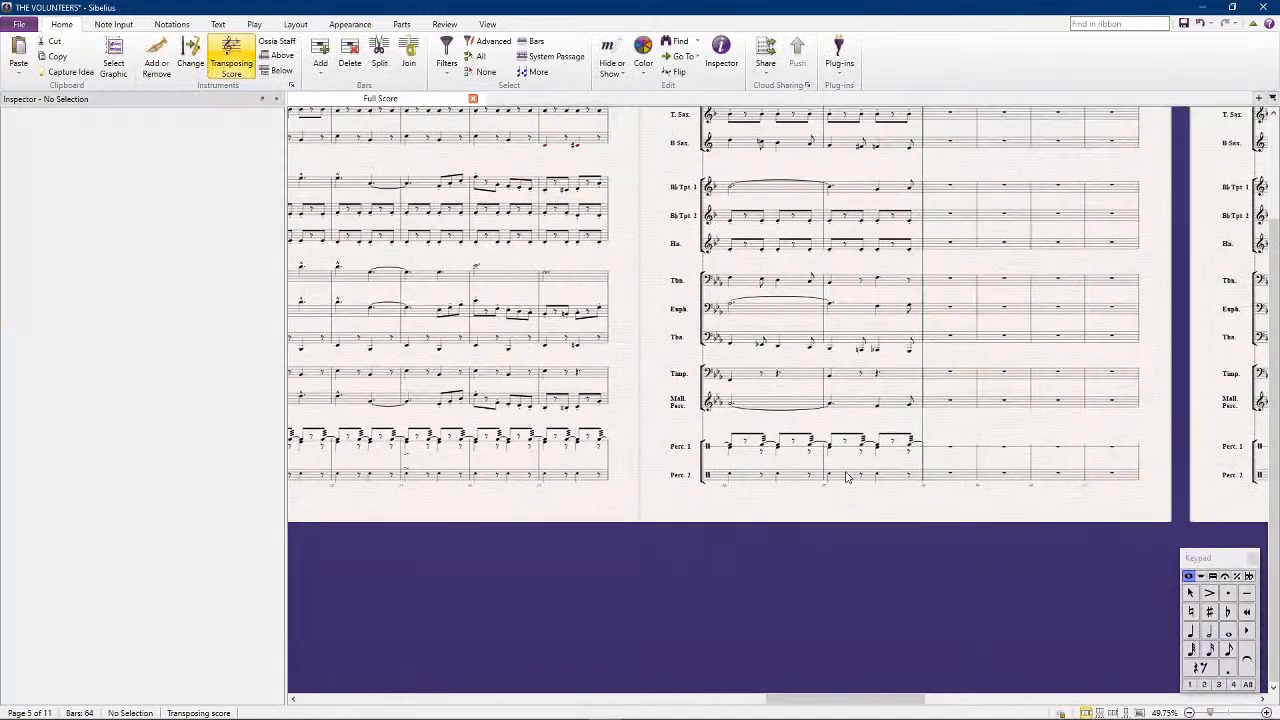
pyautogui.click(848, 474)
pyautogui.moveTo(586, 600); pyautogui.dragTo(676, 574)
pyautogui.moveTo(526, 531); pyautogui.dragTo(561, 527)
pyautogui.press('Escape')
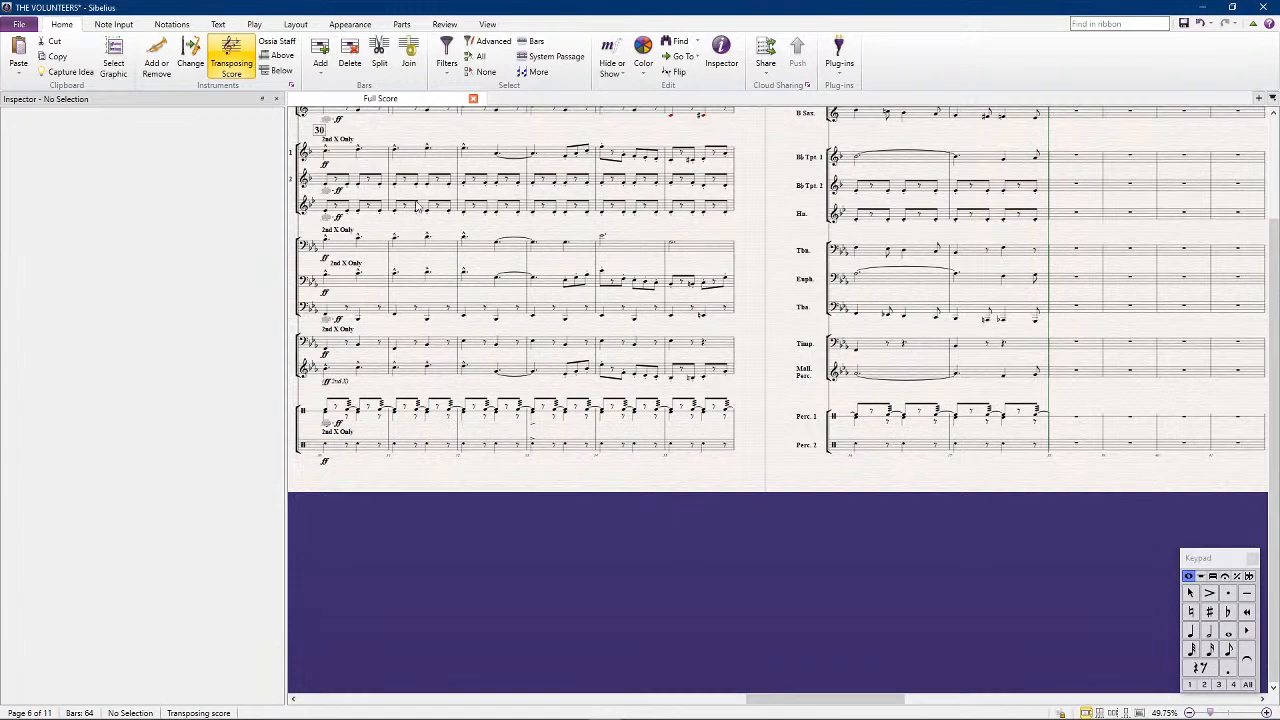
# Replay the passage from bar 30 to check the percussion parts, stopping and restarting playback once
pyautogui.moveTo(479, 498); pyautogui.dragTo(487, 520)
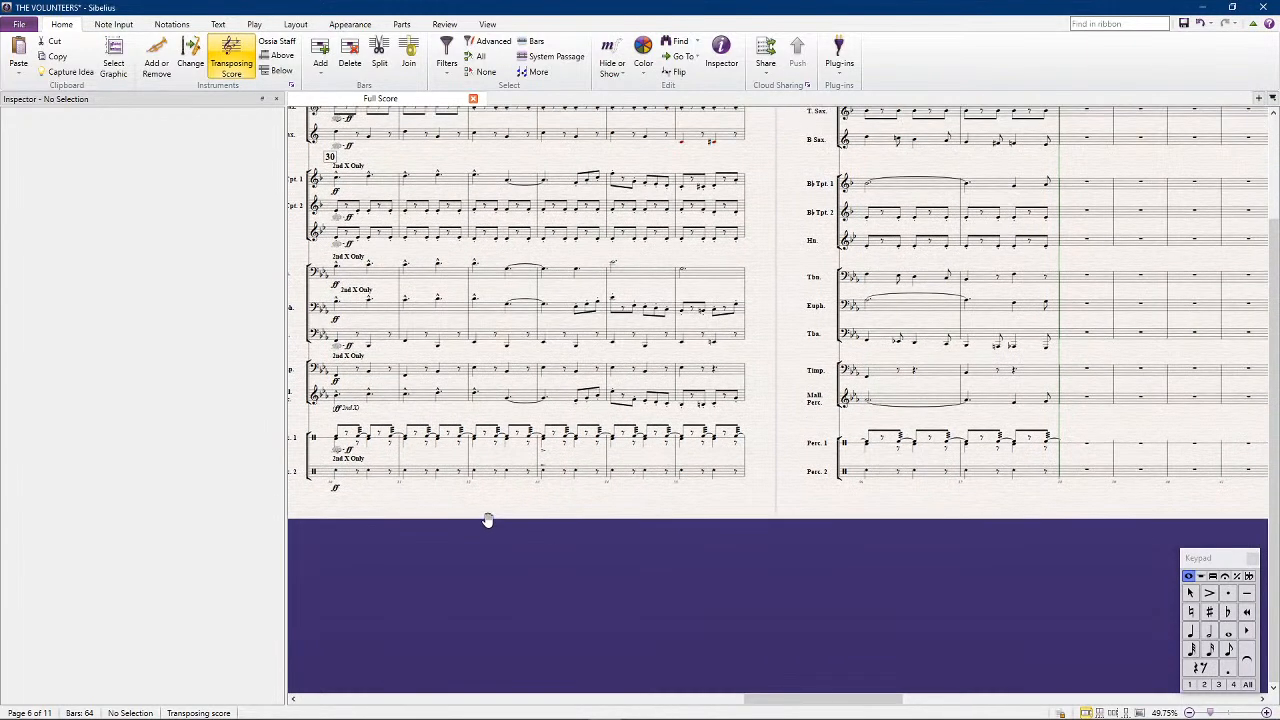
pyautogui.moveTo(487, 520); pyautogui.dragTo(530, 558)
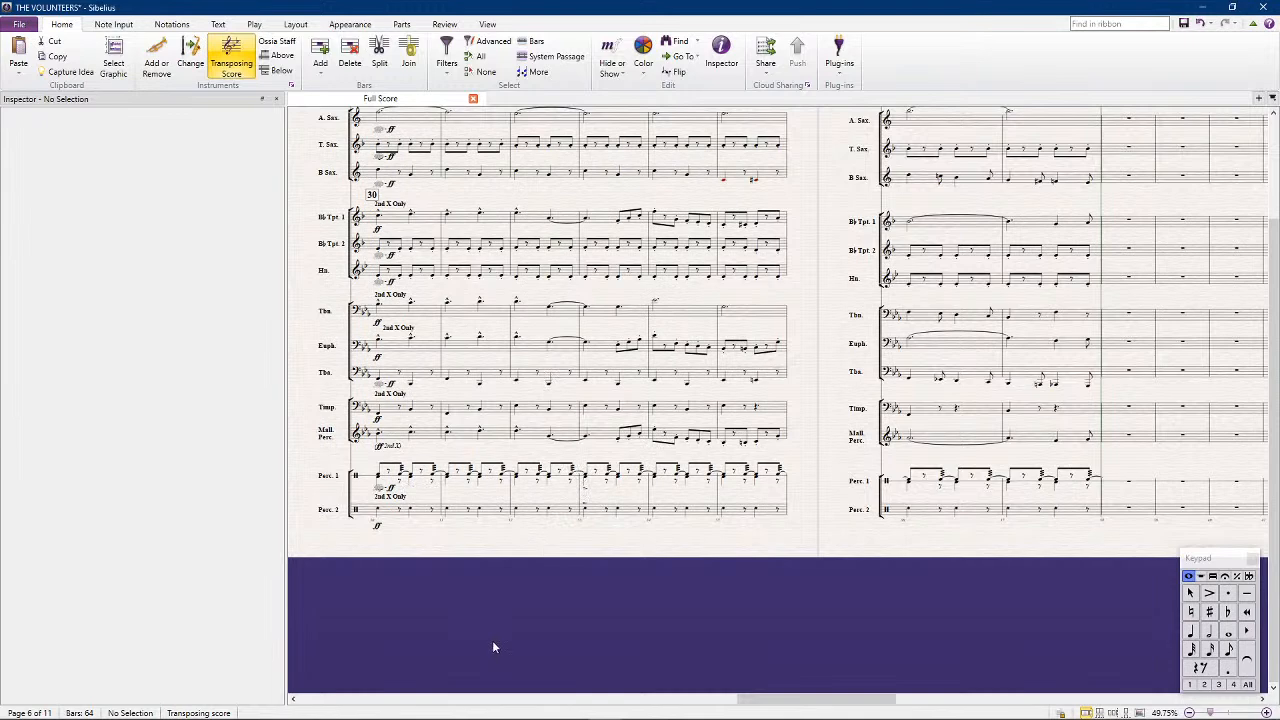
pyautogui.hotkey('ctrl', 'alt', 'i')
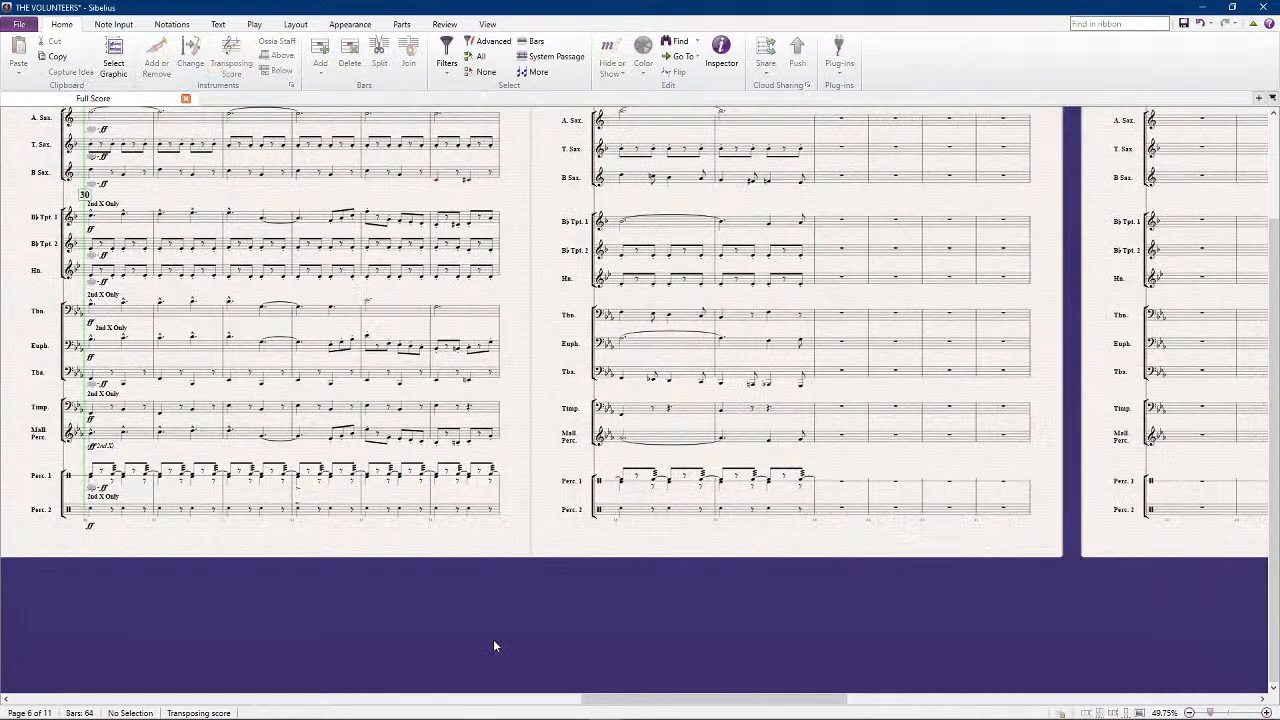
pyautogui.press('space')
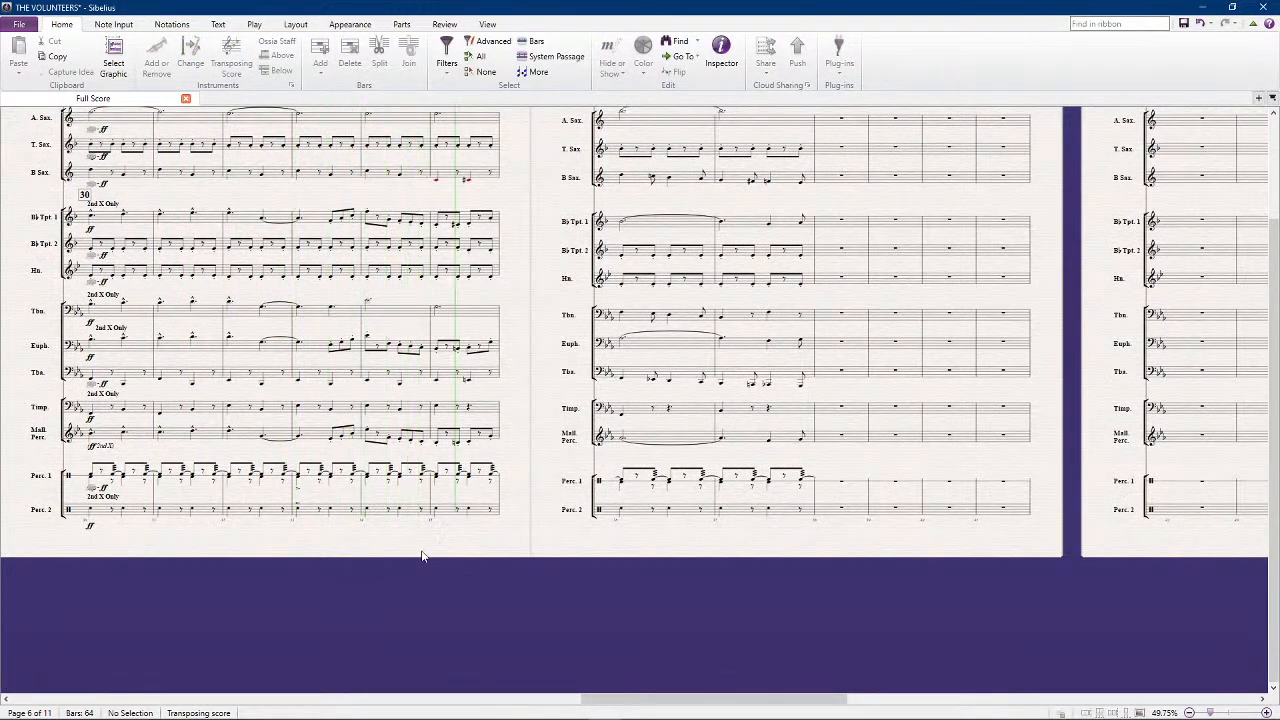
pyautogui.moveTo(510, 555); pyautogui.dragTo(662, 528)
pyautogui.press('space')
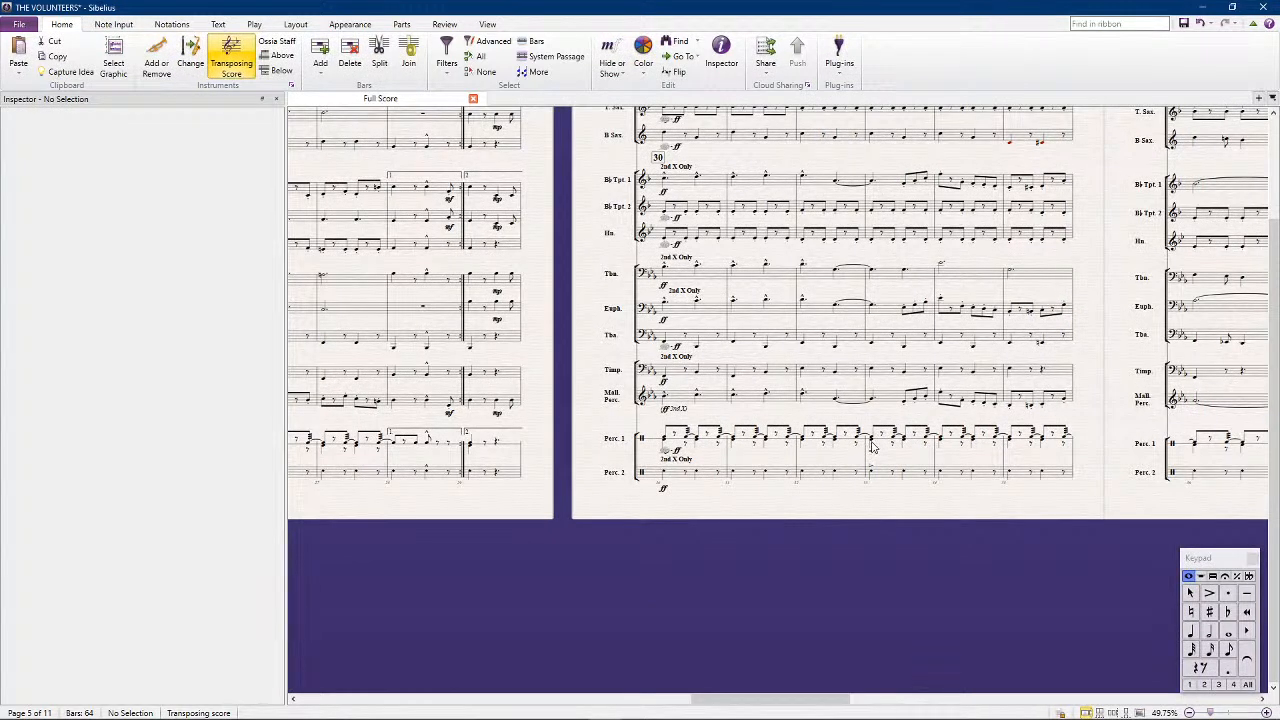
pyautogui.click(872, 448)
pyautogui.click(872, 538)
pyautogui.press('space')
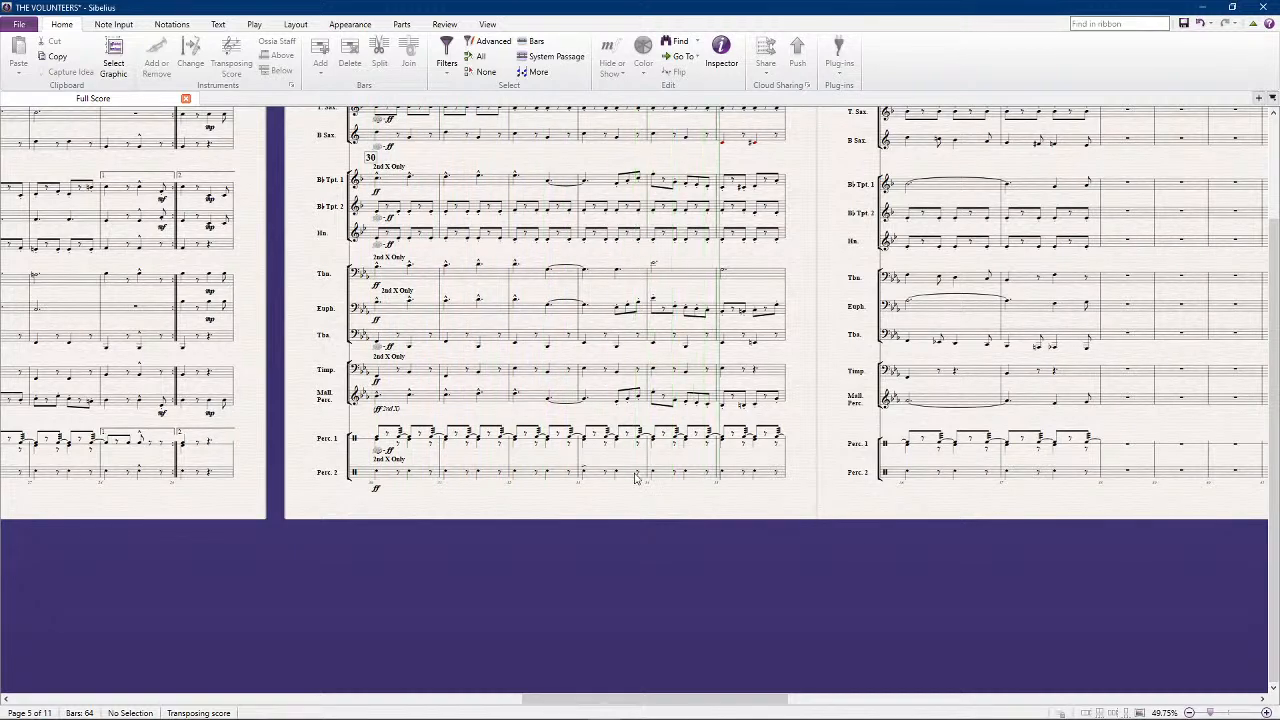
pyautogui.press('space')
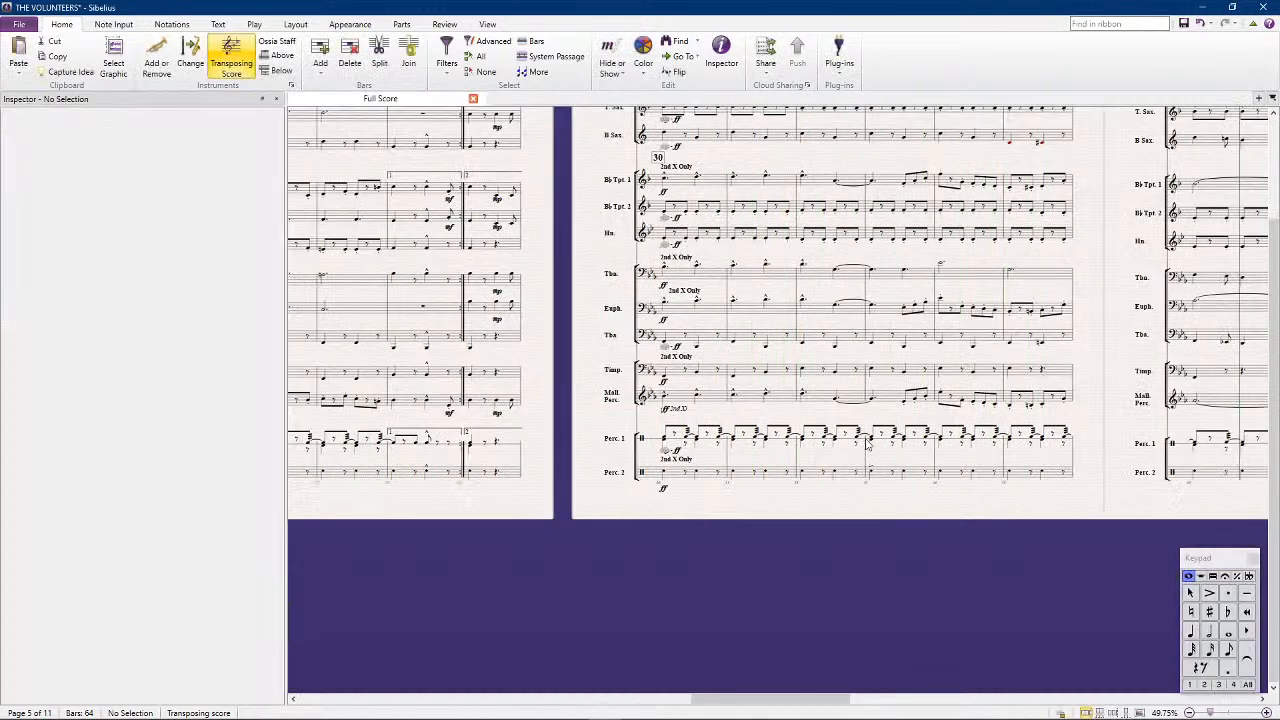
# Put an accent on the Percussion 1 bass drum note at beat 1 of bar 33
pyautogui.click(872, 447)
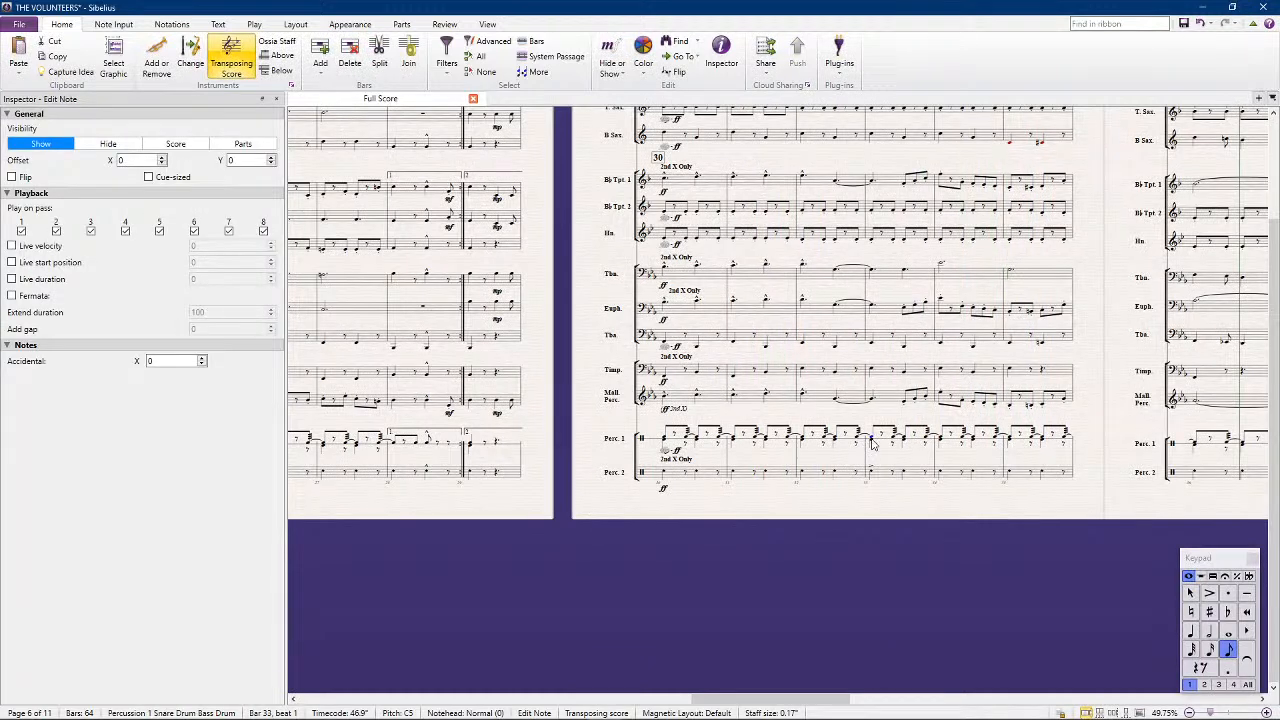
pyautogui.click(872, 442)
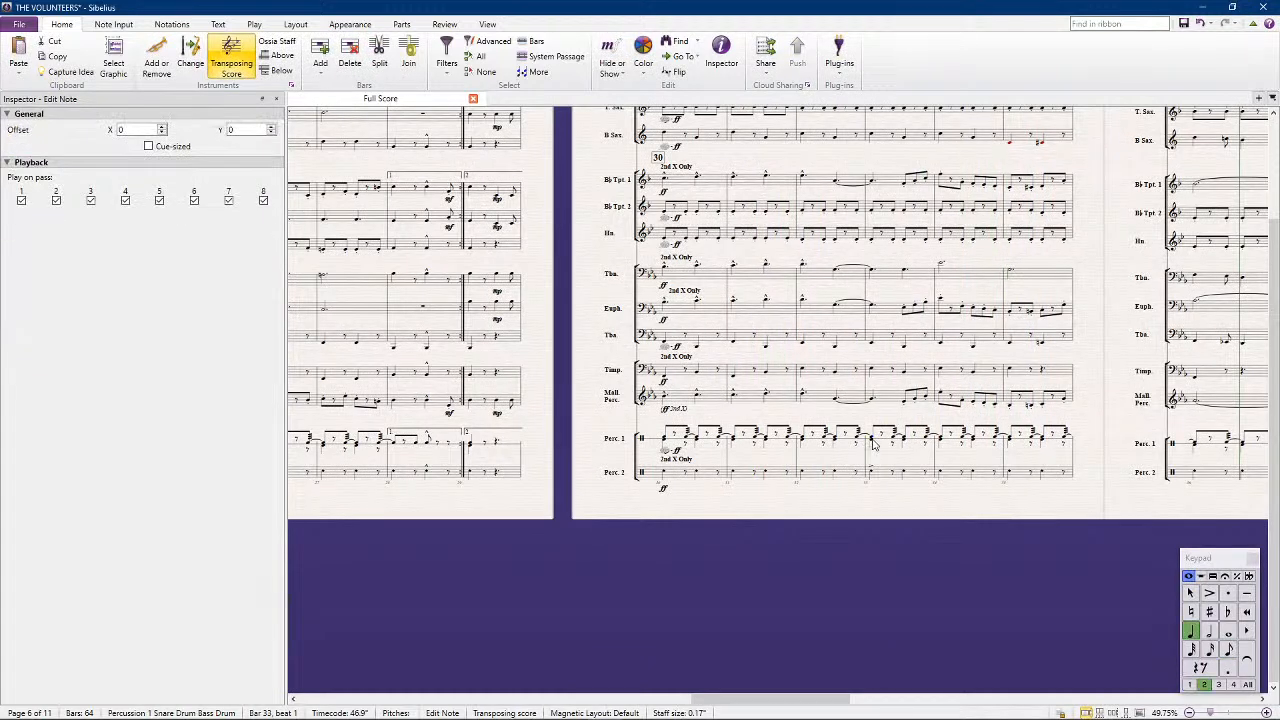
pyautogui.click(870, 439)
pyautogui.press('KP_Divide')
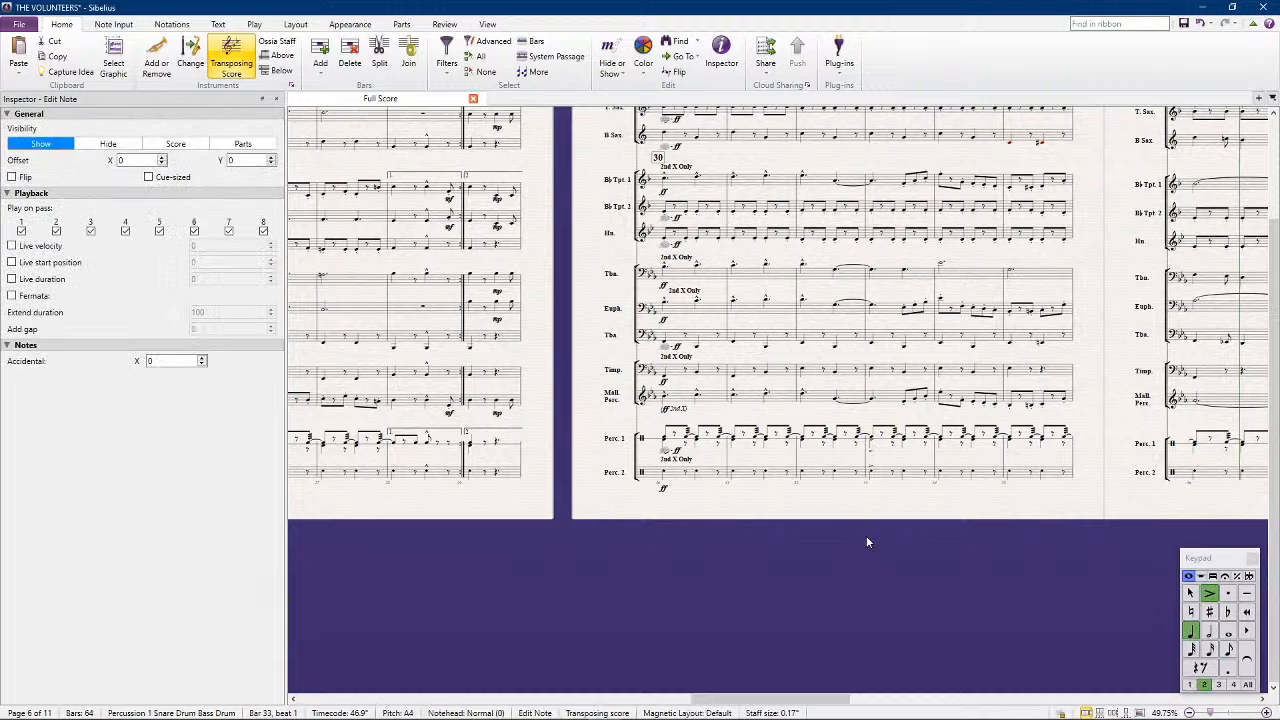
pyautogui.click(866, 537)
# Look over bars 30 to 35 on all staves from flute down to Percussion 2
pyautogui.scroll(2, 820, 498)
pyautogui.scroll(2, 818, 498)
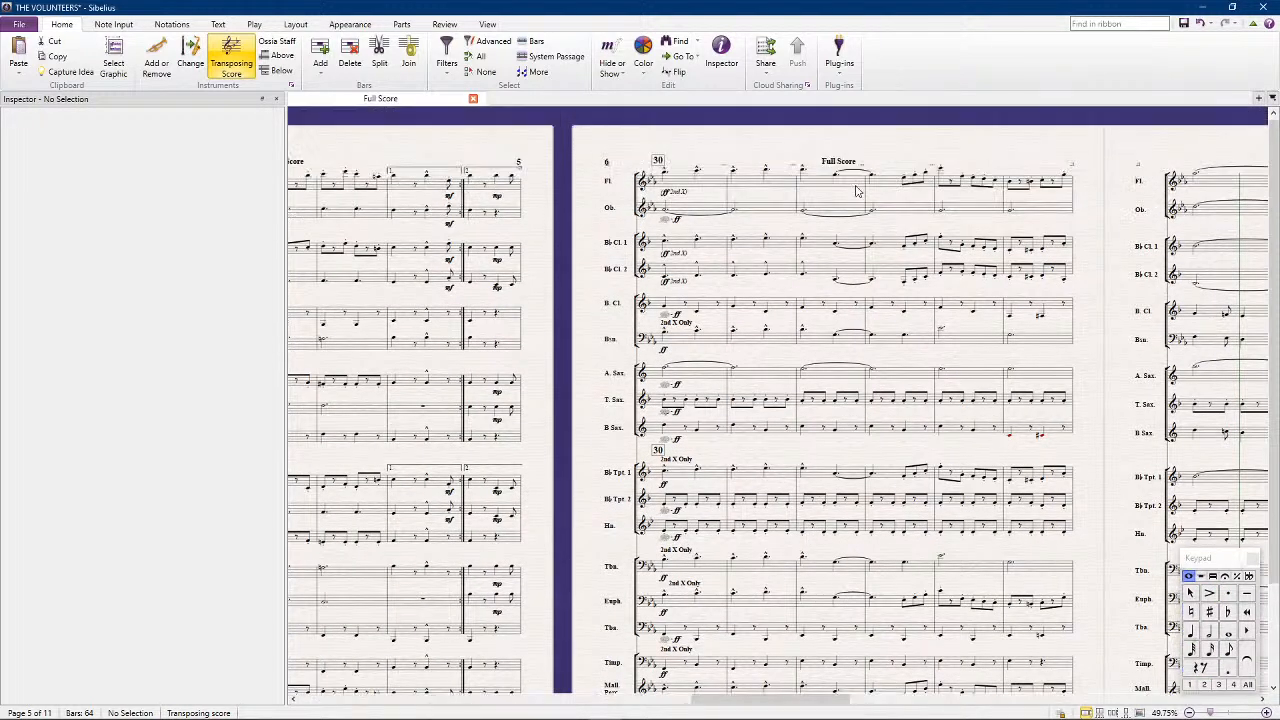
pyautogui.scroll(-1, 829, 155)
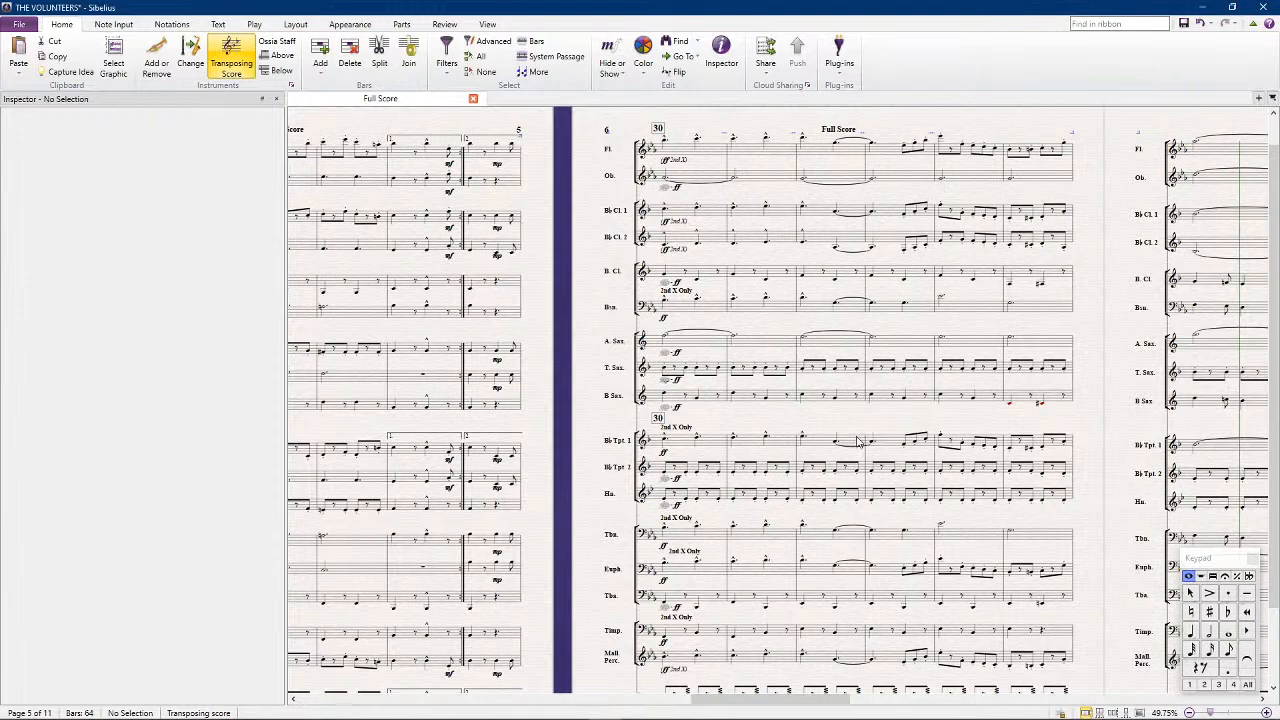
pyautogui.scroll(-2, 855, 435)
pyautogui.scroll(-1, 855, 435)
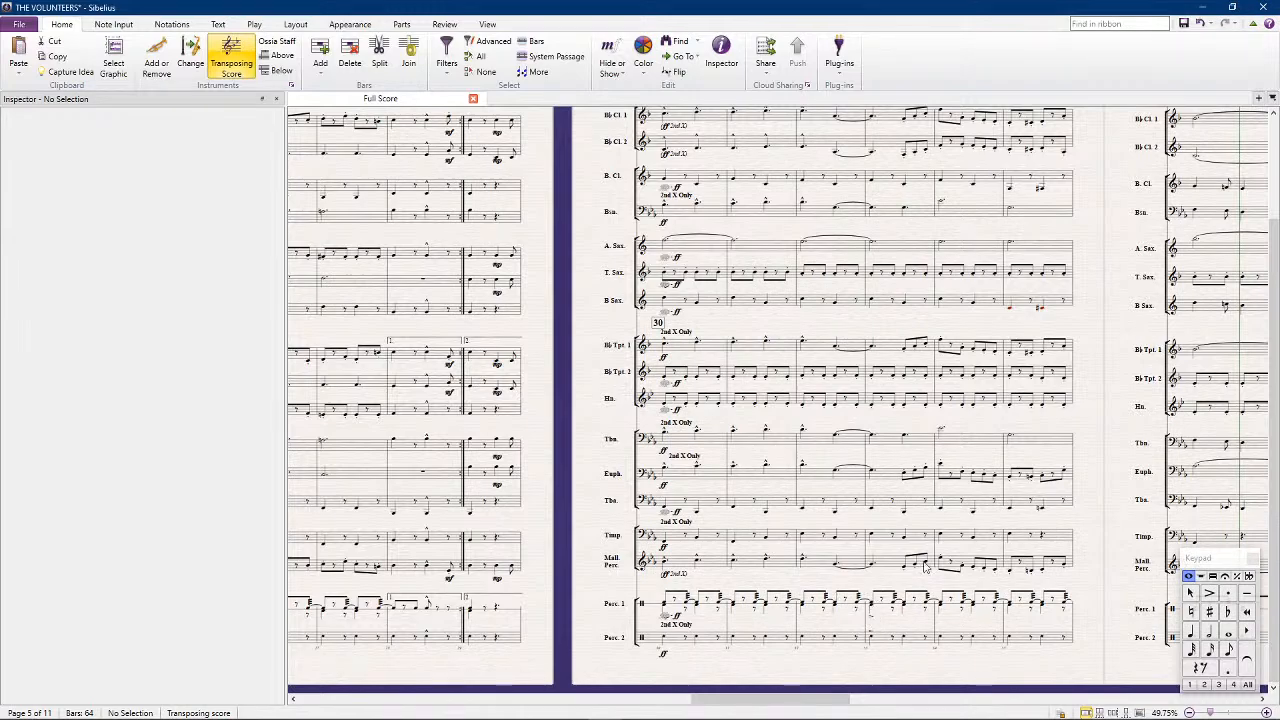
# Look back through the percussion staves and check the accent on the Percussion 1 note at beat 1 of bar 16
pyautogui.moveTo(1097, 517); pyautogui.dragTo(601, 528)
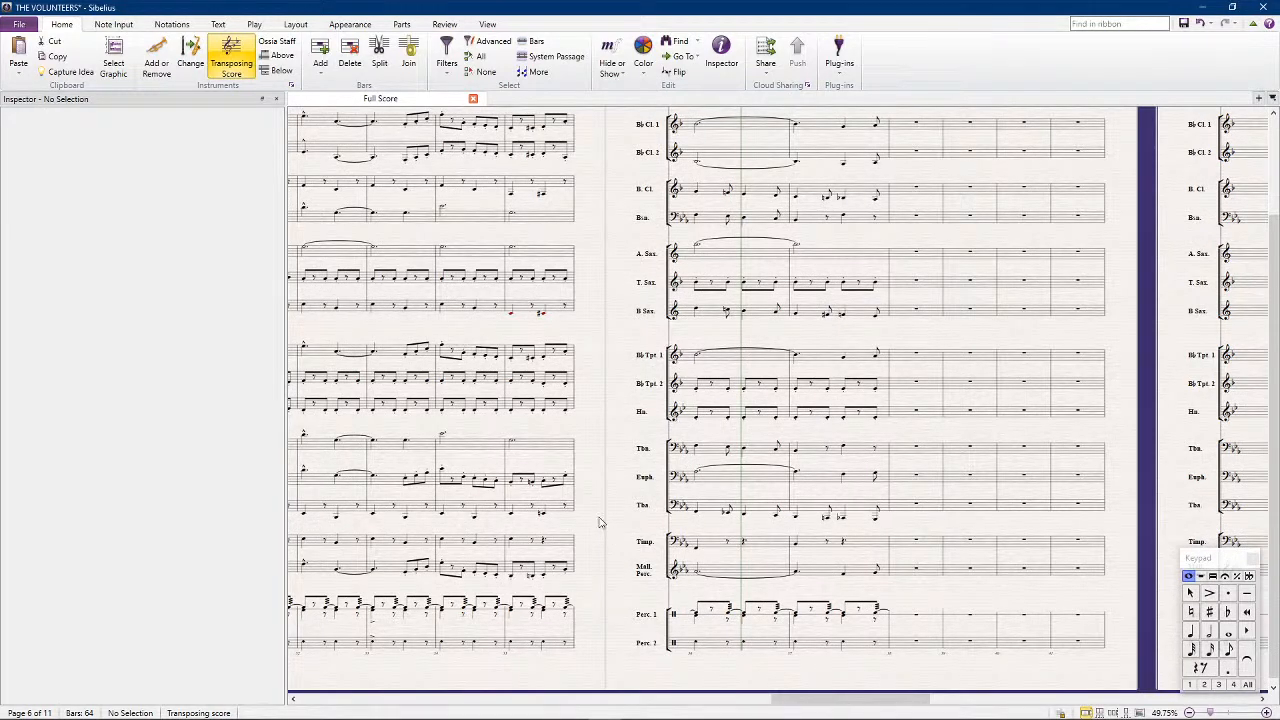
pyautogui.moveTo(628, 556); pyautogui.dragTo(1108, 484)
pyautogui.moveTo(545, 638)
pyautogui.mouseDown()
pyautogui.moveTo(782, 614)
pyautogui.moveTo(546, 610)
pyautogui.moveTo(880, 611)
pyautogui.mouseUp()
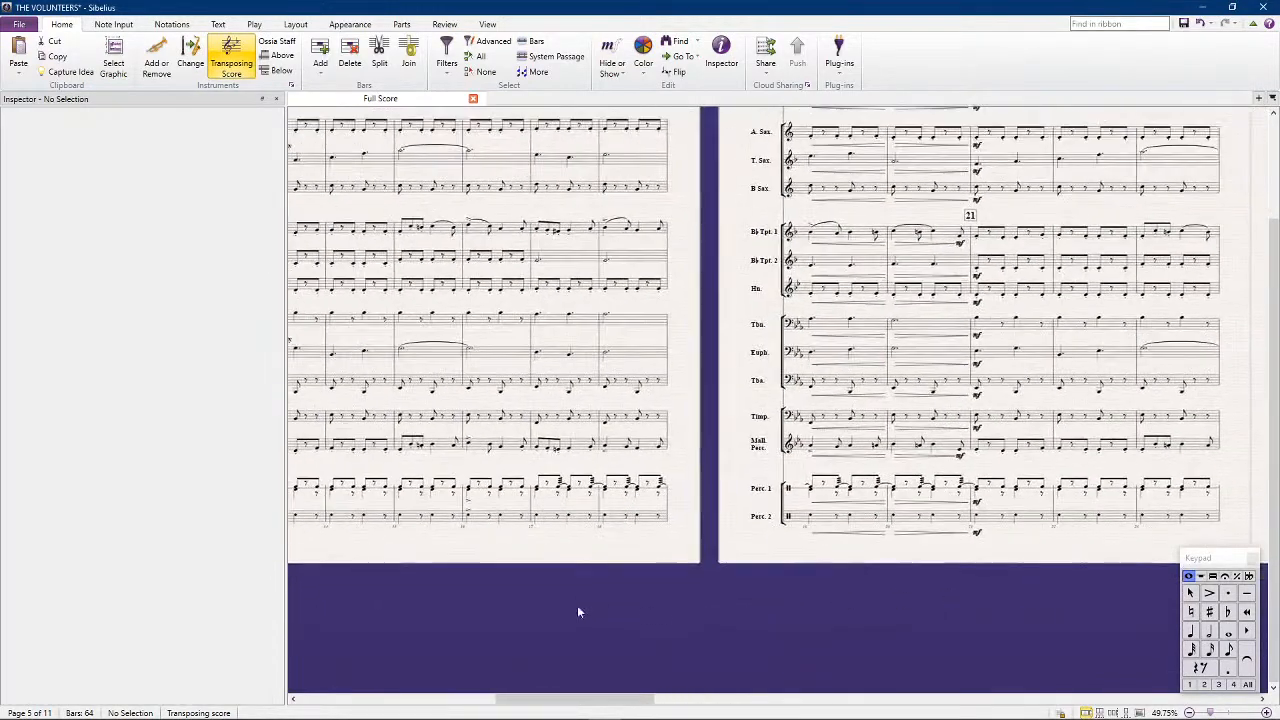
pyautogui.moveTo(577, 608); pyautogui.dragTo(757, 590)
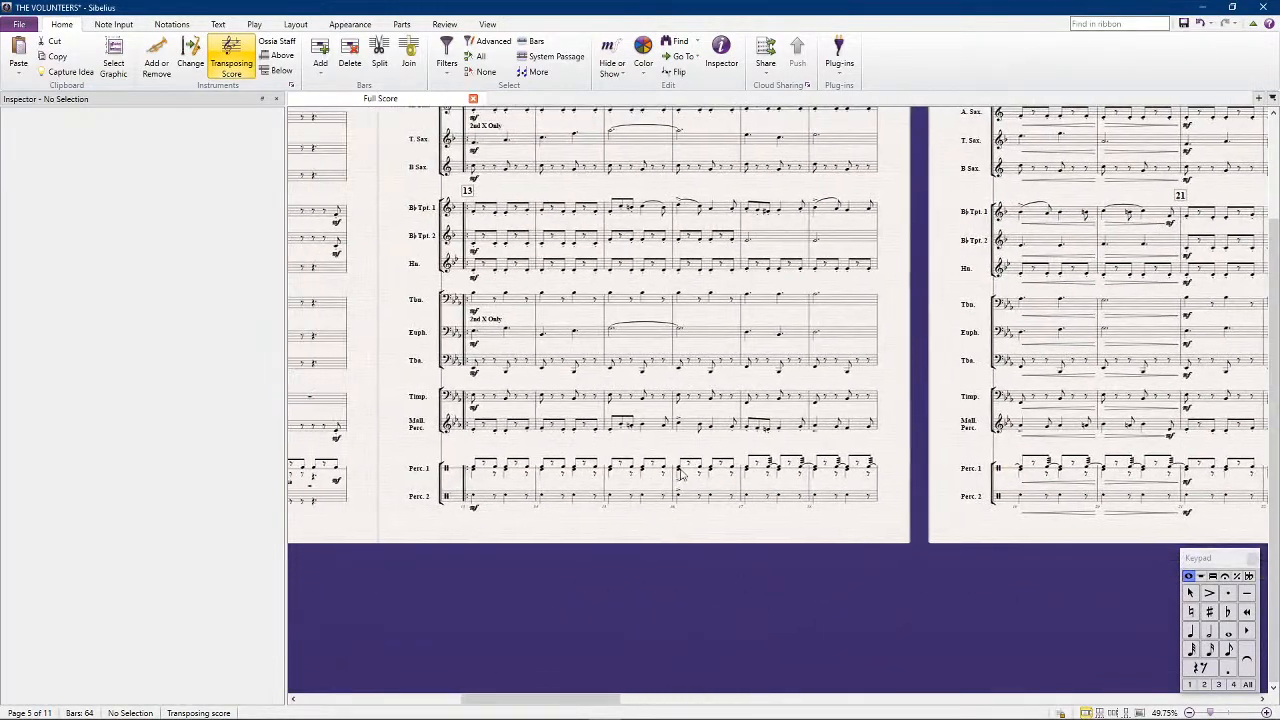
pyautogui.click(681, 472)
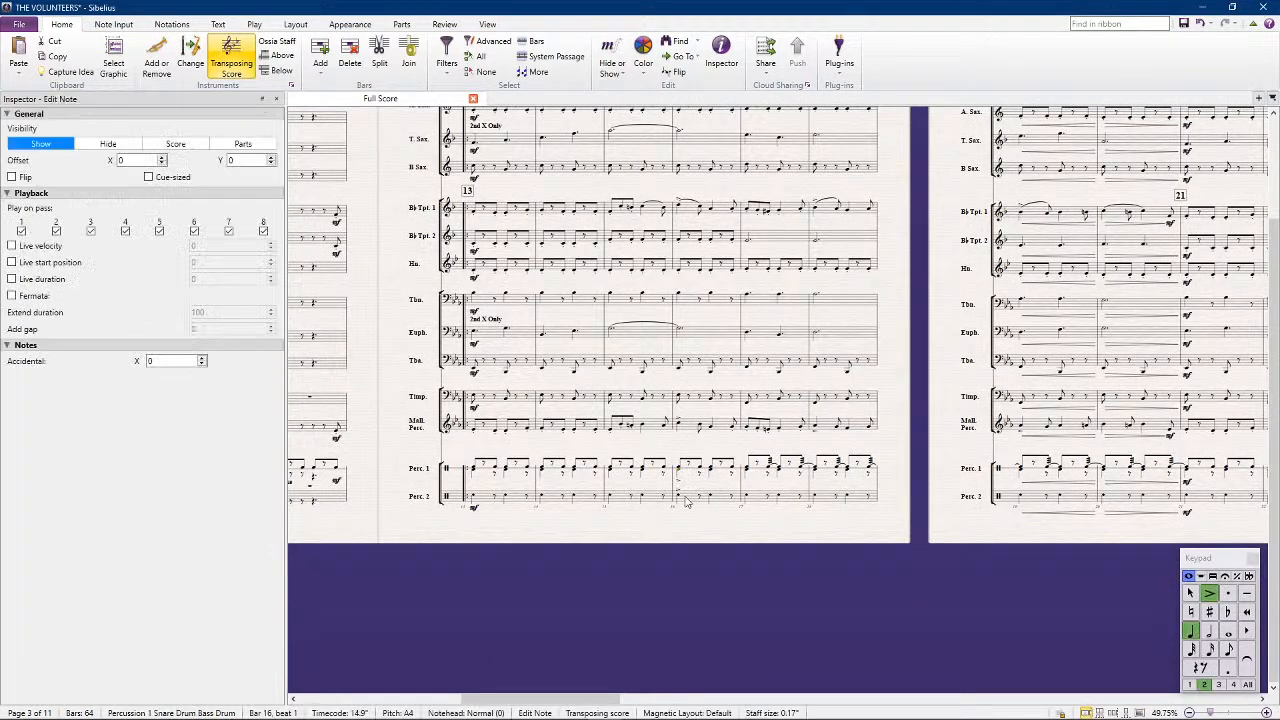
pyautogui.click(970, 557)
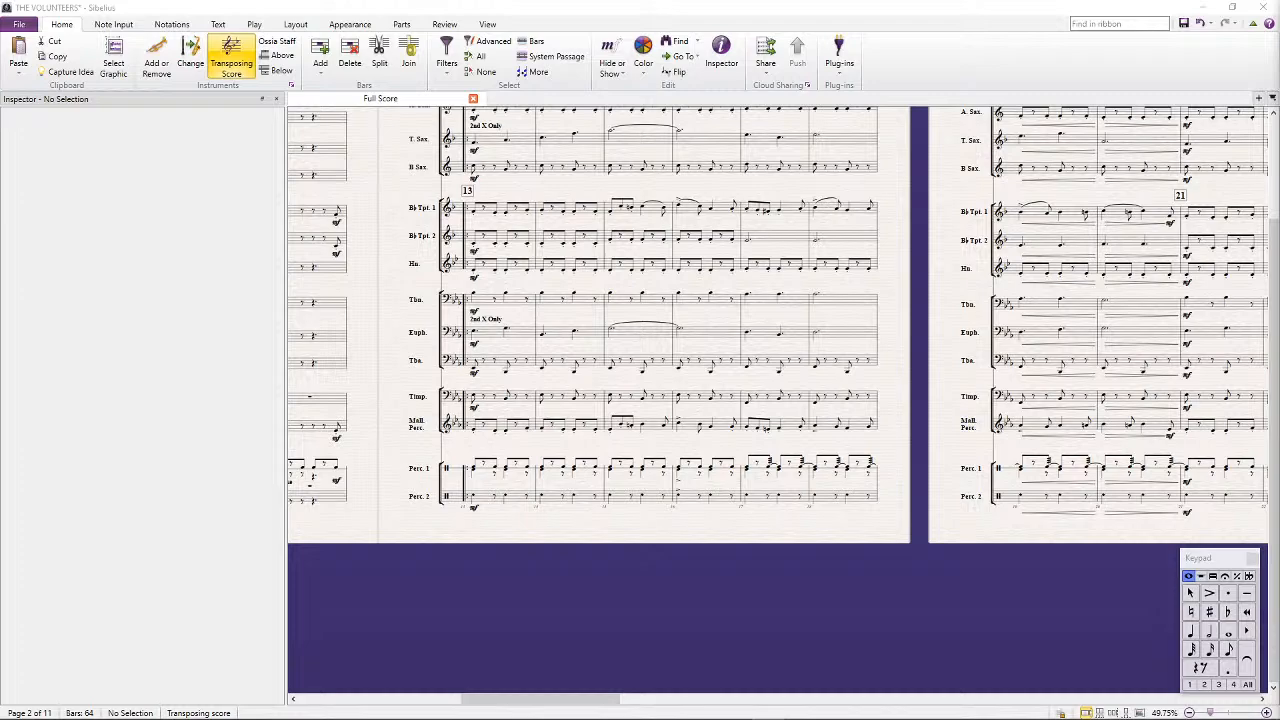
# Copy the ff dynamic to Percussion 1 and Percussion 2 at beat 1 of bar 25
pyautogui.moveTo(571, 603); pyautogui.dragTo(964, 552)
pyautogui.moveTo(618, 549); pyautogui.dragTo(433, 497)
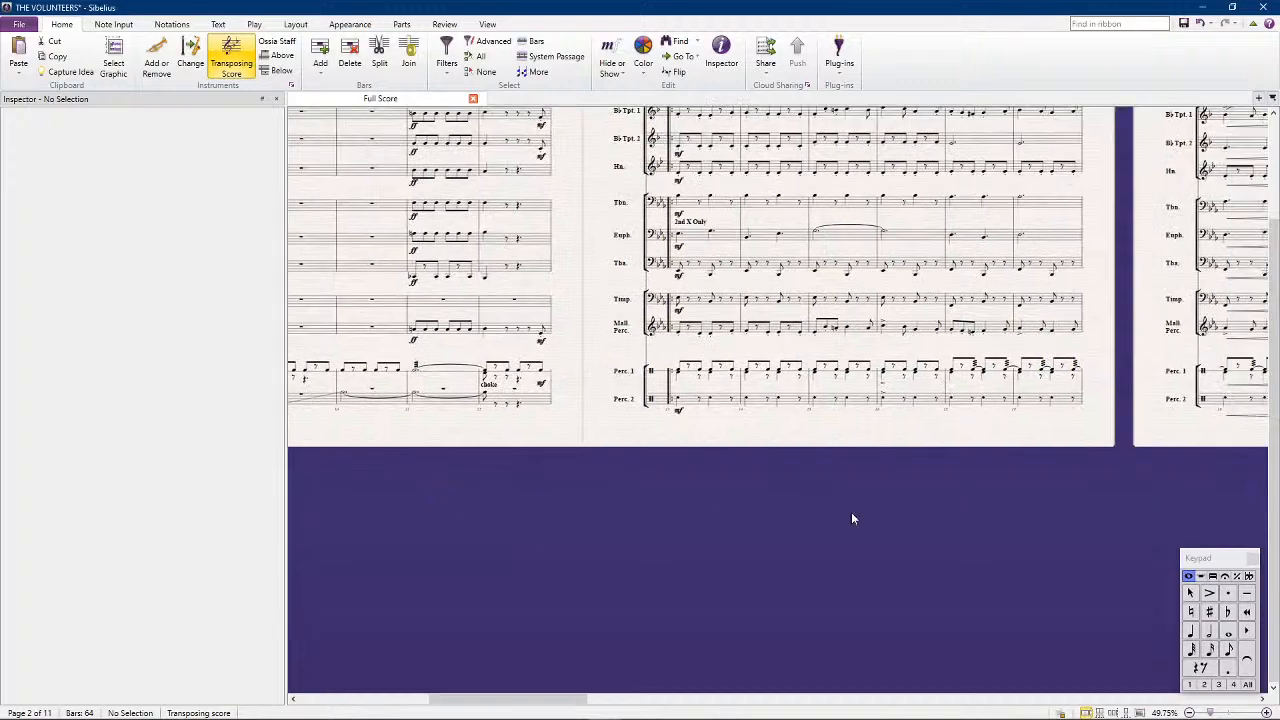
pyautogui.moveTo(962, 518); pyautogui.dragTo(439, 522)
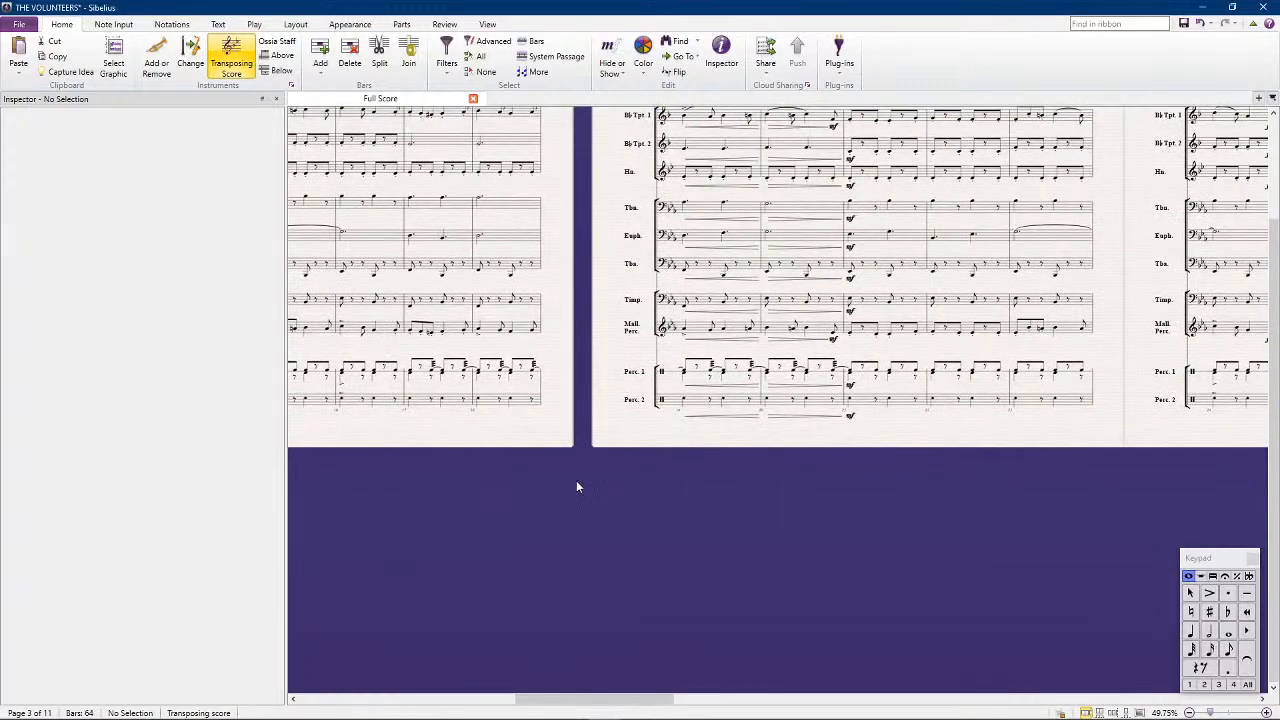
pyautogui.moveTo(576, 481); pyautogui.dragTo(385, 483)
pyautogui.moveTo(868, 510); pyautogui.dragTo(403, 510)
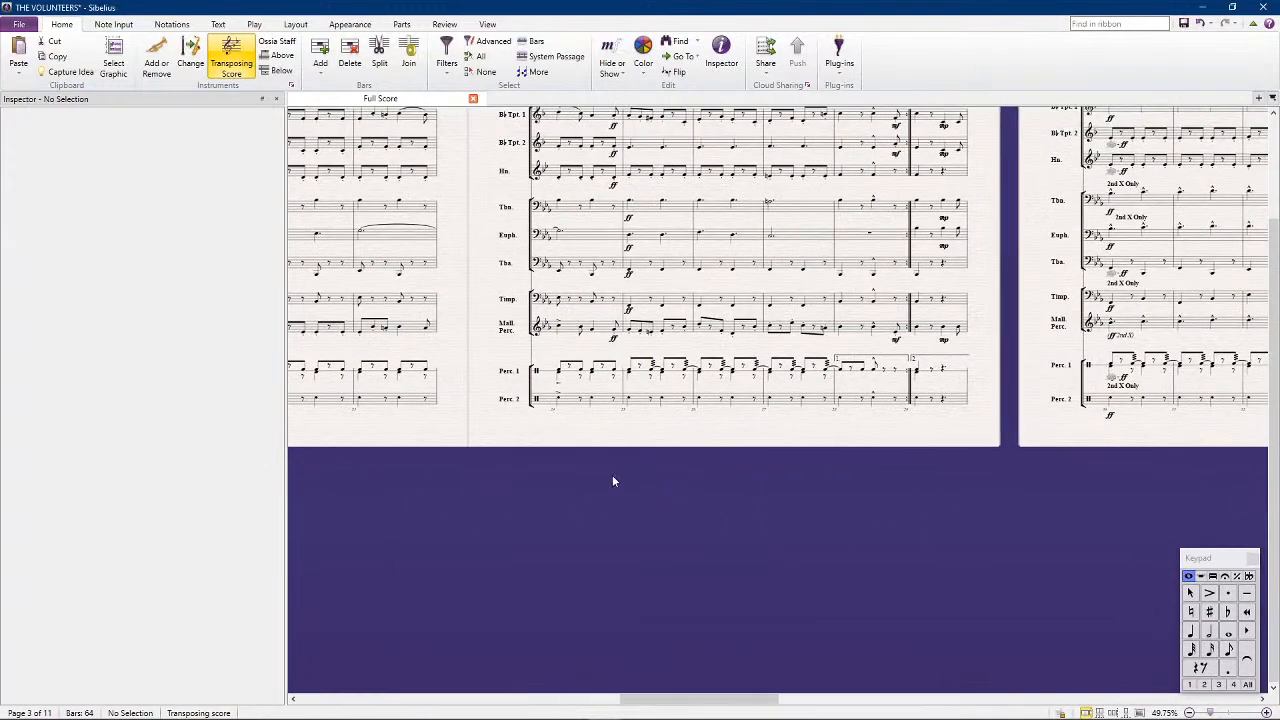
pyautogui.moveTo(611, 477); pyautogui.dragTo(763, 481)
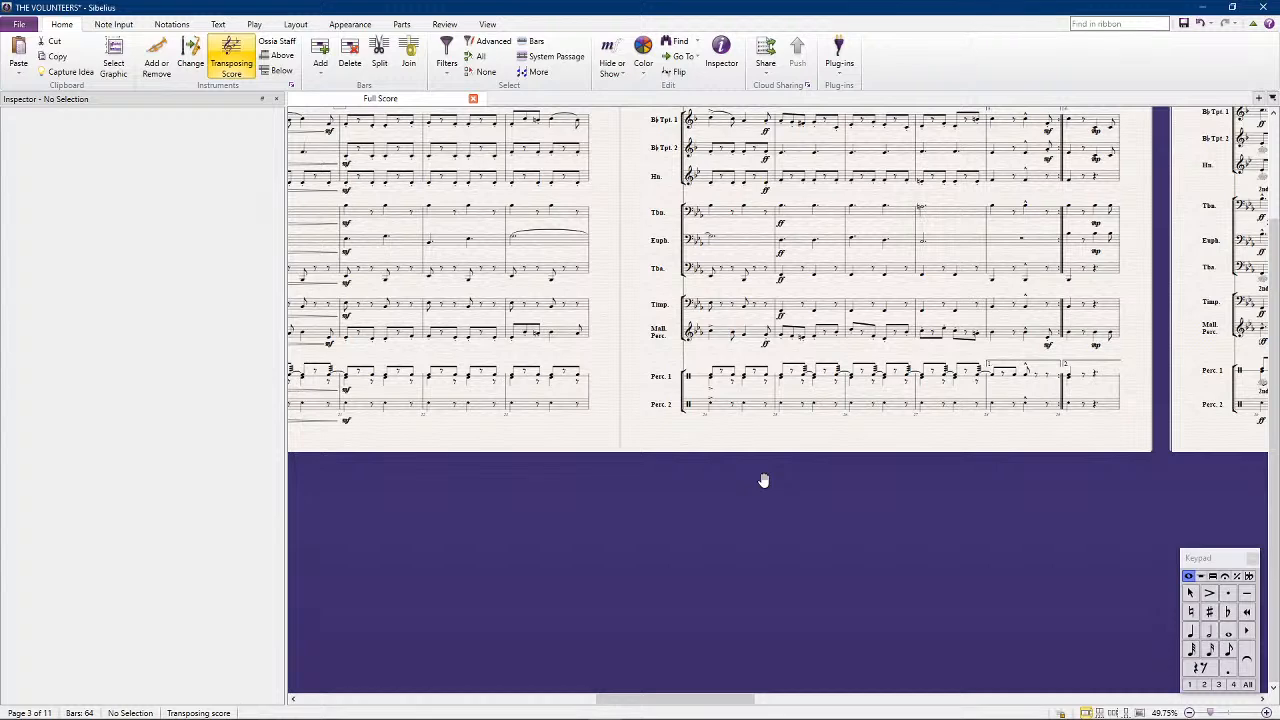
pyautogui.click(766, 346)
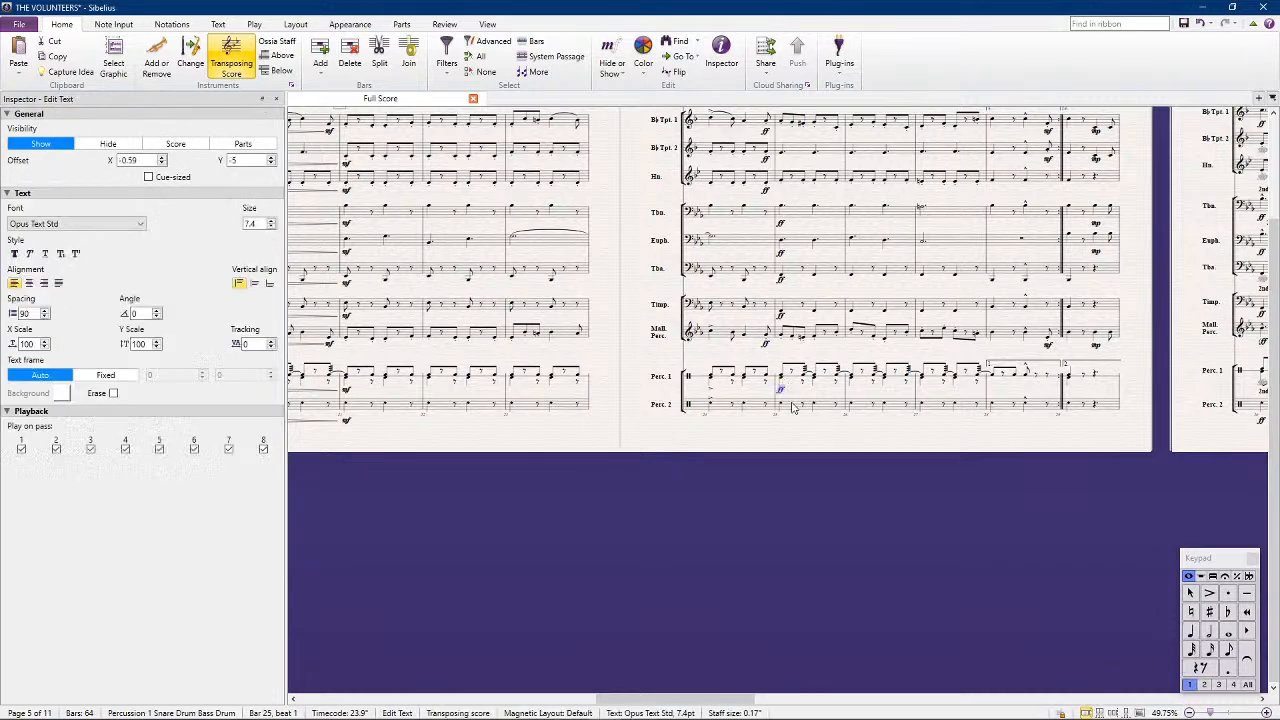
pyautogui.click(783, 400)
pyautogui.write('ff')
pyautogui.click(781, 390)
pyautogui.click(1247, 686)
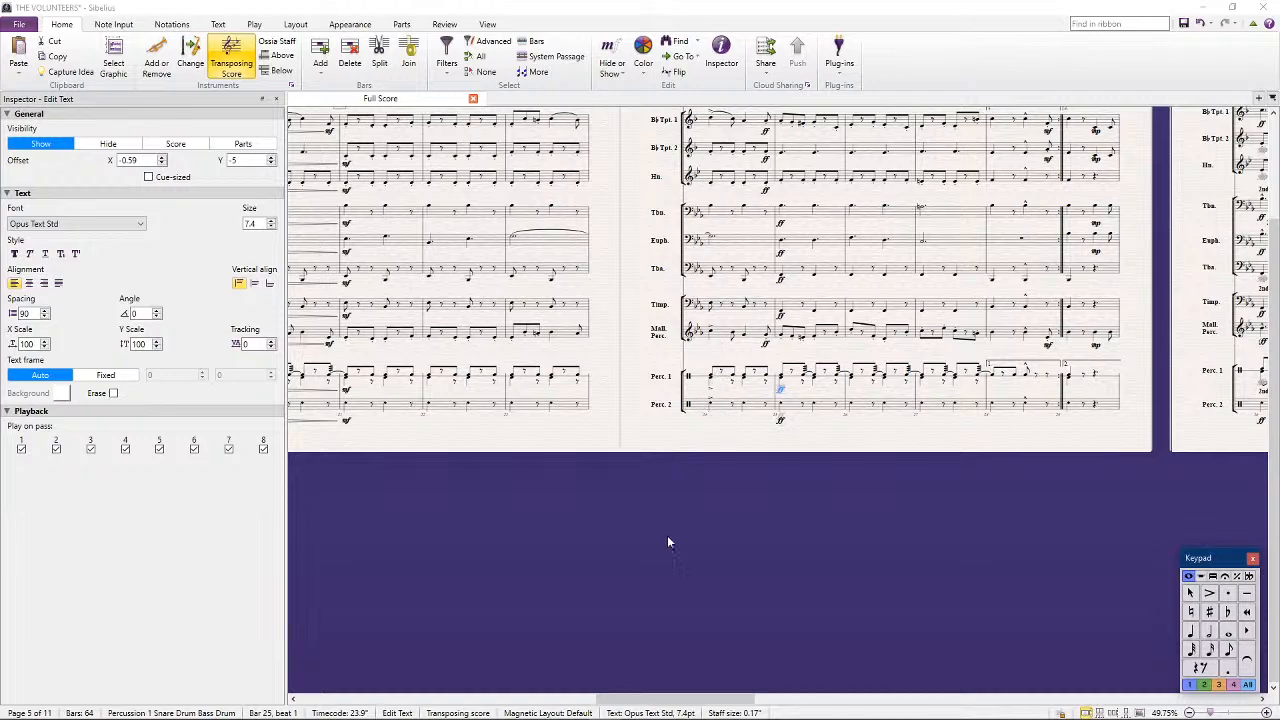
pyautogui.click(654, 510)
# Play the score back from bar 13 into the first ending, following the percussion parts, and stop playback
pyautogui.moveTo(534, 440); pyautogui.dragTo(863, 472)
pyautogui.hscroll(-5, 460, 495)
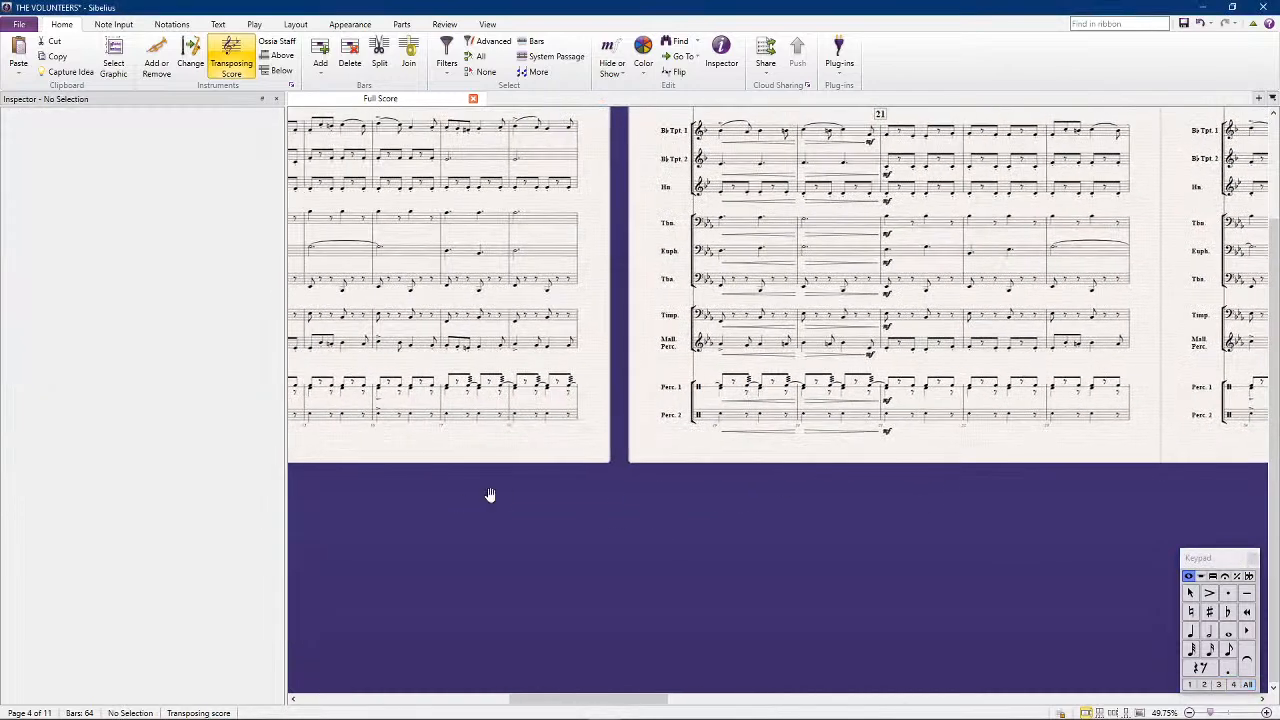
pyautogui.click(632, 428)
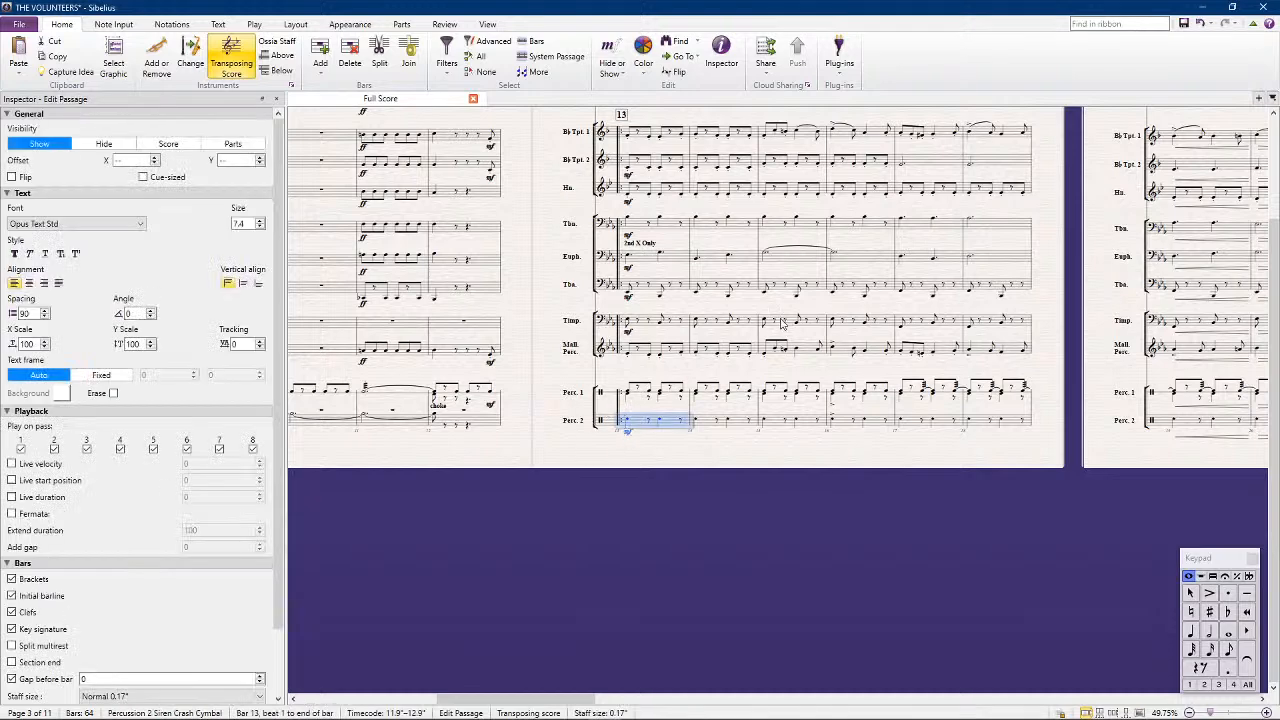
pyautogui.click(812, 516)
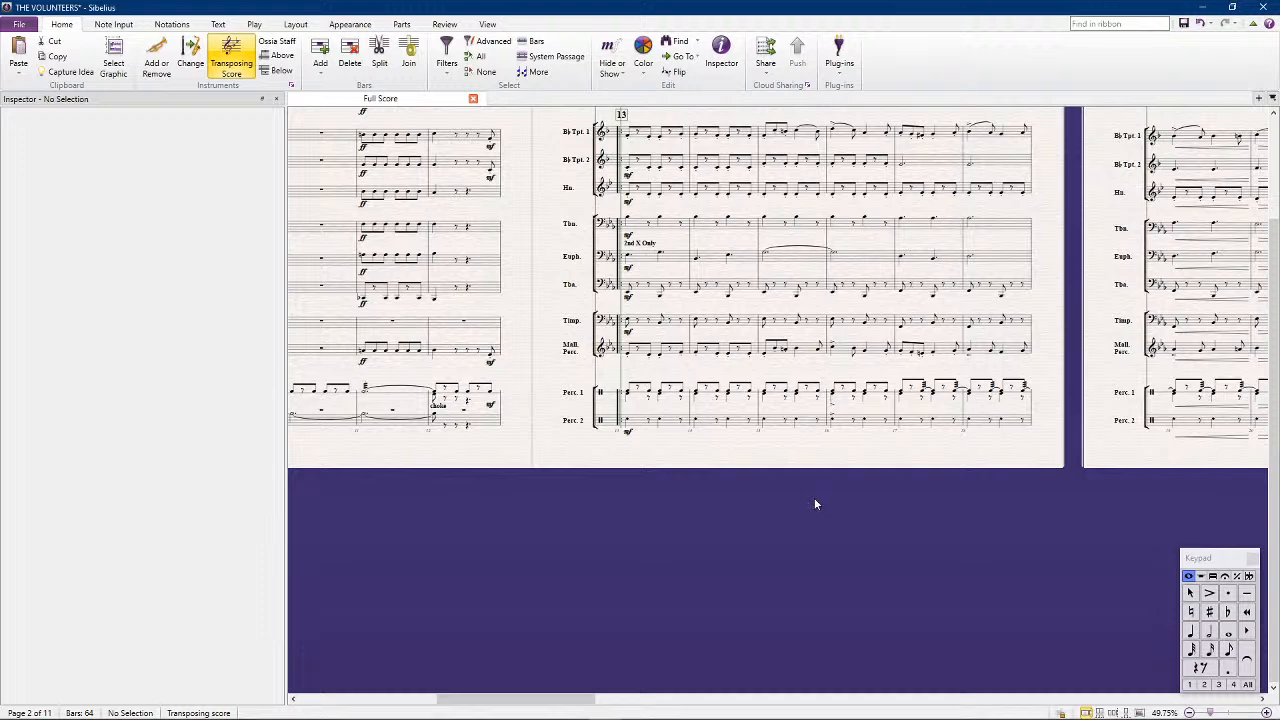
pyautogui.press('space')
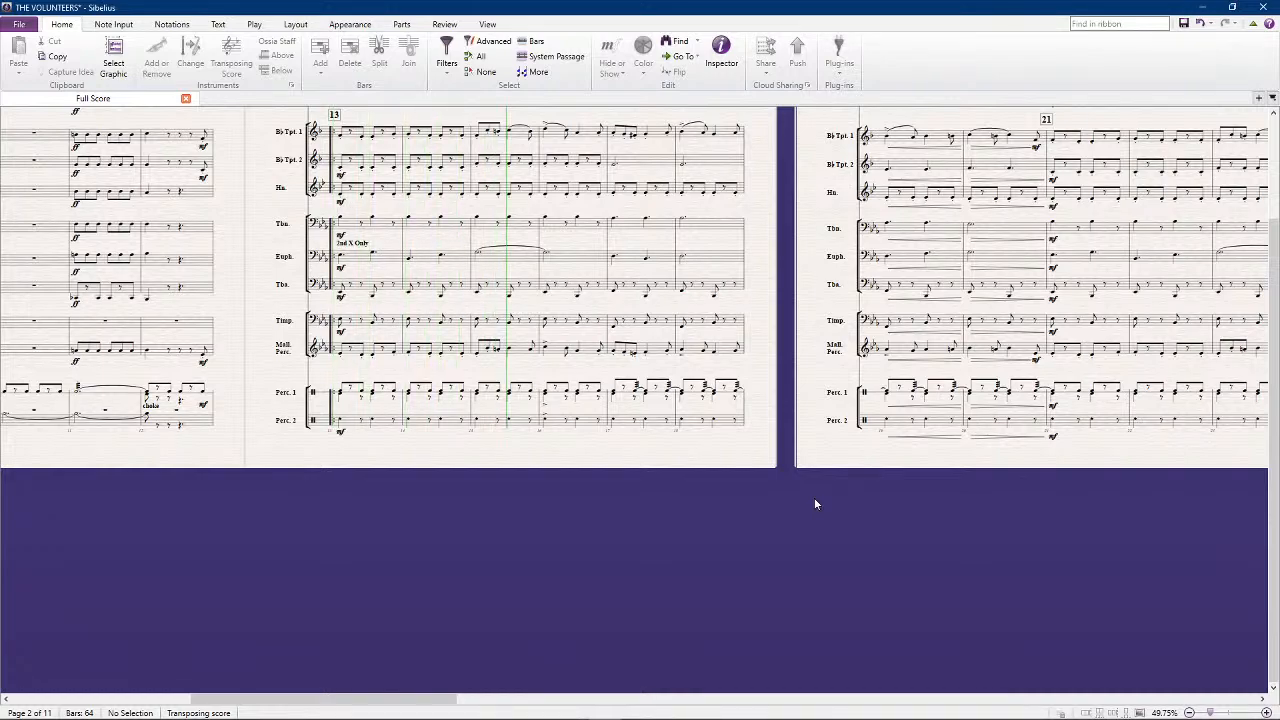
pyautogui.scroll(3, 815, 504)
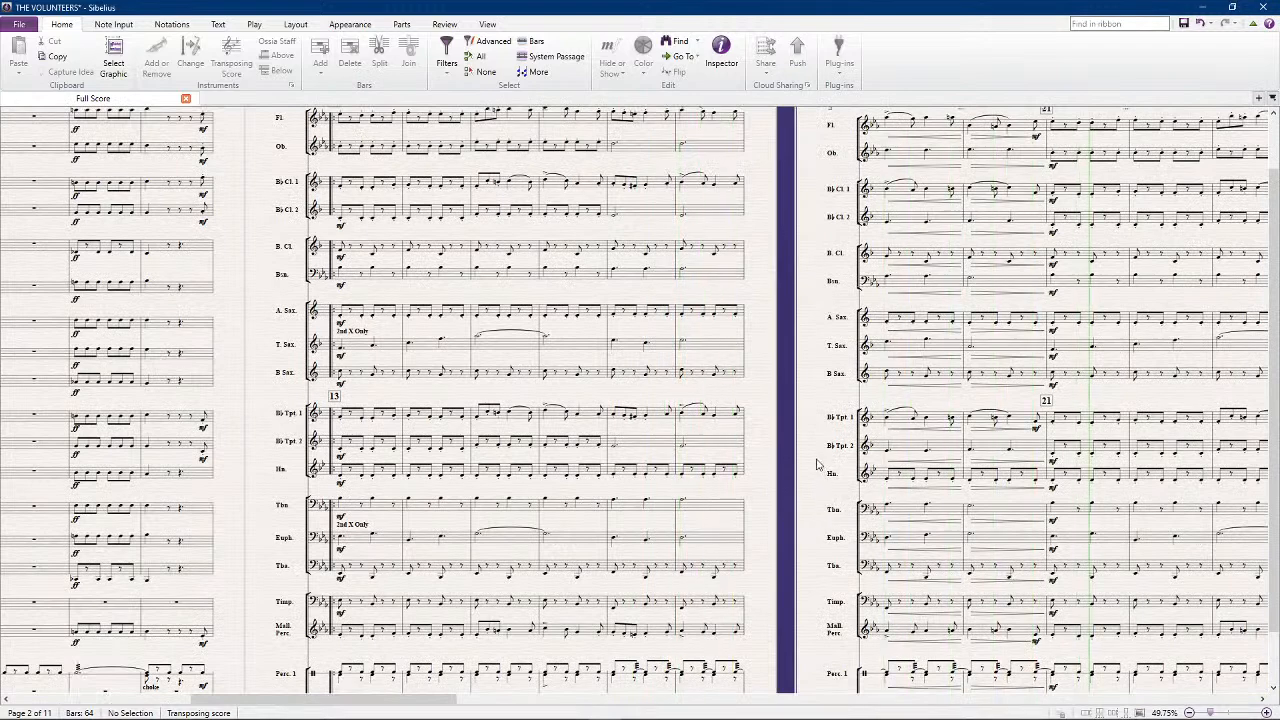
pyautogui.scroll(-1, 804, 520)
pyautogui.scroll(1, 803, 521)
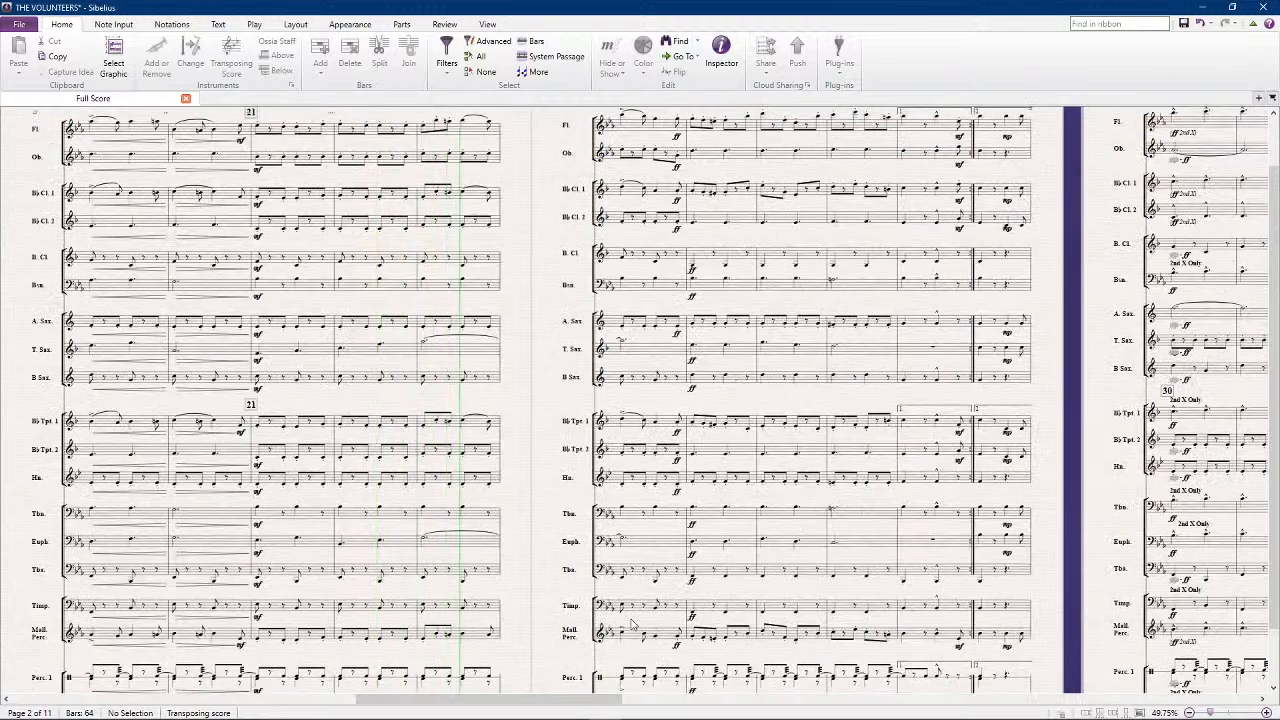
pyautogui.moveTo(525, 624); pyautogui.dragTo(537, 536)
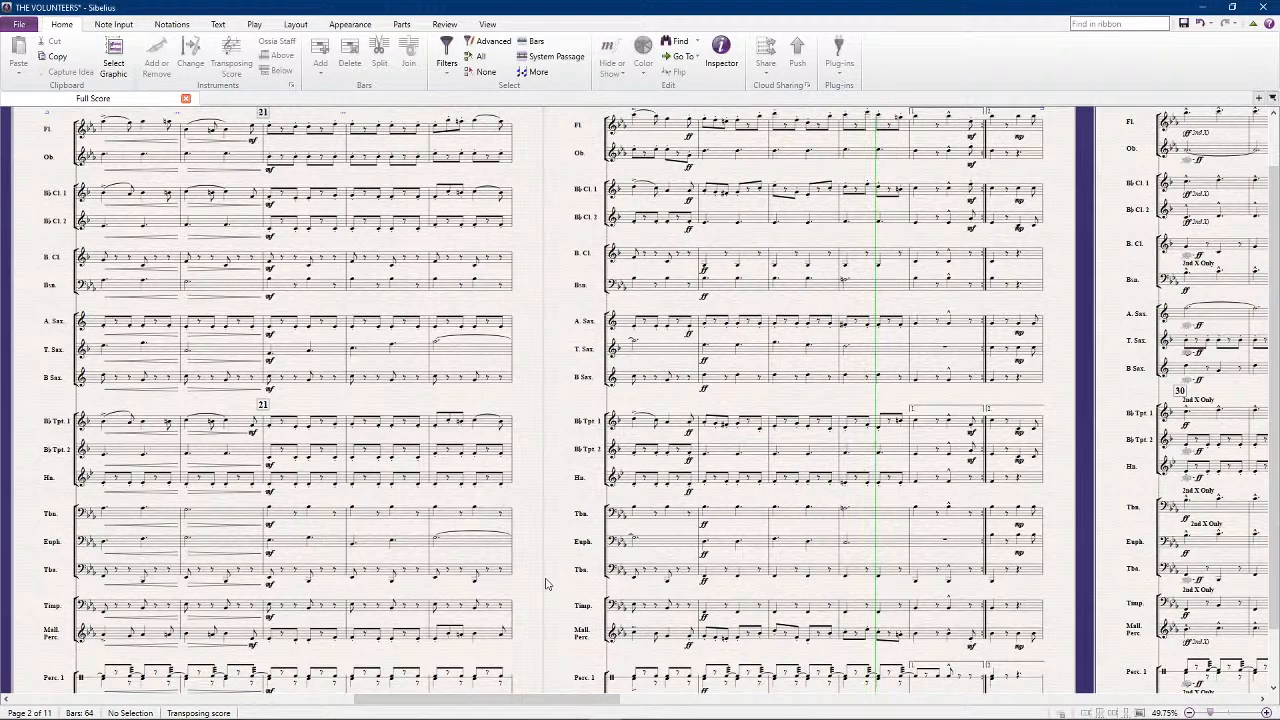
pyautogui.press('space')
pyautogui.scroll(-1, 663, 553)
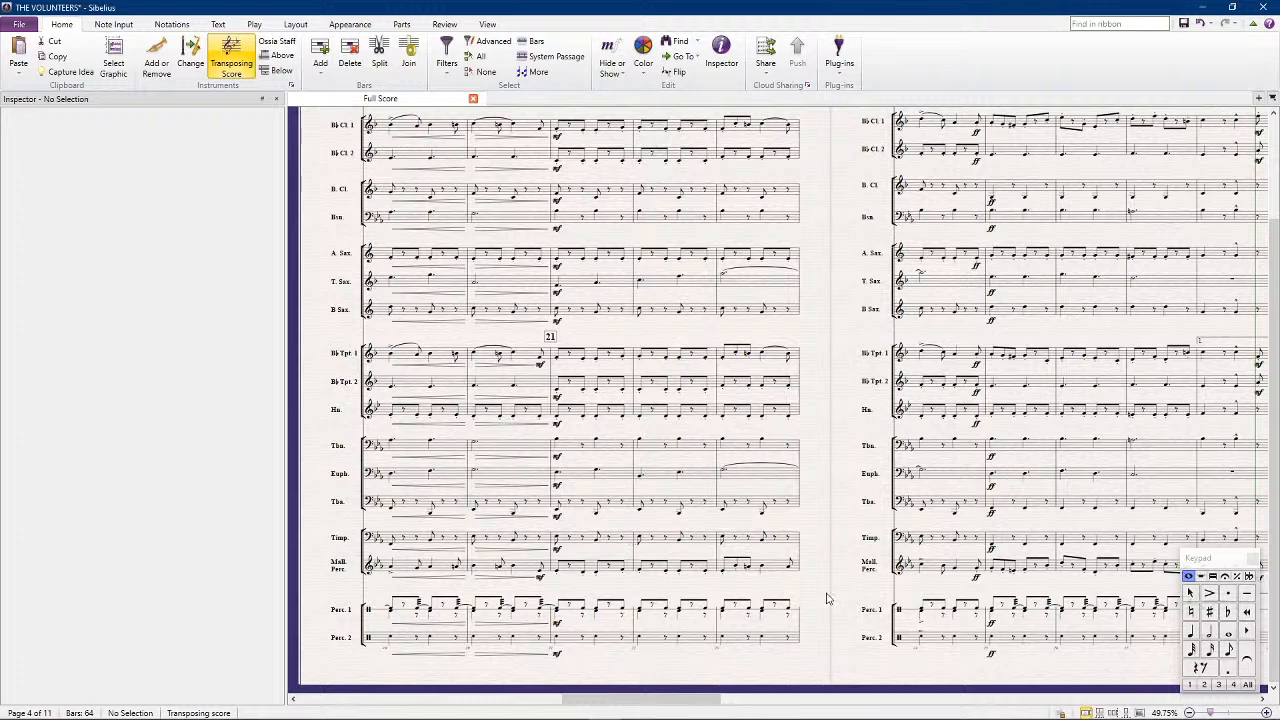
# Check Percussion 1 and 2 in bars 16 to 24, play the passage back and stop after bar 24
pyautogui.moveTo(829, 600); pyautogui.dragTo(748, 517)
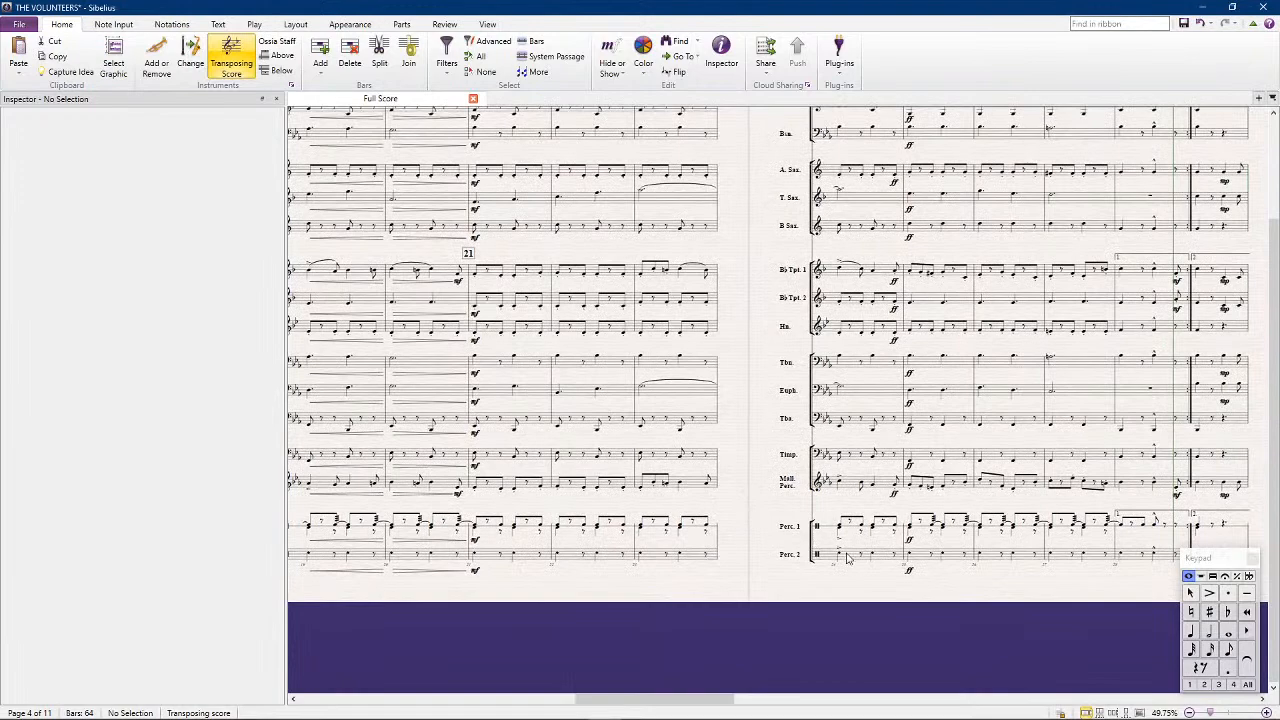
pyautogui.click(849, 555)
pyautogui.hscroll(-5, 552, 647)
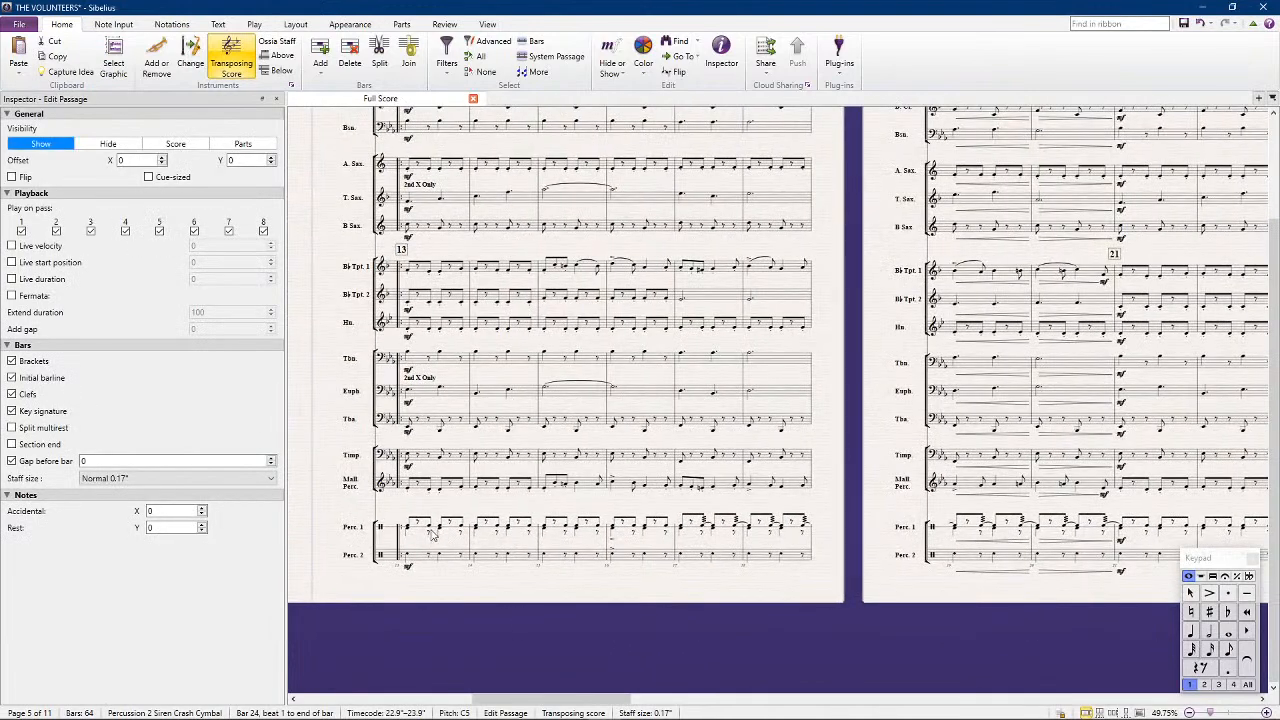
pyautogui.keyDown('shift'); pyautogui.click(613, 534); pyautogui.keyUp('shift')
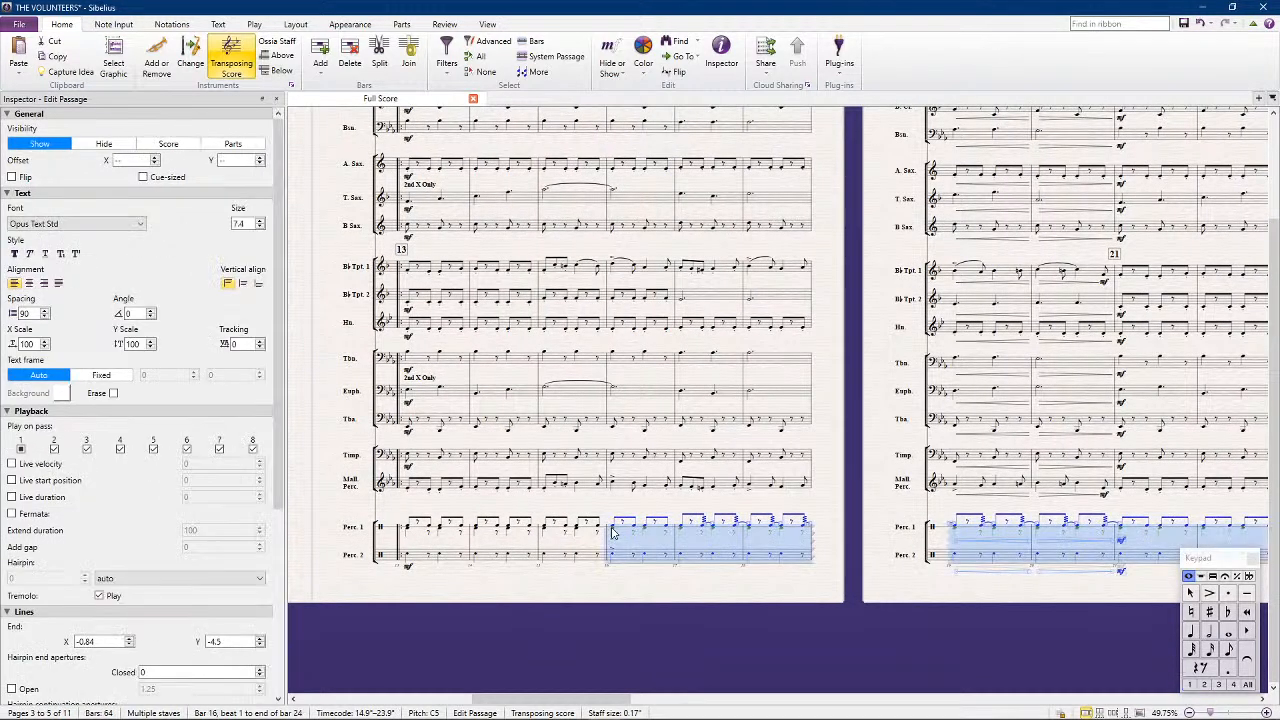
pyautogui.click(586, 620)
pyautogui.press('space')
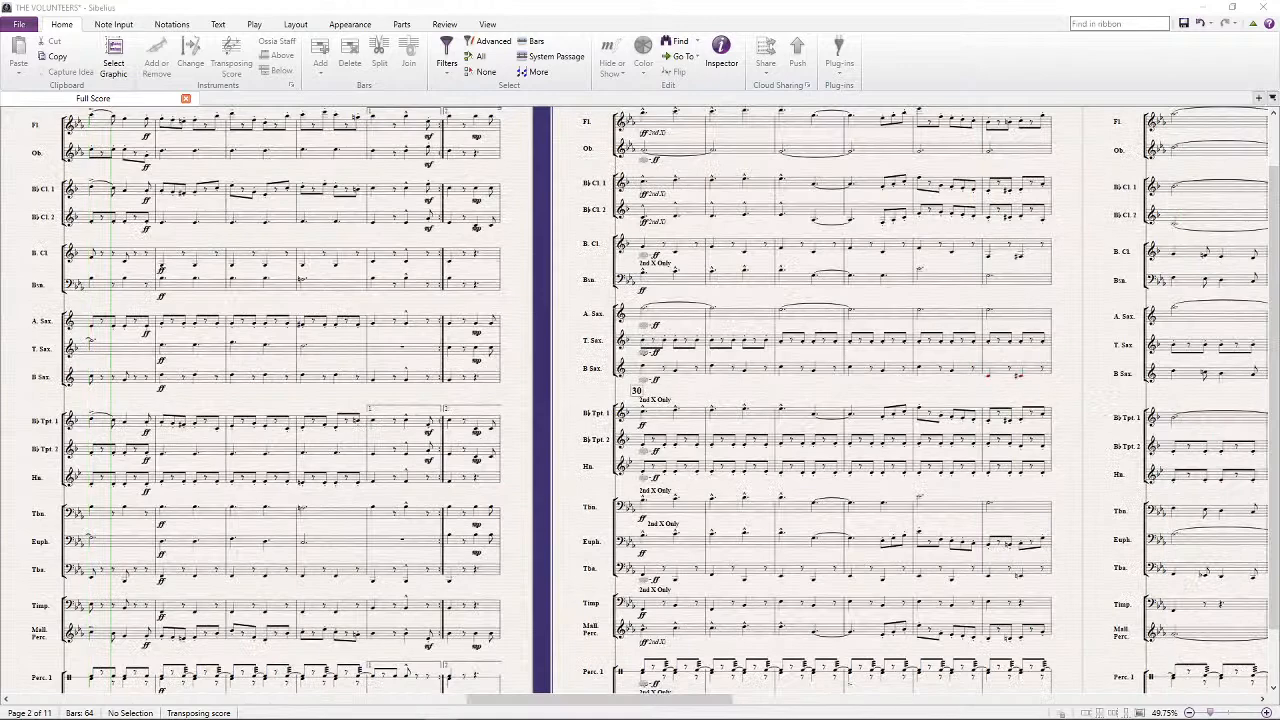
pyautogui.press('space')
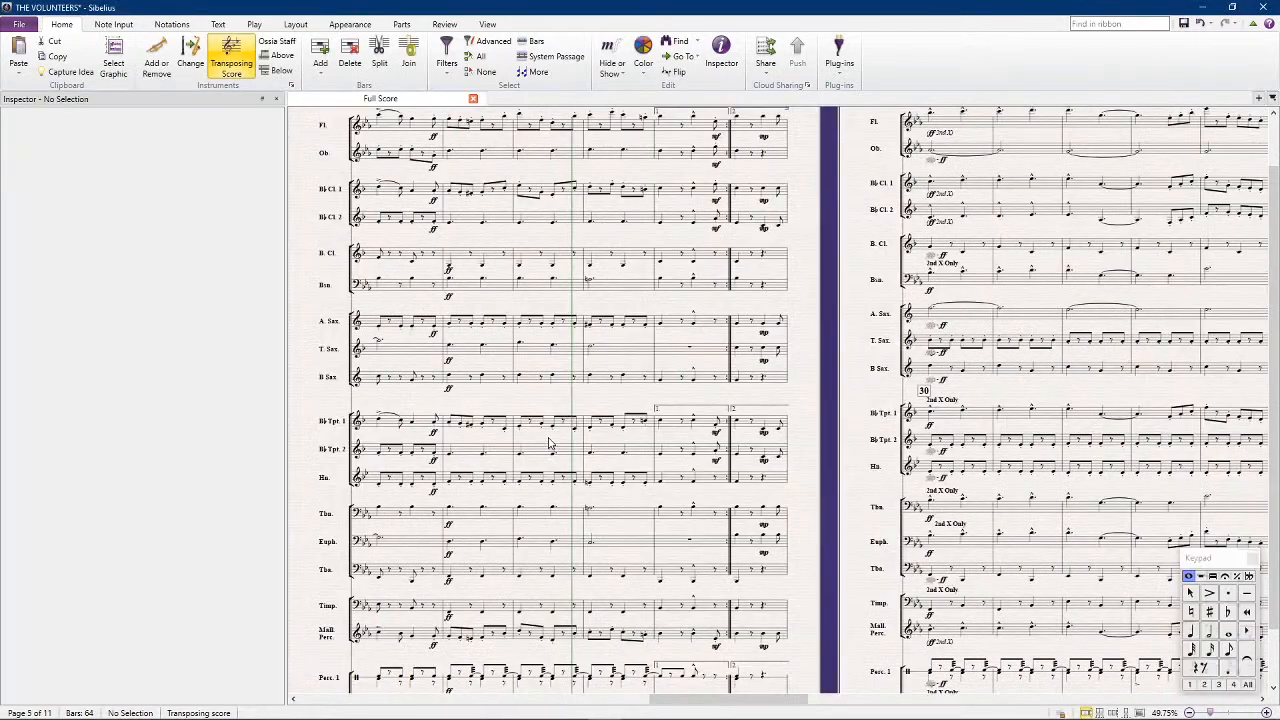
# Undo the last three edits and clear the selection
pyautogui.moveTo(814, 352); pyautogui.dragTo(1270, 318)
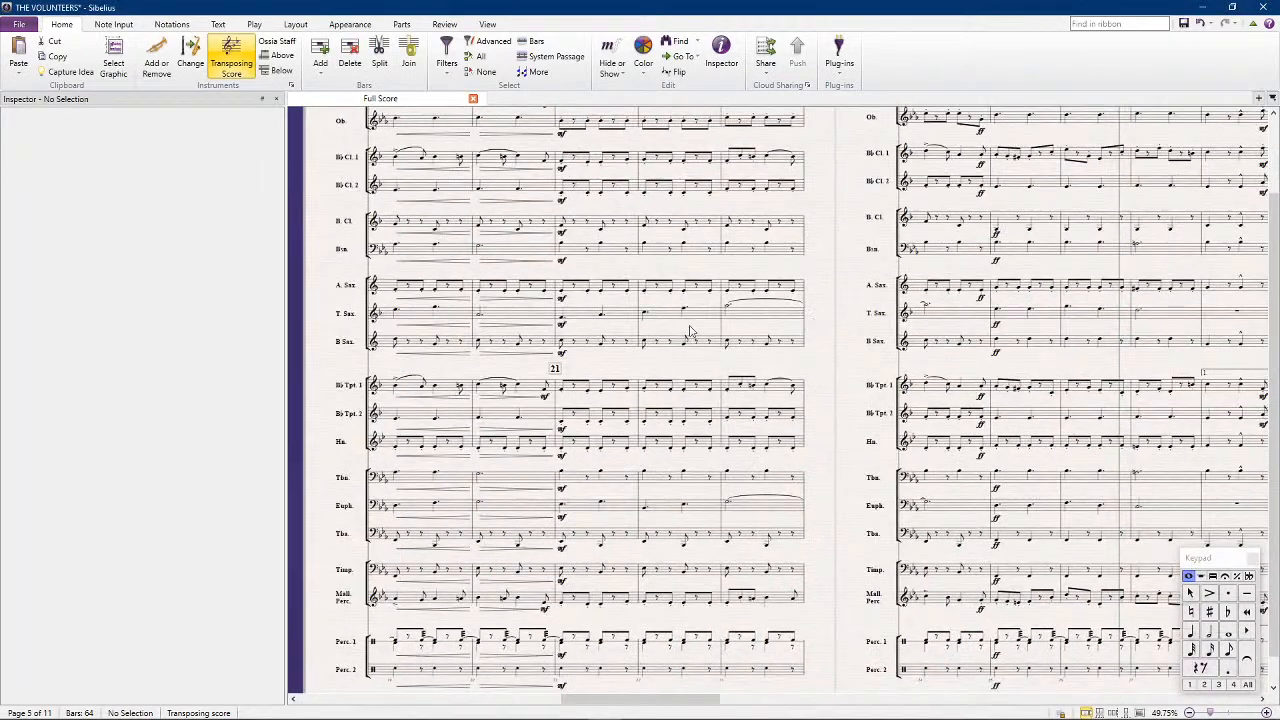
pyautogui.hotkey('ctrl', 'z')
pyautogui.hotkey('ctrl', 'z')
pyautogui.hotkey('ctrl', 'z')
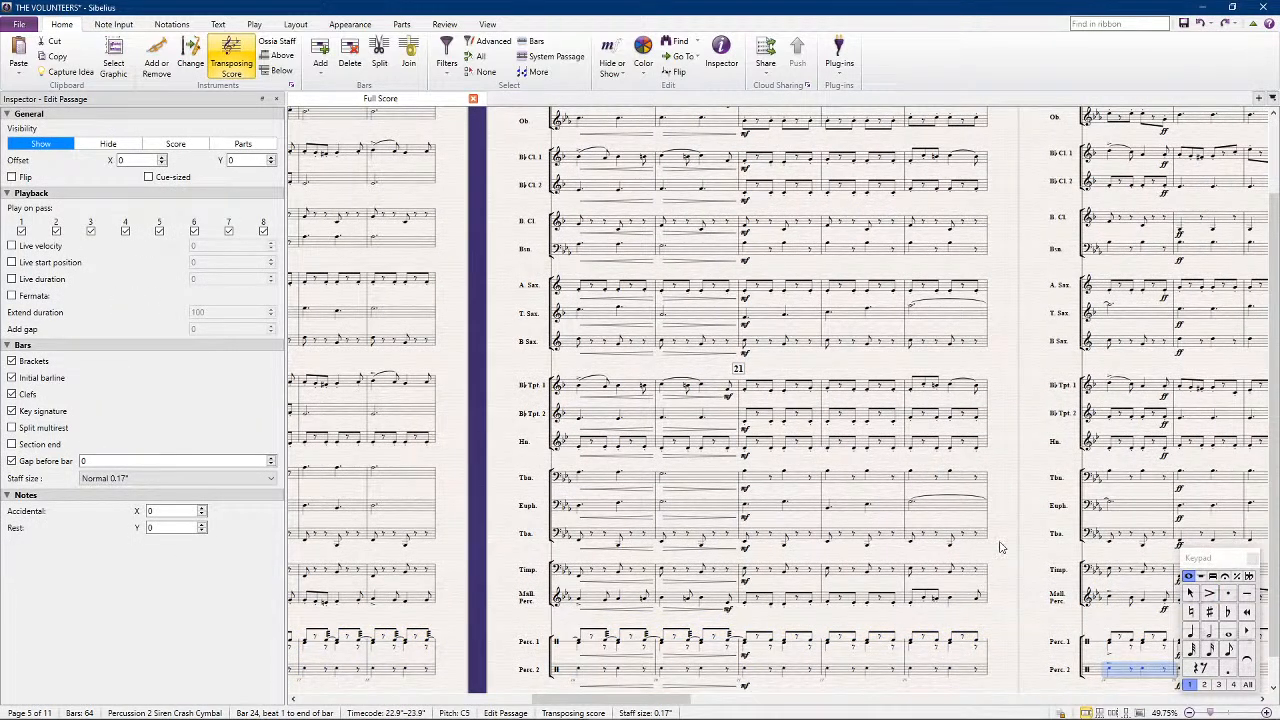
pyautogui.press('Escape')
# Look over the timpani, mallet and percussion staves from bar 13 through the still empty bars after bar 37
pyautogui.moveTo(1020, 622); pyautogui.dragTo(935, 392)
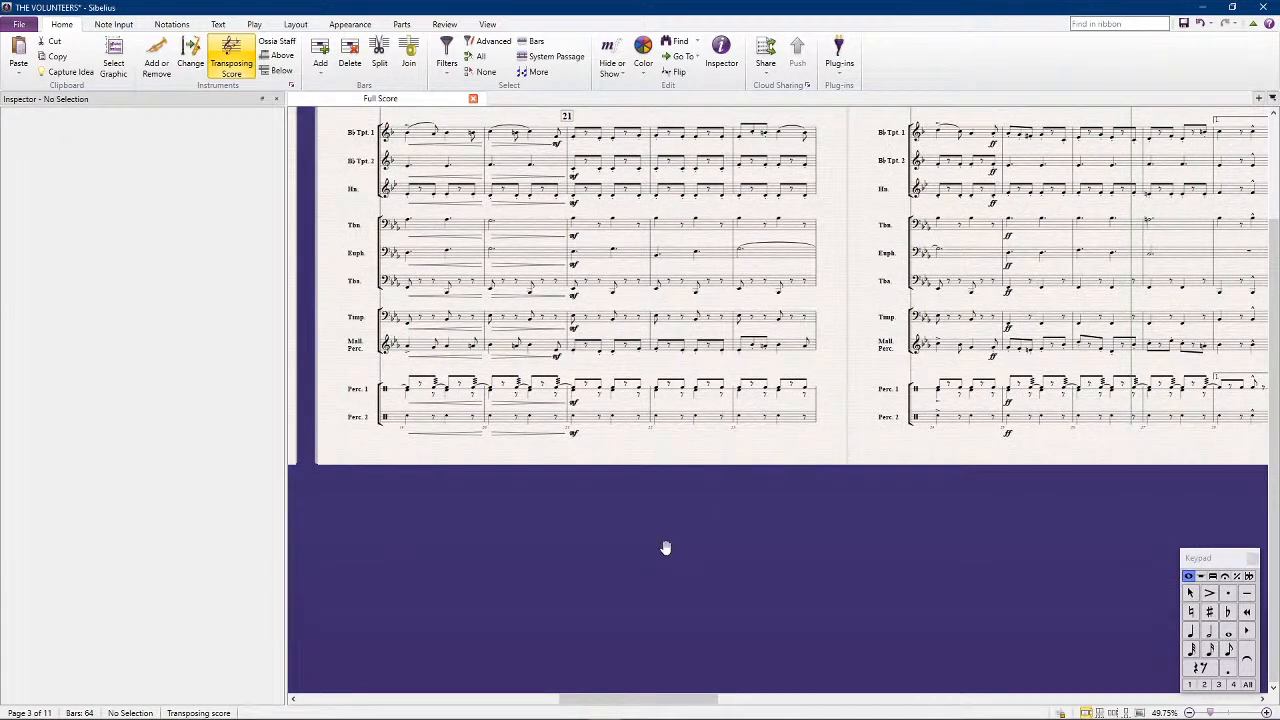
pyautogui.moveTo(529, 532); pyautogui.dragTo(905, 519)
pyautogui.moveTo(410, 467); pyautogui.dragTo(629, 457)
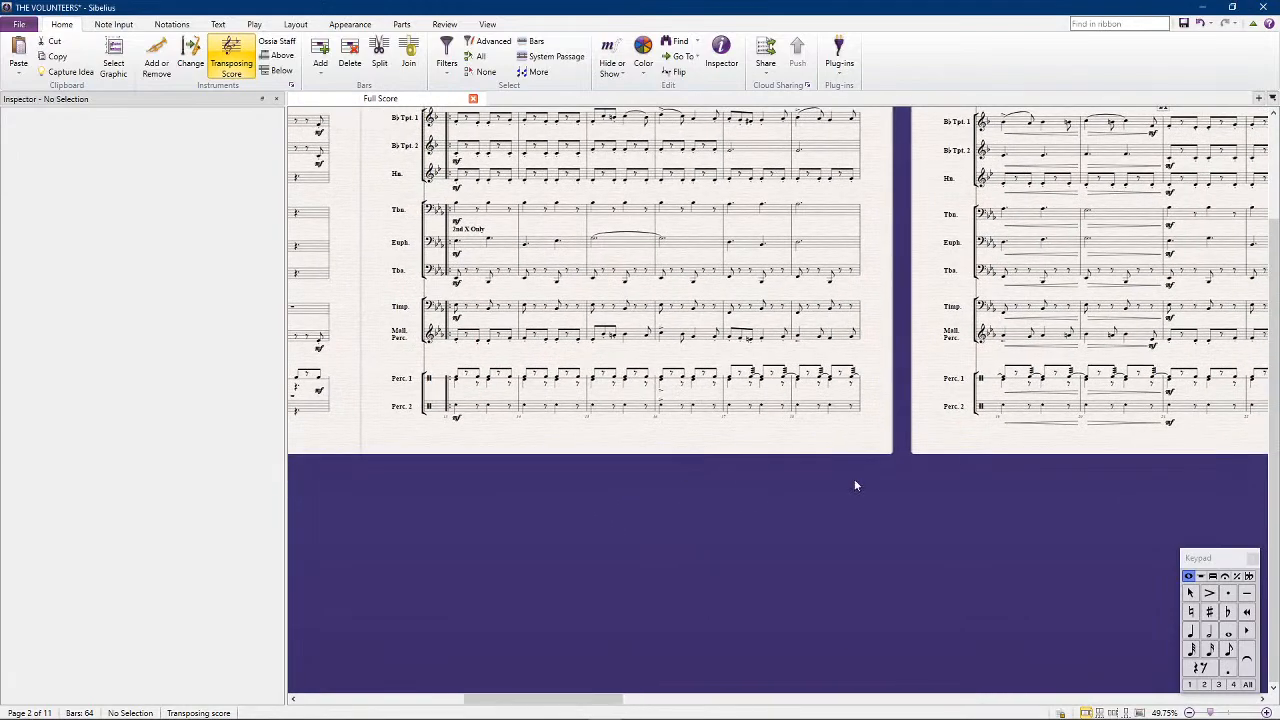
pyautogui.moveTo(1134, 514); pyautogui.dragTo(503, 474)
pyautogui.moveTo(1074, 491); pyautogui.dragTo(531, 492)
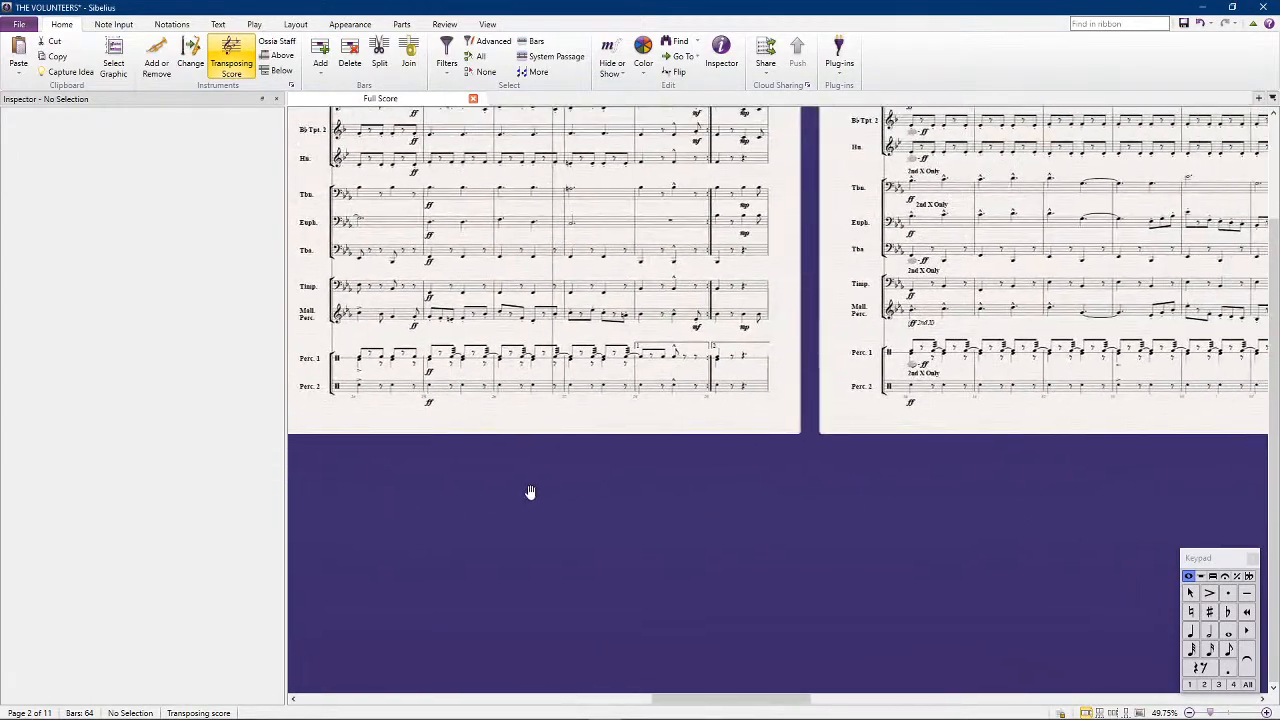
pyautogui.moveTo(1083, 437); pyautogui.dragTo(566, 437)
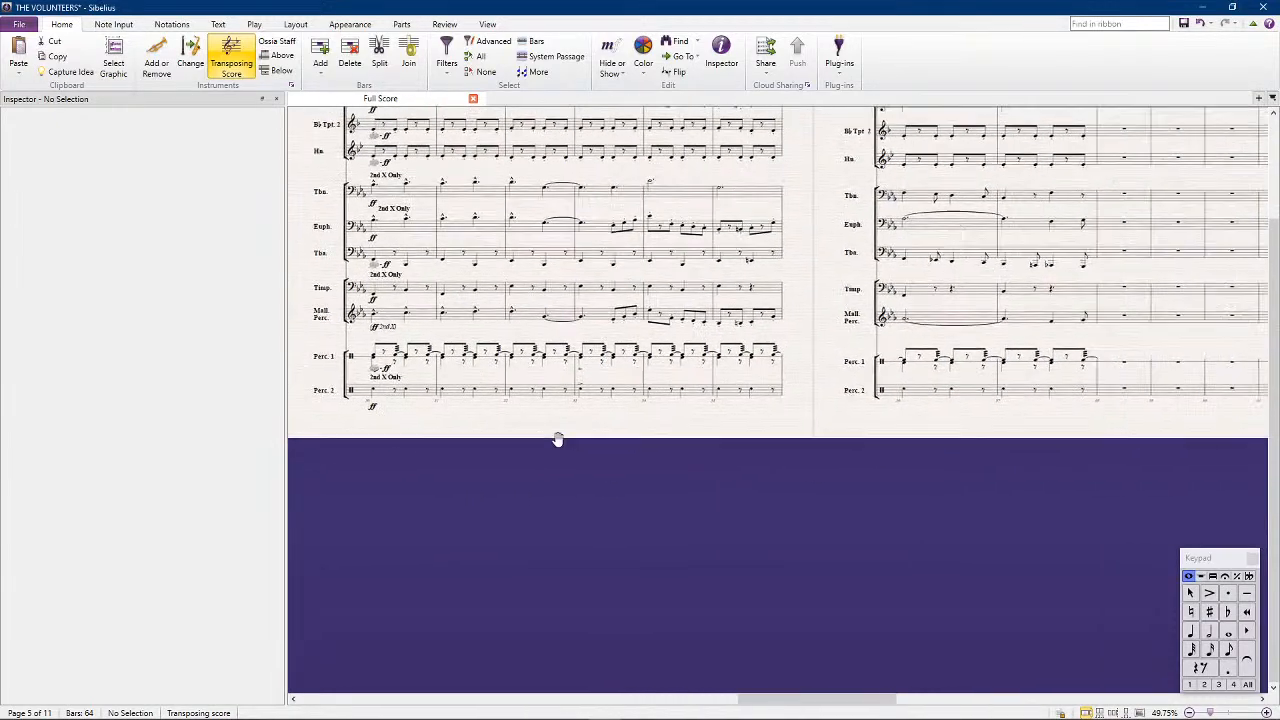
pyautogui.moveTo(1097, 443); pyautogui.dragTo(971, 443)
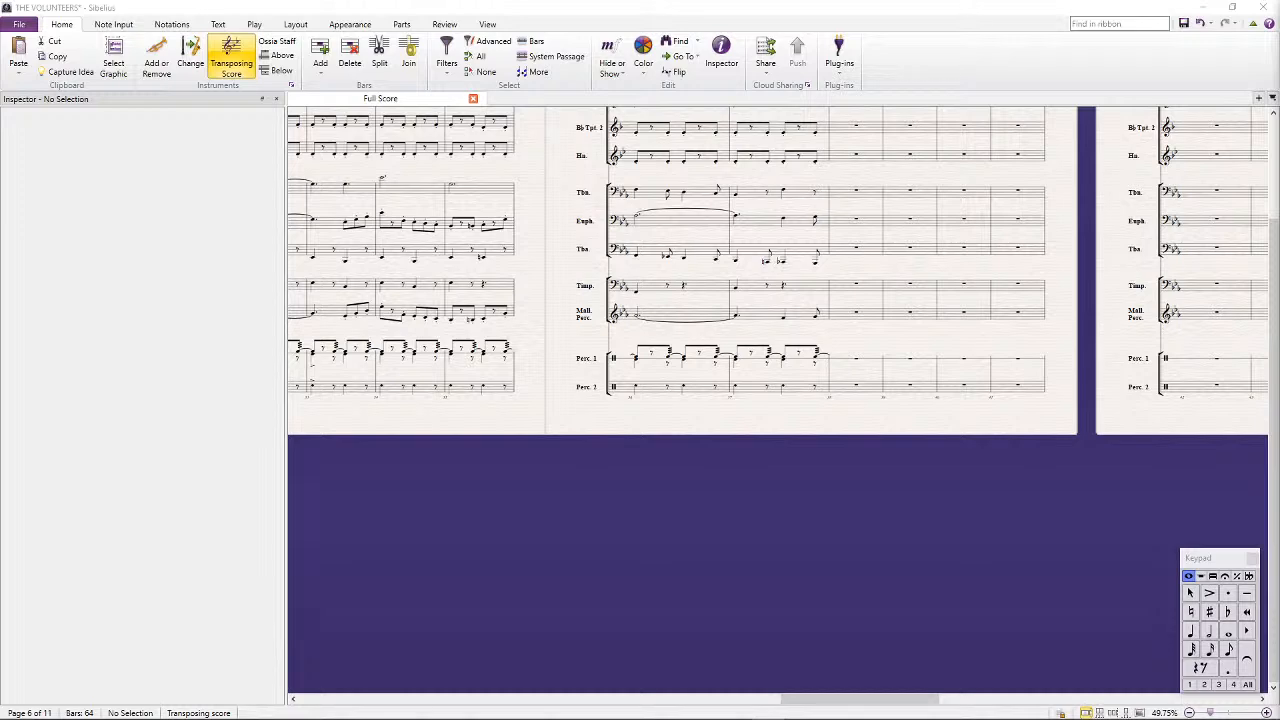
# Examine the woodwind staves from bar 30 at 99.75% zoom
pyautogui.scroll(5, 750, 390)
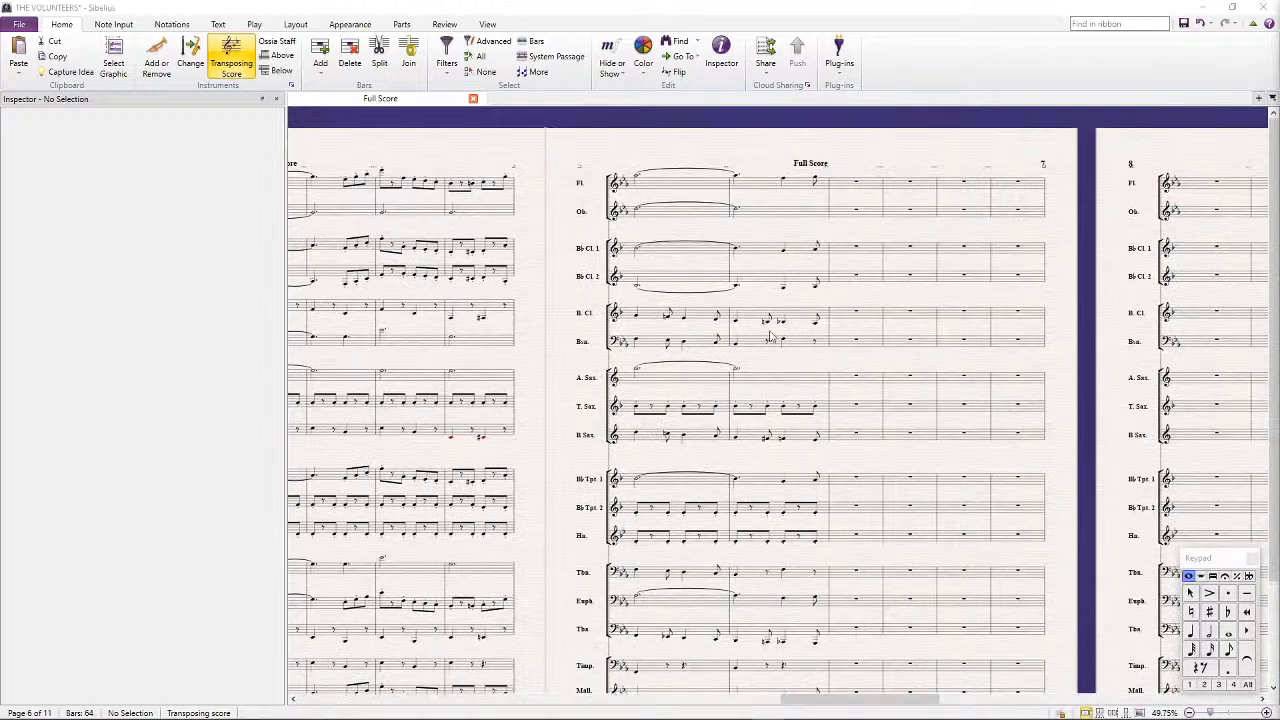
pyautogui.moveTo(438, 145); pyautogui.dragTo(765, 184)
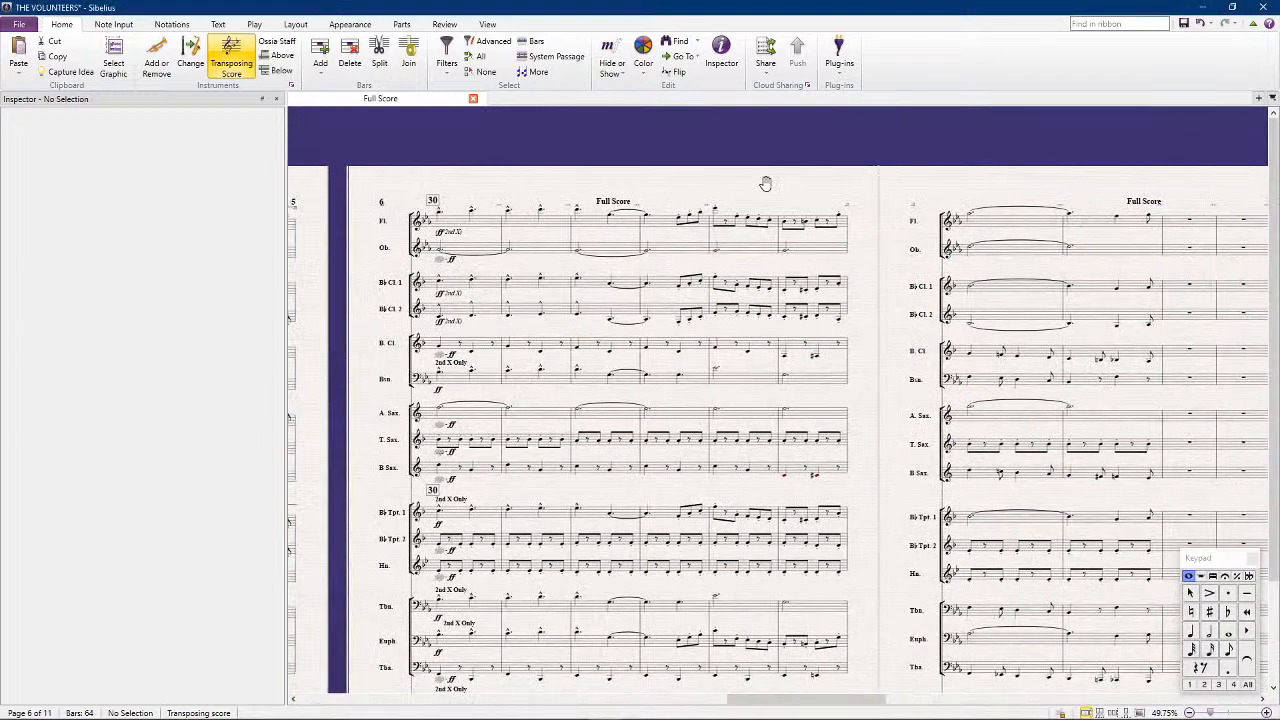
pyautogui.keyDown('ctrl'); pyautogui.scroll(3, 704, 296); pyautogui.keyUp('ctrl')
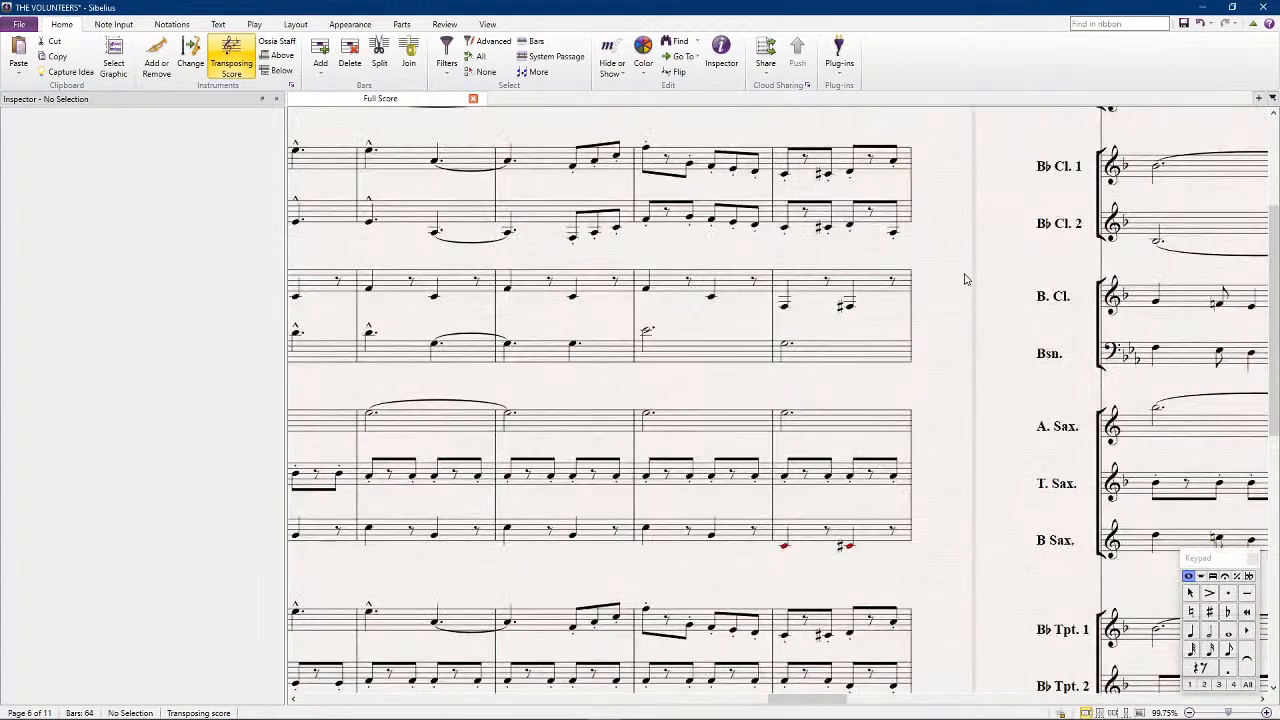
pyautogui.scroll(3, 962, 280)
pyautogui.moveTo(603, 176); pyautogui.dragTo(982, 209)
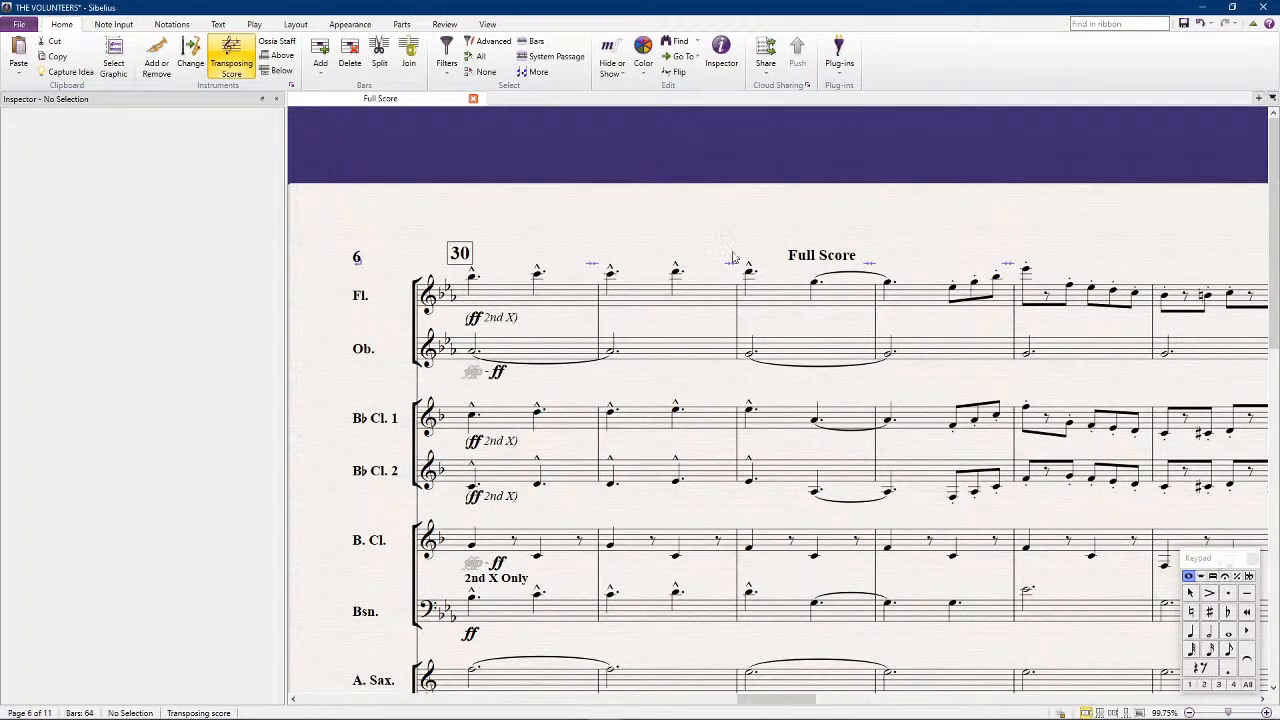
# Copy the flute phrase from bars 30 to 33 into bars 38 to 41 and delete the copied (ff 2nd X) marking
pyautogui.click(498, 289)
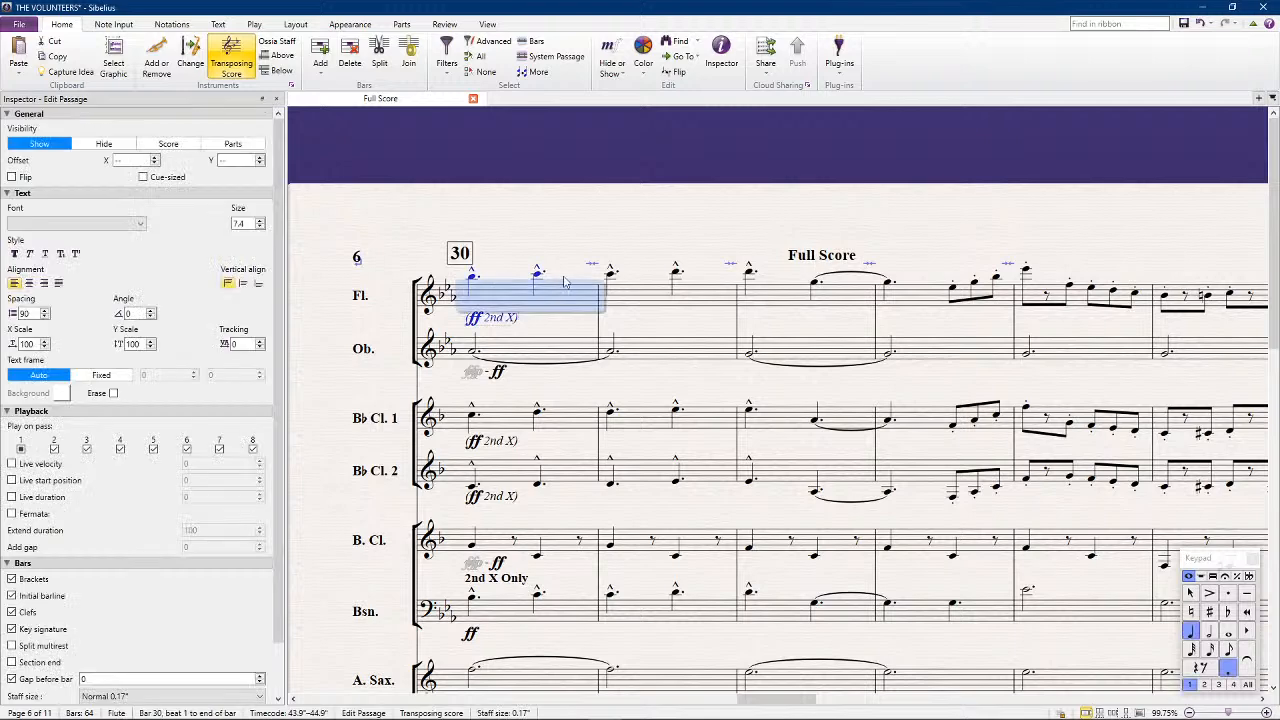
pyautogui.keyDown('shift'); pyautogui.click(924, 298); pyautogui.keyUp('shift')
pyautogui.hscroll(15, 915, 305)
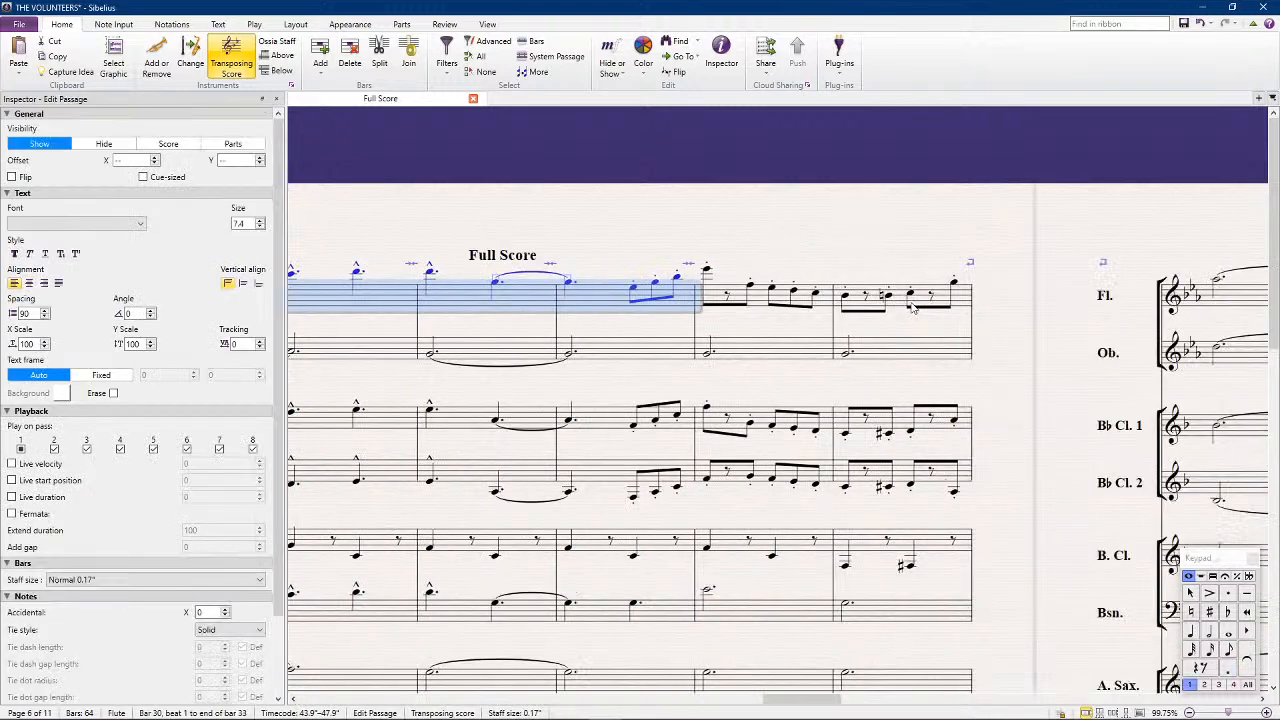
pyautogui.press('Escape')
pyautogui.hotkey('ctrl', 'v')
pyautogui.click(734, 298)
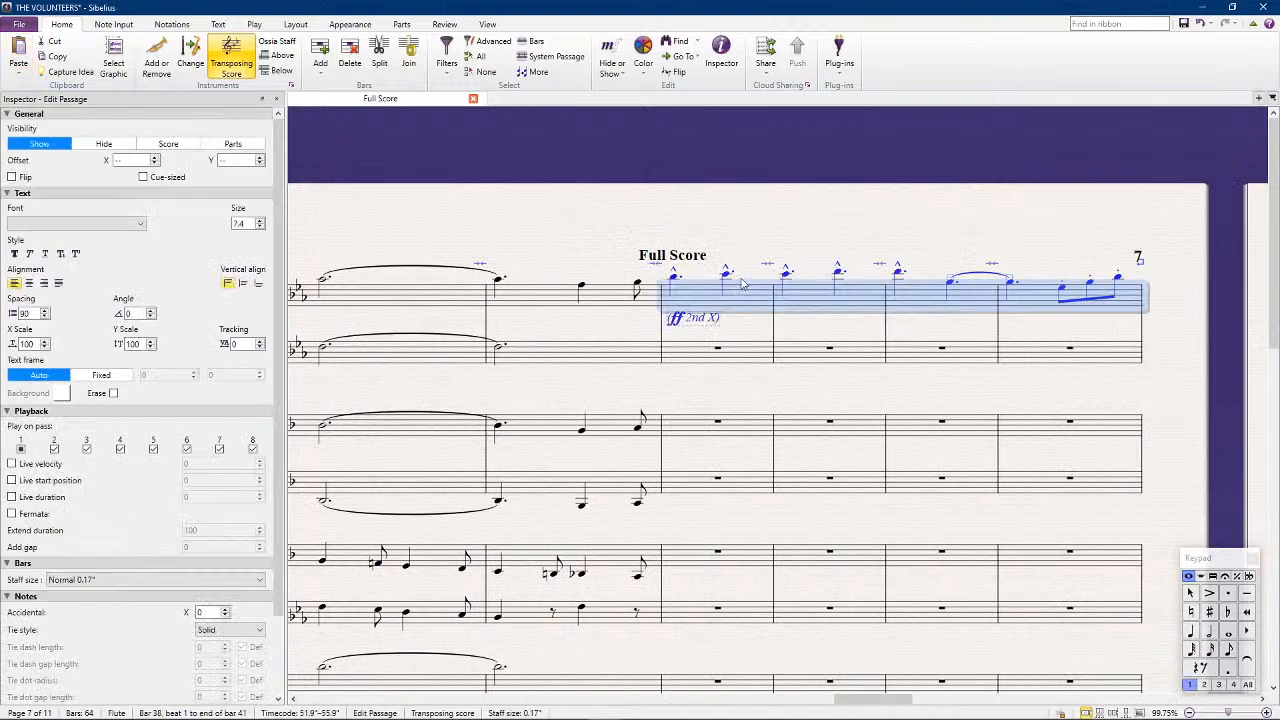
pyautogui.click(704, 318)
pyautogui.press('Delete')
# Set the flute's tied note across bars 40 and 41 to Eb5 and the eighth note that follows to D5
pyautogui.click(678, 285)
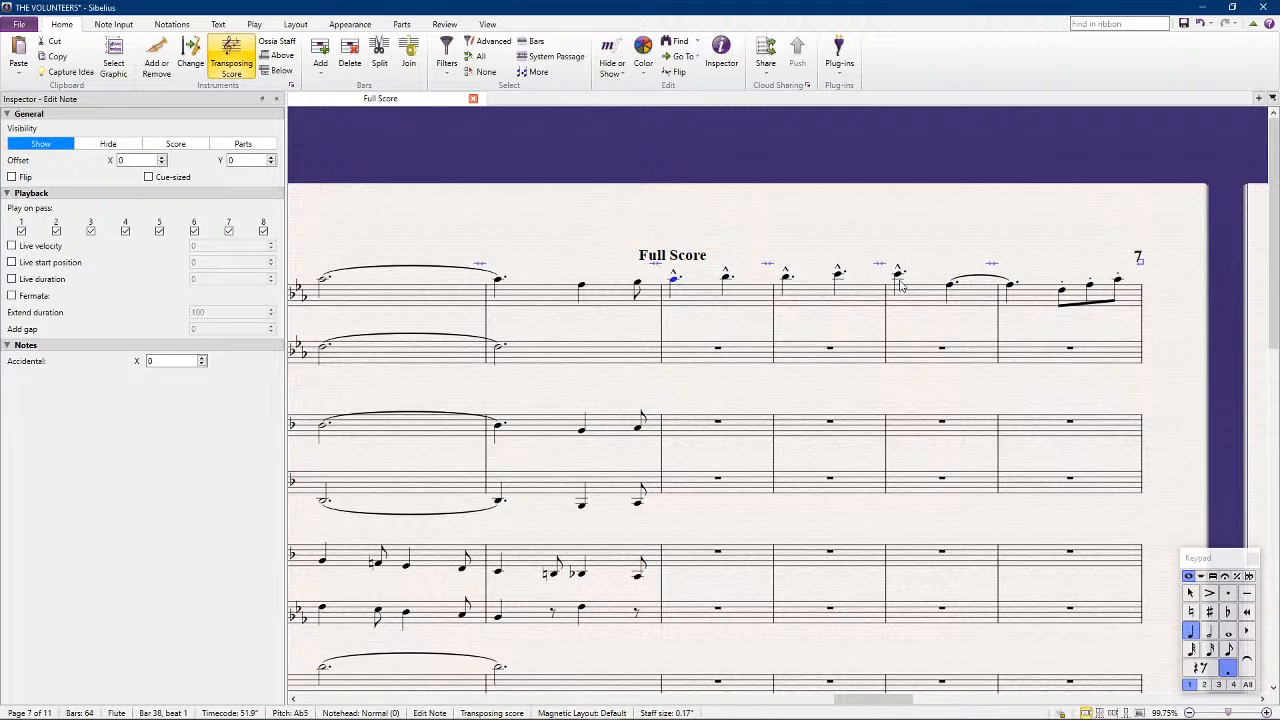
pyautogui.click(950, 289)
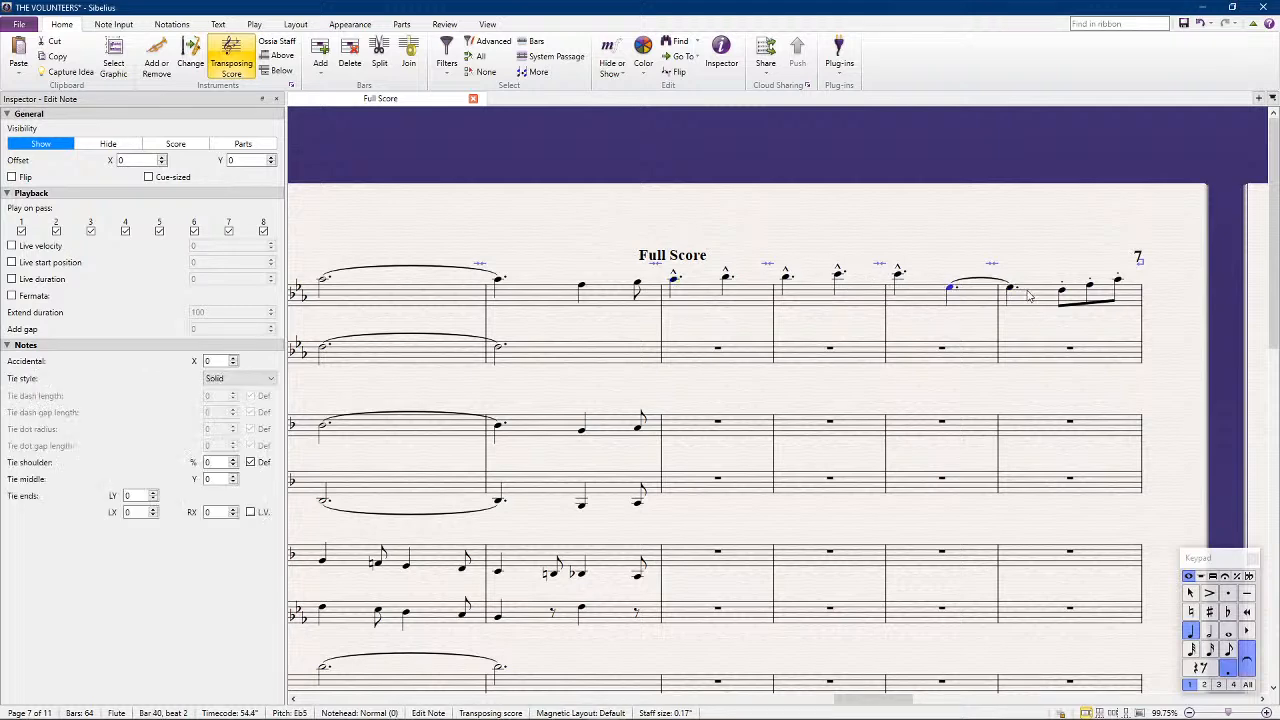
pyautogui.click(1062, 291)
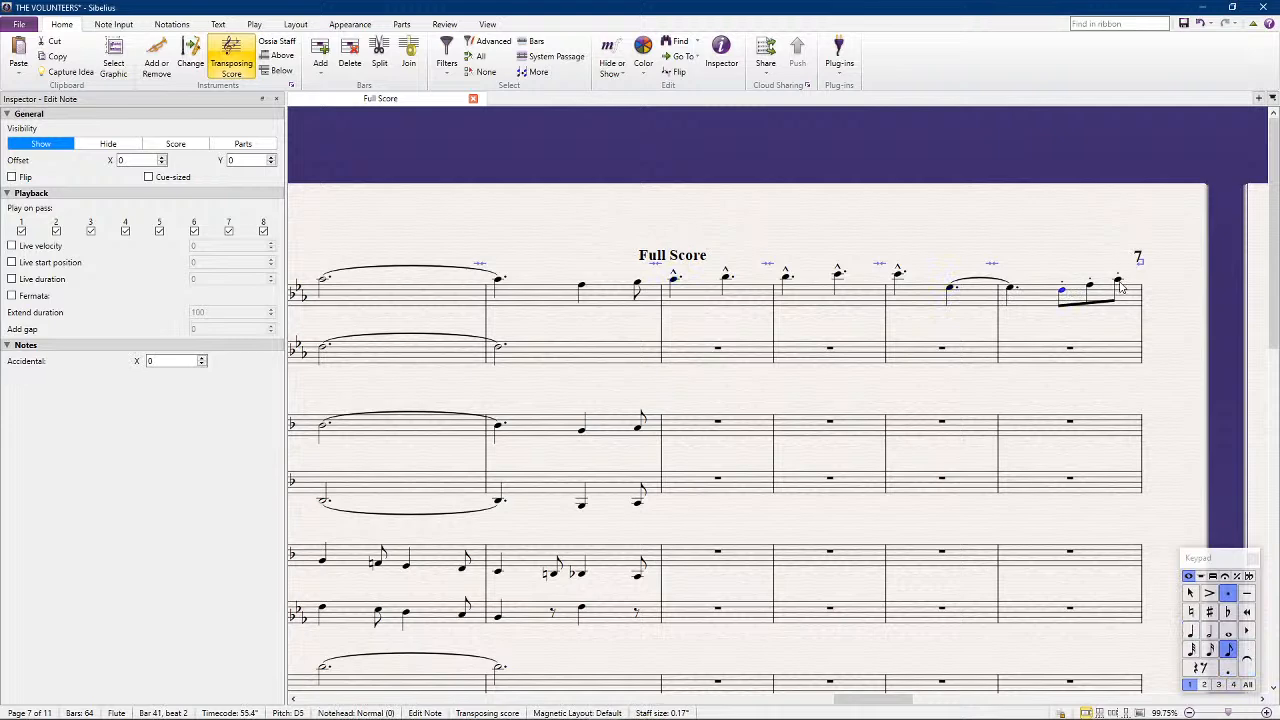
pyautogui.keyDown('shift'); pyautogui.click(1121, 287); pyautogui.keyUp('shift')
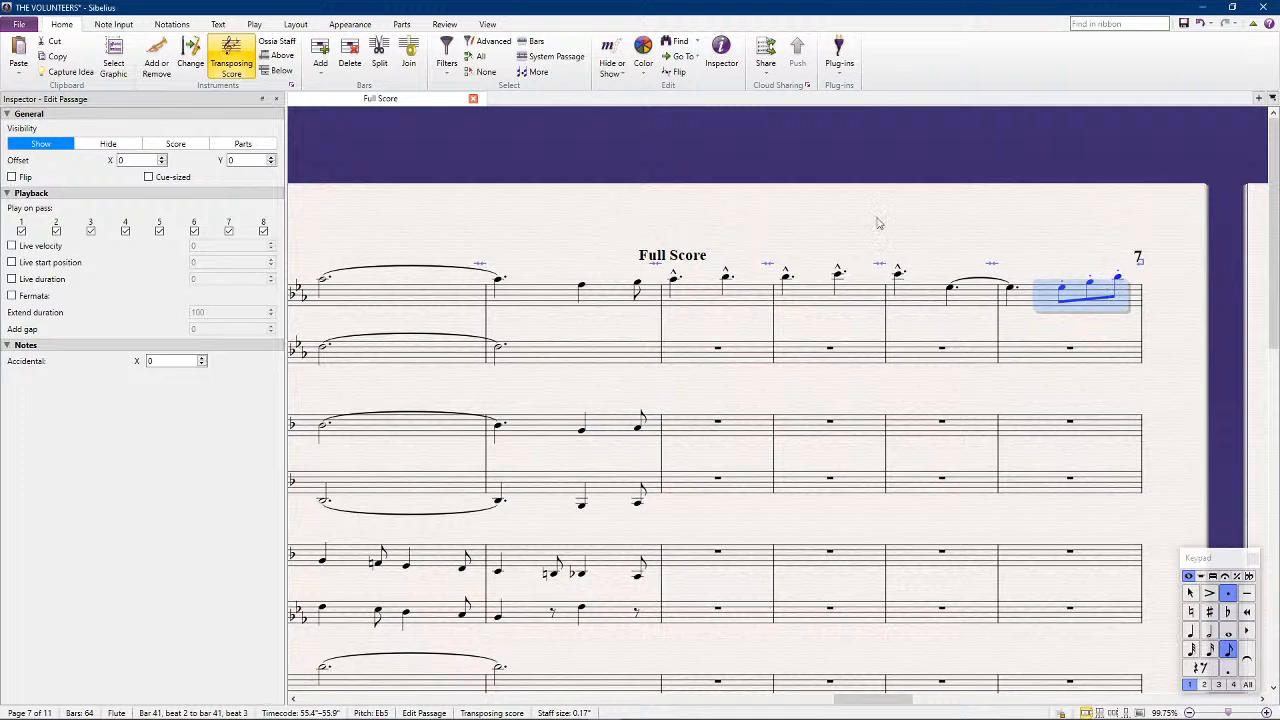
pyautogui.press('Escape')
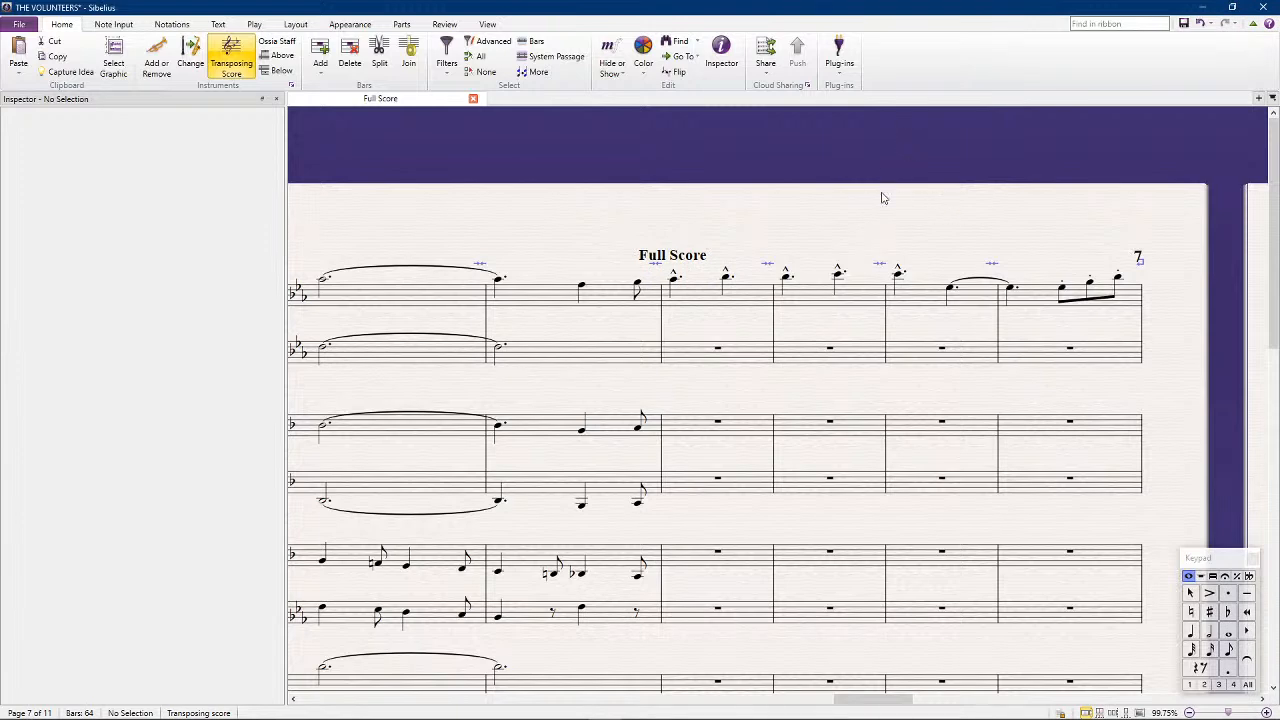
# Copy the flute phrase in bars 38 to 41 into B-flat Clarinet 1 and transpose it down an octave
pyautogui.click(710, 296)
pyautogui.hotkey('shift', 'End')
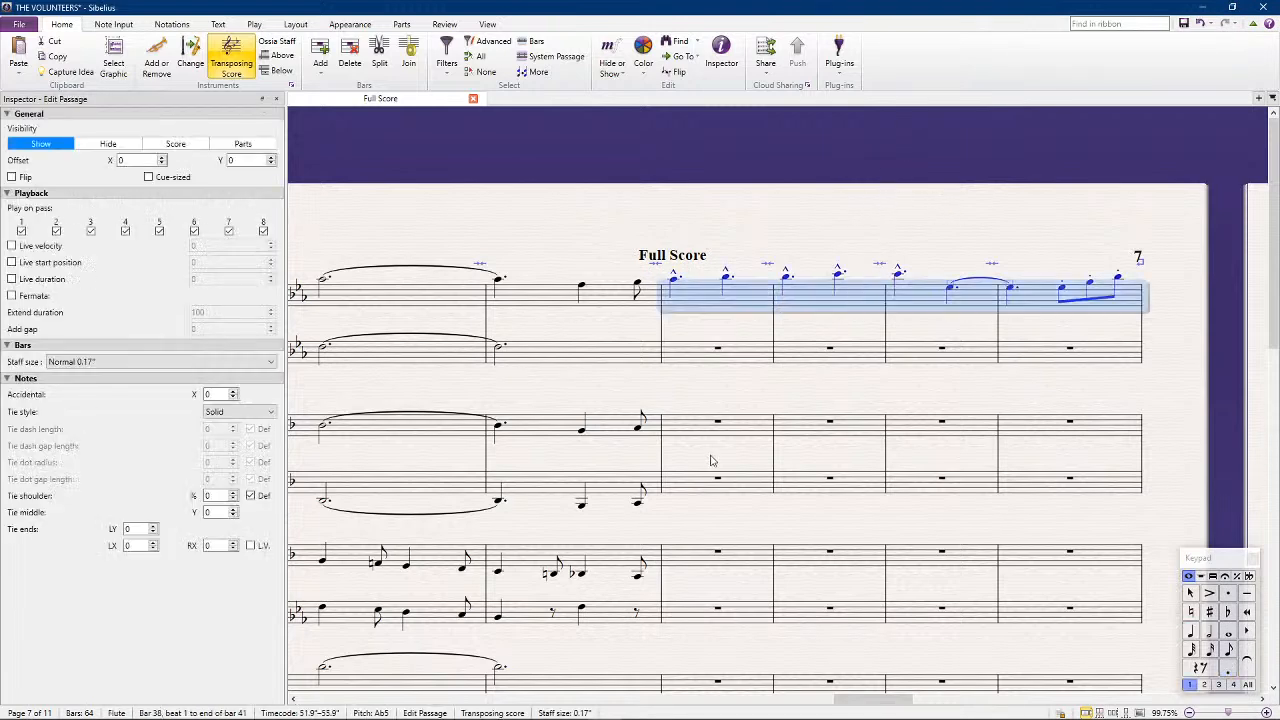
pyautogui.keyDown('alt'); pyautogui.click(698, 430); pyautogui.keyUp('alt')
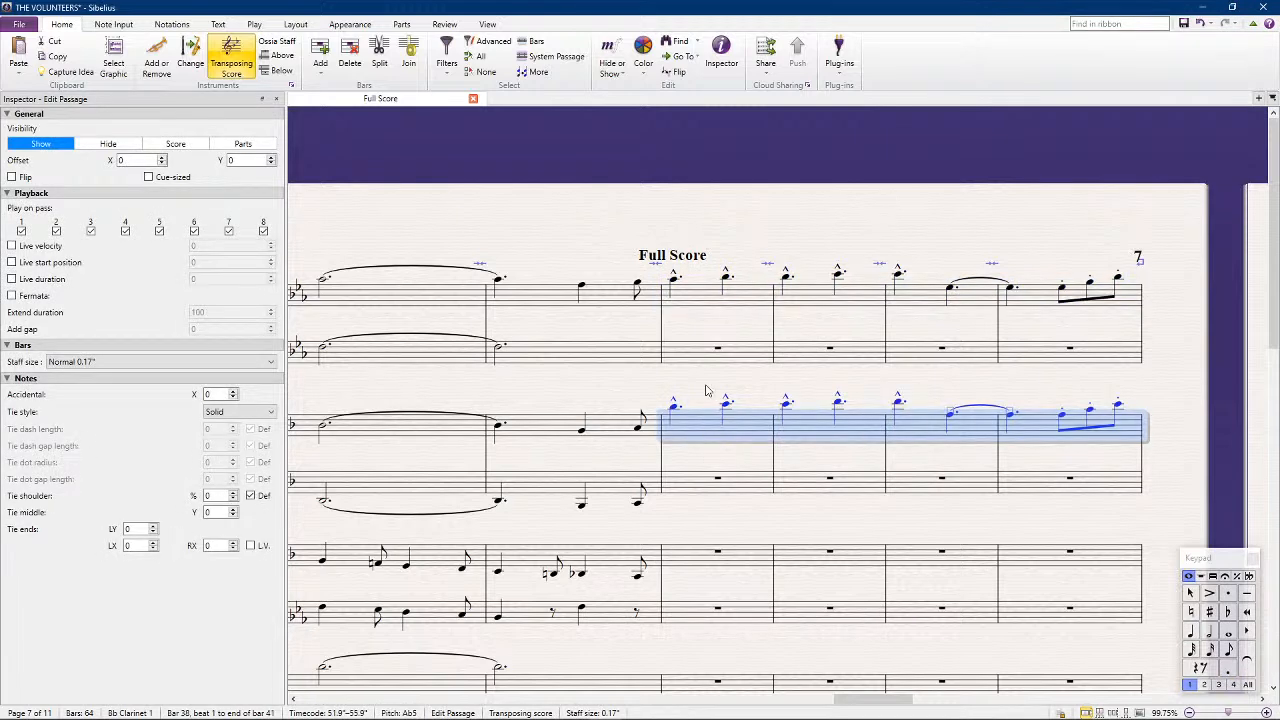
pyautogui.hotkey('ctrl', 'Down')
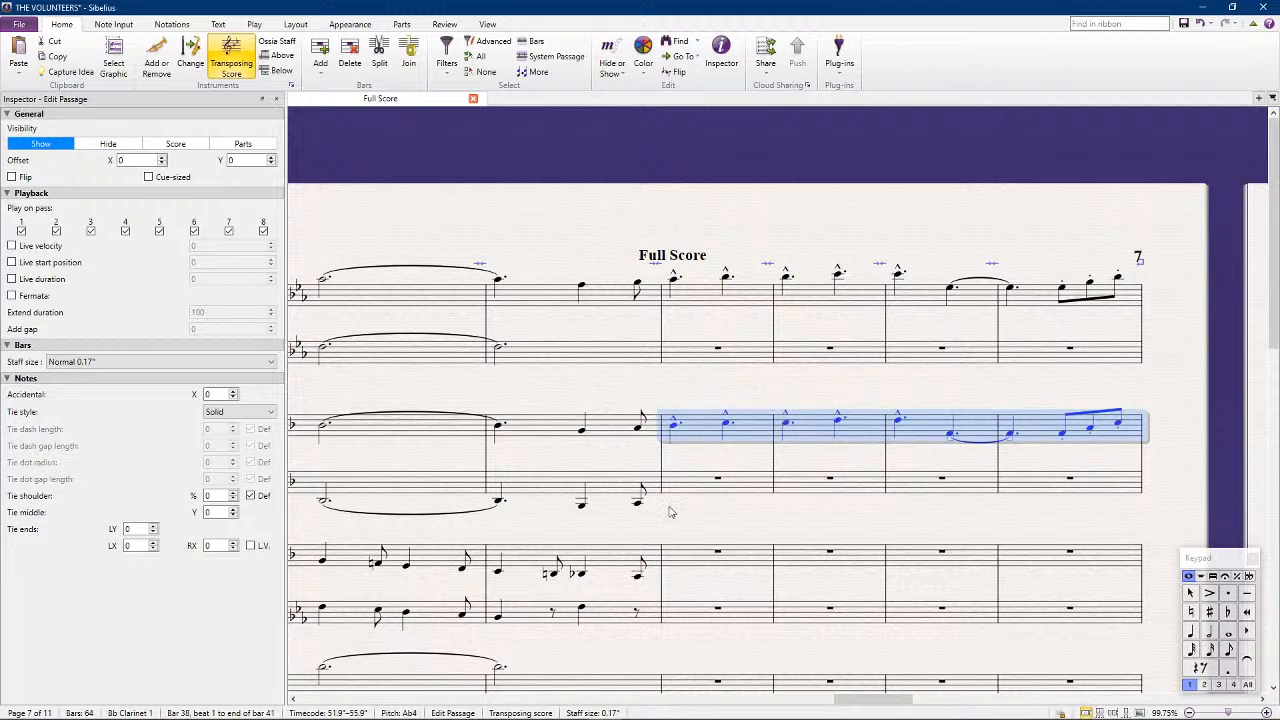
# Copy the Clarinet 1 phrase in bars 38 to 41 into B-flat Clarinet 2, one octave lower
pyautogui.keyDown('alt'); pyautogui.click(698, 487); pyautogui.keyUp('alt')
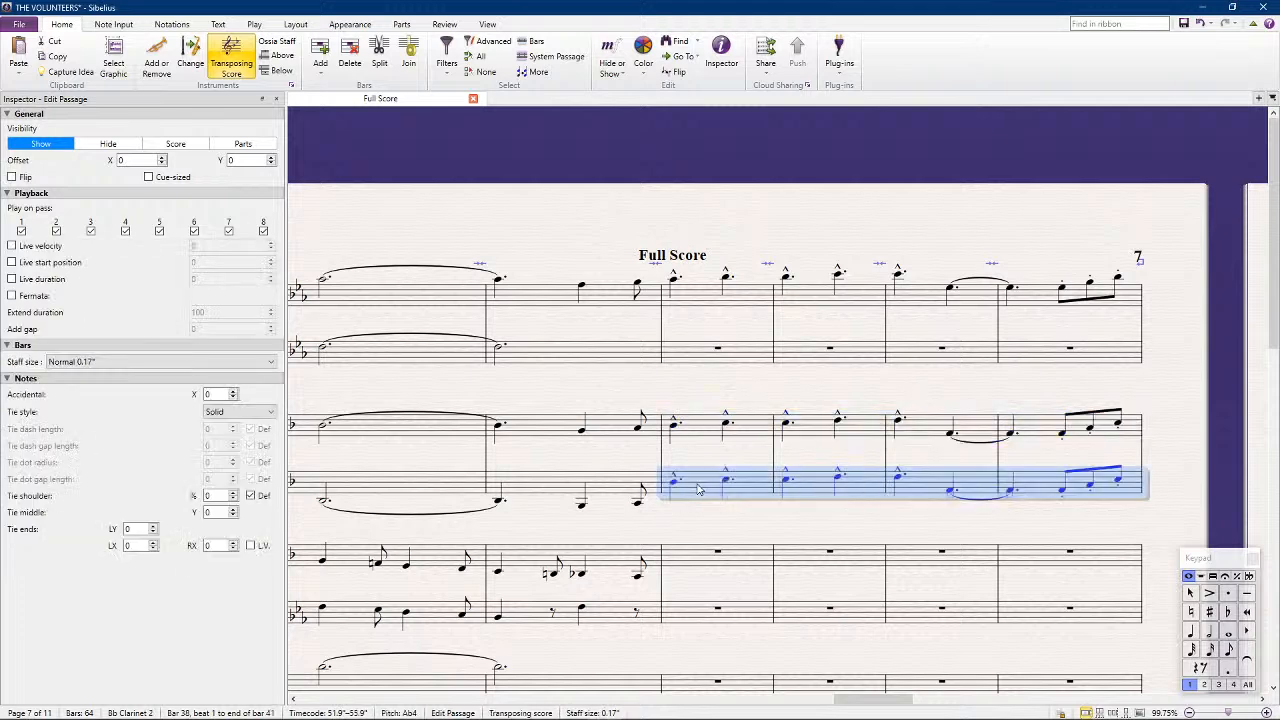
pyautogui.hotkey('ctrl', 'Down')
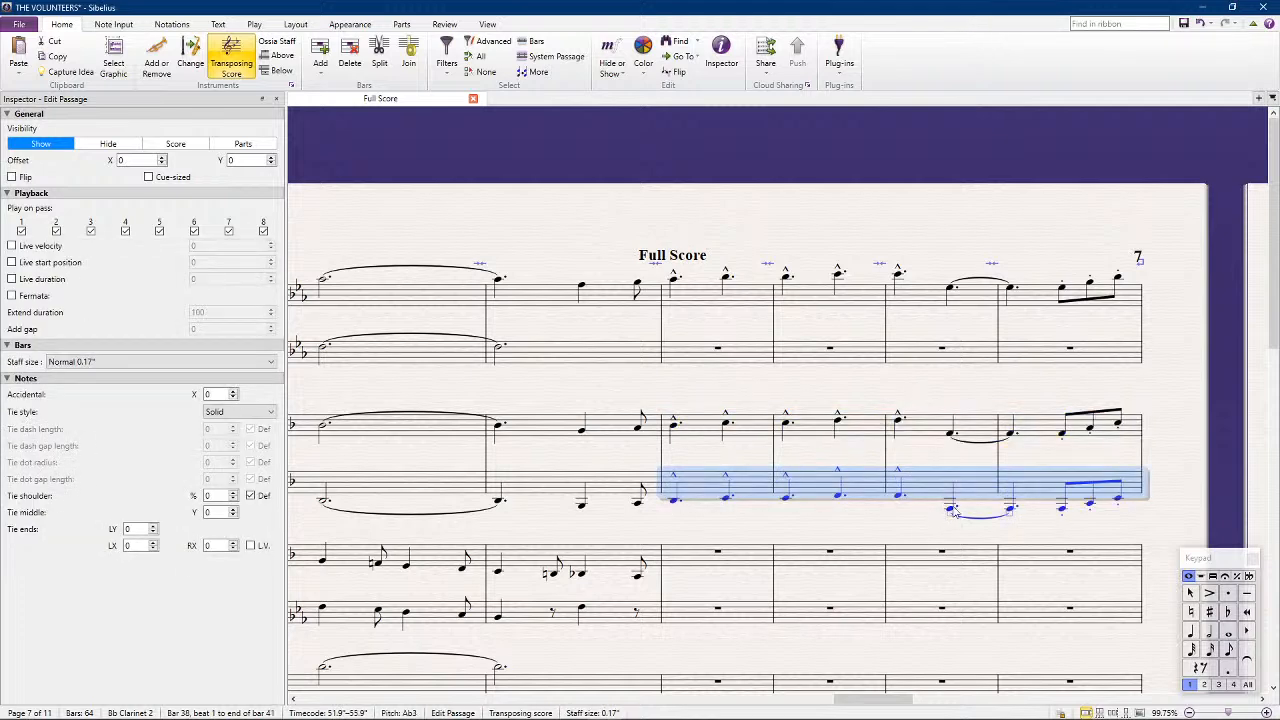
pyautogui.click(950, 510)
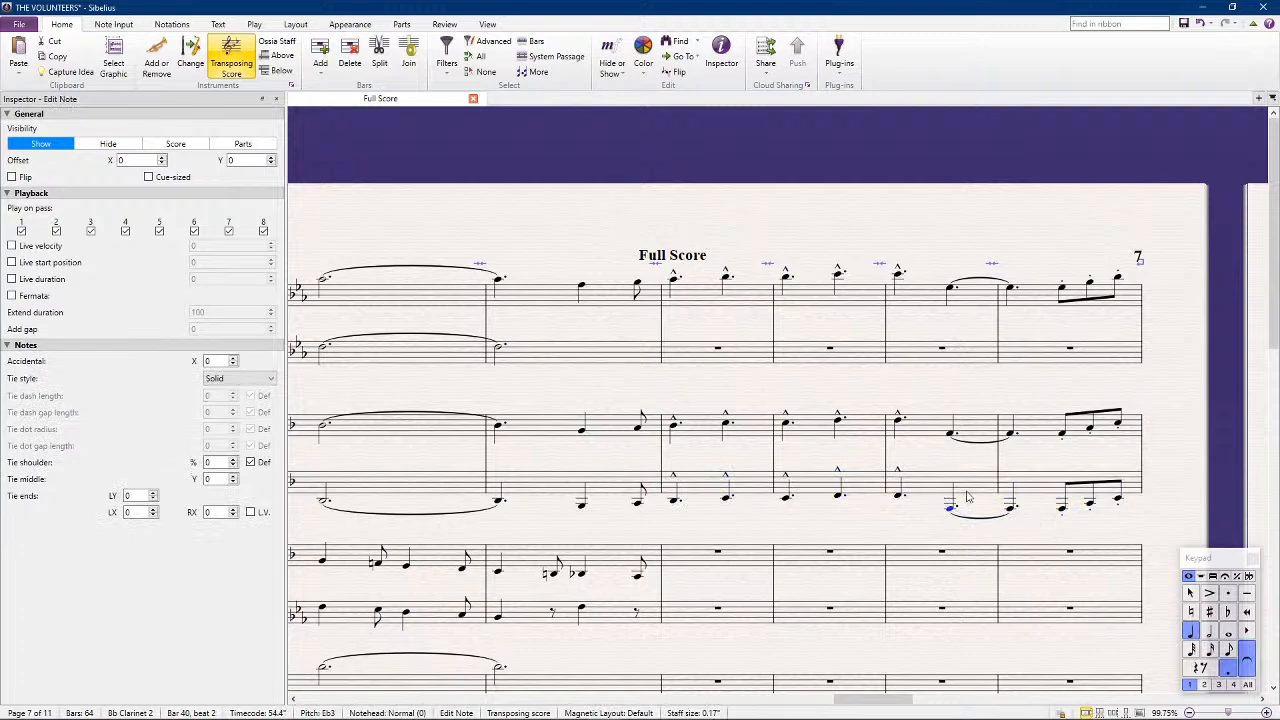
# Compare the new flute and clarinet phrases in bars 38 to 41 with the woodwind, saxophone and trumpet writing from bar 30
pyautogui.hscroll(-12, 720, 323)
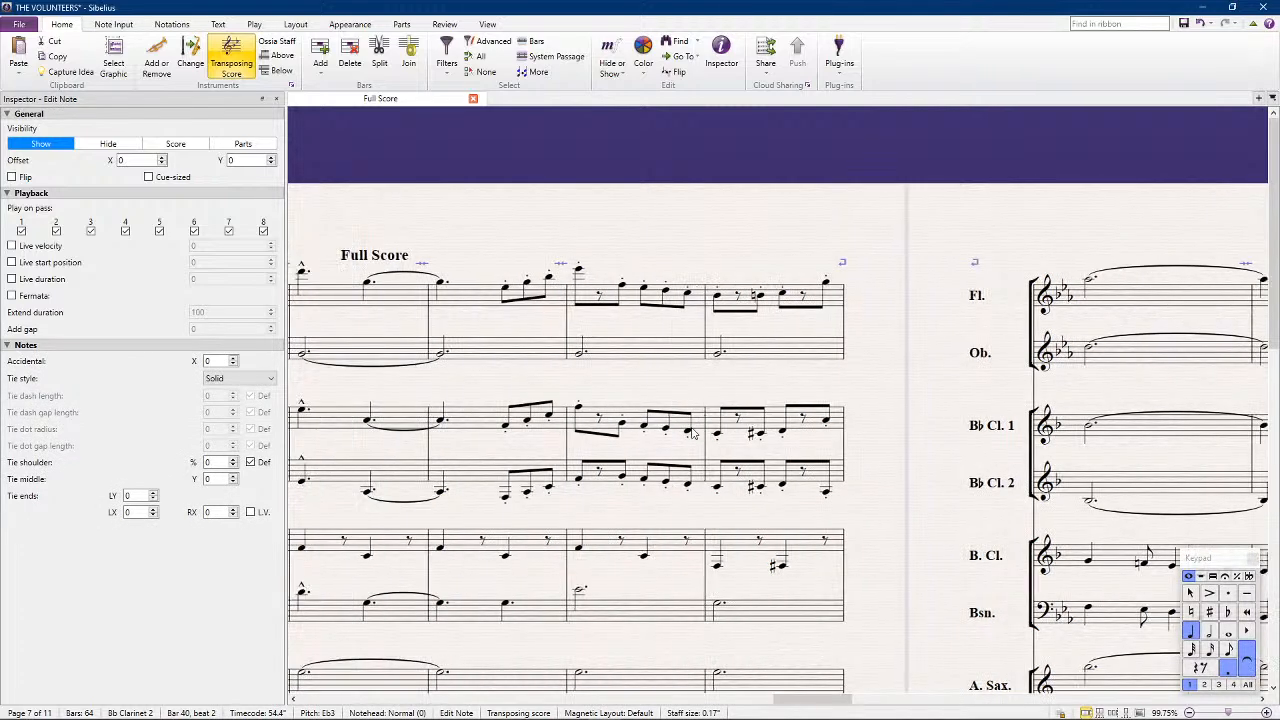
pyautogui.hscroll(-17, 692, 433)
pyautogui.hscroll(-10, 550, 512)
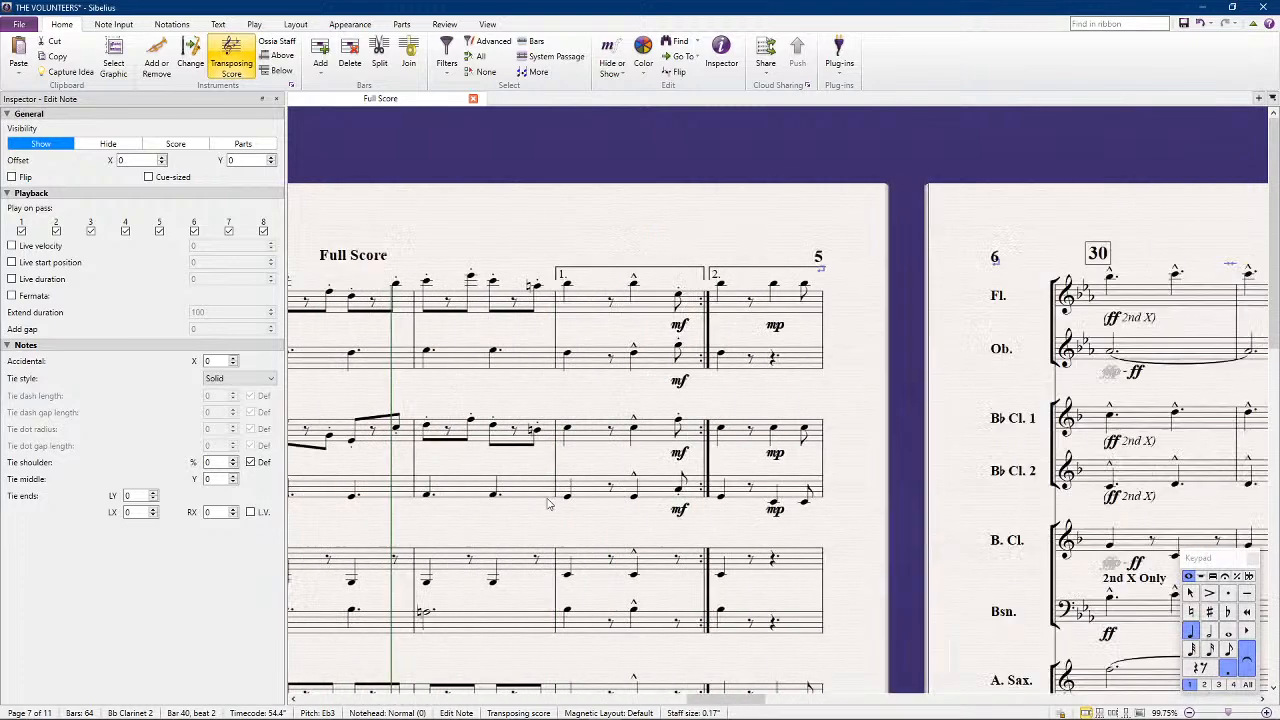
pyautogui.hscroll(6, 548, 503)
pyautogui.hscroll(20, 562, 494)
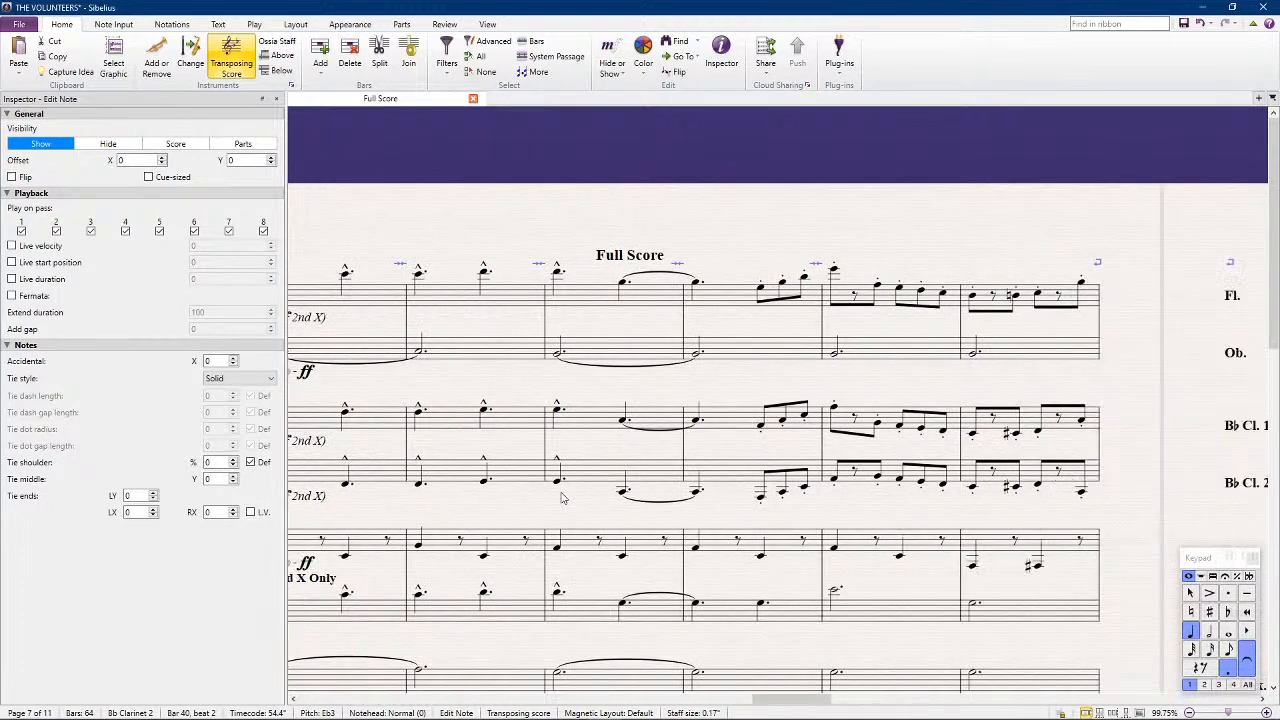
pyautogui.hscroll(9, 574, 496)
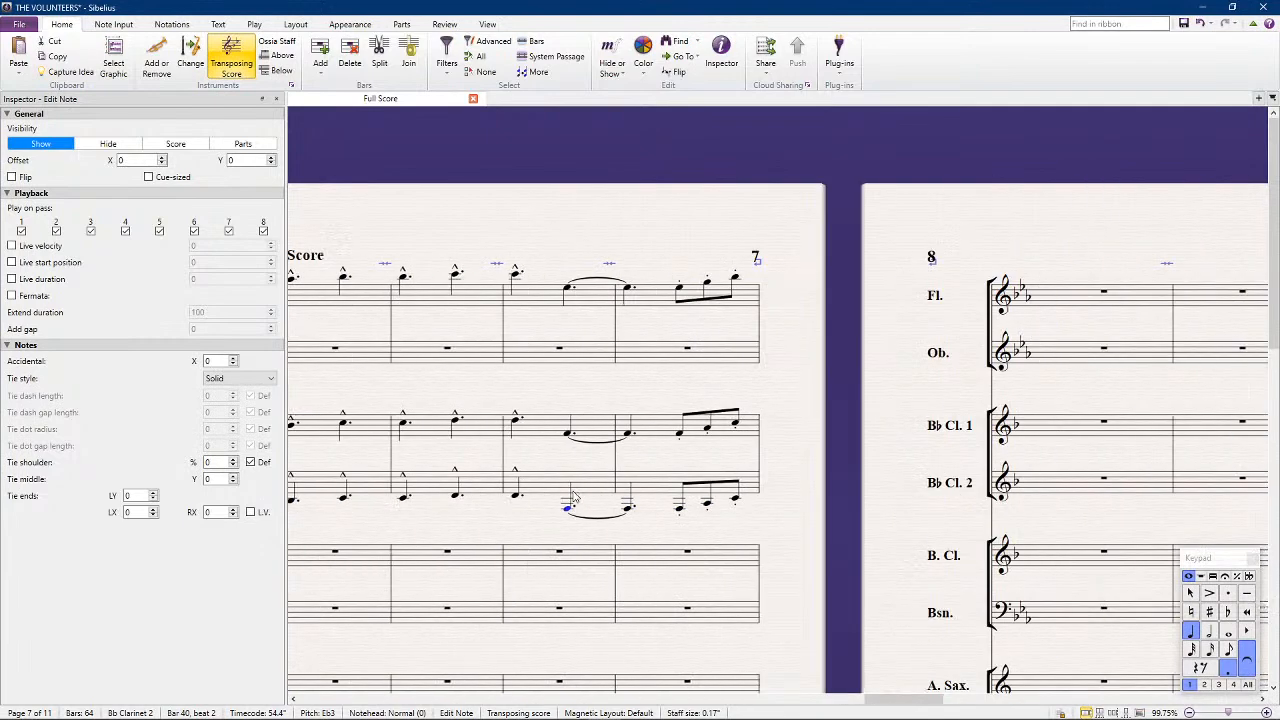
pyautogui.hscroll(-7, 573, 496)
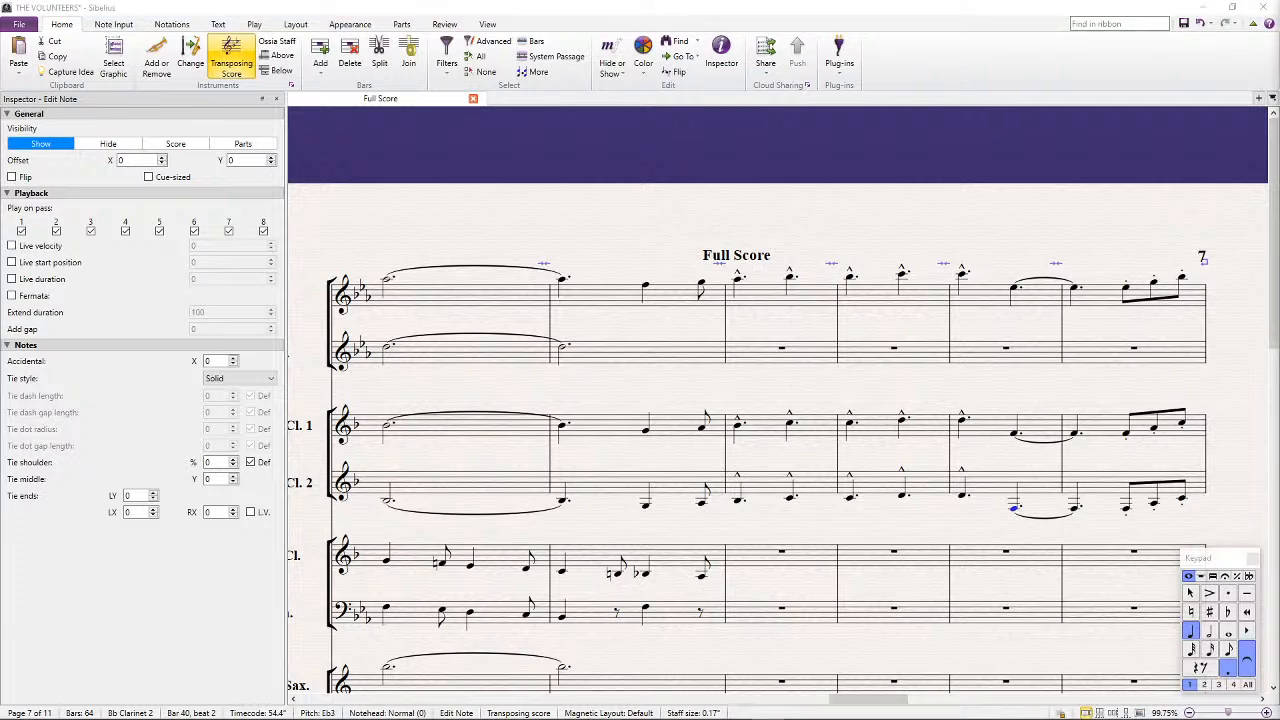
pyautogui.moveTo(508, 234); pyautogui.dragTo(654, 223)
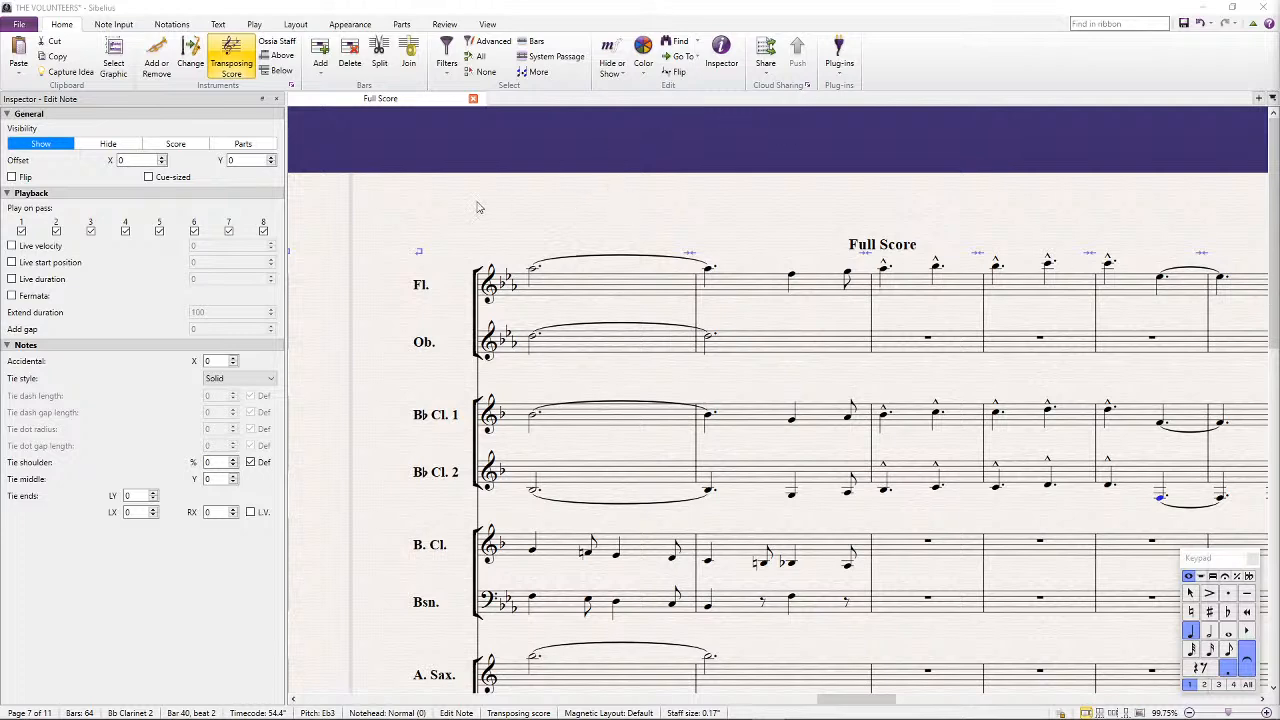
pyautogui.moveTo(561, 193); pyautogui.dragTo(878, 174)
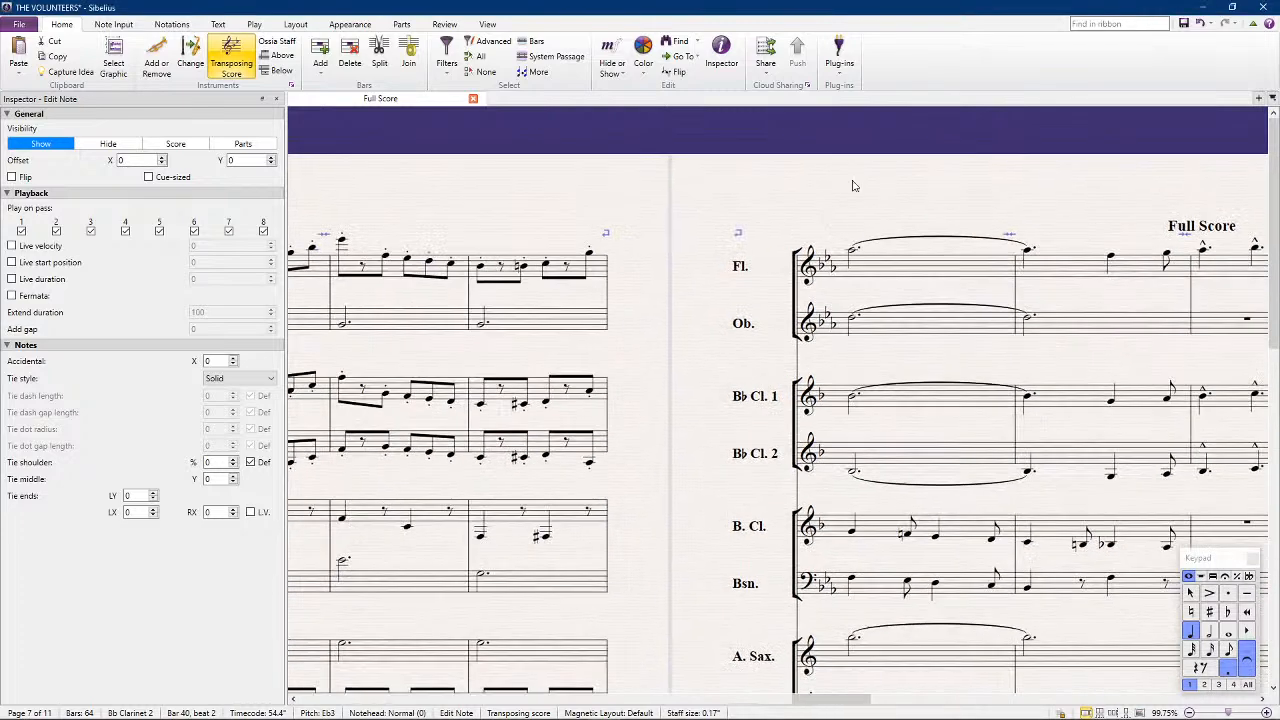
pyautogui.scroll(-1, 700, 464)
pyautogui.scroll(-3, 704, 468)
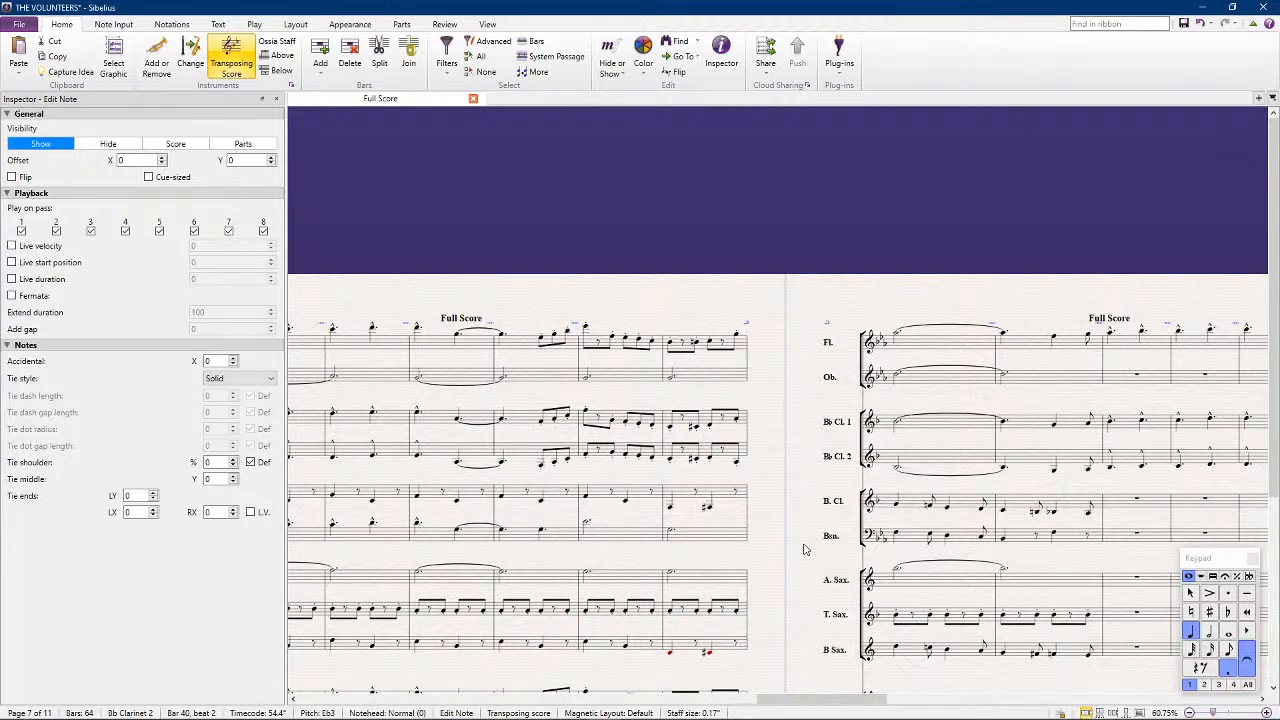
pyautogui.moveTo(779, 554); pyautogui.dragTo(956, 453)
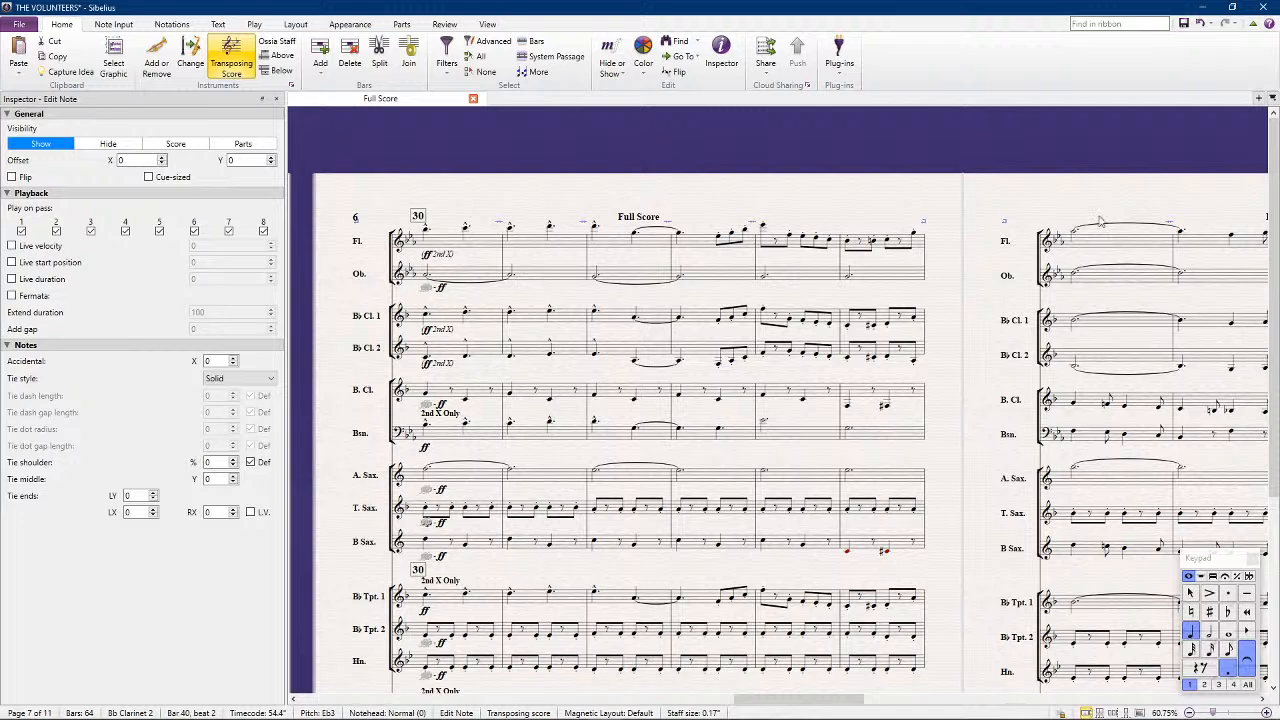
# Add a rehearsal mark at bar 38 and clear the selection
pyautogui.moveTo(1002, 150); pyautogui.dragTo(532, 174)
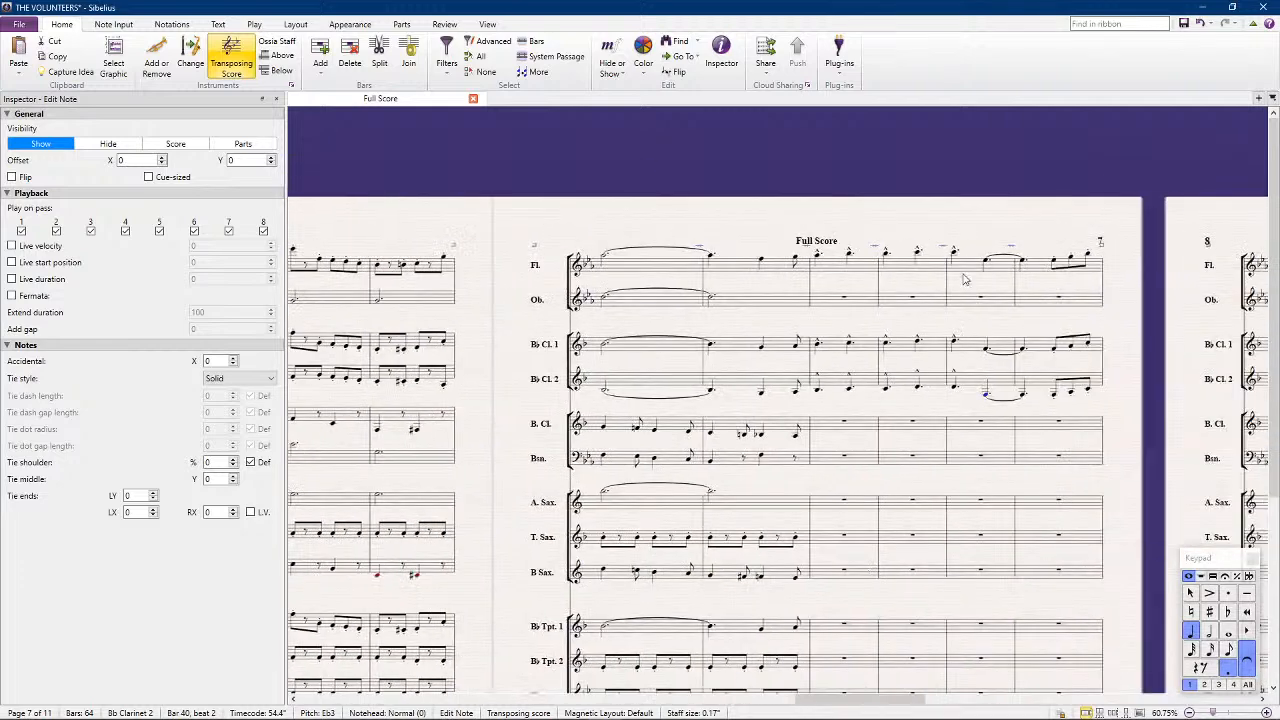
pyautogui.click(840, 270)
pyautogui.hotkey('ctrl', 'r')
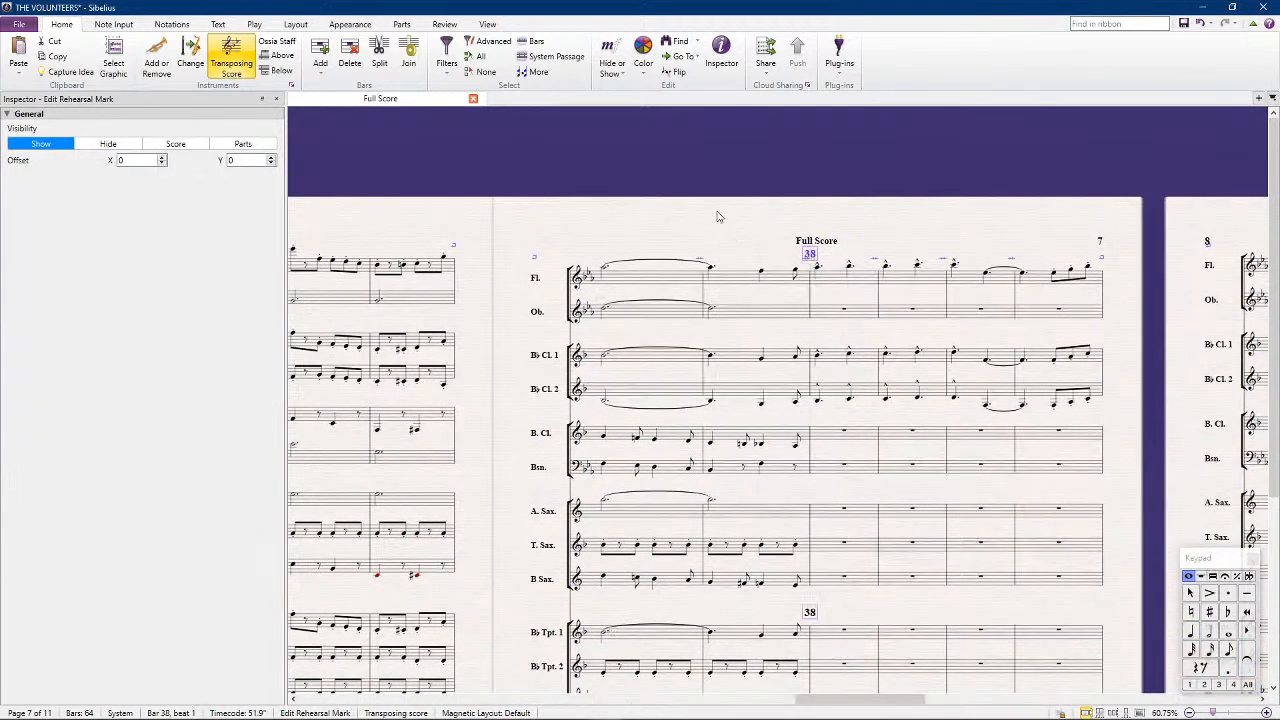
pyautogui.click(644, 194)
pyautogui.moveTo(475, 192); pyautogui.dragTo(918, 180)
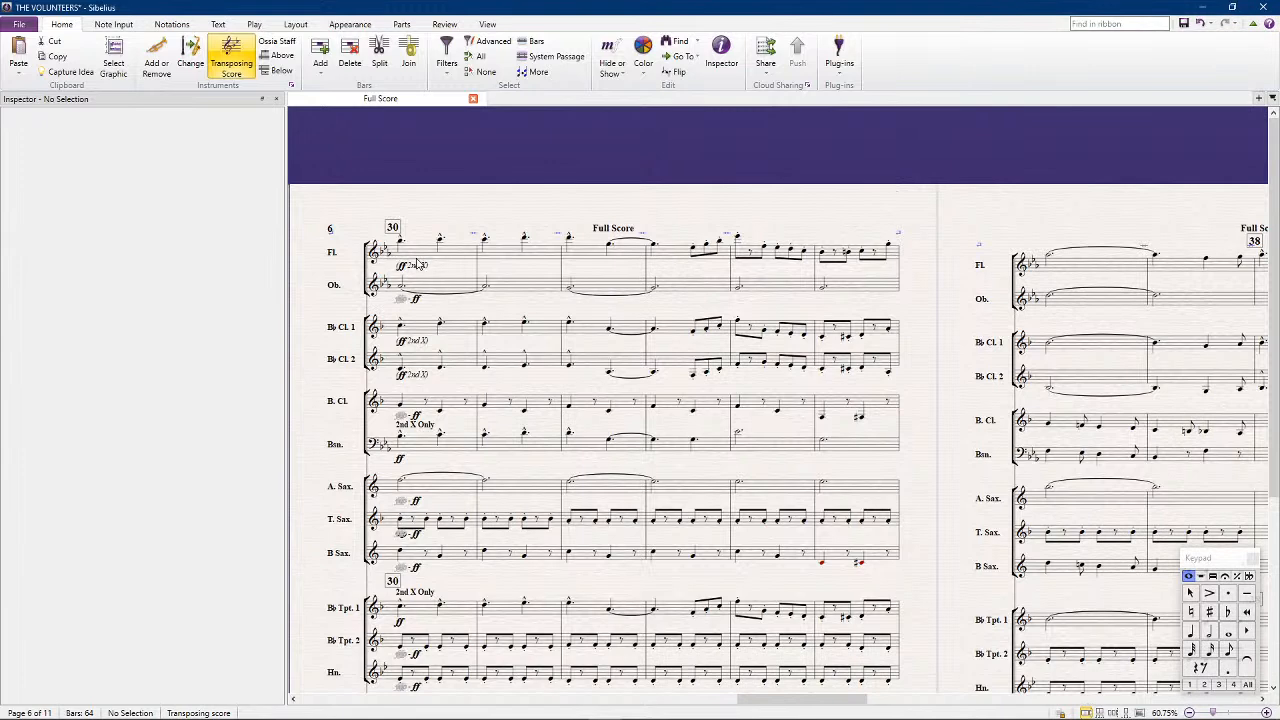
# Play back the woodwind and saxophone staves from bar 30, stop playback and clear the selection
pyautogui.click(418, 258)
pyautogui.keyDown('shift'); pyautogui.click(452, 555); pyautogui.keyUp('shift')
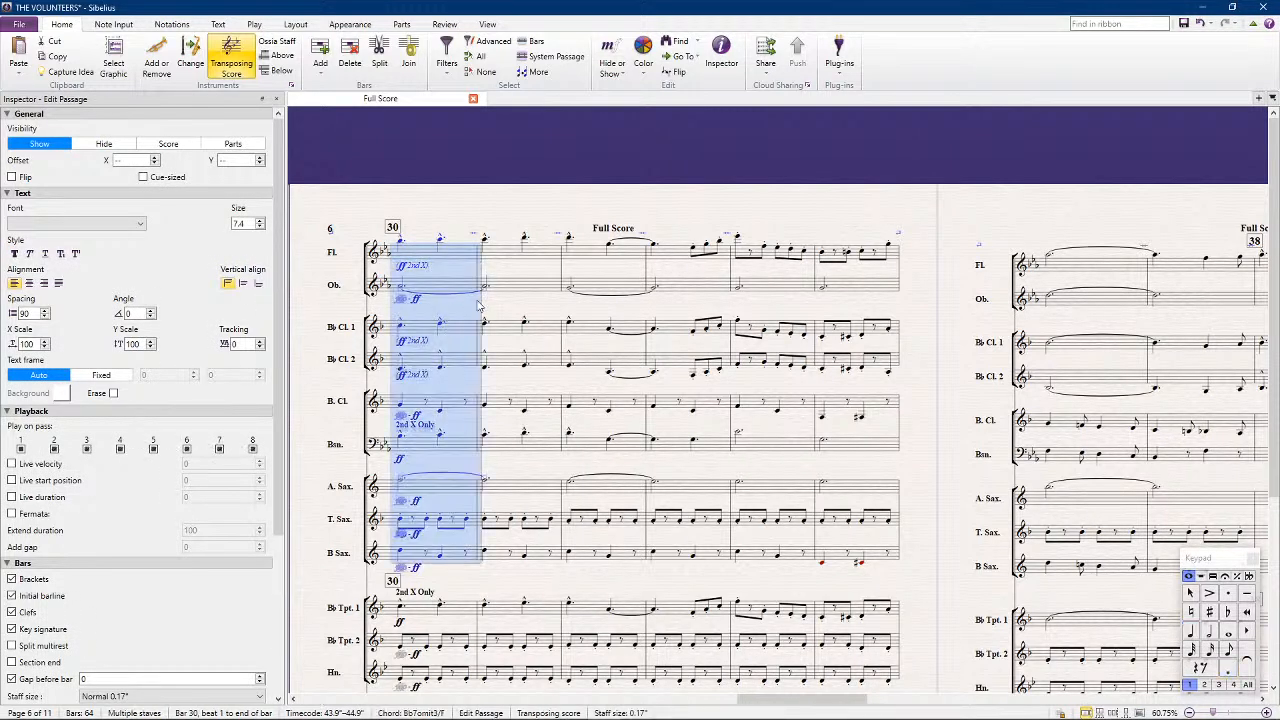
pyautogui.hotkey('ctrl', 'alt', 'i')
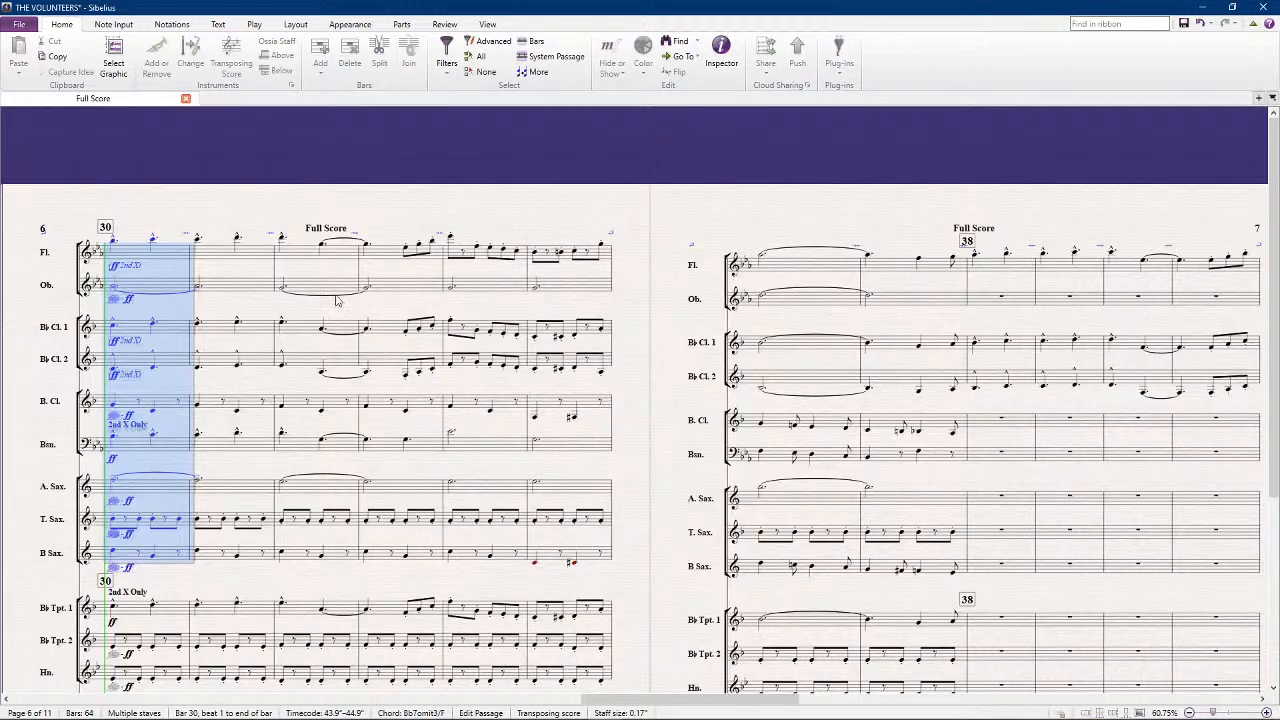
pyautogui.press('space')
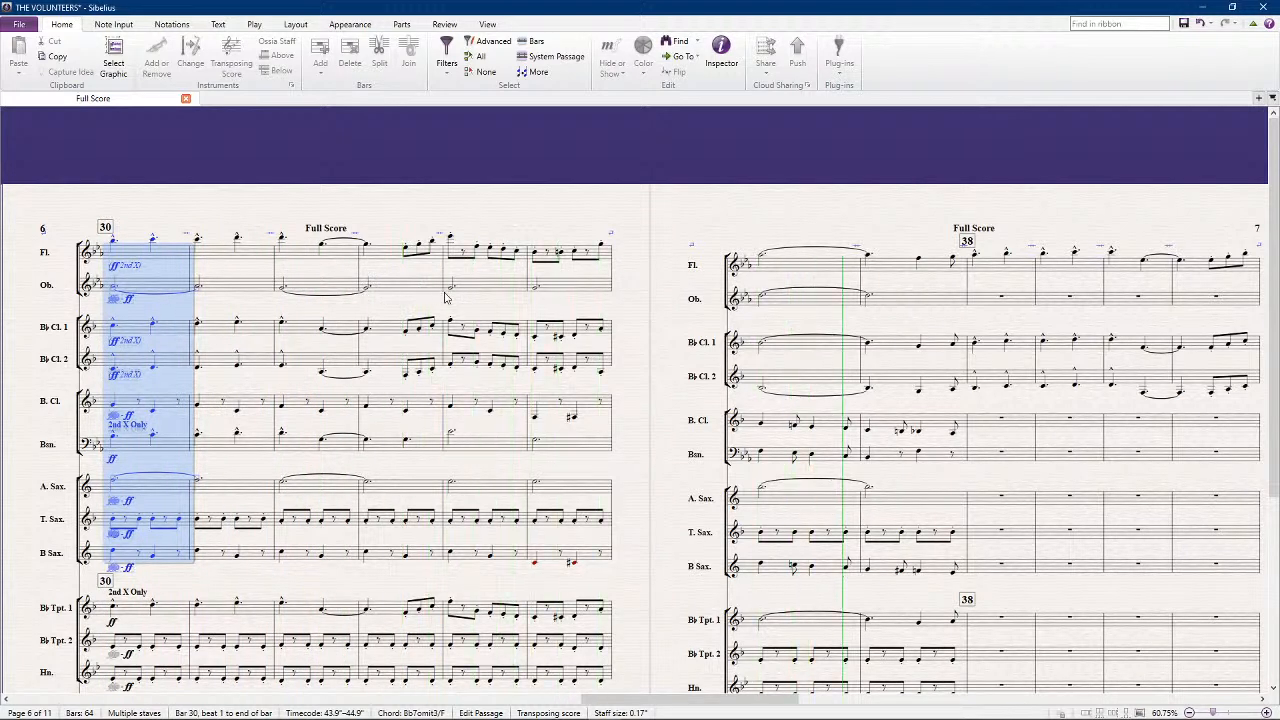
pyautogui.click(835, 169)
pyautogui.press('space')
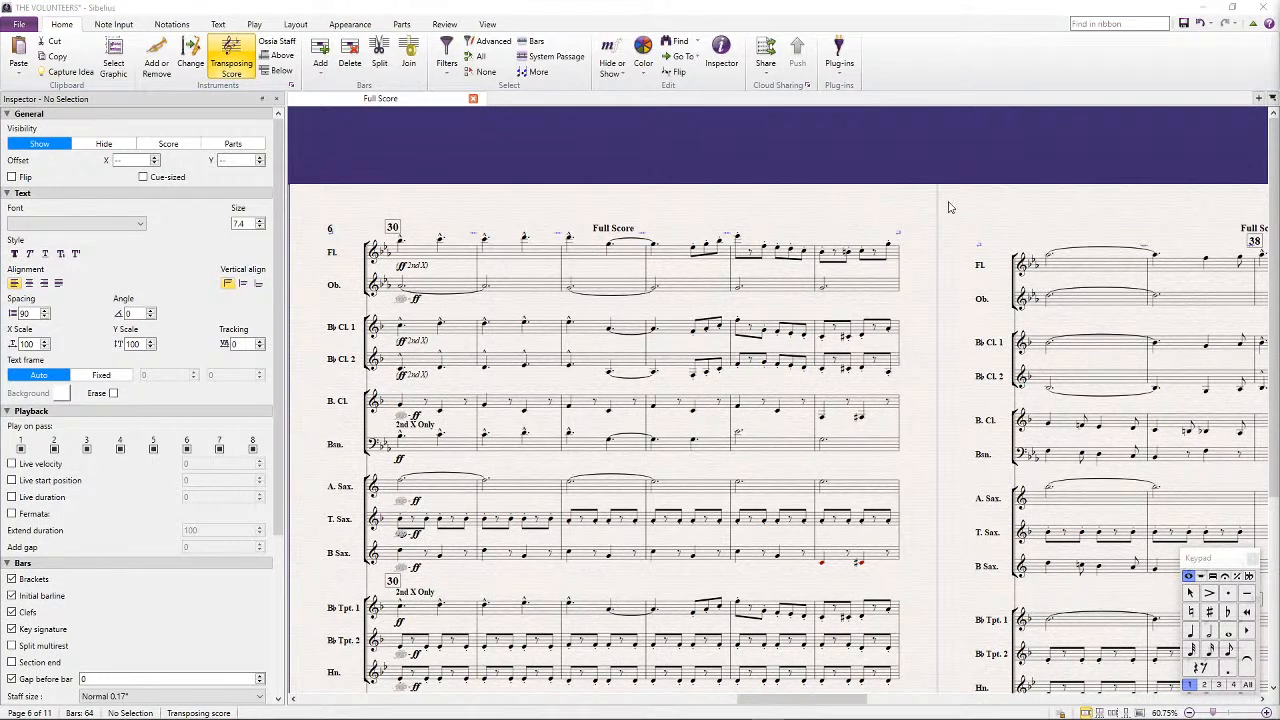
pyautogui.click(771, 183)
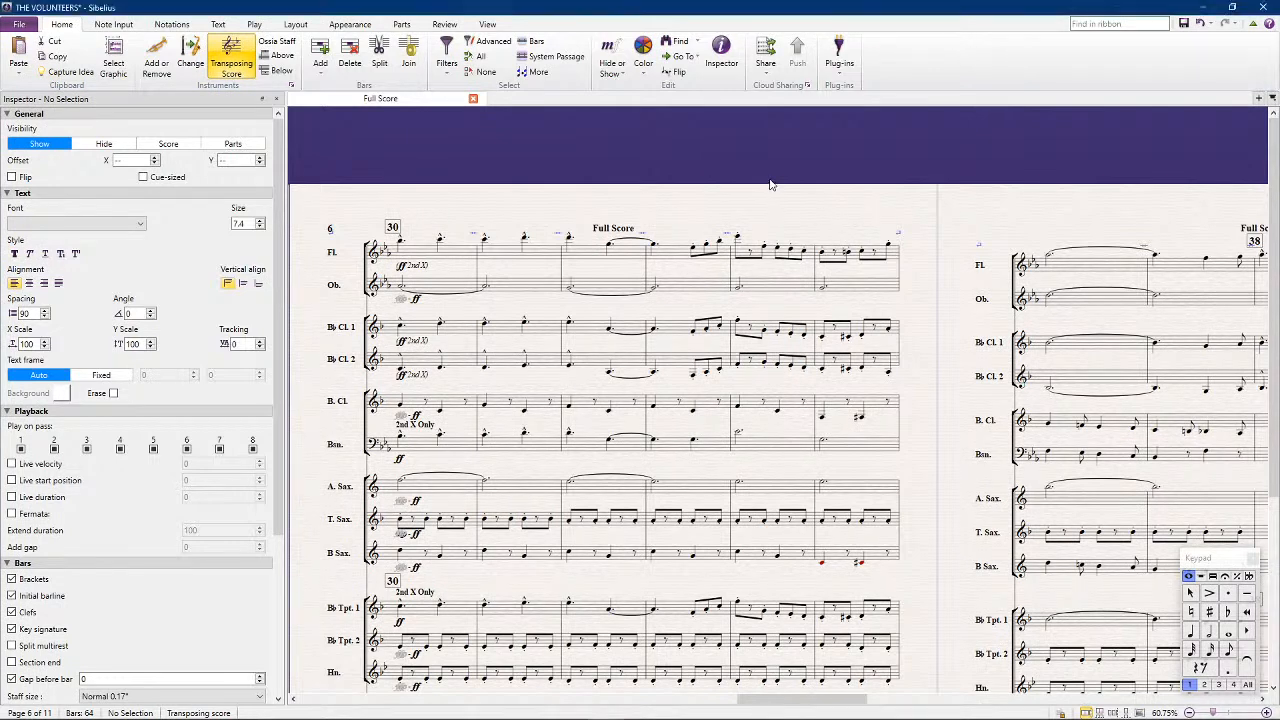
# Try adding a second harmony note to each of the oboe's held notes in bars 30 to 37
pyautogui.click(434, 288)
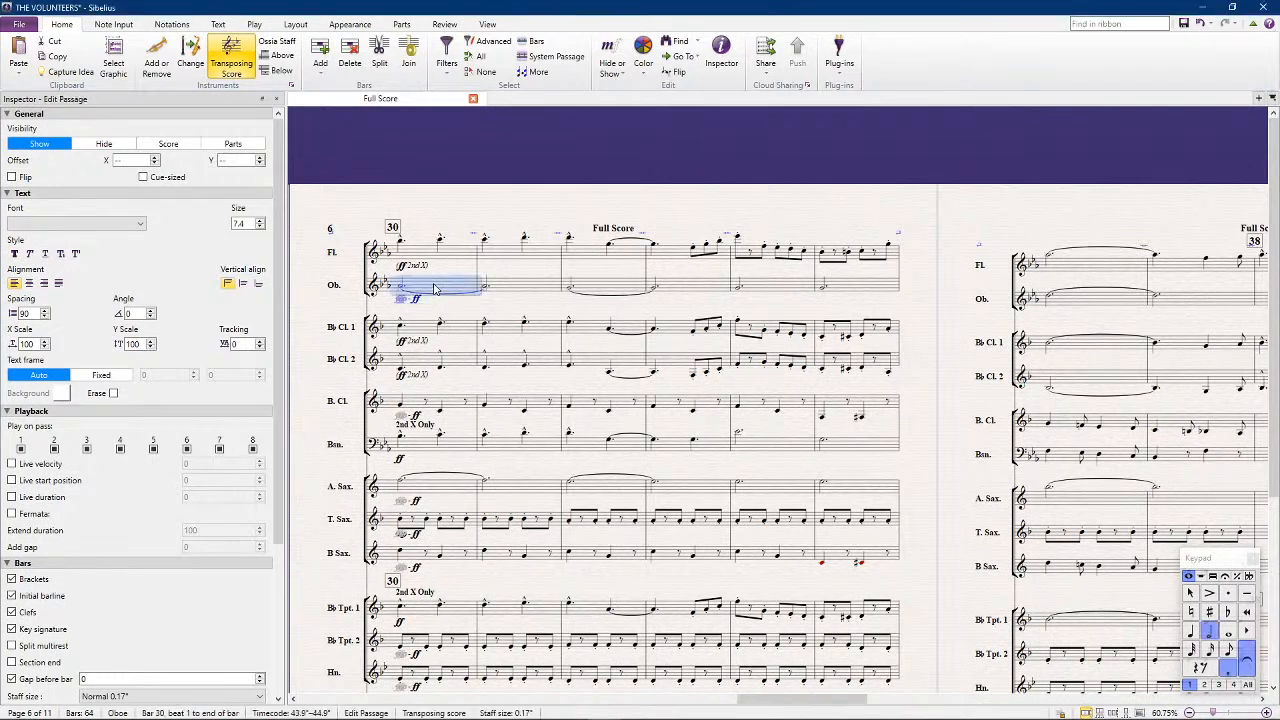
pyautogui.keyDown('shift'); pyautogui.click(535, 288); pyautogui.keyUp('shift')
pyautogui.click(594, 287)
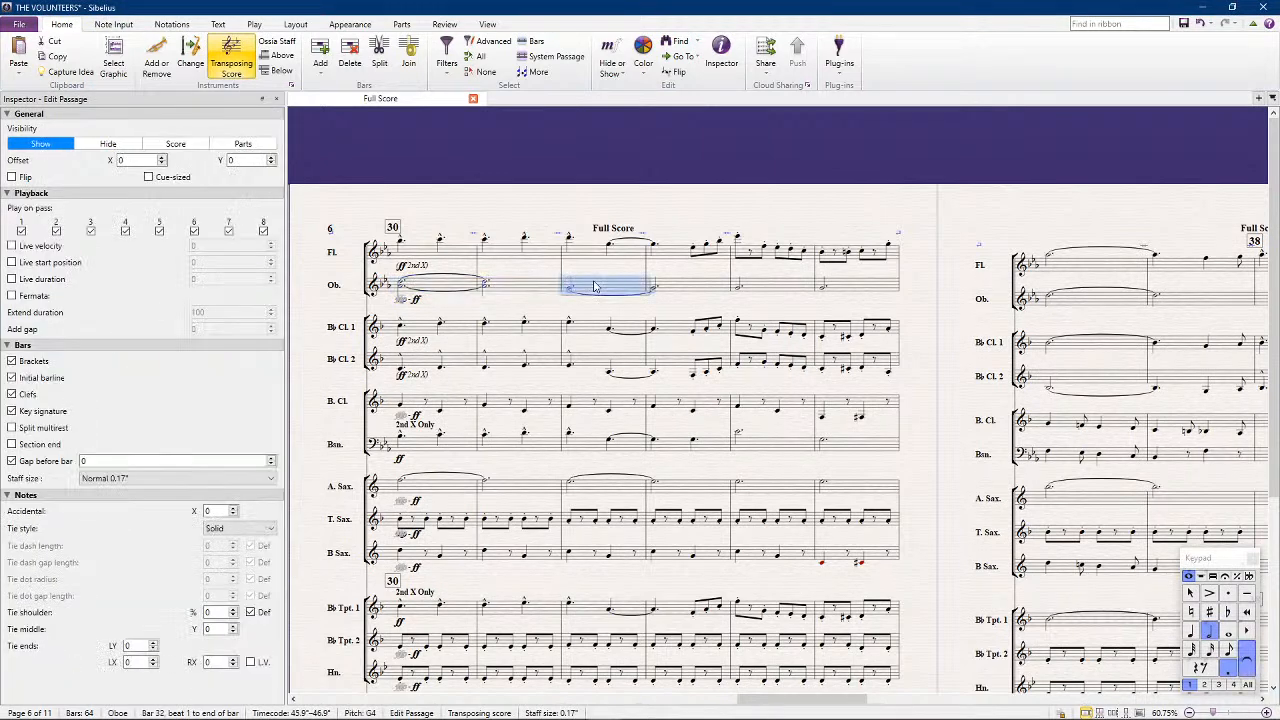
pyautogui.keyDown('shift'); pyautogui.click(691, 286); pyautogui.keyUp('shift')
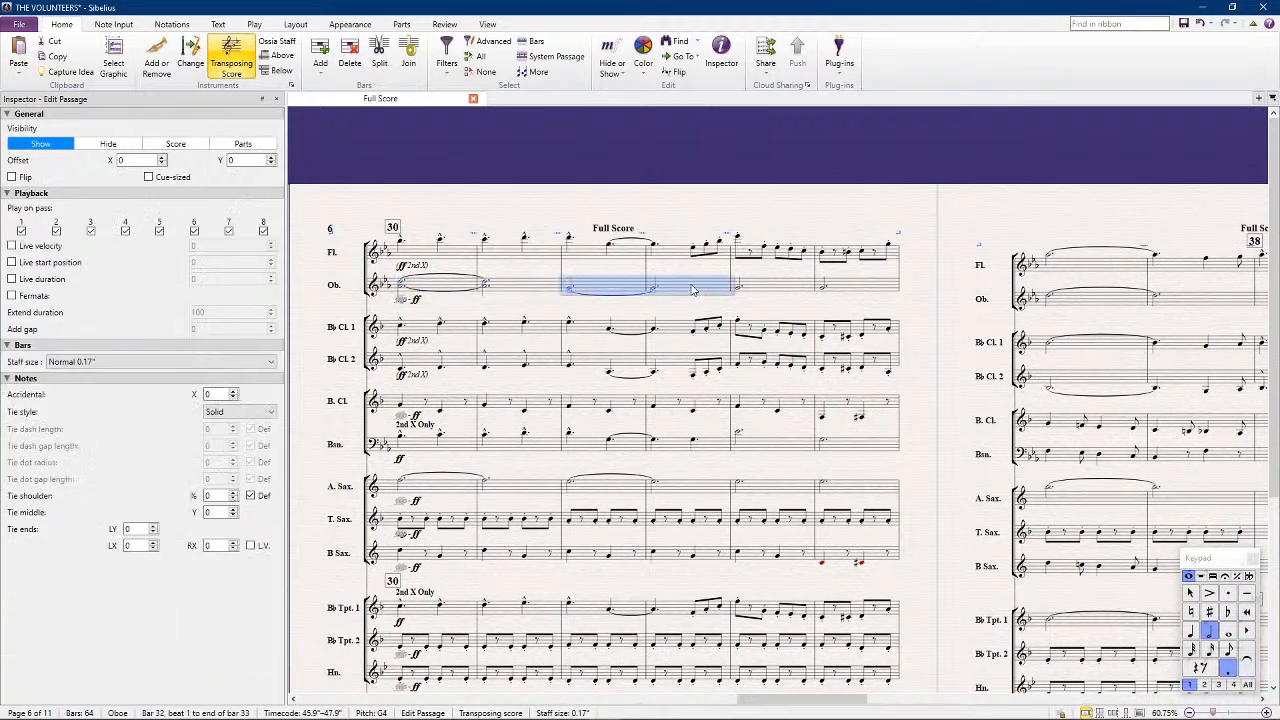
pyautogui.click(772, 288)
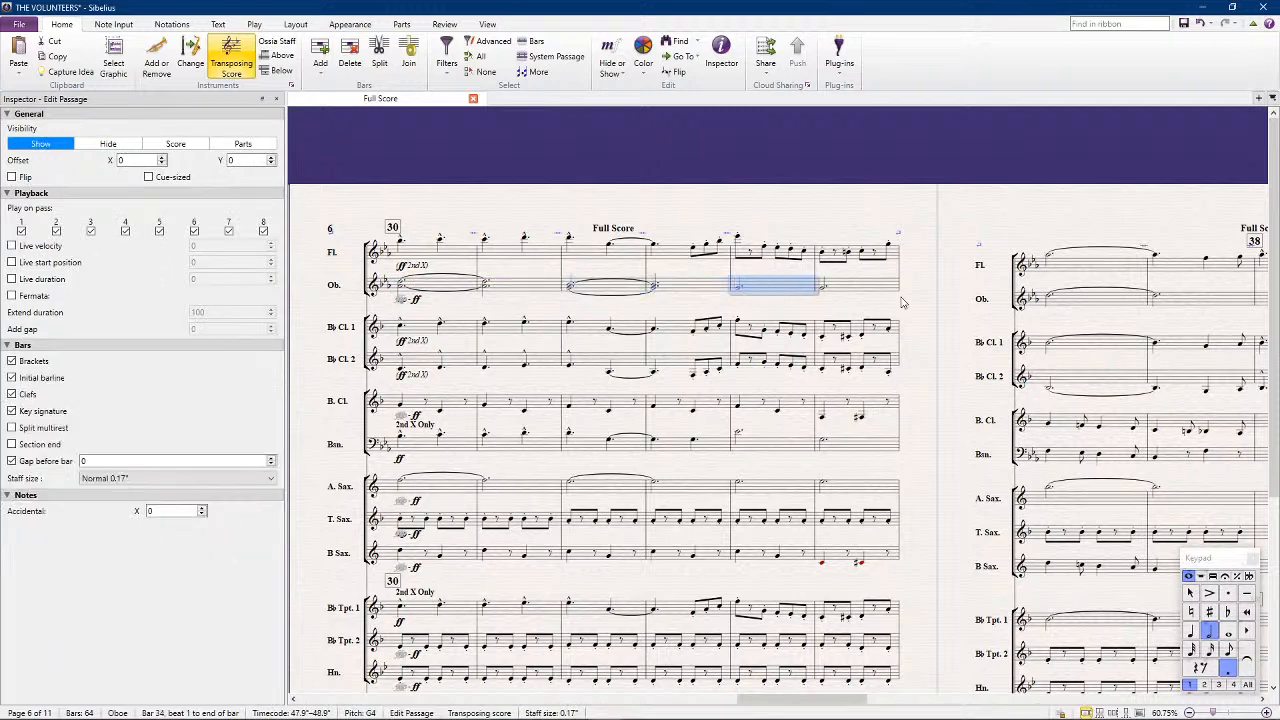
pyautogui.keyDown('shift'); pyautogui.click(843, 289); pyautogui.keyUp('shift')
pyautogui.hscroll(3, 1023, 197)
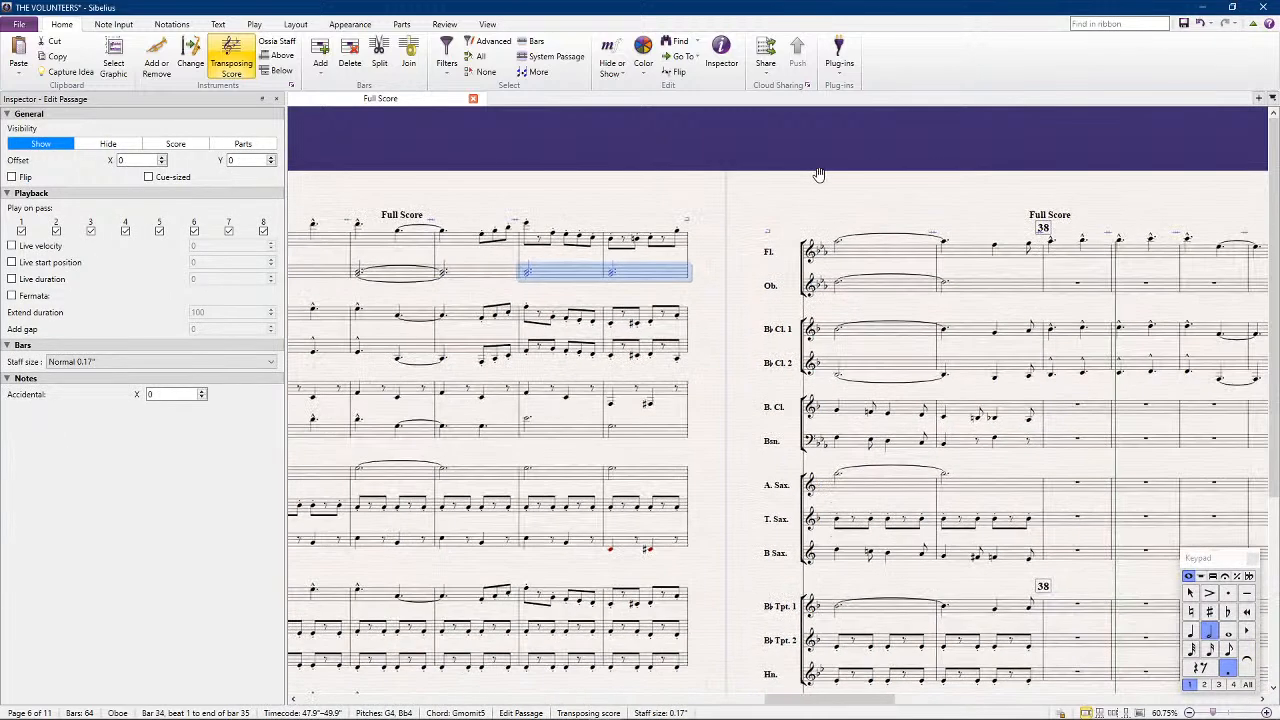
pyautogui.click(897, 290)
pyautogui.keyDown('shift'); pyautogui.click(1000, 288); pyautogui.keyUp('shift')
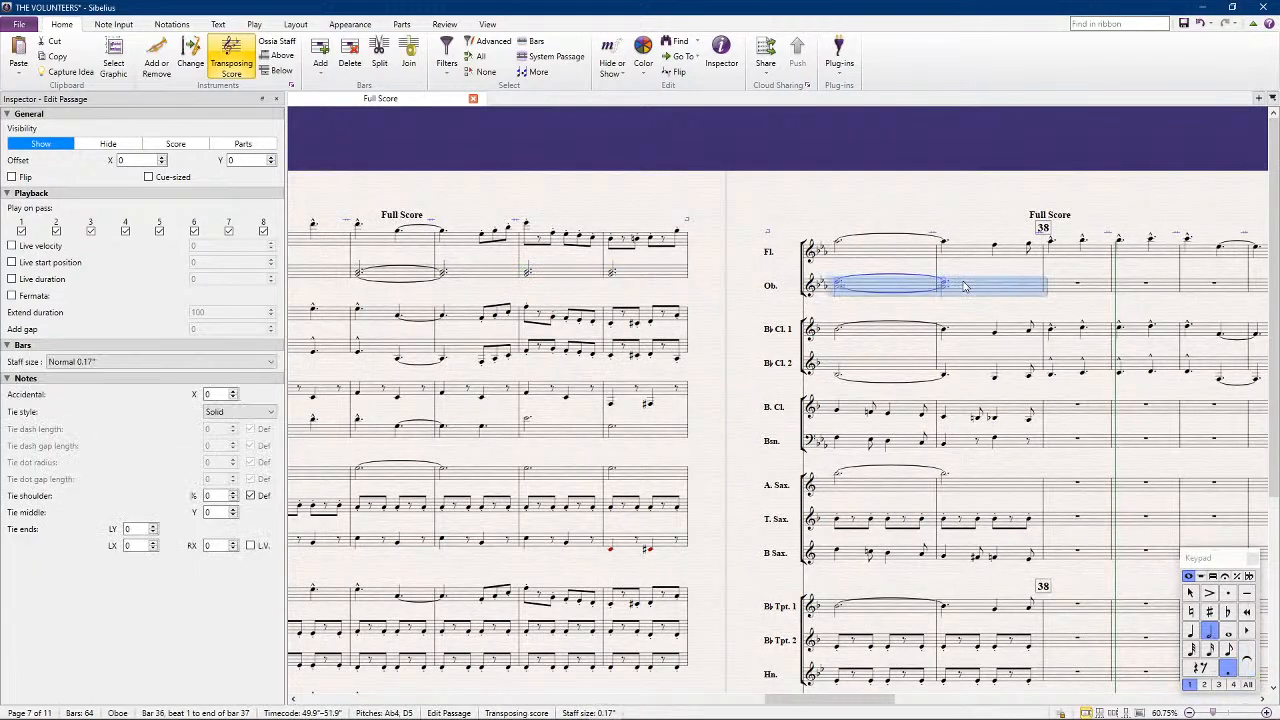
# Play back the woodwind and saxophone passage in bars 30 to 37 to check the oboe harmony
pyautogui.moveTo(551, 172); pyautogui.dragTo(839, 160)
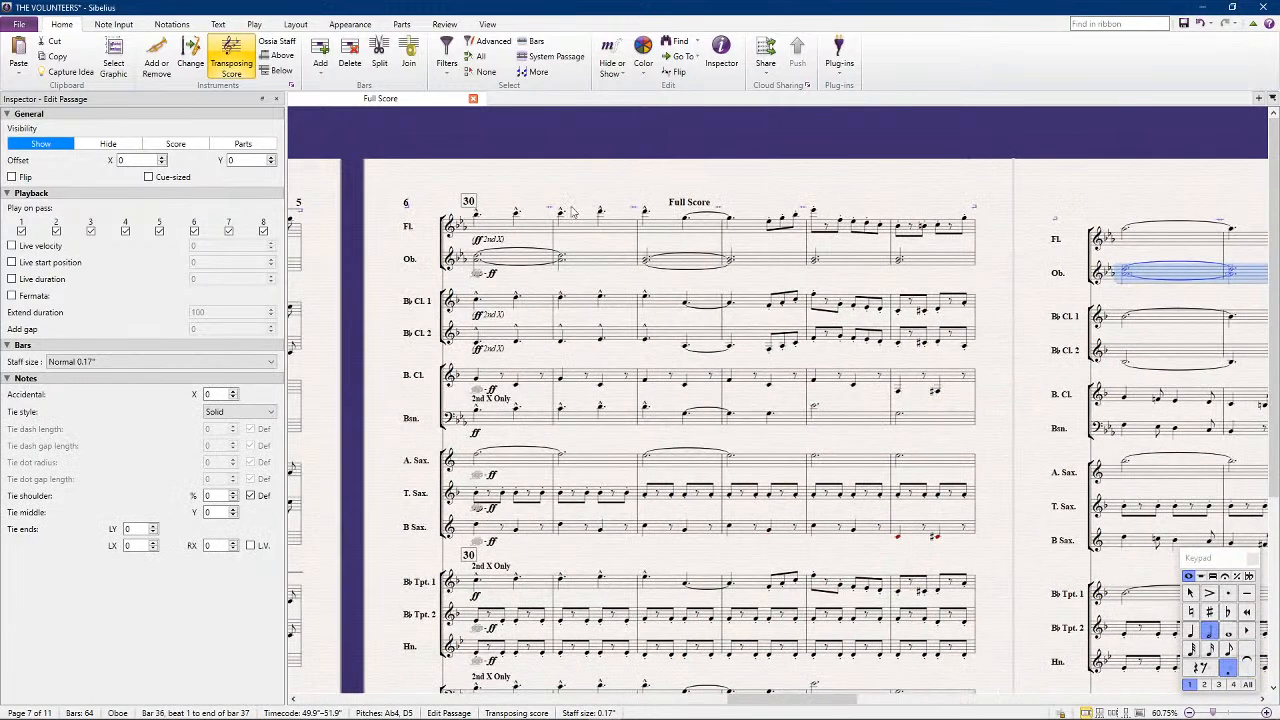
pyautogui.click(502, 230)
pyautogui.hscroll(3, 1040, 357)
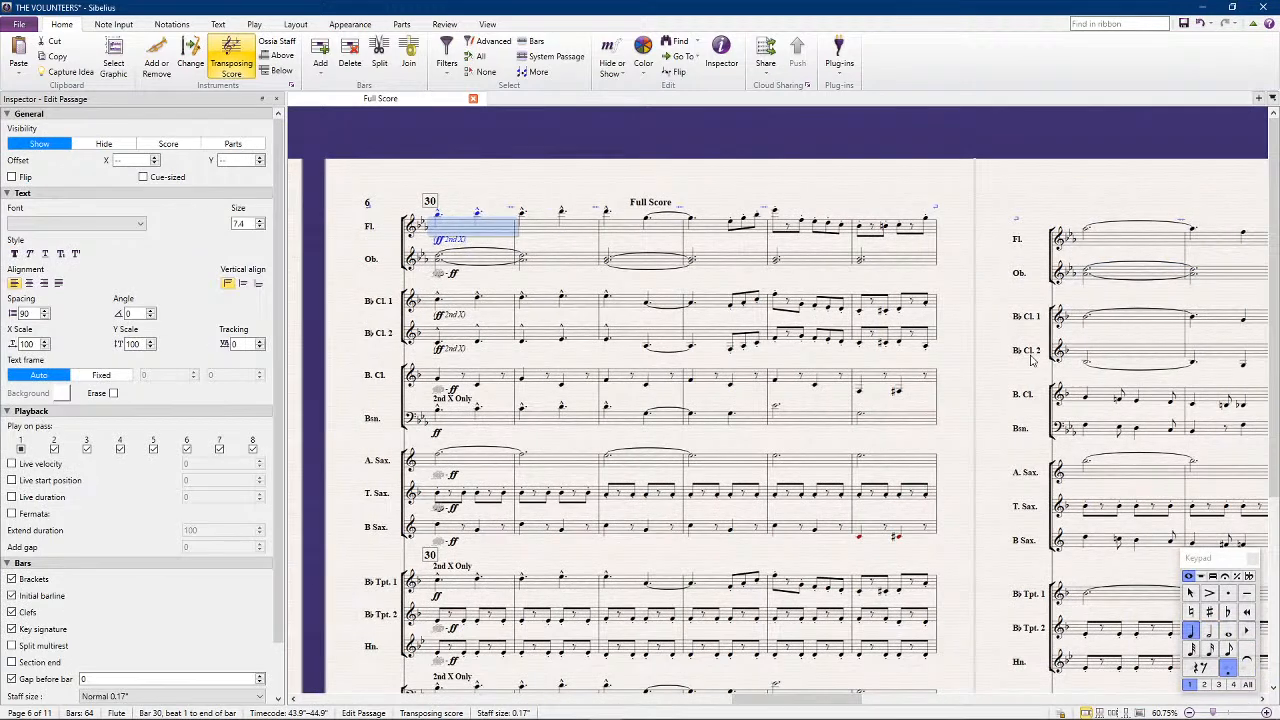
pyautogui.keyDown('shift'); pyautogui.click(1133, 549); pyautogui.keyUp('shift')
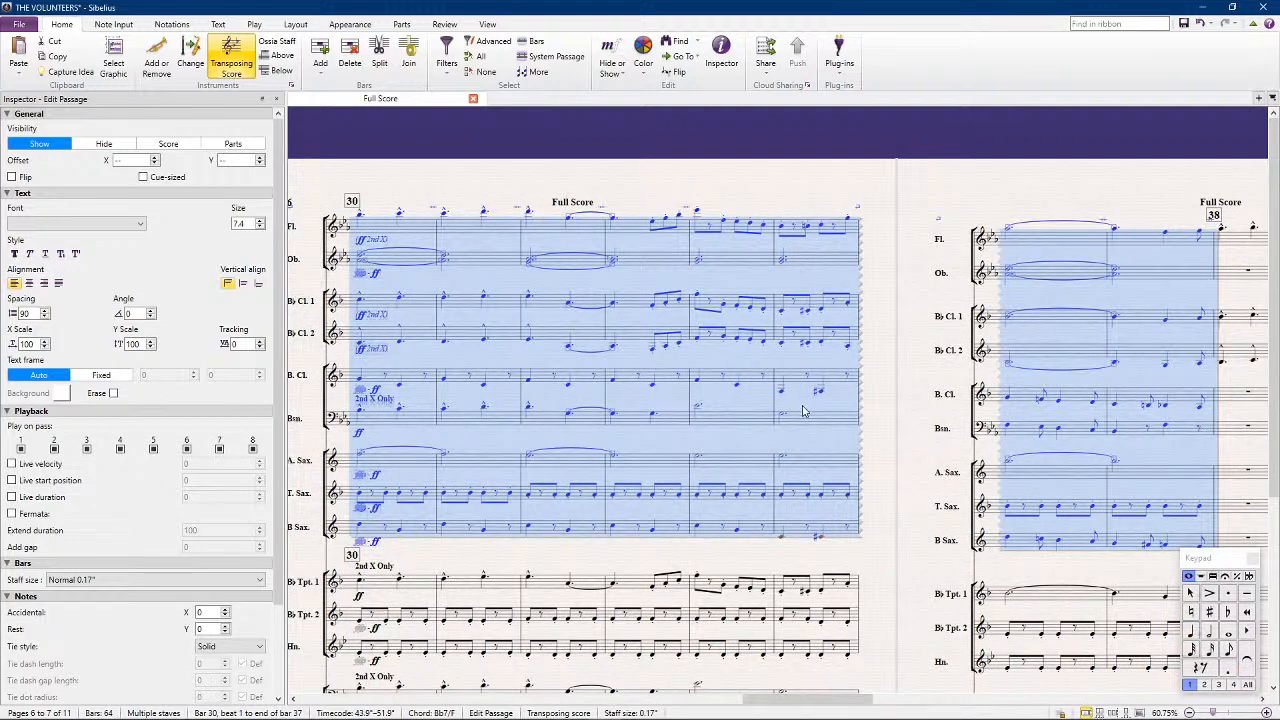
pyautogui.hotkey('ctrl', 'alt', 'i')
pyautogui.press('space')
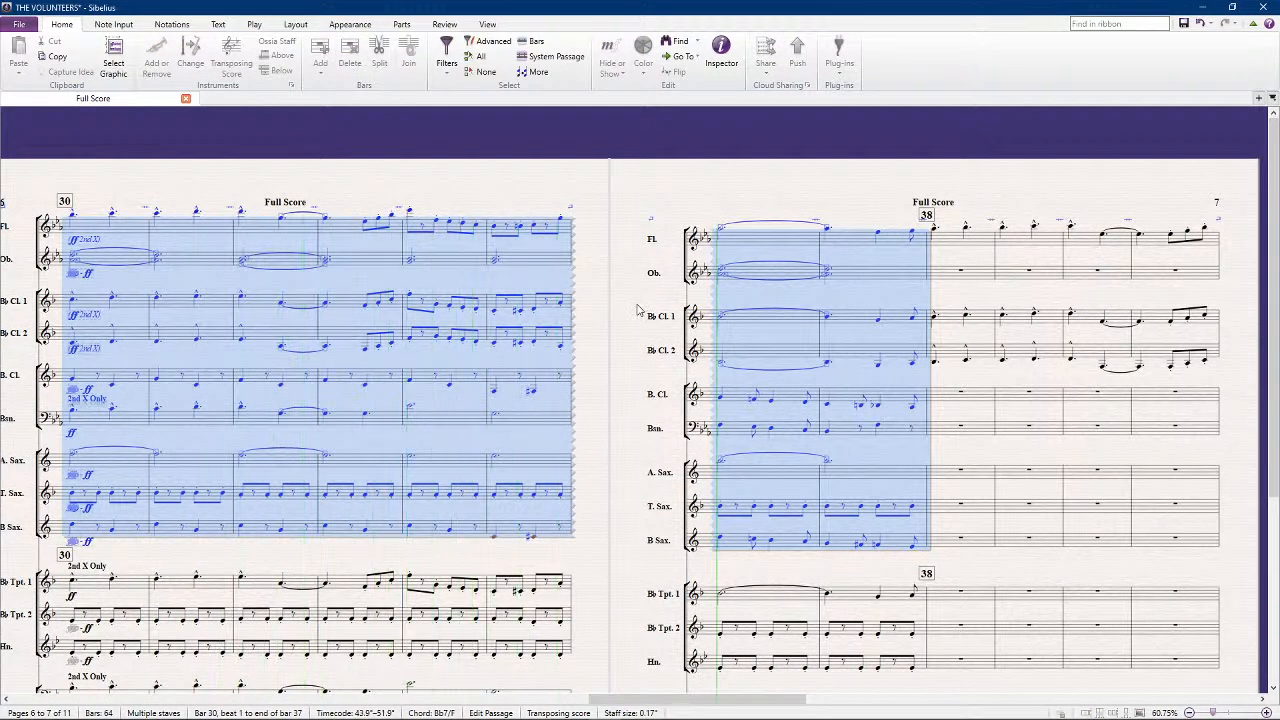
pyautogui.press('Escape')
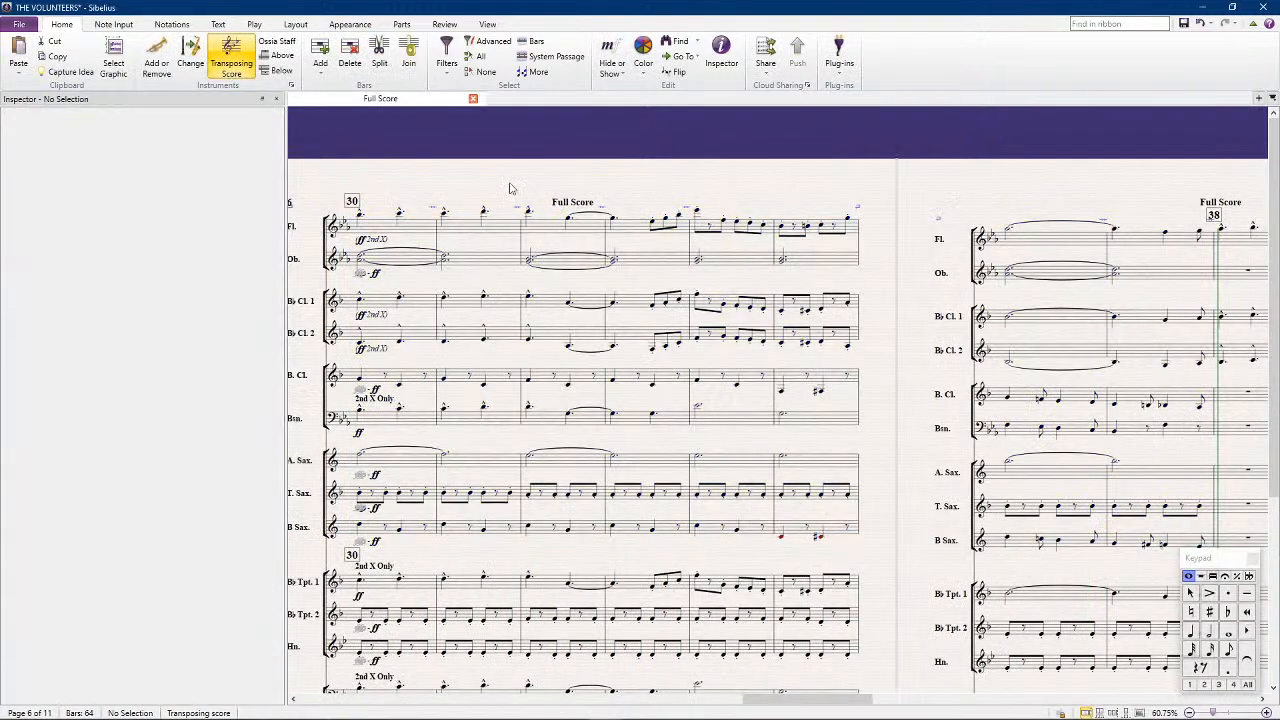
# Undo all the harmony notes added to the oboe in bars 30 to 37 and clear the selection
pyautogui.hotkey('ctrl', 'z')
pyautogui.hotkey('ctrl', 'z')
pyautogui.hotkey('ctrl', 'z')
pyautogui.hotkey('ctrl', 'z')
pyautogui.hotkey('ctrl', 'z')
pyautogui.hotkey('ctrl', 'z')
pyautogui.hotkey('ctrl', 'z')
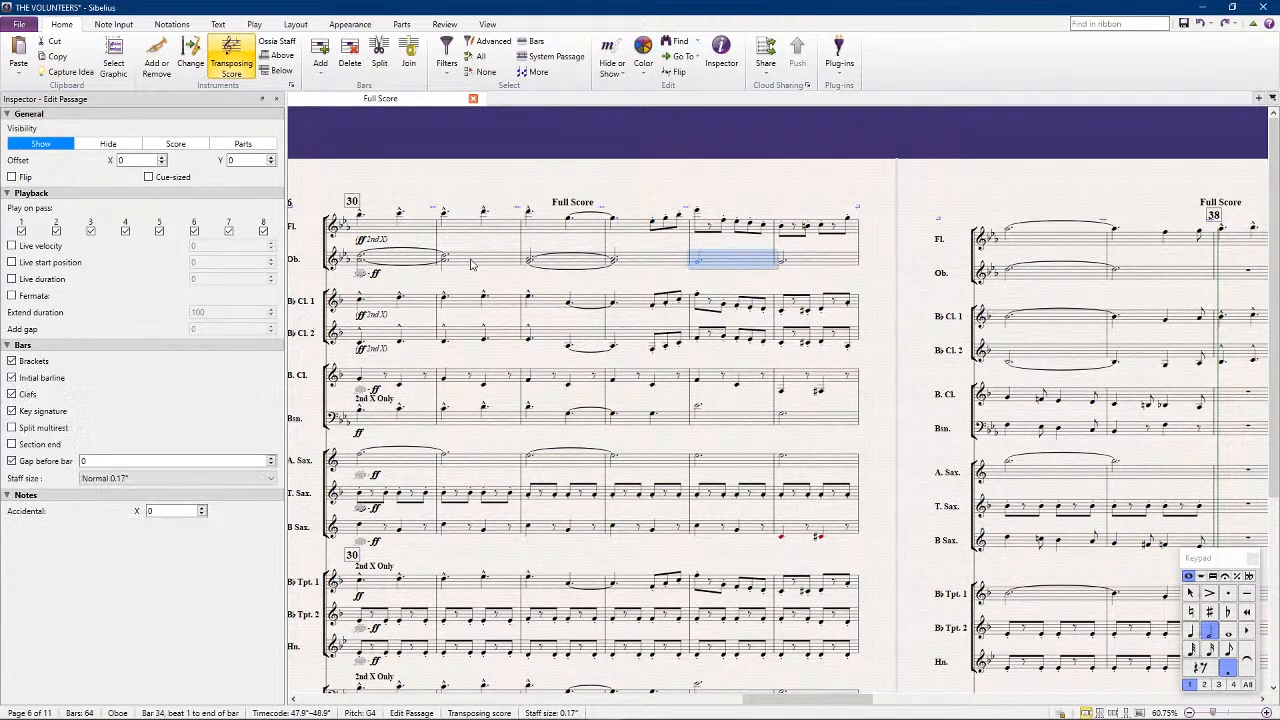
pyautogui.hotkey('ctrl', 'z')
pyautogui.hotkey('ctrl', 'z')
pyautogui.hotkey('ctrl', 'z')
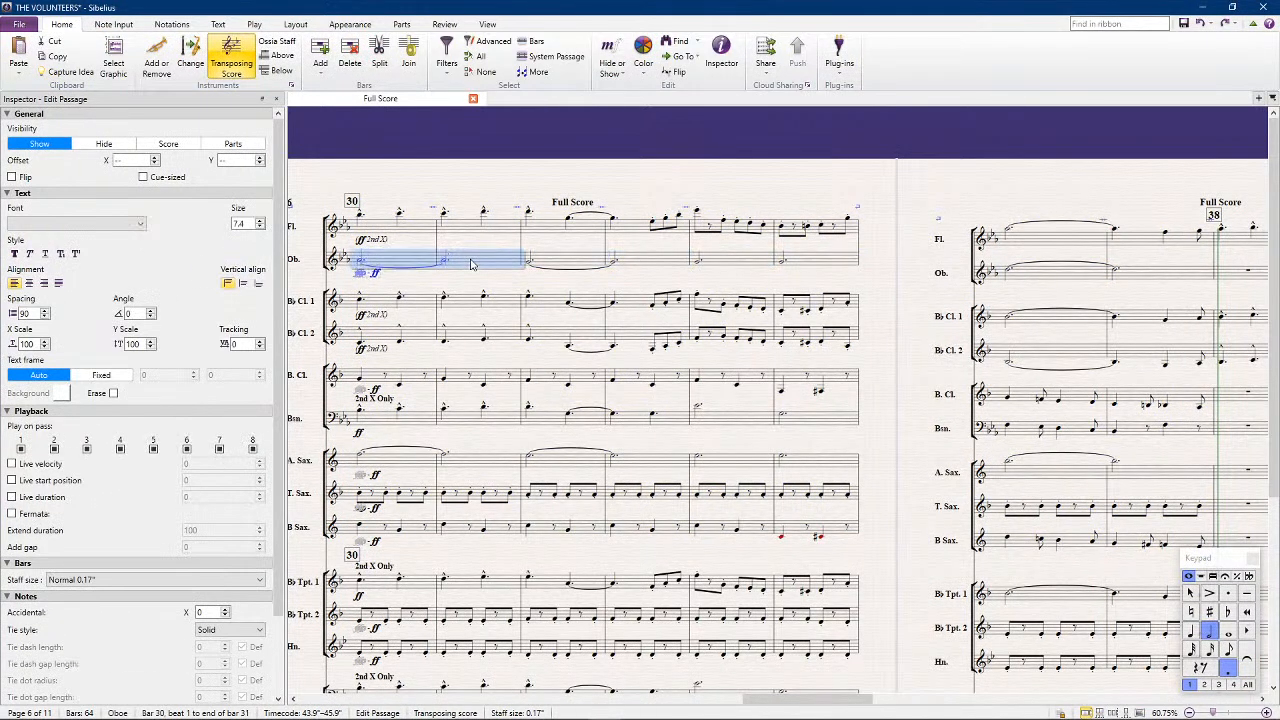
pyautogui.click(641, 170)
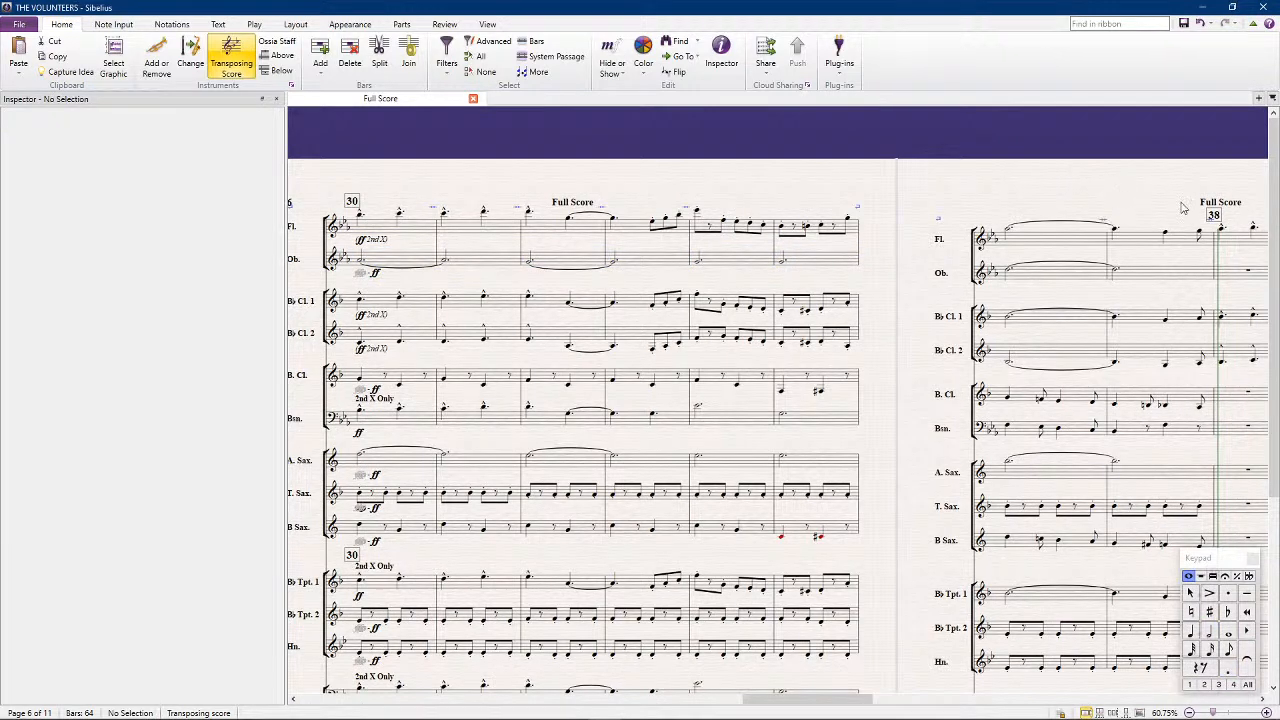
# Copy the oboe's tied notes from bars 32 to 33 into bars 38 to 39 and raise them by three steps
pyautogui.moveTo(1151, 197); pyautogui.dragTo(602, 212)
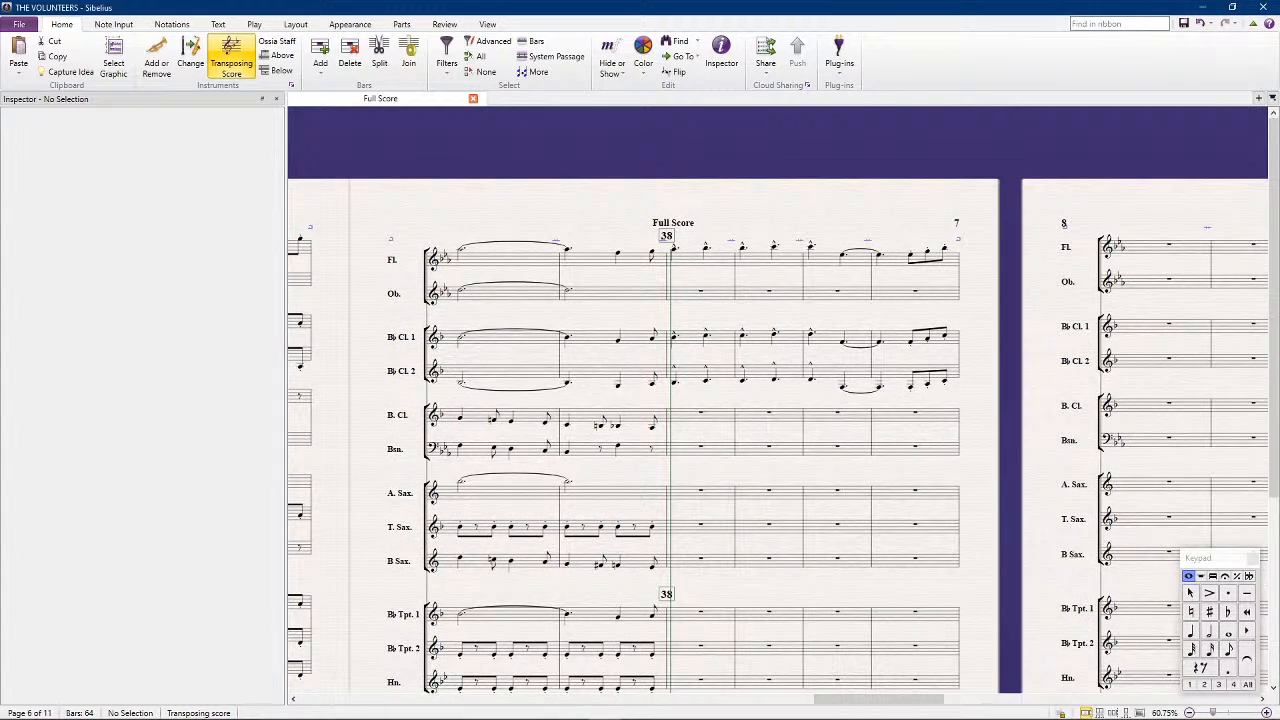
pyautogui.hotkey('alt', 'Tab')
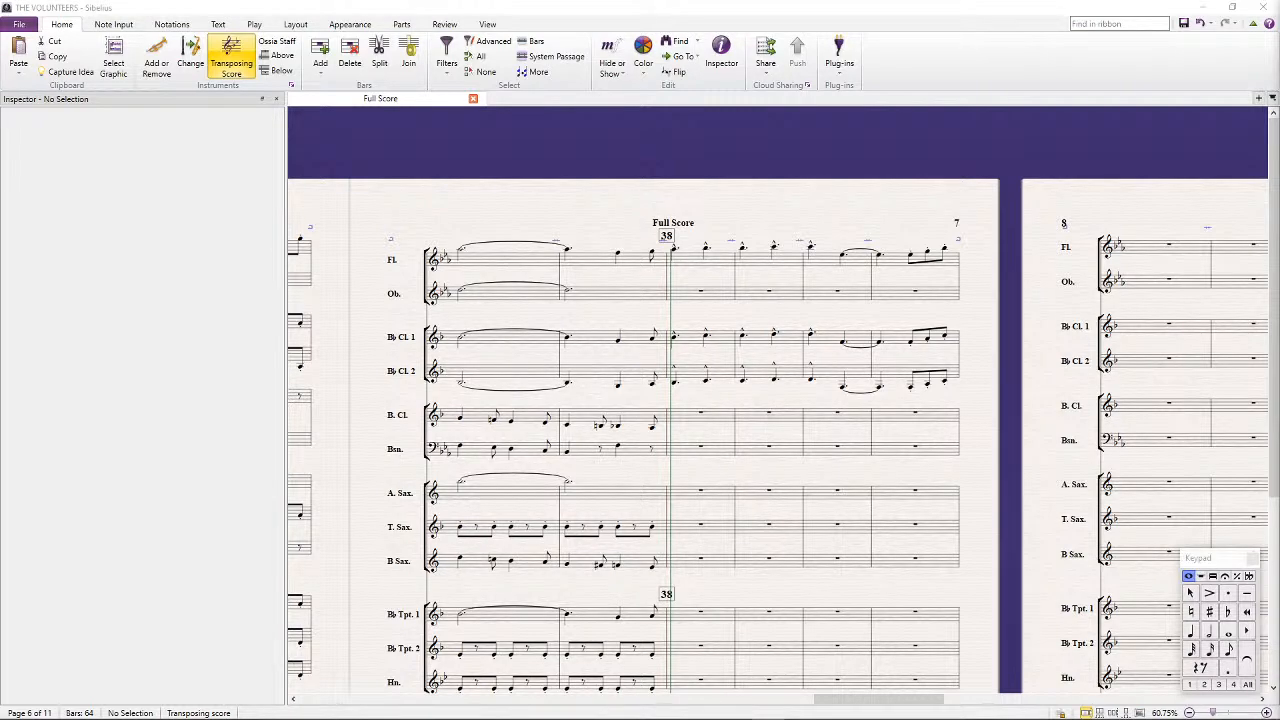
pyautogui.moveTo(620, 157); pyautogui.dragTo(1114, 200)
pyautogui.moveTo(678, 186); pyautogui.dragTo(786, 174)
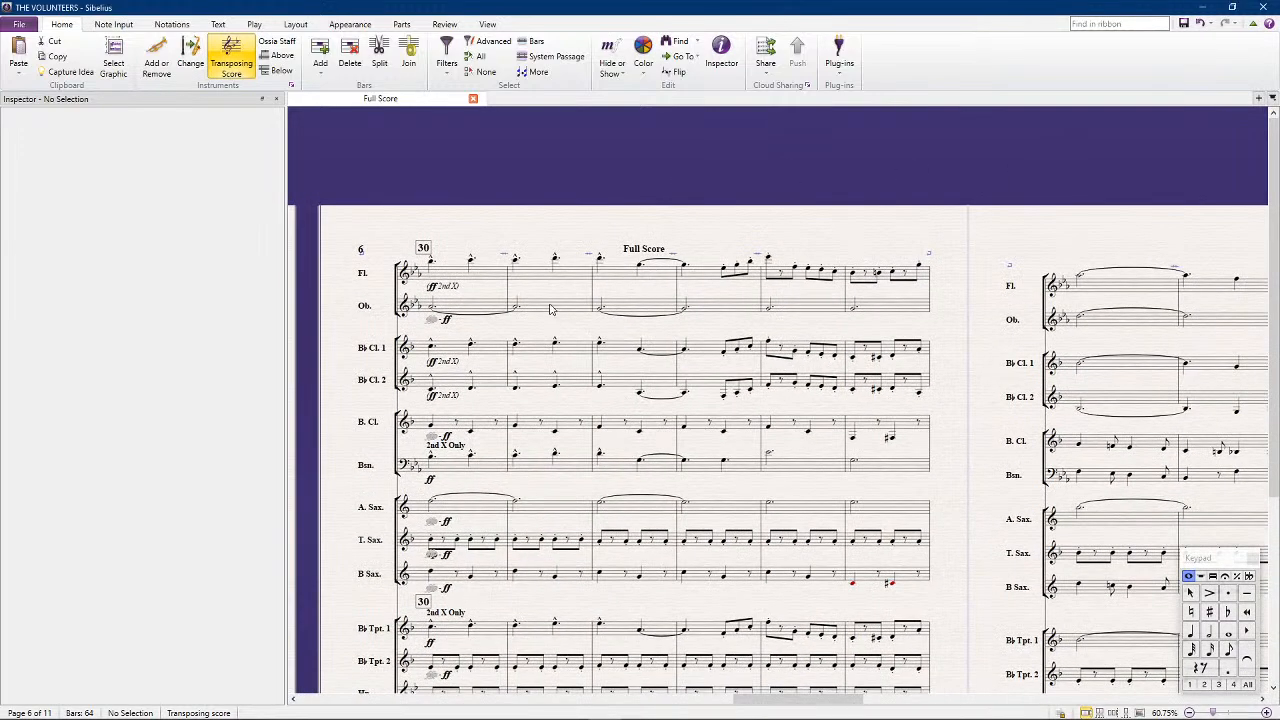
pyautogui.moveTo(657, 309); pyautogui.dragTo(712, 308)
pyautogui.hscroll(3, 713, 308)
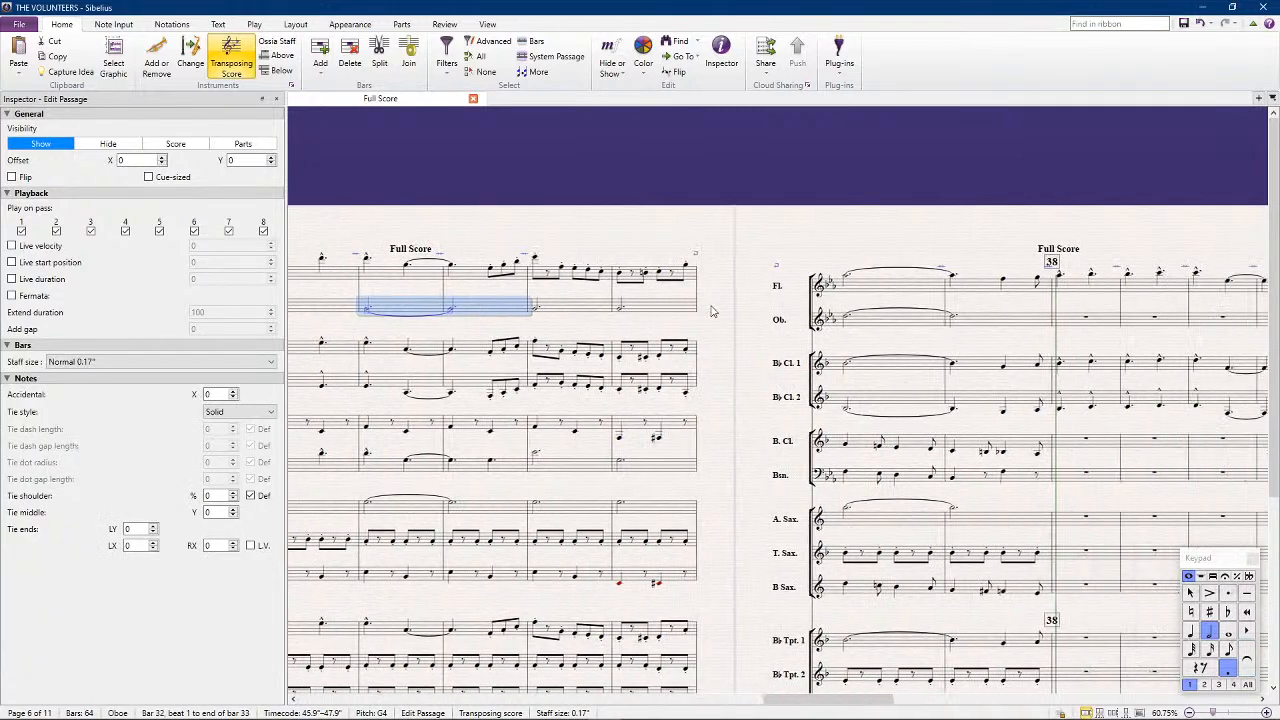
pyautogui.keyDown('alt'); pyautogui.click(1086, 322); pyautogui.keyUp('alt')
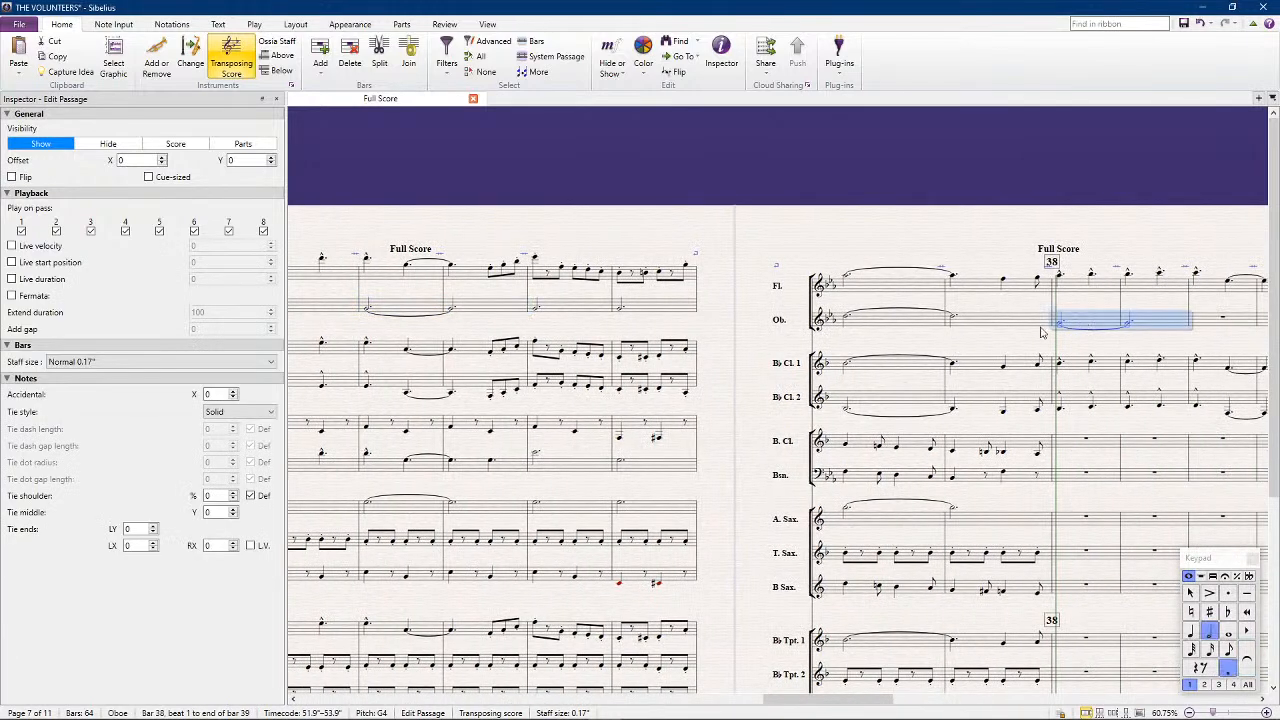
pyautogui.press('Up')
pyautogui.press('Up')
pyautogui.press('Up')
pyautogui.press('Up')
# Repeat the oboe's tied notes into bars 40 to 41, lower the copy by two steps and clear the selection
pyautogui.press('r')
pyautogui.press('Down')
pyautogui.press('Down')
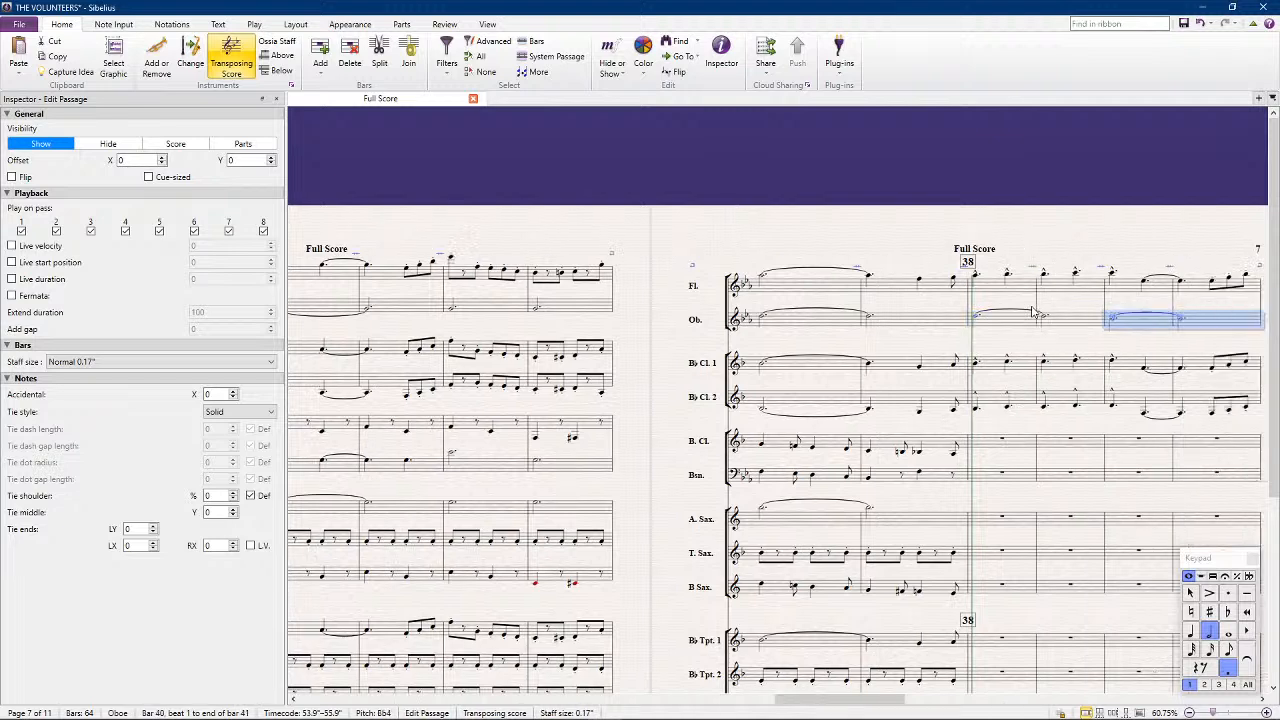
pyautogui.hscroll(12, 1203, 420)
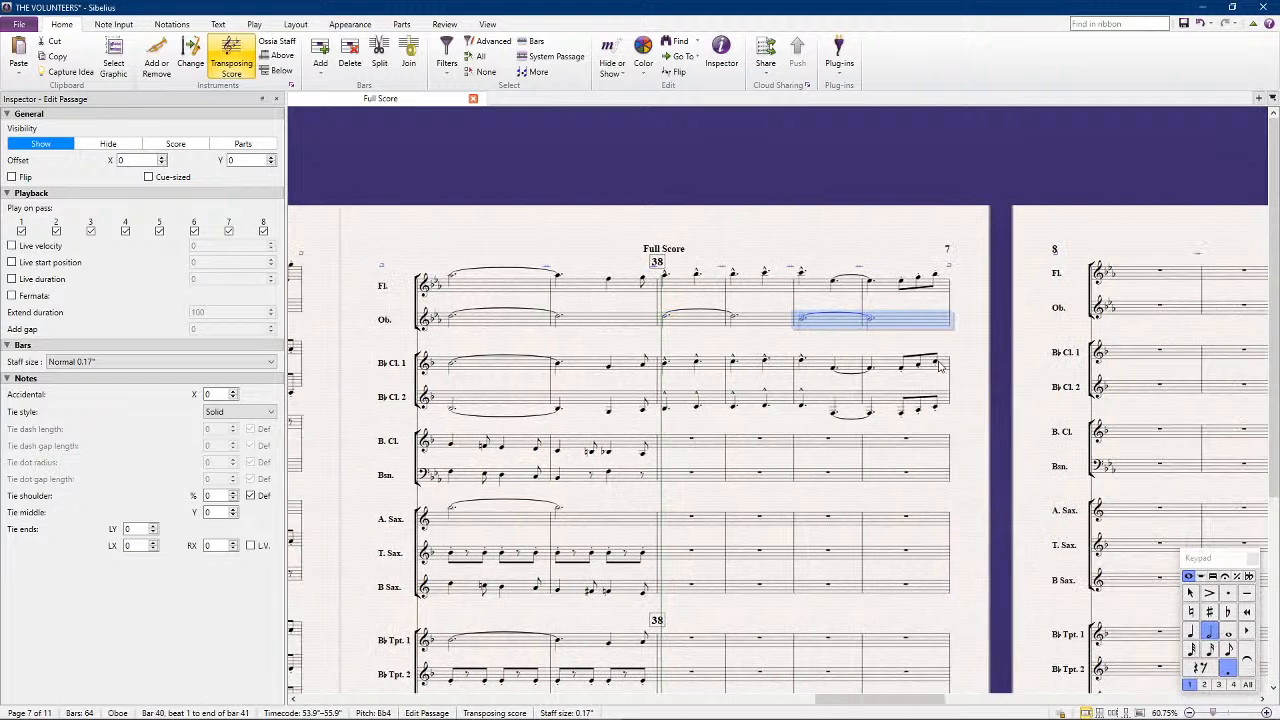
pyautogui.press('Escape')
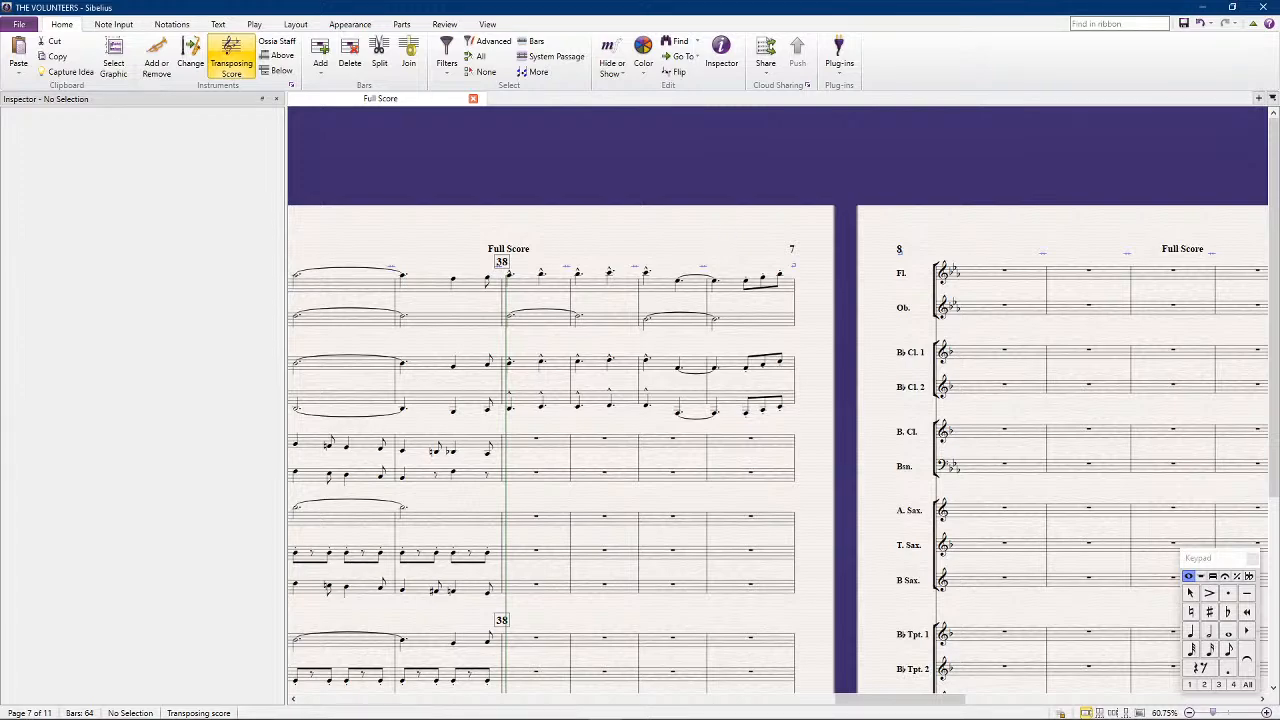
# Replace the eighth rest after the first note of bar 15 in B-flat Trumpet 1 with a staccato B-flat
pyautogui.moveTo(553, 236); pyautogui.dragTo(1180, 264)
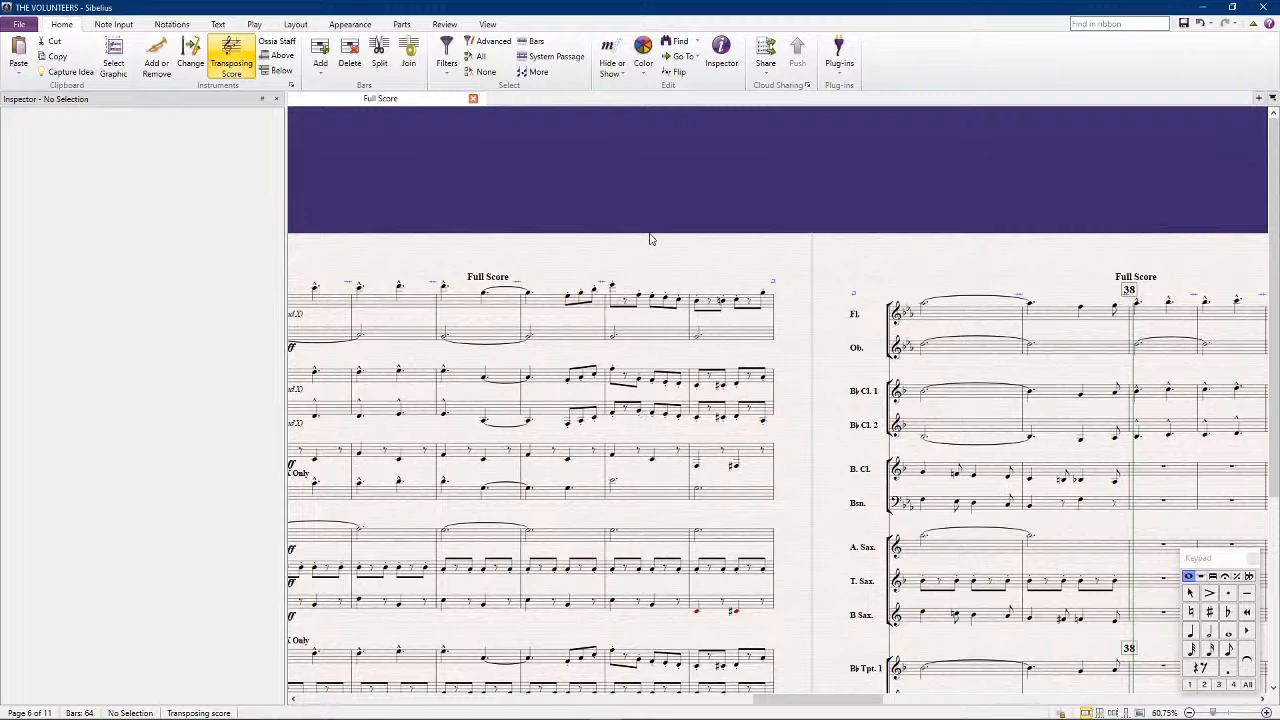
pyautogui.moveTo(409, 223); pyautogui.dragTo(980, 188)
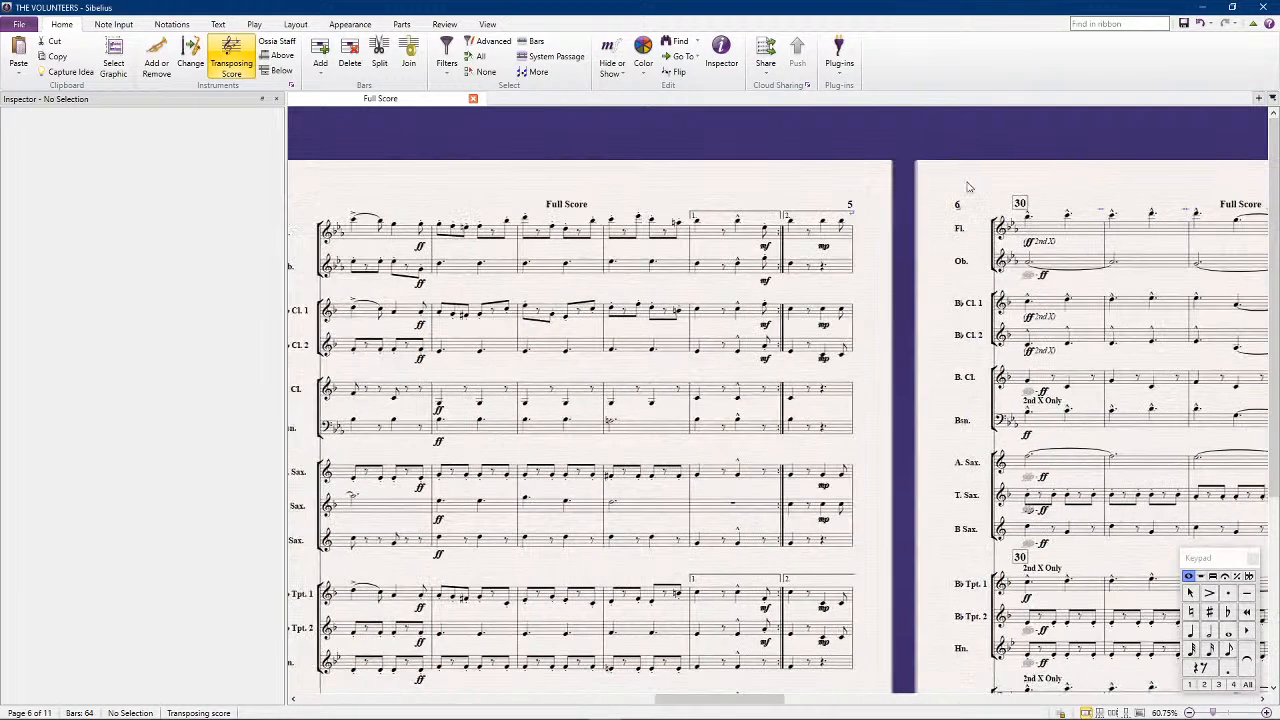
pyautogui.scroll(-5, 658, 450)
pyautogui.moveTo(462, 244); pyautogui.dragTo(1258, 238)
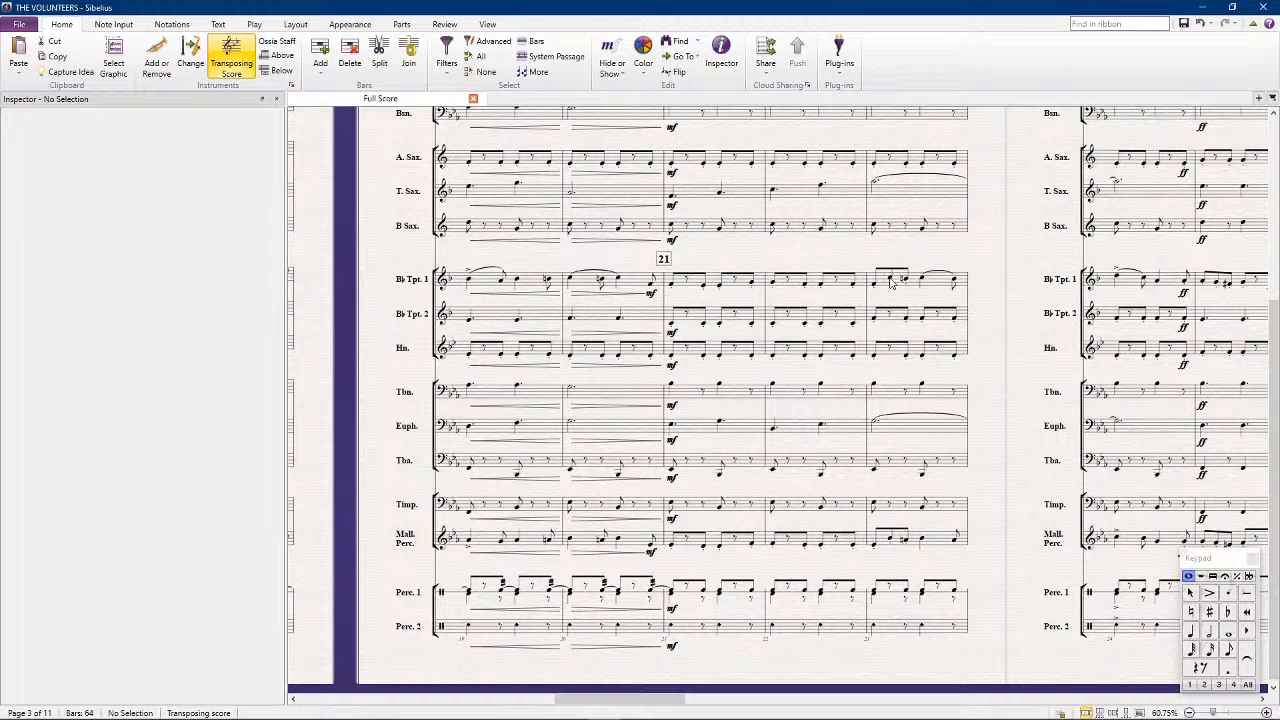
pyautogui.moveTo(703, 265); pyautogui.dragTo(1275, 234)
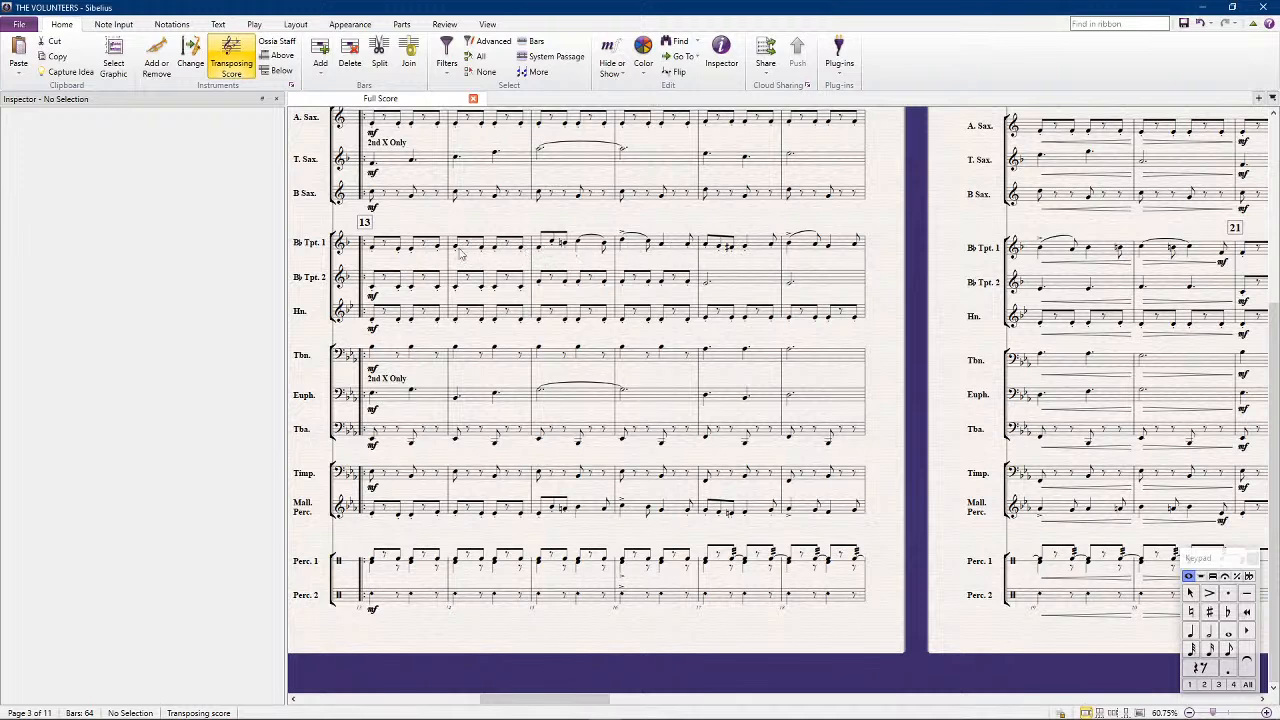
pyautogui.click(555, 245)
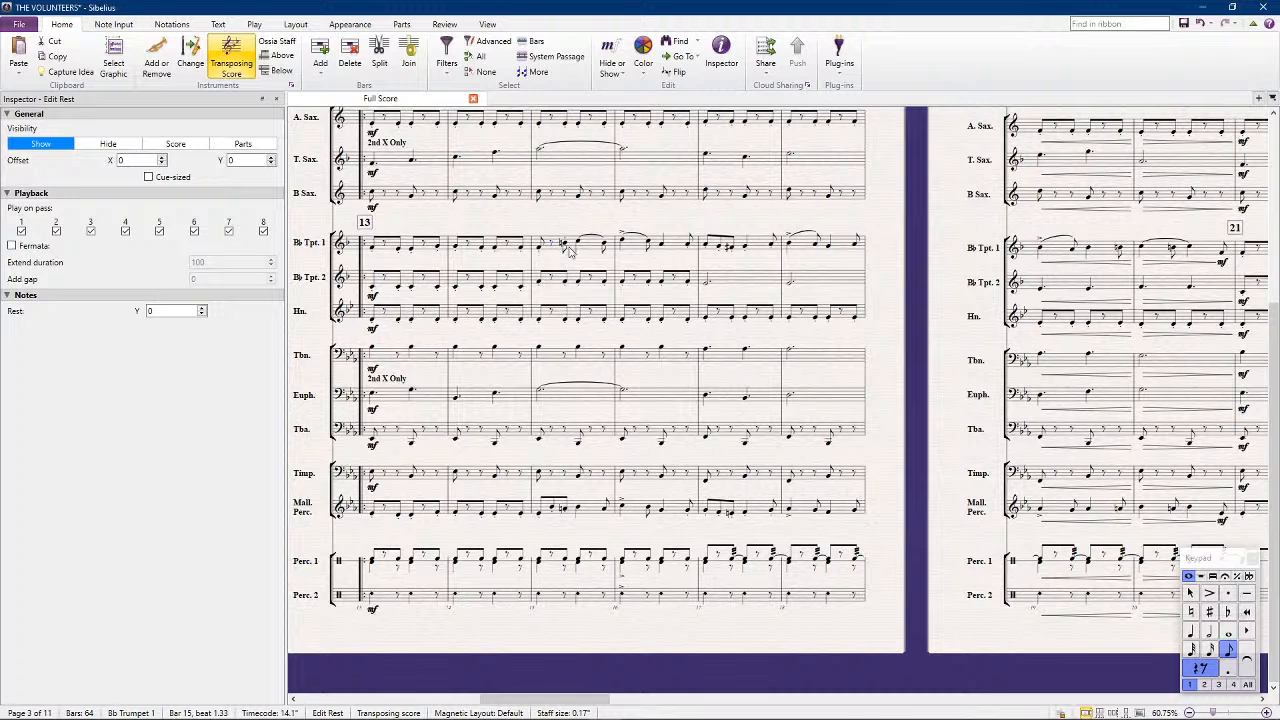
pyautogui.press('b')
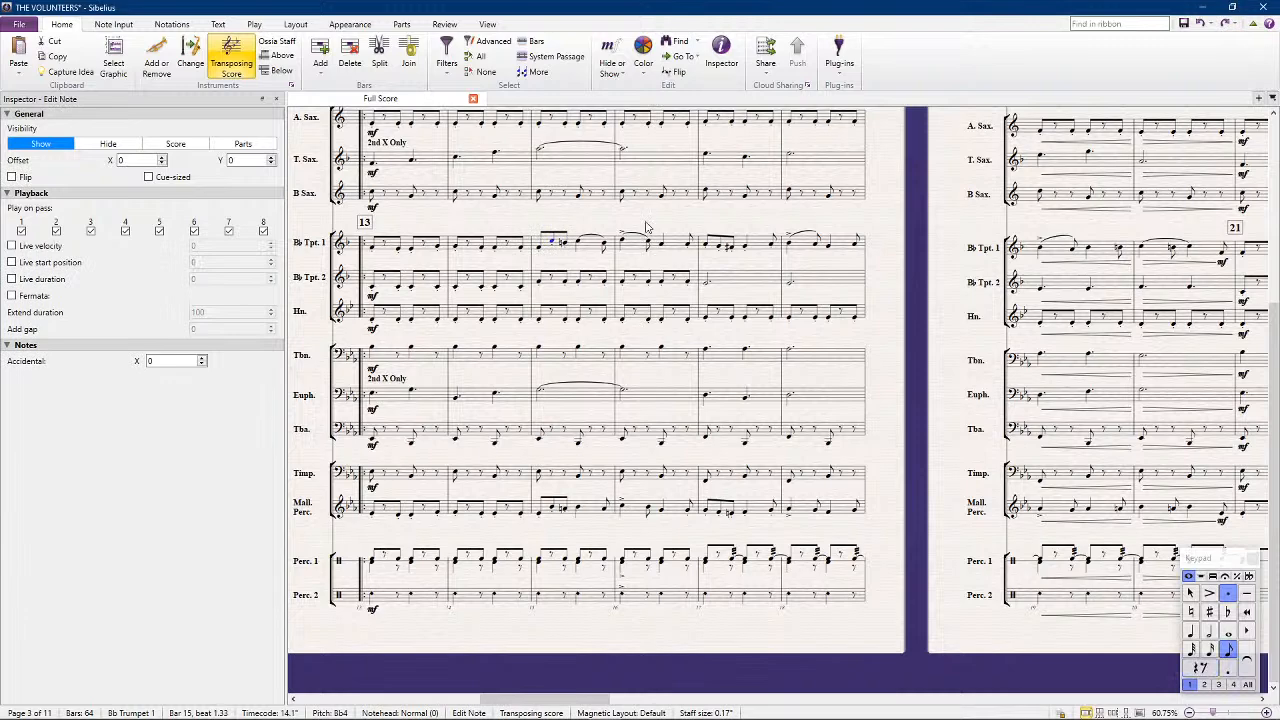
# Review the full score from the opening page through bar 30, checking the rhythms across the woodwind and brass parts
pyautogui.scroll(1, 542, 242)
pyautogui.scroll(2, 542, 242)
pyautogui.hscroll(-10, 489, 192)
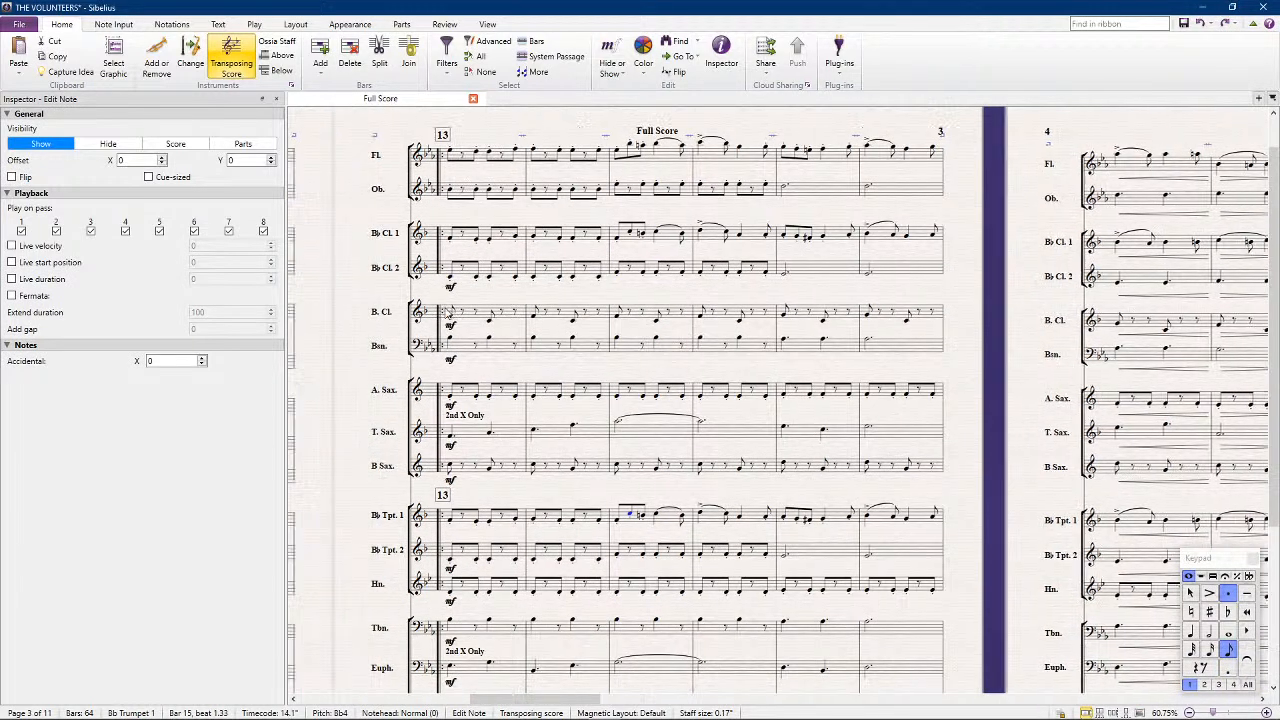
pyautogui.hscroll(-3, 470, 375)
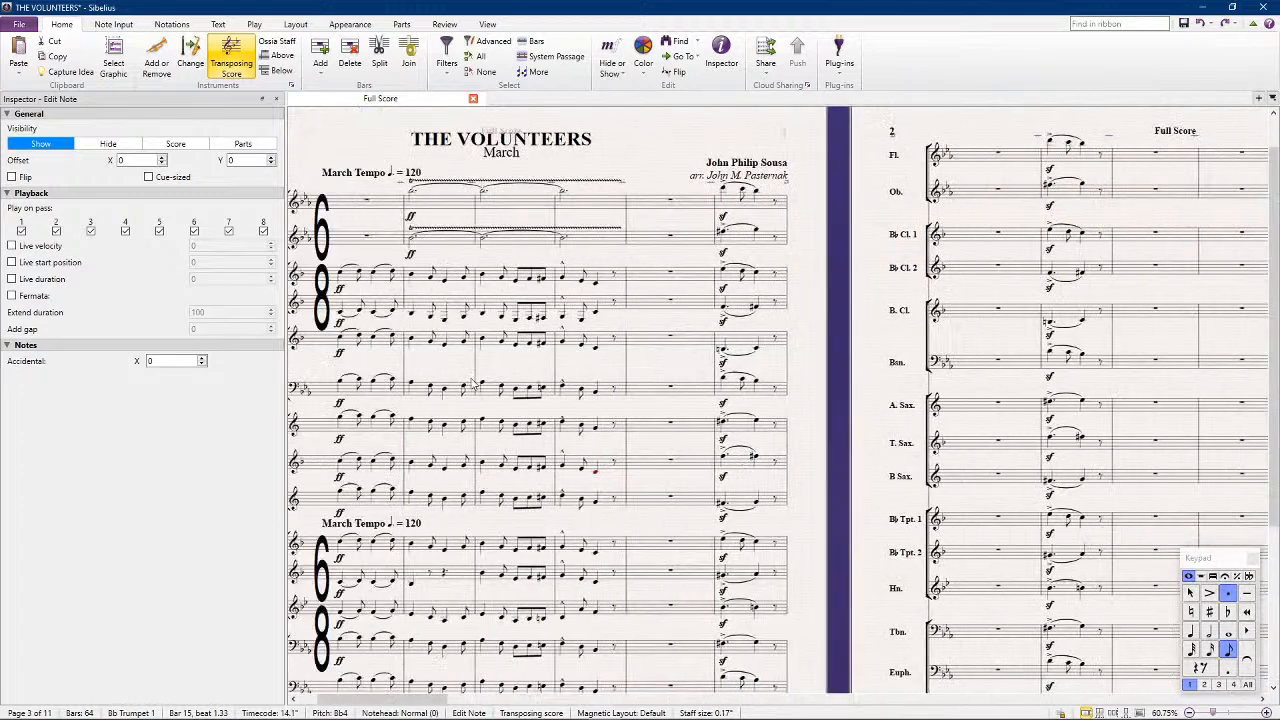
pyautogui.hscroll(14, 473, 384)
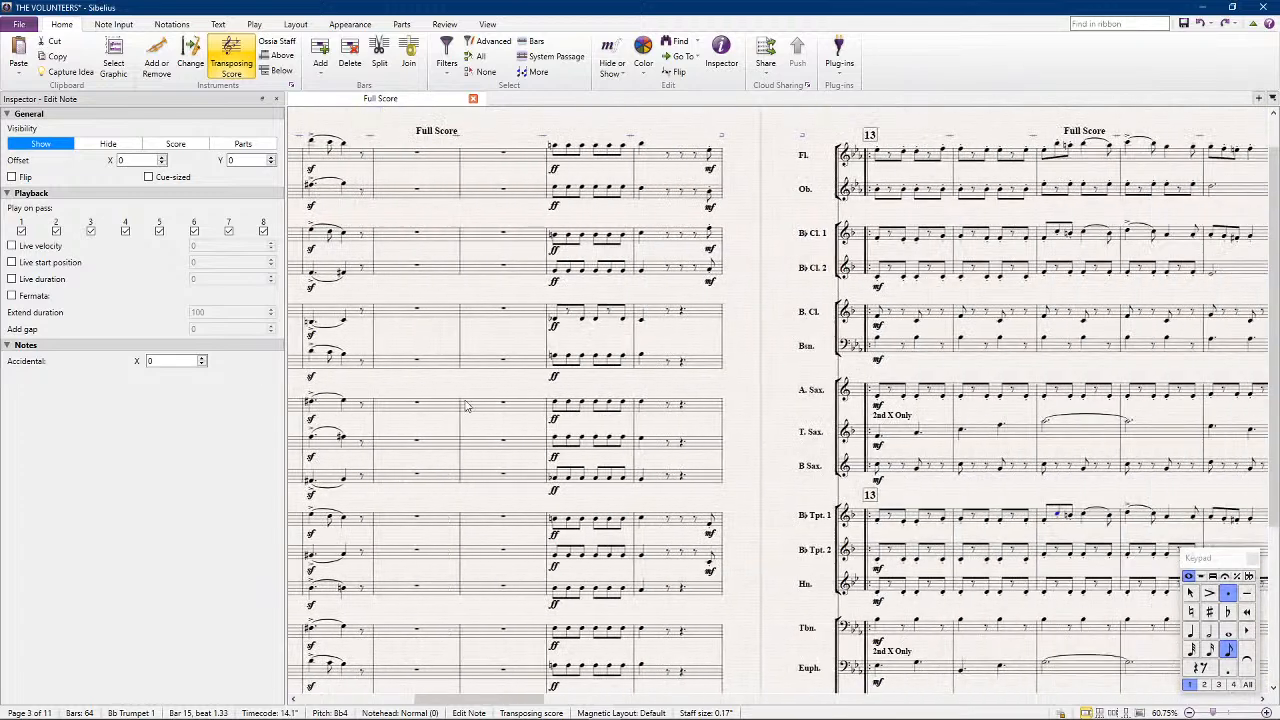
pyautogui.hscroll(1, 578, 190)
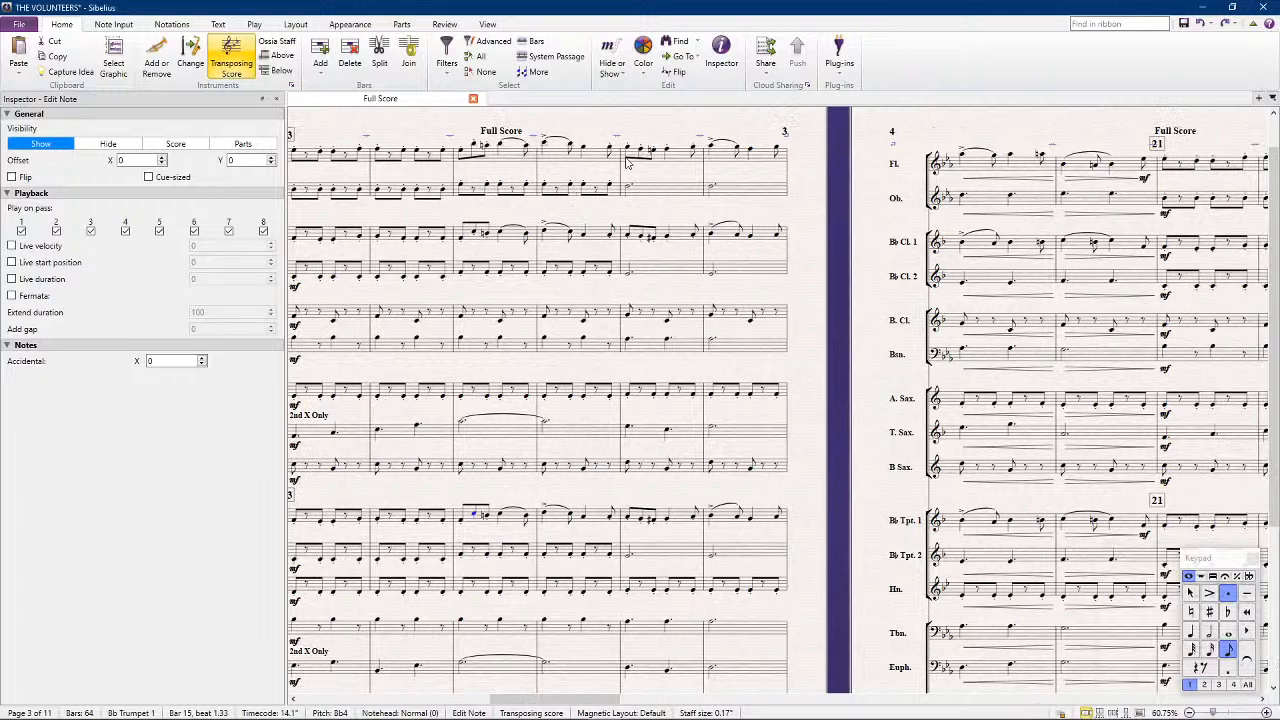
pyautogui.hscroll(3, 704, 400)
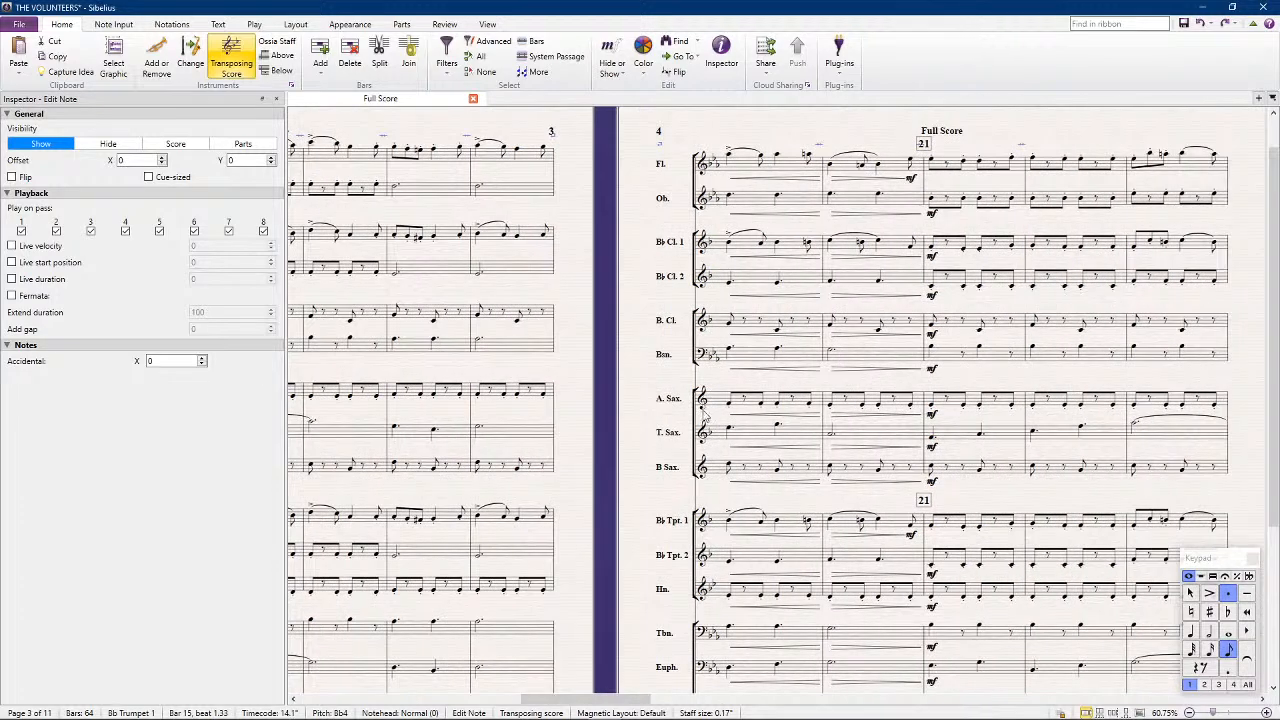
pyautogui.hscroll(8, 704, 410)
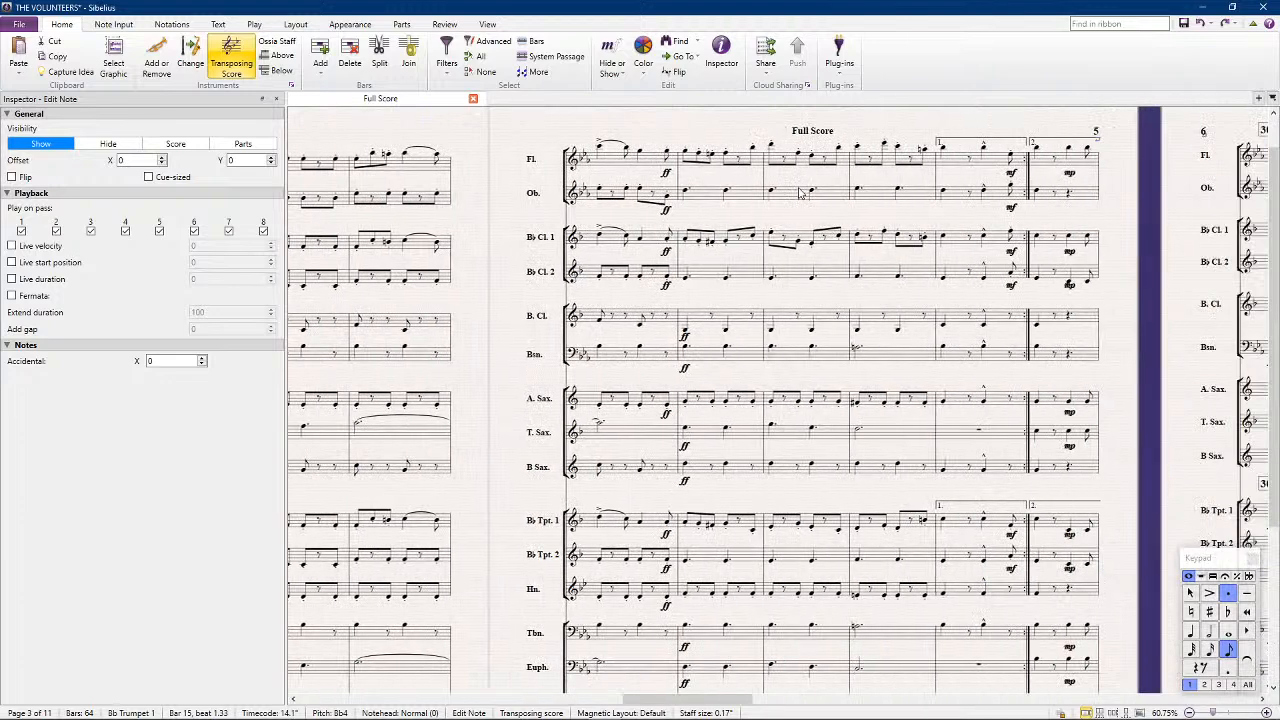
pyautogui.hscroll(9, 806, 236)
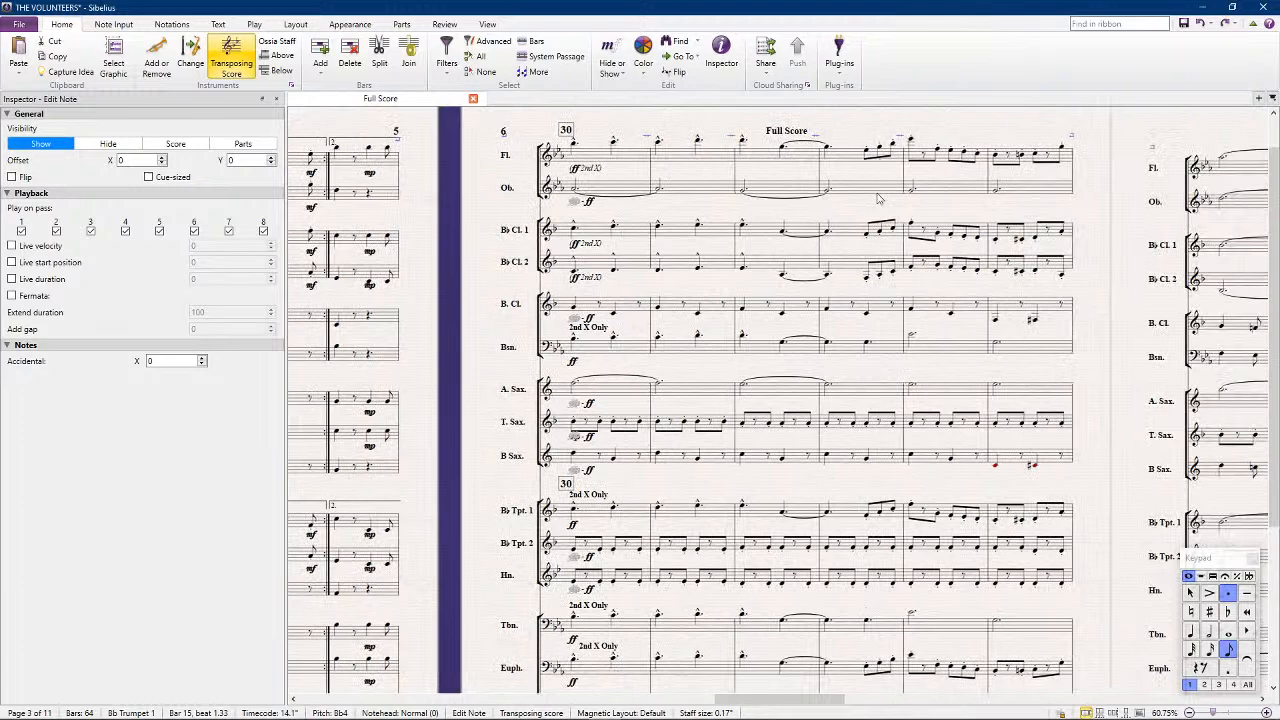
# Replace the middle eighth note of the last group in bar 33 with a beamed-over rest in flute and both clarinets
pyautogui.hscroll(2, 880, 230)
pyautogui.click(726, 150)
pyautogui.keyDown('shift'); pyautogui.click(724, 275); pyautogui.keyUp('shift')
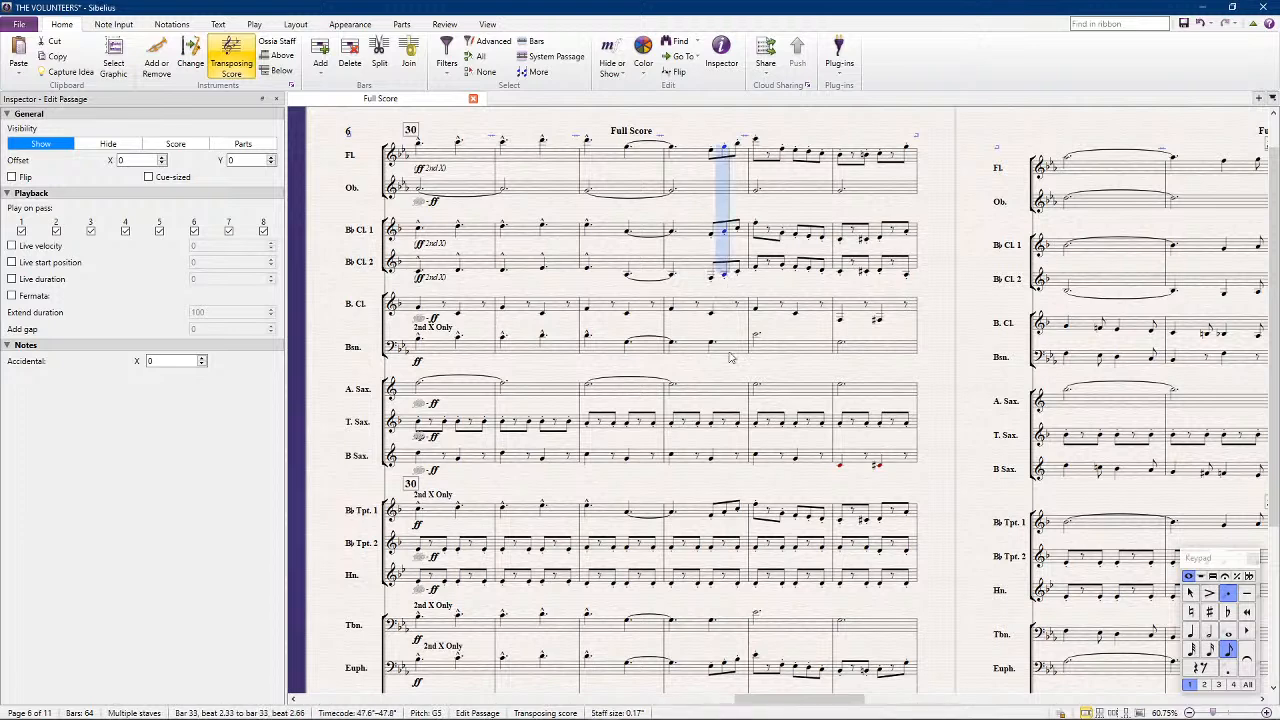
pyautogui.press('Delete')
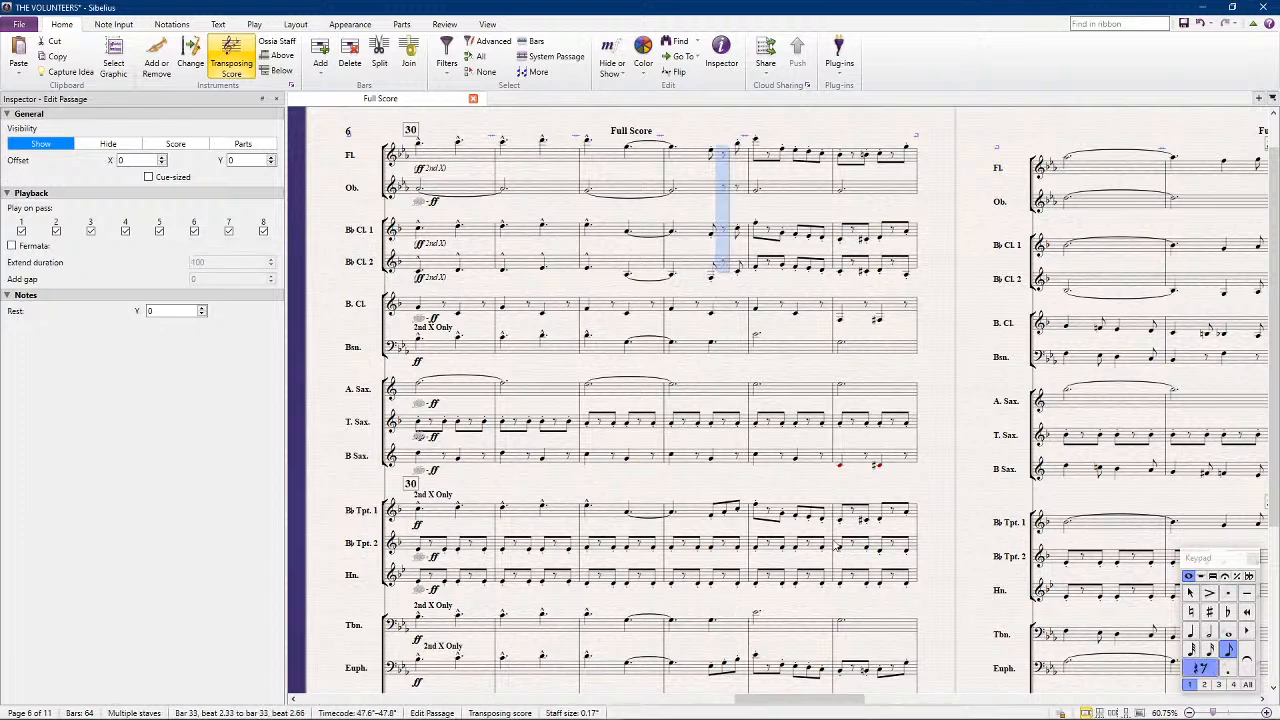
pyautogui.click(1212, 576)
pyautogui.click(1208, 617)
pyautogui.hotkey('ctrl', 'z')
pyautogui.hotkey('ctrl', 'z')
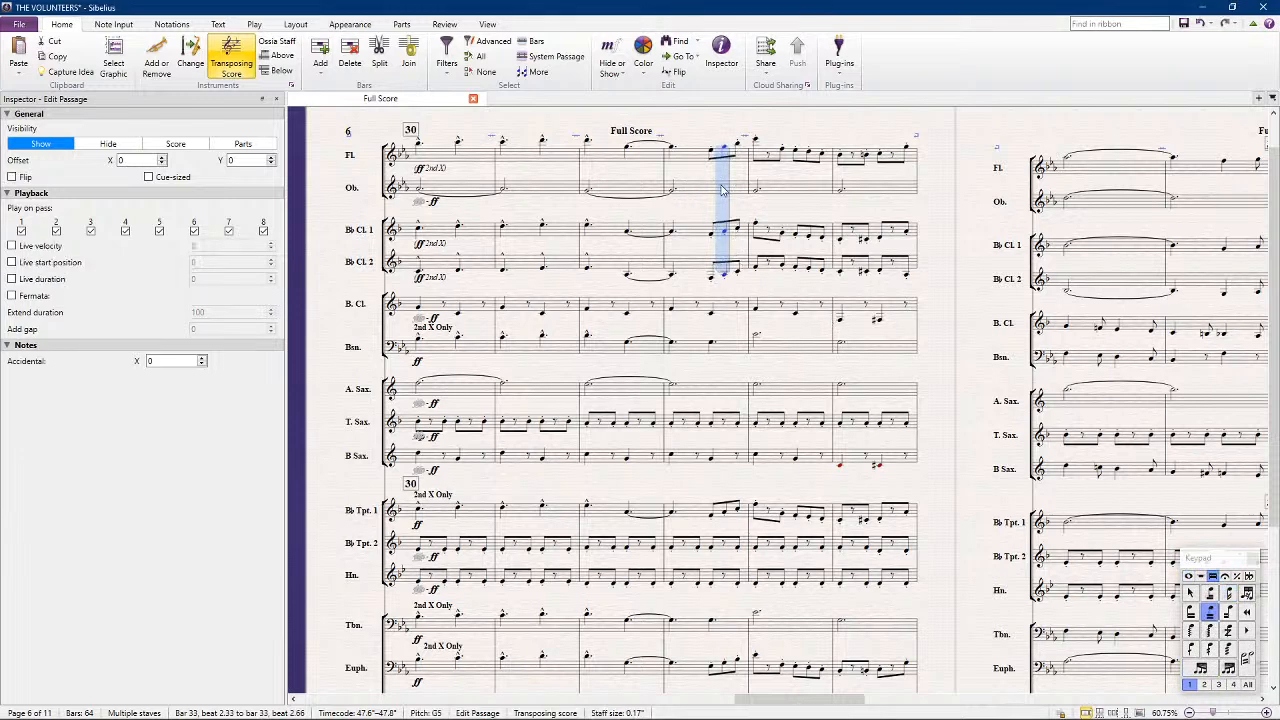
pyautogui.keyDown('ctrl'); pyautogui.click(725, 193); pyautogui.keyUp('ctrl')
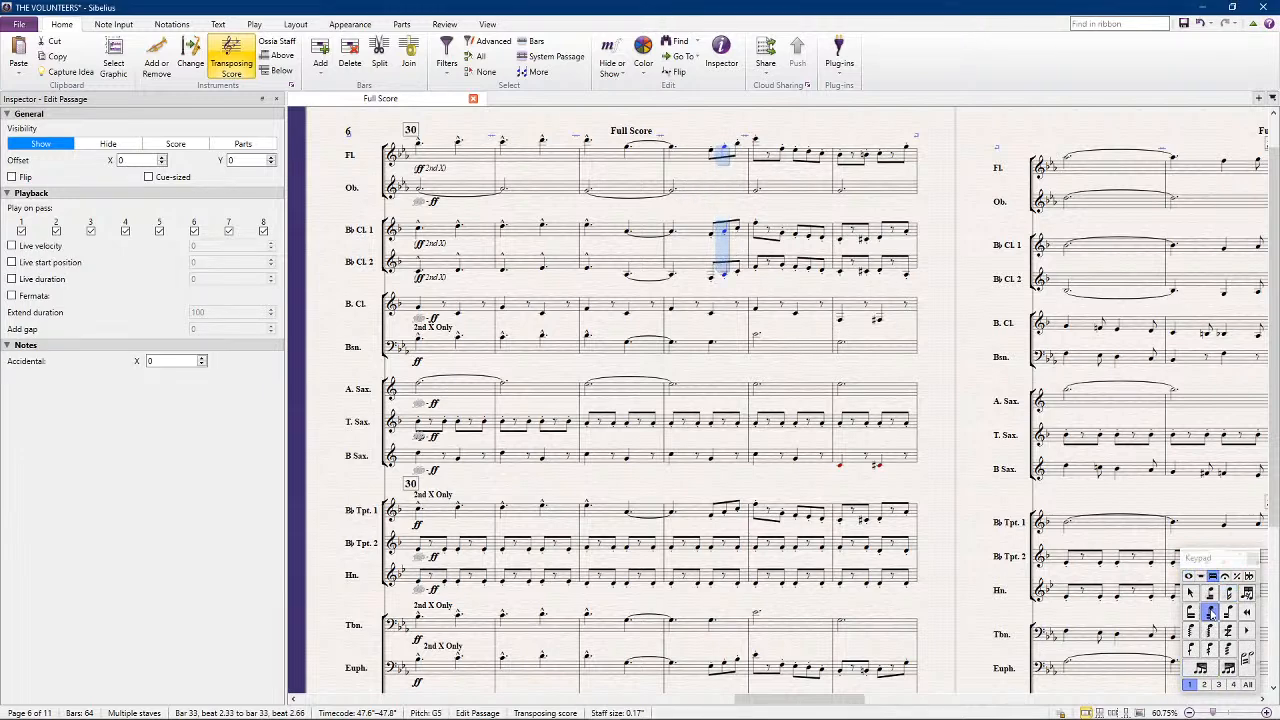
pyautogui.click(1210, 612)
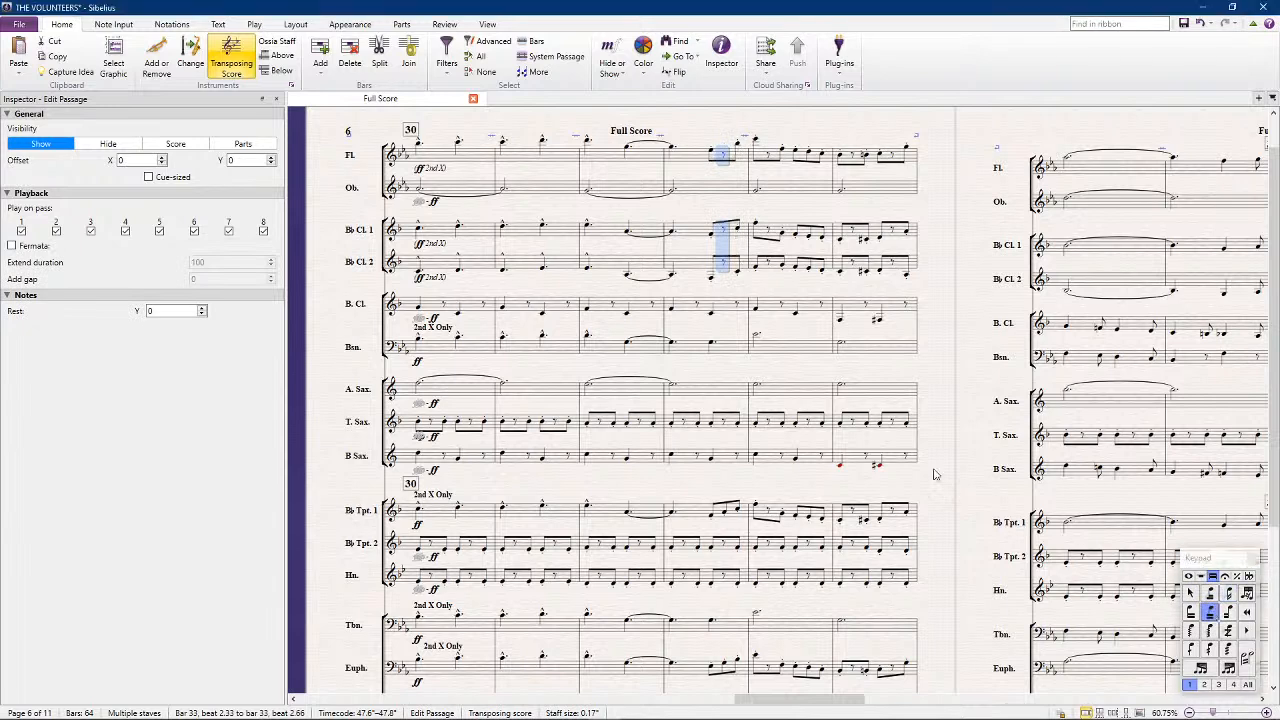
# Replace the middle eighth note of bar 33's last group with a beamed-over rest in B-flat Trumpet 1, euphonium and mallet percussion
pyautogui.click(728, 518)
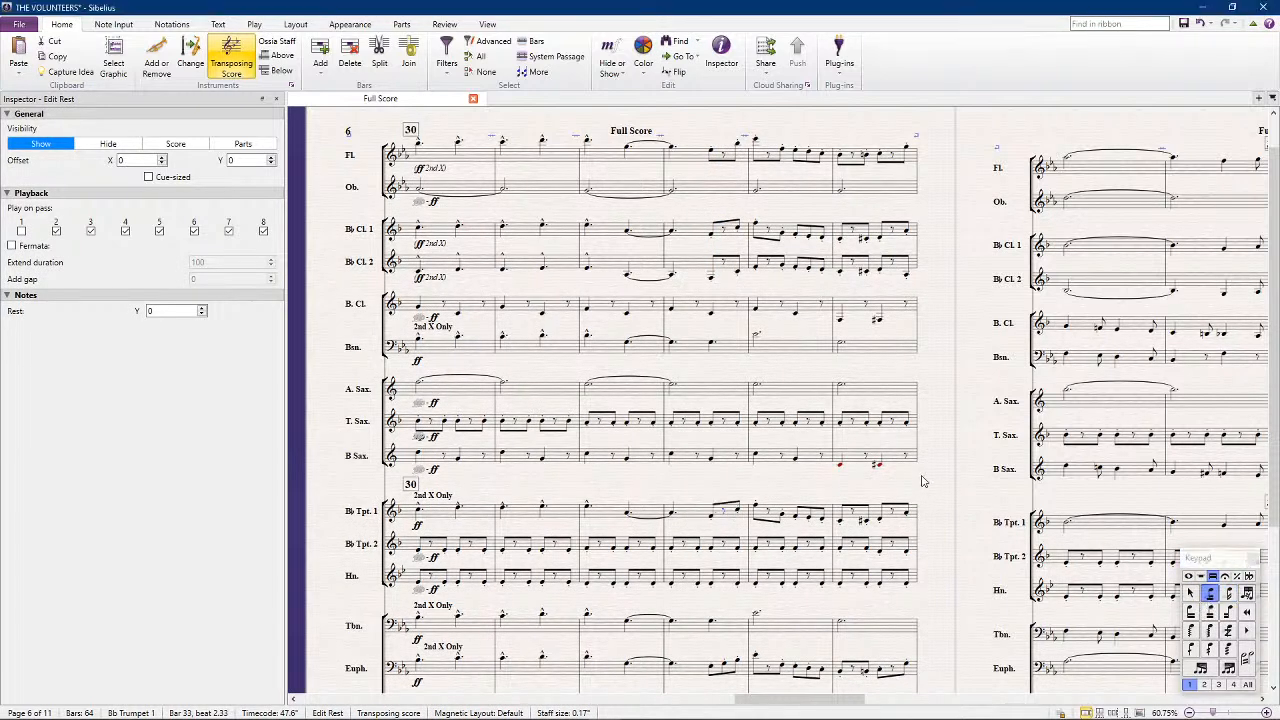
pyautogui.scroll(-3, 925, 485)
pyautogui.click(725, 471)
pyautogui.press('Delete')
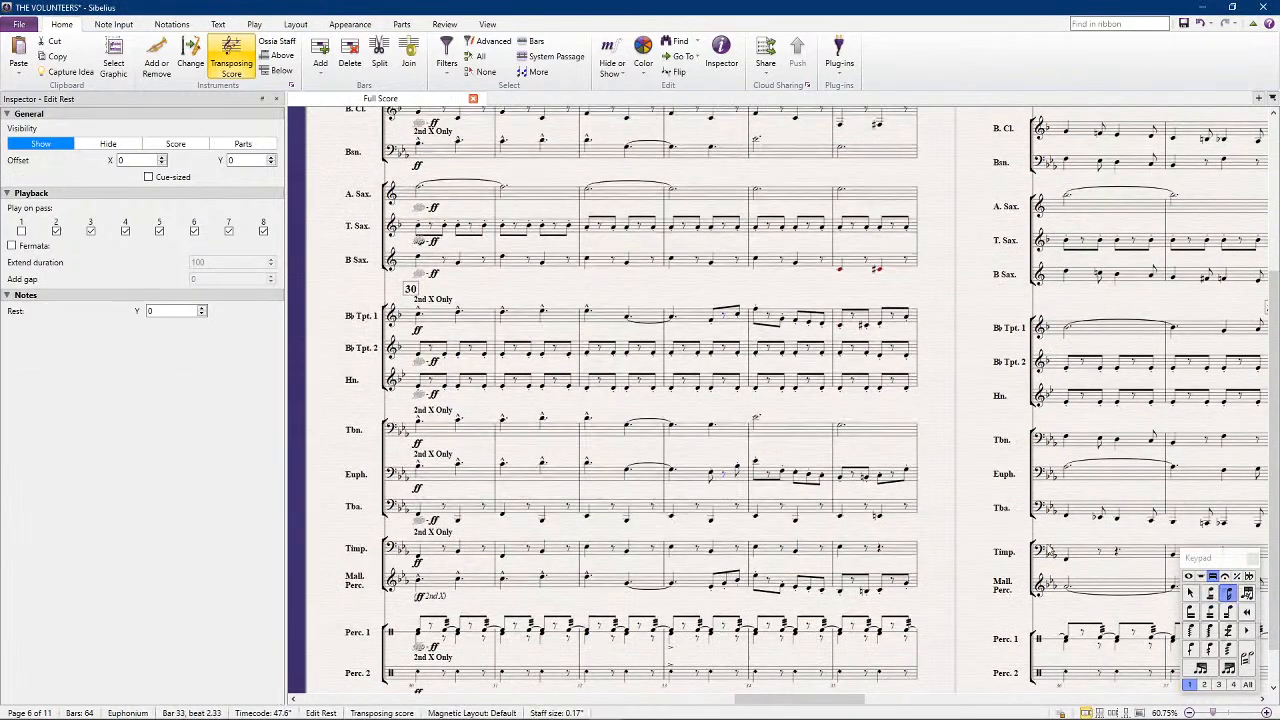
pyautogui.click(1213, 593)
pyautogui.click(726, 589)
pyautogui.press('Delete')
pyautogui.click(1210, 593)
pyautogui.press('Escape')
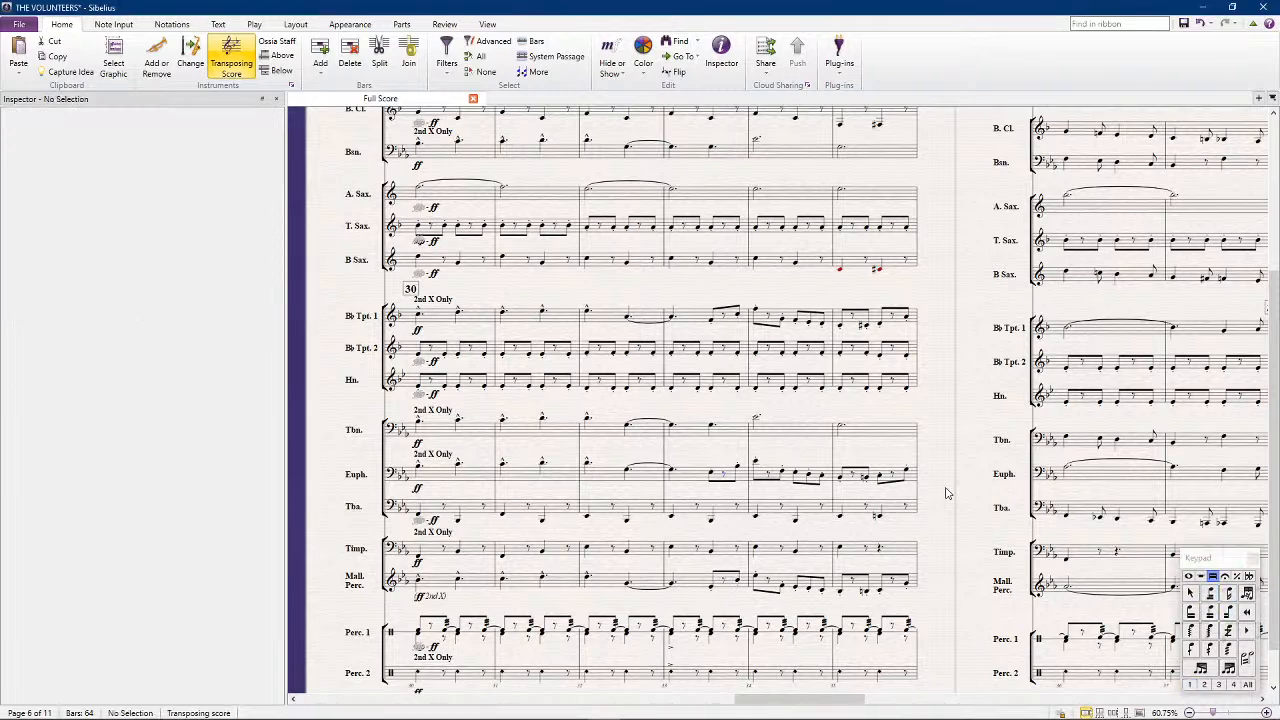
# Play back the score from bar 30 and stop the playback
pyautogui.scroll(5, 946, 457)
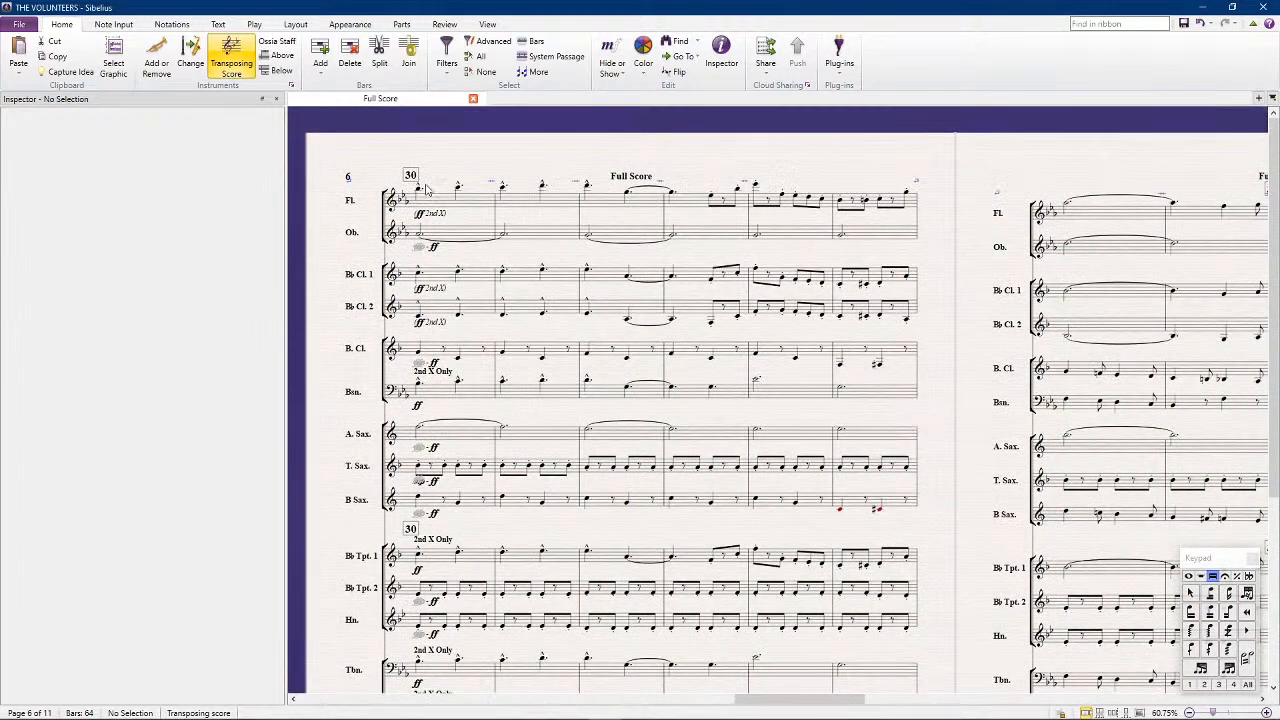
pyautogui.click(436, 205)
pyautogui.click(471, 155)
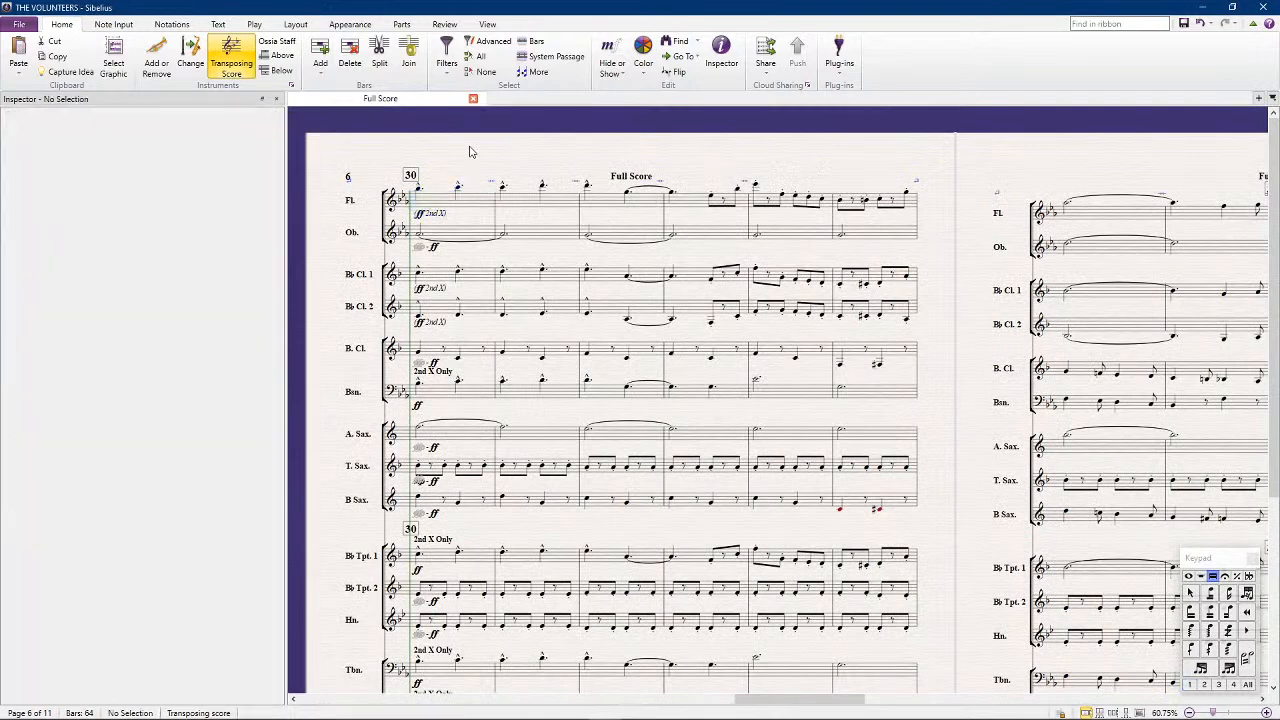
pyautogui.press('space')
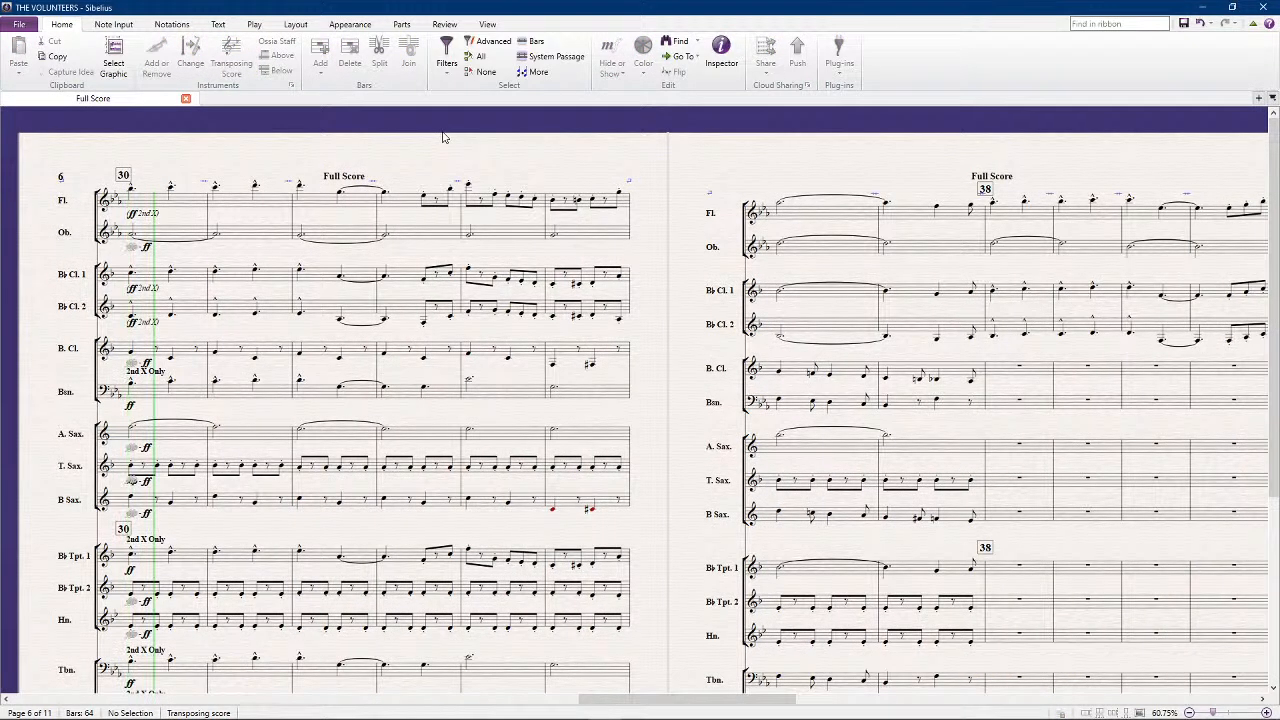
pyautogui.press('space')
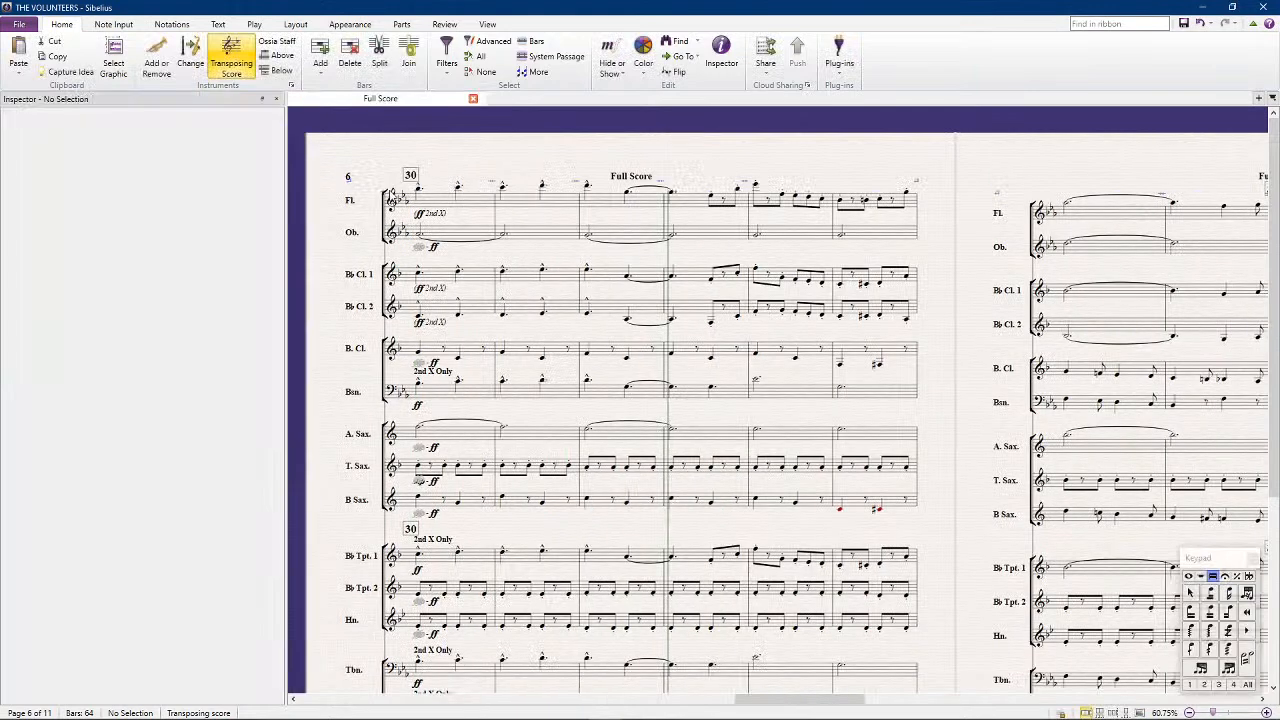
# Assign the bar 30 dynamics under Percussion 1 to all voices and clear the selection
pyautogui.scroll(-3, 440, 312)
pyautogui.click(434, 597)
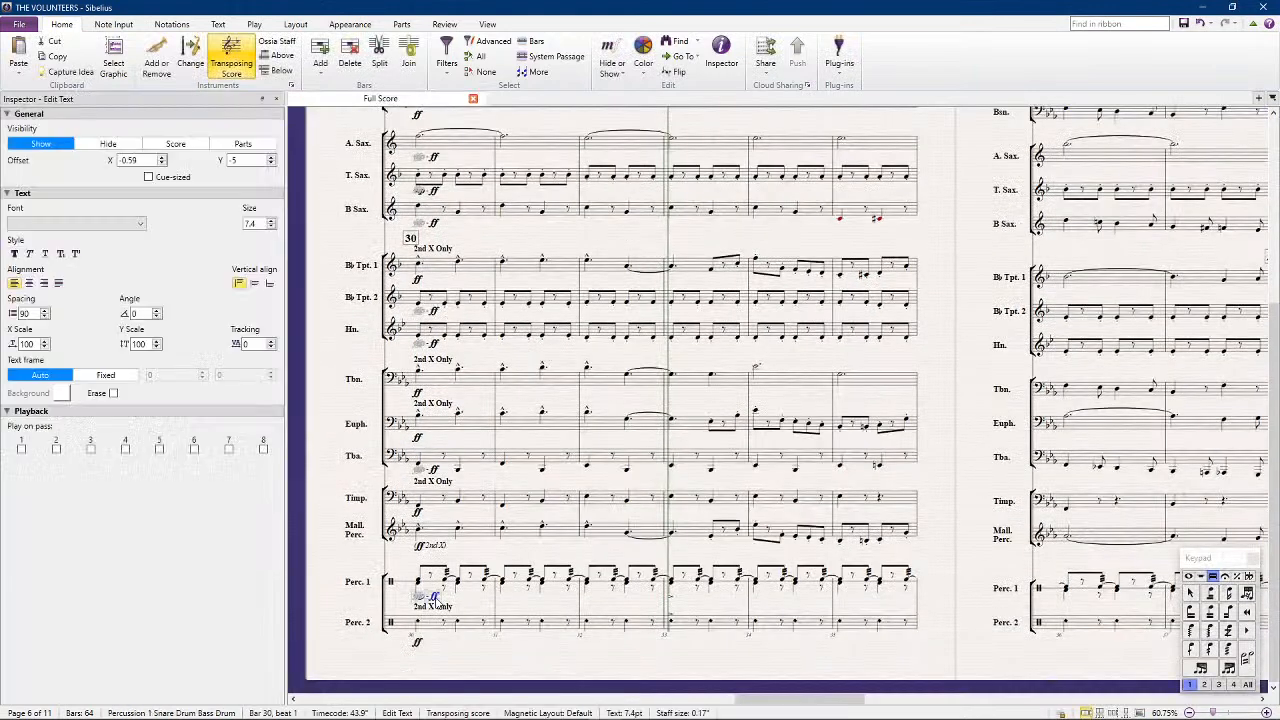
pyautogui.click(449, 582)
pyautogui.hotkey('shift', 'alt', 'd')
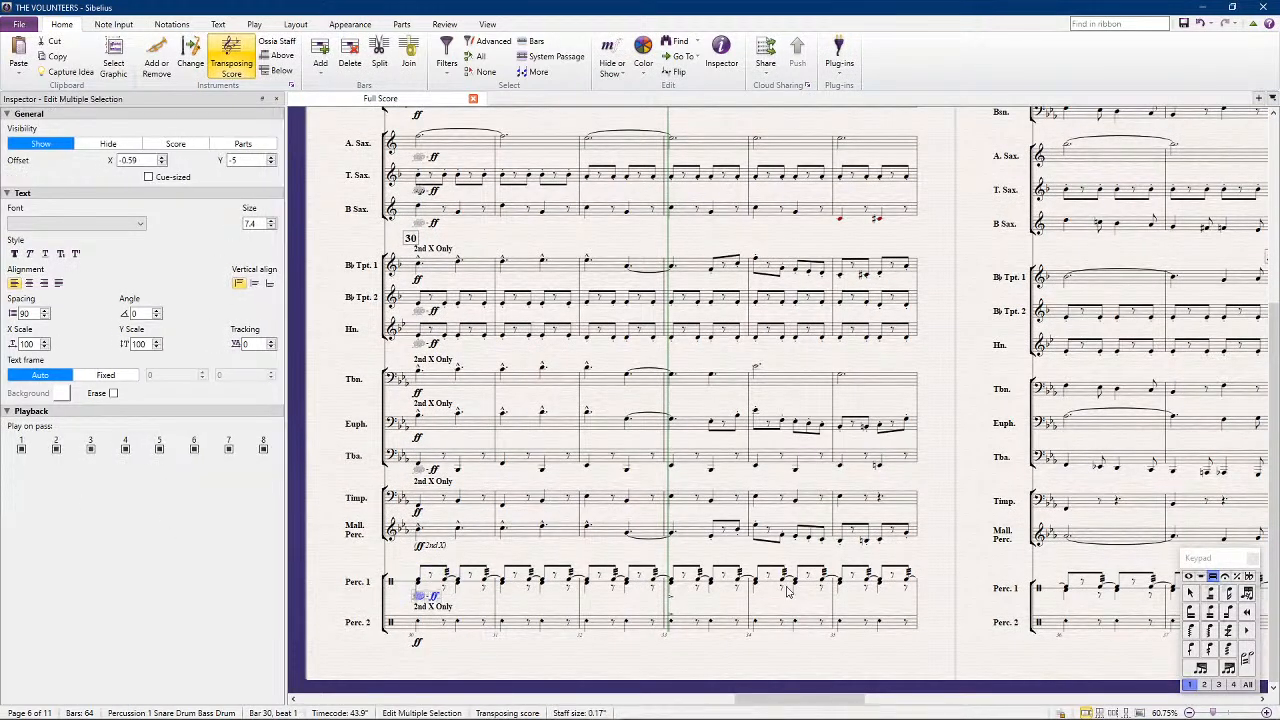
pyautogui.click(1248, 685)
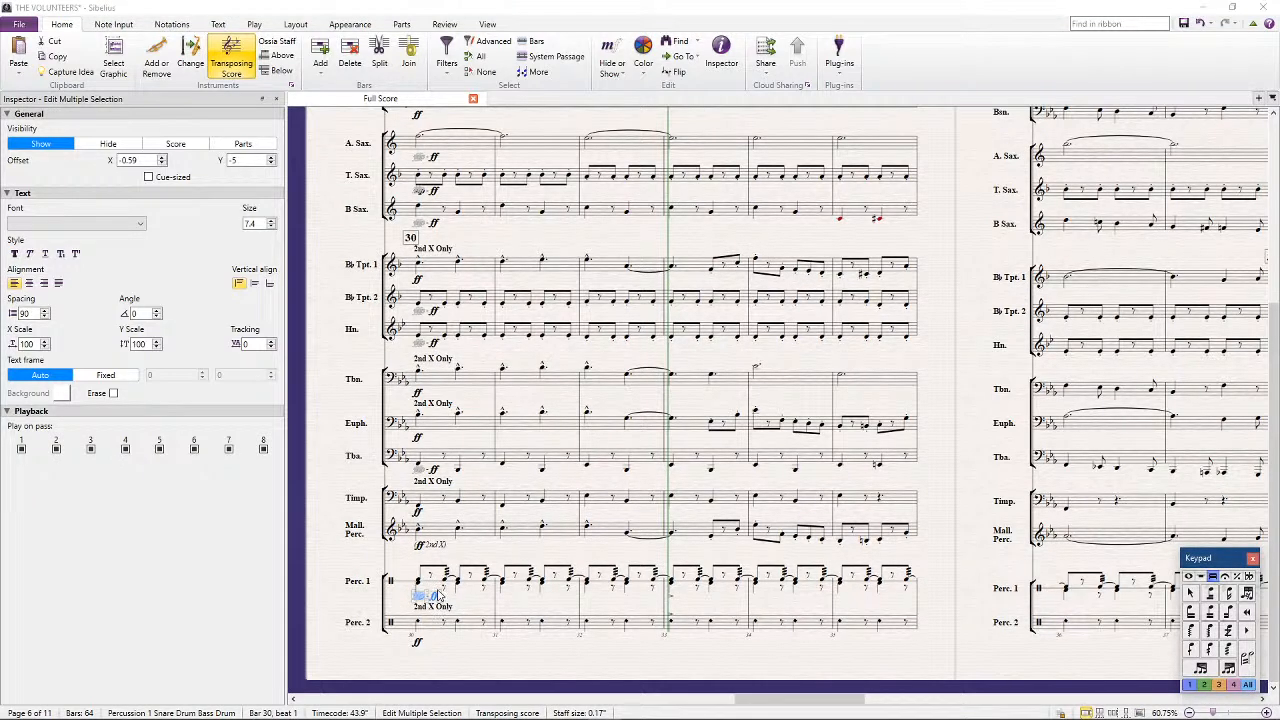
pyautogui.click(957, 430)
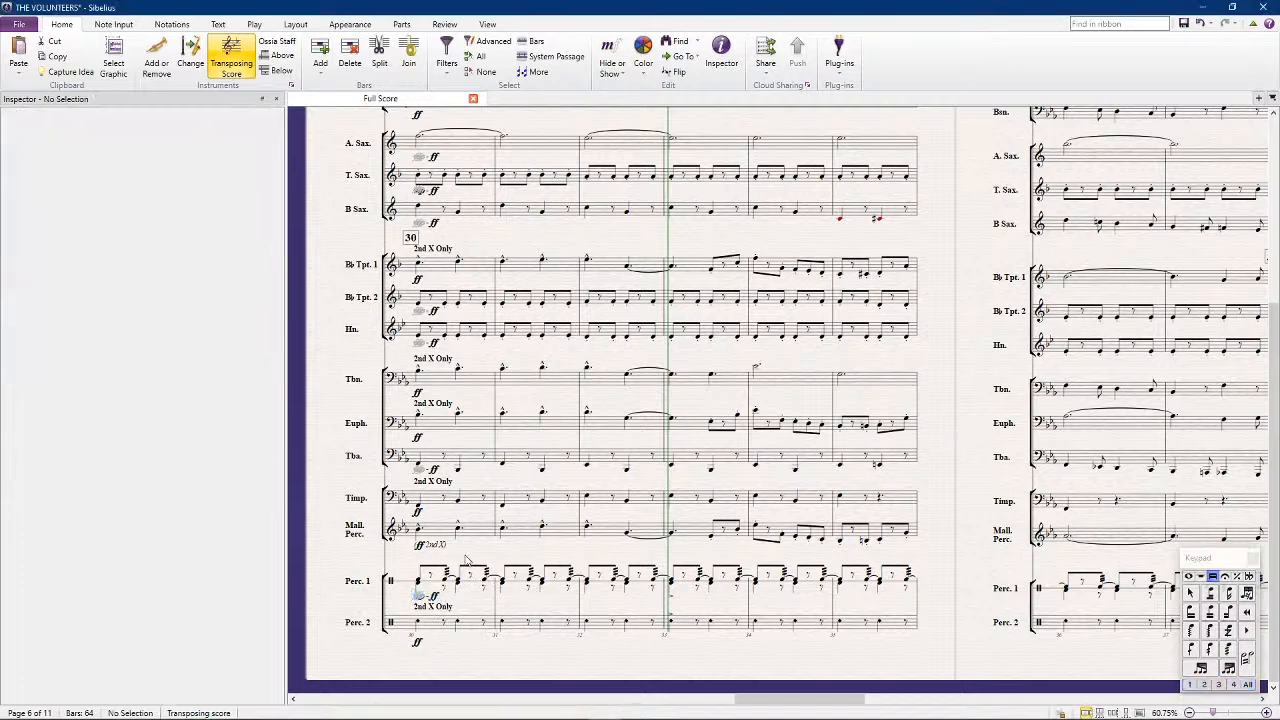
# Resume playback and listen through the new passage at bars 38 to 41
pyautogui.press('p')
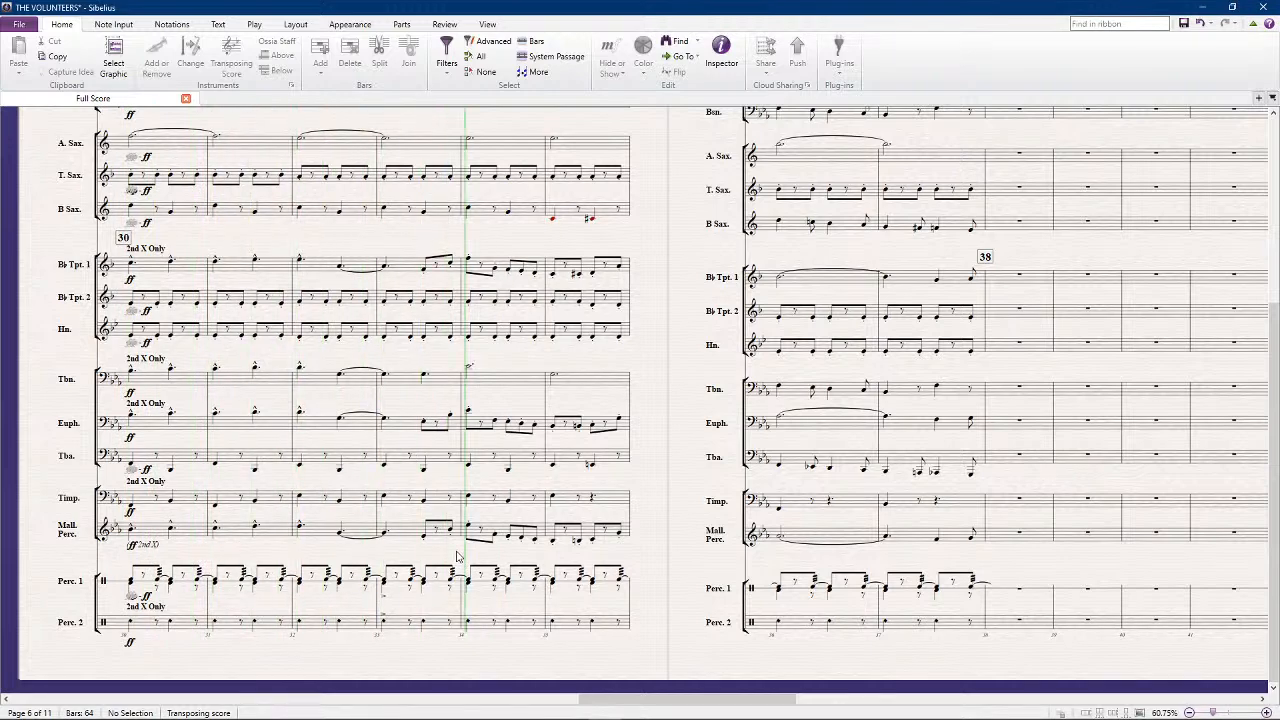
pyautogui.scroll(2, 508, 523)
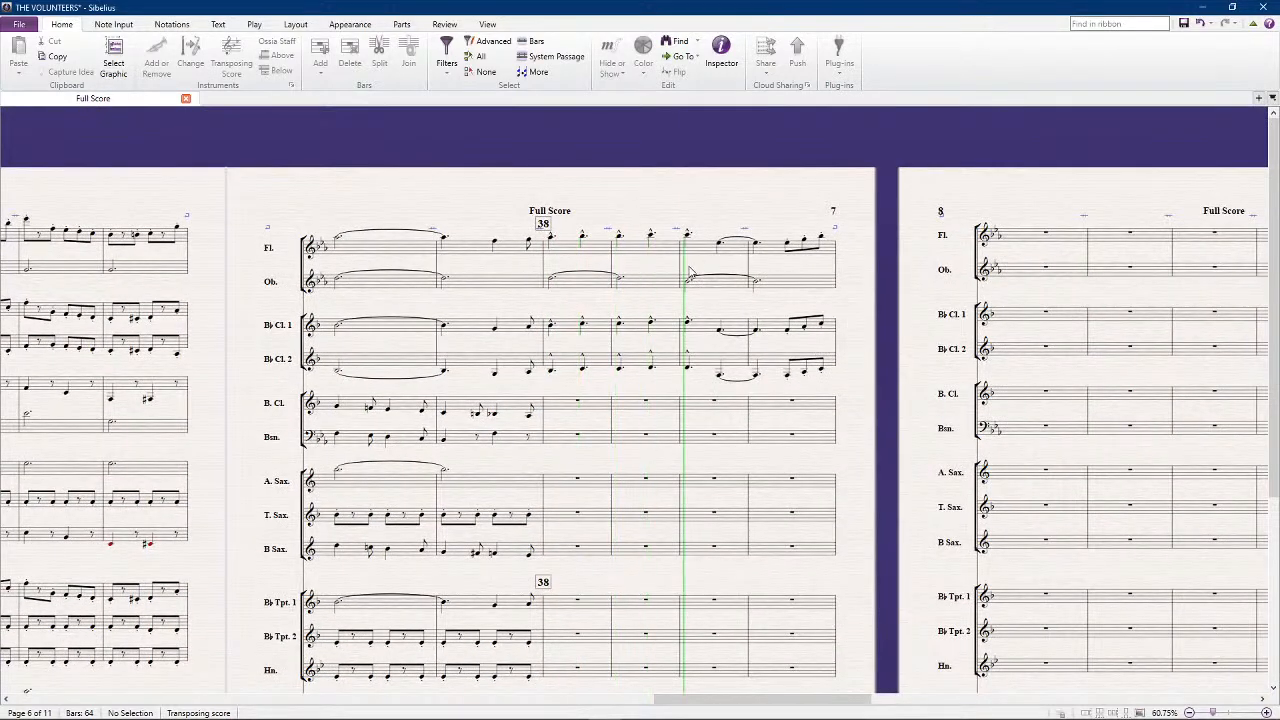
pyautogui.press('space')
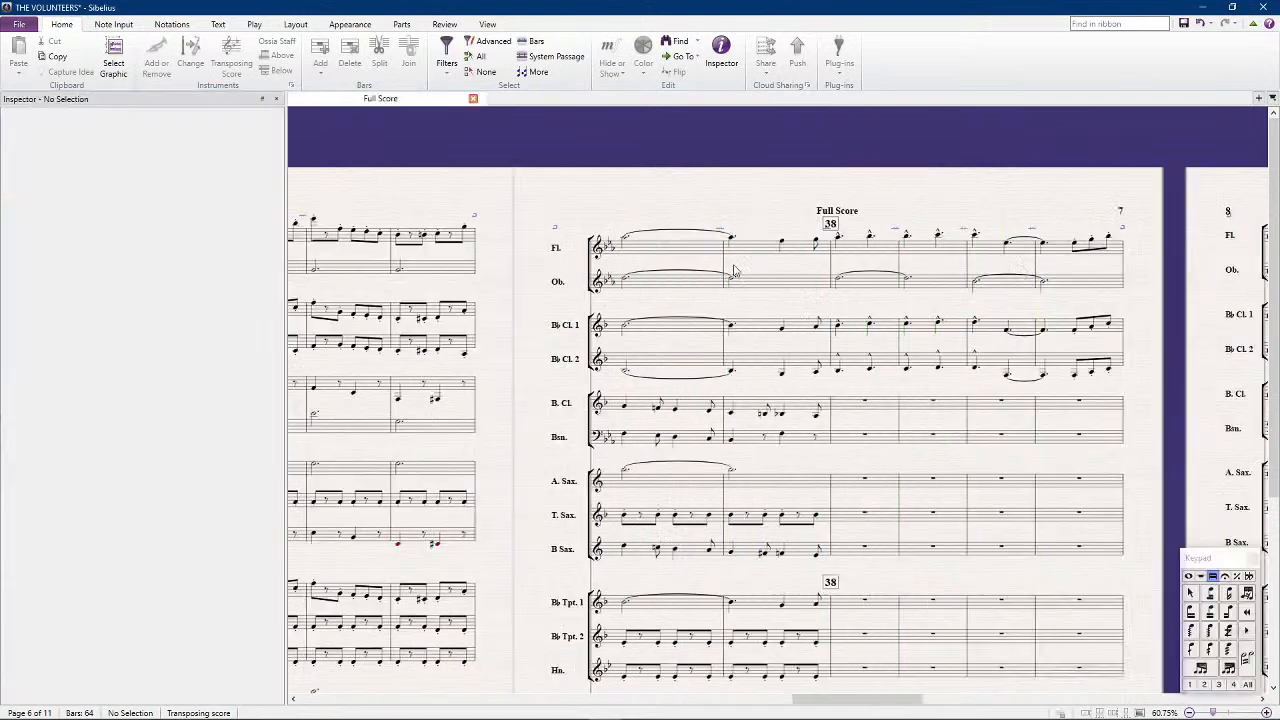
# Delete the middle eighth note of the last group in bar 41 in flute, B-flat Clarinet 1 and B-flat Clarinet 2
pyautogui.click(1092, 241)
pyautogui.press('Delete')
pyautogui.click(1092, 328)
pyautogui.press('Delete')
pyautogui.click(1093, 364)
pyautogui.press('Delete')
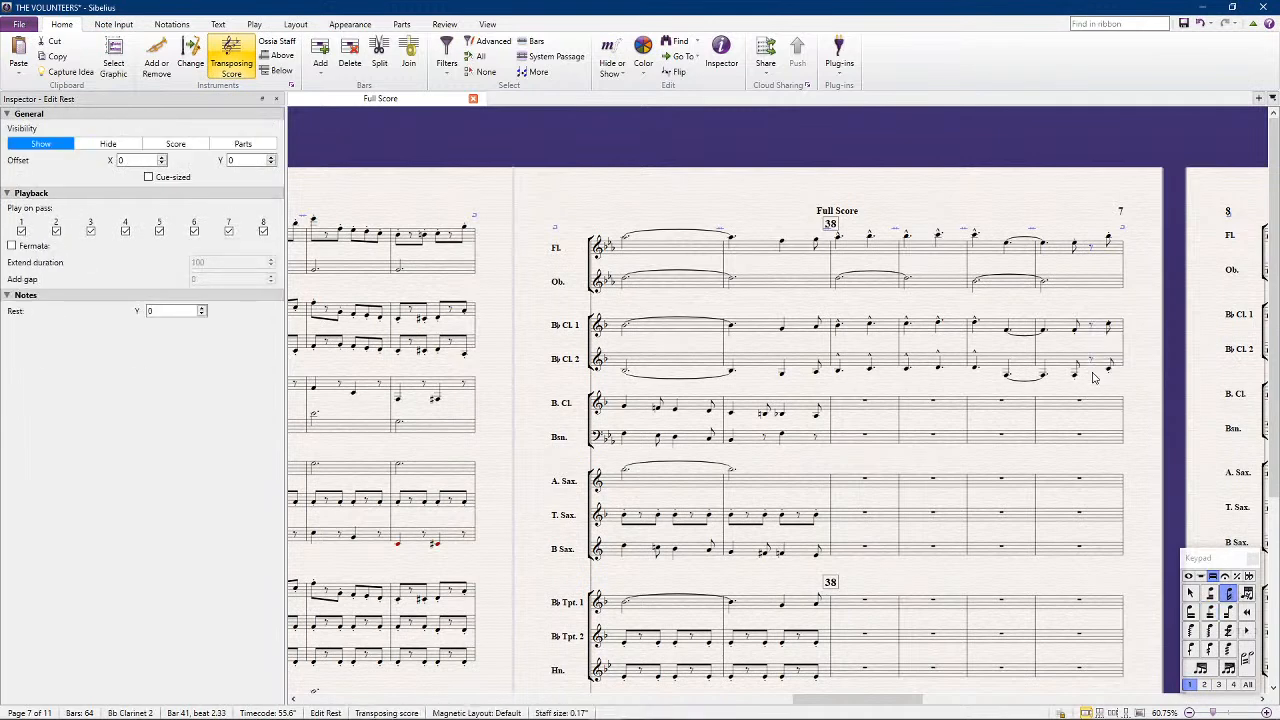
# Beam the eighth notes across the new rests in bar 41 of flute and both clarinets, and clear the selection
pyautogui.keyDown('shift'); pyautogui.click(1092, 330); pyautogui.keyUp('shift')
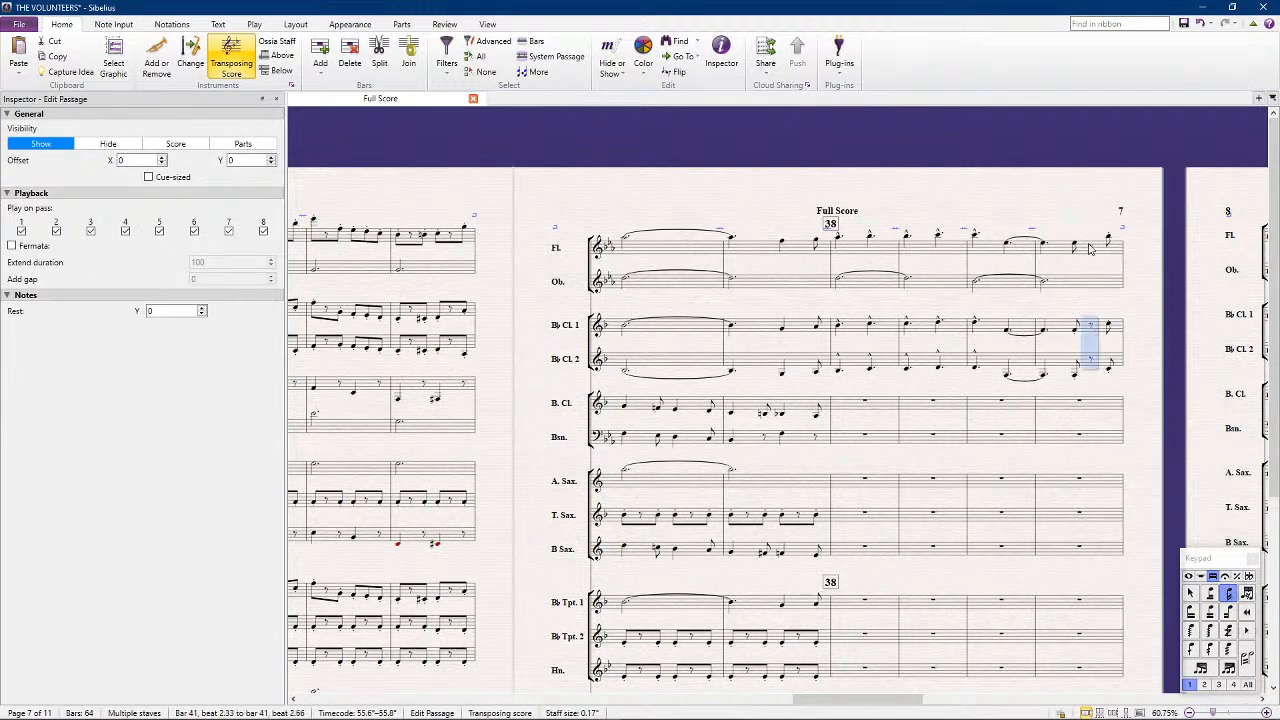
pyautogui.keyDown('ctrl'); pyautogui.click(1090, 248); pyautogui.keyUp('ctrl')
pyautogui.click(1210, 609)
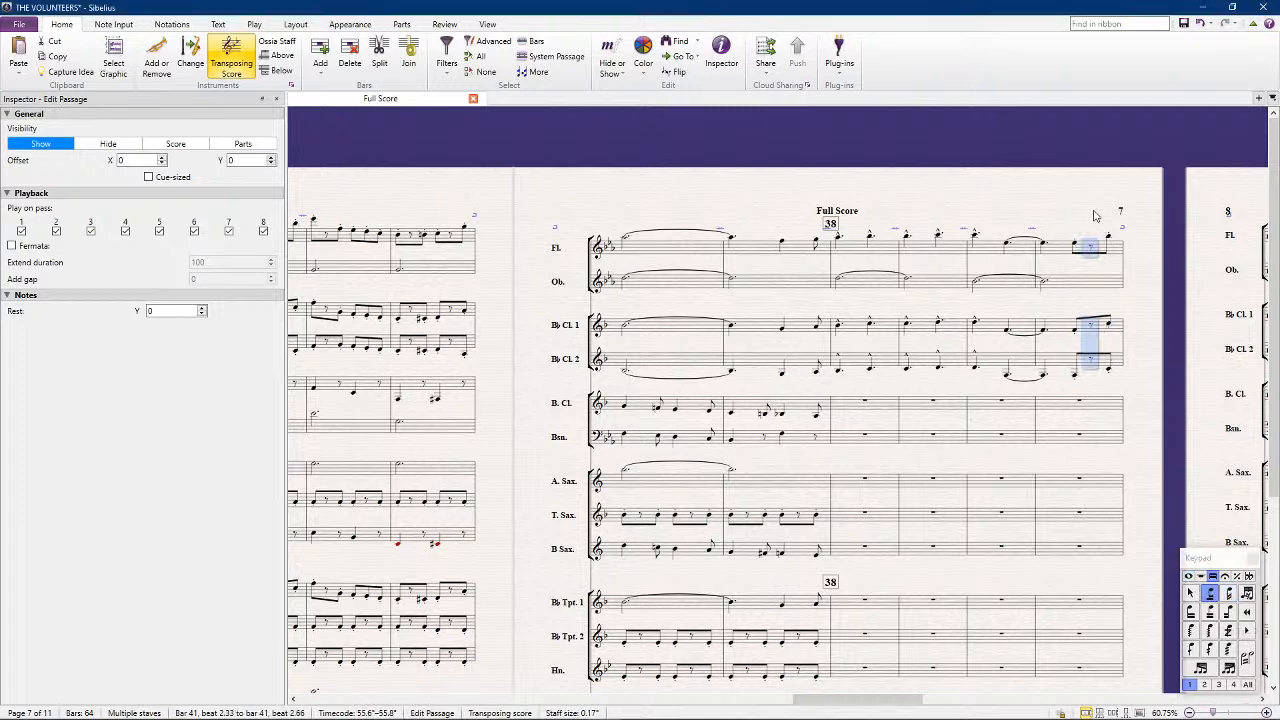
pyautogui.click(1070, 177)
# Copy B-flat Clarinet 1's bars 38 to 41 into B-flat Trumpet 1 and turn off playback on pass 1 for the copy
pyautogui.click(852, 335)
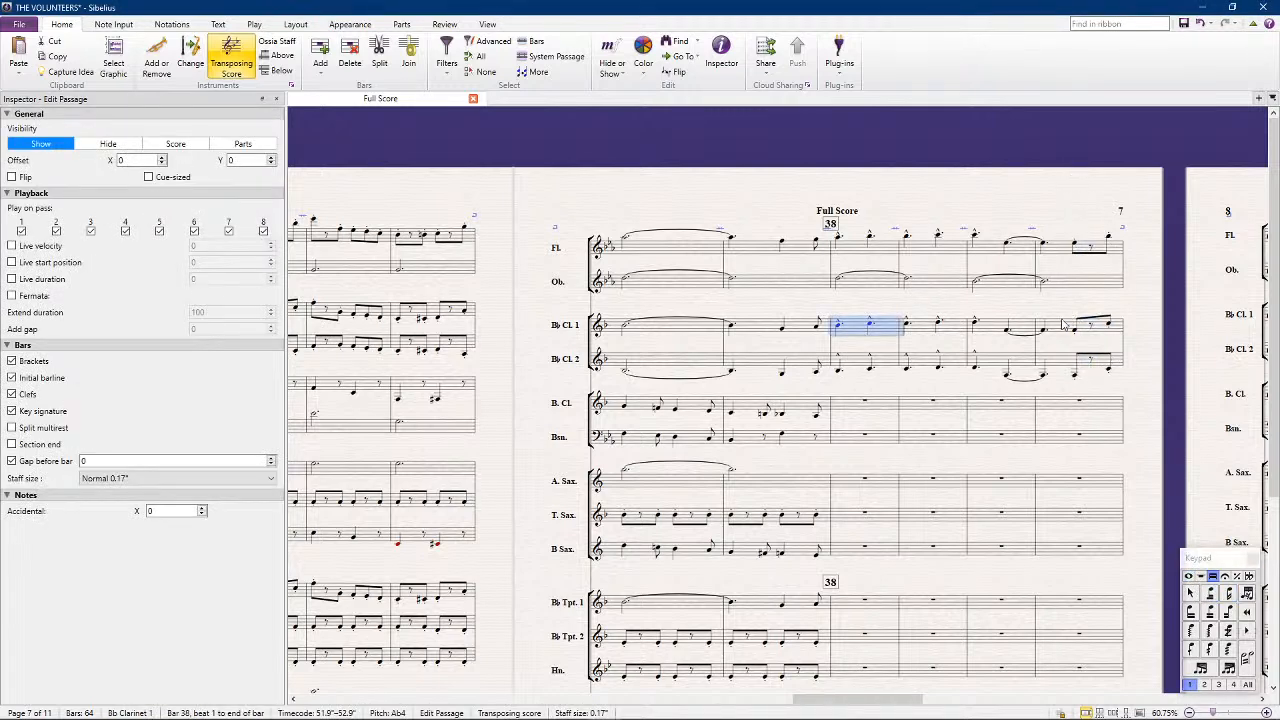
pyautogui.keyDown('shift'); pyautogui.click(1070, 325); pyautogui.keyUp('shift')
pyautogui.keyDown('alt'); pyautogui.click(857, 600); pyautogui.keyUp('alt')
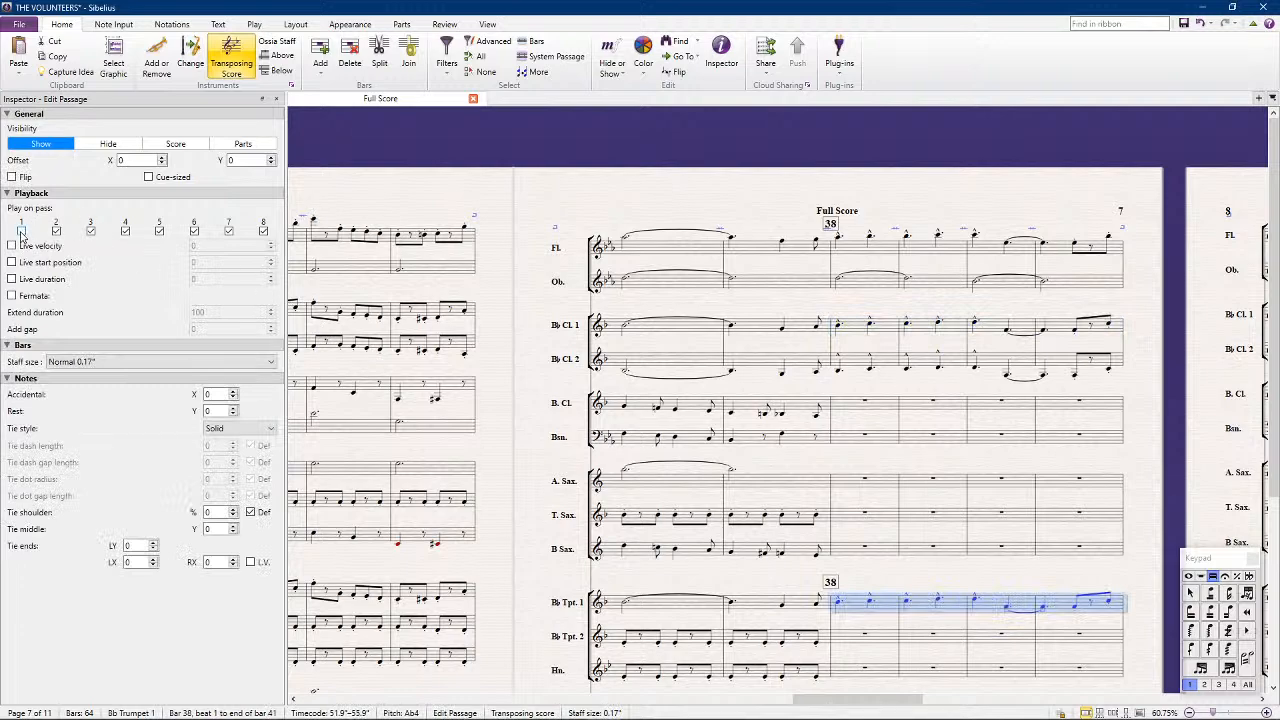
pyautogui.scroll(-2, 978, 577)
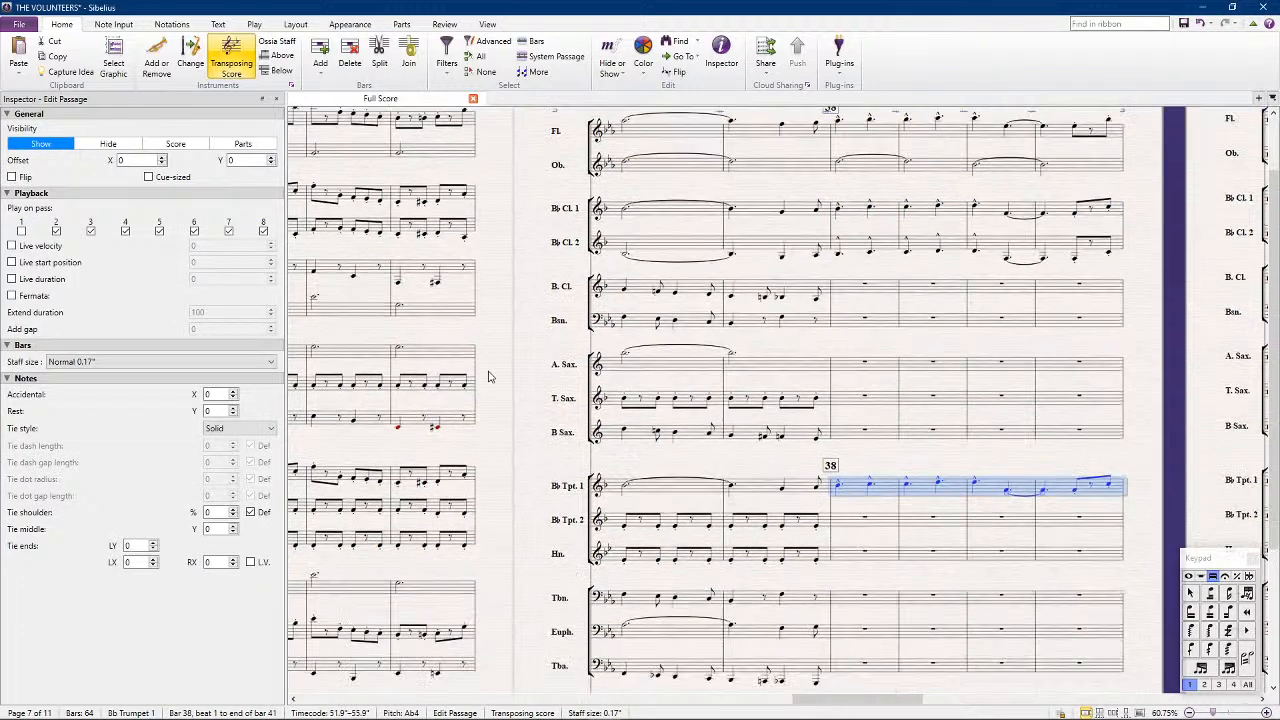
# Copy the oboe's tied notes in bars 38 to 41 into the alto saxophone and clear the selection
pyautogui.scroll(2, 505, 310)
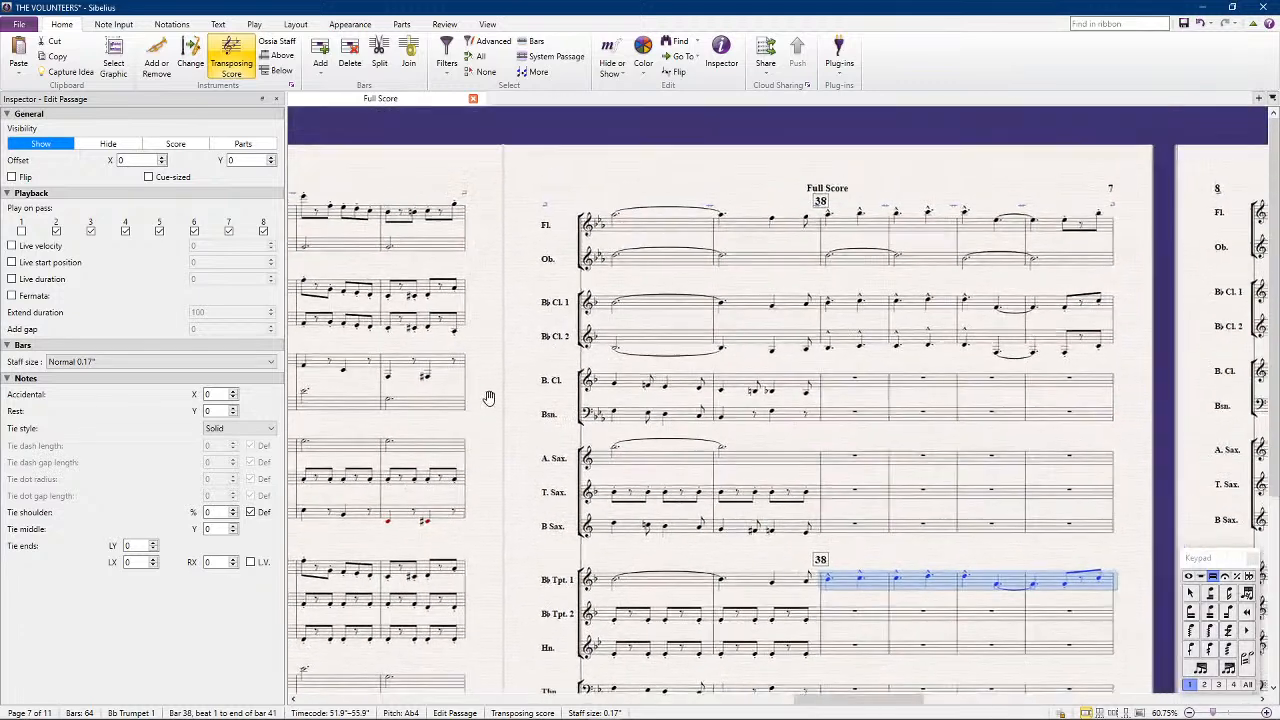
pyautogui.click(873, 262)
pyautogui.keyDown('shift'); pyautogui.click(1068, 266); pyautogui.keyUp('shift')
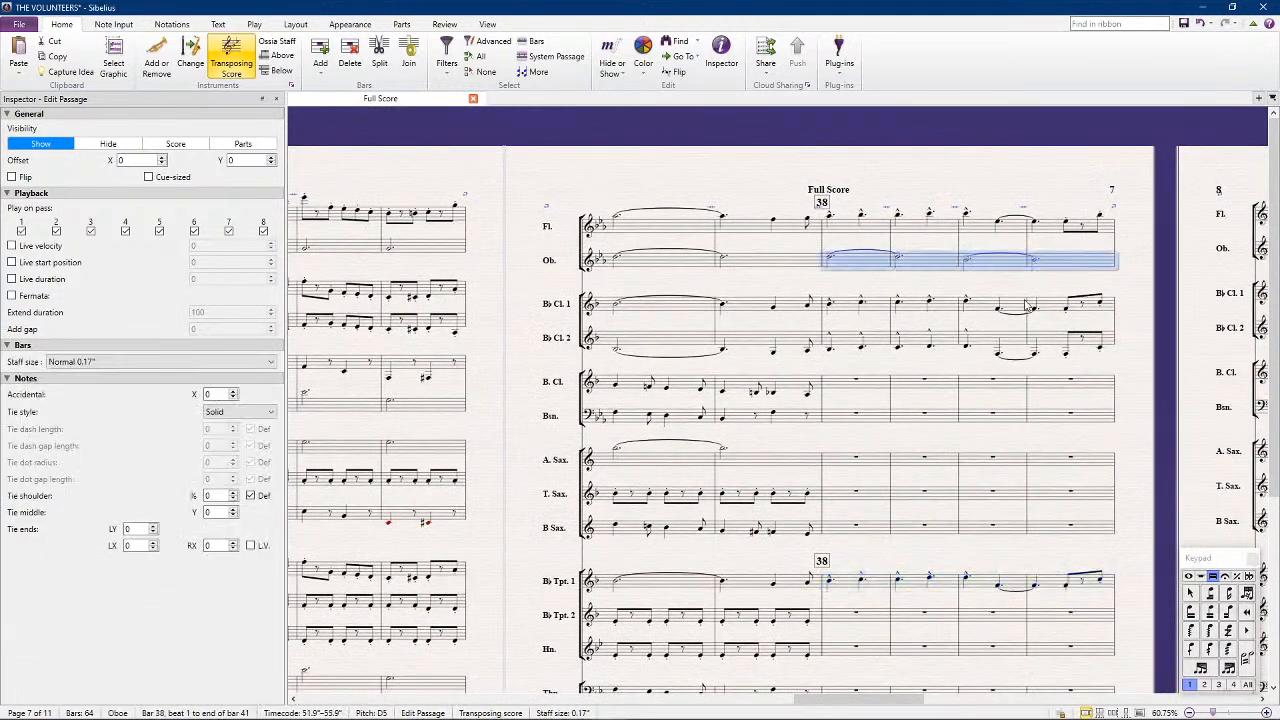
pyautogui.keyDown('alt'); pyautogui.click(825, 466); pyautogui.keyUp('alt')
pyautogui.press('Escape')
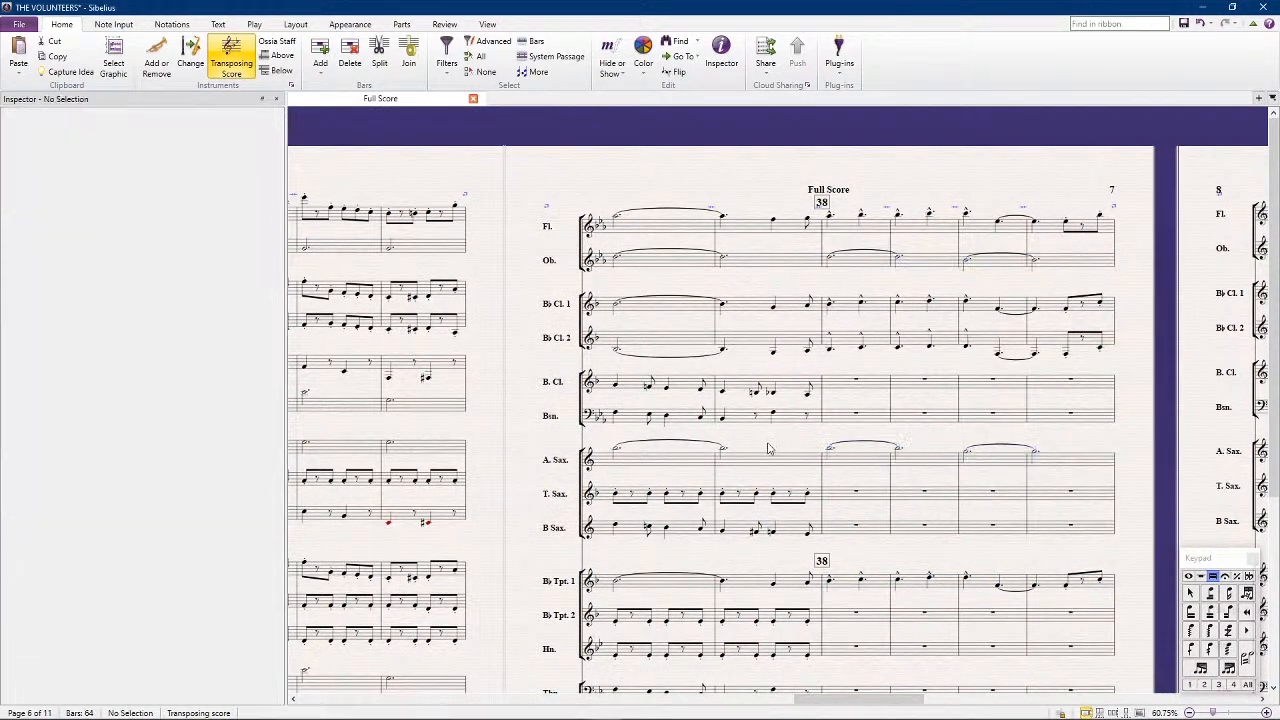
pyautogui.moveTo(518, 493); pyautogui.dragTo(953, 323)
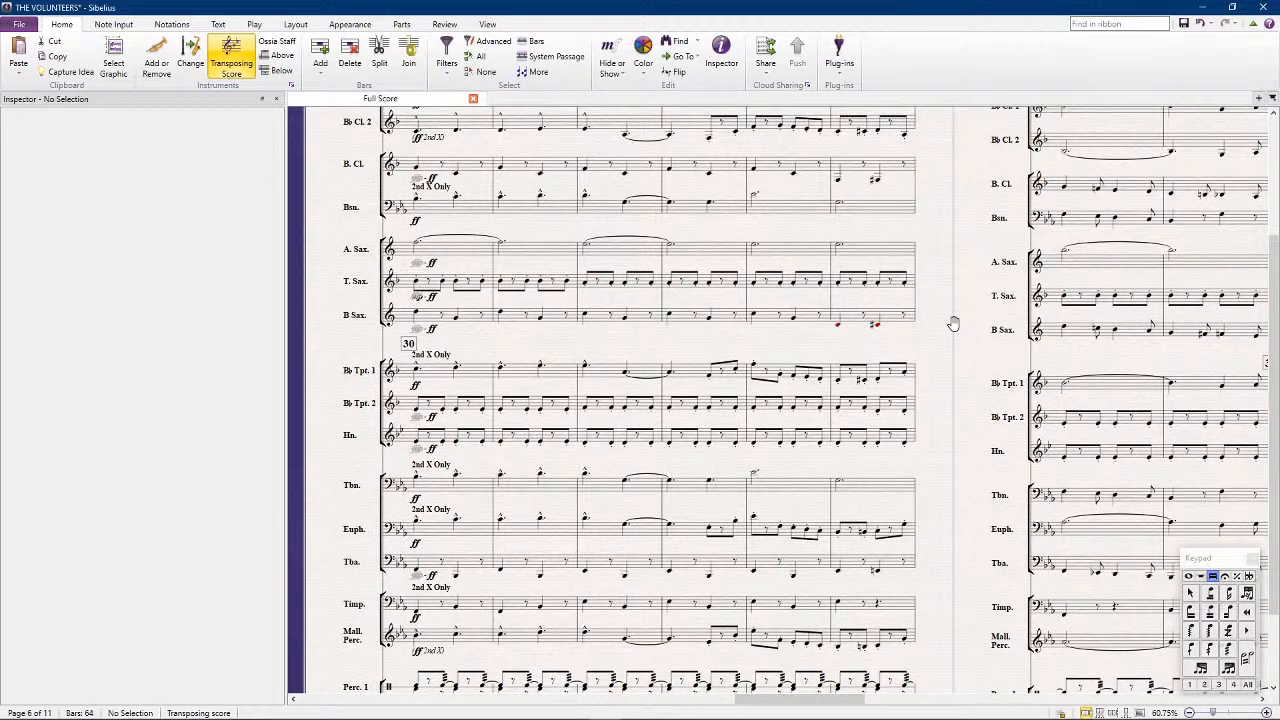
pyautogui.moveTo(953, 323); pyautogui.dragTo(949, 322)
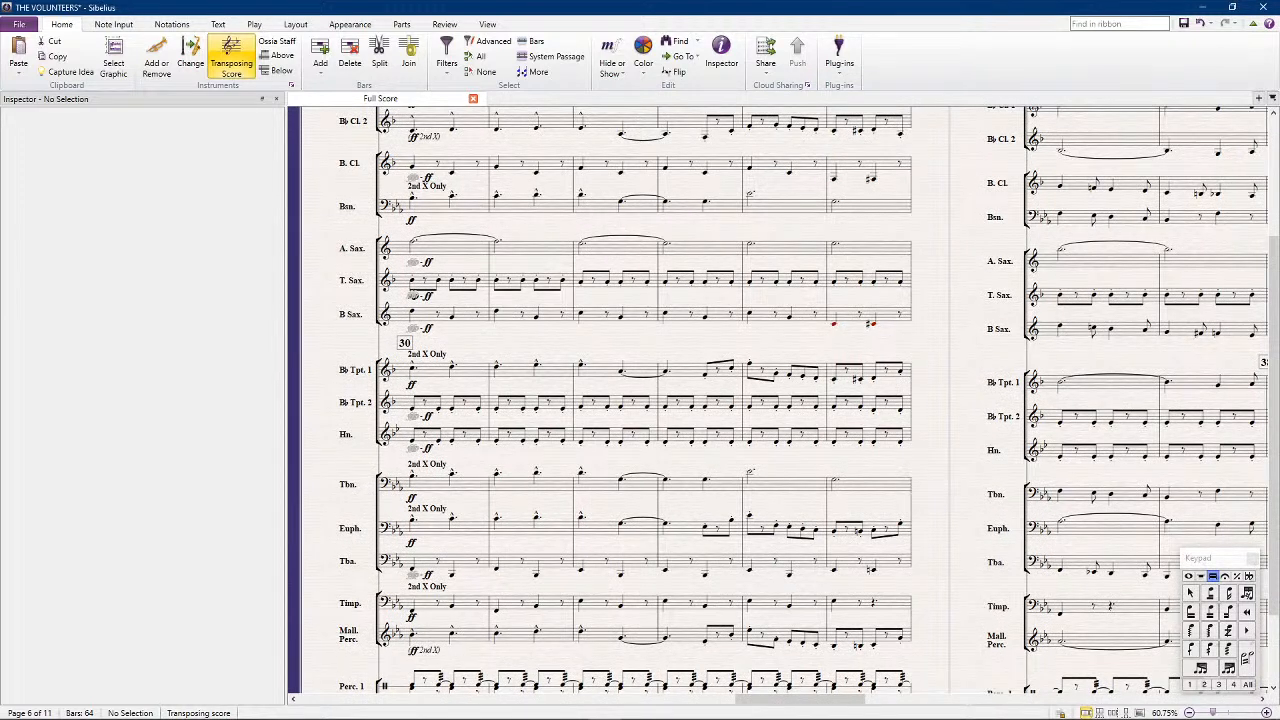
pyautogui.moveTo(951, 428); pyautogui.dragTo(320, 397)
pyautogui.scroll(4, 837, 414)
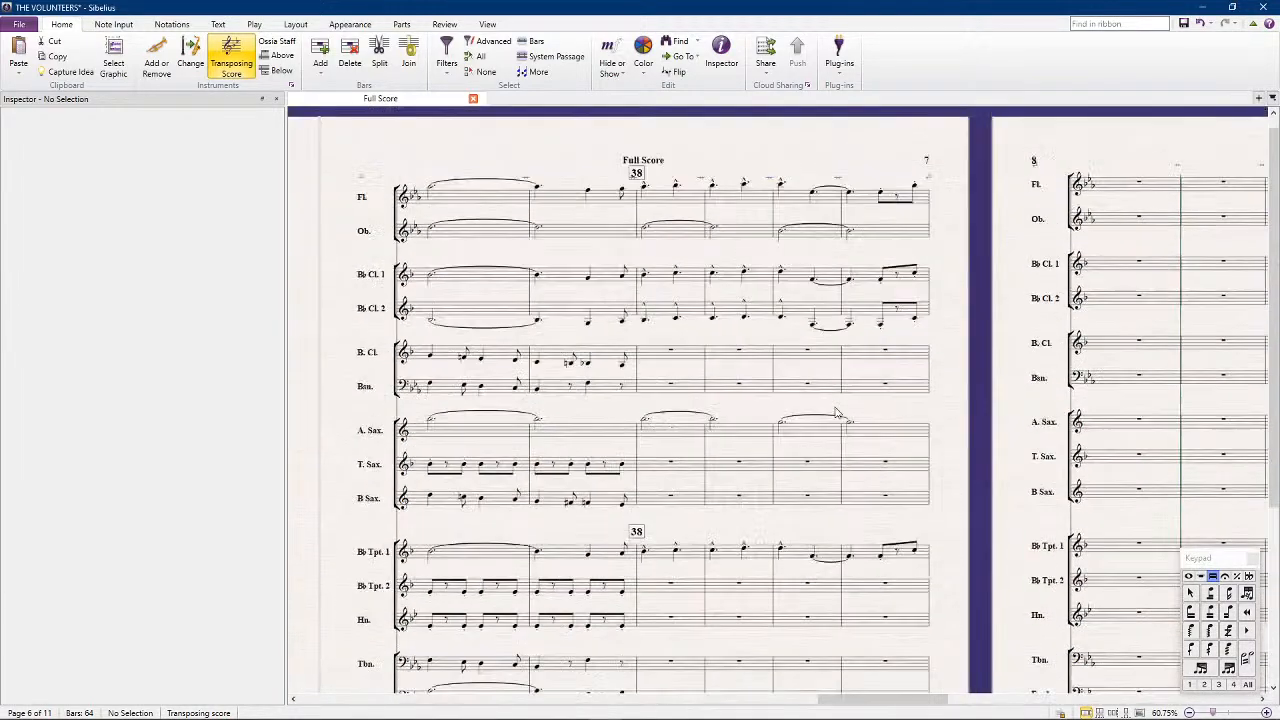
pyautogui.click(658, 218)
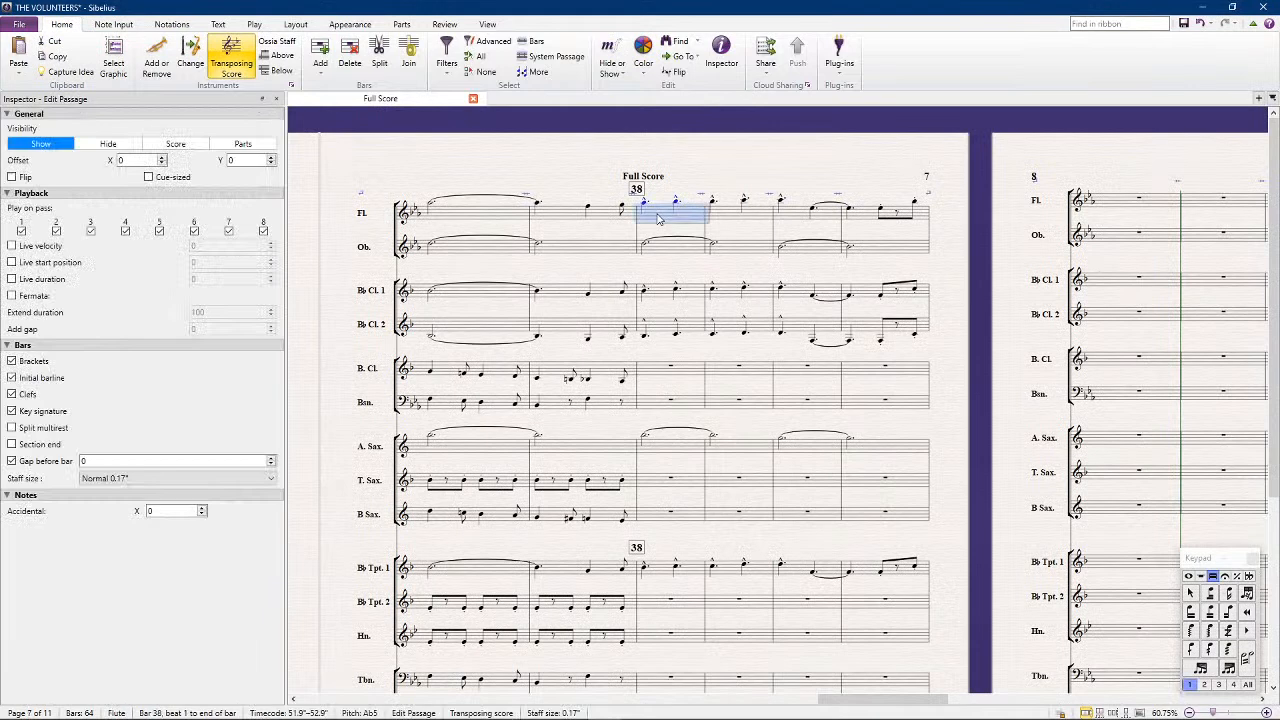
pyautogui.click(865, 227)
pyautogui.click(866, 213)
pyautogui.keyDown('shift'); pyautogui.click(658, 220); pyautogui.keyUp('shift')
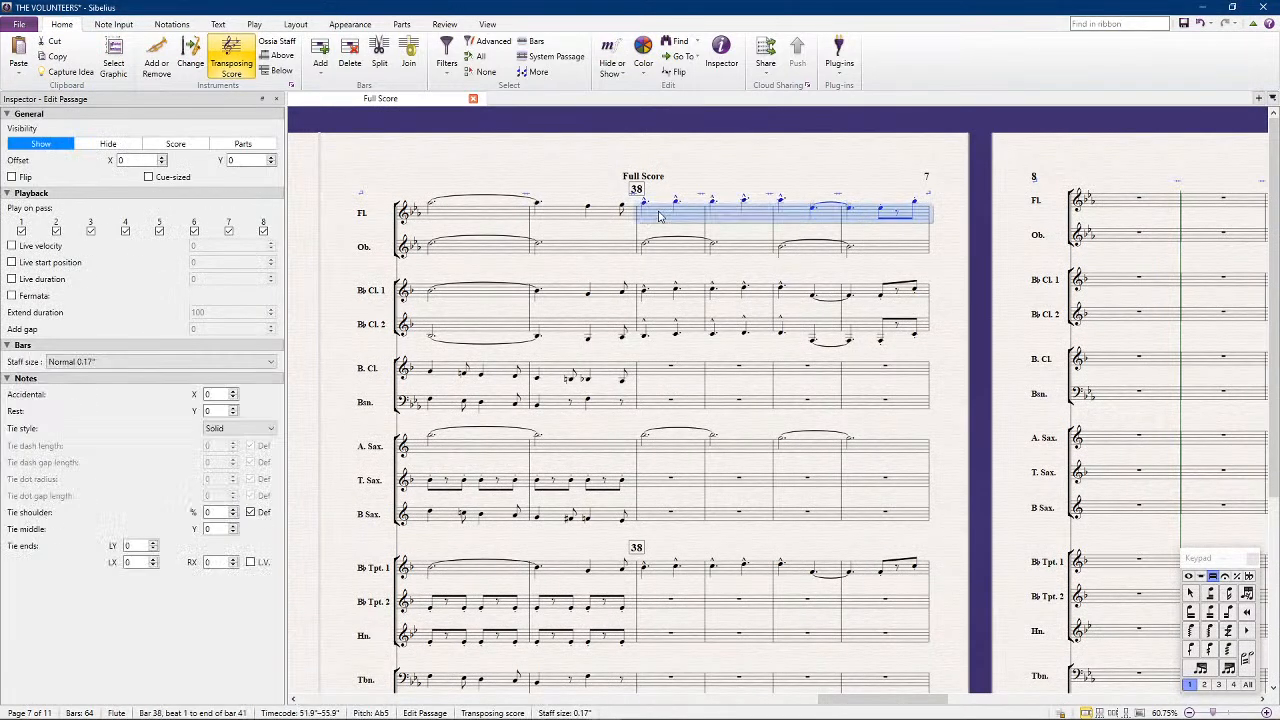
# Copy B-flat Clarinet 2's bars 38 to 41 into the trombone
pyautogui.click(660, 335)
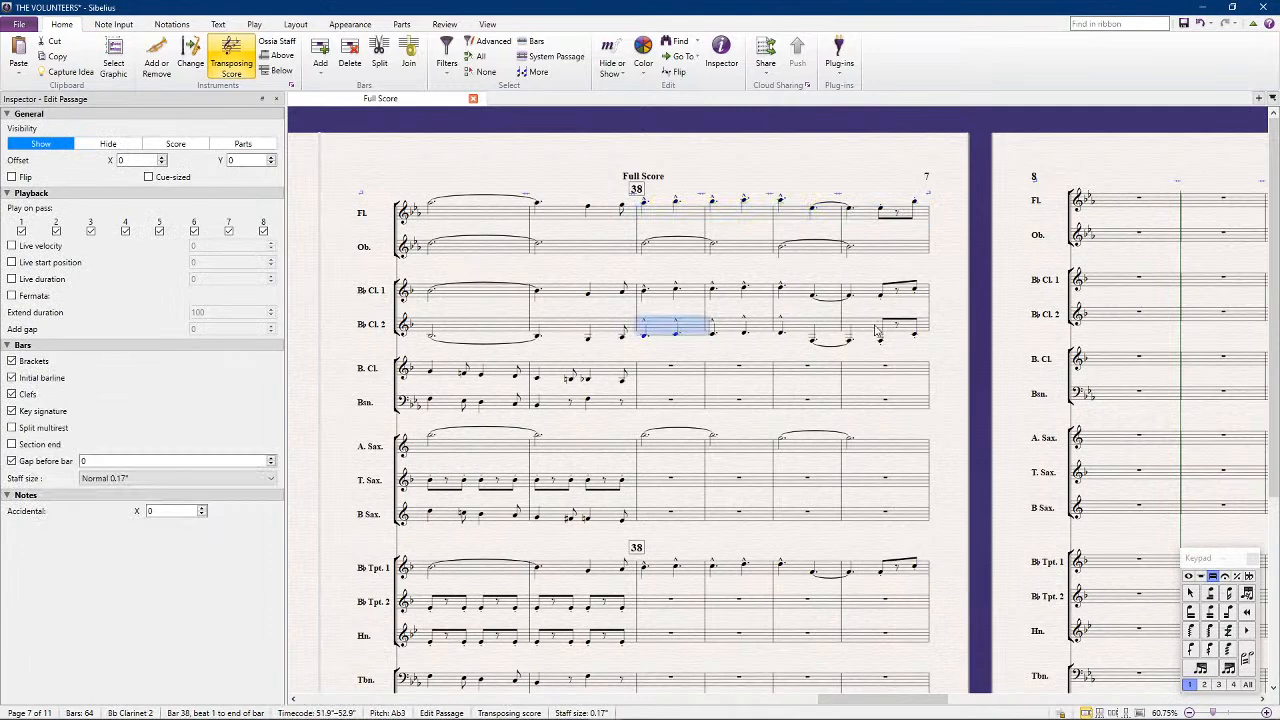
pyautogui.keyDown('shift'); pyautogui.click(880, 328); pyautogui.keyUp('shift')
pyautogui.scroll(-3, 651, 525)
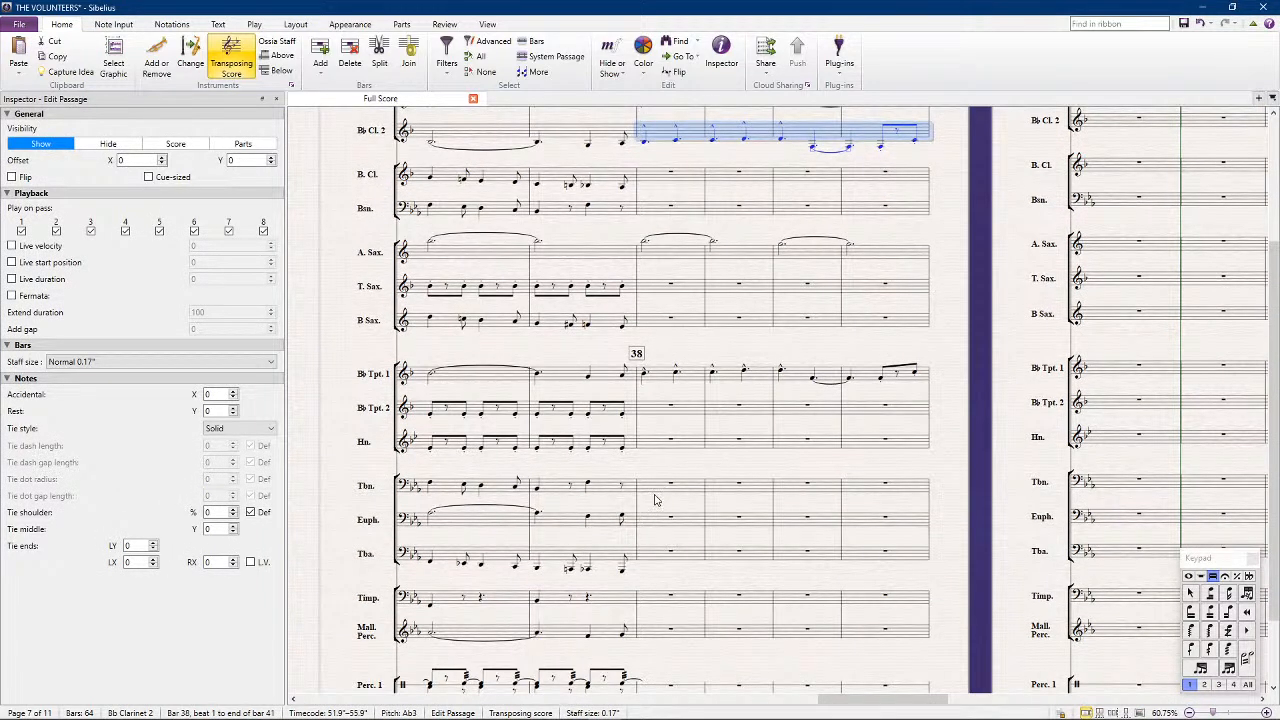
pyautogui.click(658, 488)
pyautogui.hotkey('ctrl', 'shift', 'Right')
pyautogui.hotkey('ctrl', 'shift', 'Right')
pyautogui.hotkey('ctrl', 'shift', 'Right')
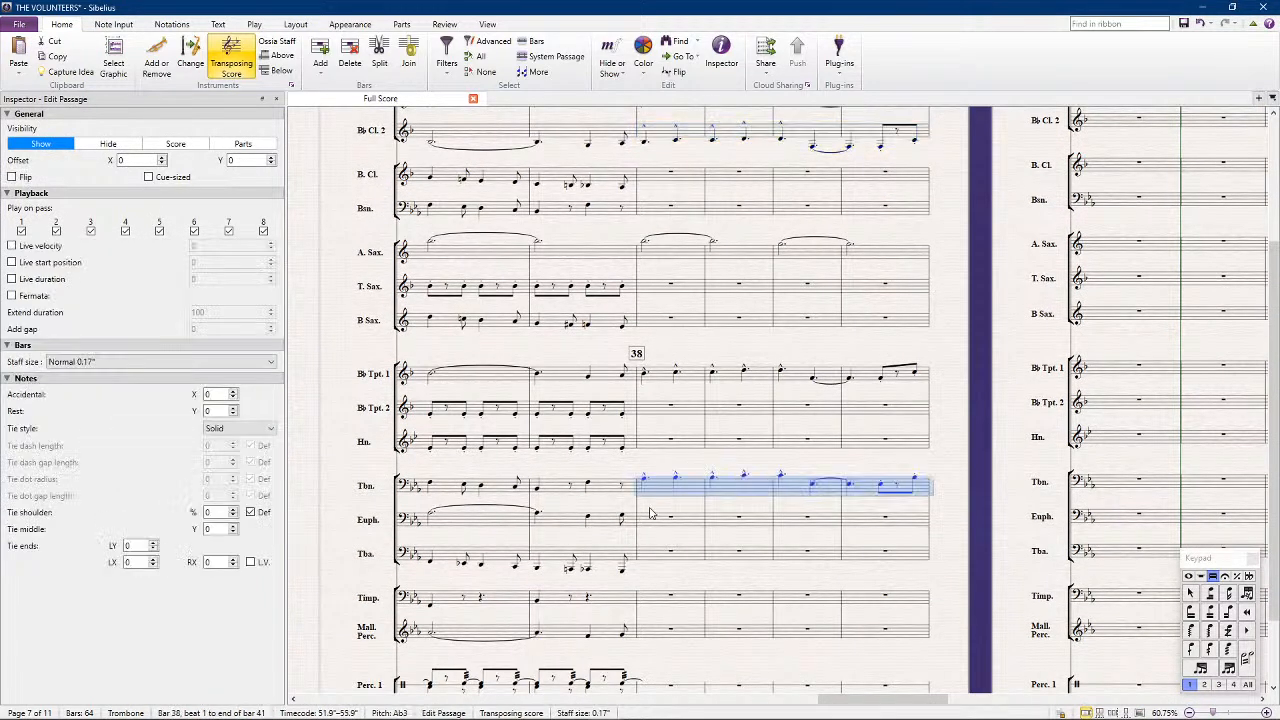
# Paste the copied melody into the euphonium's bars 38 to 41 as well
pyautogui.hscroll(-10, 651, 514)
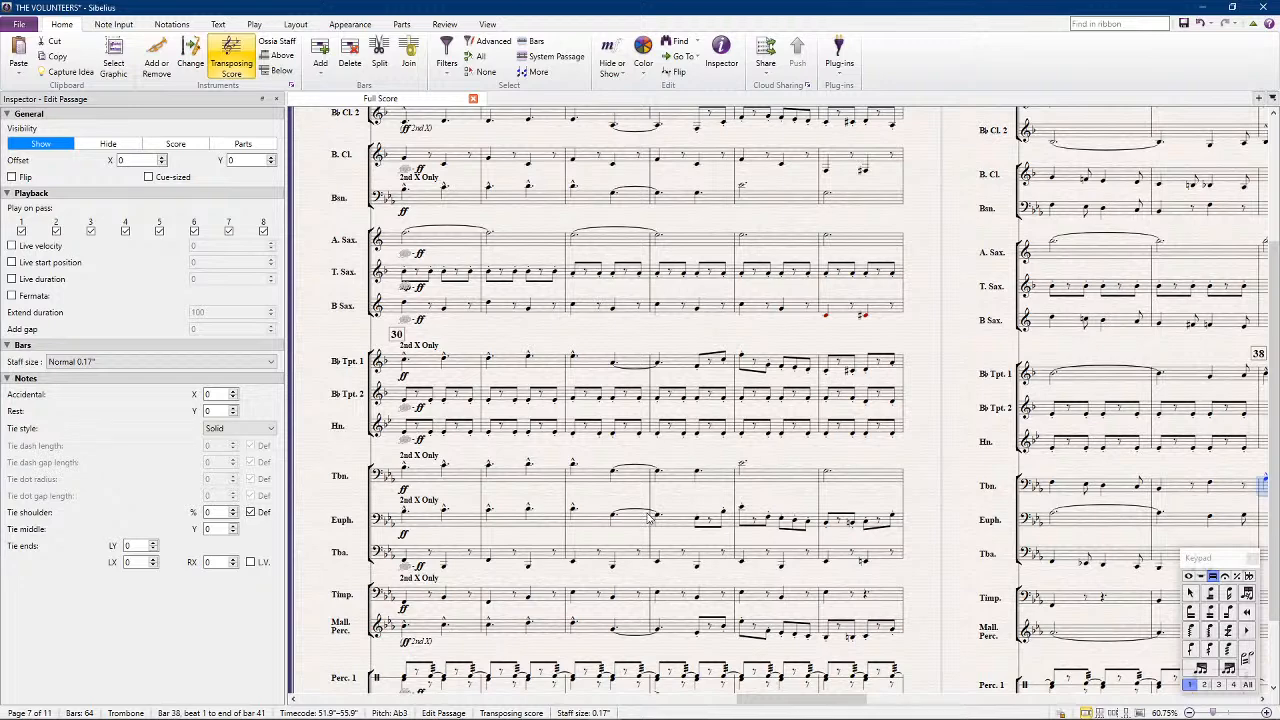
pyautogui.hscroll(6, 651, 517)
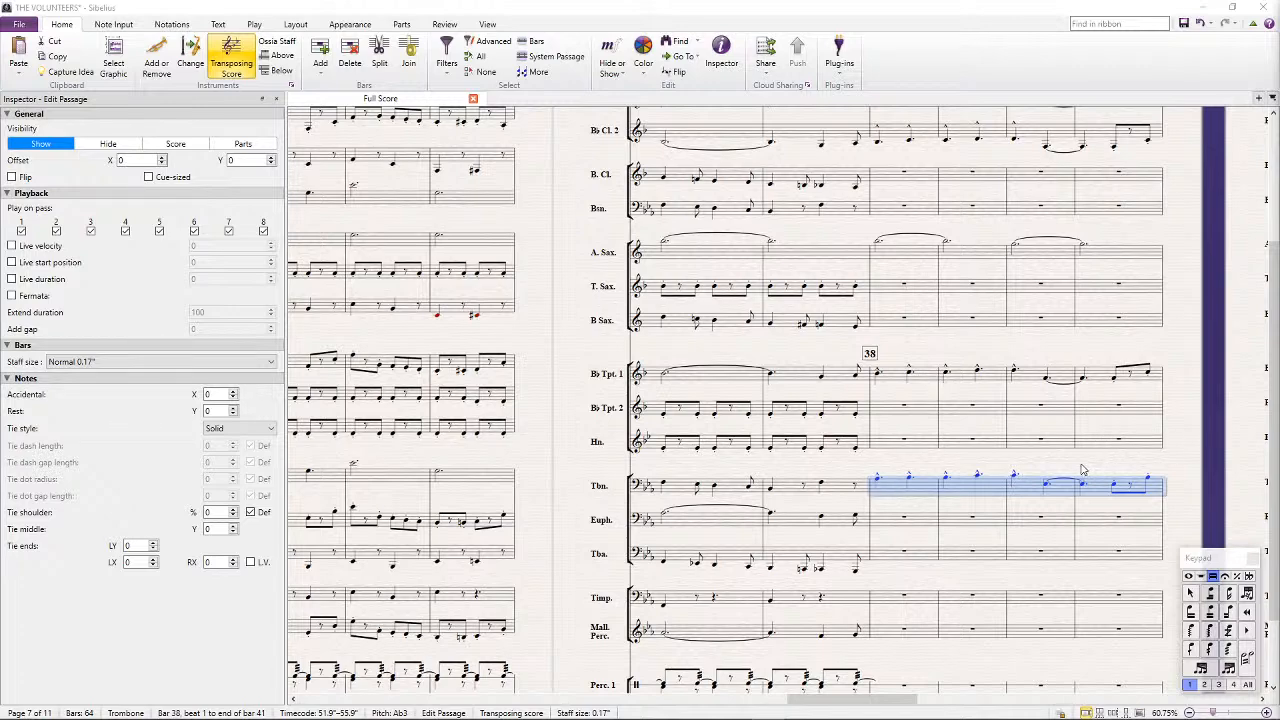
pyautogui.moveTo(1085, 470); pyautogui.dragTo(992, 398)
pyautogui.click(805, 455)
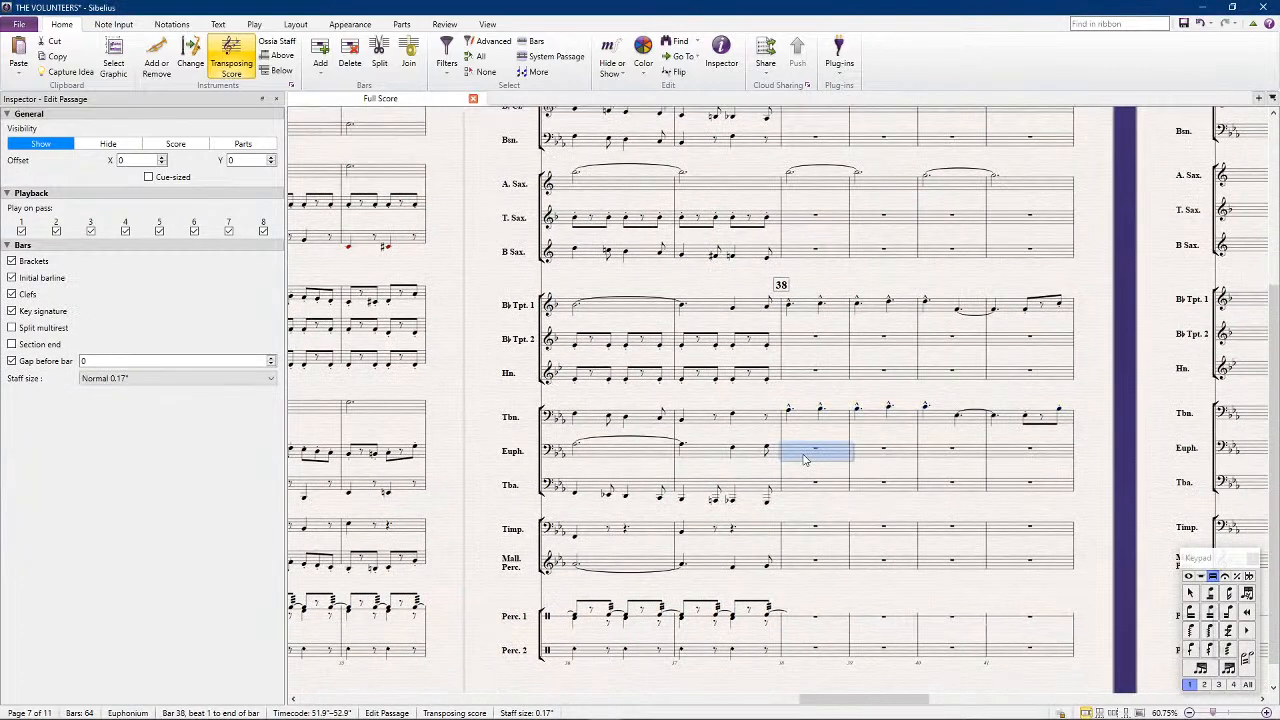
pyautogui.hotkey('ctrl', 'v')
# Replace B-flat Clarinet 2's bars 30 to 37 with a copy of B-flat Trumpet 2's offbeat rhythm
pyautogui.hscroll(-1, 803, 458)
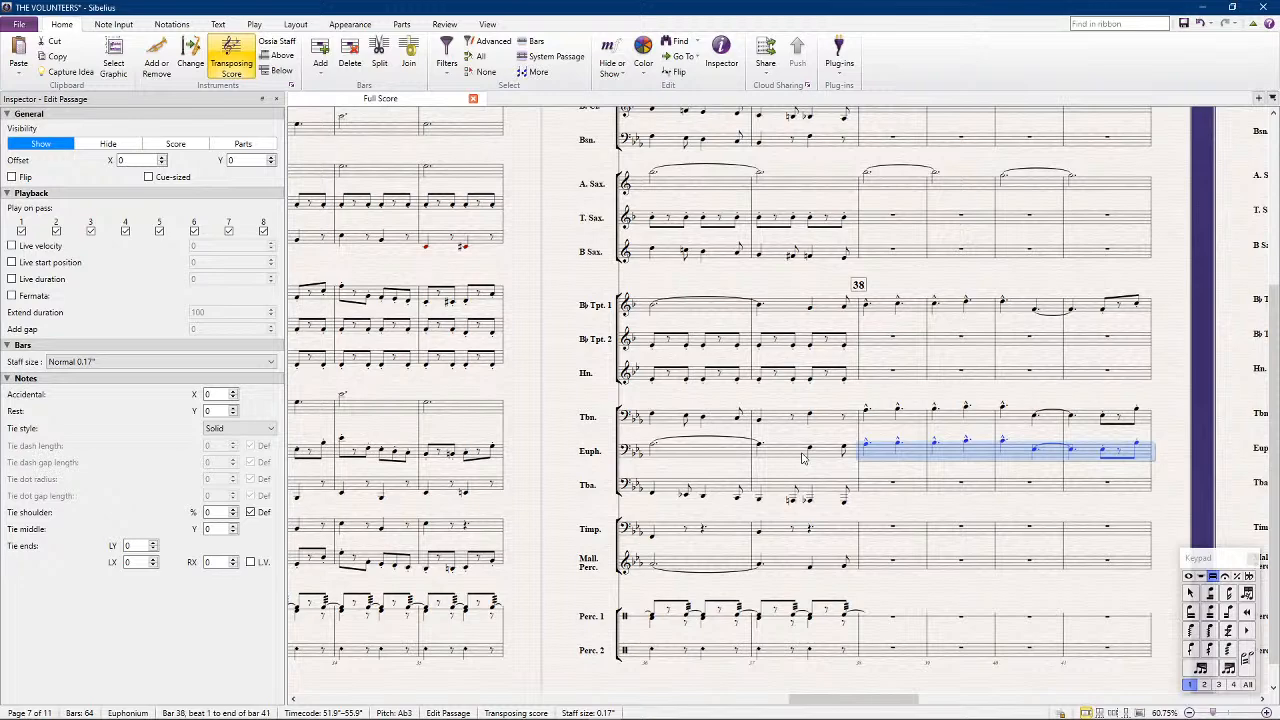
pyautogui.scroll(1, 838, 450)
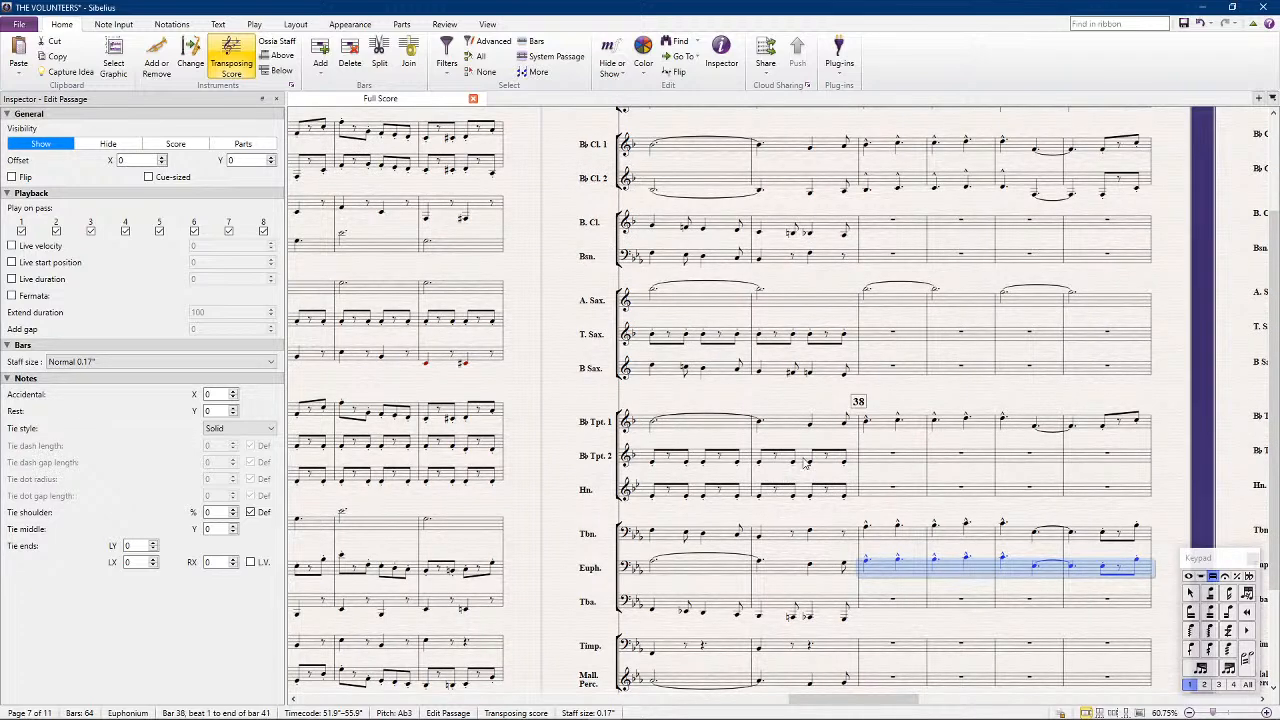
pyautogui.click(802, 458)
pyautogui.hscroll(-8, 752, 457)
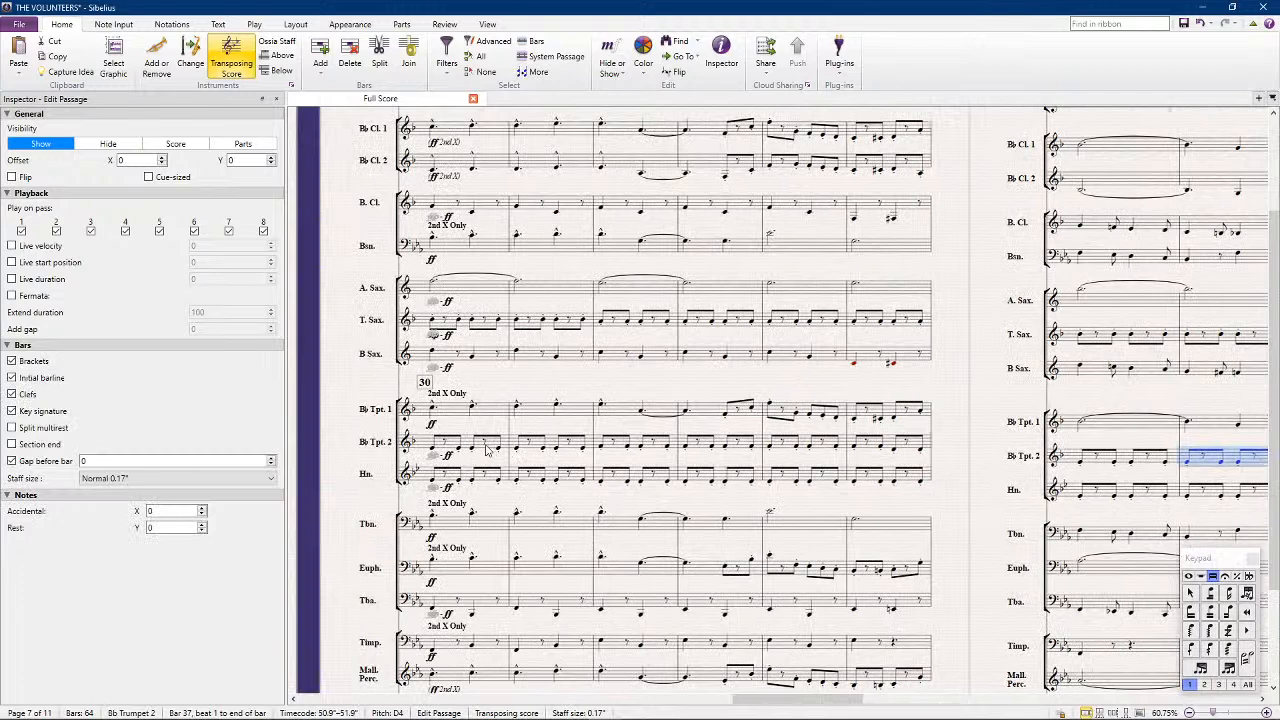
pyautogui.keyDown('shift'); pyautogui.click(481, 451); pyautogui.keyUp('shift')
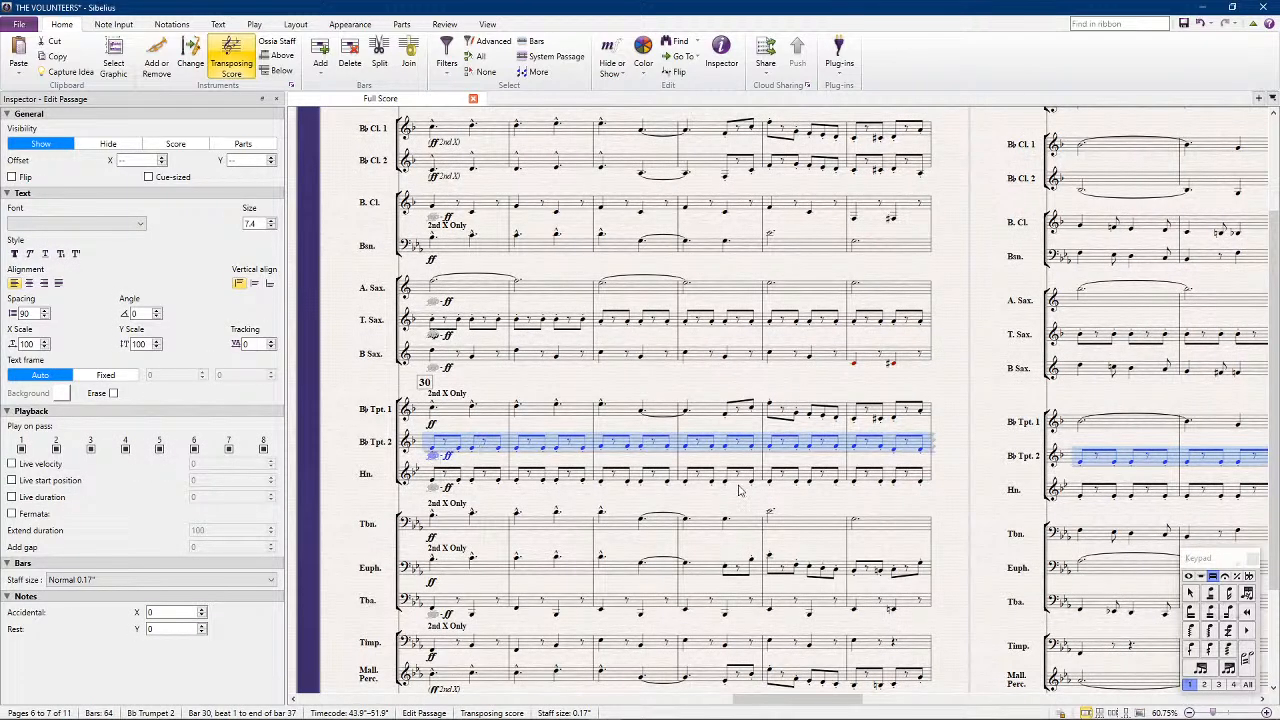
pyautogui.scroll(3, 563, 362)
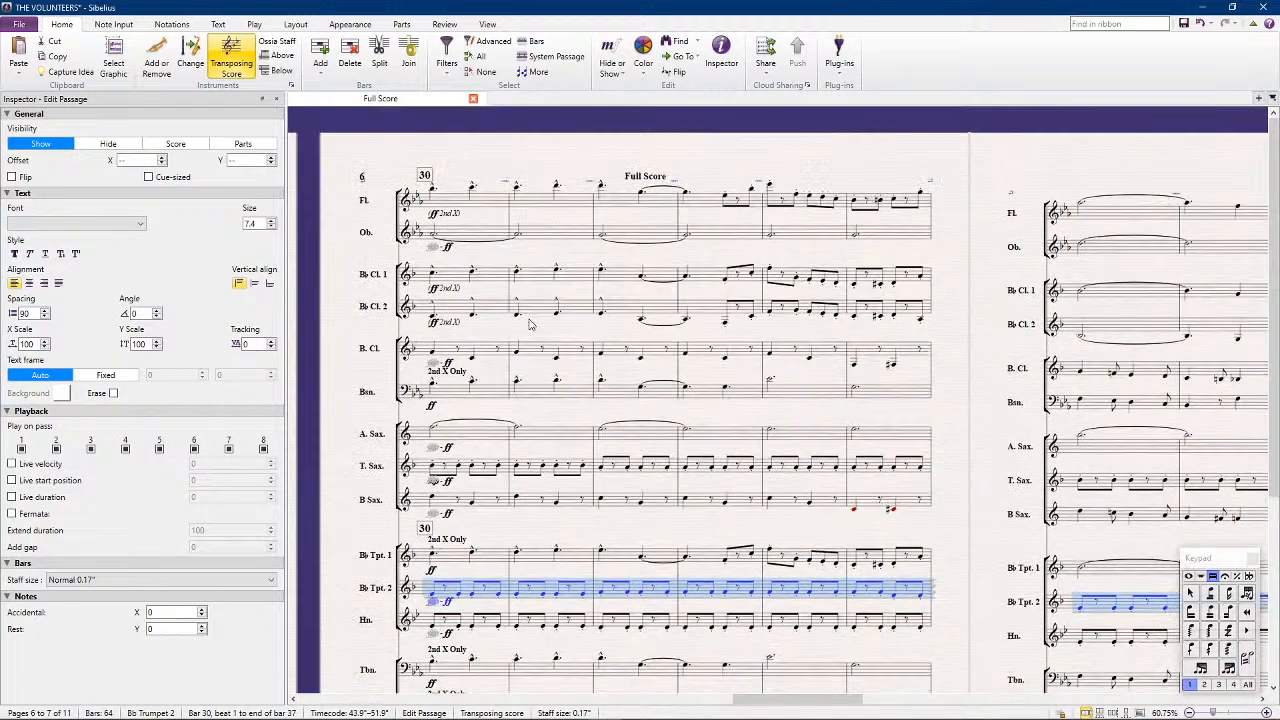
pyautogui.click(443, 313)
pyautogui.doubleClick(443, 313)
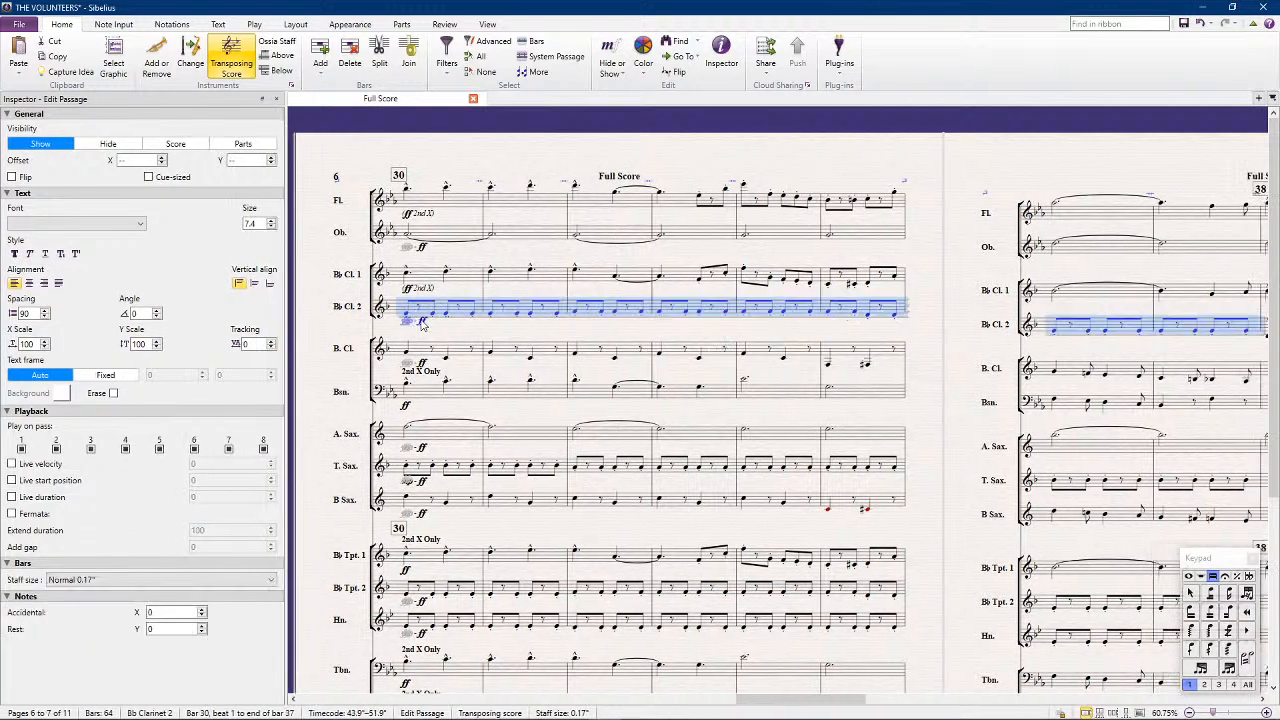
# Delete the pasted dynamics under B-flat Clarinet 2's bar 30 and copy B-flat Clarinet 1's "ff 2nd X" marking there
pyautogui.click(421, 321)
pyautogui.hotkey('ctrl', 'shift', 'h')
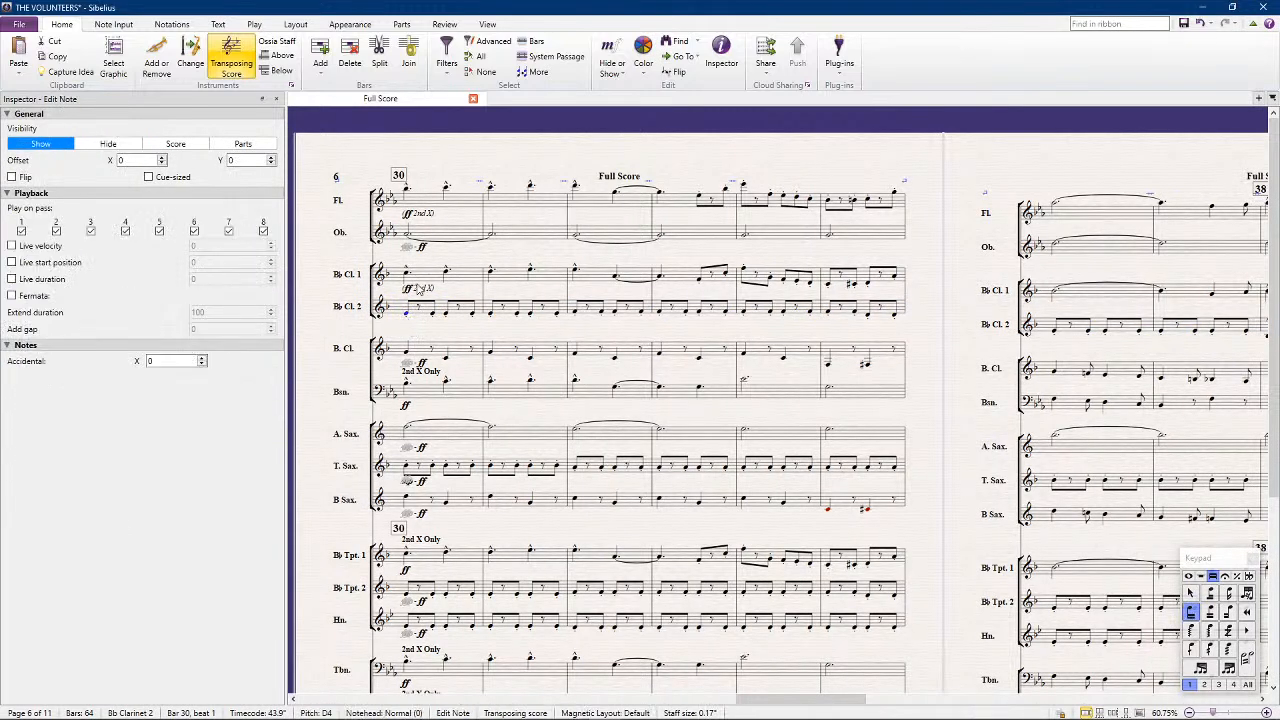
pyautogui.click(421, 287)
pyautogui.keyDown('alt'); pyautogui.click(411, 313); pyautogui.keyUp('alt')
pyautogui.click(409, 311)
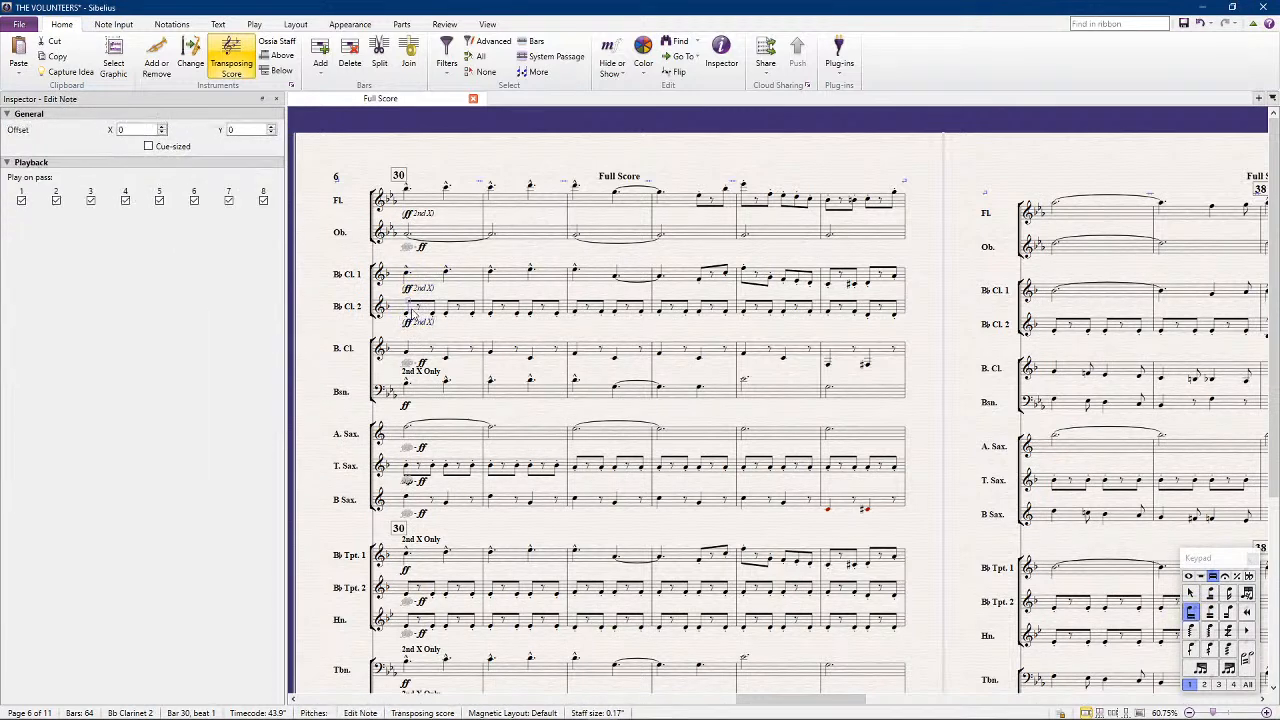
# Turn off playback on pass 1 for B-flat Clarinet 2's bars 30 to 41 and clear the selection
pyautogui.click(425, 311)
pyautogui.hscroll(2, 425, 313)
pyautogui.hscroll(4, 817, 339)
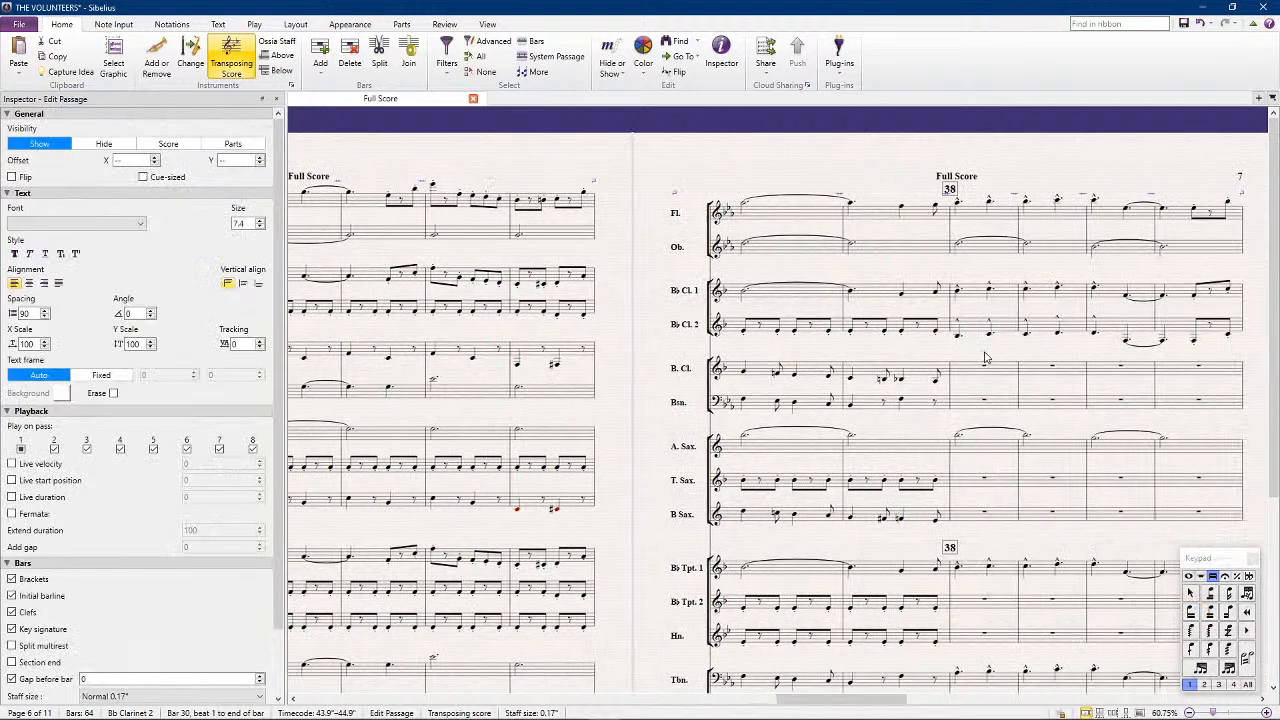
pyautogui.keyDown('shift'); pyautogui.click(1018, 333); pyautogui.keyUp('shift')
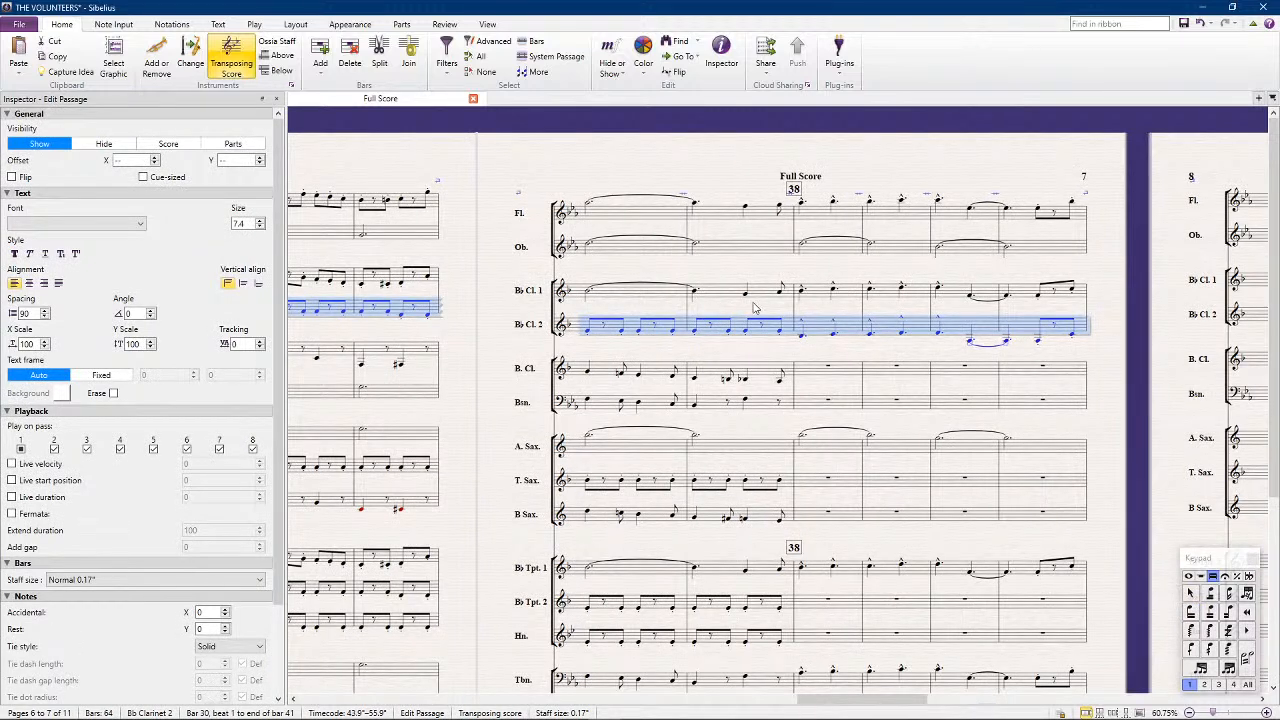
pyautogui.click(20, 449)
pyautogui.press('Escape')
# Clear the melody from B-flat Clarinet 2's bars 38 to 41 and deselect the passage
pyautogui.click(813, 577)
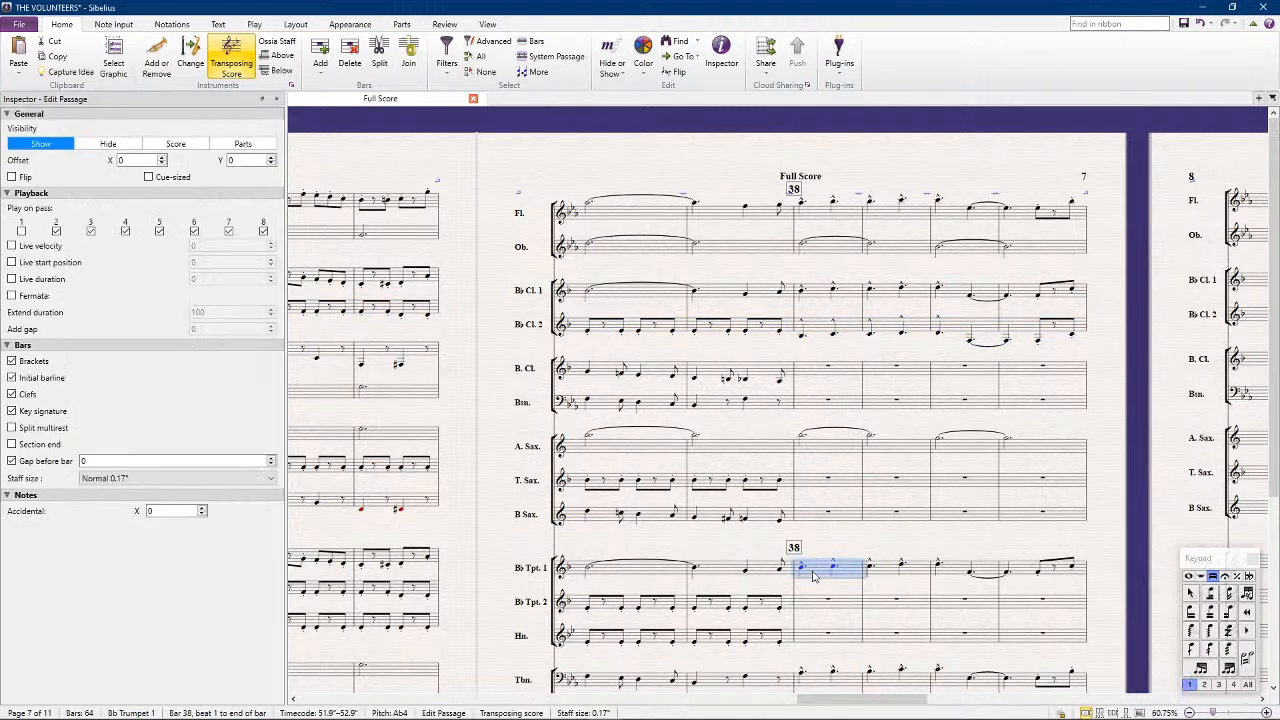
pyautogui.keyDown('shift'); pyautogui.click(1025, 573); pyautogui.keyUp('shift')
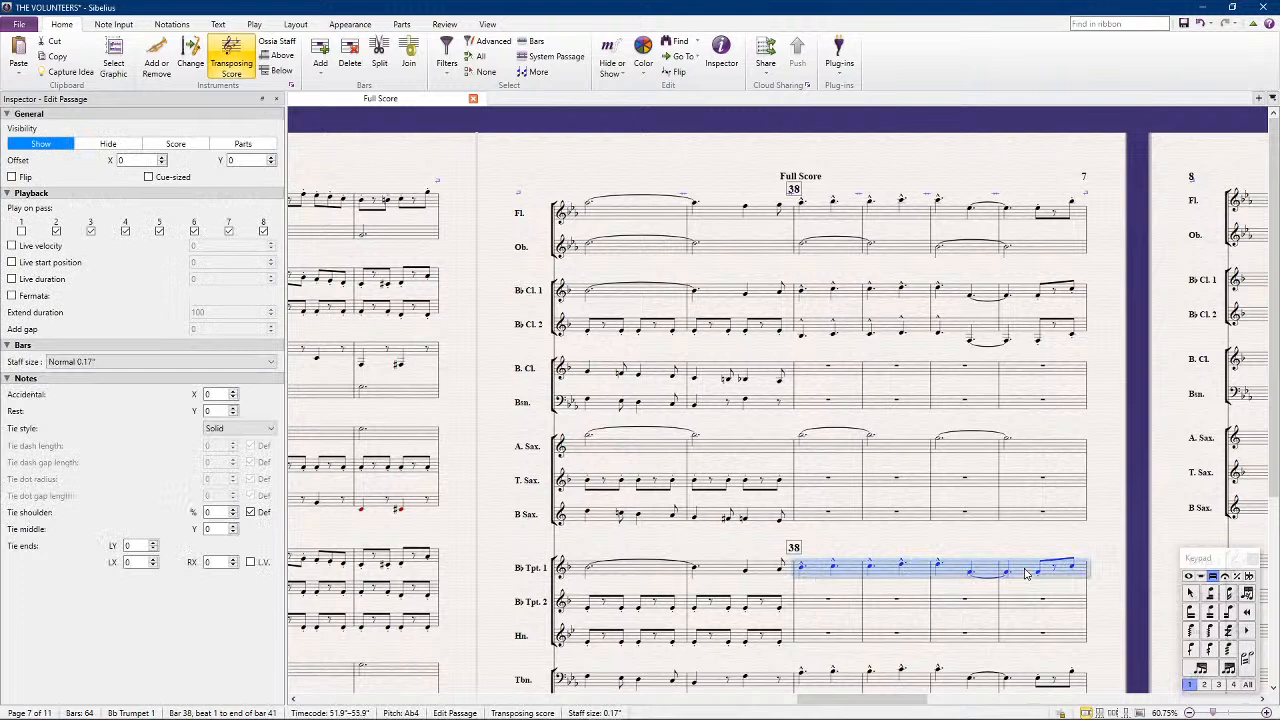
pyautogui.click(812, 333)
pyautogui.keyDown('shift'); pyautogui.click(1028, 339); pyautogui.keyUp('shift')
pyautogui.press('Delete')
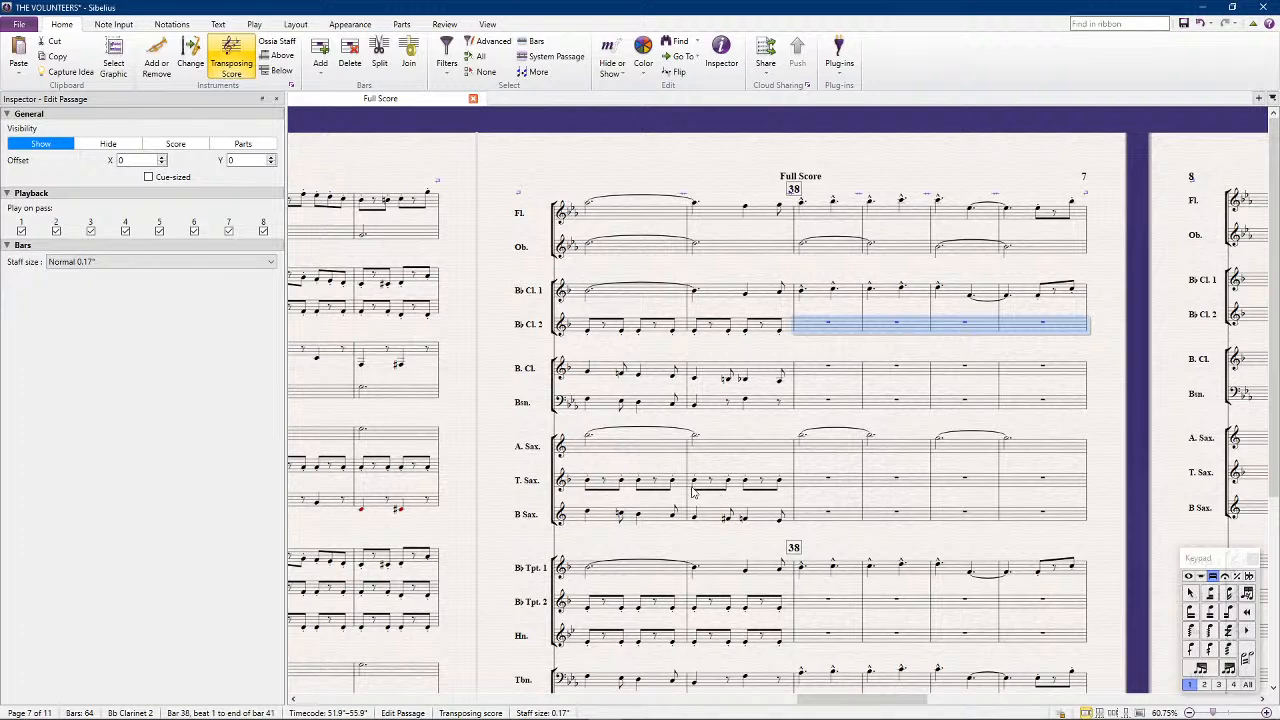
pyautogui.click(977, 186)
# Change the mallet percussion's first note in bar 36 to a dotted quarter note with an L.V. tie
pyautogui.scroll(-3, 975, 195)
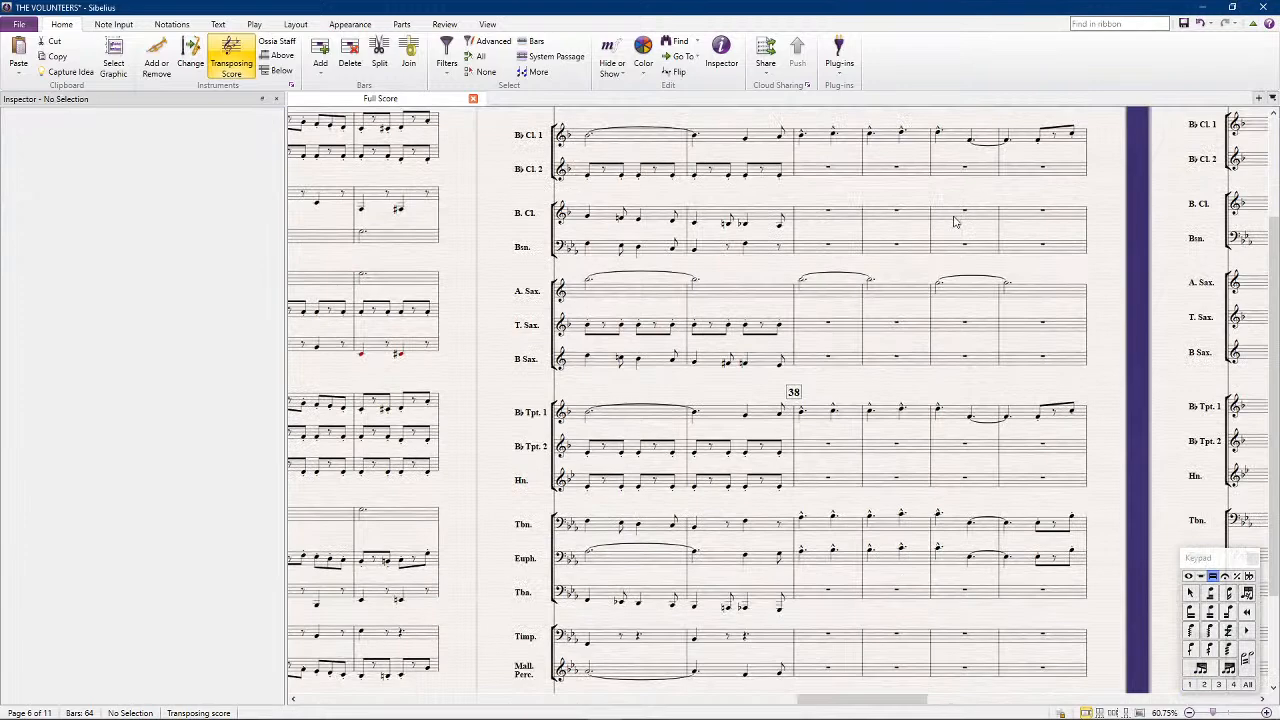
pyautogui.scroll(-3, 955, 222)
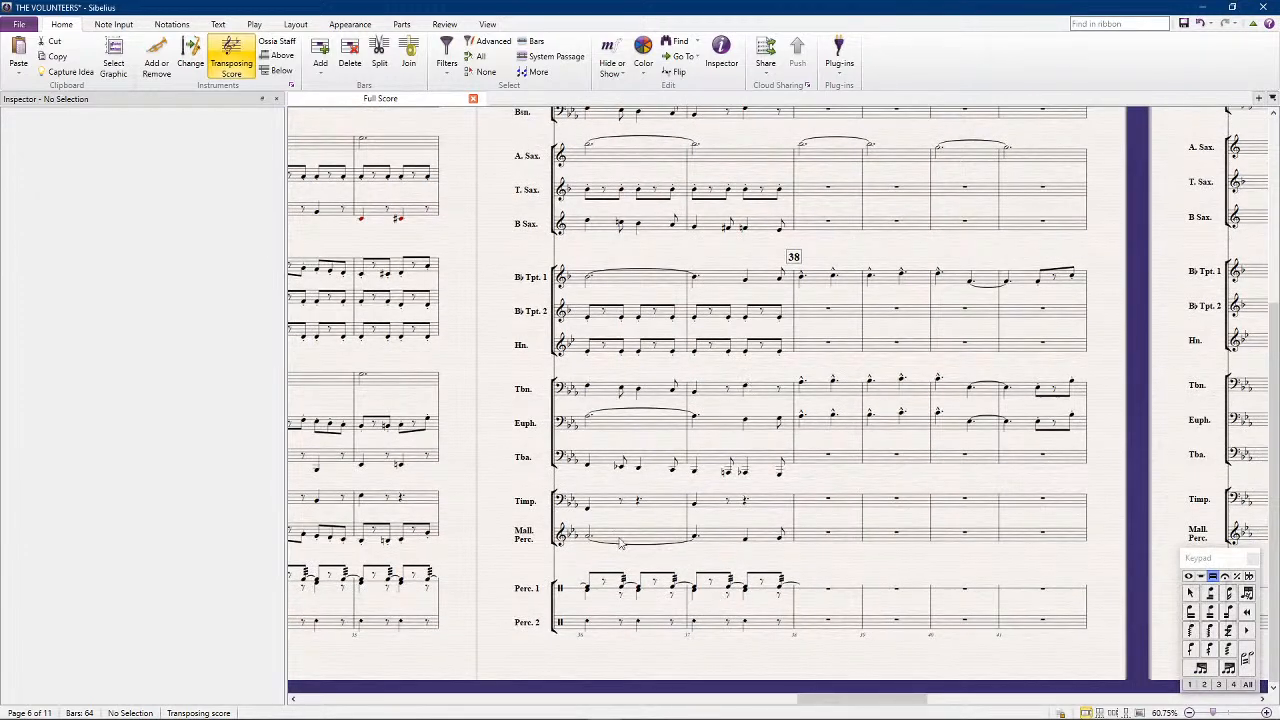
pyautogui.click(588, 537)
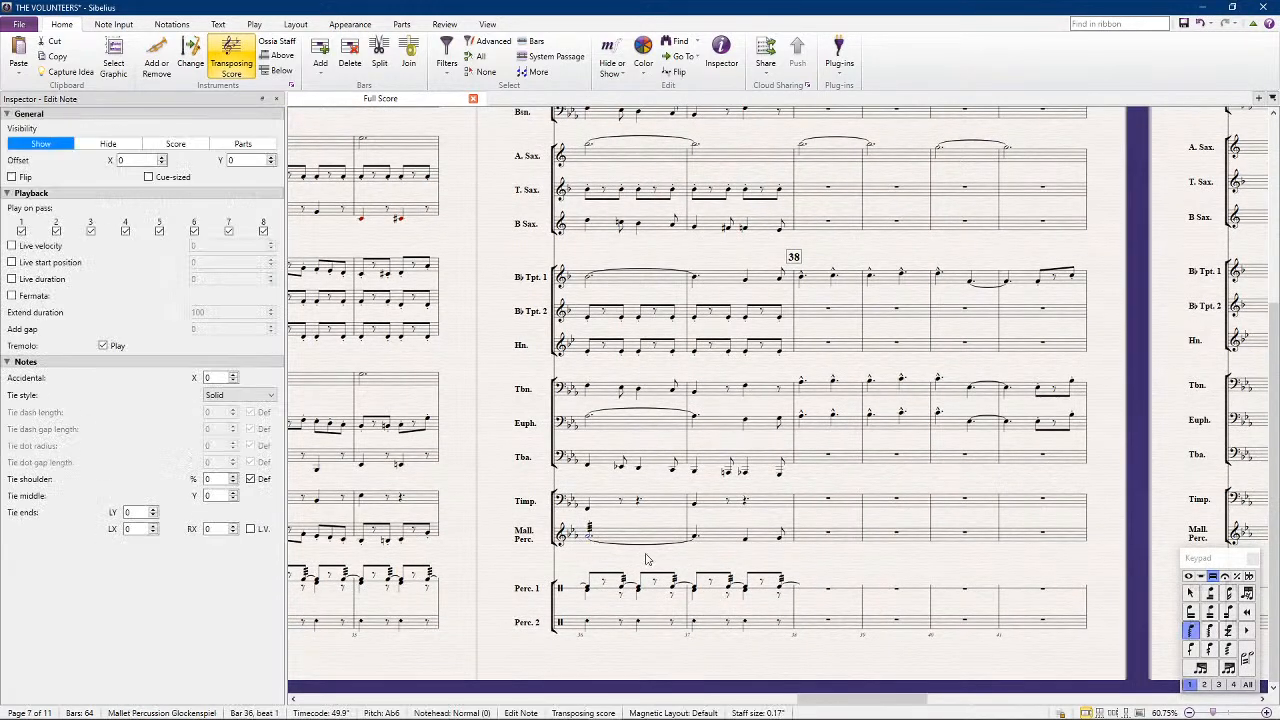
pyautogui.click(1188, 577)
pyautogui.press('4')
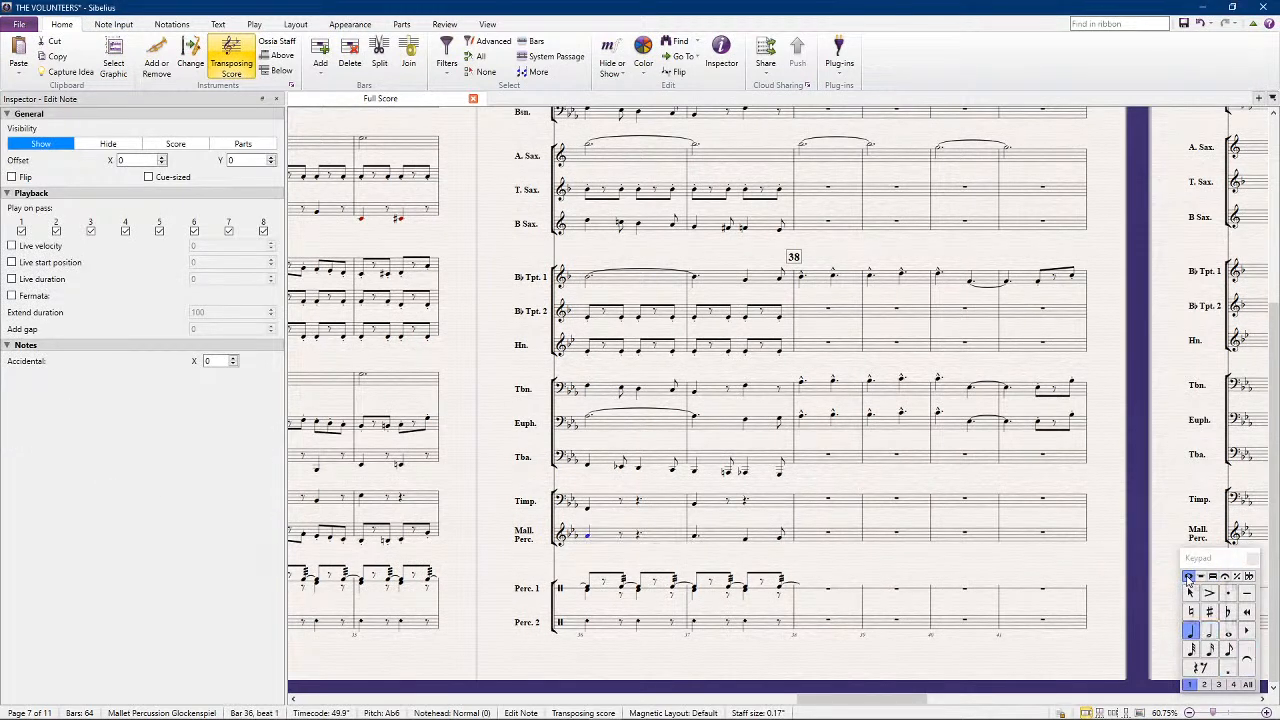
pyautogui.press('.')
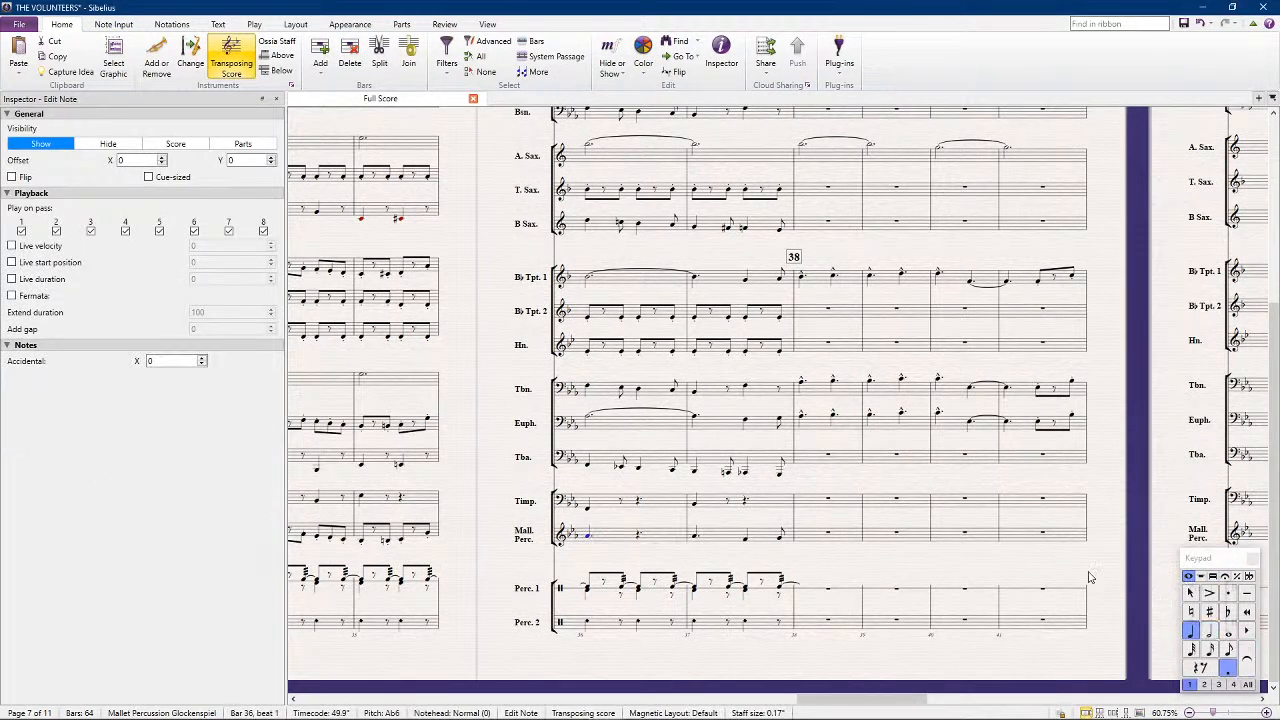
pyautogui.press('Return')
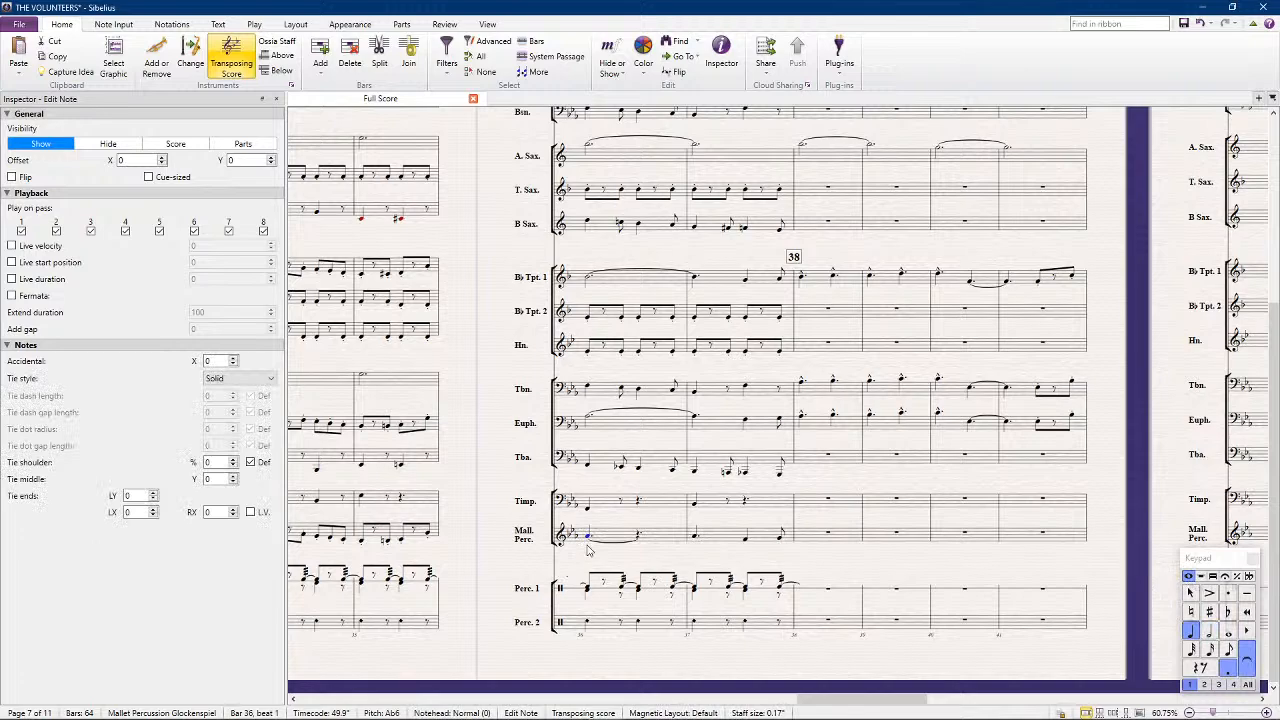
pyautogui.click(251, 512)
# Examine the low brass and percussion writing in the earlier pages, from around bar 7 up to bar 41
pyautogui.moveTo(476, 560); pyautogui.dragTo(899, 471)
pyautogui.moveTo(434, 471); pyautogui.dragTo(1025, 403)
pyautogui.moveTo(328, 579); pyautogui.dragTo(921, 516)
pyautogui.moveTo(686, 549); pyautogui.dragTo(1170, 562)
pyautogui.moveTo(505, 564); pyautogui.dragTo(1060, 552)
pyautogui.moveTo(640, 561); pyautogui.dragTo(1090, 550)
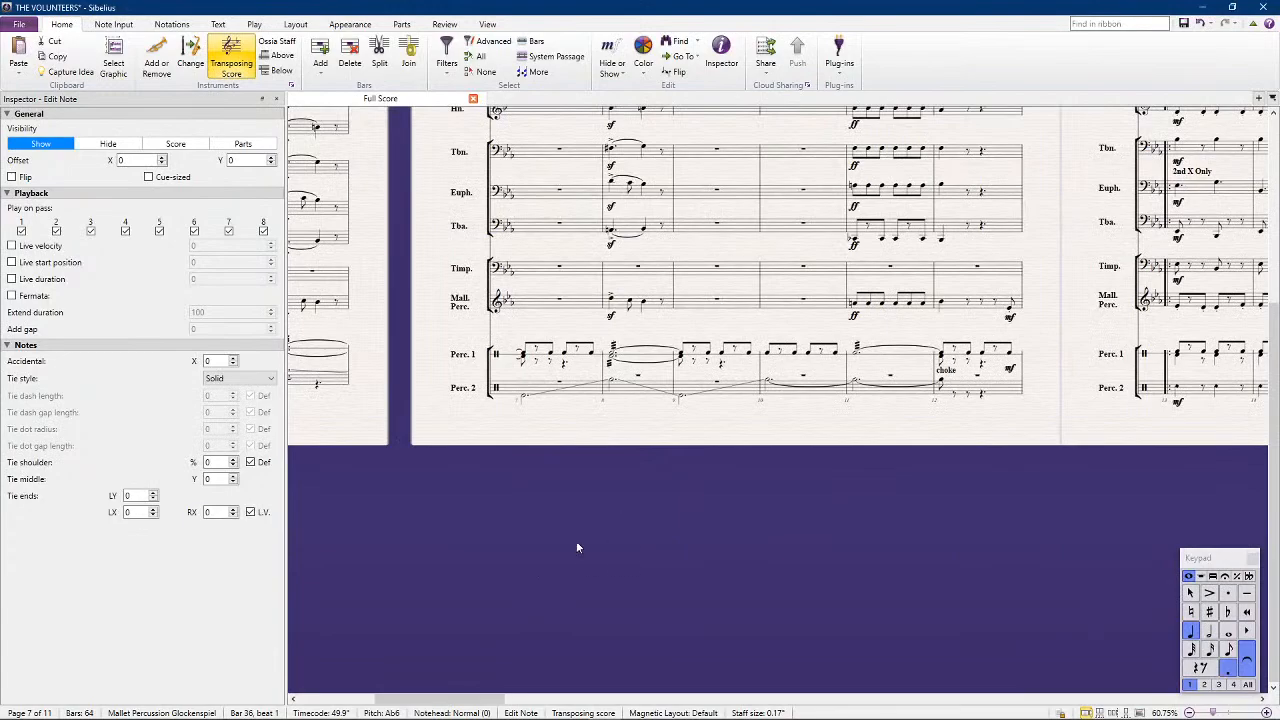
pyautogui.moveTo(577, 543); pyautogui.dragTo(773, 510)
pyautogui.moveTo(1061, 486); pyautogui.dragTo(305, 486)
pyautogui.moveTo(1048, 456); pyautogui.dragTo(283, 495)
pyautogui.moveTo(1047, 499); pyautogui.dragTo(373, 511)
pyautogui.moveTo(1090, 505); pyautogui.dragTo(503, 467)
pyautogui.moveTo(976, 482); pyautogui.dragTo(334, 444)
pyautogui.moveTo(1105, 427); pyautogui.dragTo(569, 486)
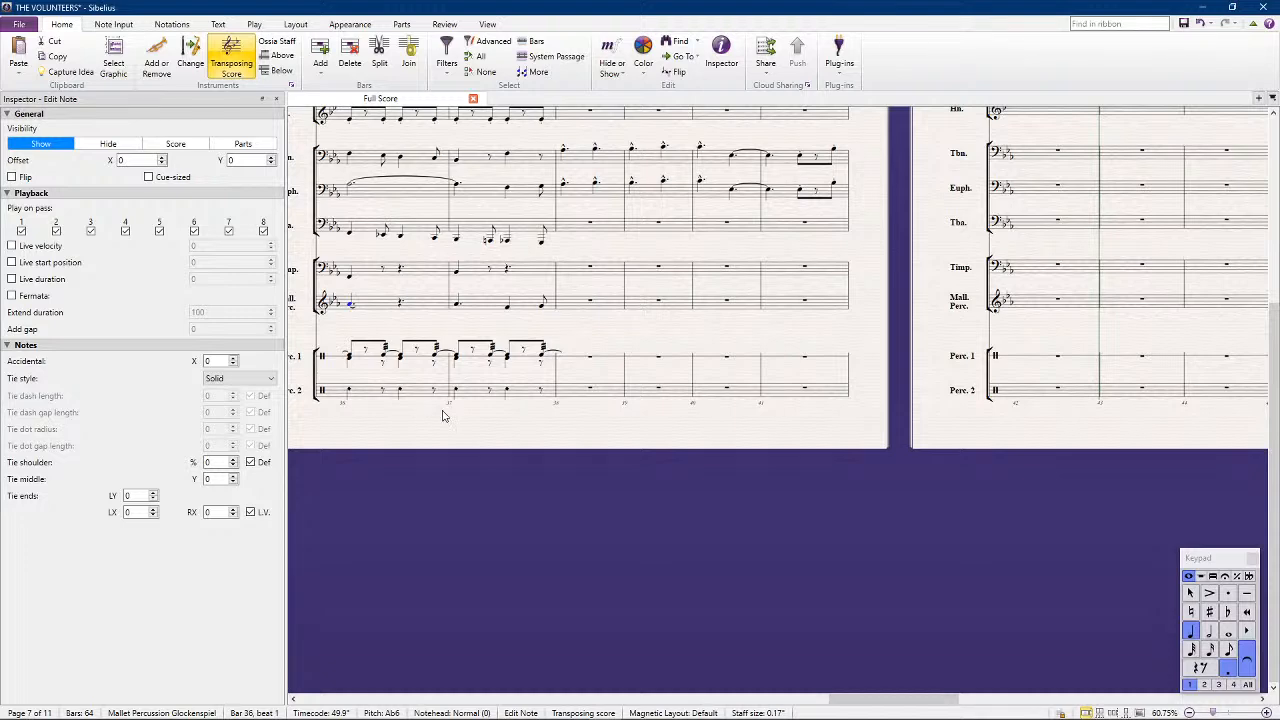
pyautogui.moveTo(552, 457); pyautogui.dragTo(622, 492)
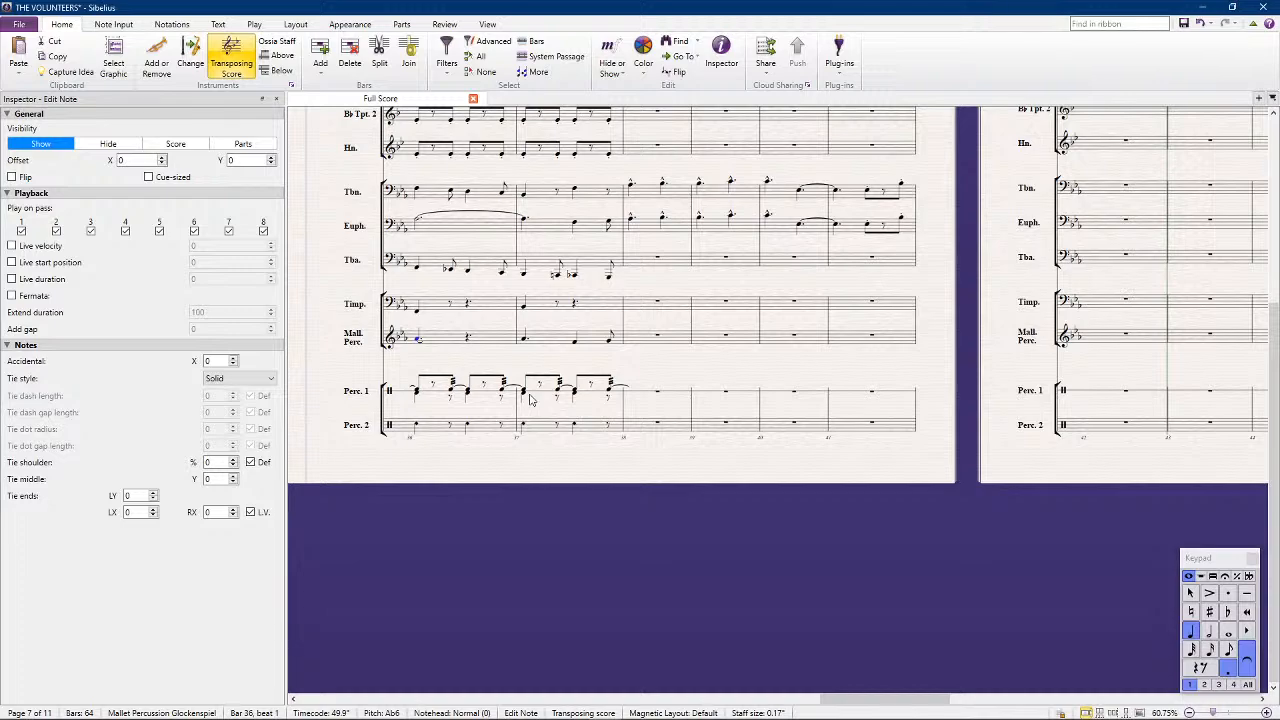
pyautogui.moveTo(567, 482); pyautogui.dragTo(811, 517)
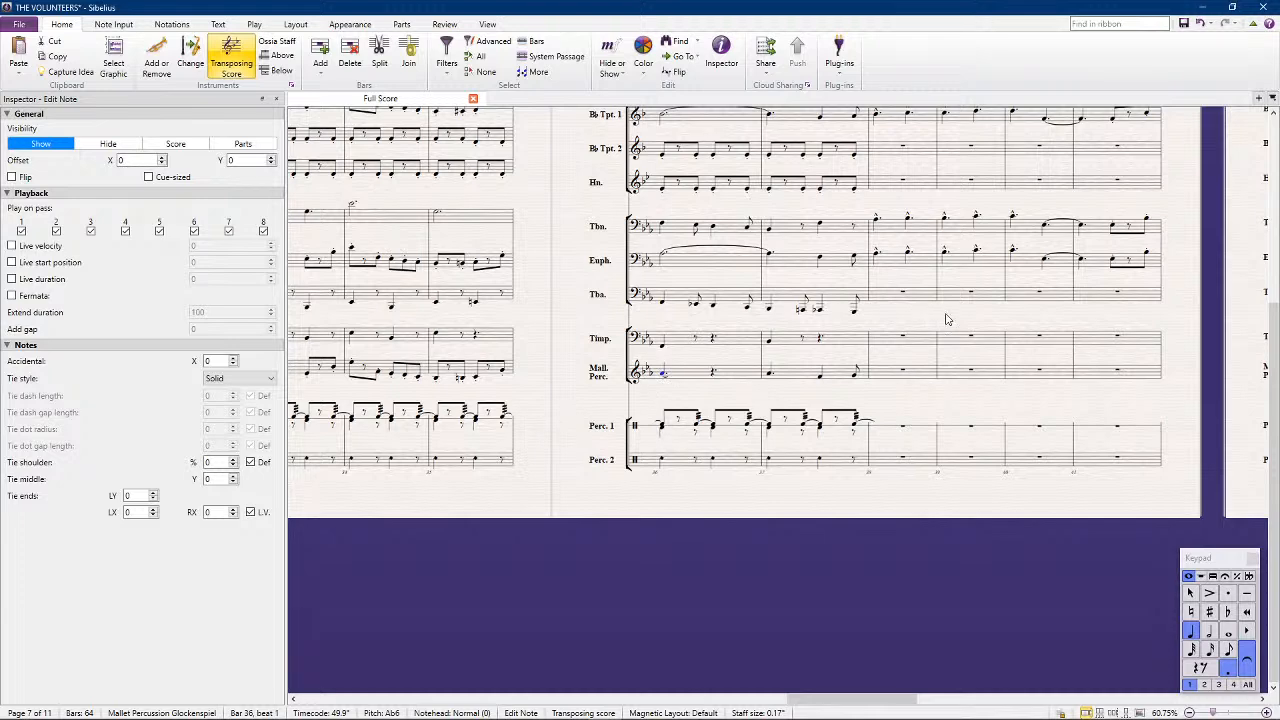
pyautogui.moveTo(967, 321); pyautogui.dragTo(962, 322)
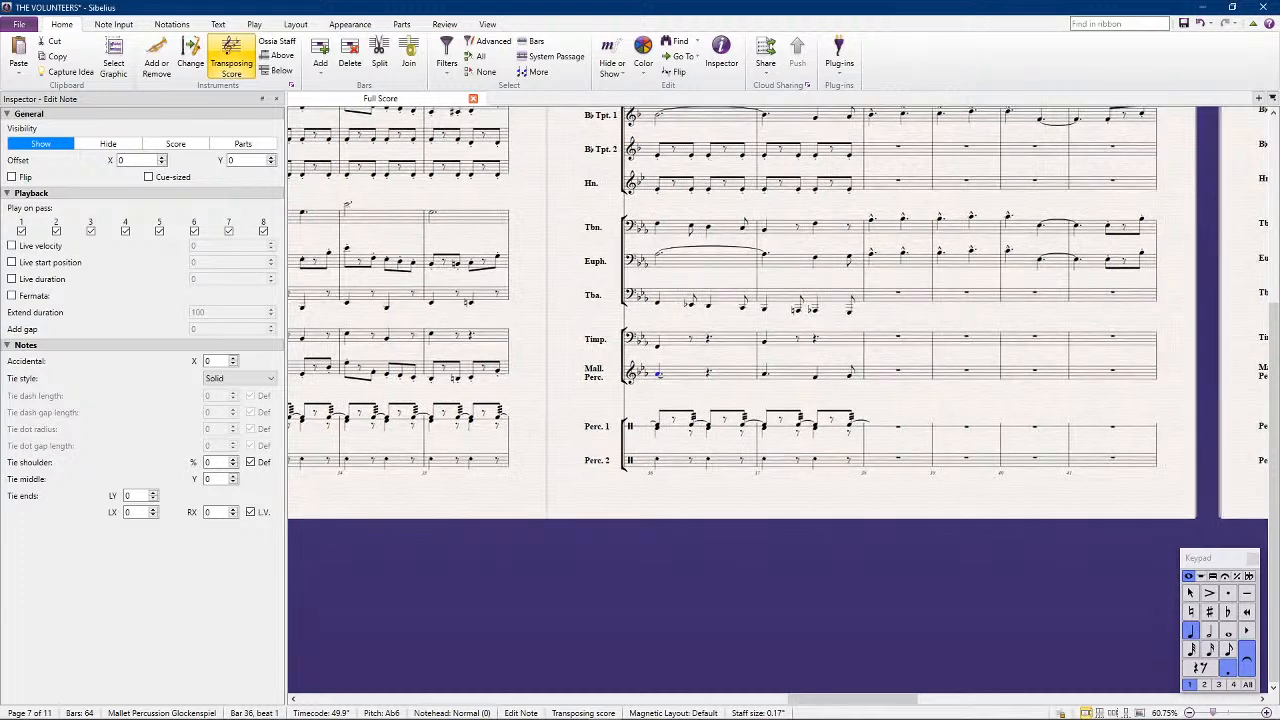
# Enter quarter notes F2 on beat 1 and B-flat1 on beat 2 in the tuba's bar 38
pyautogui.scroll(3, 985, 305)
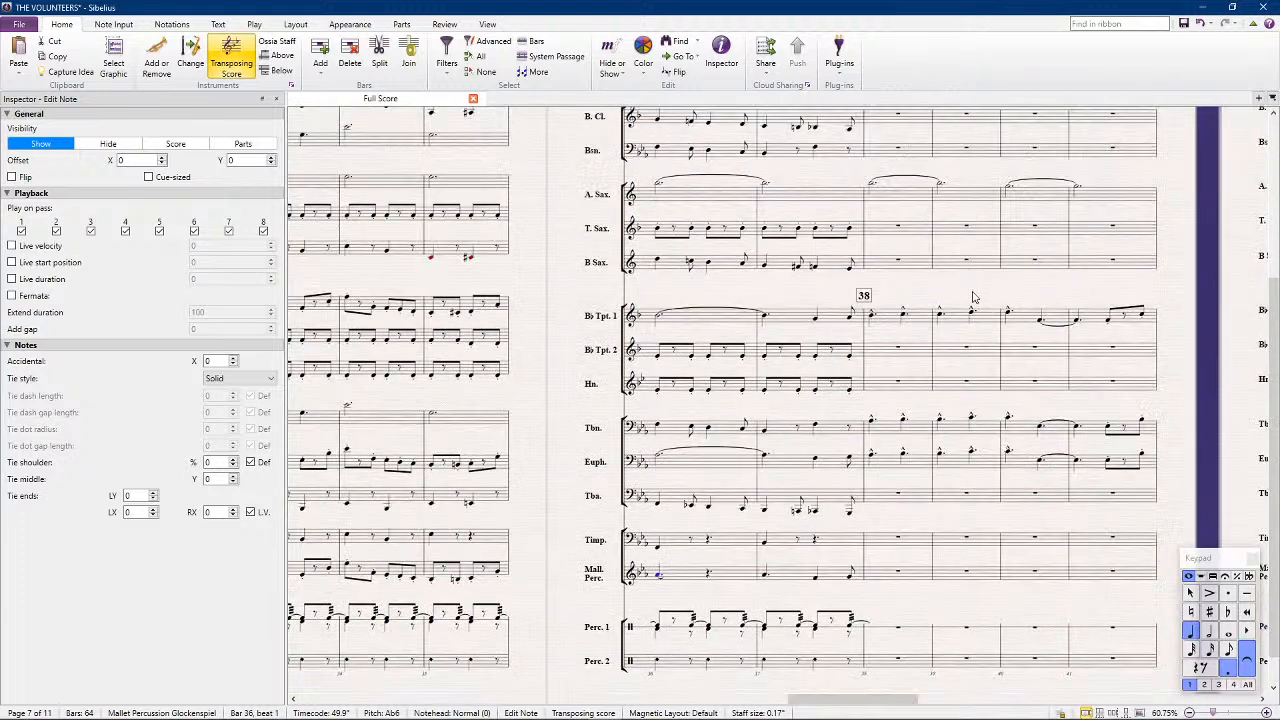
pyautogui.moveTo(976, 292); pyautogui.dragTo(791, 240)
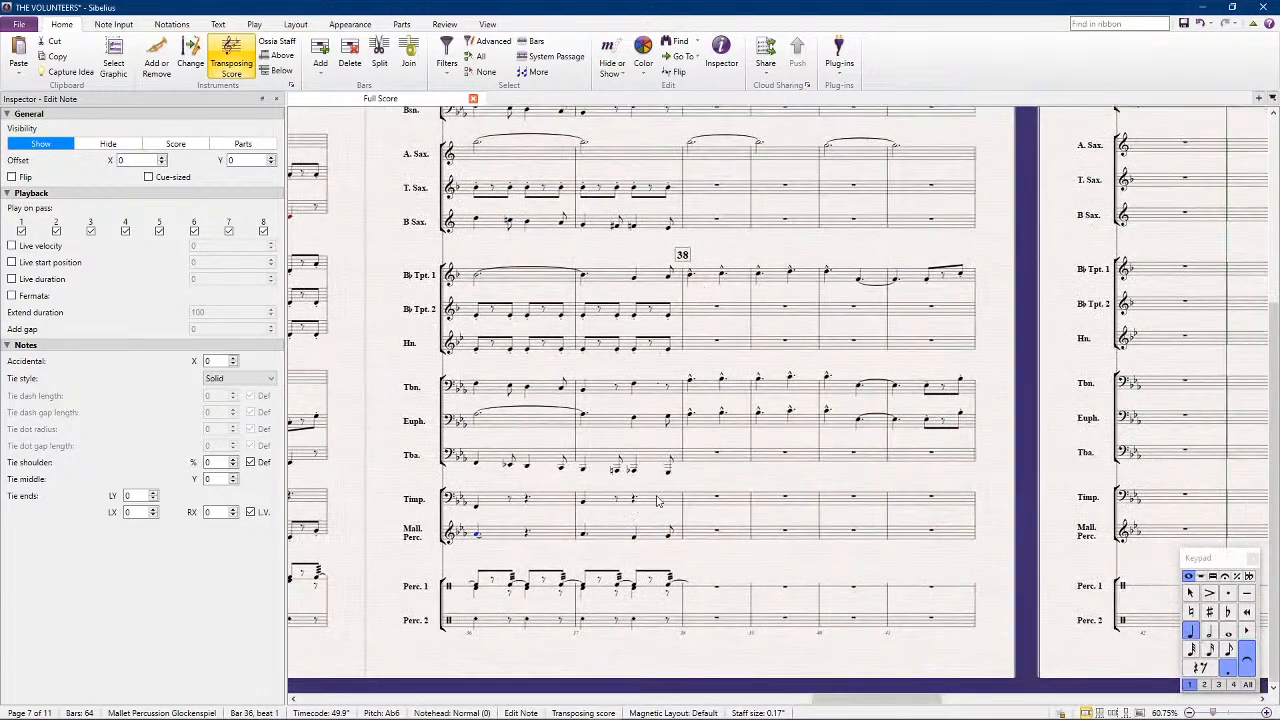
pyautogui.scroll(2, 686, 492)
pyautogui.hotkey('ctrl', '=')
pyautogui.press('Escape')
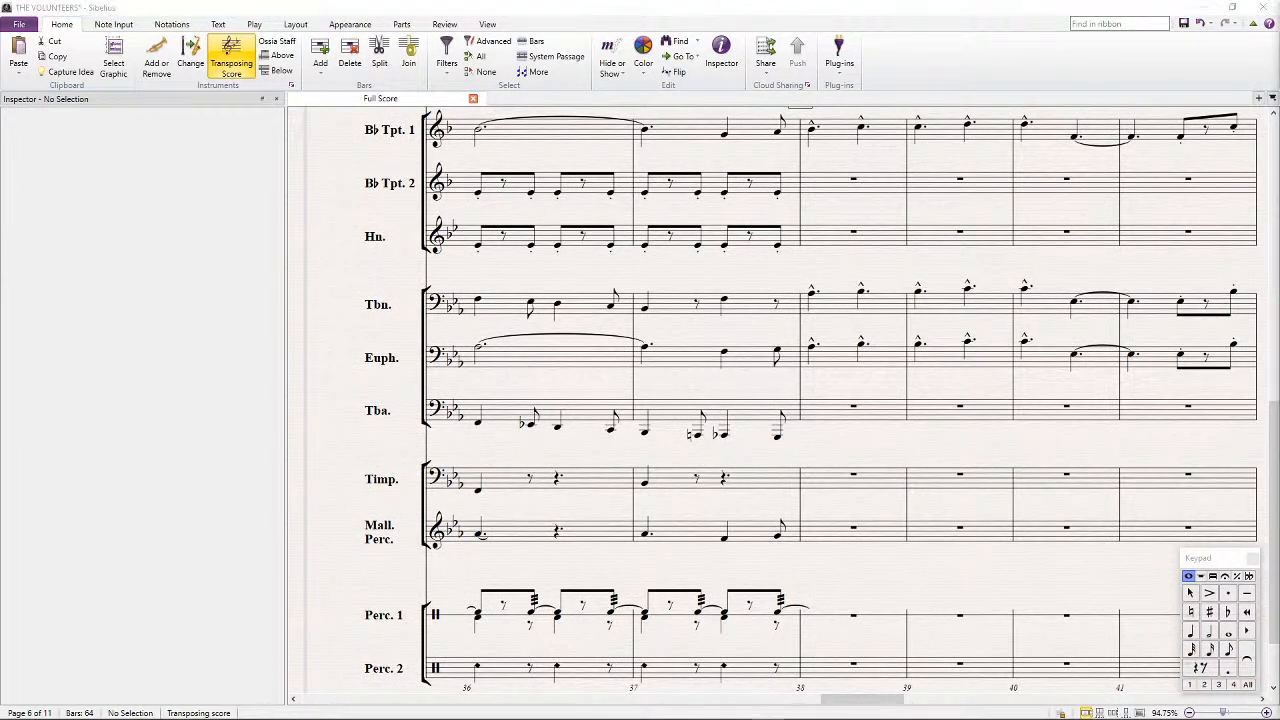
pyautogui.press('n')
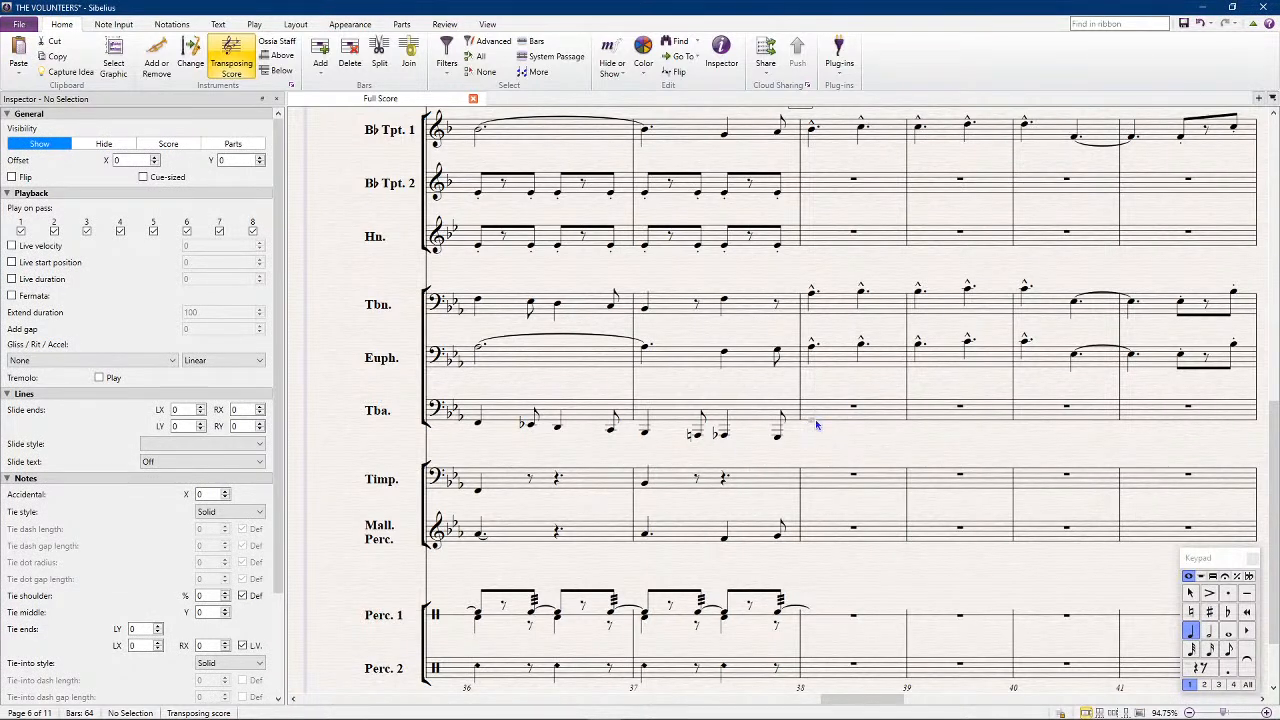
pyautogui.click(815, 426)
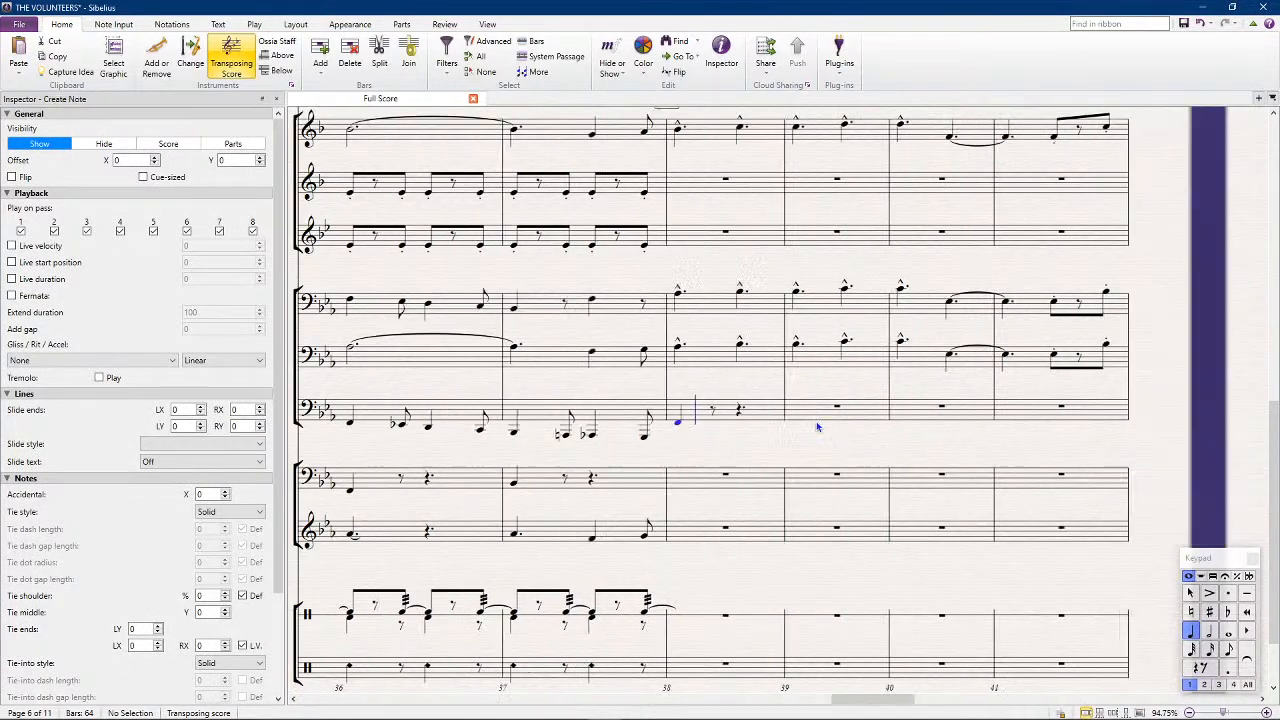
pyautogui.click(742, 435)
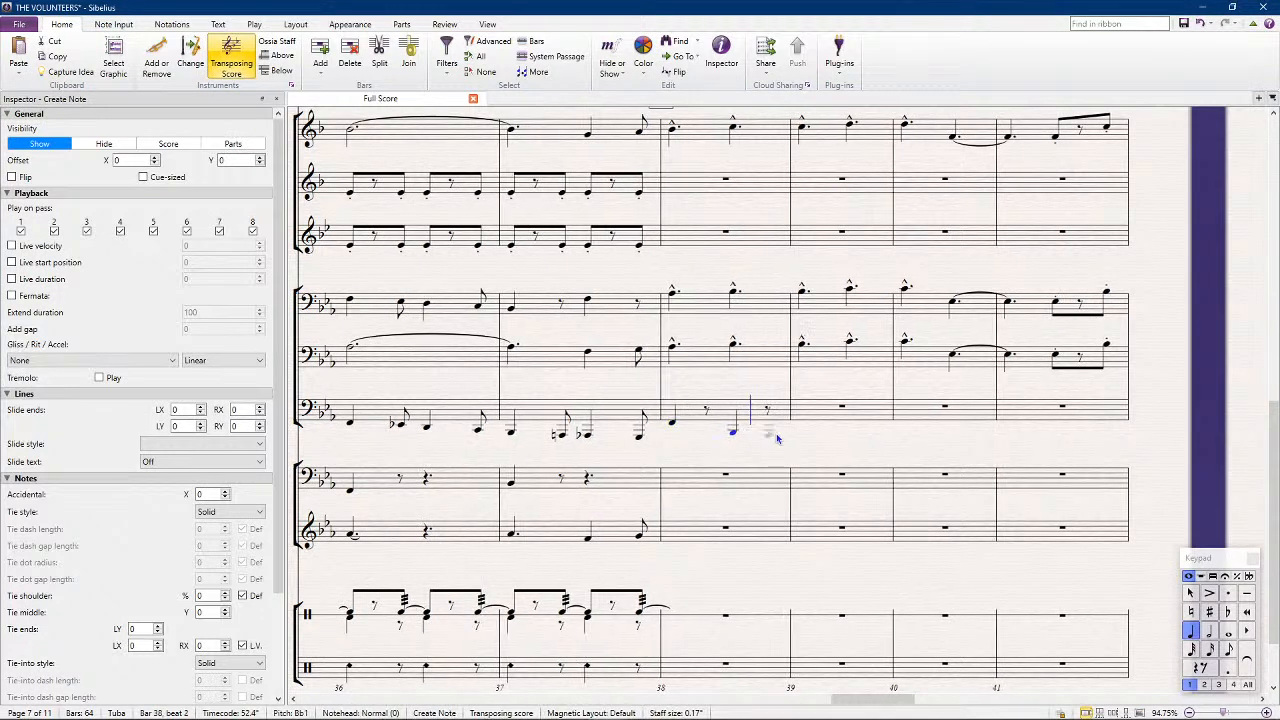
pyautogui.press('Escape')
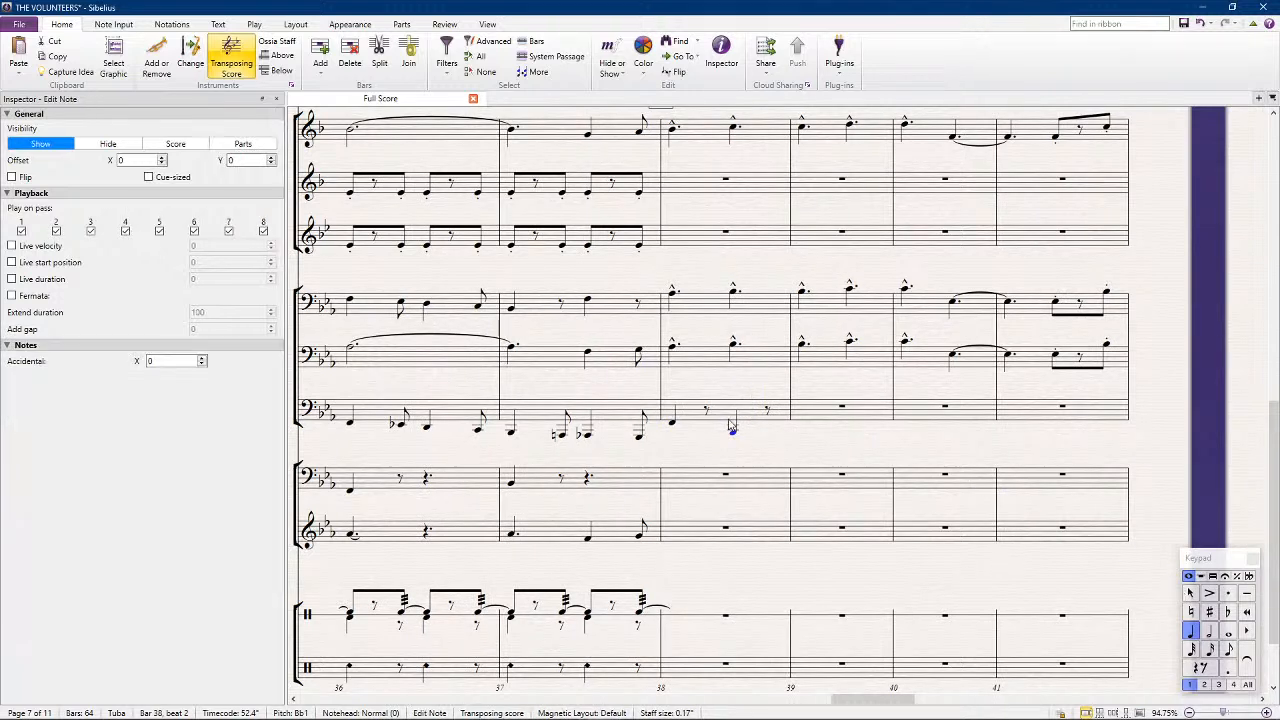
# Repeat the tuba's bar 38 into bars 39 and 40, and lower bar 40's first note to E-flat2
pyautogui.click(728, 423)
pyautogui.press('r')
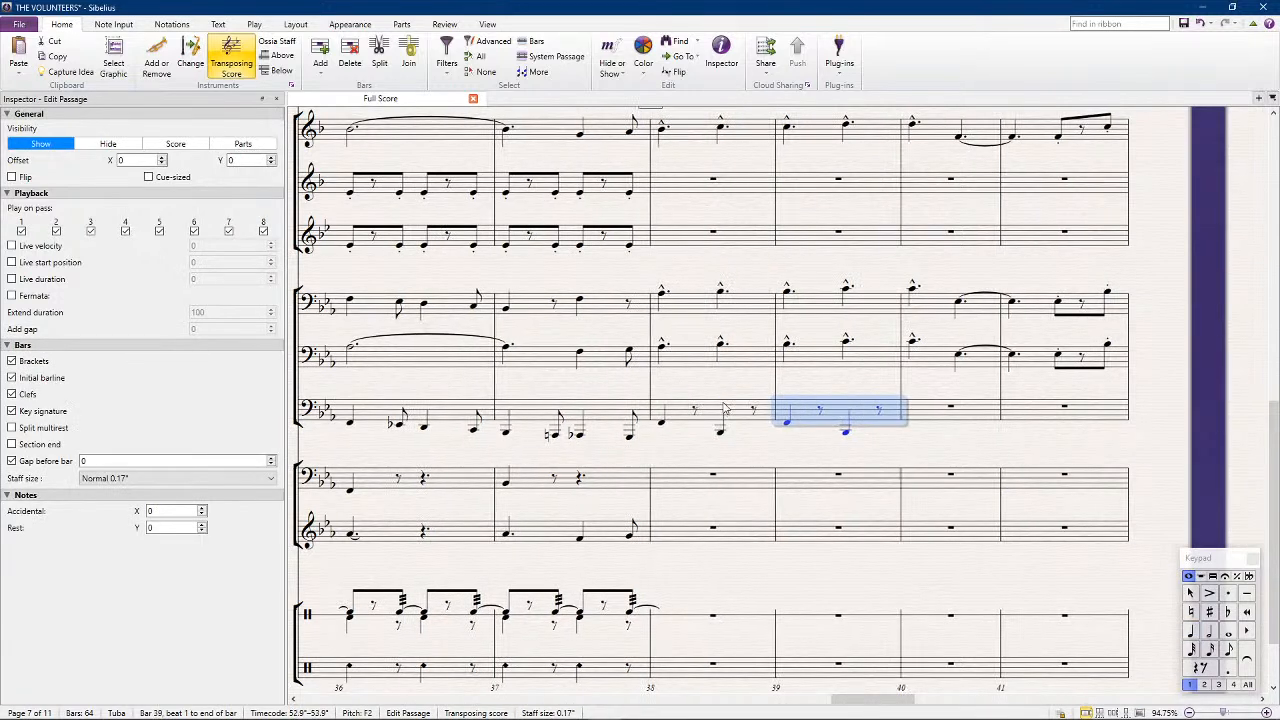
pyautogui.press('r')
pyautogui.click(896, 426)
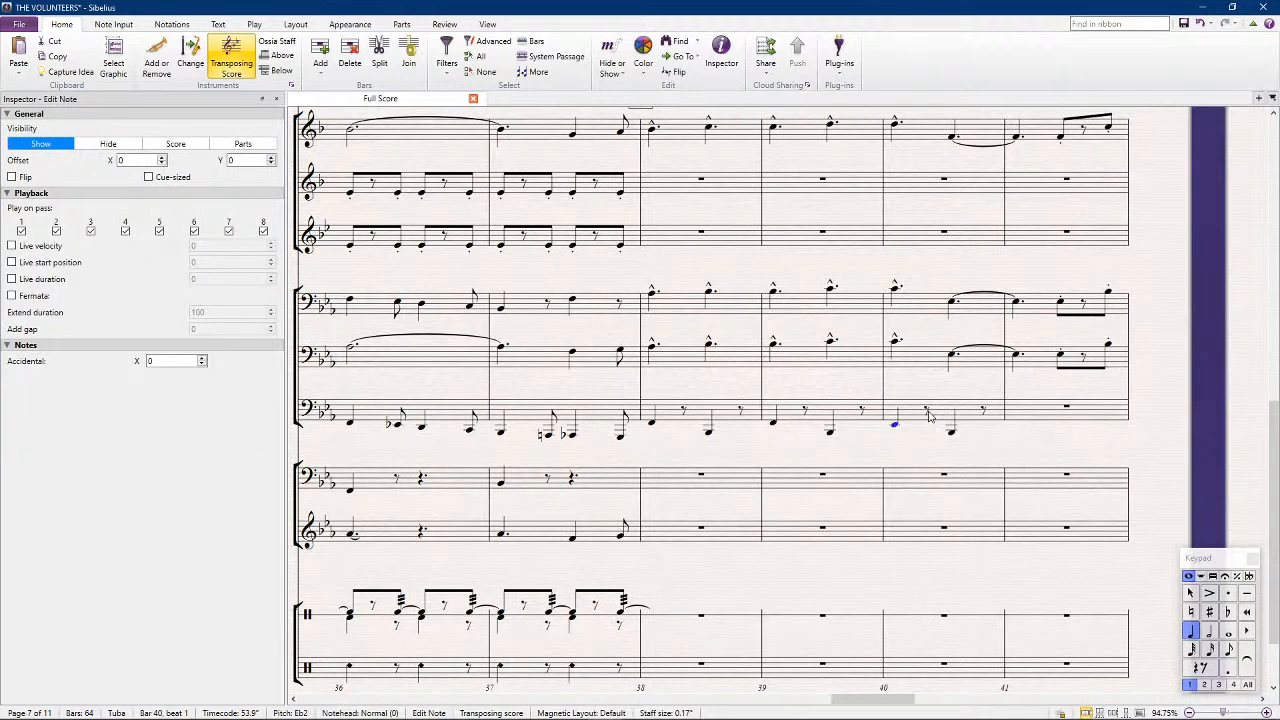
# Repeat the tuba's bar 40 into bars 41 and 42, and raise bar 42's second note to C2
pyautogui.click(940, 412)
pyautogui.press('r')
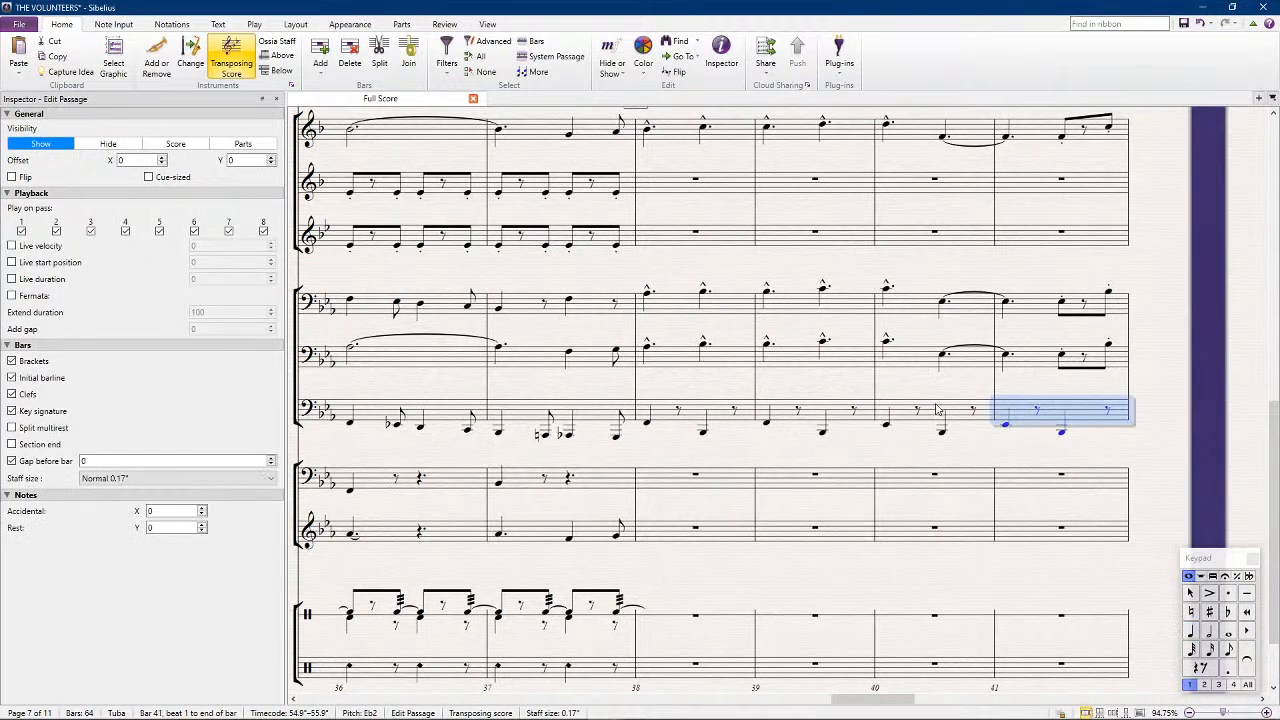
pyautogui.press('r')
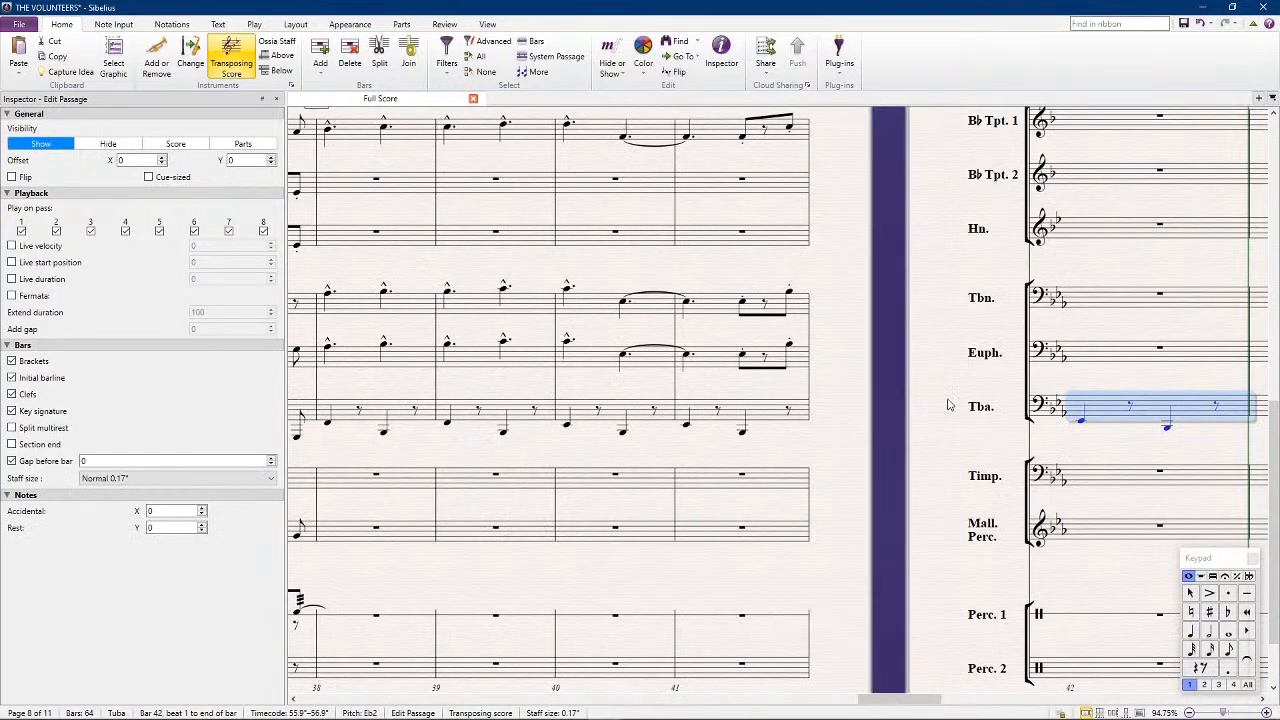
pyautogui.click(1168, 430)
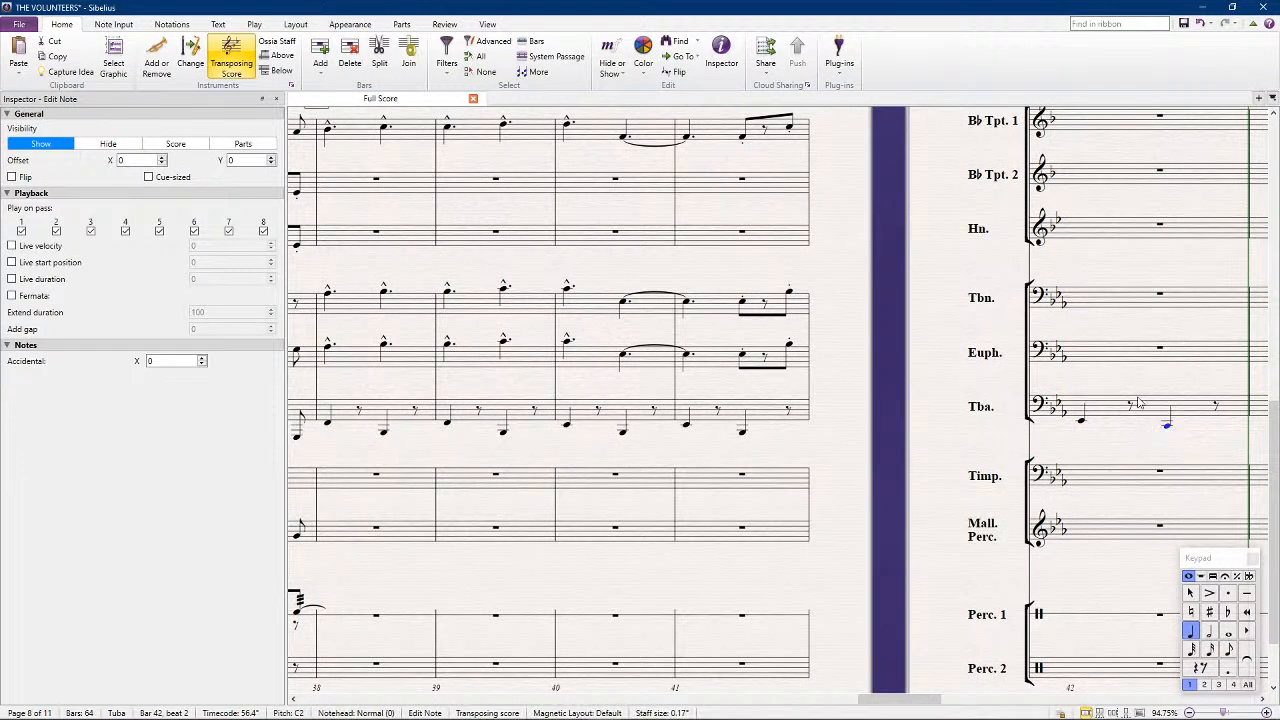
# Repeat Percussion 1's bar 37 pattern through bars 38 to 41
pyautogui.hscroll(-5, 851, 487)
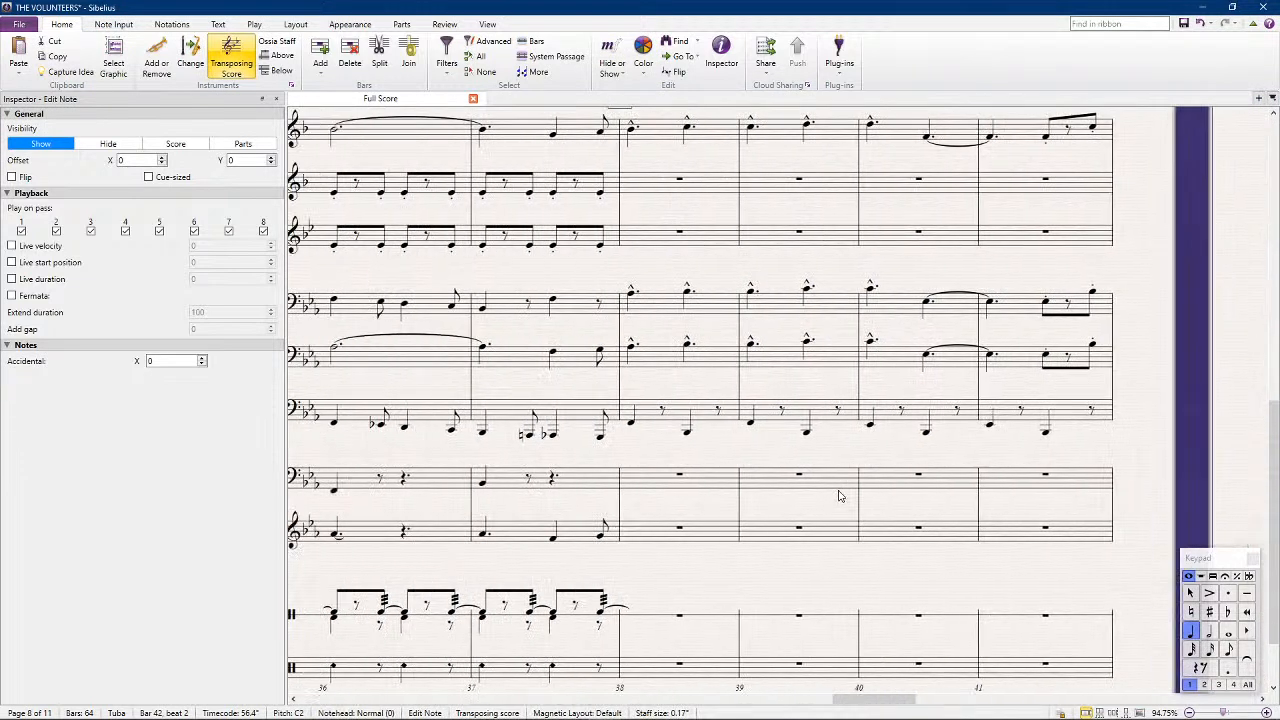
pyautogui.hscroll(-1, 840, 495)
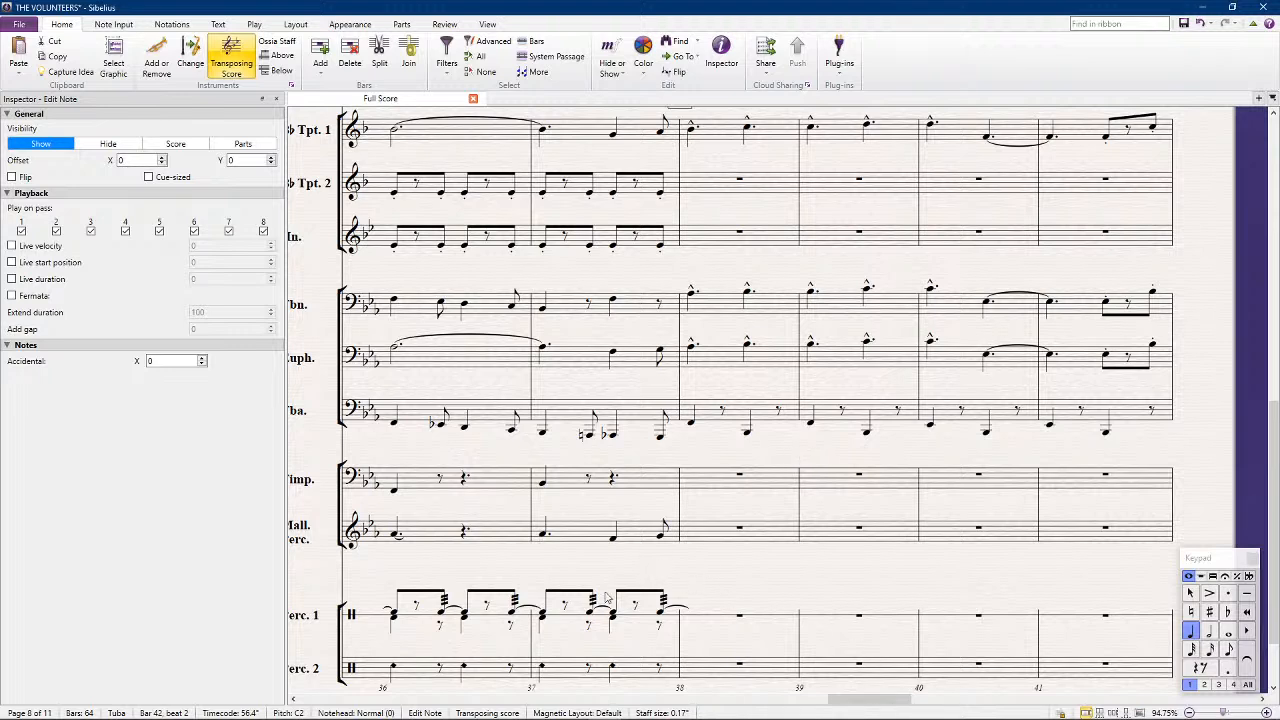
pyautogui.click(648, 614)
pyautogui.press('r')
pyautogui.press('r')
pyautogui.press('r')
pyautogui.press('r')
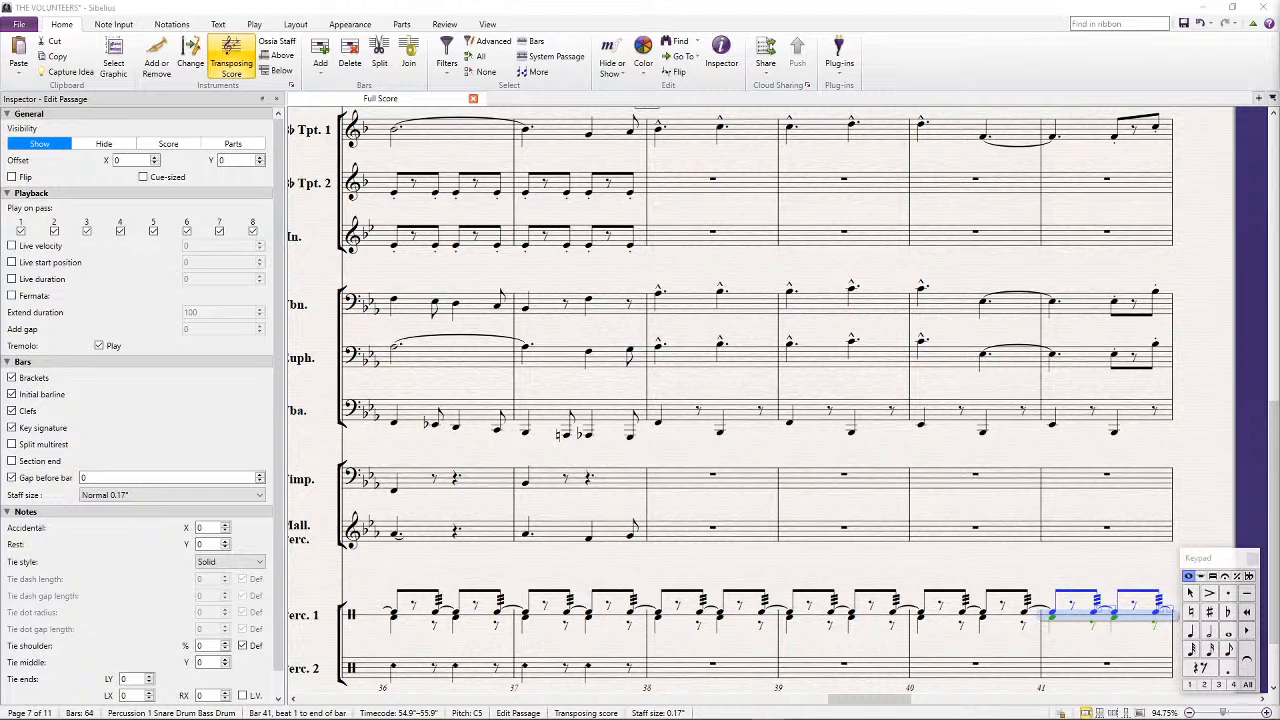
# Add "Wood Block" as a new line below Crash Cymbal in the Percussion 2 instrument name on the first page
pyautogui.scroll(-1, 755, 567)
pyautogui.click(416, 664)
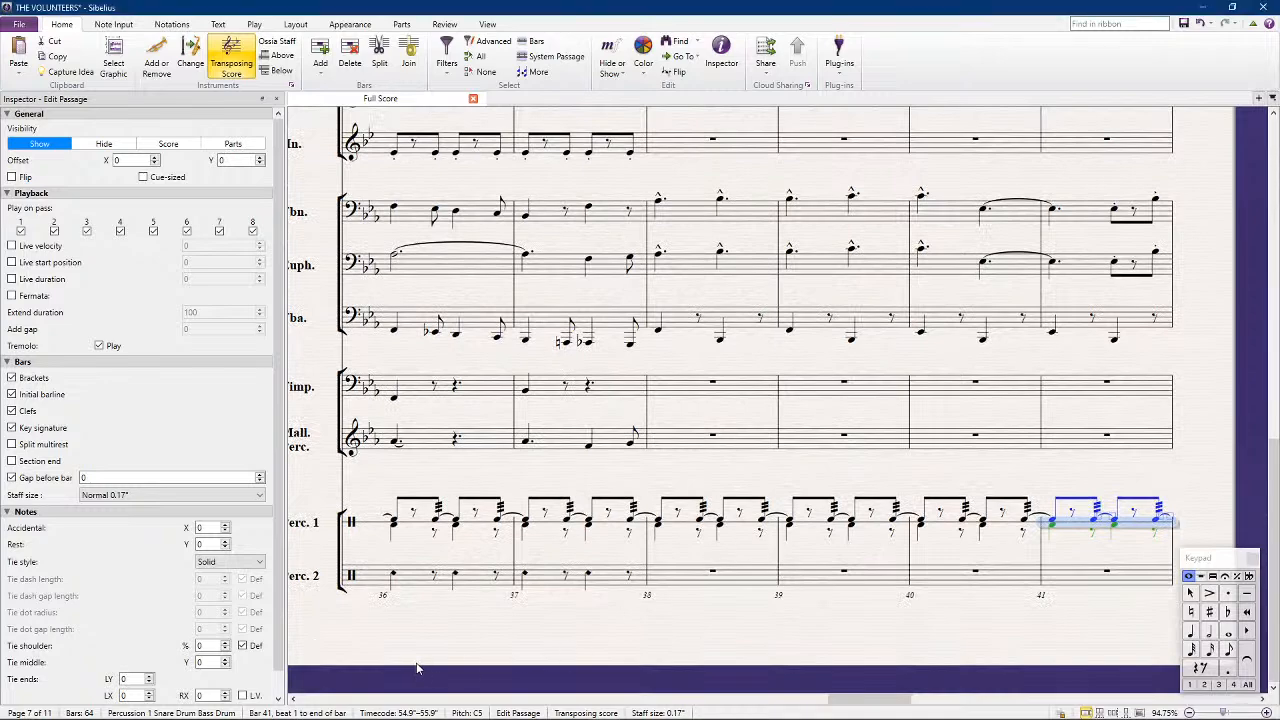
pyautogui.moveTo(346, 656); pyautogui.dragTo(869, 563)
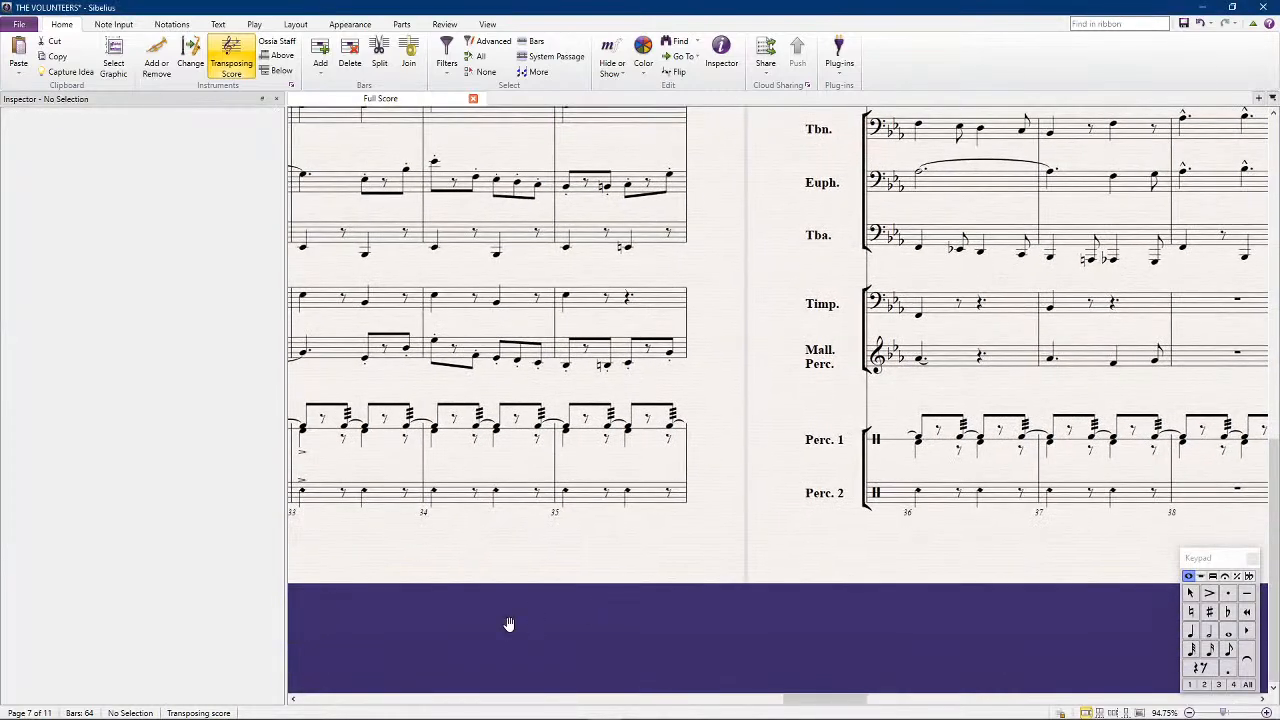
pyautogui.moveTo(509, 624); pyautogui.dragTo(937, 569)
pyautogui.moveTo(438, 557); pyautogui.dragTo(769, 546)
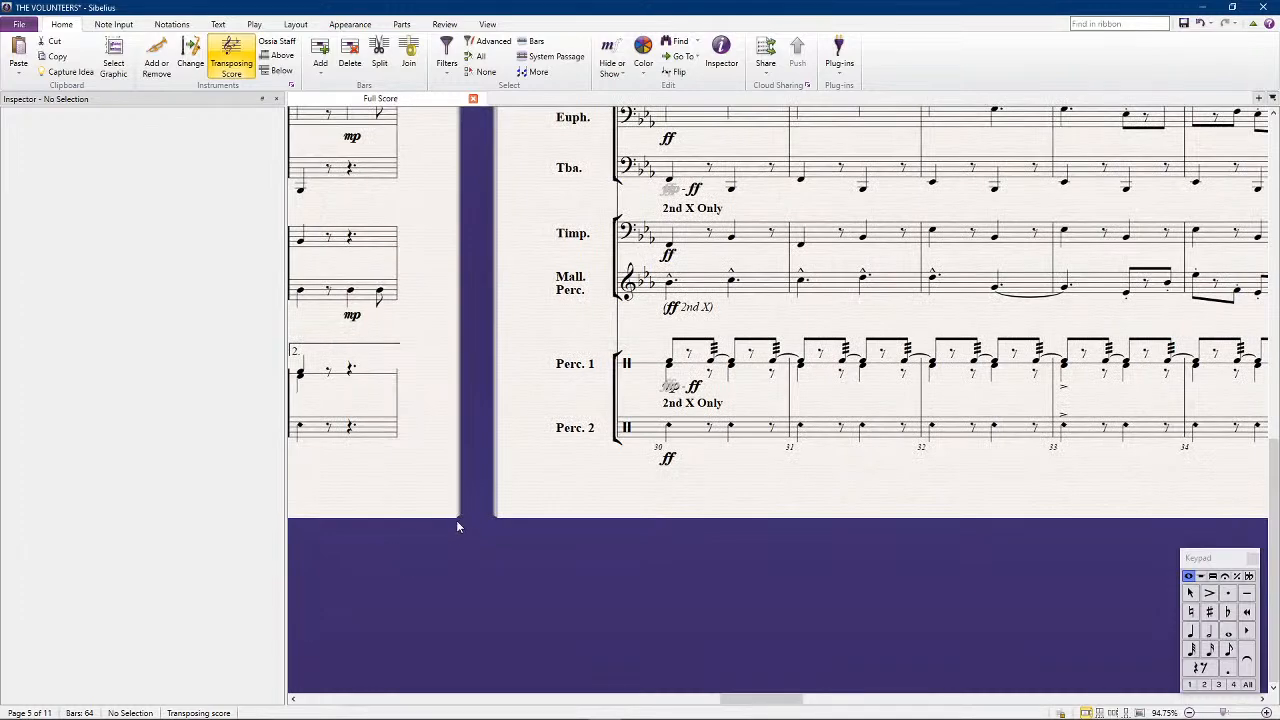
pyautogui.moveTo(770, 698); pyautogui.dragTo(305, 708)
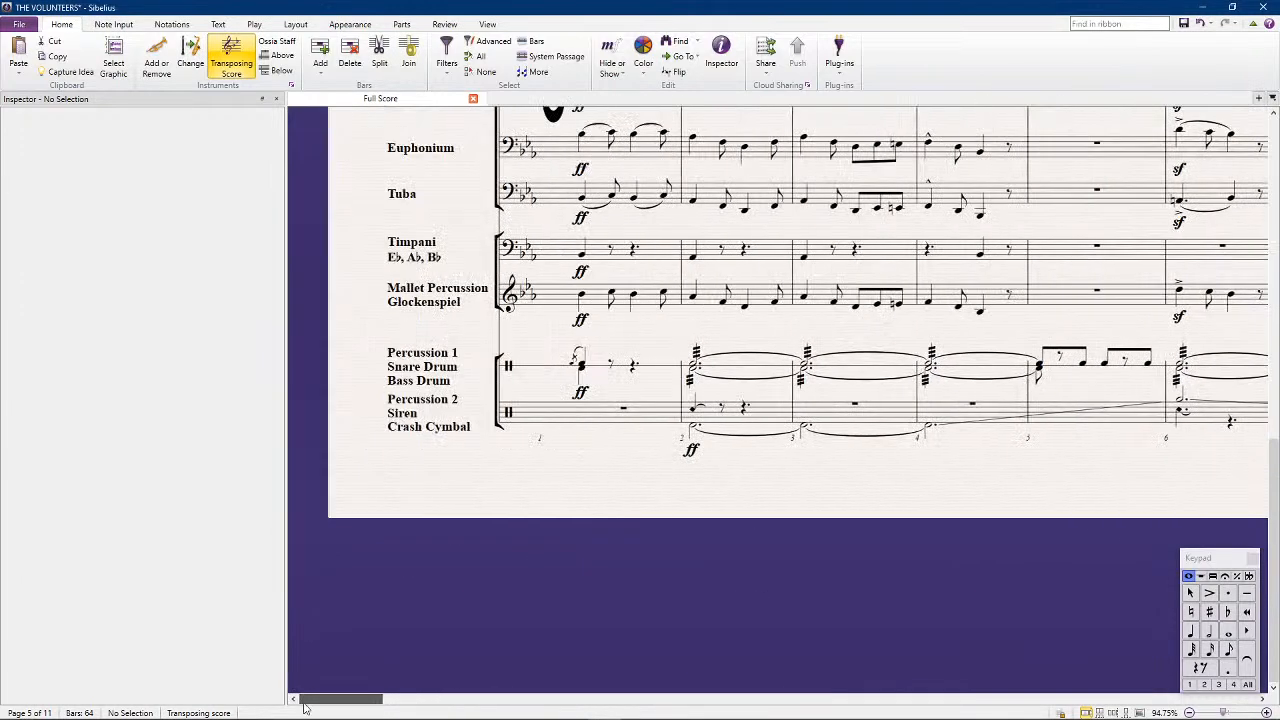
pyautogui.doubleClick(412, 424)
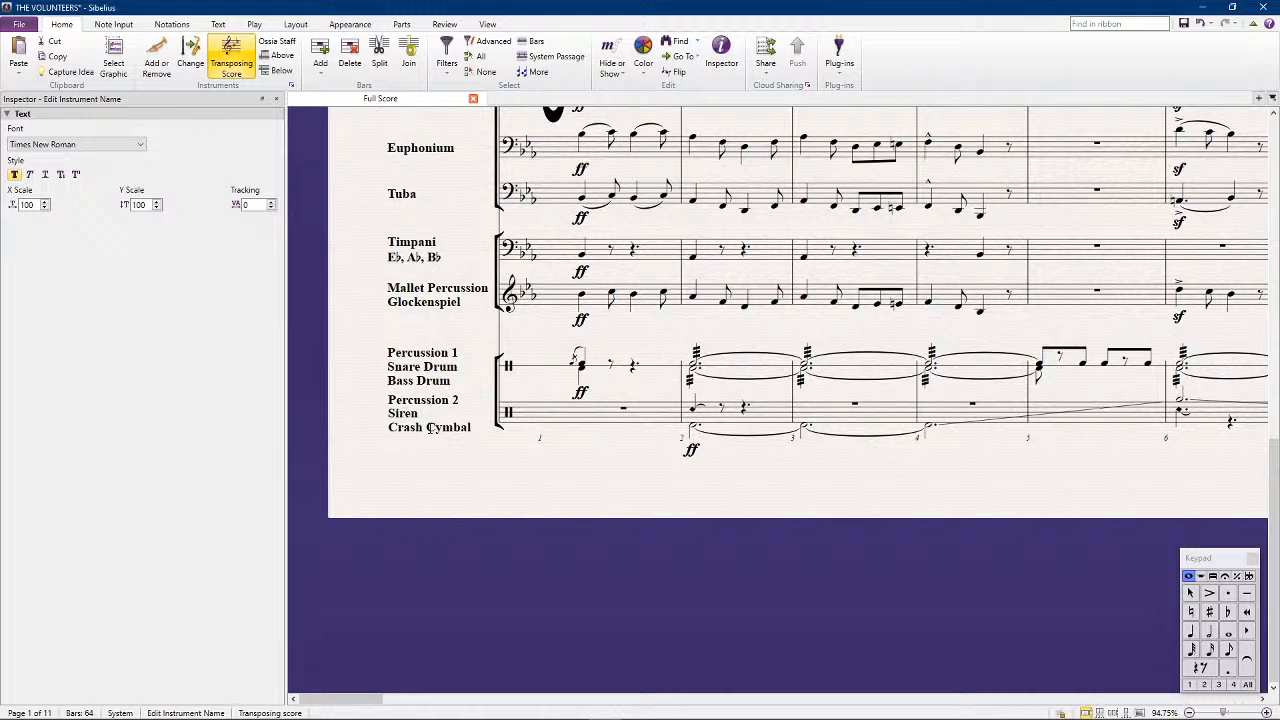
pyautogui.write('Wood Block')
pyautogui.click(842, 558)
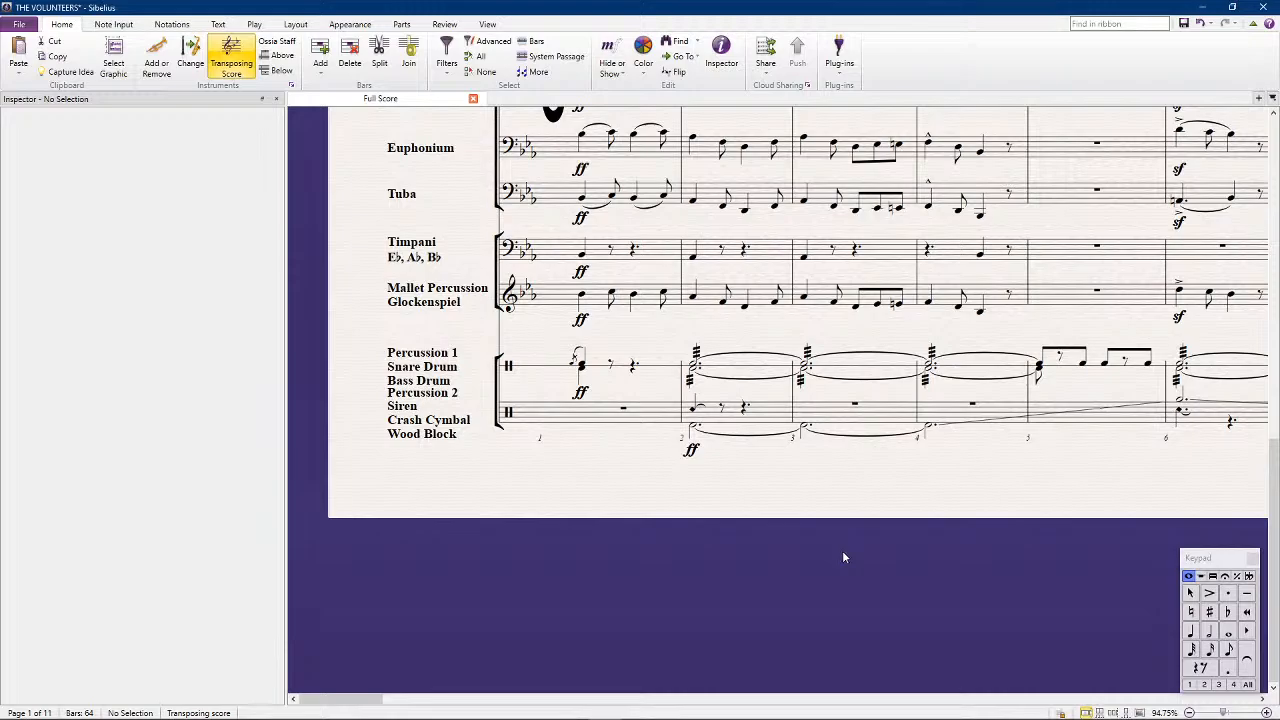
# Try to enter a quarter note on beat 1 of Percussion 2's bar 30
pyautogui.scroll(-2, 713, 418)
pyautogui.scroll(2, 713, 418)
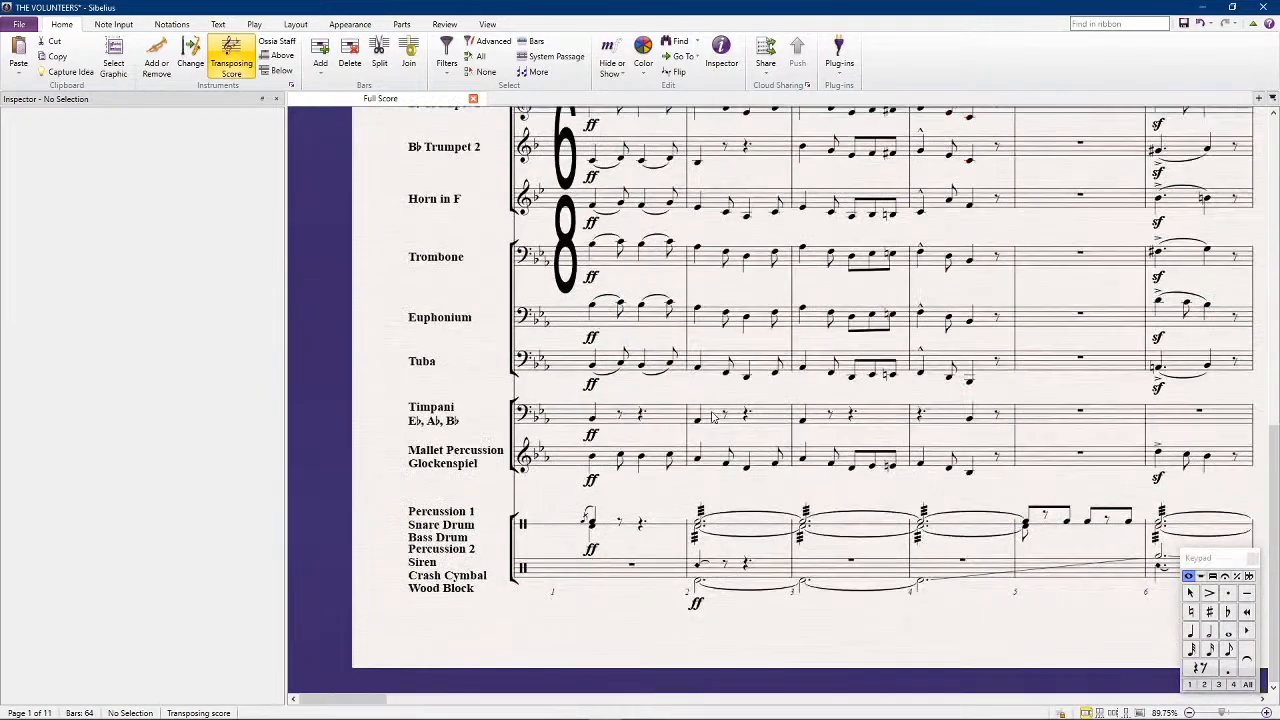
pyautogui.hscroll(6, 710, 414)
pyautogui.hscroll(8, 707, 412)
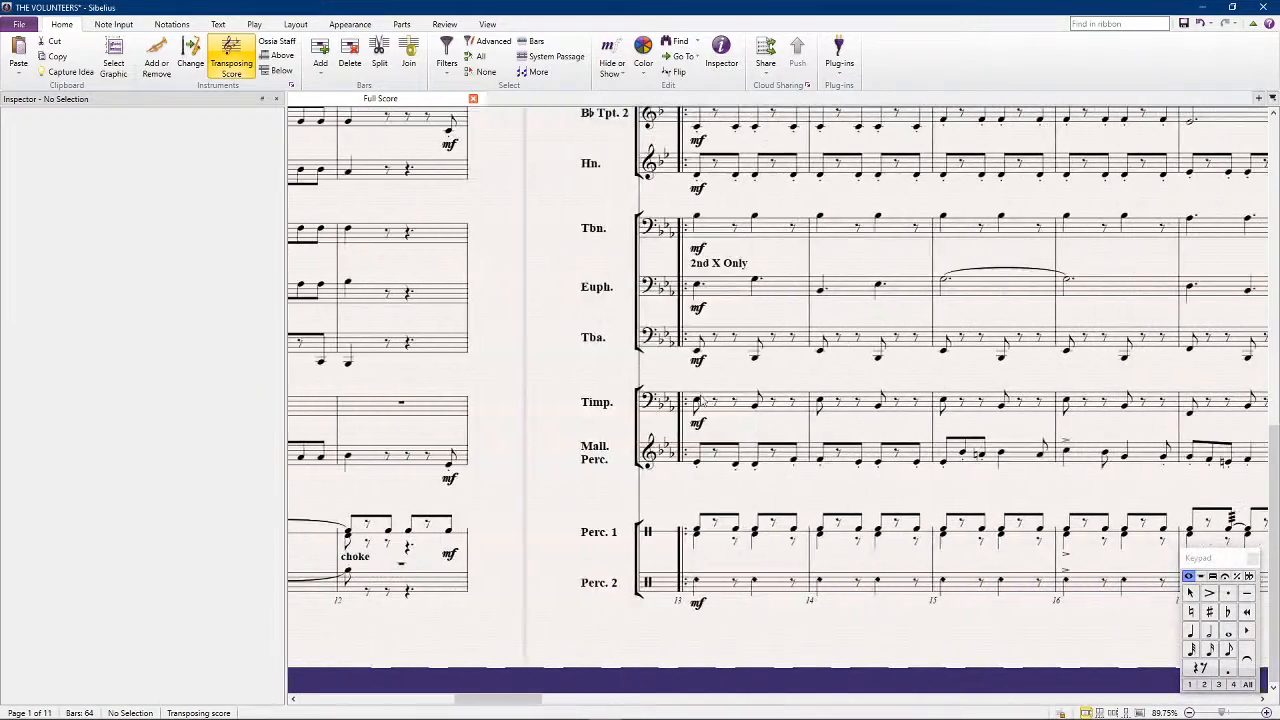
pyautogui.hscroll(9, 691, 393)
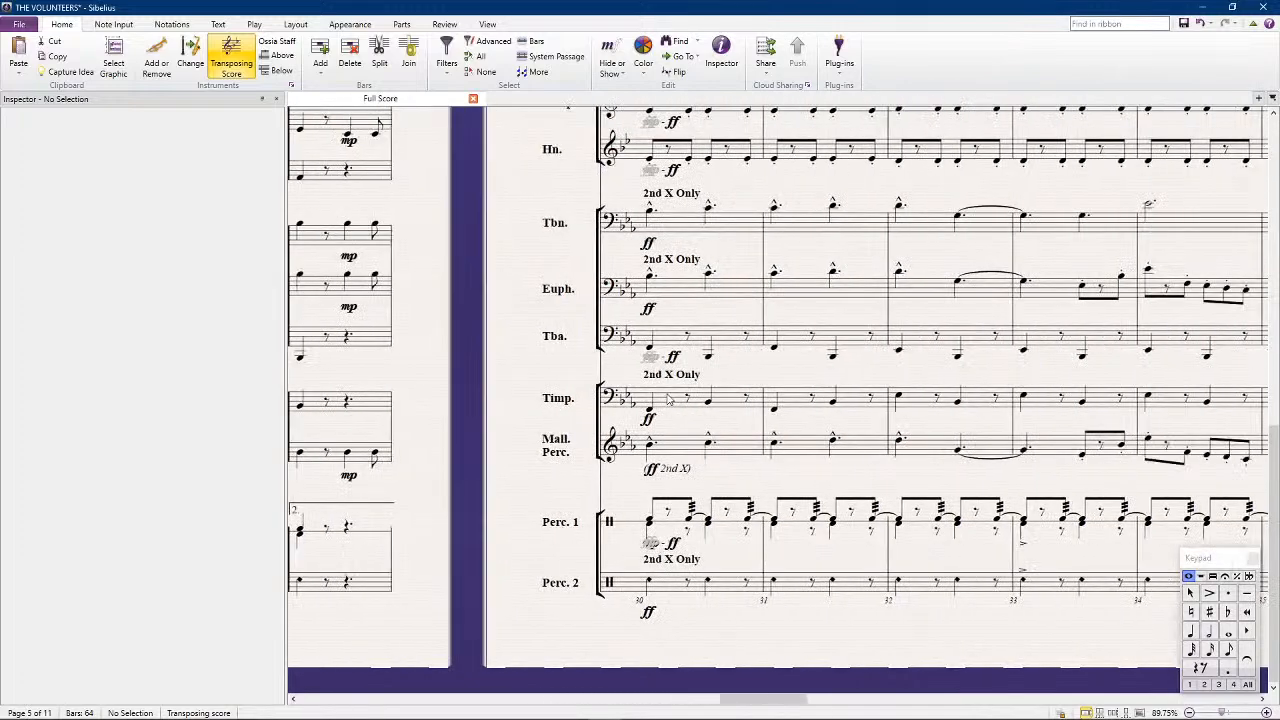
pyautogui.hscroll(3, 669, 399)
pyautogui.hscroll(-5, 669, 399)
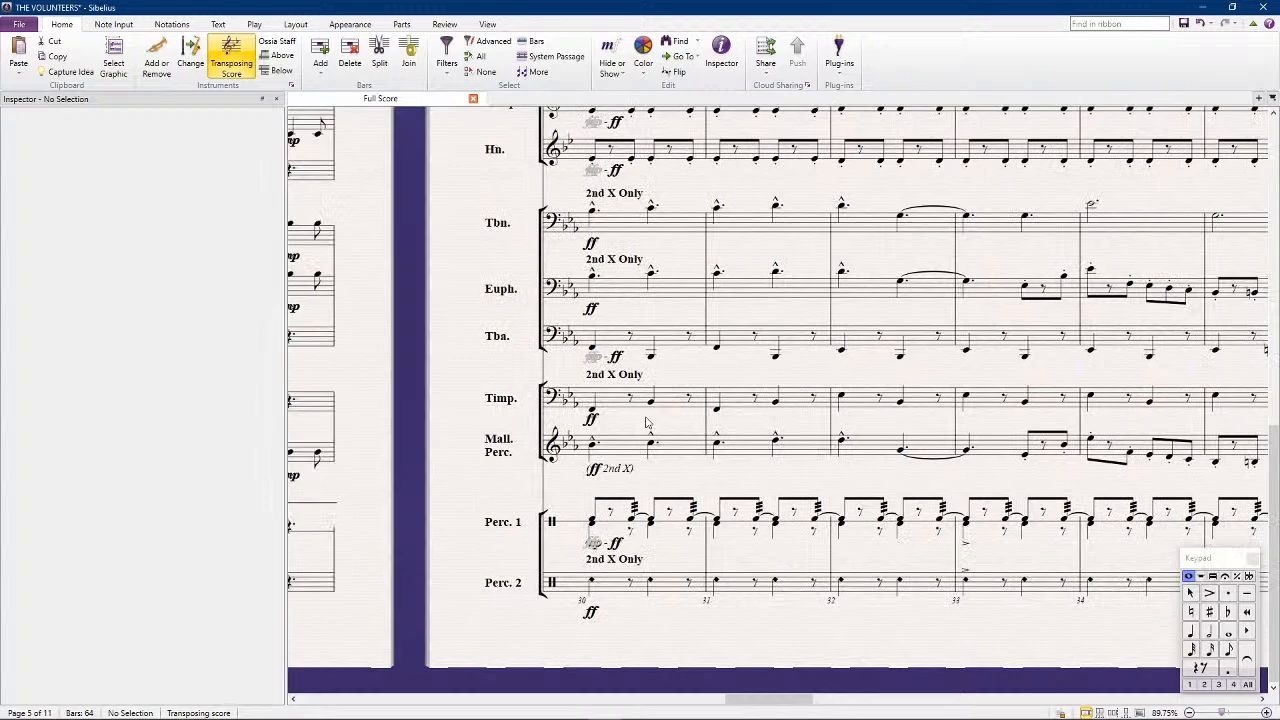
pyautogui.moveTo(447, 596); pyautogui.dragTo(486, 434)
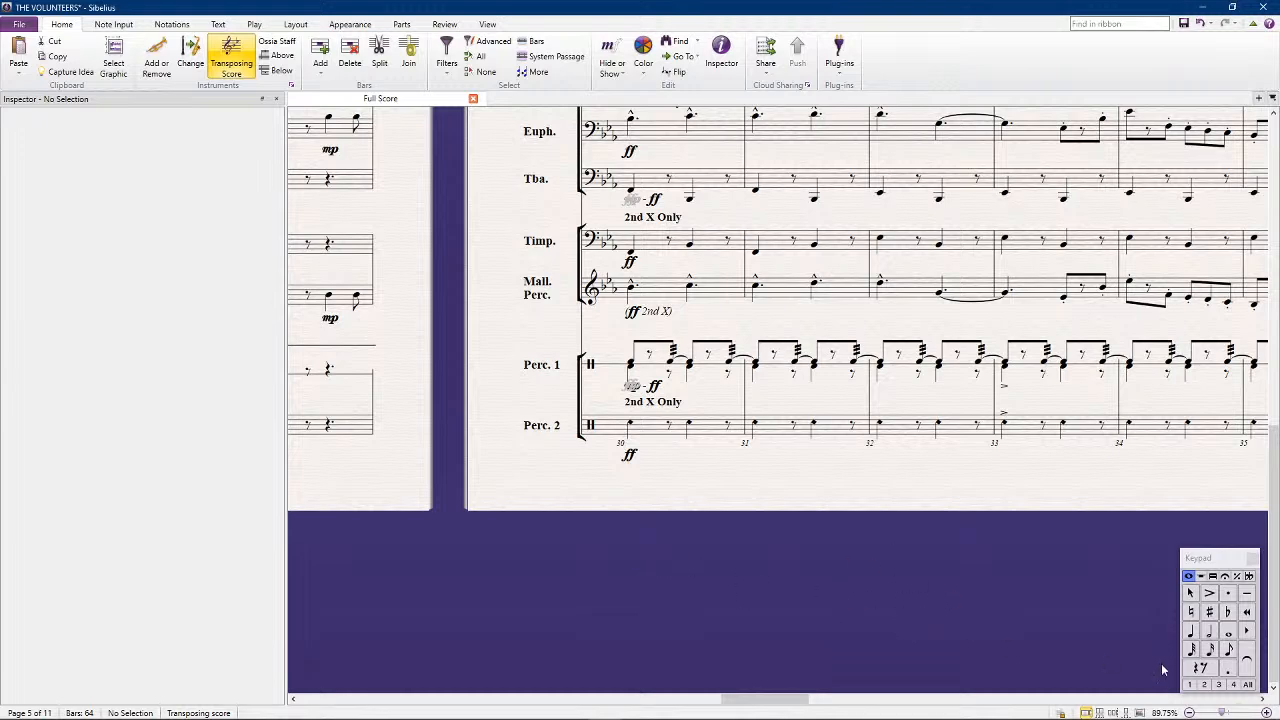
pyautogui.click(1190, 631)
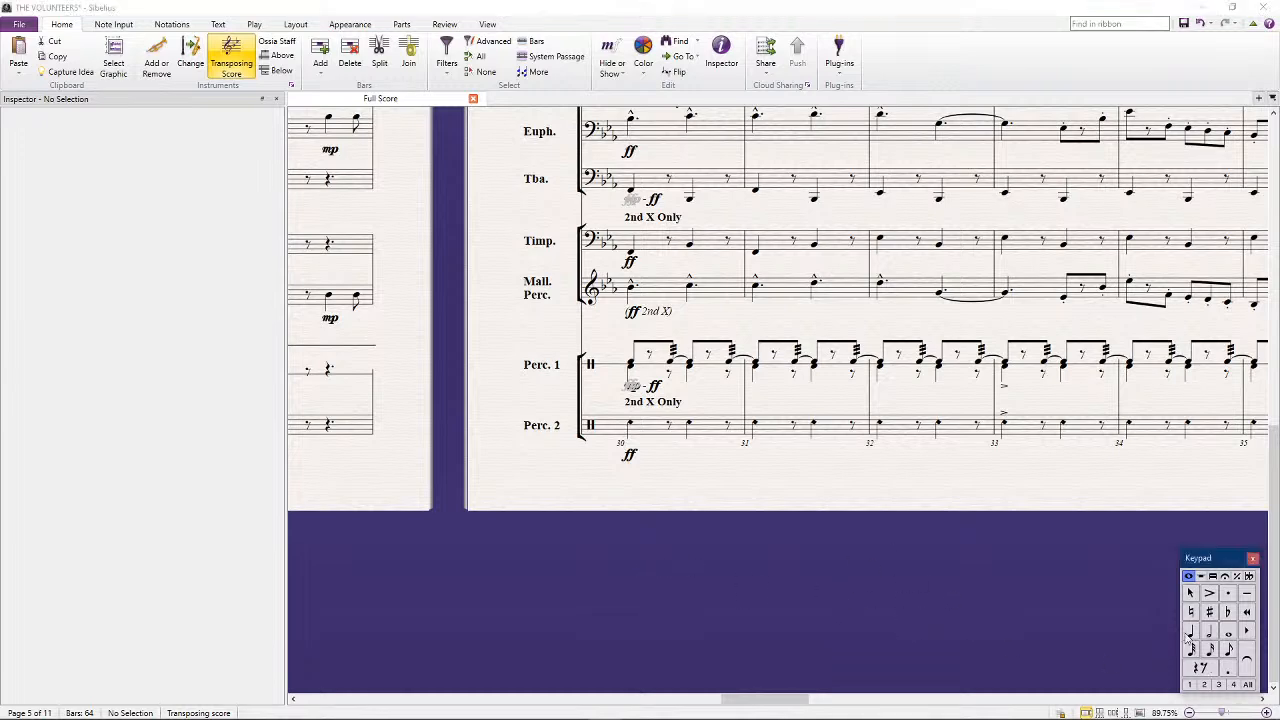
pyautogui.click(632, 422)
pyautogui.press('Escape')
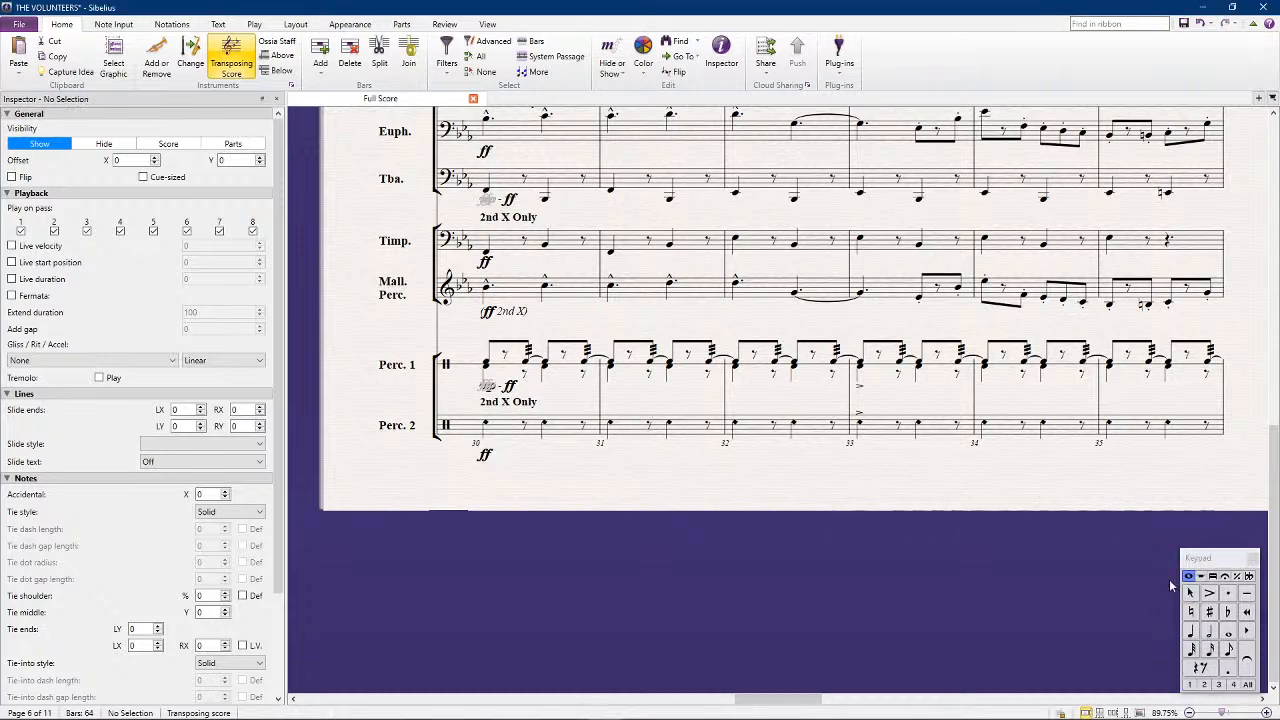
# Select Percussion 2's bar 30 and examine the Percussion 2 writing on the earlier pages, back to bar 1
pyautogui.click(507, 428)
pyautogui.hscroll(5, 507, 435)
pyautogui.hscroll(-8, 507, 435)
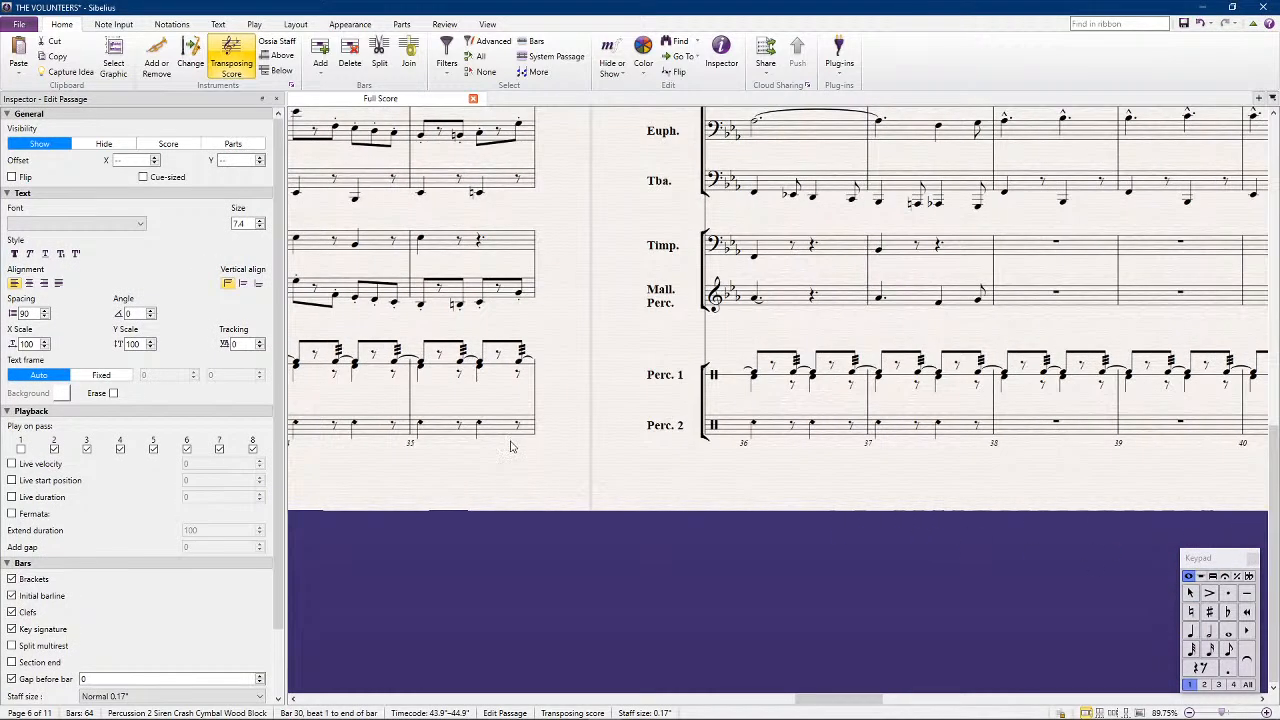
pyautogui.hscroll(-15, 488, 463)
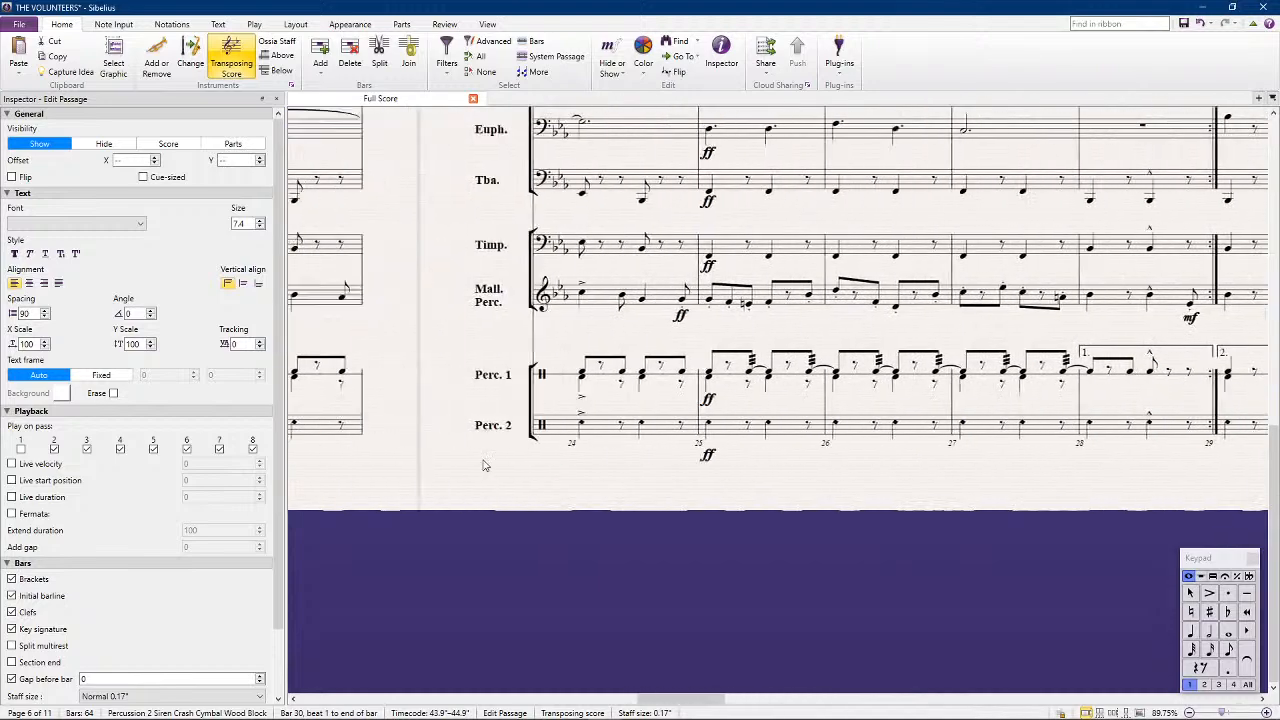
pyautogui.hscroll(-15, 465, 463)
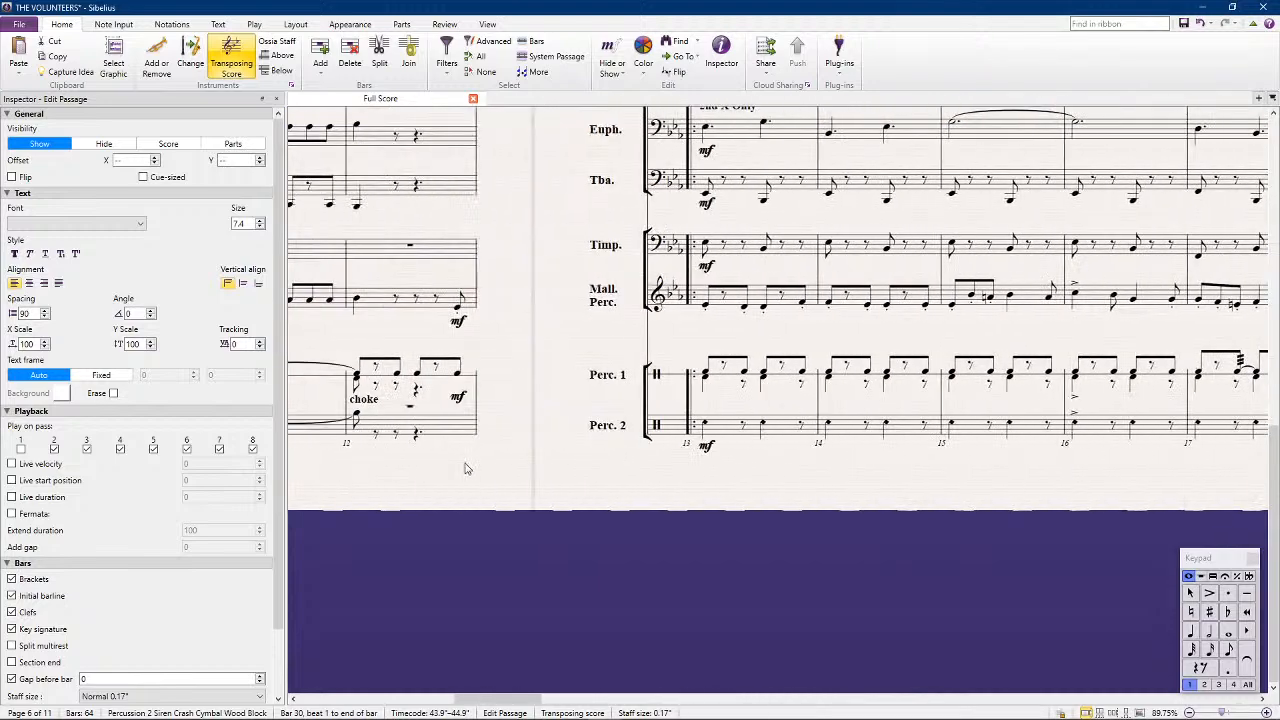
pyautogui.hscroll(-4, 455, 458)
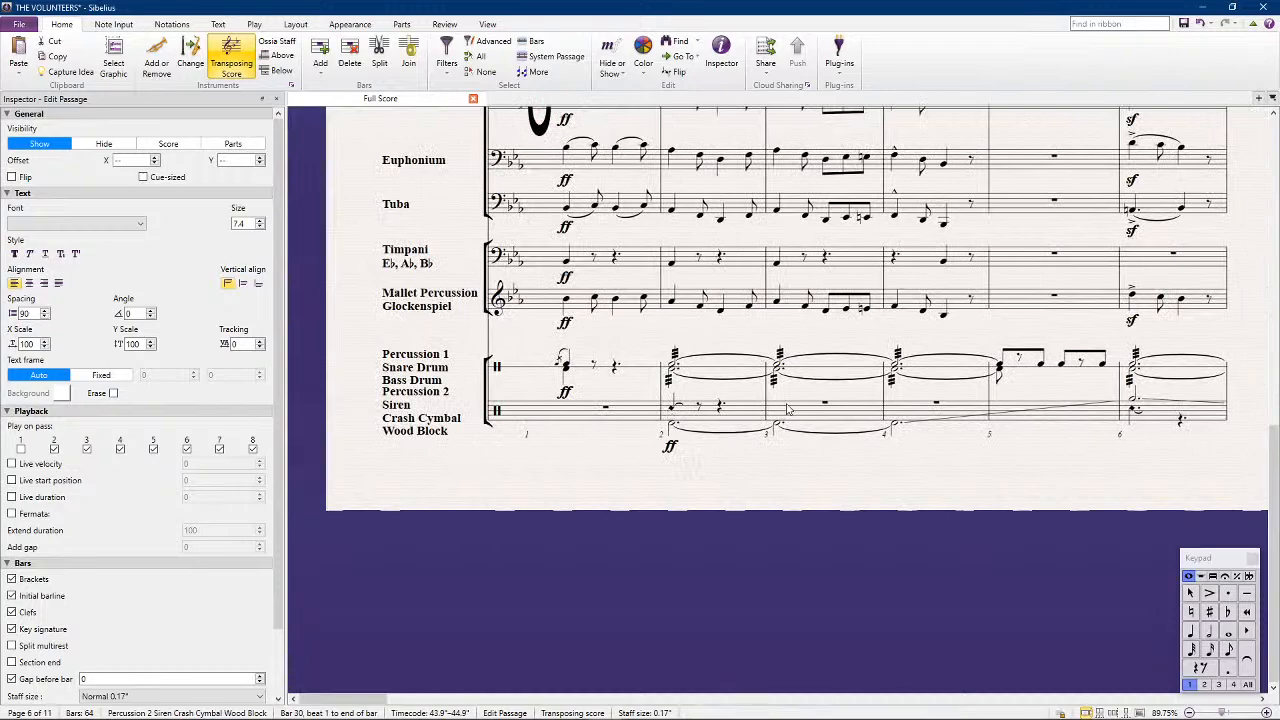
pyautogui.hscroll(12, 743, 410)
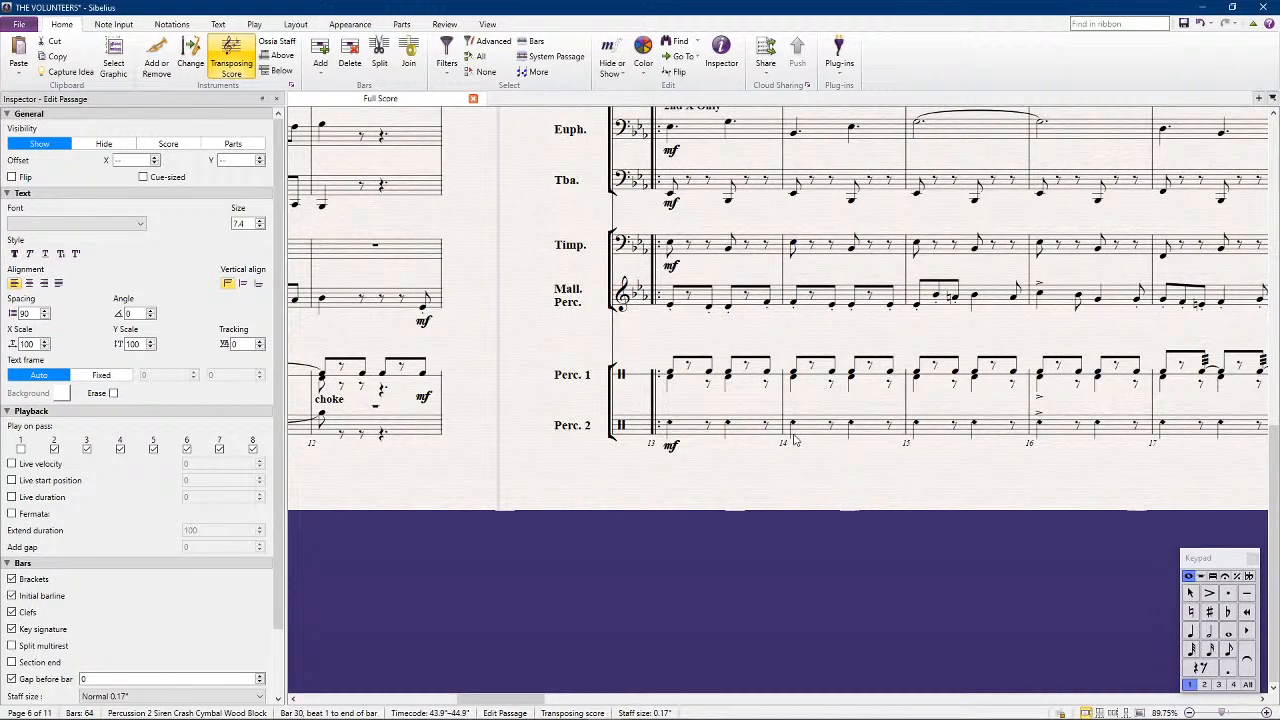
pyautogui.hscroll(8, 792, 442)
pyautogui.hscroll(-8, 775, 443)
pyautogui.hscroll(-8, 684, 448)
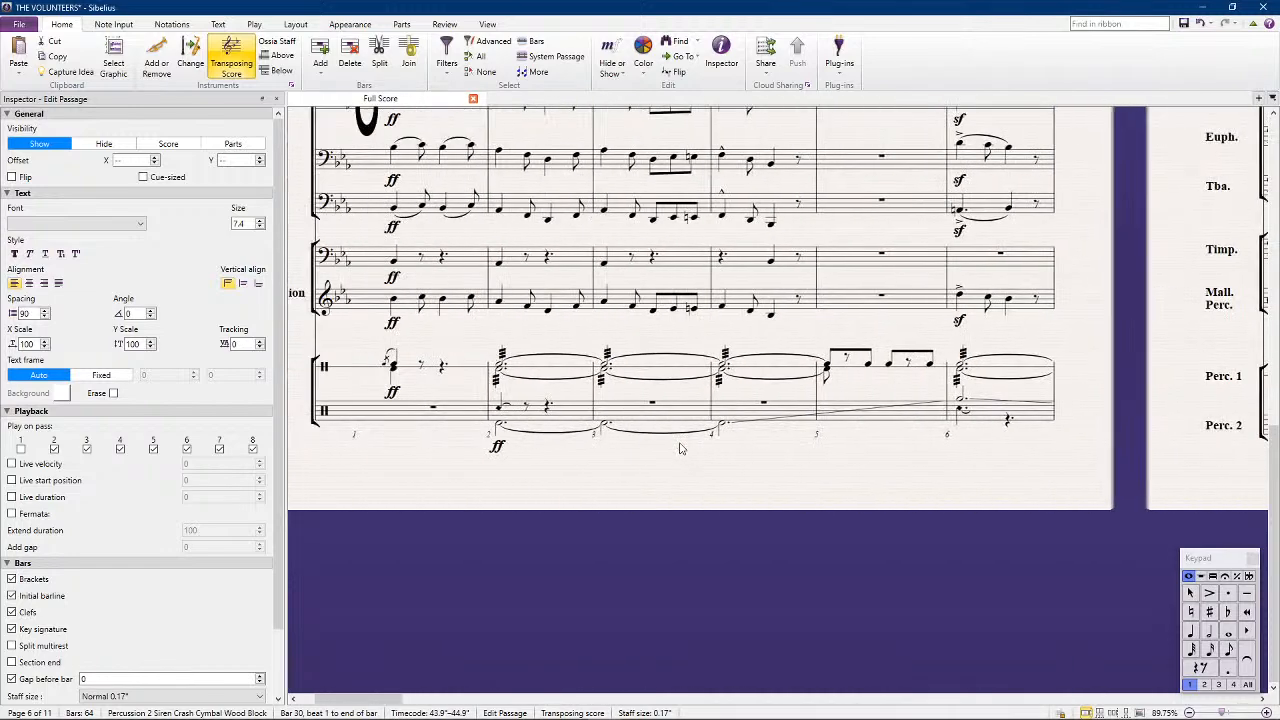
pyautogui.hscroll(-3, 679, 448)
pyautogui.hscroll(4, 679, 448)
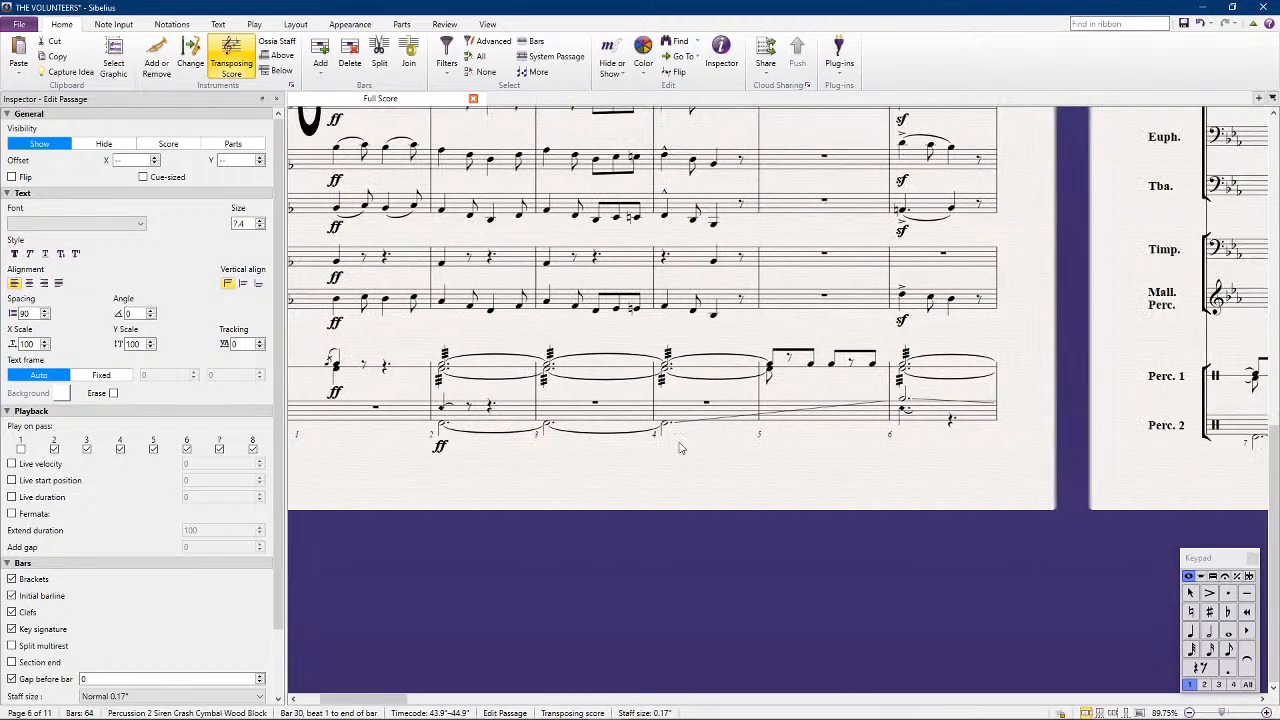
# Move Percussion 2's existing notes in bars 30 to 33 into voice 2, leaving voice 1 free
pyautogui.hscroll(6, 679, 448)
pyautogui.hscroll(6, 676, 440)
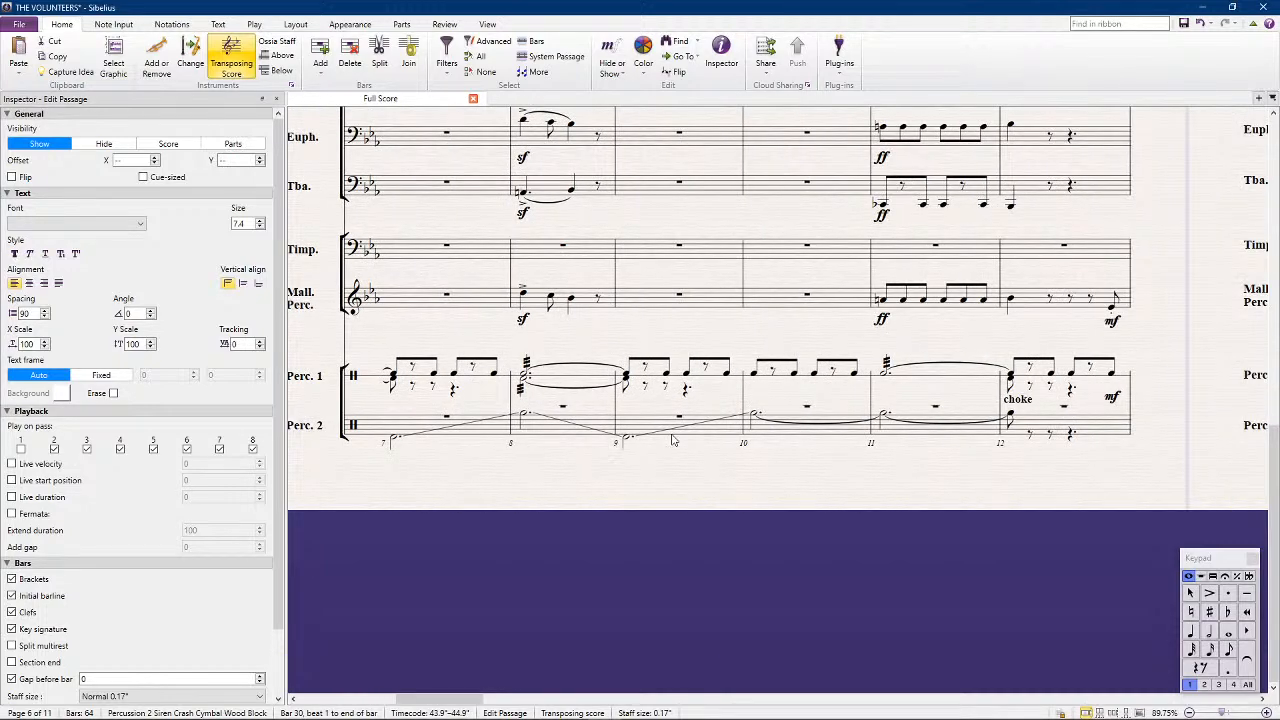
pyautogui.hscroll(15, 672, 440)
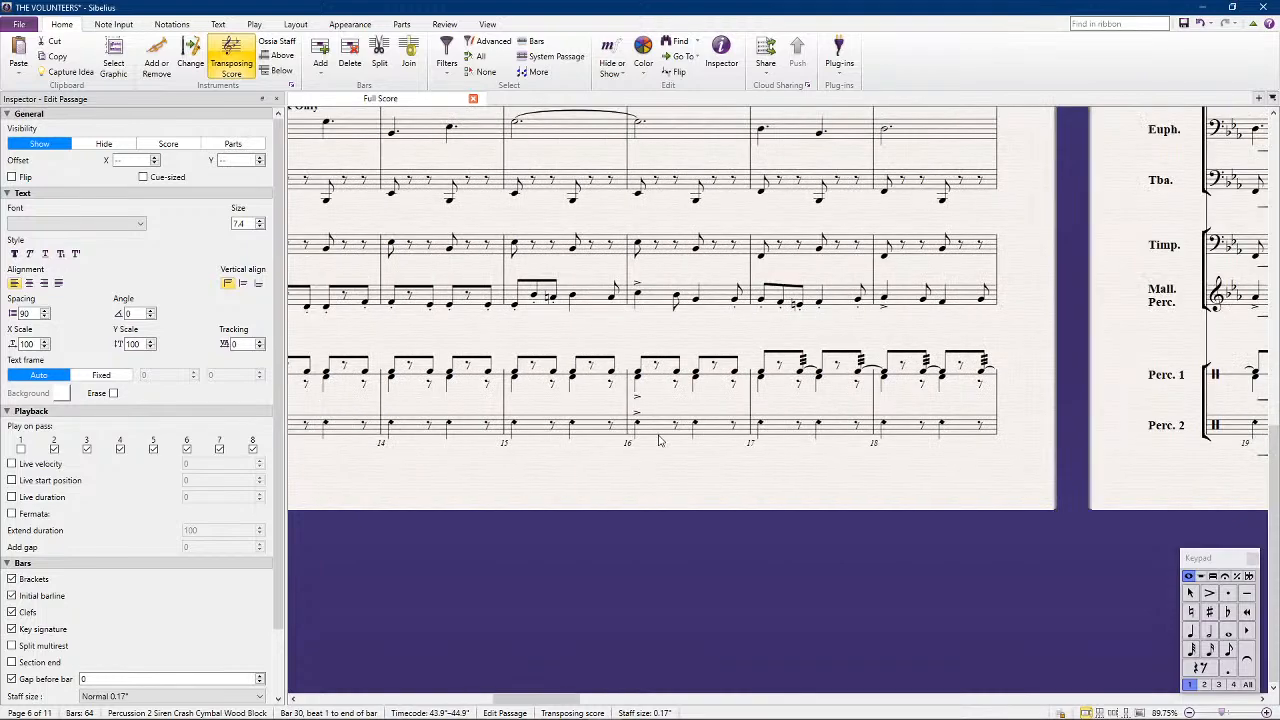
pyautogui.hscroll(-4, 659, 440)
pyautogui.hscroll(20, 656, 436)
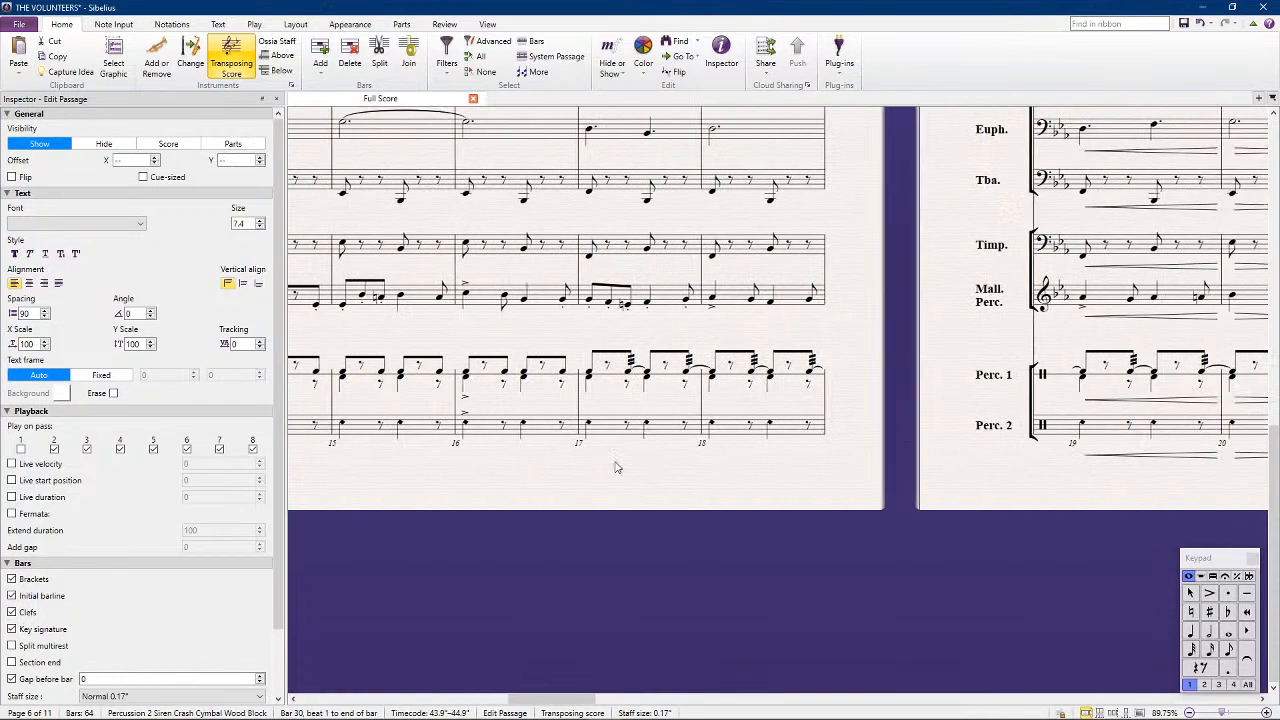
pyautogui.hscroll(20, 704, 430)
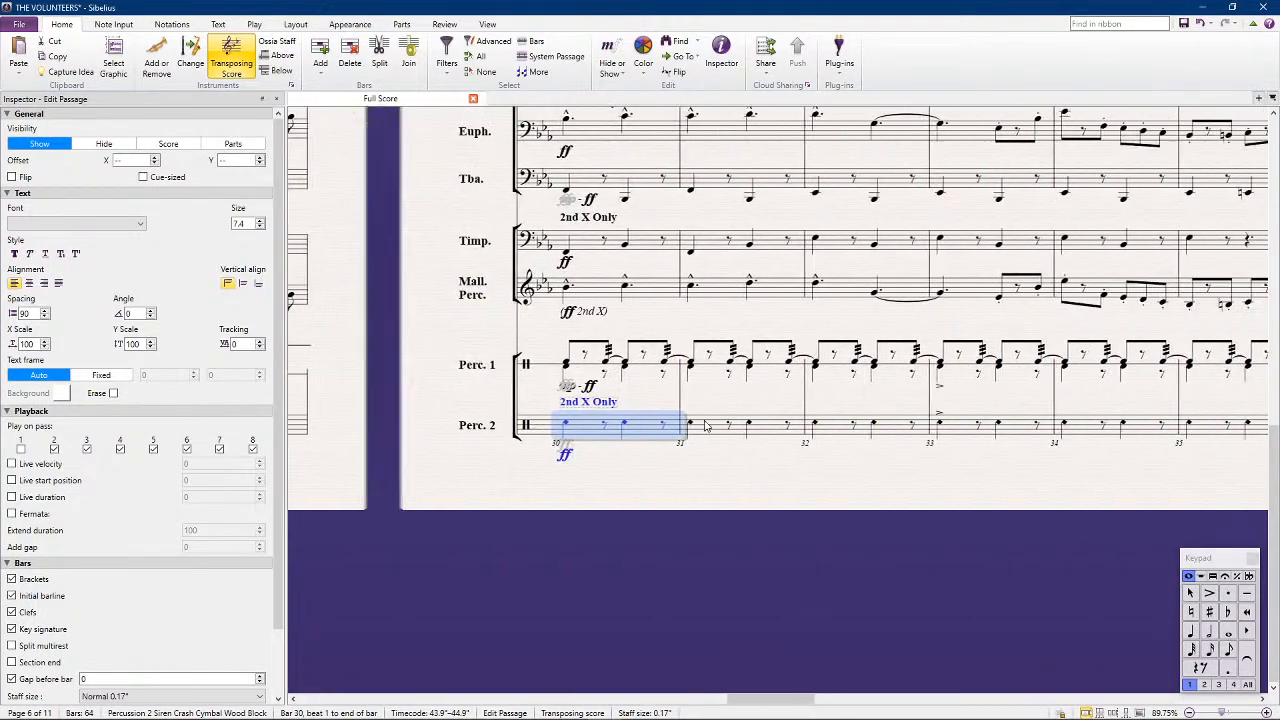
pyautogui.hscroll(-5, 632, 450)
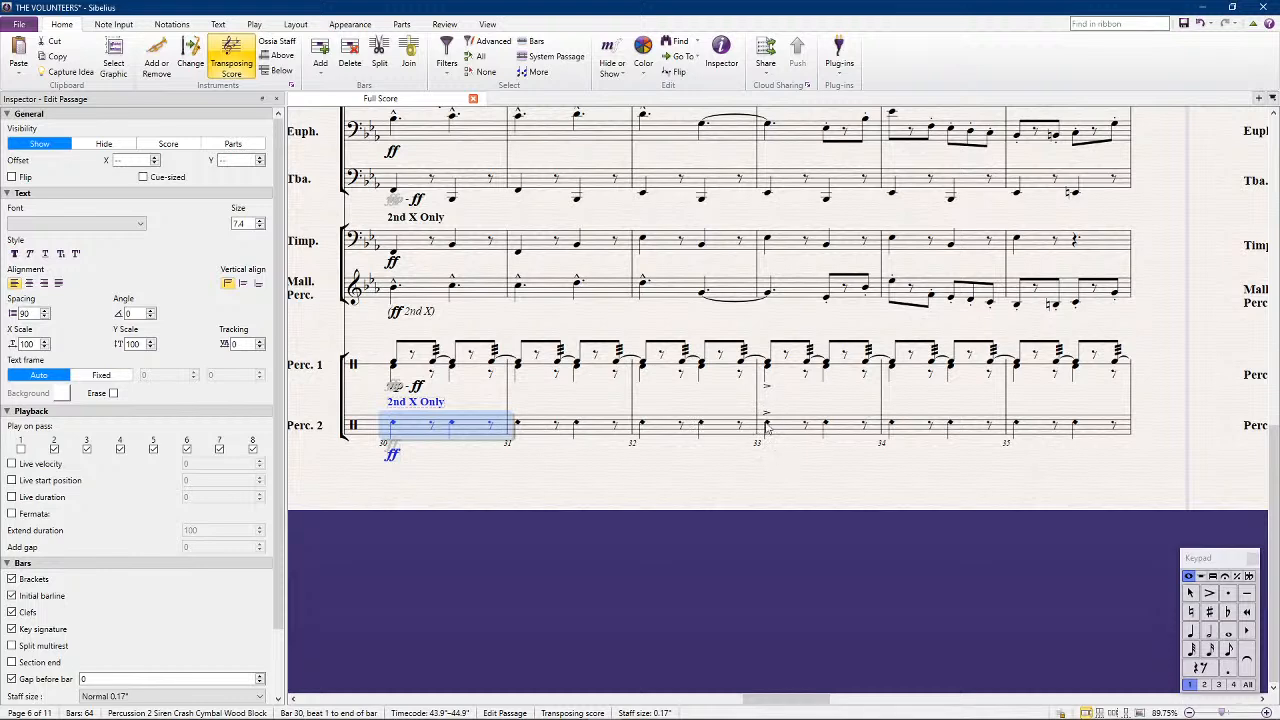
pyautogui.keyDown('shift'); pyautogui.click(842, 430); pyautogui.keyUp('shift')
pyautogui.click(1204, 685)
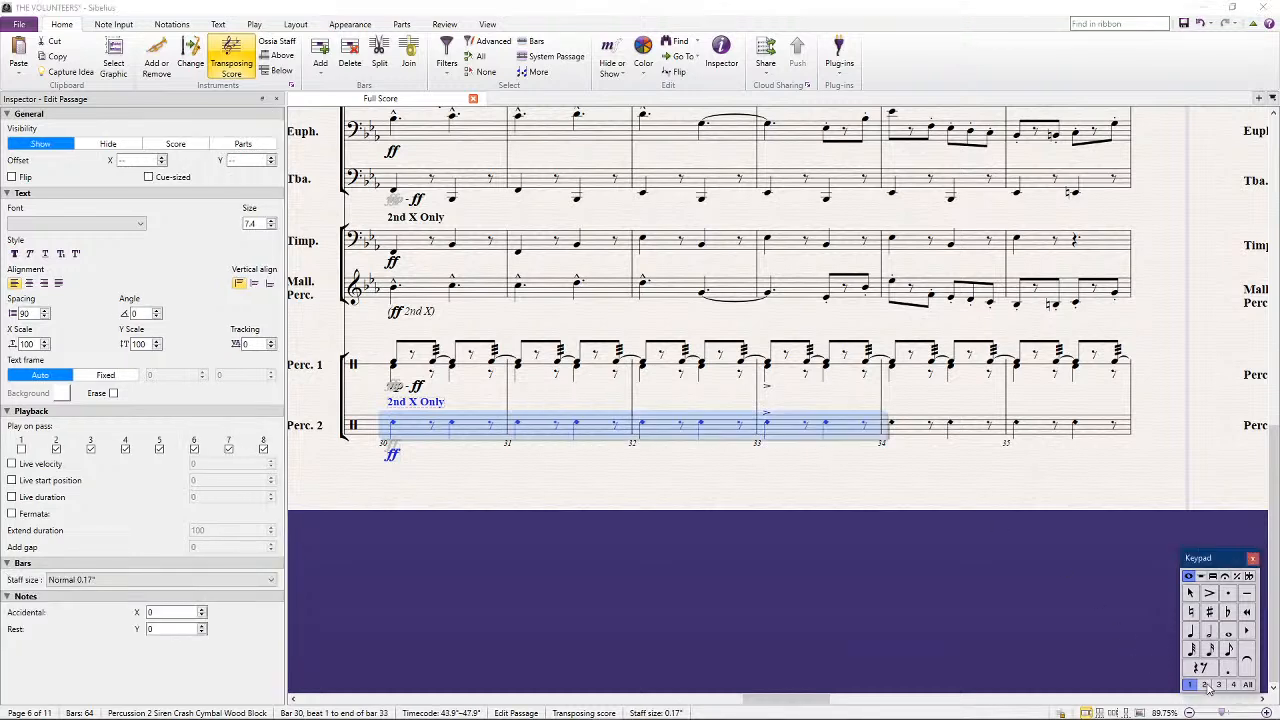
pyautogui.click(695, 520)
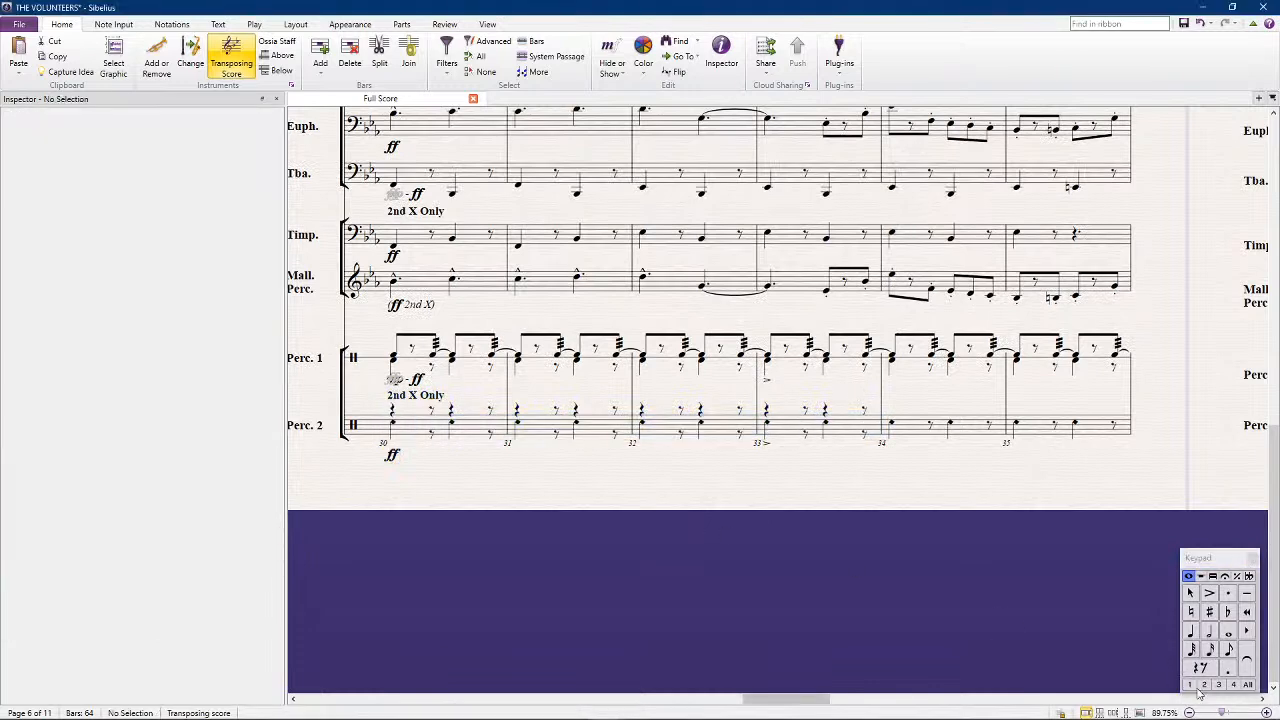
# Enter voice 1 quarter notes at E5 on both beats of Percussion 2's bars 30 and 31
pyautogui.click(1190, 633)
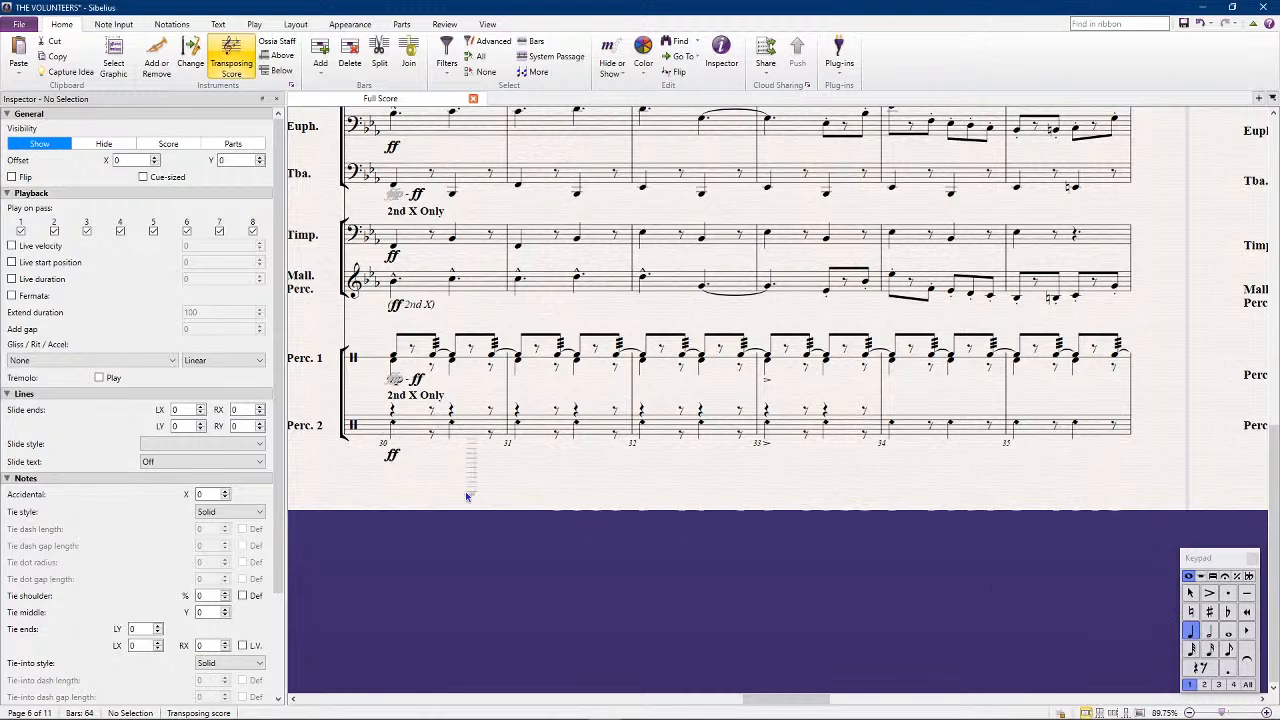
pyautogui.click(396, 420)
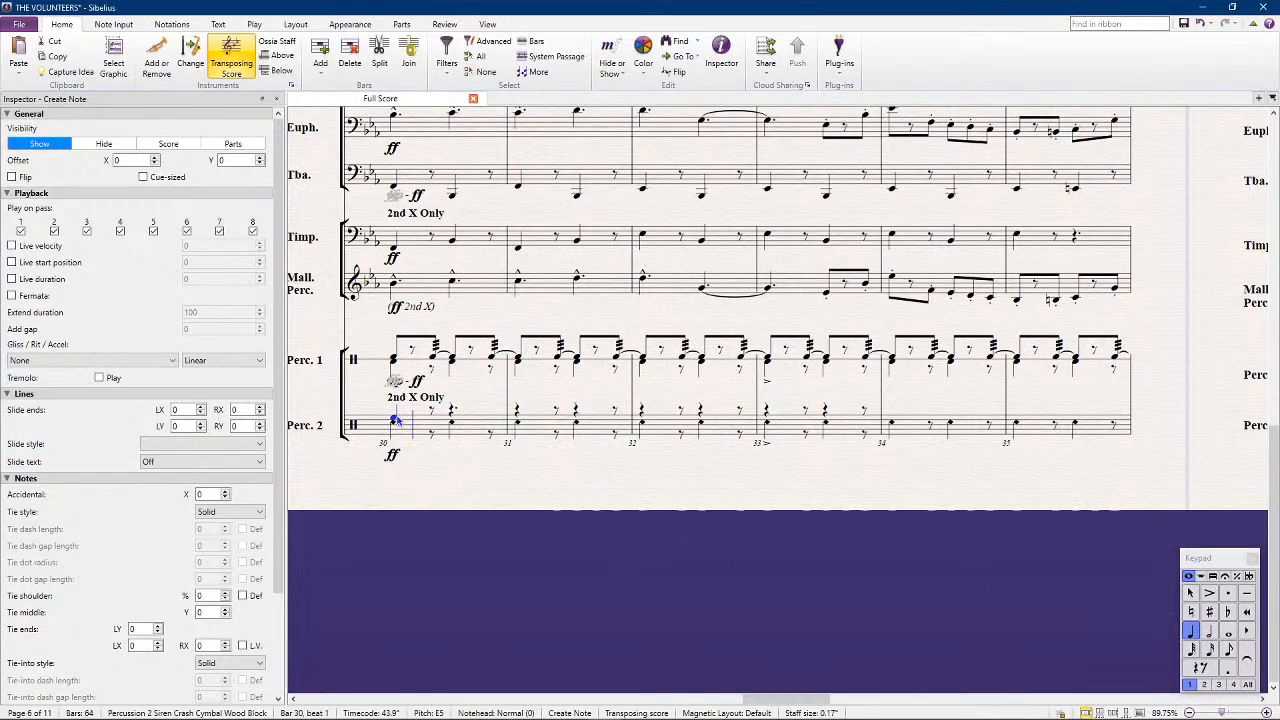
pyautogui.click(453, 417)
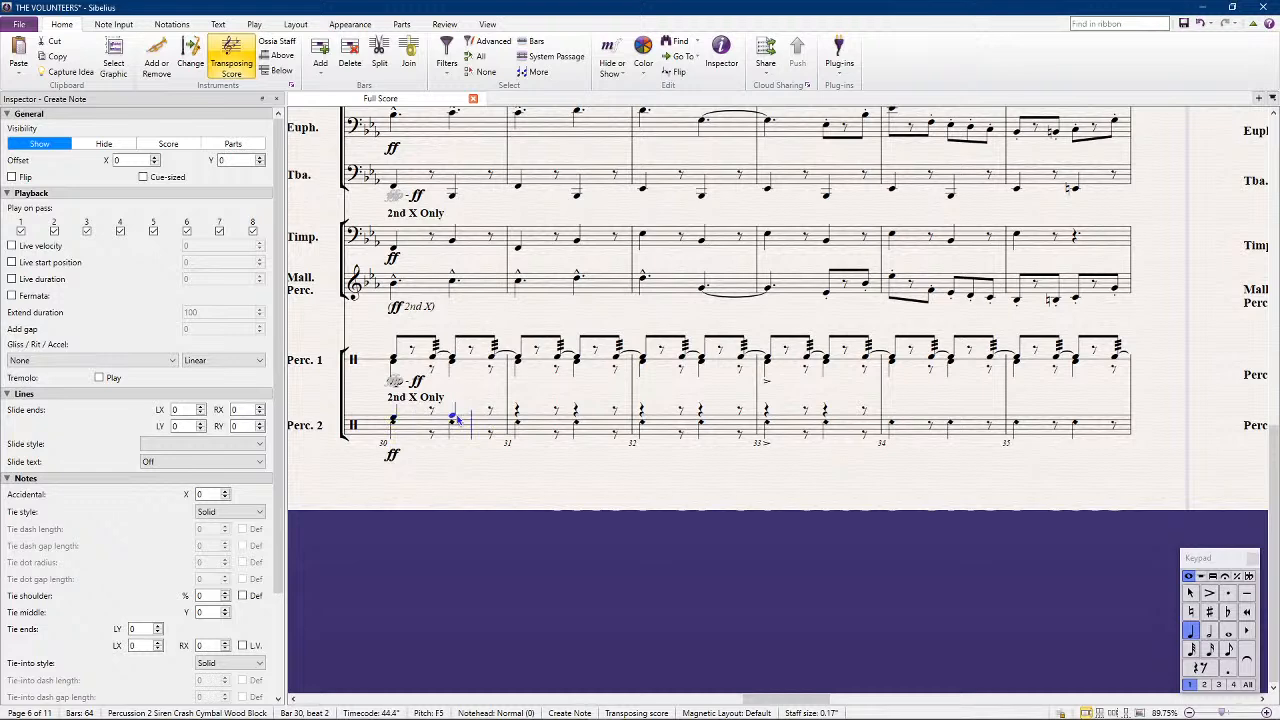
pyautogui.click(518, 419)
pyautogui.click(575, 419)
pyautogui.press('Escape')
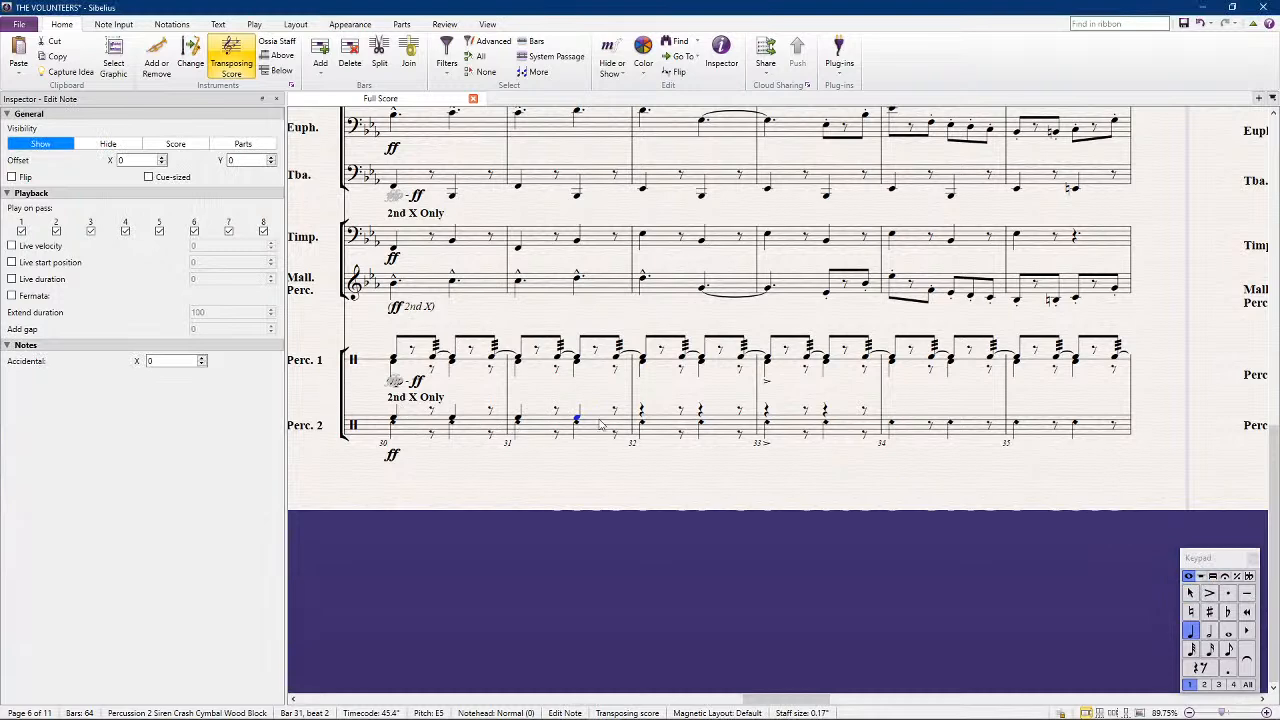
# Clear the redundant rests in Percussion 2's bars 30 and 31 and repeat bar 31 into bar 32
pyautogui.click(432, 434)
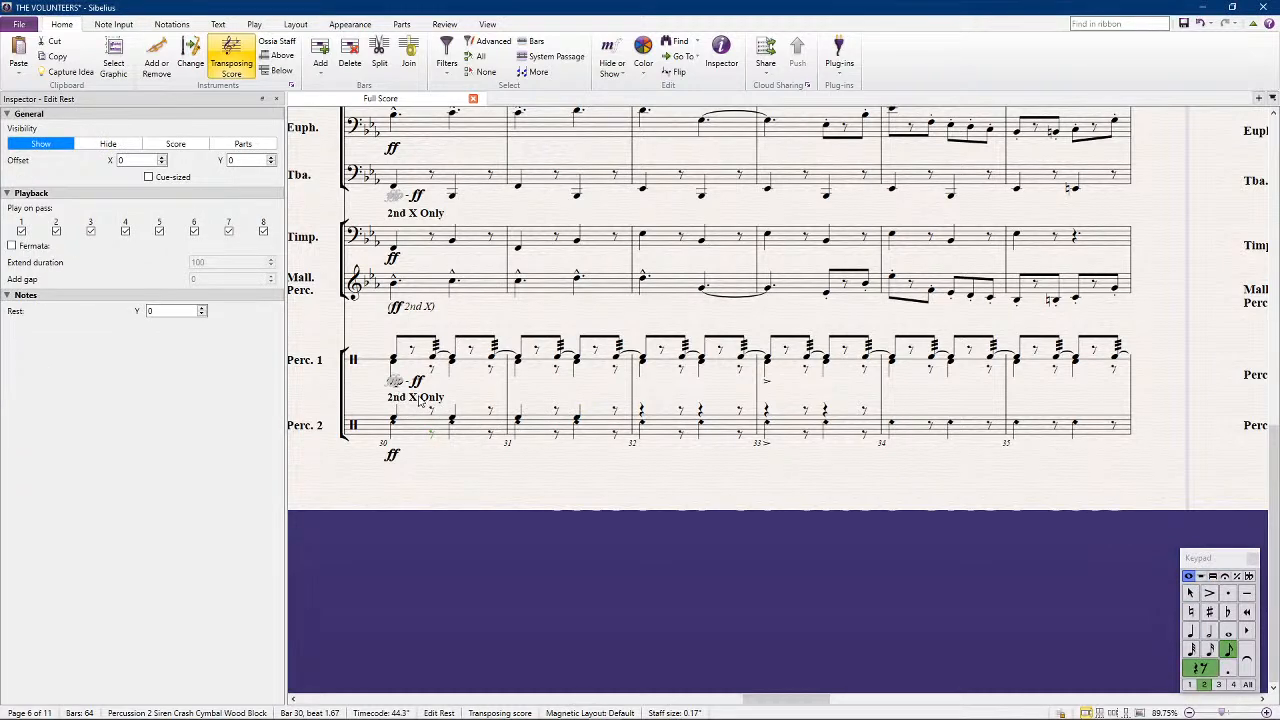
pyautogui.click(557, 440)
pyautogui.click(610, 429)
pyautogui.press('Right')
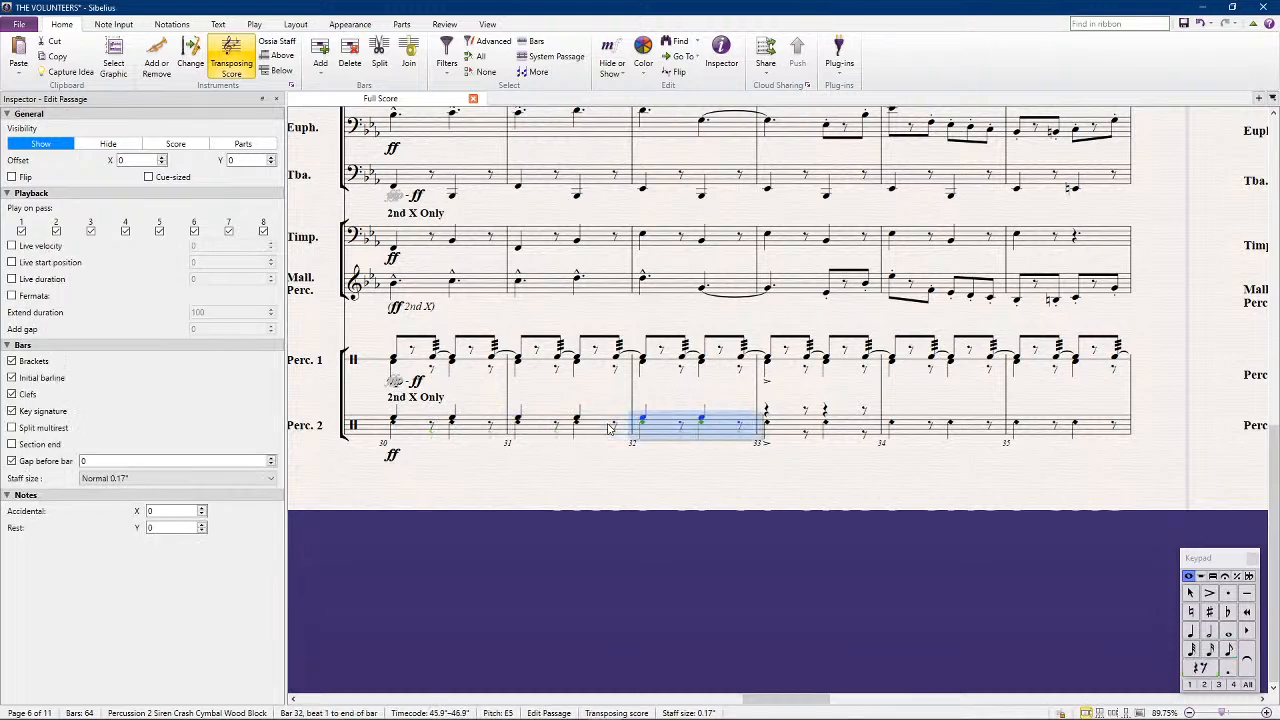
# Copy the upper note from Percussion 2's bar 32 to beat 1 of bar 33 and remove the extra eighth rest there
pyautogui.click(701, 420)
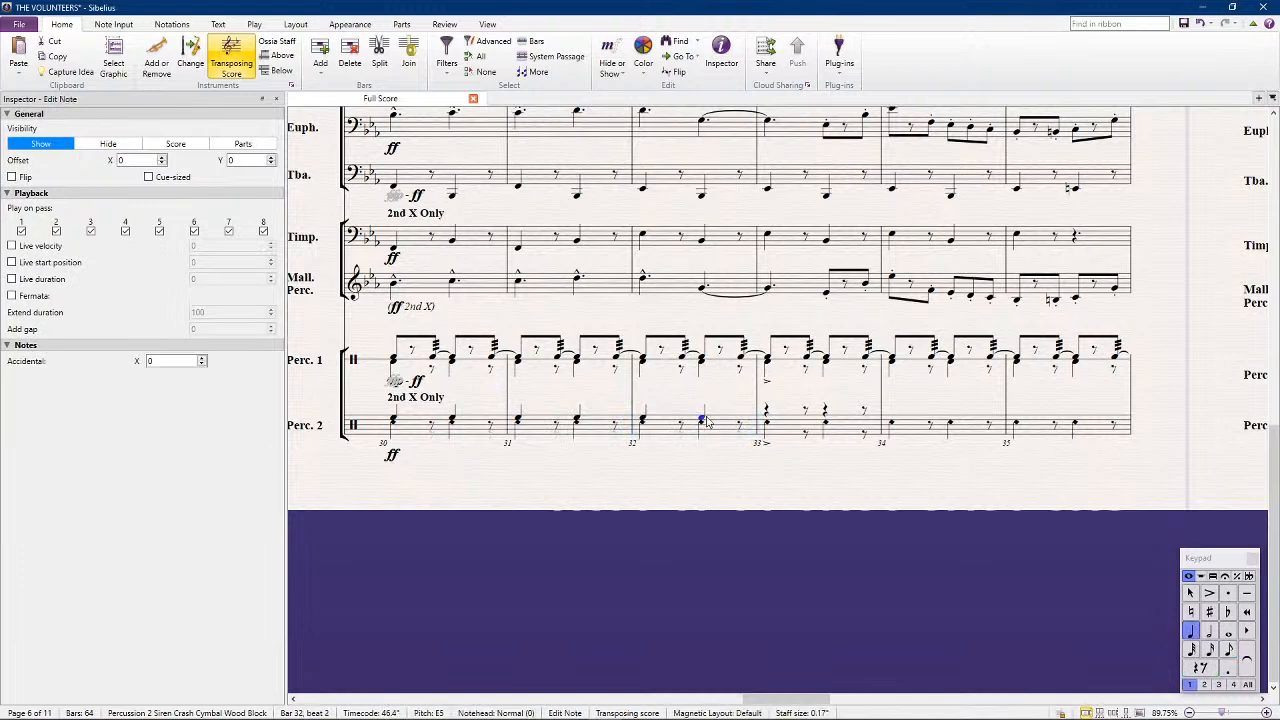
pyautogui.click(766, 420)
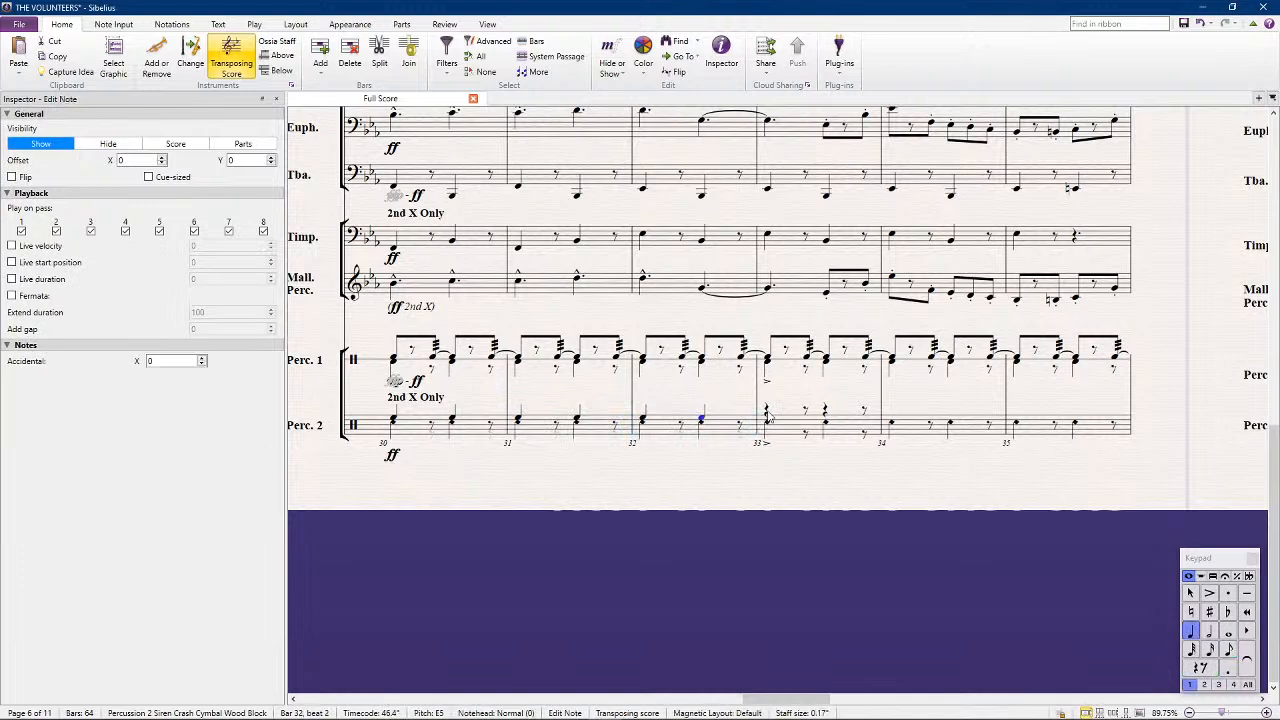
pyautogui.click(806, 434)
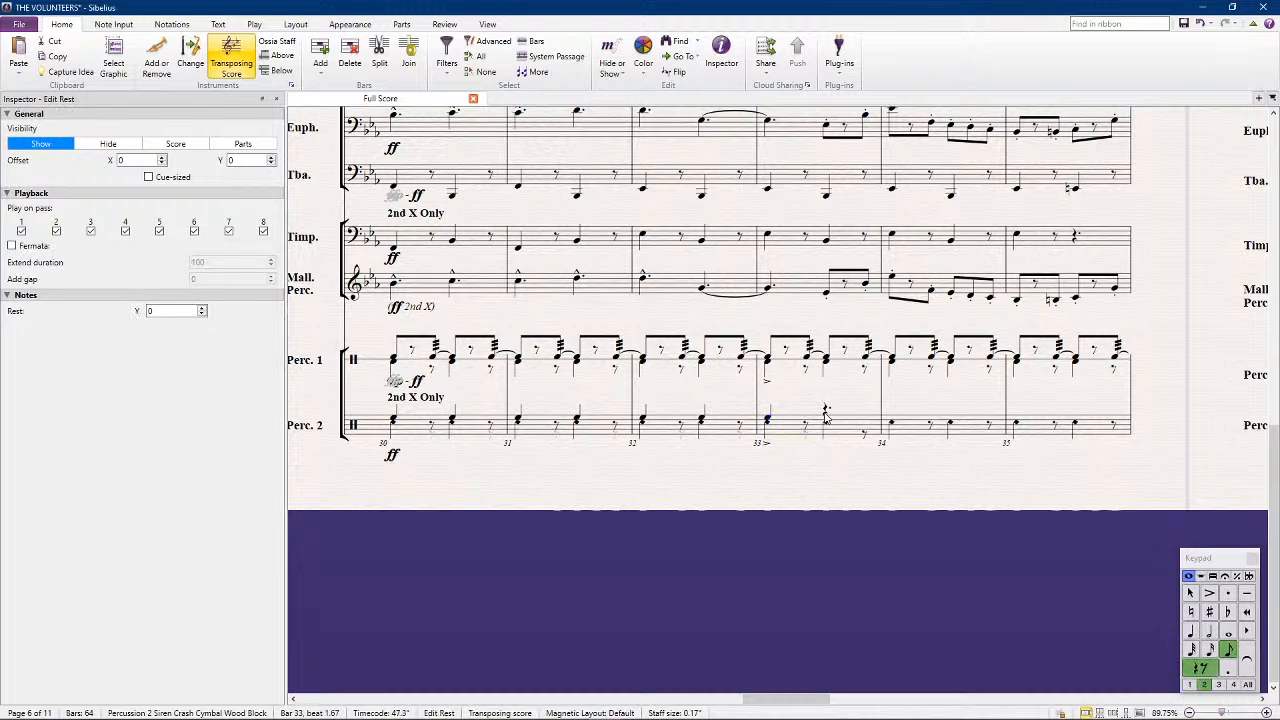
pyautogui.press('Escape')
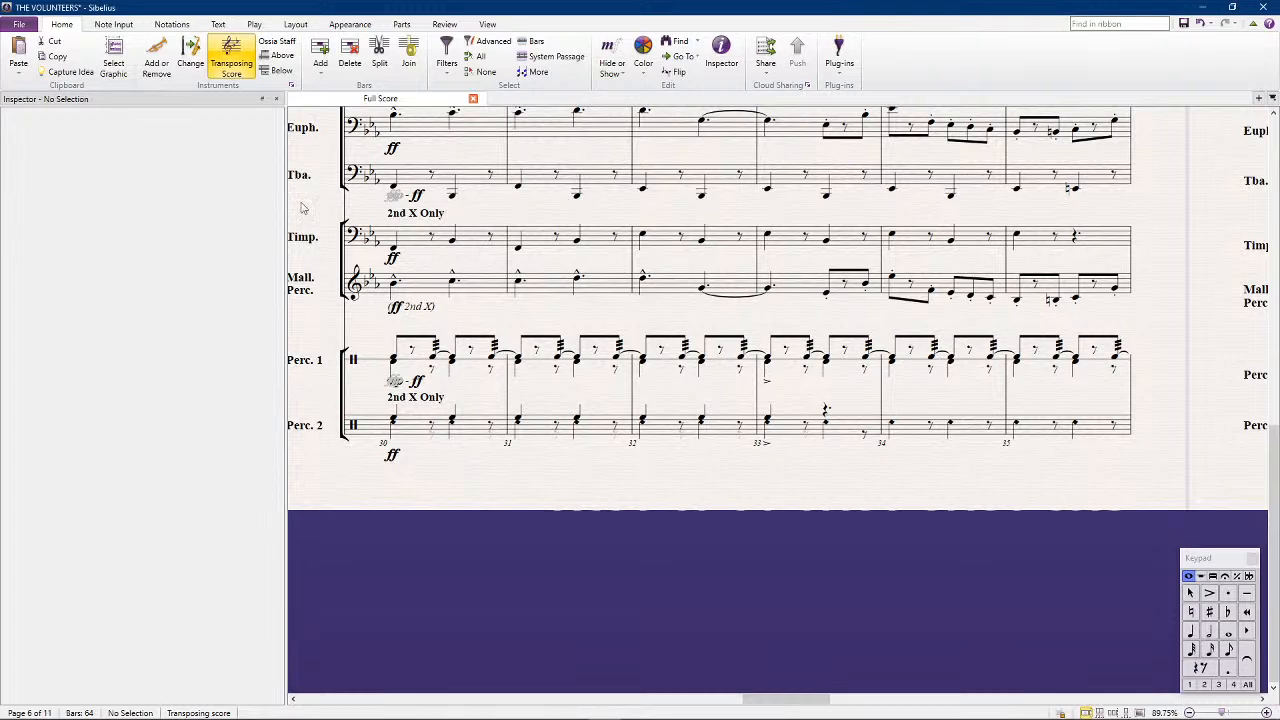
# Open the staff type of the band instrument Percussion [5 lines] for editing and select its normal notehead at E5
pyautogui.click(291, 85)
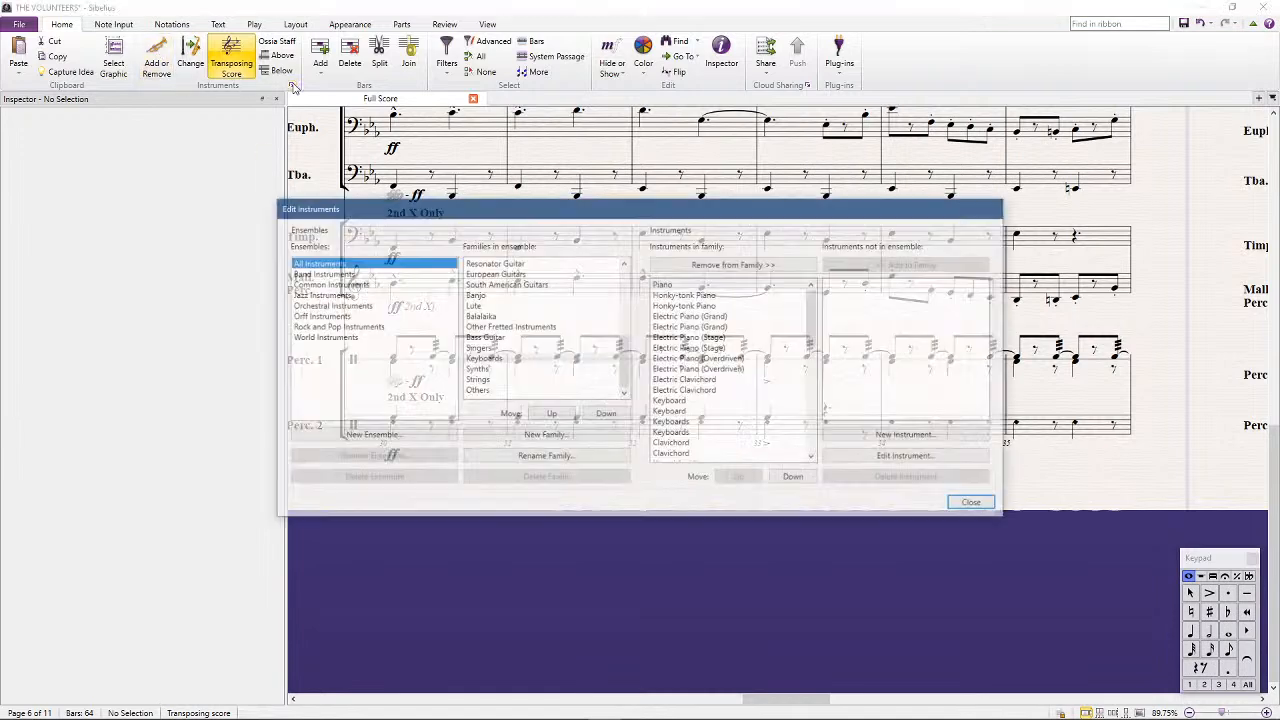
pyautogui.scroll(5, 580, 306)
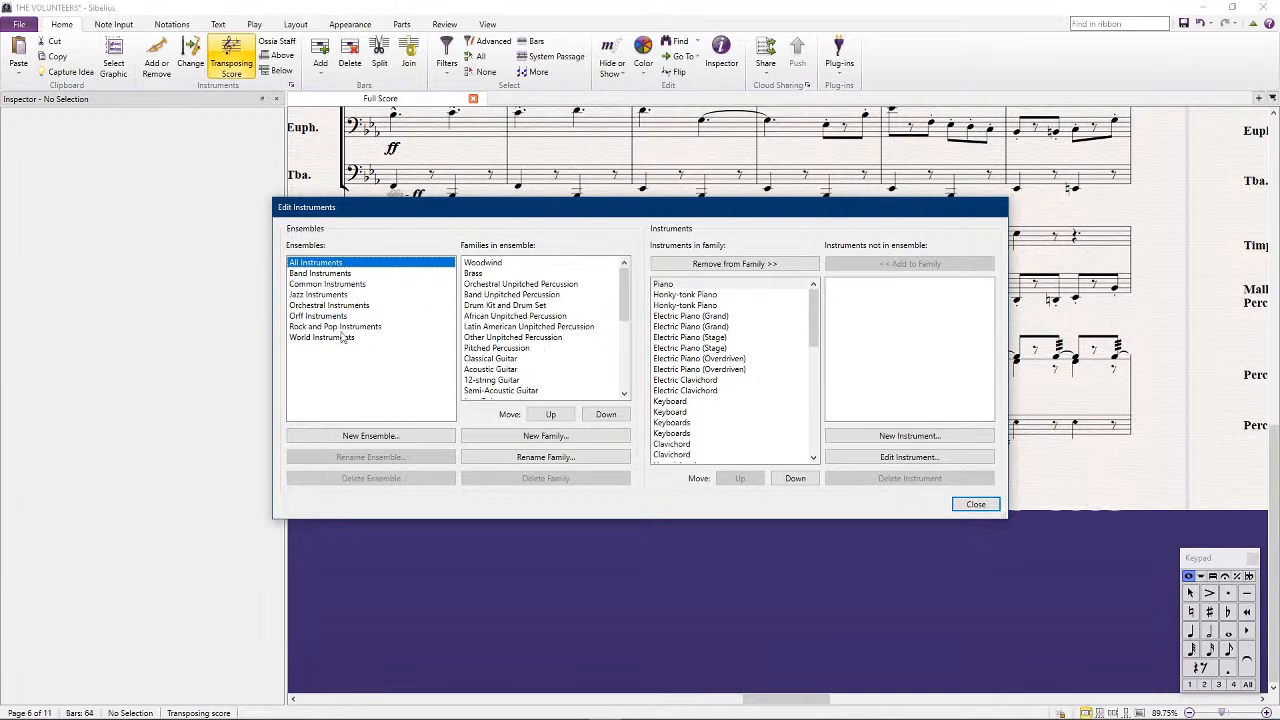
pyautogui.click(317, 275)
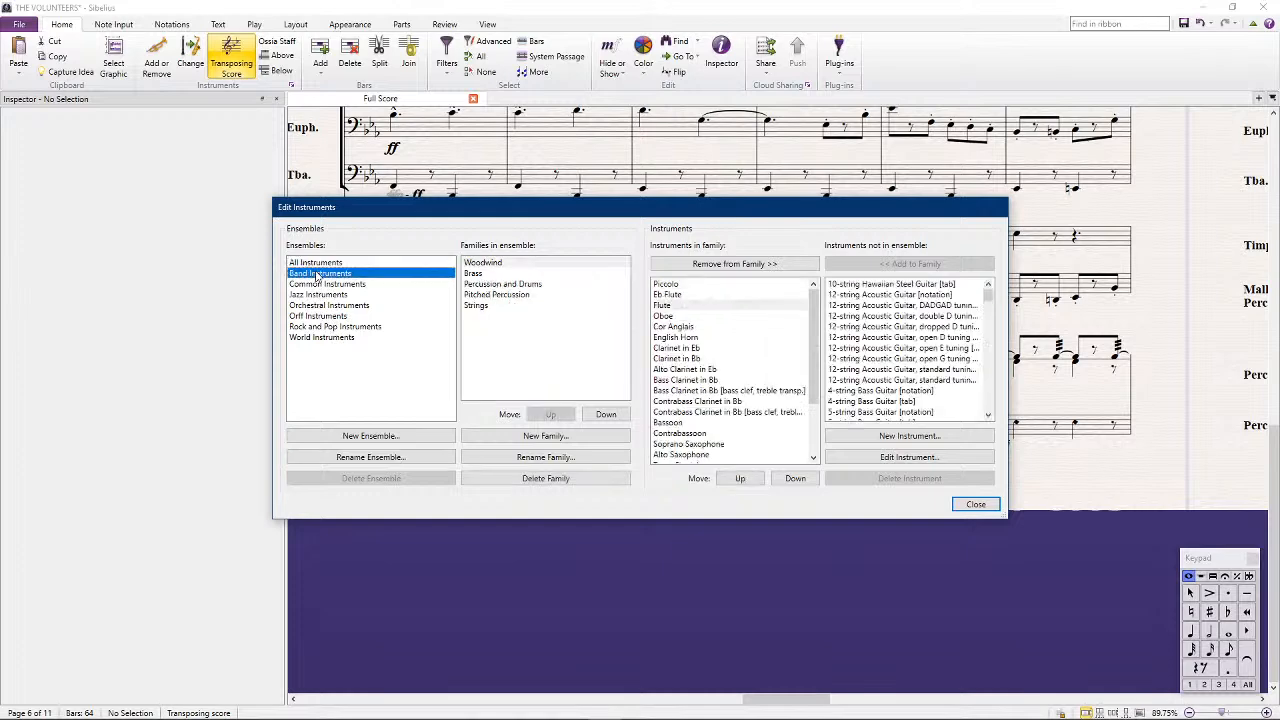
pyautogui.click(500, 285)
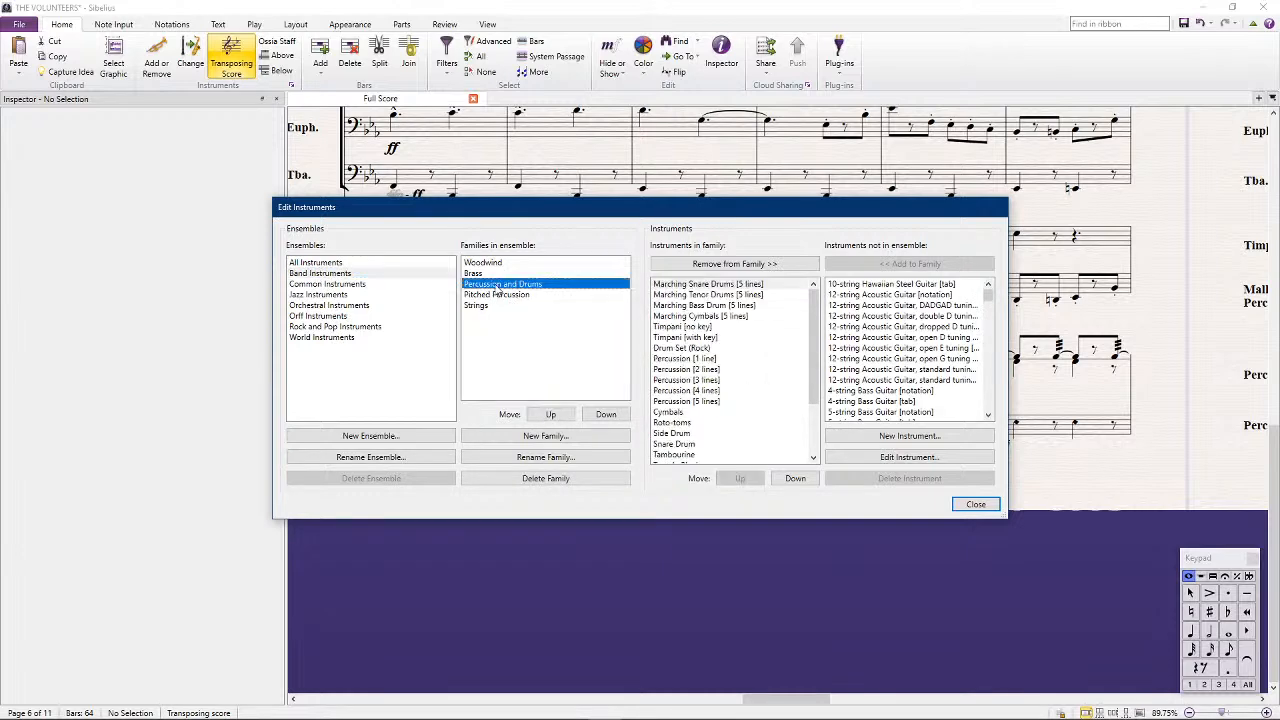
pyautogui.click(707, 402)
pyautogui.click(884, 456)
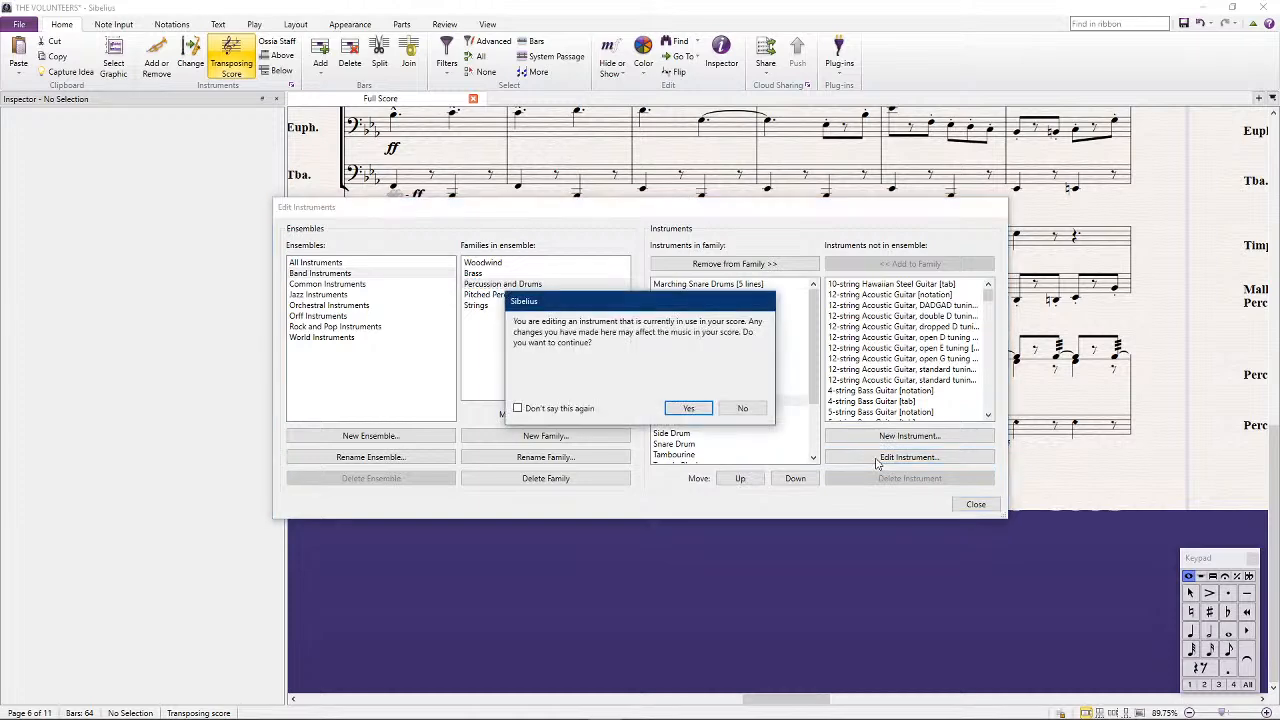
pyautogui.click(700, 409)
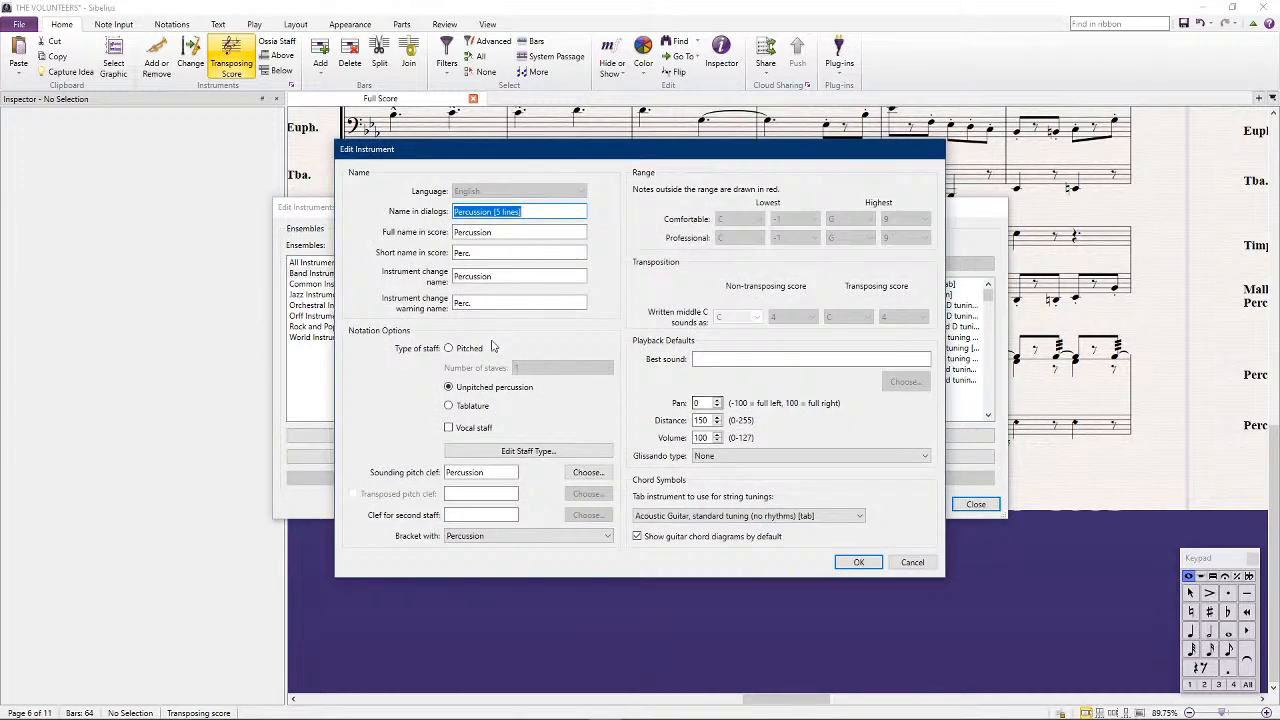
pyautogui.click(483, 453)
pyautogui.moveTo(560, 407); pyautogui.dragTo(635, 401)
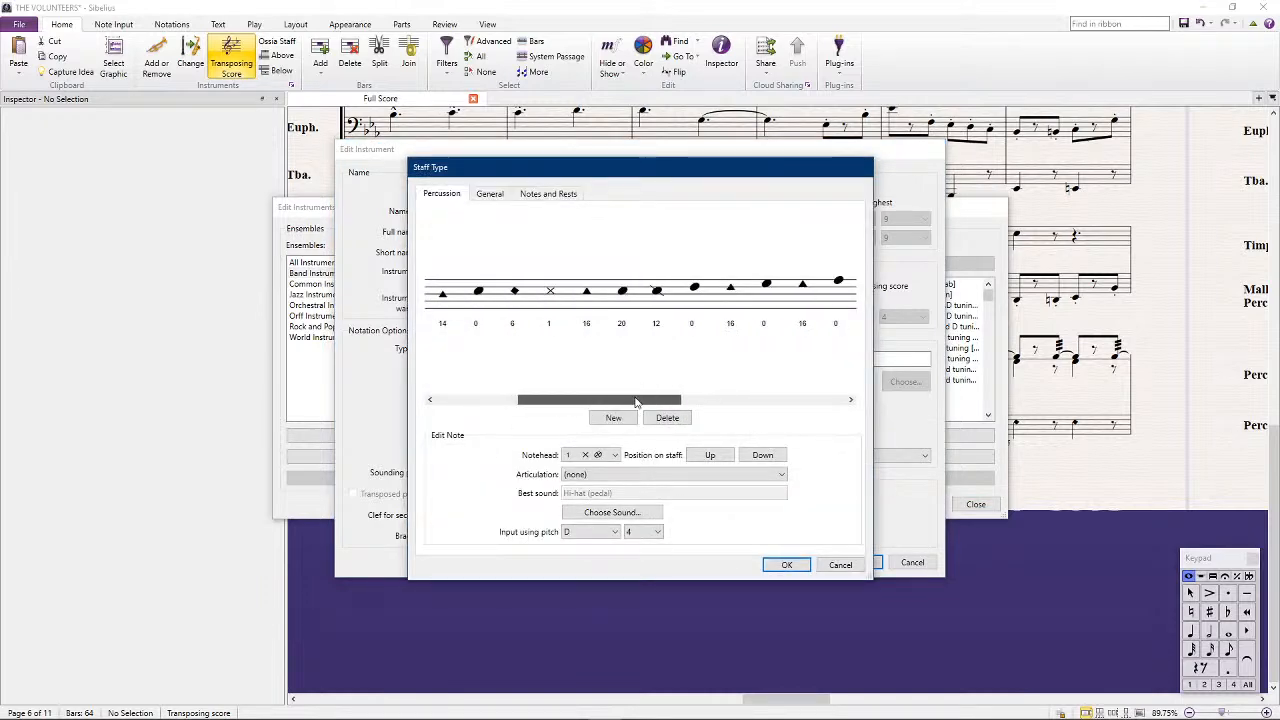
pyautogui.click(766, 285)
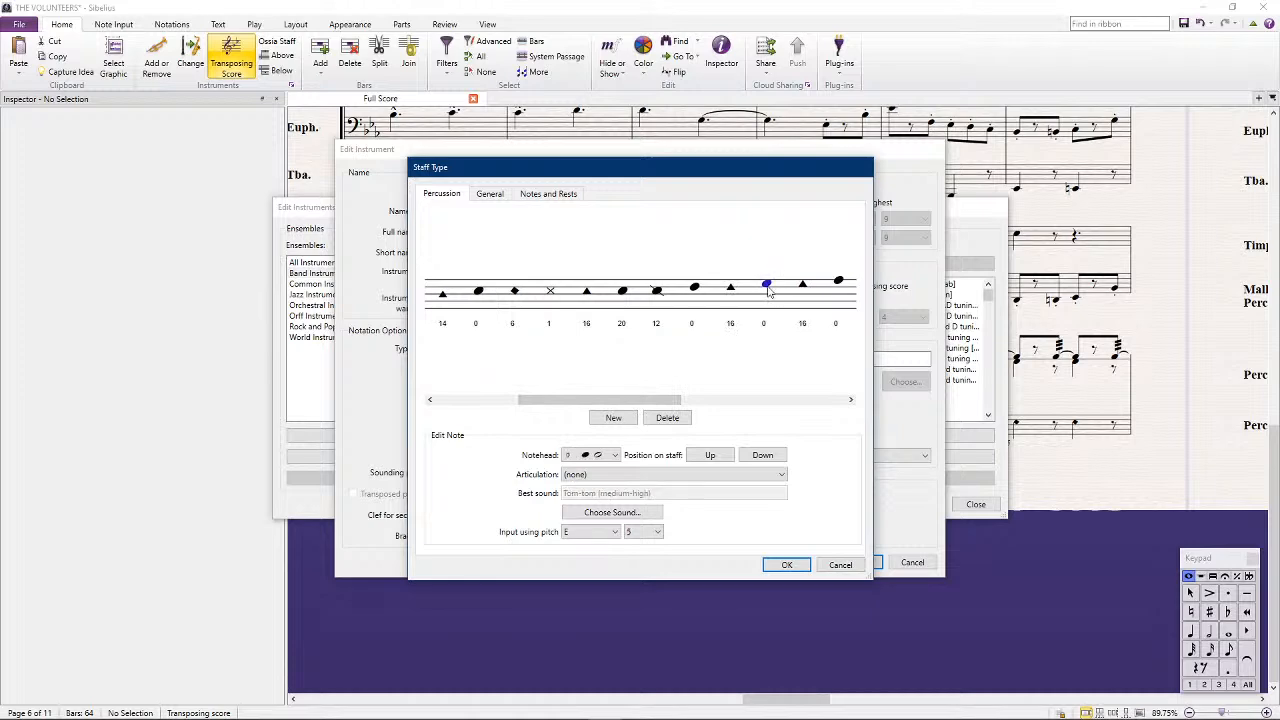
# Assign NotePerformer's orchestral percussion sound Woodblock (medium) to the selected notehead
pyautogui.click(611, 514)
pyautogui.moveTo(668, 521)
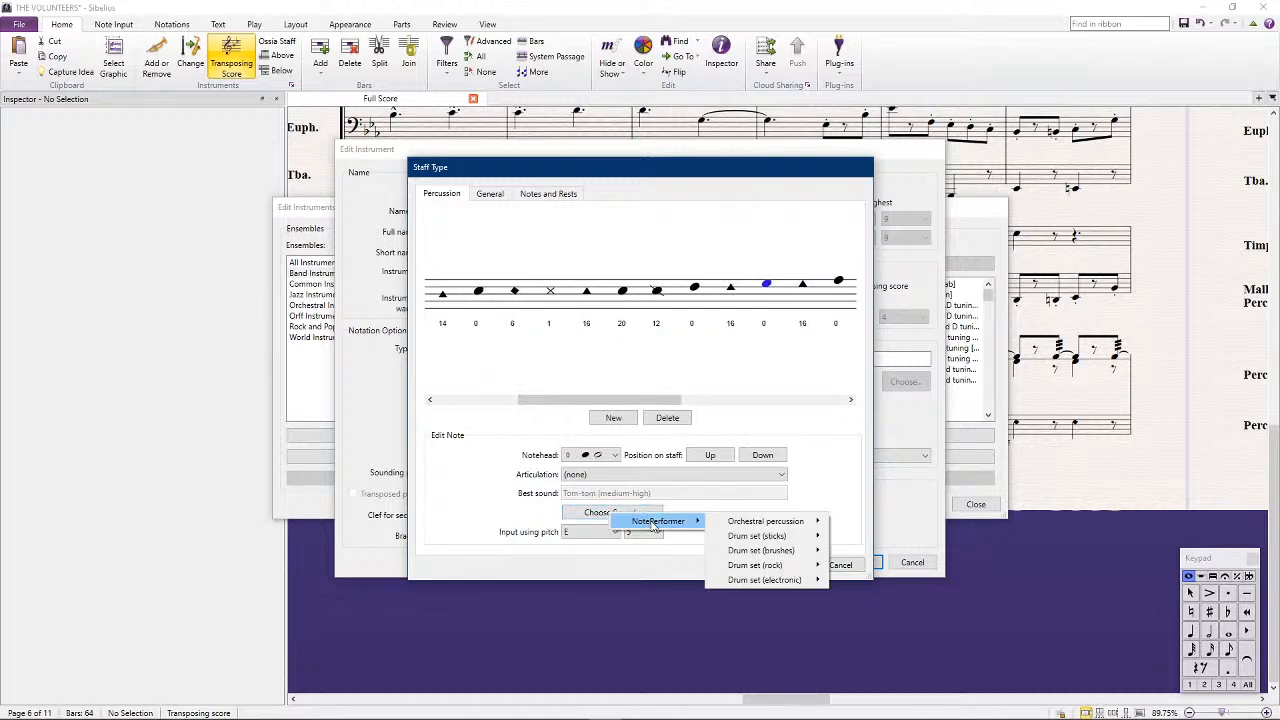
pyautogui.moveTo(806, 526)
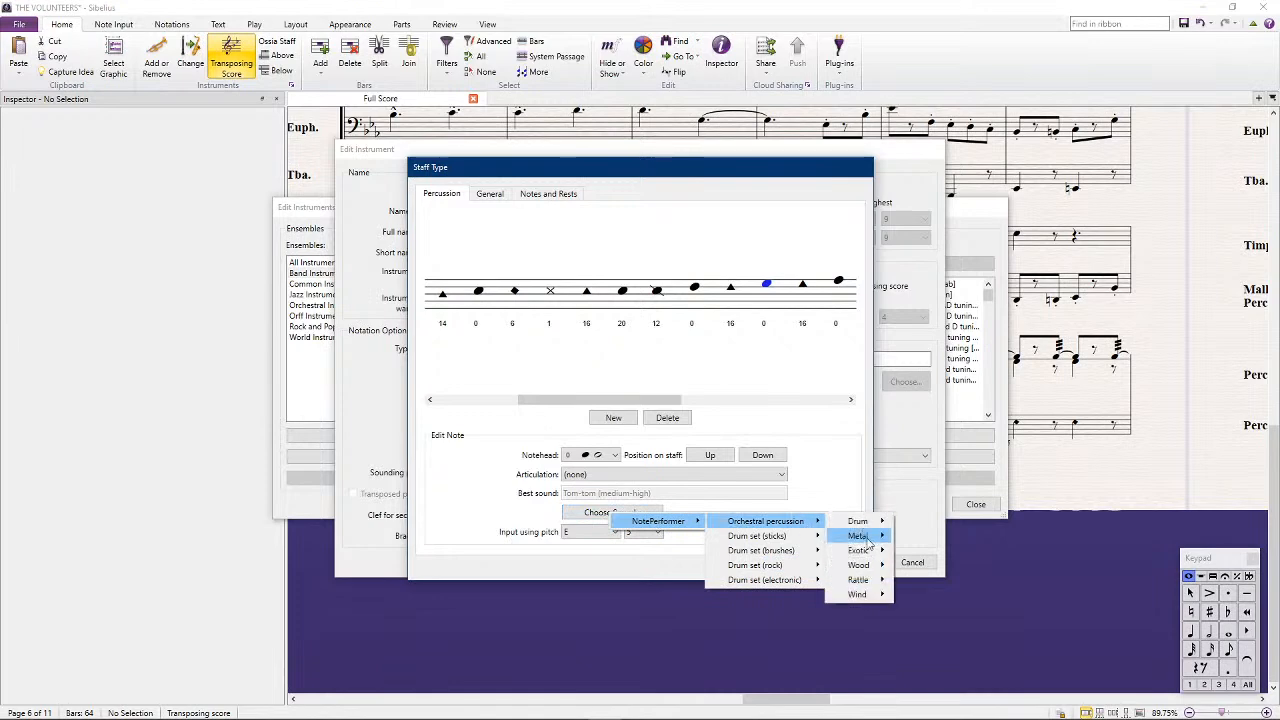
pyautogui.moveTo(862, 566)
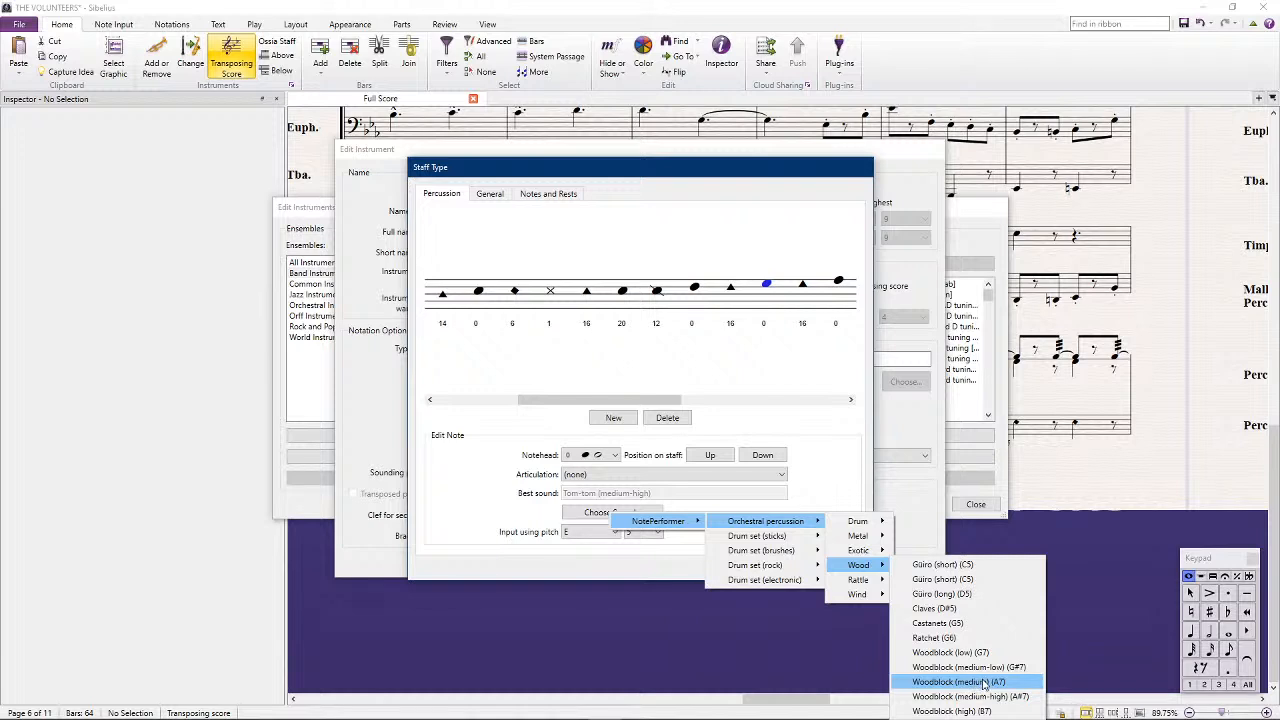
pyautogui.click(984, 682)
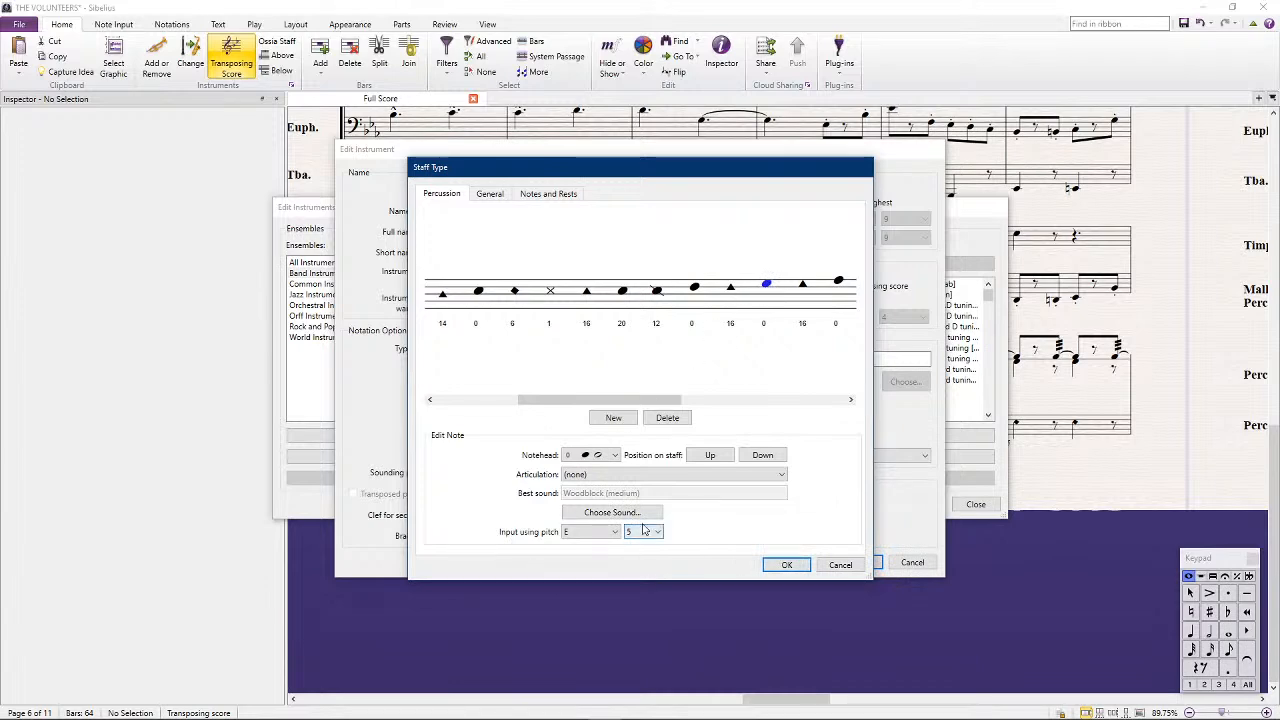
# Set the selected notehead's sound to Woodblock (low), then apply the instrument changes and return to the score
pyautogui.click(610, 514)
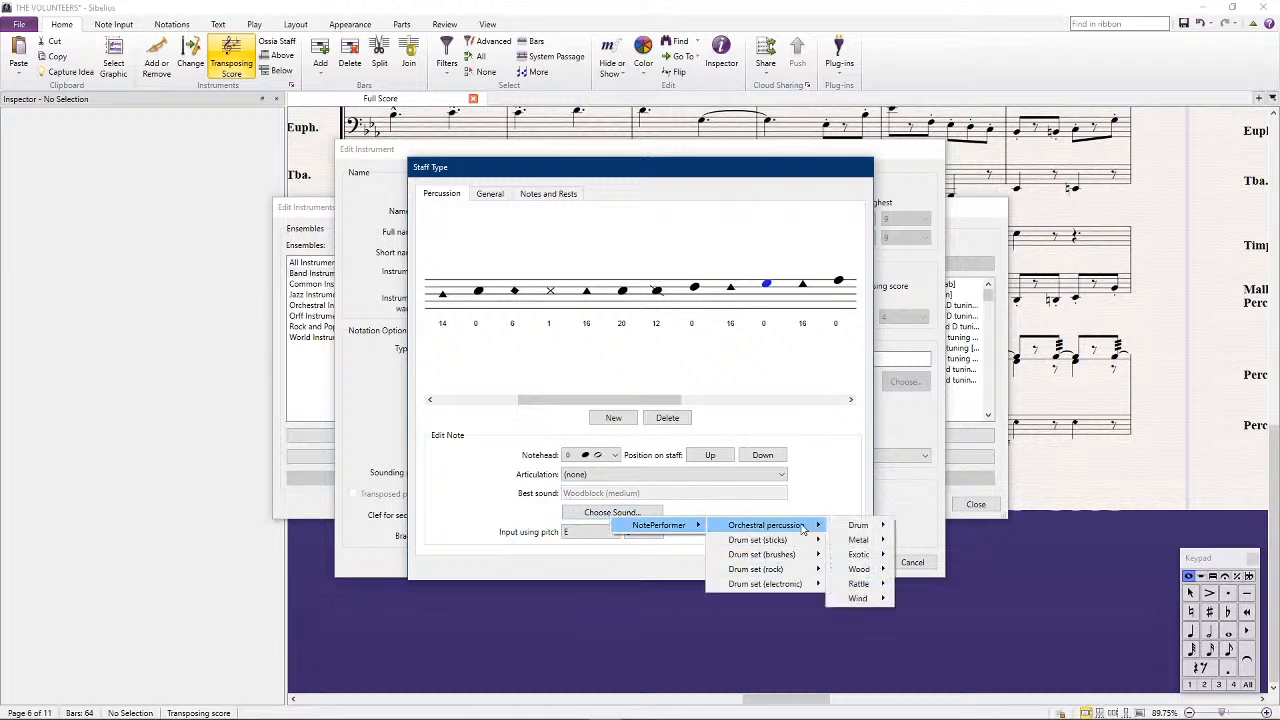
pyautogui.moveTo(872, 541)
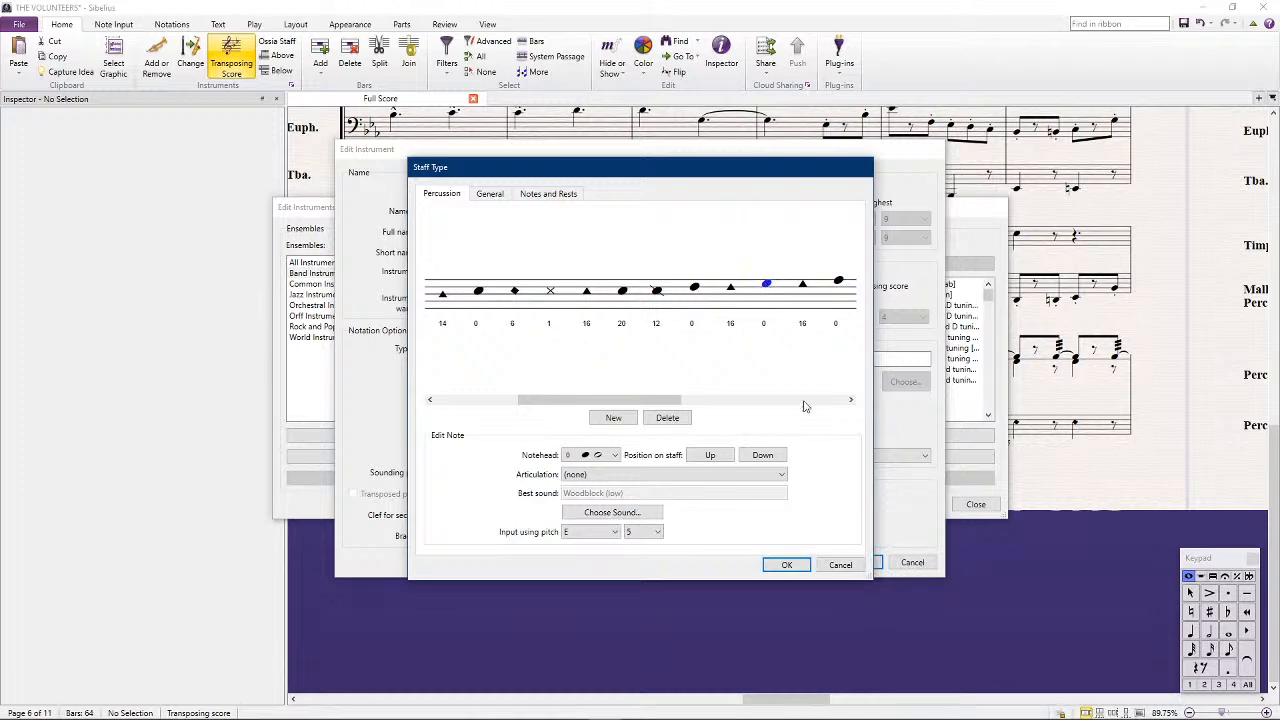
pyautogui.click(778, 567)
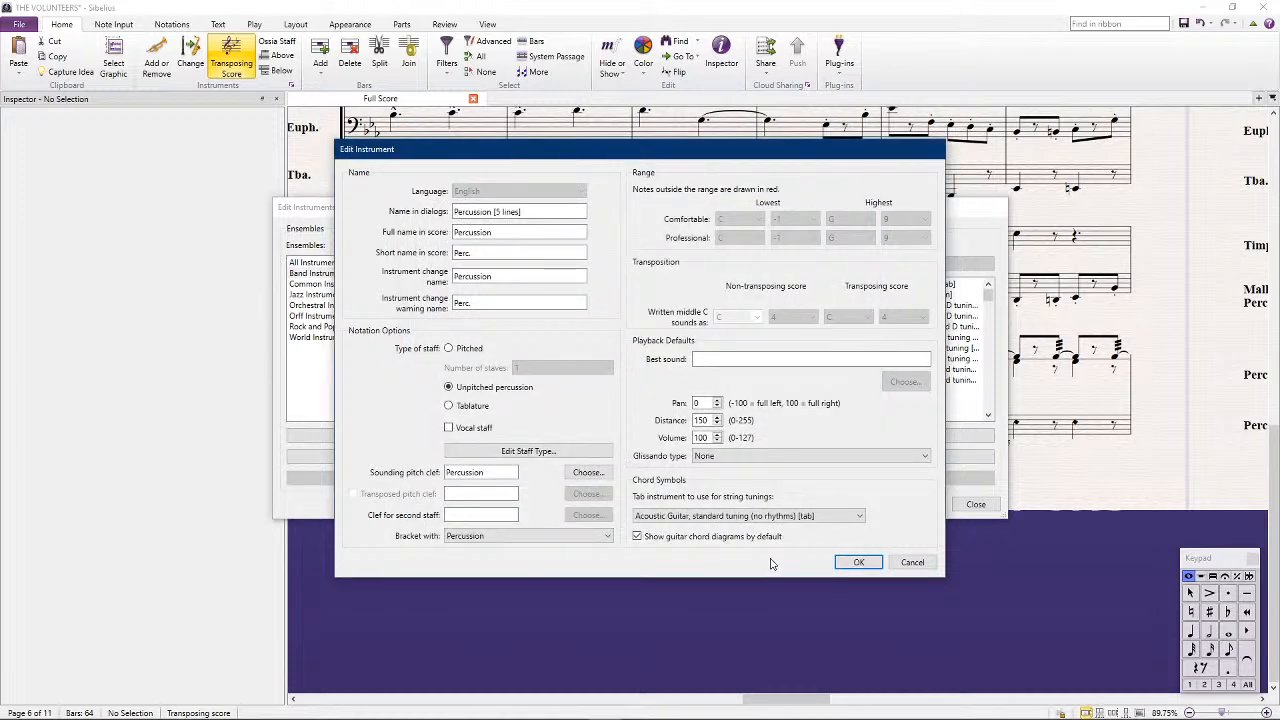
pyautogui.click(859, 563)
pyautogui.click(975, 503)
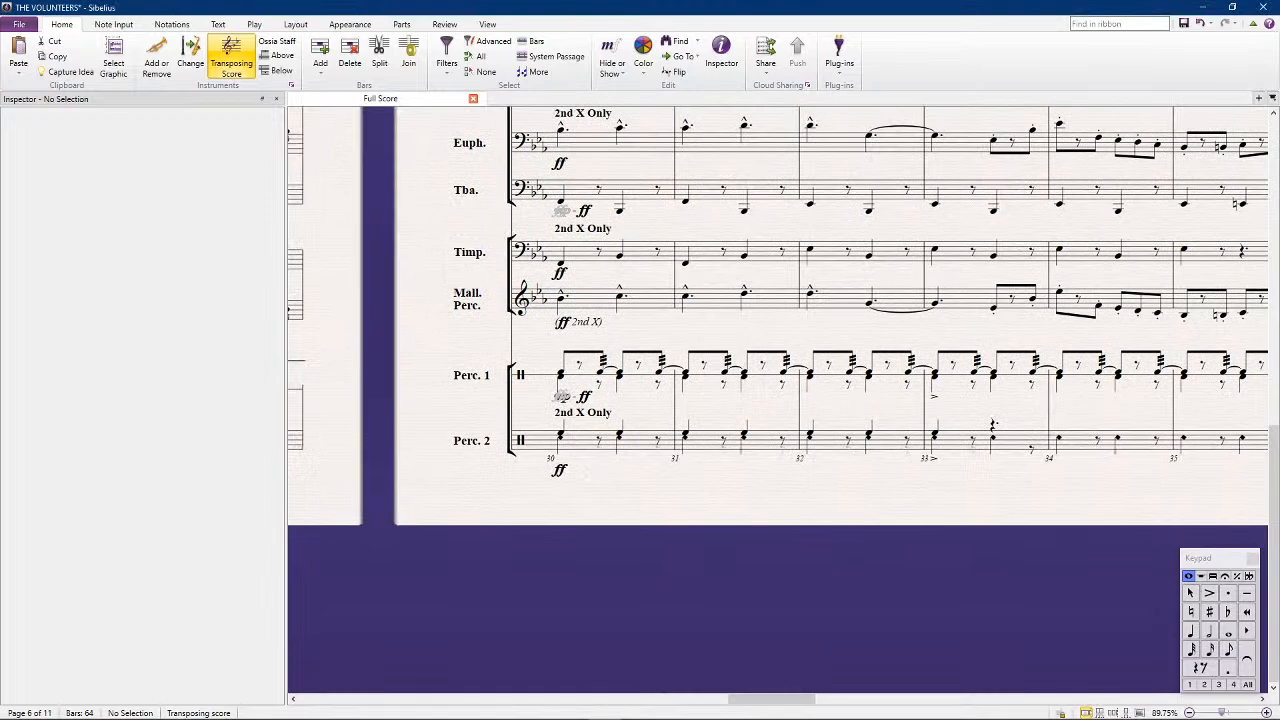
# Change Percussion 2's bar 30 text to "Cym. 2nd X Only" and move it below the staff
pyautogui.click(578, 418)
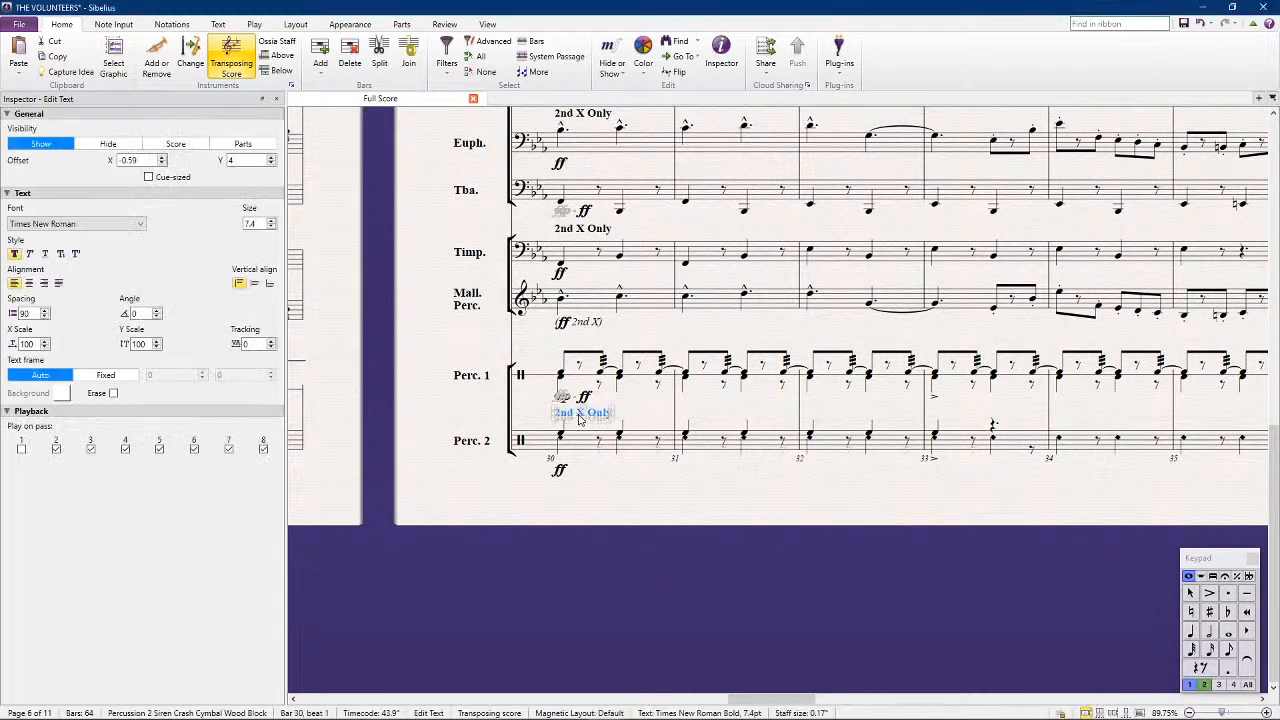
pyautogui.doubleClick(578, 418)
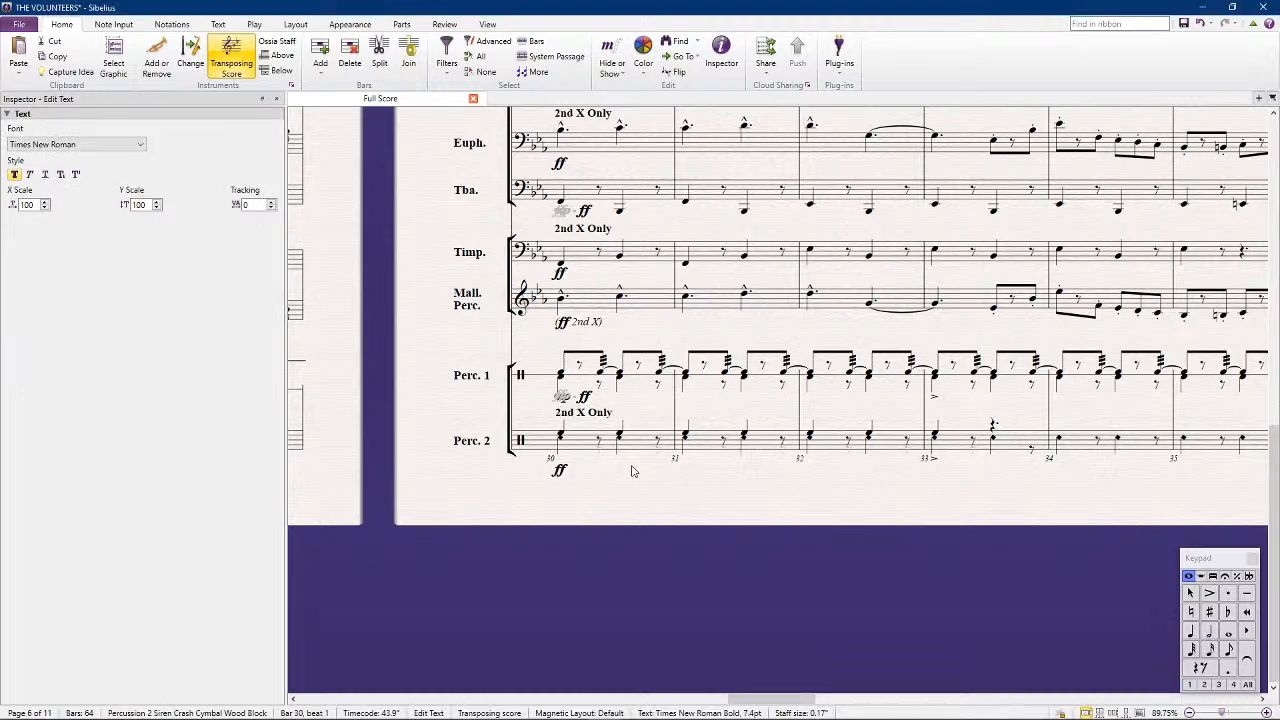
pyautogui.write('(')
pyautogui.write('ym.')
pyautogui.press('Escape')
pyautogui.press('Escape')
pyautogui.moveTo(608, 412); pyautogui.dragTo(609, 467)
# Add the text "Wood Block with Mallet" above the Percussion 2 staff at bar 30
pyautogui.click(578, 444)
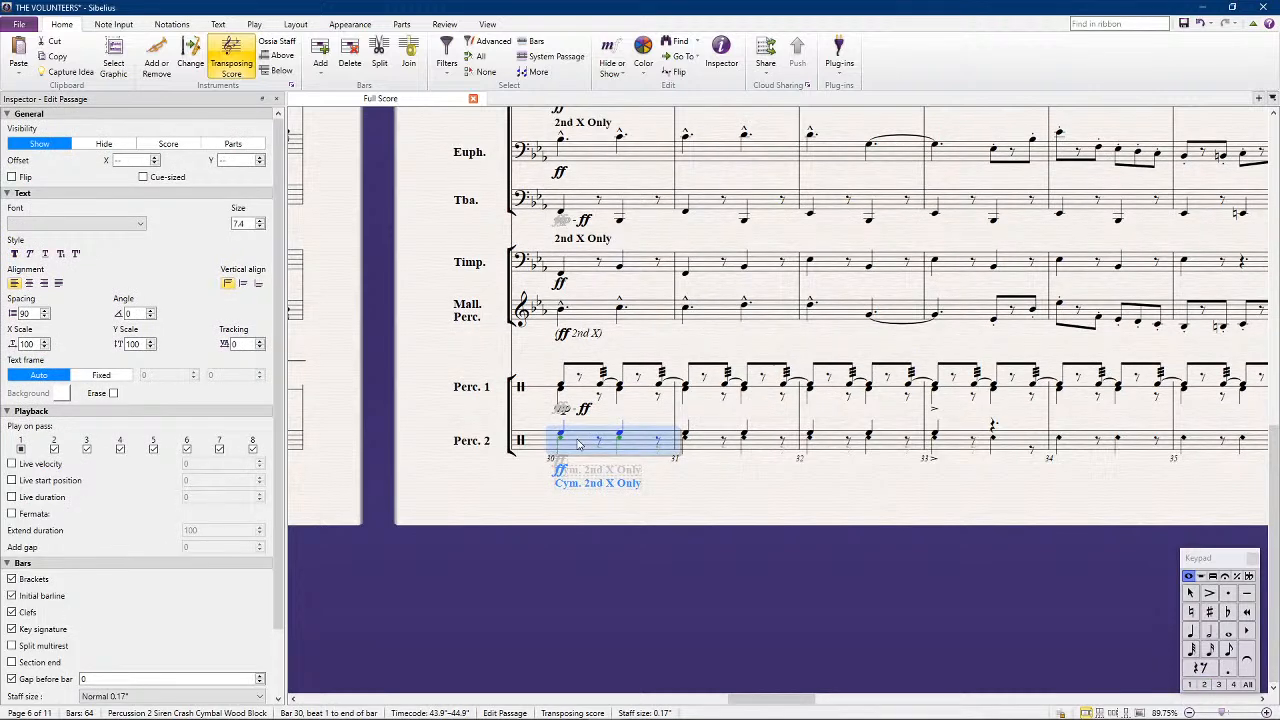
pyautogui.hotkey('ctrl', 't')
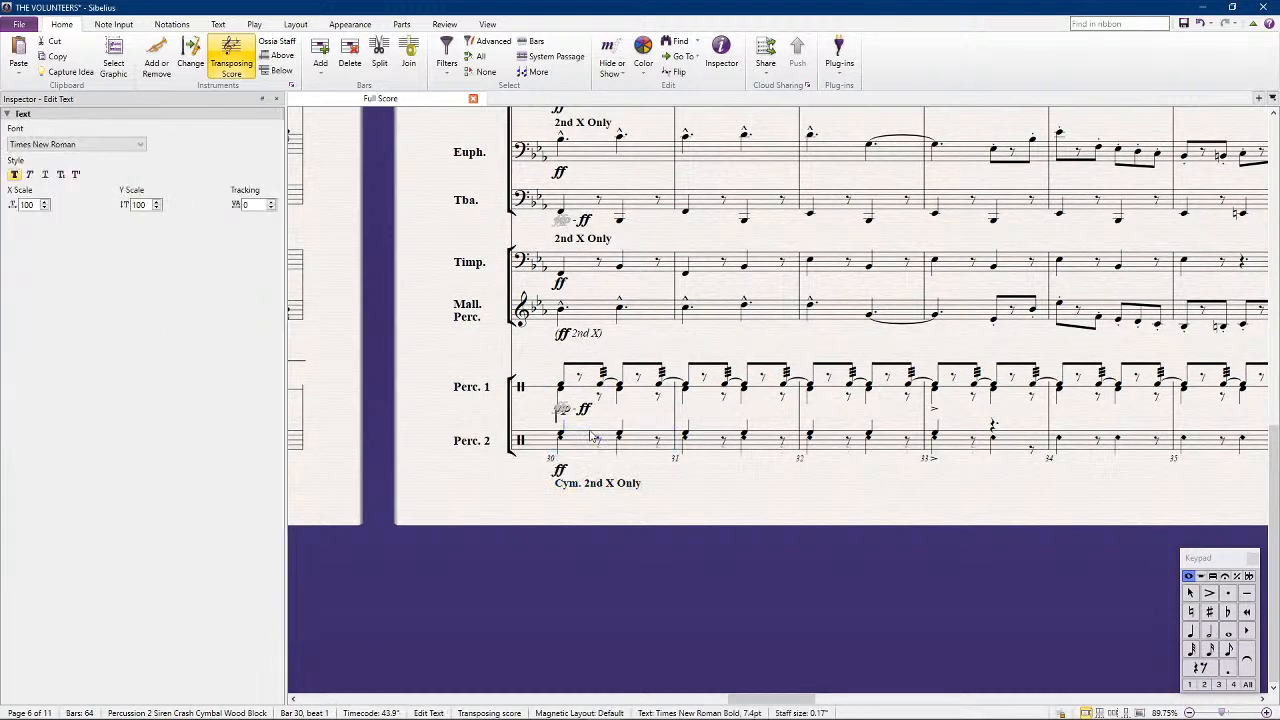
pyautogui.write('Wood Block with Mallet')
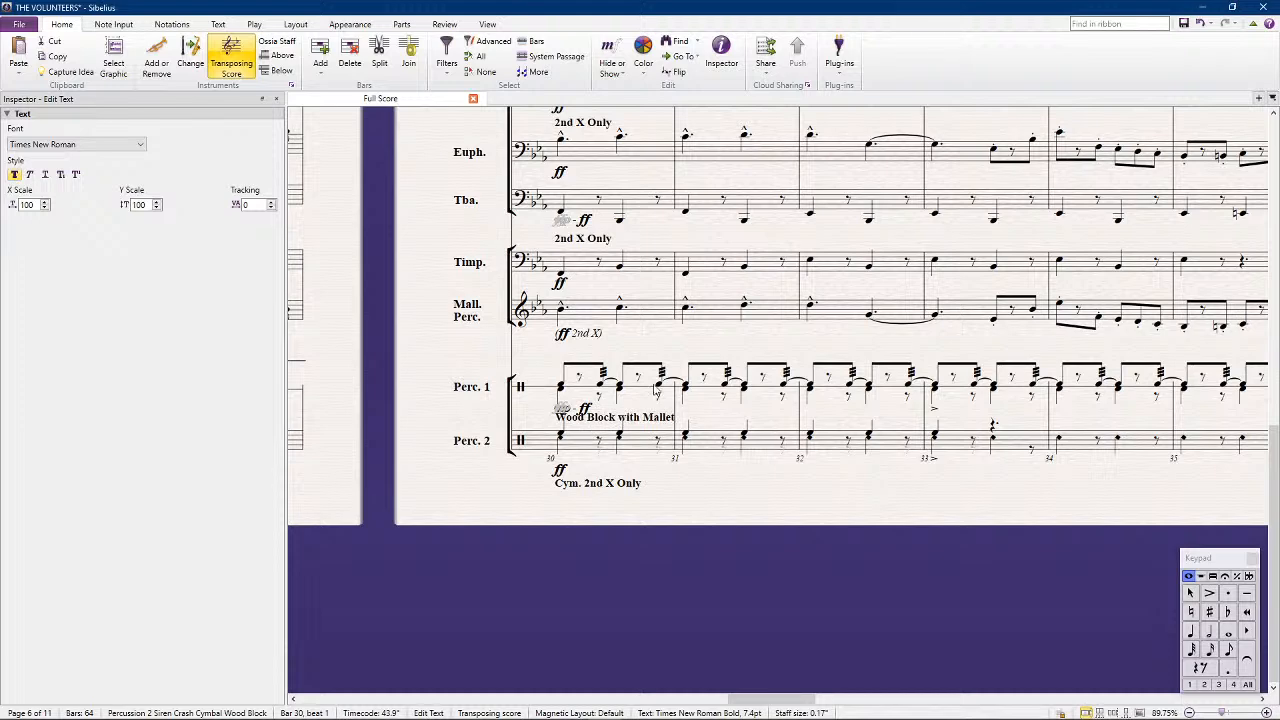
pyautogui.click(652, 540)
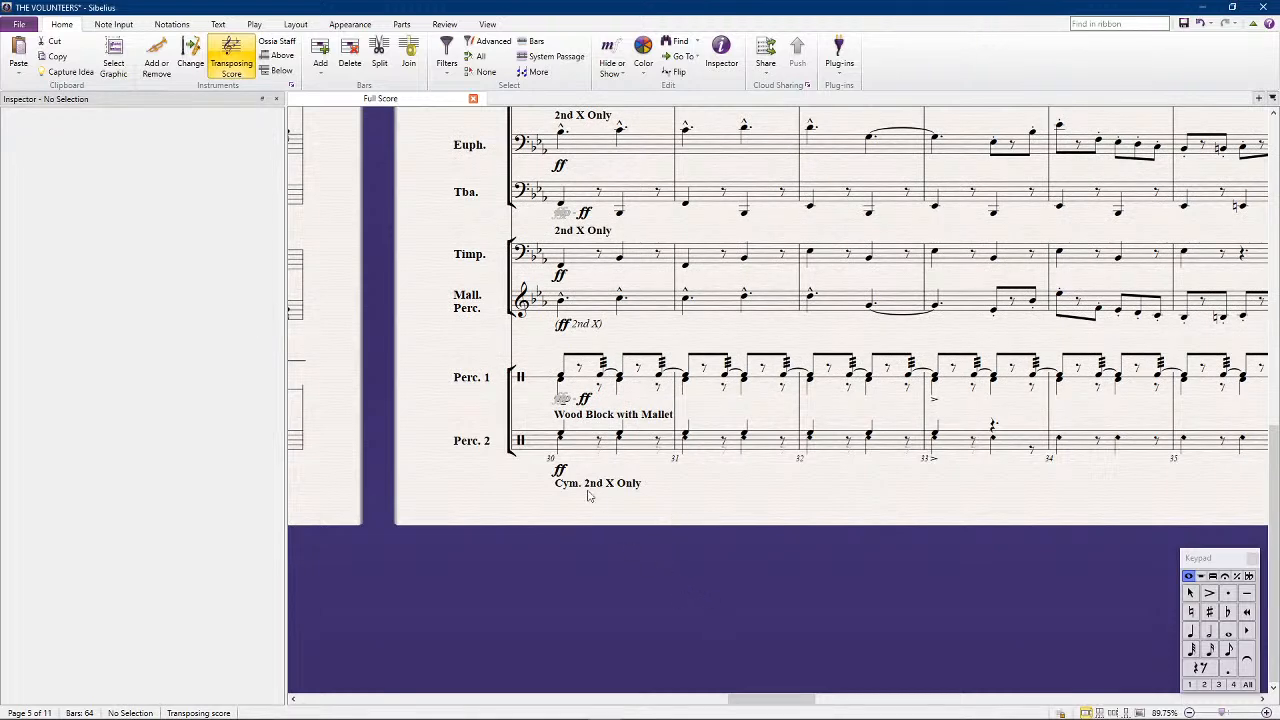
# Turn off first-pass playback for Percussion 2's lower-voice cymbal notes in bars 30 and 31
pyautogui.click(560, 440)
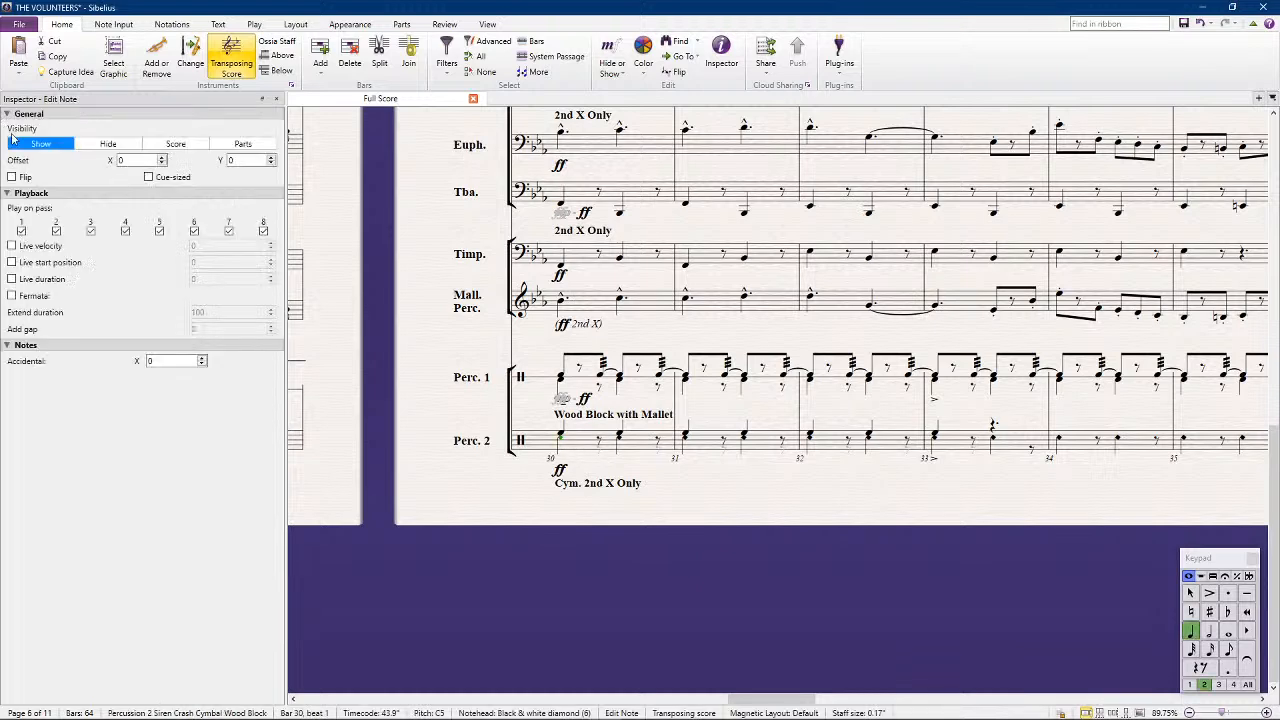
pyautogui.click(21, 231)
pyautogui.press('Right')
pyautogui.keyDown('ctrl'); pyautogui.click(686, 441); pyautogui.keyUp('ctrl')
pyautogui.keyDown('ctrl'); pyautogui.click(746, 442); pyautogui.keyUp('ctrl')
pyautogui.click(21, 231)
# Repeat Percussion 2's bar 31 over bar 32 and the first half of bar 33
pyautogui.click(703, 441)
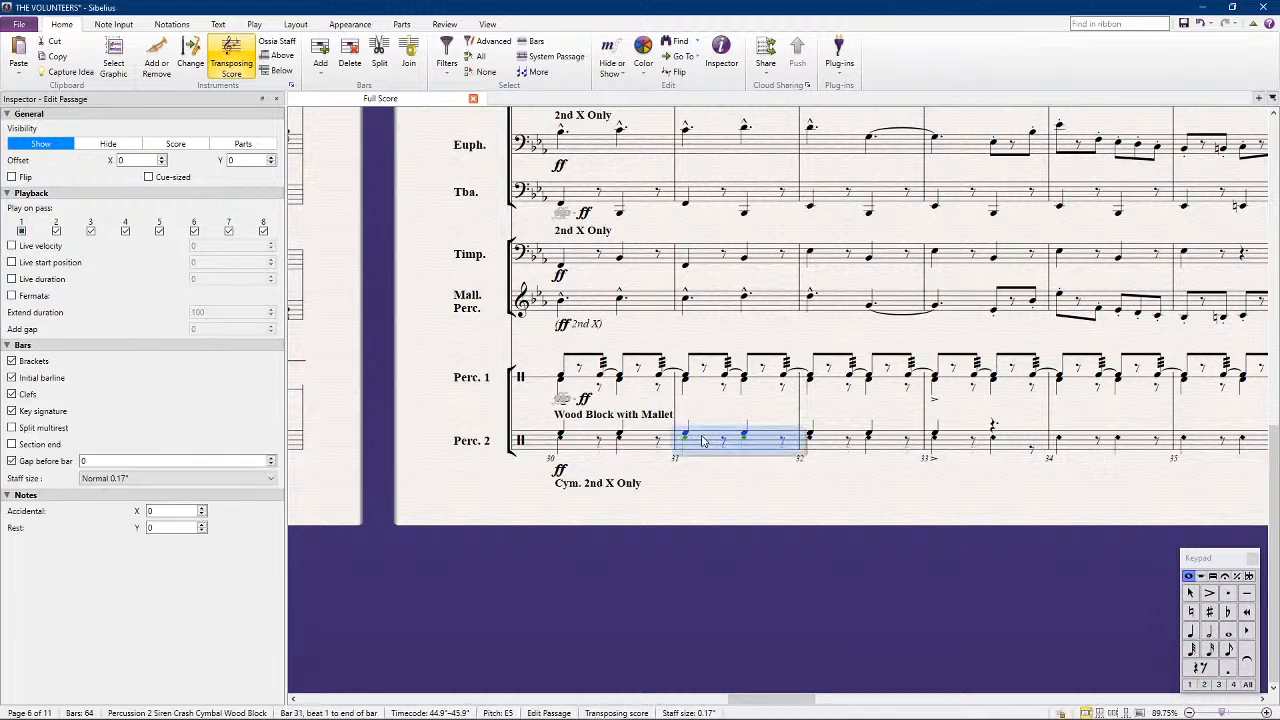
pyautogui.press('Right')
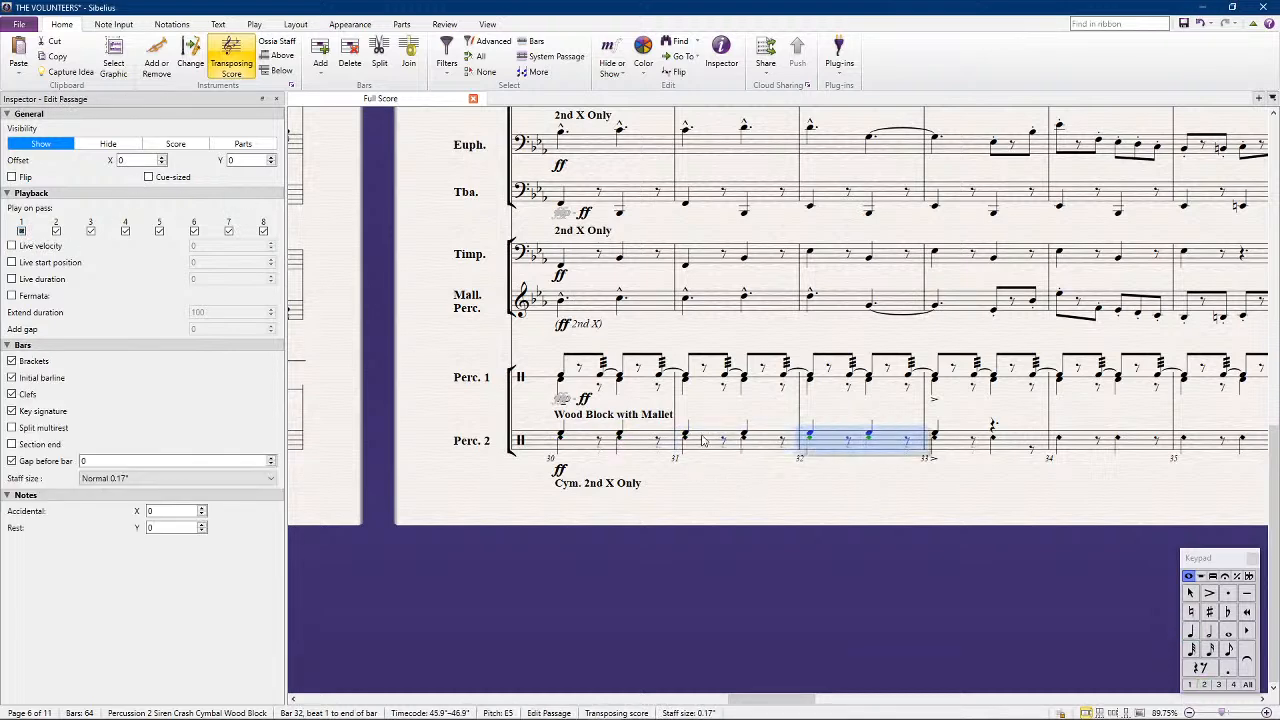
pyautogui.click(870, 437)
pyautogui.keyDown('shift'); pyautogui.click(906, 442); pyautogui.keyUp('shift')
pyautogui.press('r')
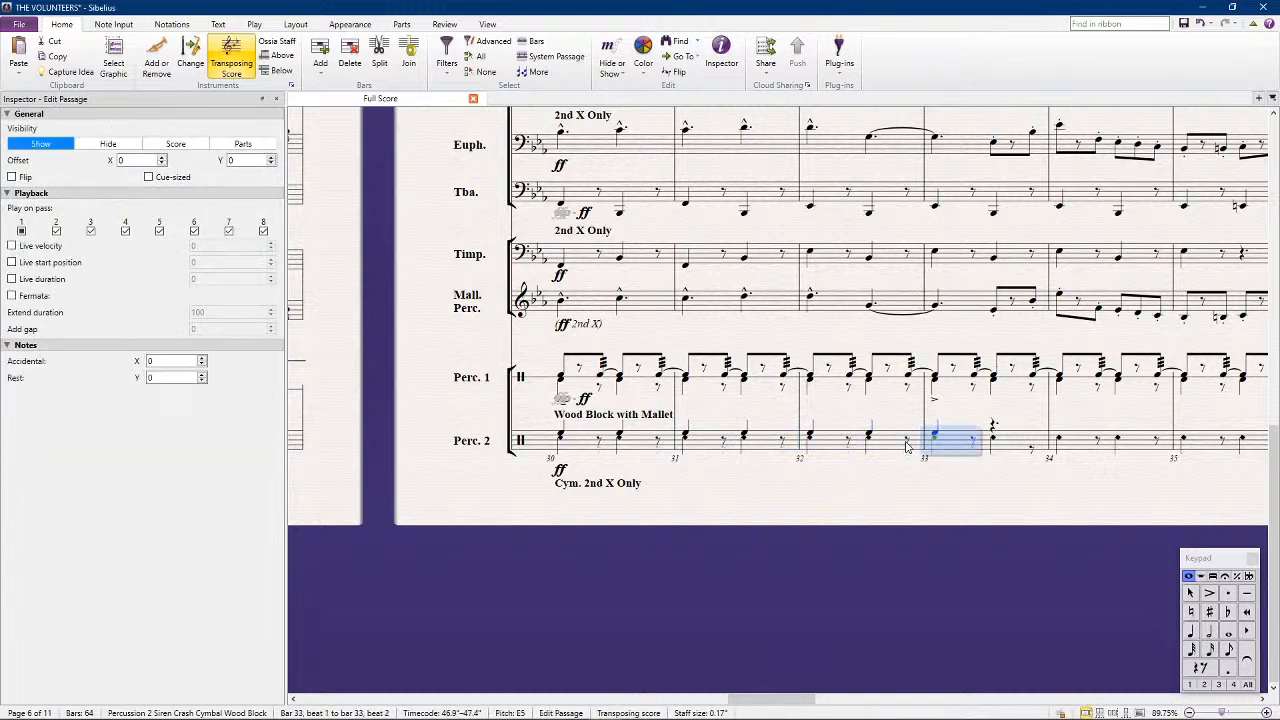
pyautogui.click(974, 487)
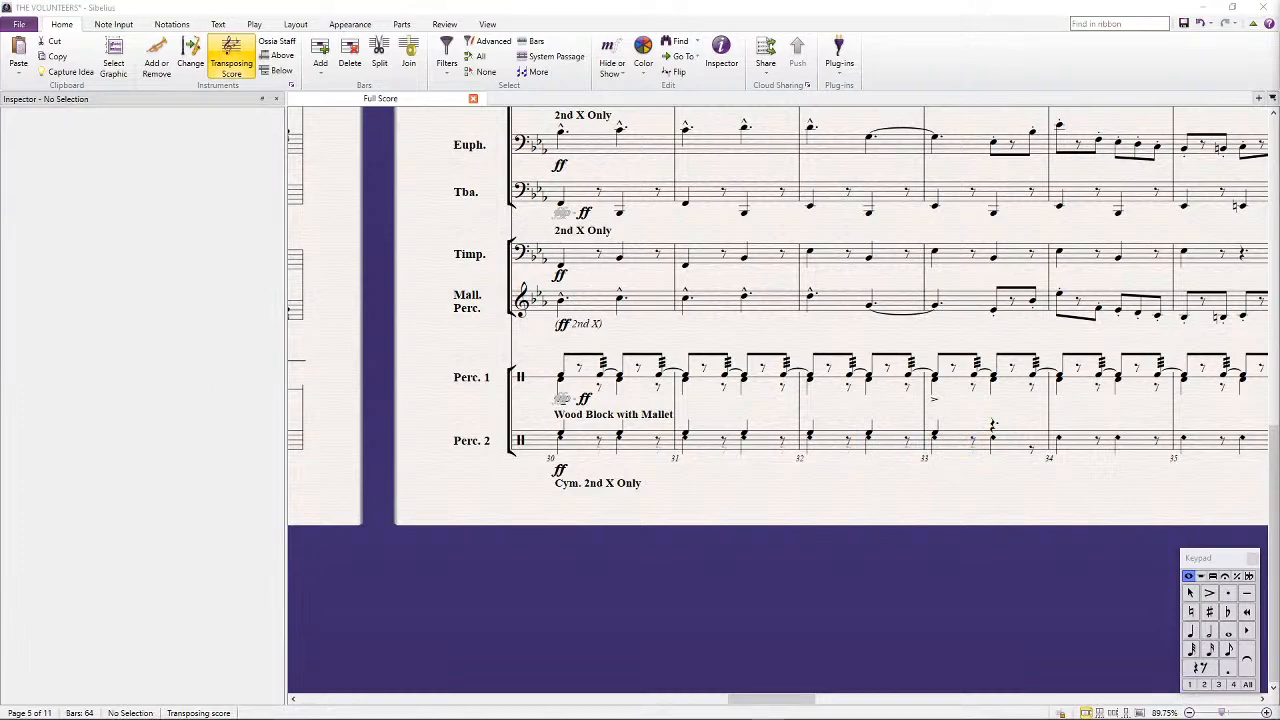
# Copy Percussion 2's bars 30 to 33 into the same staff starting at bar 38
pyautogui.click(636, 446)
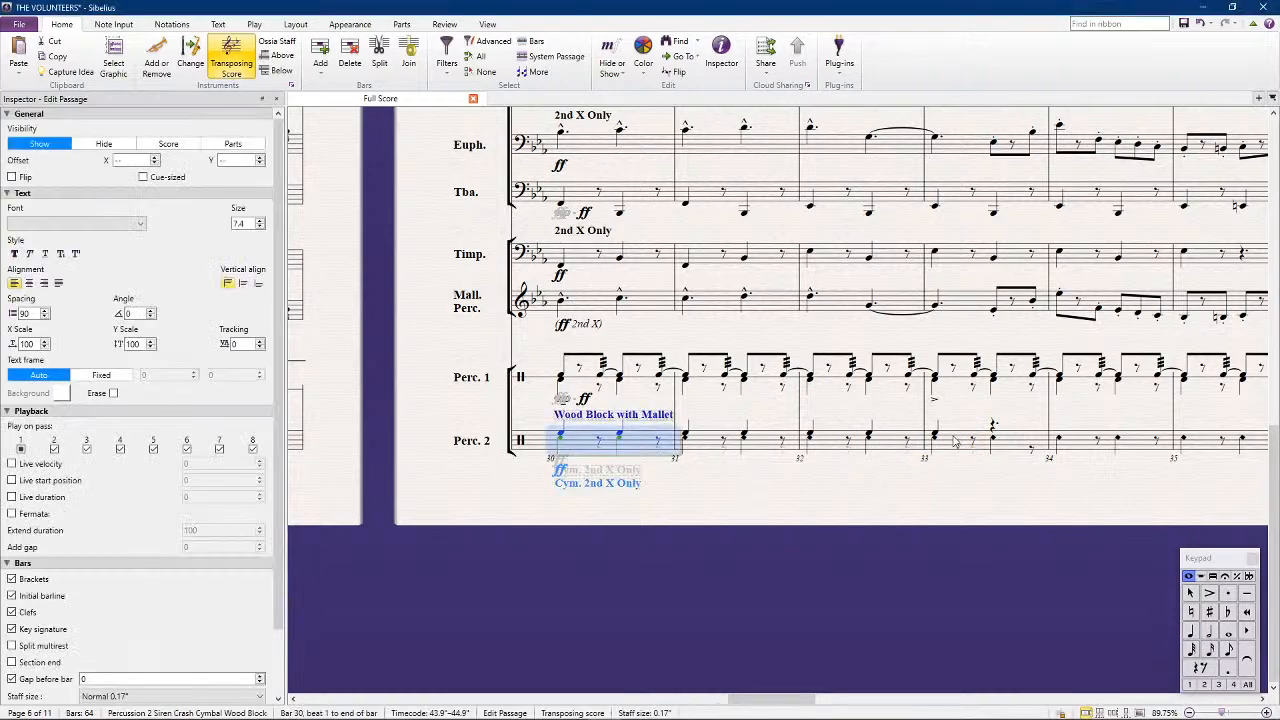
pyautogui.keyDown('shift'); pyautogui.click(955, 441); pyautogui.keyUp('shift')
pyautogui.hscroll(5, 948, 433)
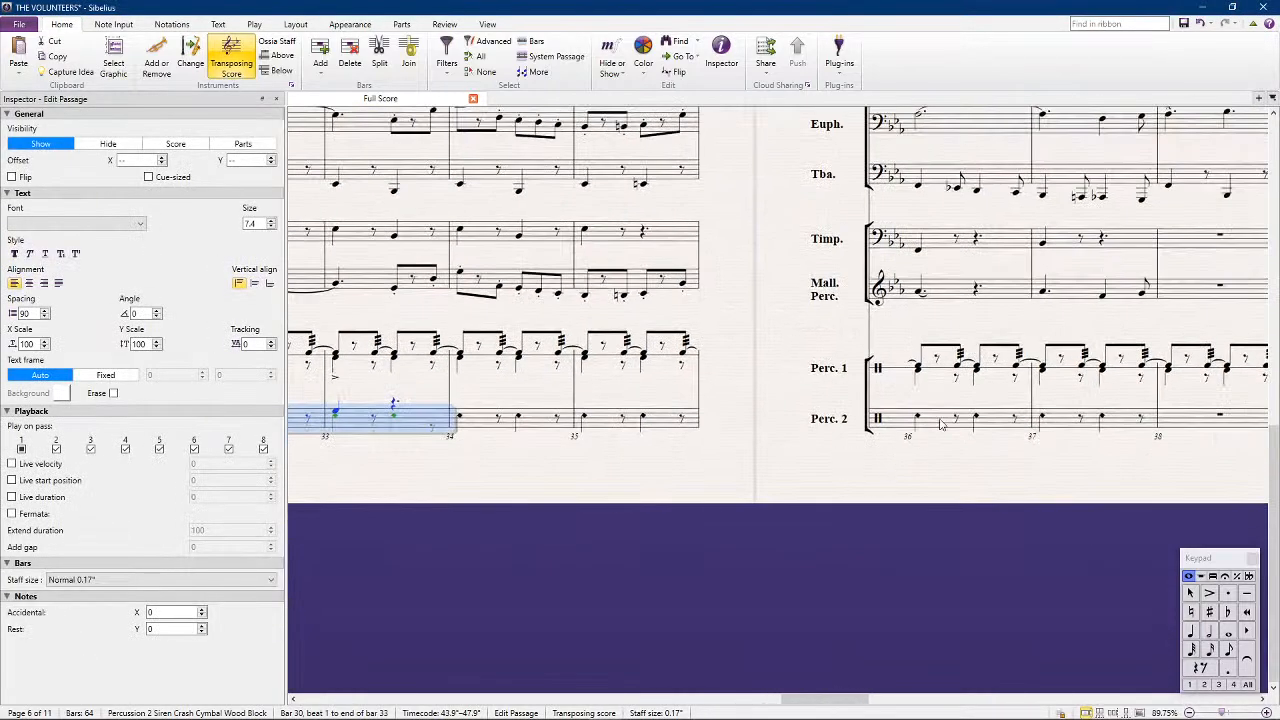
pyautogui.moveTo(1086, 499); pyautogui.dragTo(785, 513)
pyautogui.keyDown('alt'); pyautogui.click(880, 438); pyautogui.keyUp('alt')
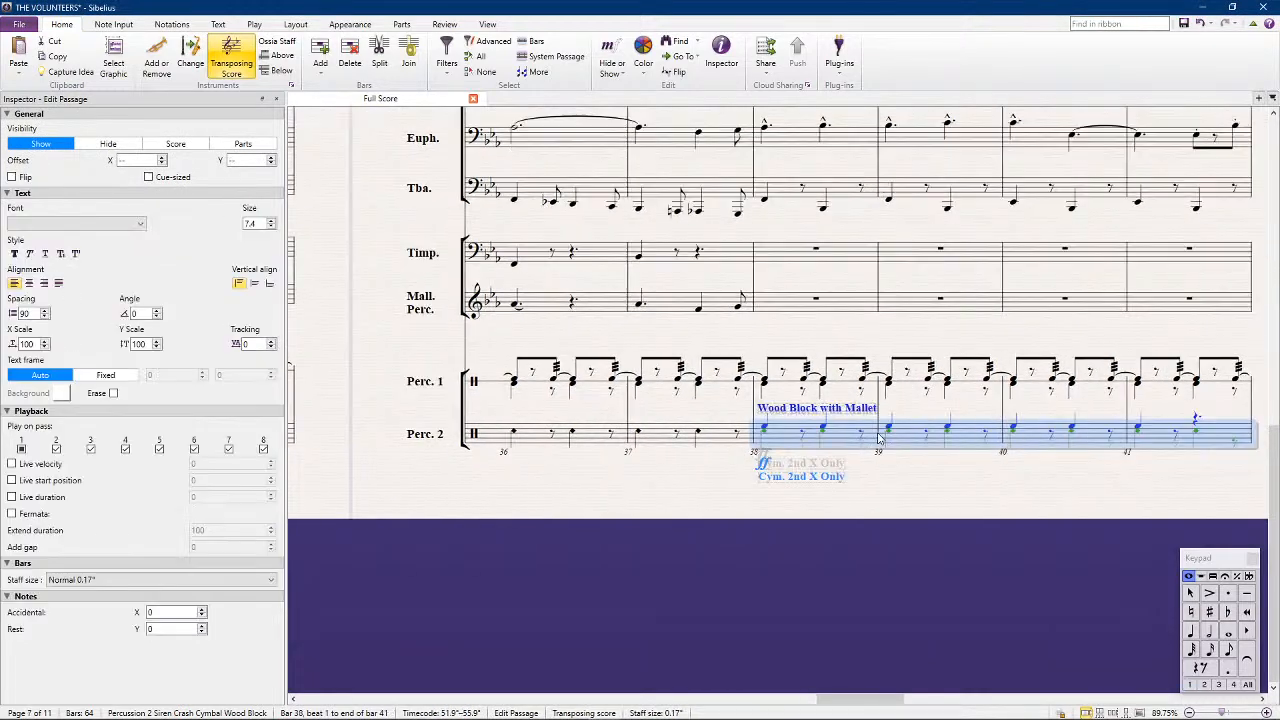
# Delete the copied "Wood Block with Mallet" and "Cym. 2nd X Only" texts and the ff dynamic at Percussion 2's bar 38
pyautogui.click(805, 411)
pyautogui.press('Delete')
pyautogui.click(796, 477)
pyautogui.press('Delete')
pyautogui.click(764, 467)
pyautogui.press('Delete')
# Replace Percussion 2's ff at bar 30 with a copy of Percussion 1's mp-ff dynamic
pyautogui.moveTo(517, 542); pyautogui.dragTo(850, 522)
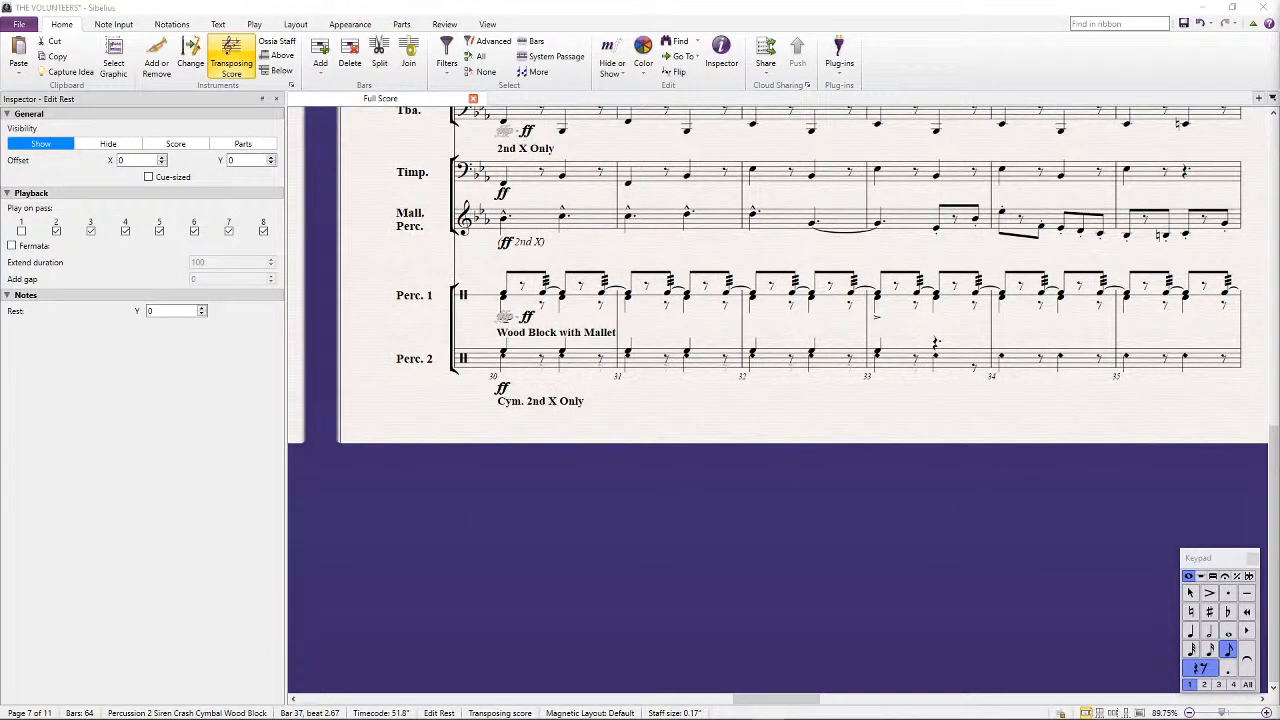
pyautogui.click(516, 363)
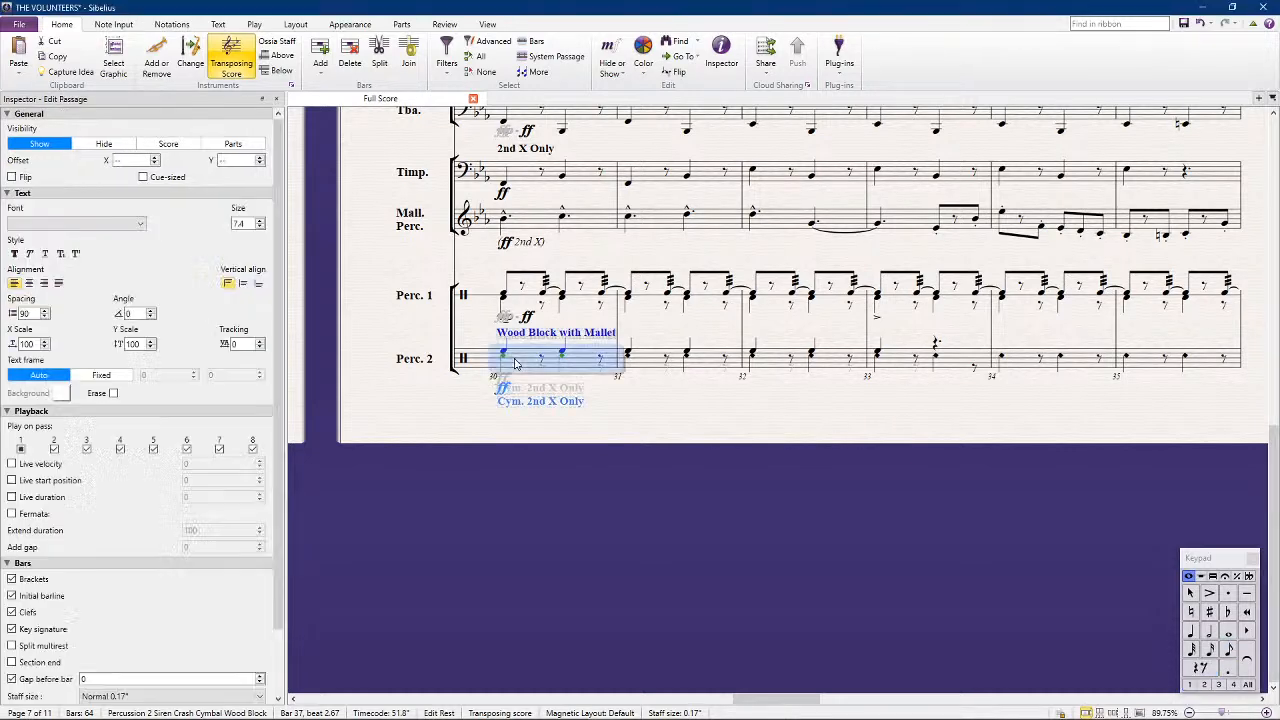
pyautogui.click(505, 304)
pyautogui.click(522, 273)
pyautogui.click(518, 281)
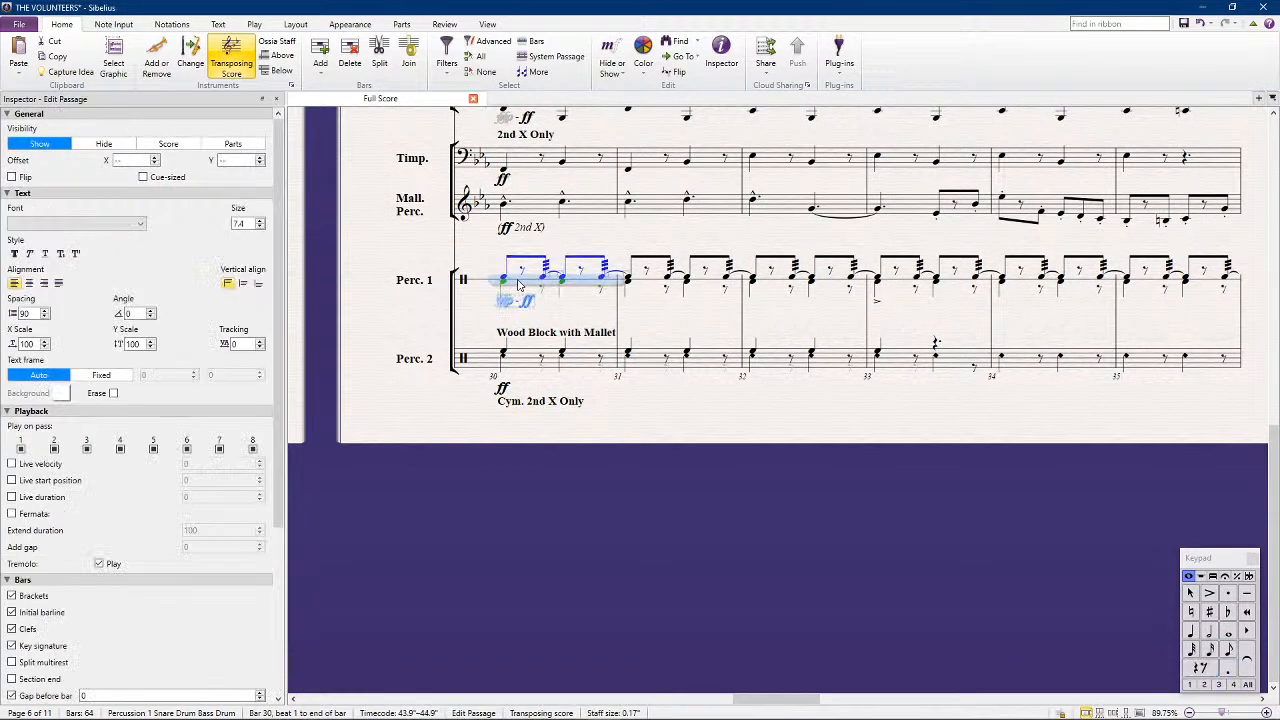
pyautogui.hotkey('shift', 'alt', 'd')
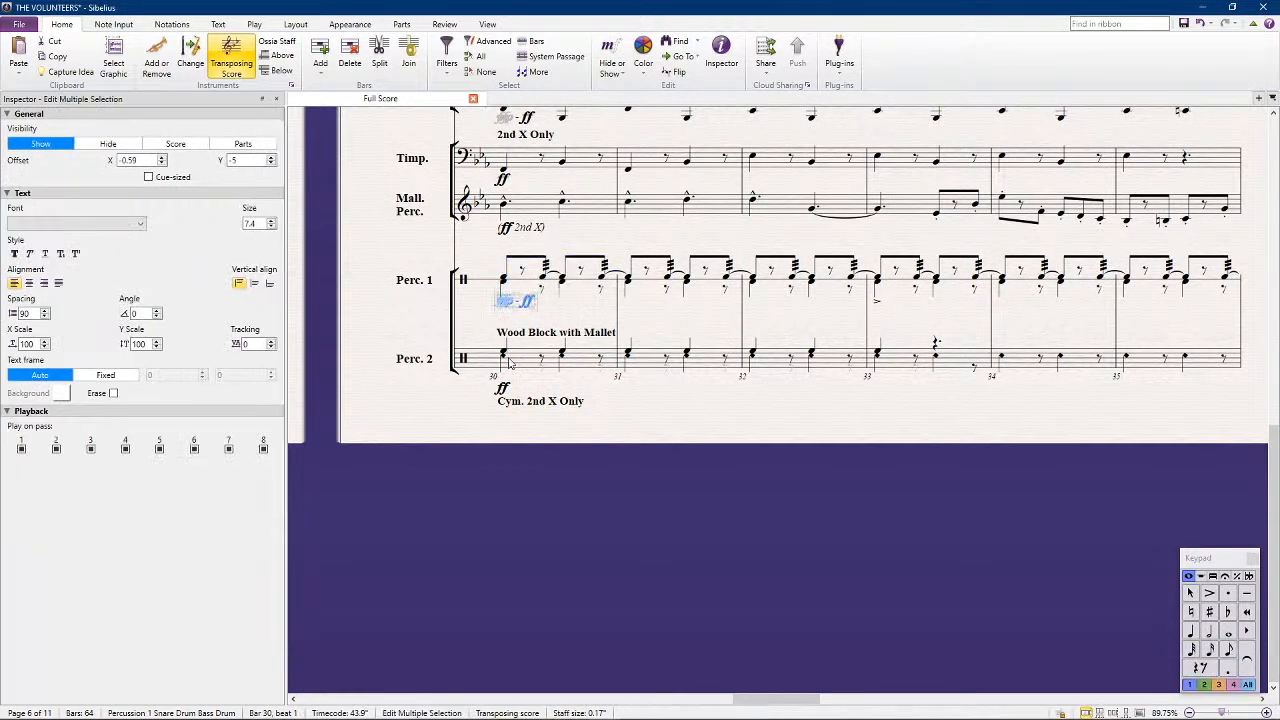
pyautogui.click(501, 390)
pyautogui.press('Delete')
pyautogui.moveTo(518, 366); pyautogui.dragTo(519, 354)
pyautogui.hotkey('ctrl', 'v')
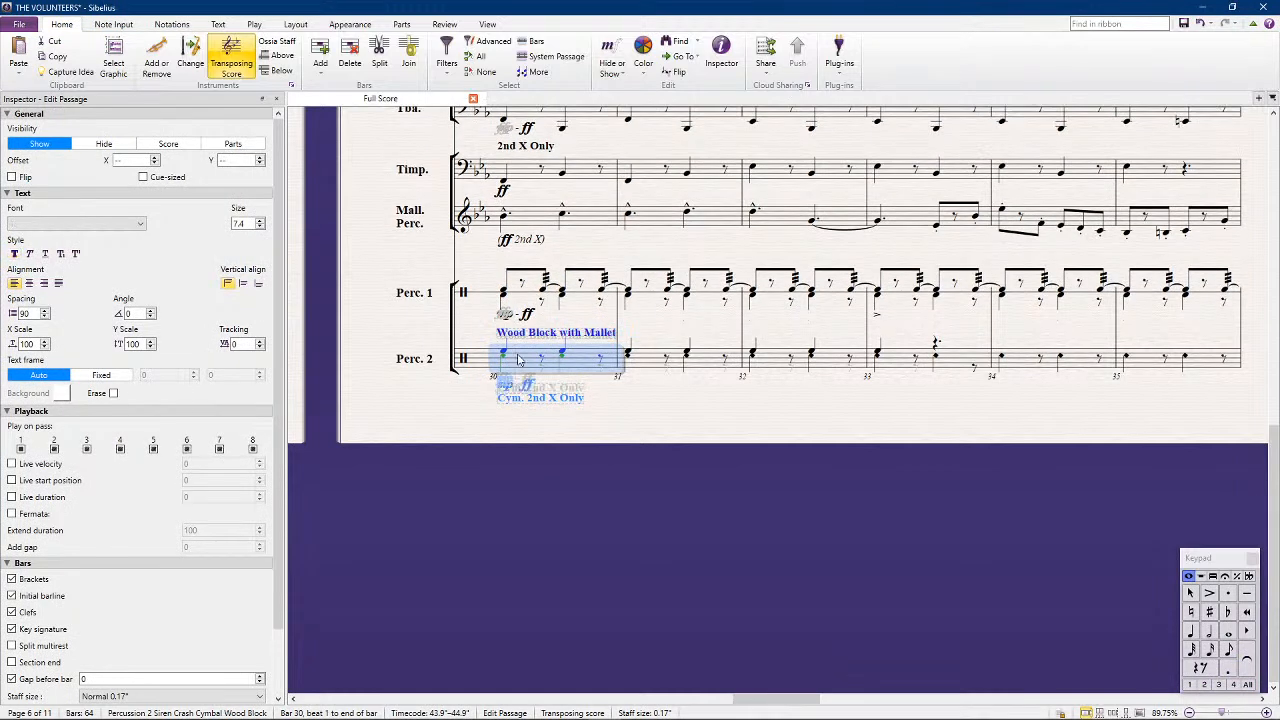
pyautogui.click(518, 438)
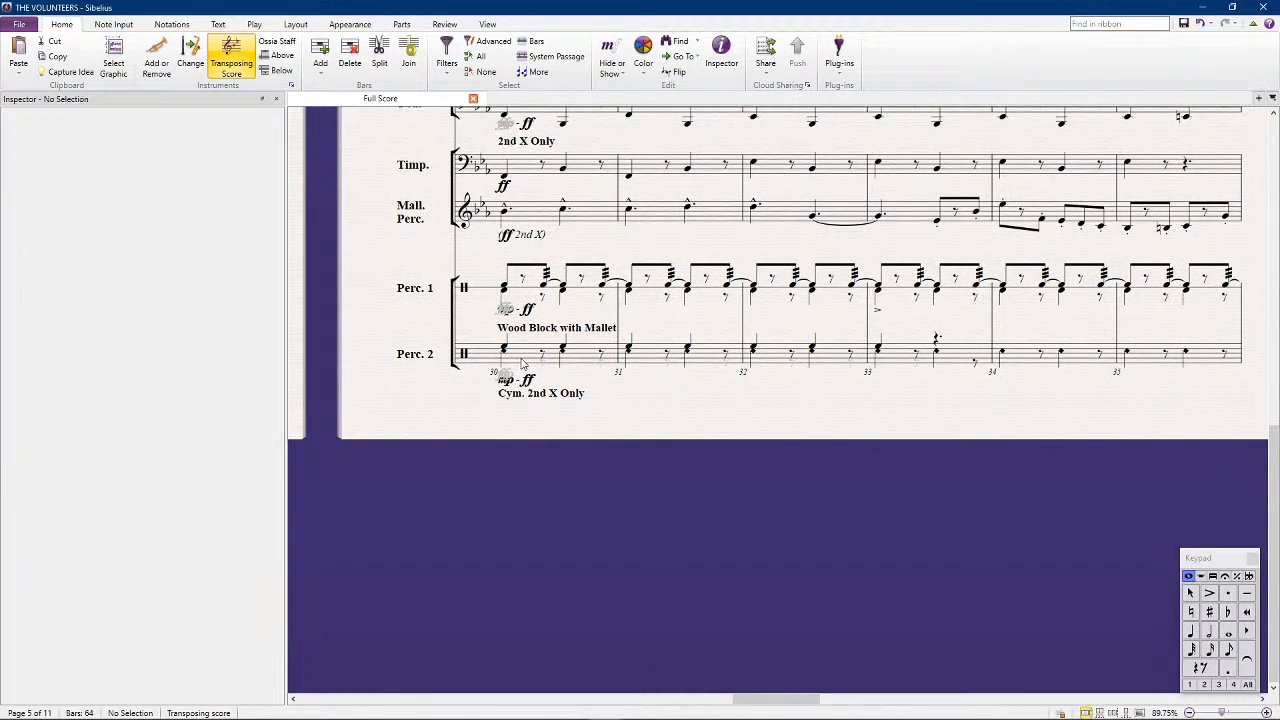
# Change the cymbal text below Percussion 2 at bar 30 to "Cr. Cym. 2nd X Only"
pyautogui.doubleClick(502, 394)
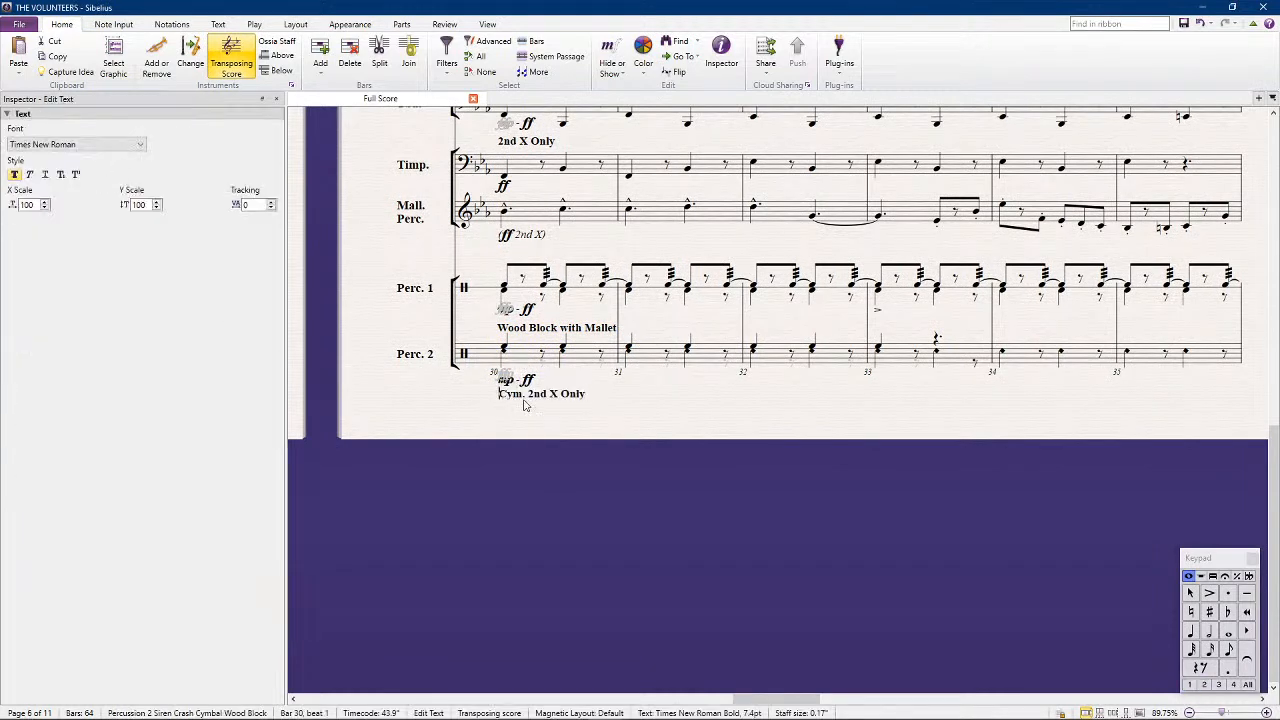
pyautogui.write('Cr.')
pyautogui.click(577, 425)
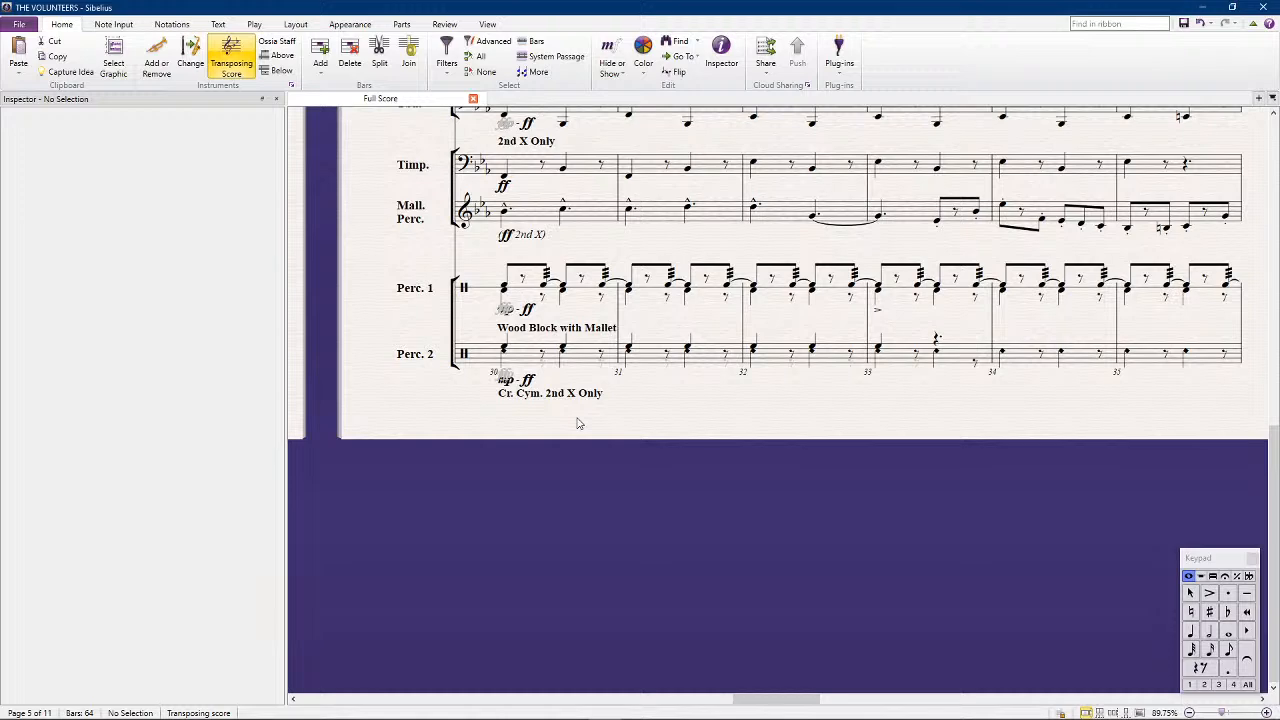
# Play back the score from bar 30 past bar 41 to check the percussion parts
pyautogui.keyDown('ctrl'); pyautogui.scroll(-2, 707, 474); pyautogui.keyUp('ctrl')
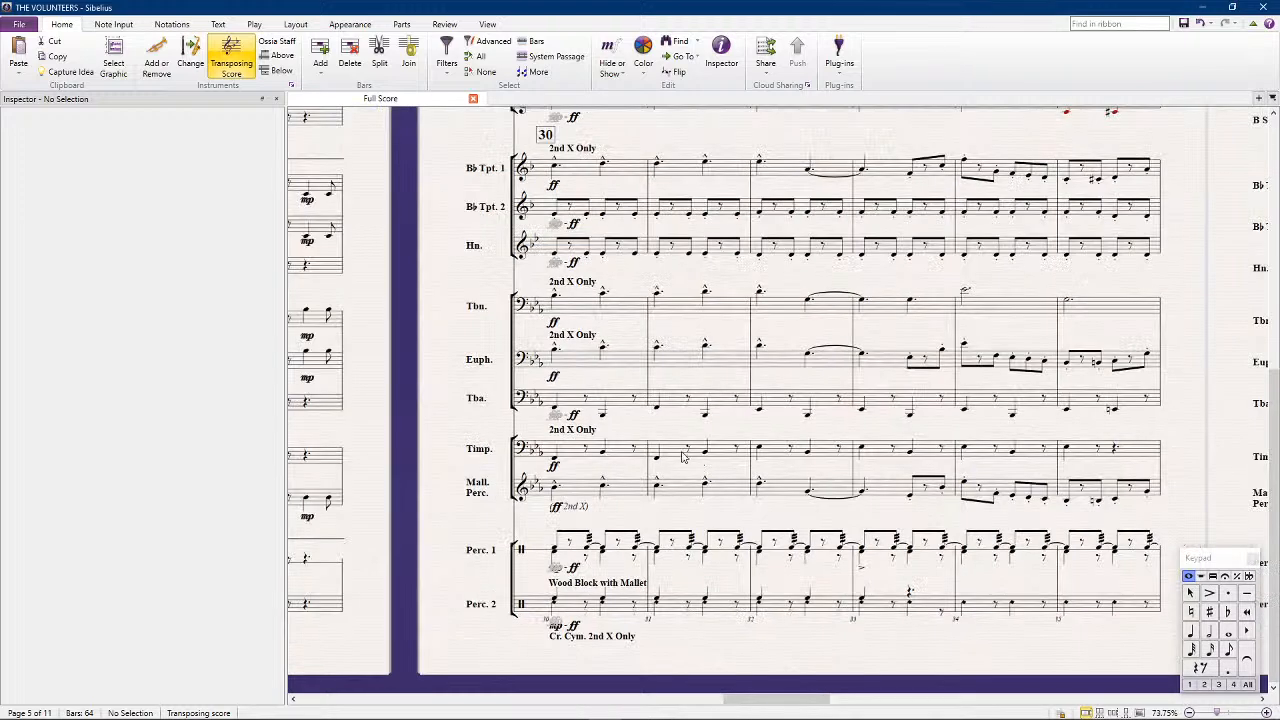
pyautogui.click(568, 598)
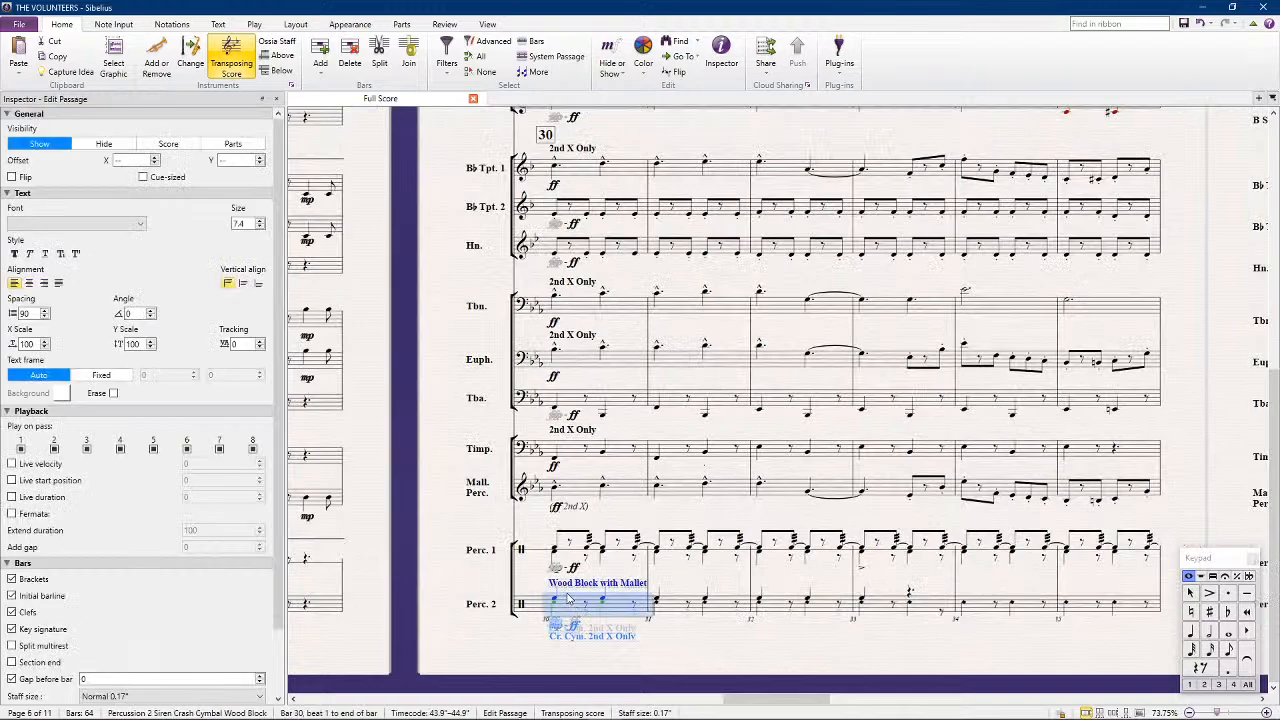
pyautogui.click(845, 672)
pyautogui.keyDown('shift'); pyautogui.hscroll(3, 845, 665); pyautogui.keyUp('shift')
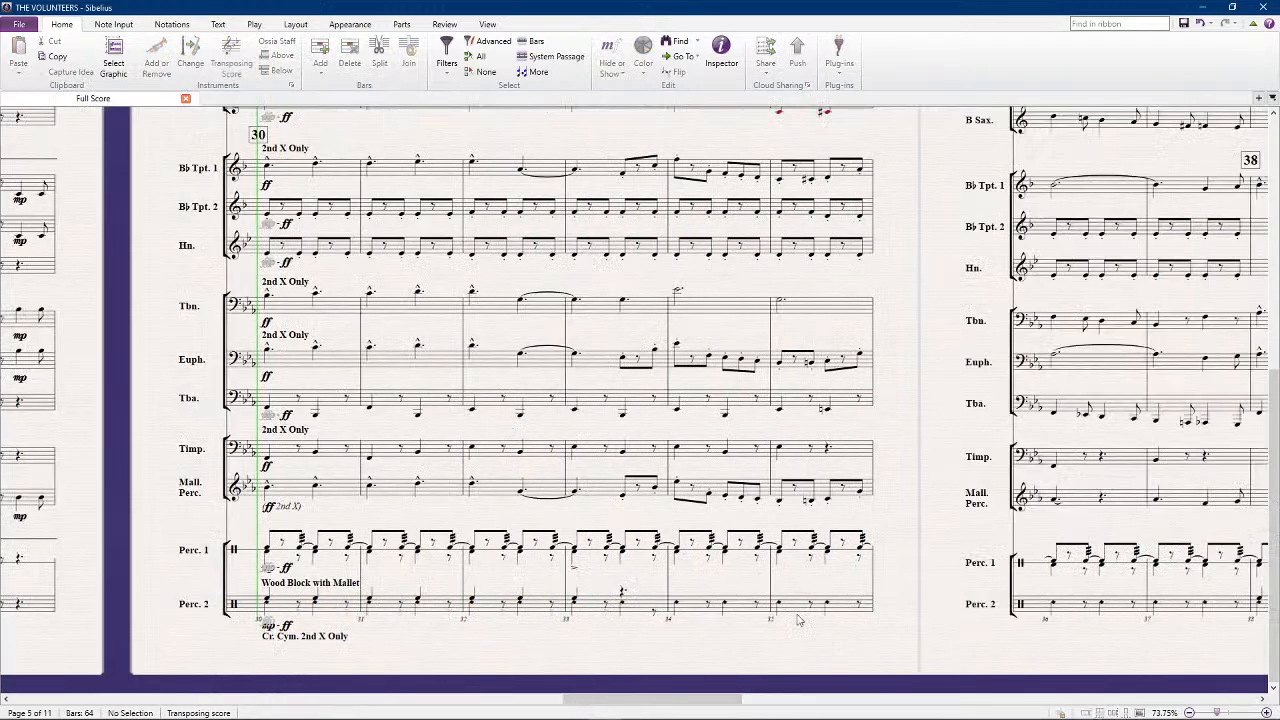
pyautogui.keyDown('ctrl'); pyautogui.scroll(-2, 770, 590); pyautogui.keyUp('ctrl')
pyautogui.press('space')
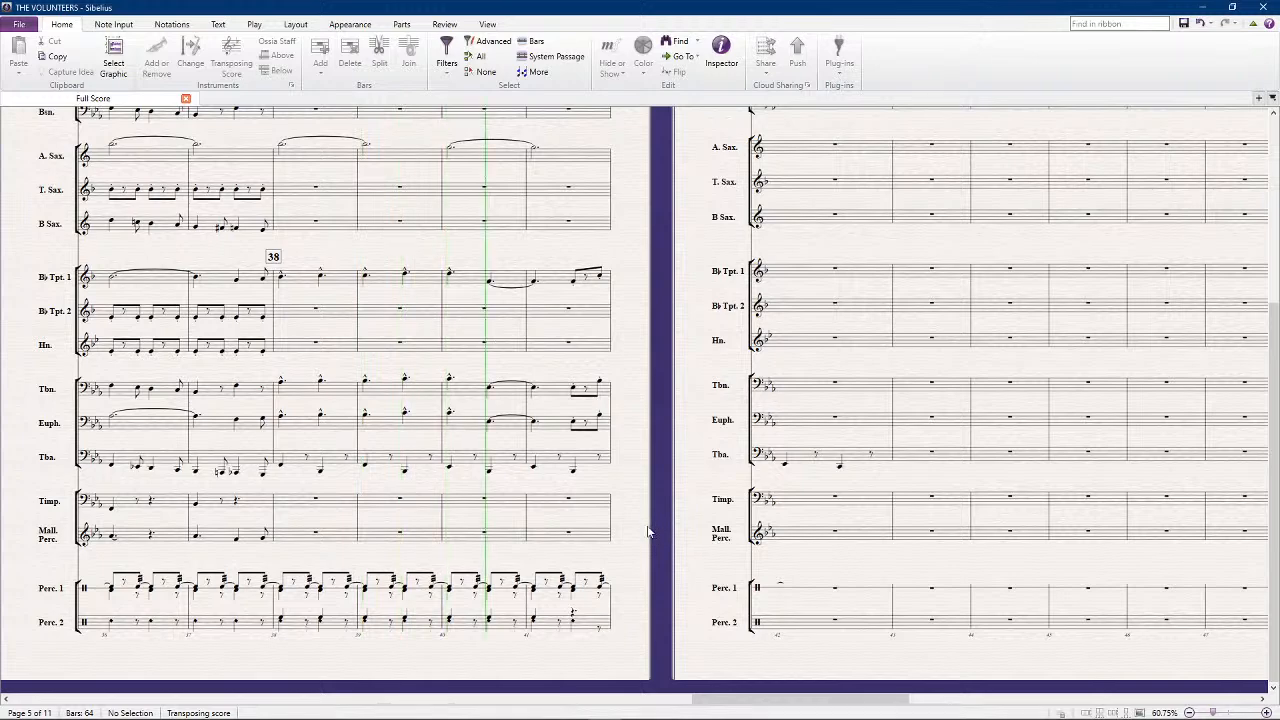
pyautogui.press('space')
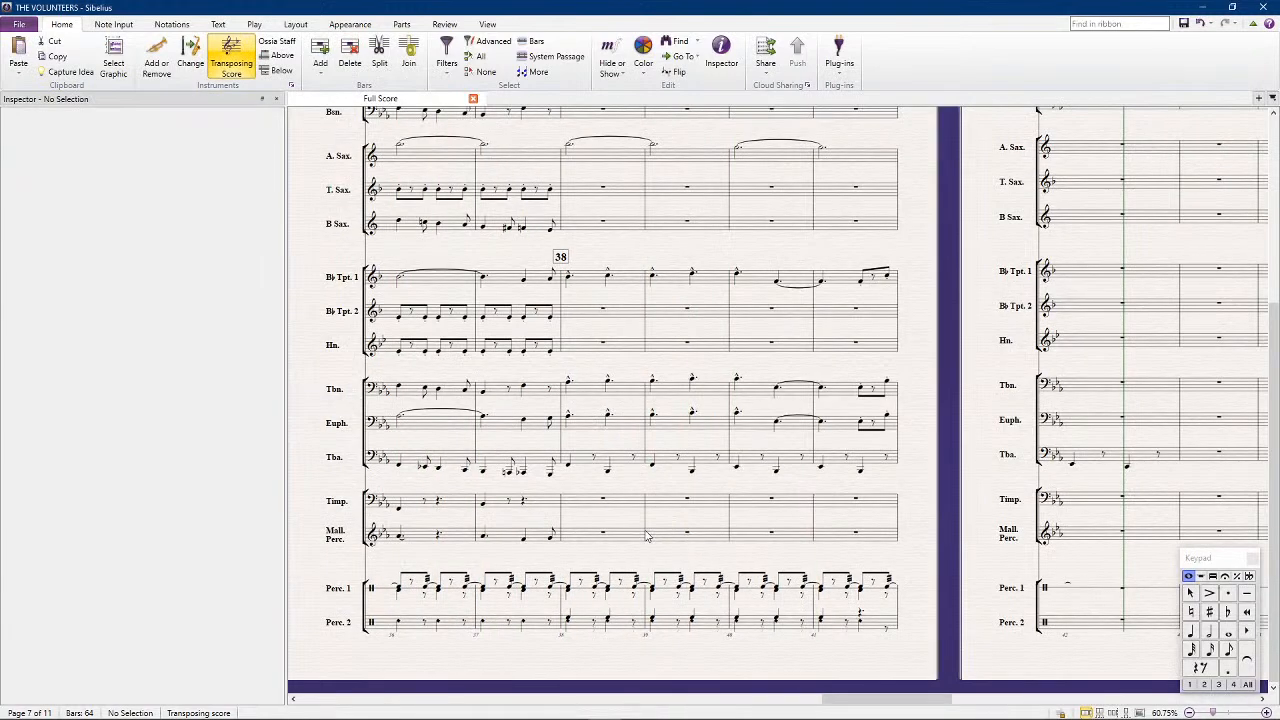
# Turn off first-pass playback for Percussion 2's cymbal note on the second beat of bar 33
pyautogui.hscroll(-10, 645, 531)
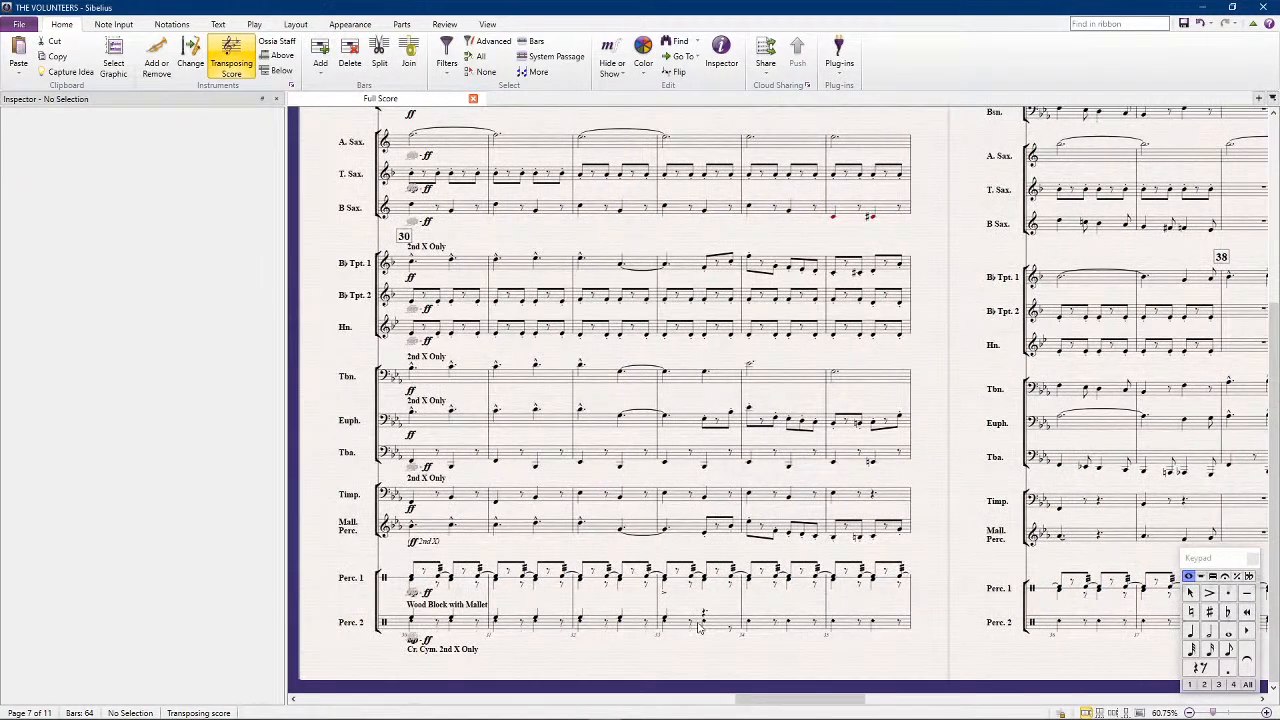
pyautogui.click(705, 616)
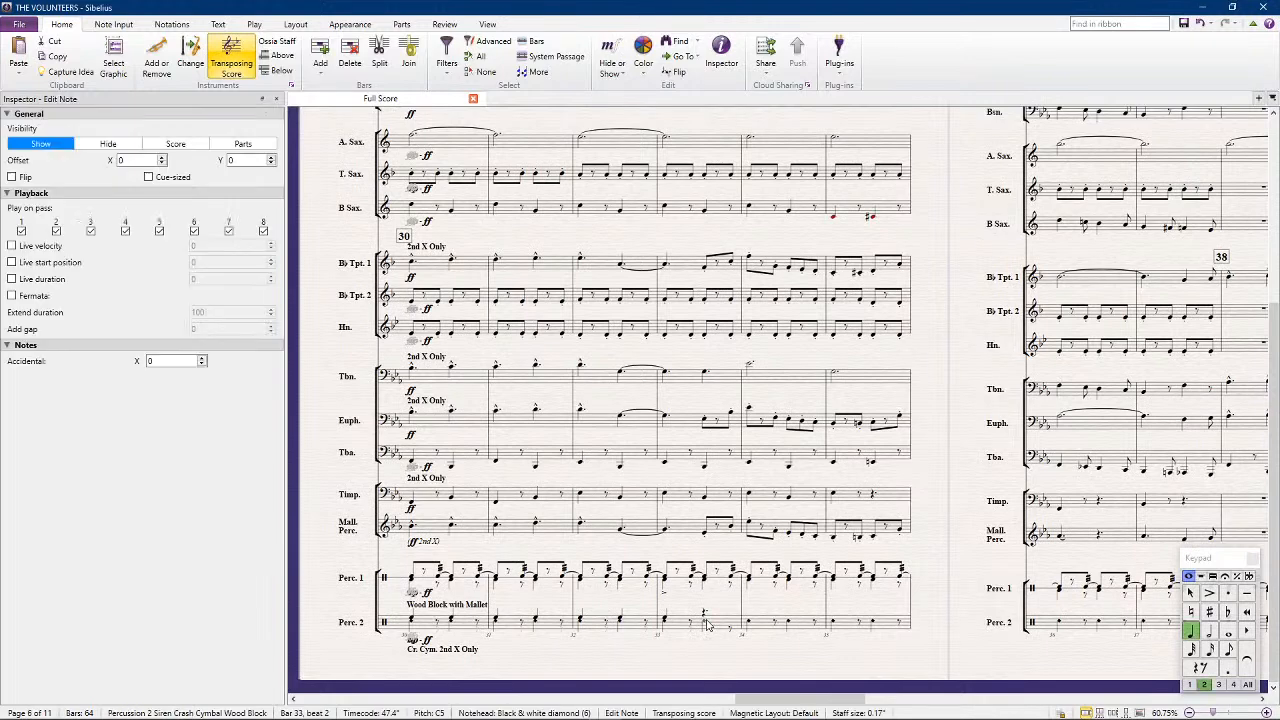
pyautogui.click(21, 230)
# Continue the Horn's bar 37 rhythm through bars 38 to 41, pitching bar 39 at Ab3 and bar 41 at G3
pyautogui.moveTo(935, 230); pyautogui.dragTo(404, 277)
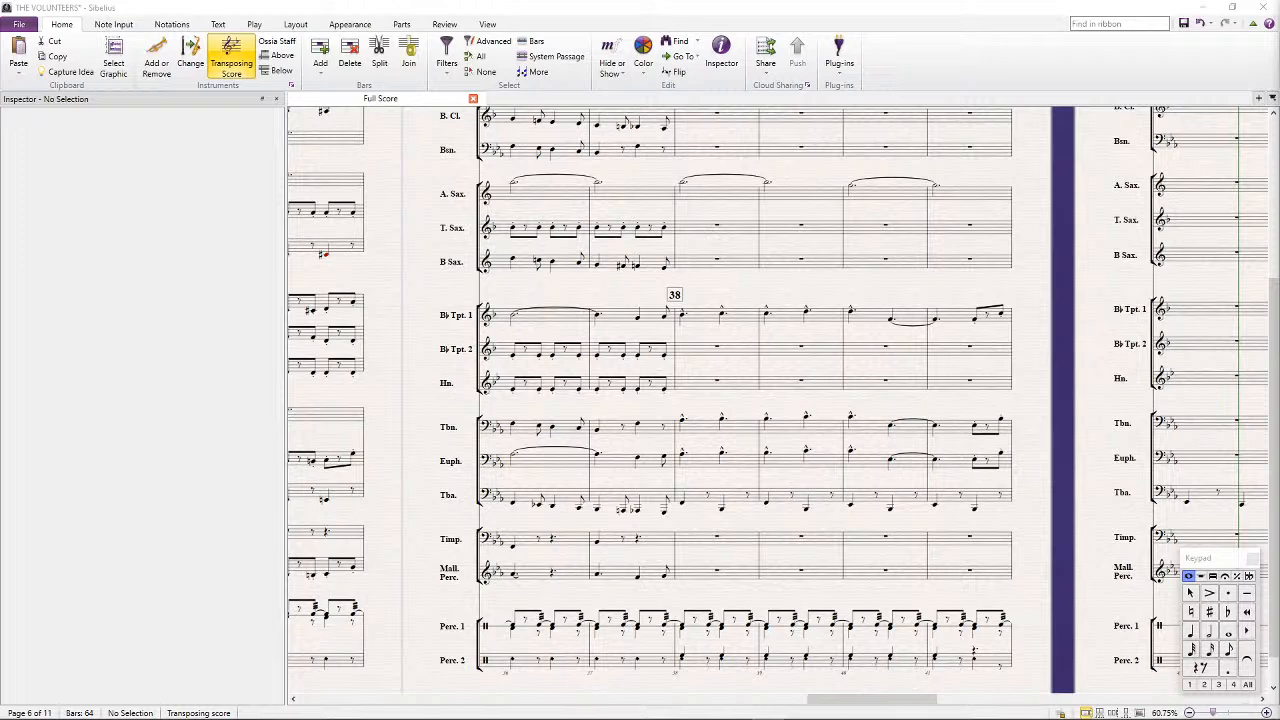
pyautogui.click(630, 392)
pyautogui.press('r')
pyautogui.press('r')
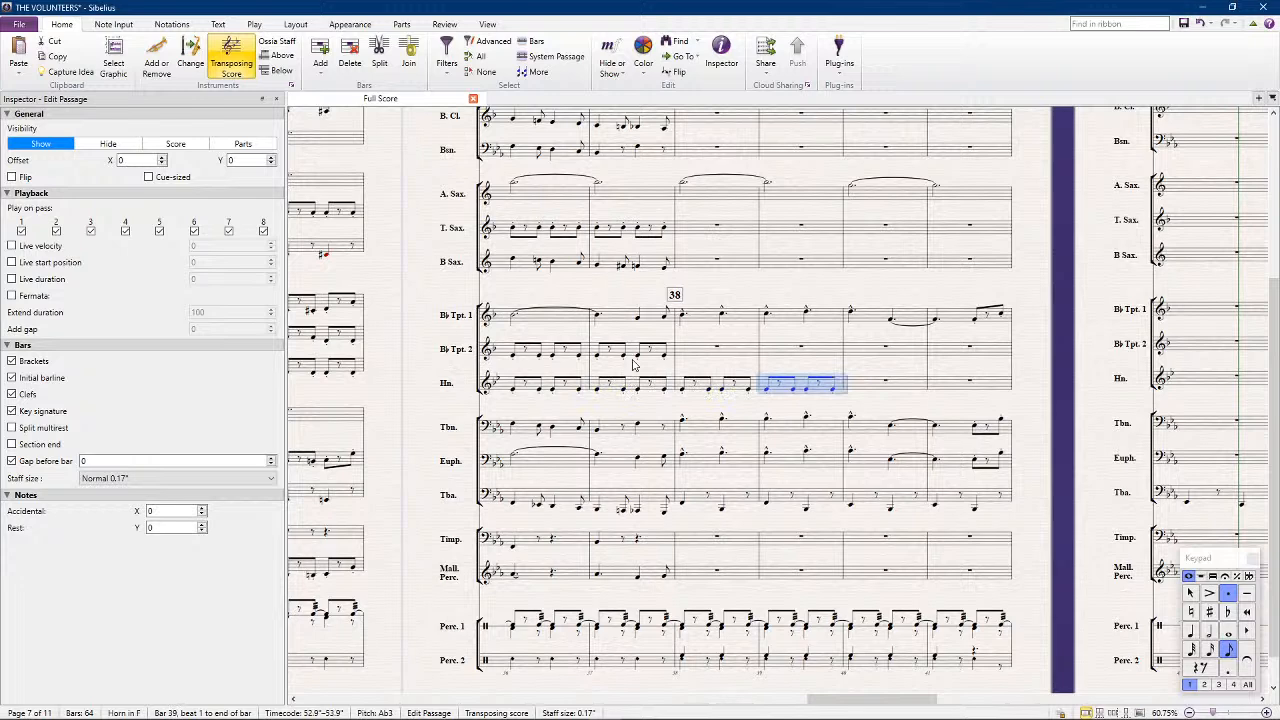
pyautogui.press('r')
pyautogui.press('r')
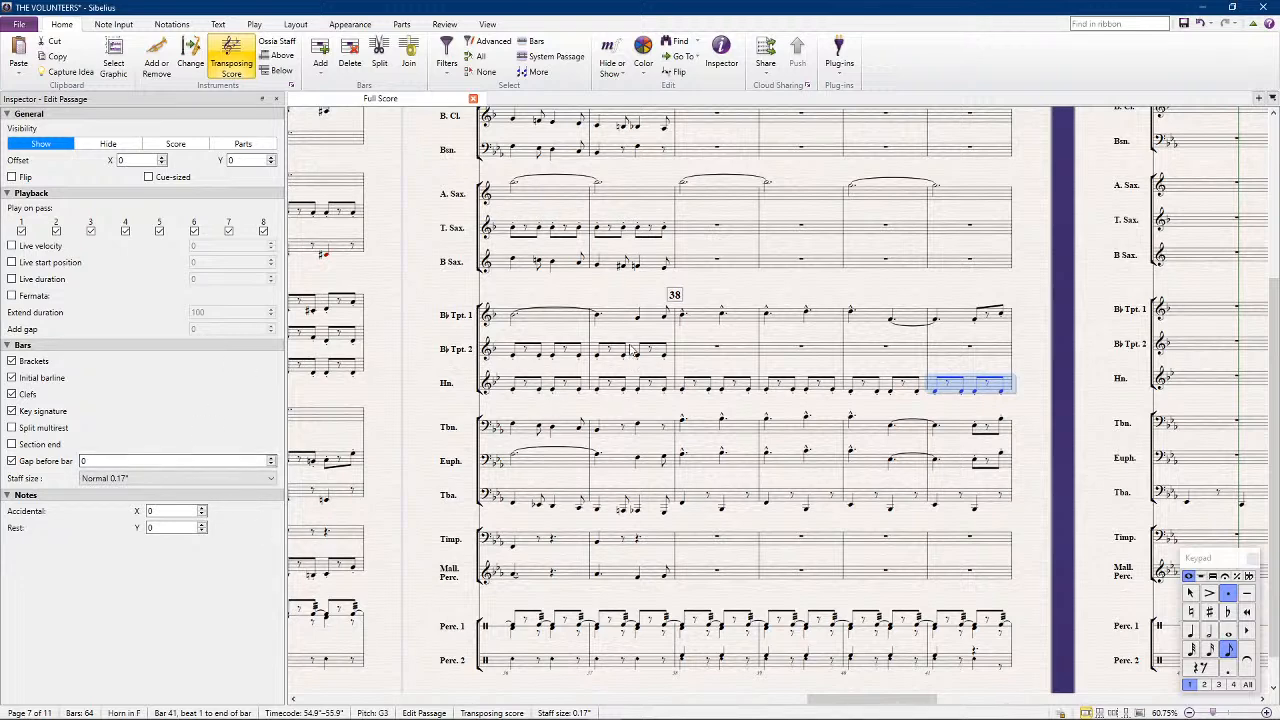
# Copy the Horn's bar 38 into Bb Trumpet 2 at bar 38 and raise the pasted notes to D4
pyautogui.click(718, 393)
pyautogui.press('Escape')
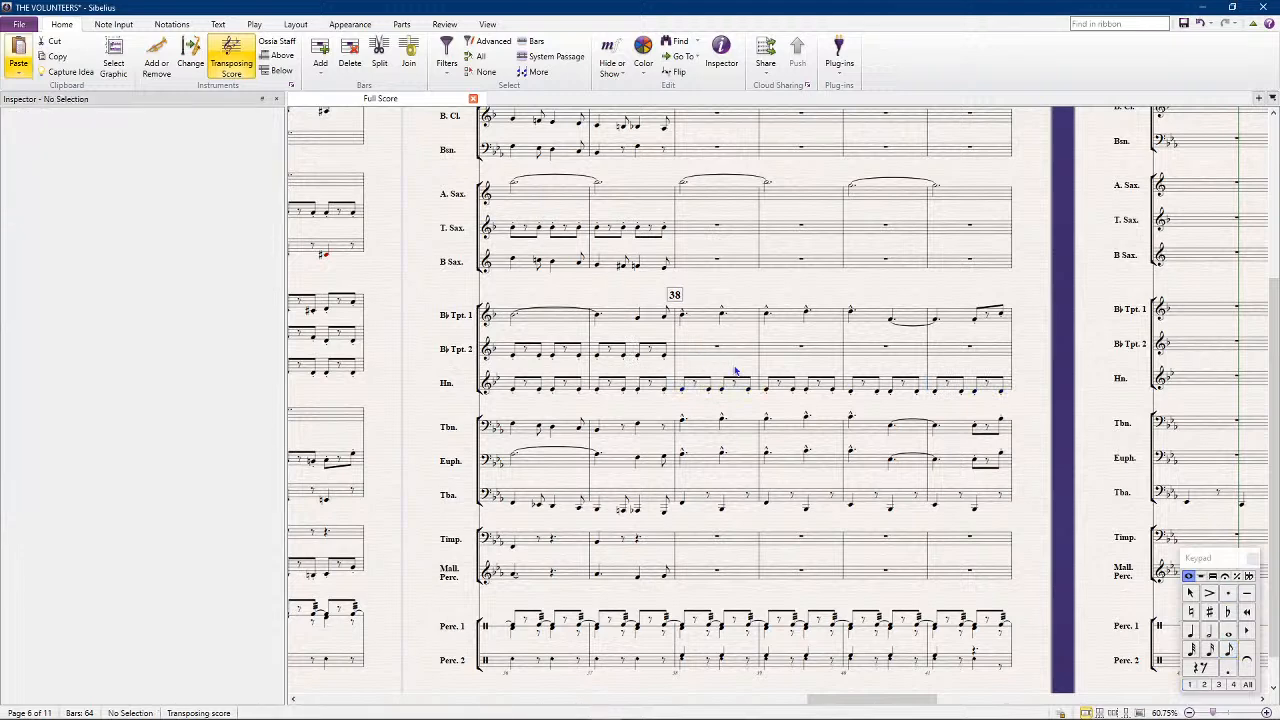
pyautogui.click(696, 358)
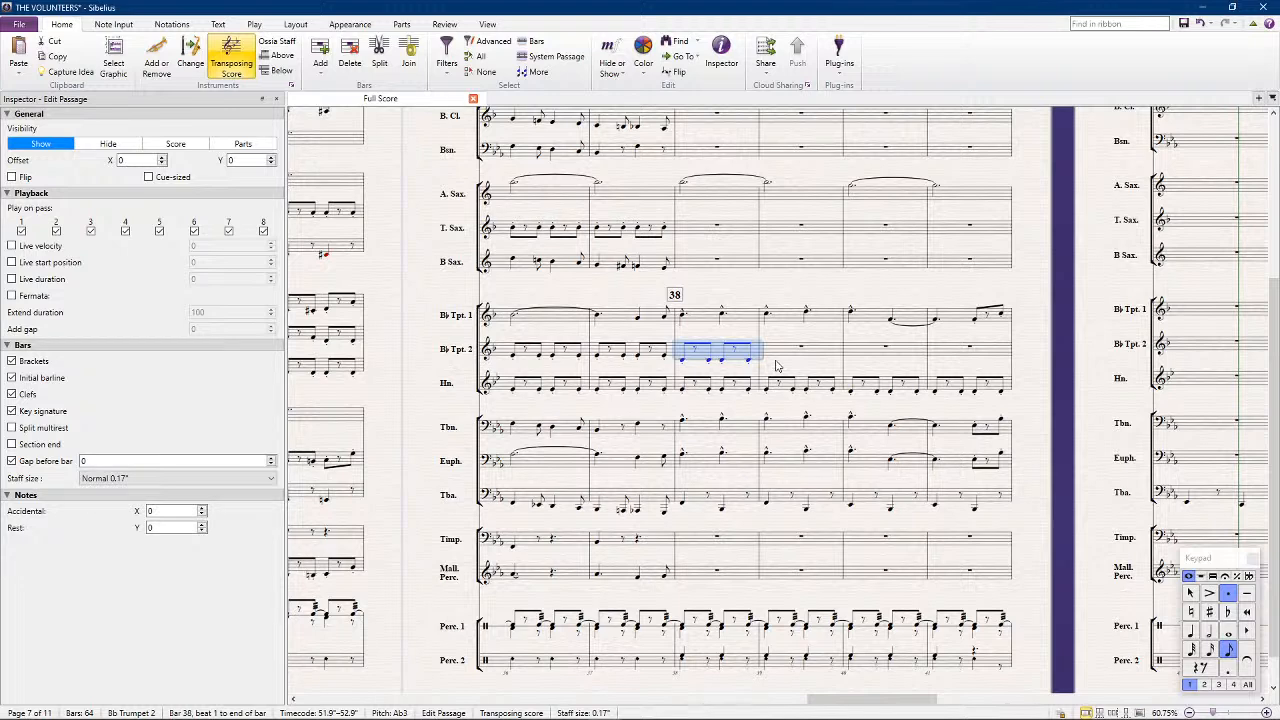
pyautogui.press('Up')
pyautogui.press('Up')
pyautogui.press('Up')
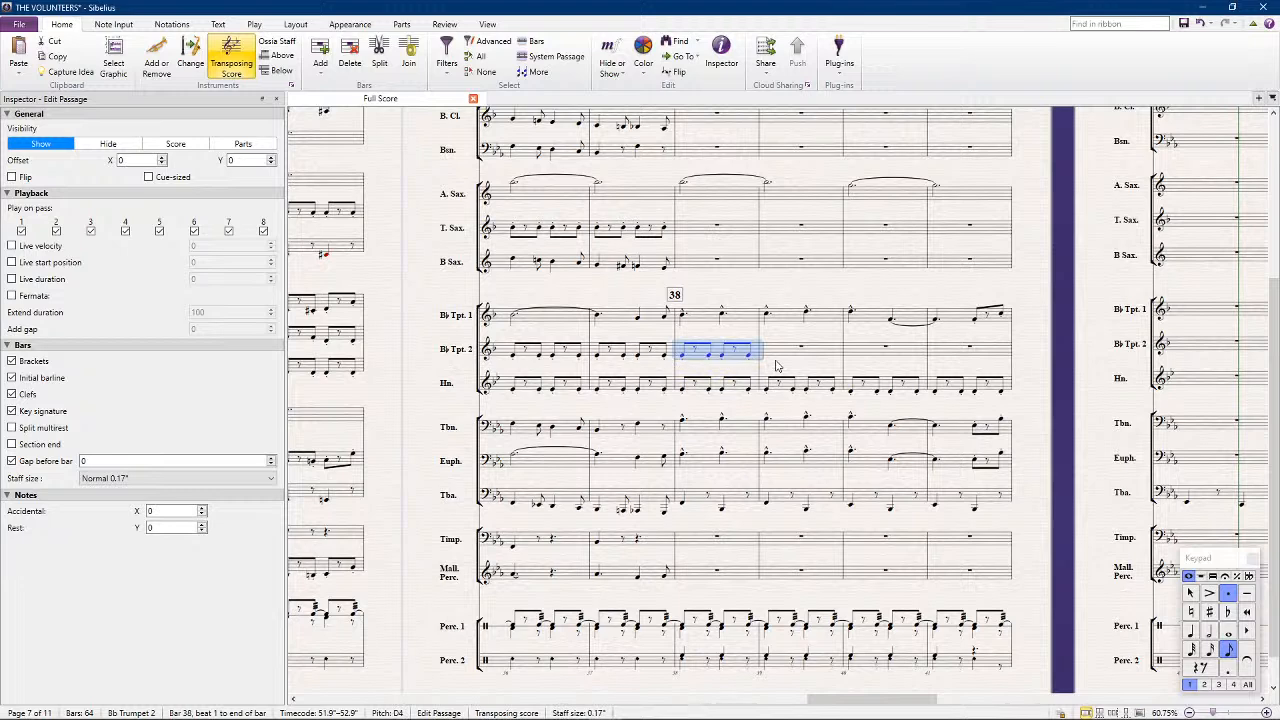
# Repeat Bb Trumpet 2's bar 38 rhythm through bars 39 to 41, raising bar 40 to Eb4
pyautogui.click(777, 366)
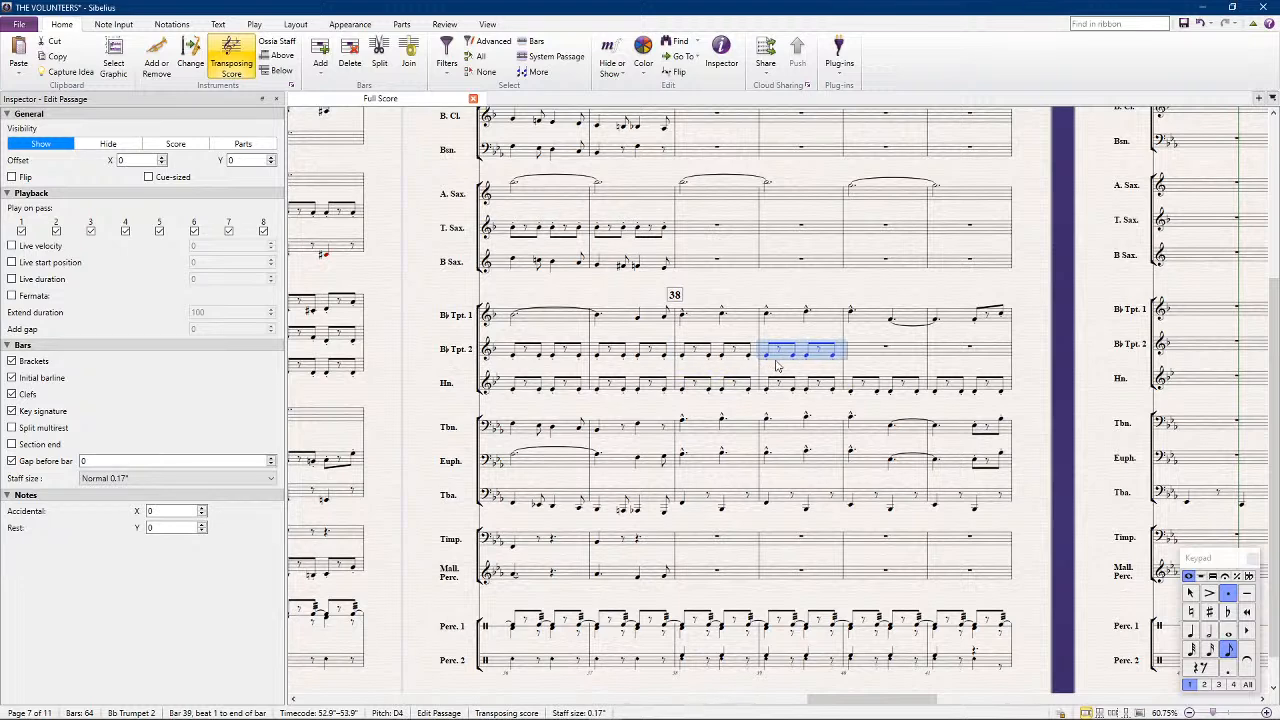
pyautogui.press('Right')
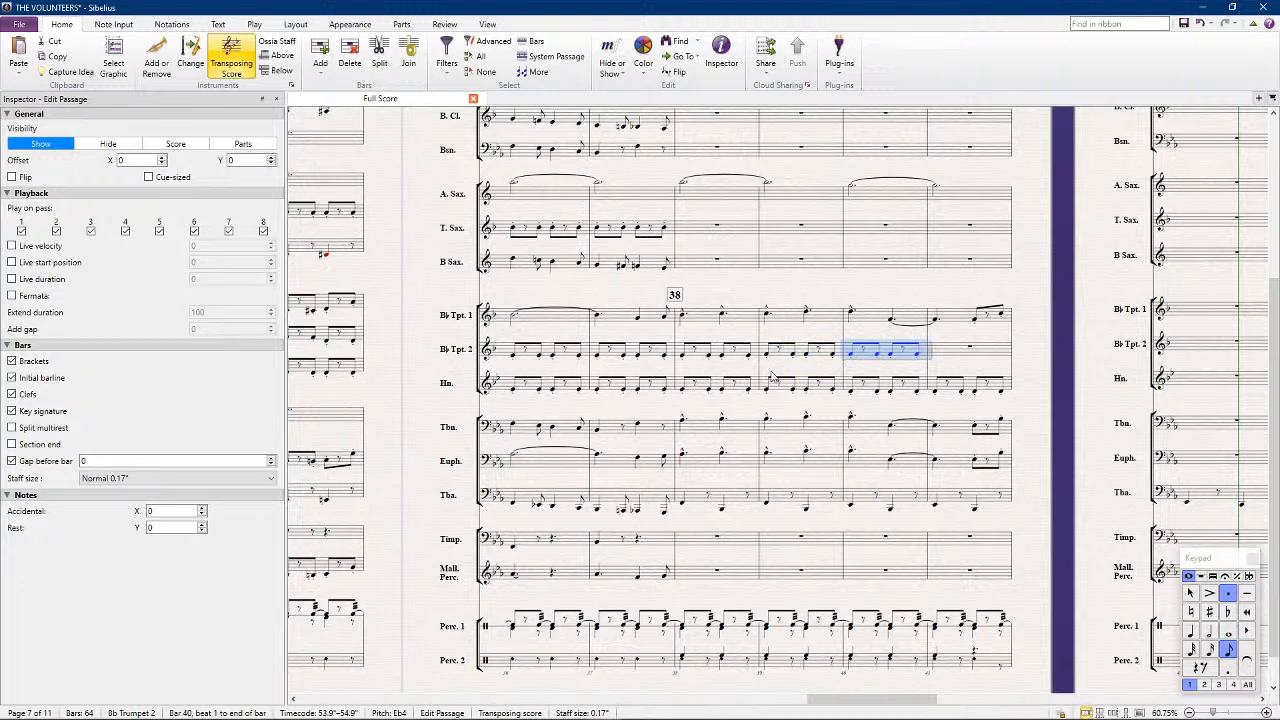
pyautogui.press('Left')
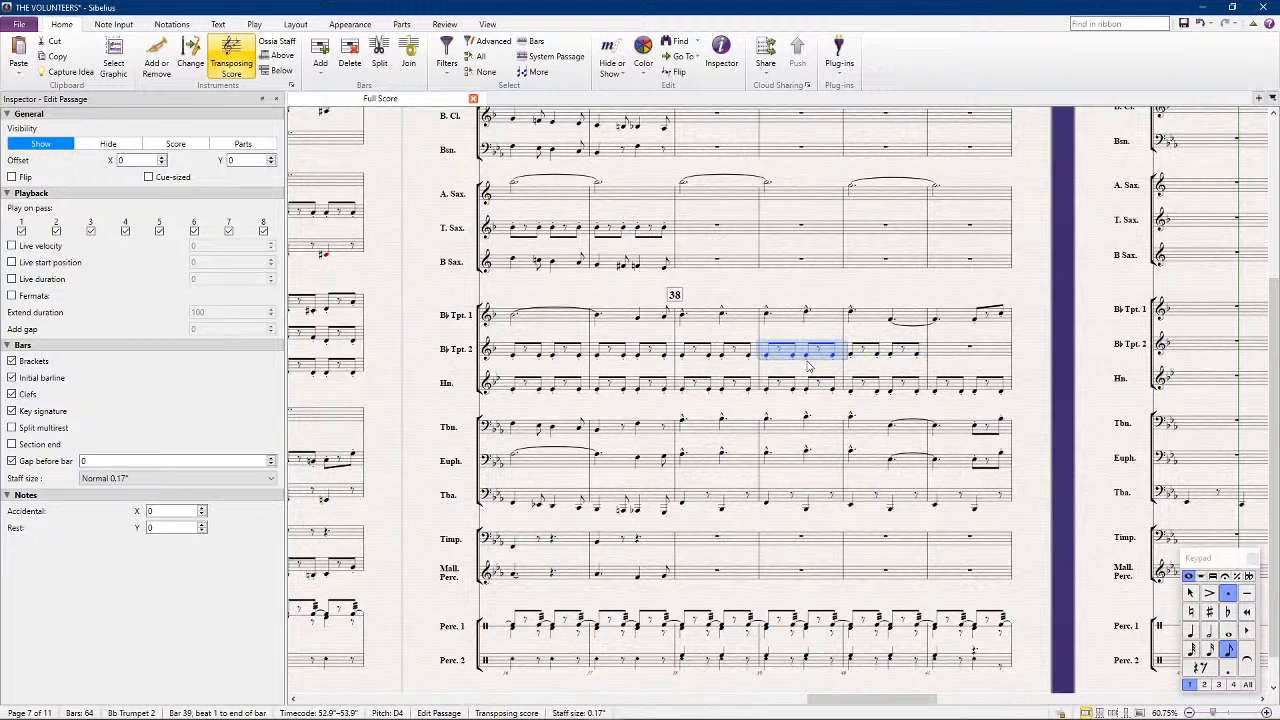
pyautogui.click(875, 352)
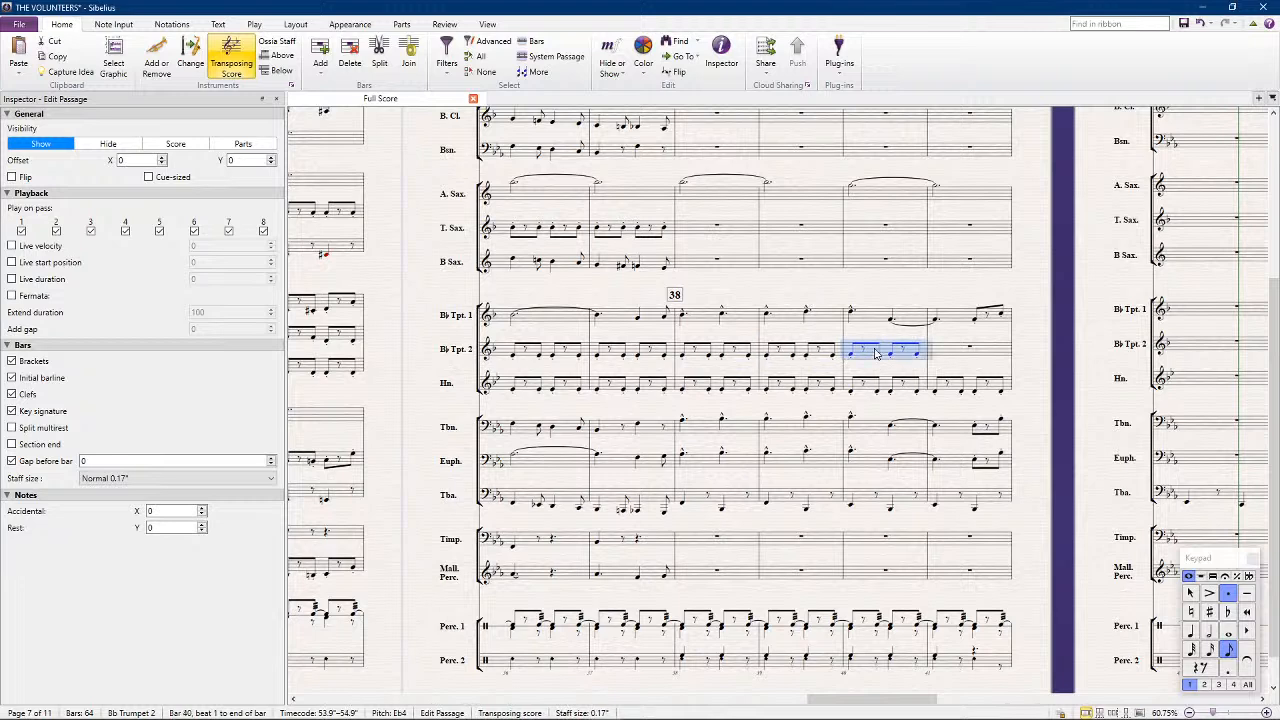
pyautogui.press('Right')
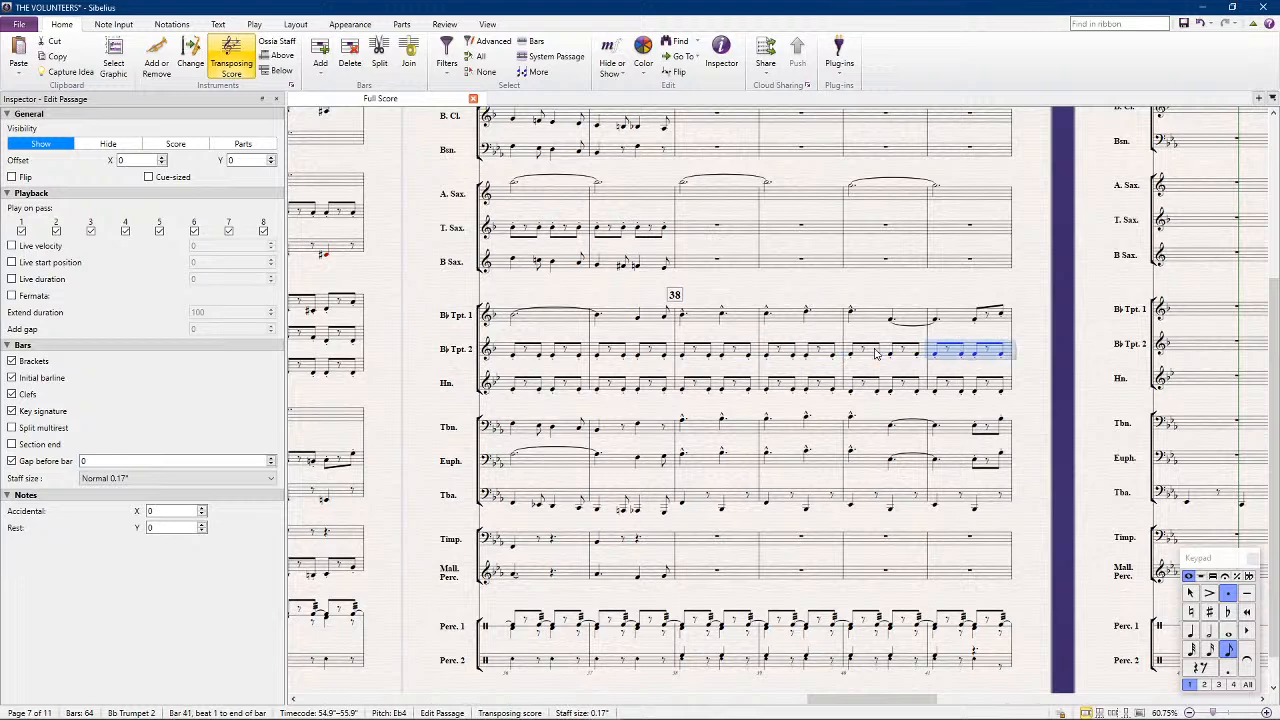
# Play back the Trumpet 1, Trumpet 2 and Horn parts from bar 38 to check their harmony
pyautogui.click(701, 323)
pyautogui.keyDown('shift'); pyautogui.click(950, 393); pyautogui.keyUp('shift')
pyautogui.press('p')
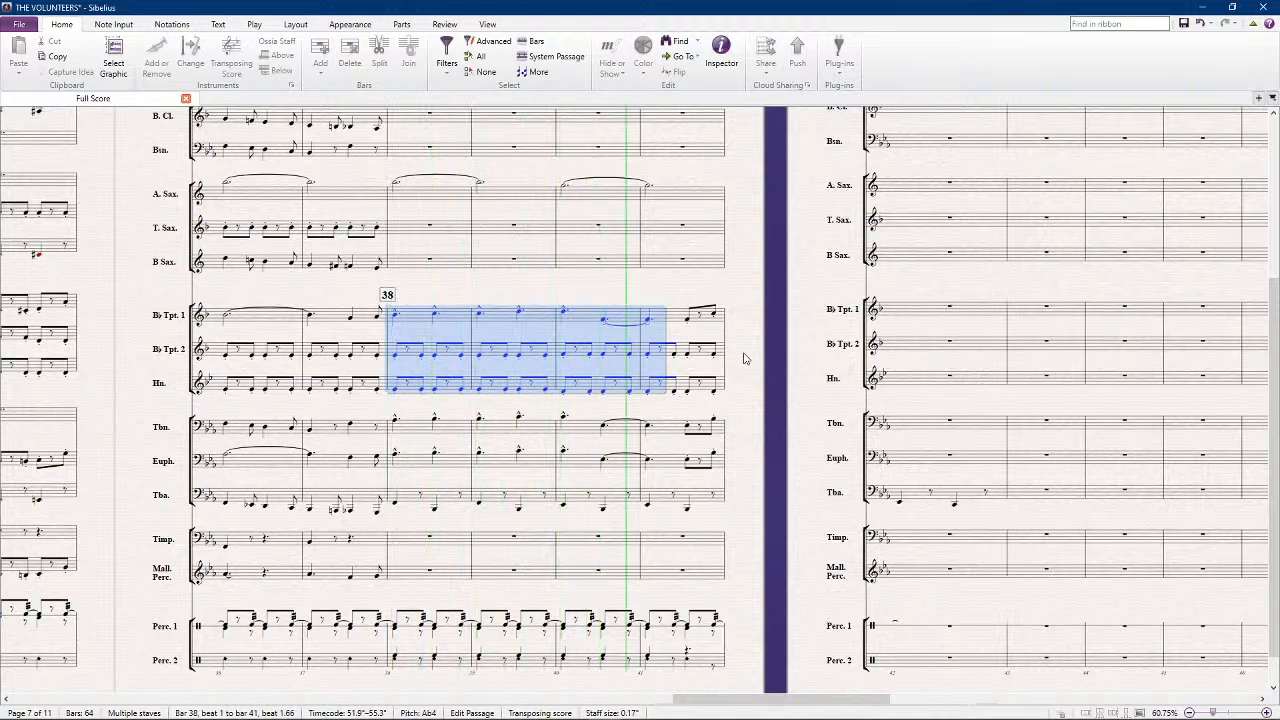
pyautogui.press('Escape')
pyautogui.press('Escape')
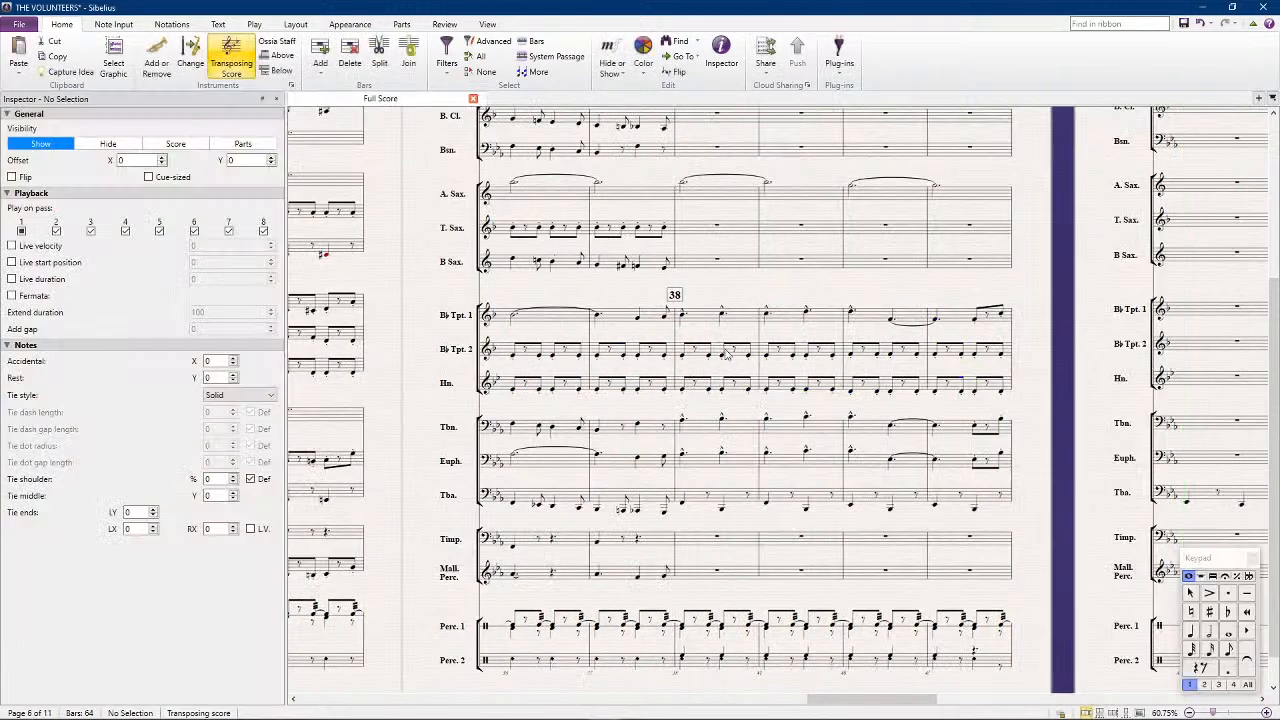
pyautogui.click(725, 356)
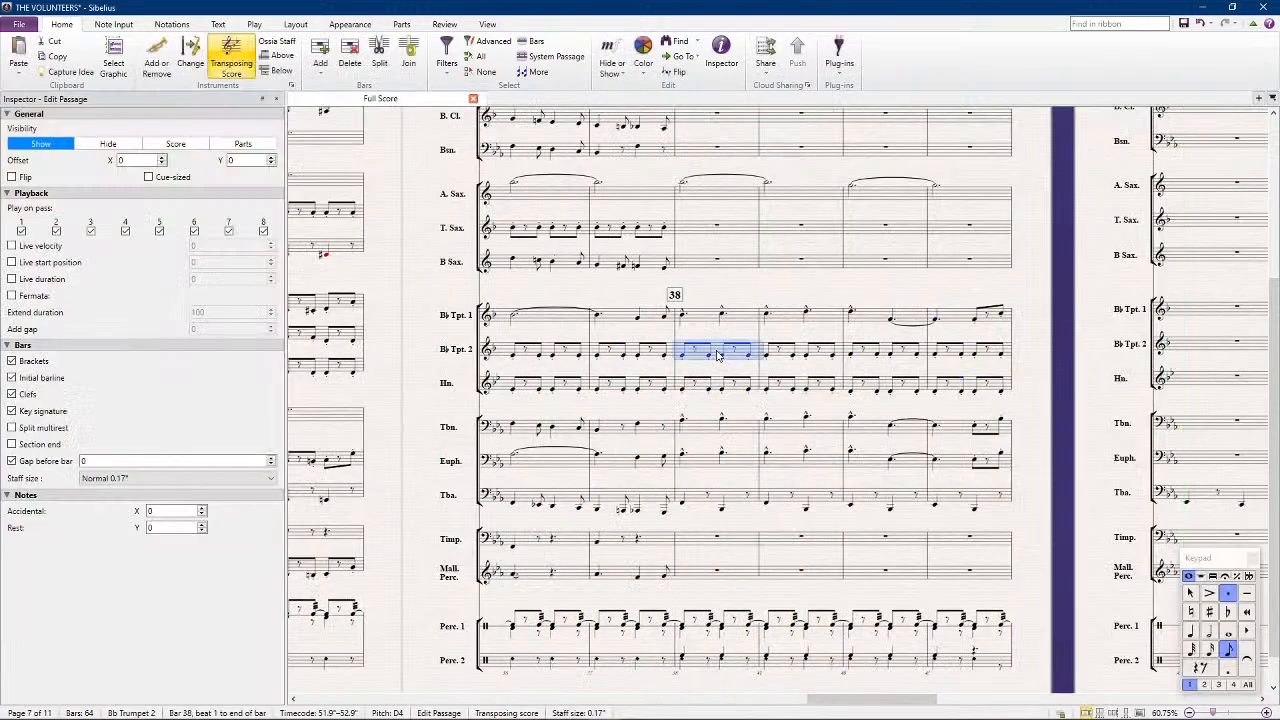
pyautogui.keyDown('shift'); pyautogui.click(975, 388); pyautogui.keyUp('shift')
pyautogui.click(22, 231)
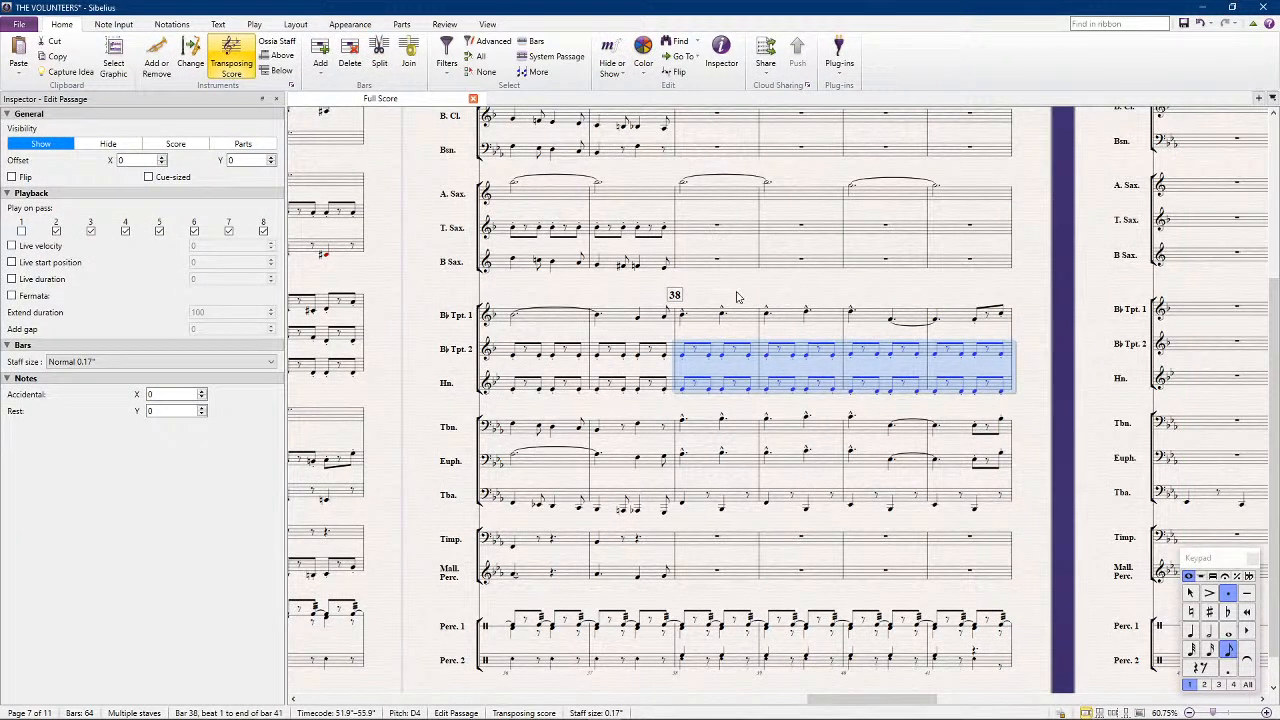
pyautogui.hscroll(-5, 608, 450)
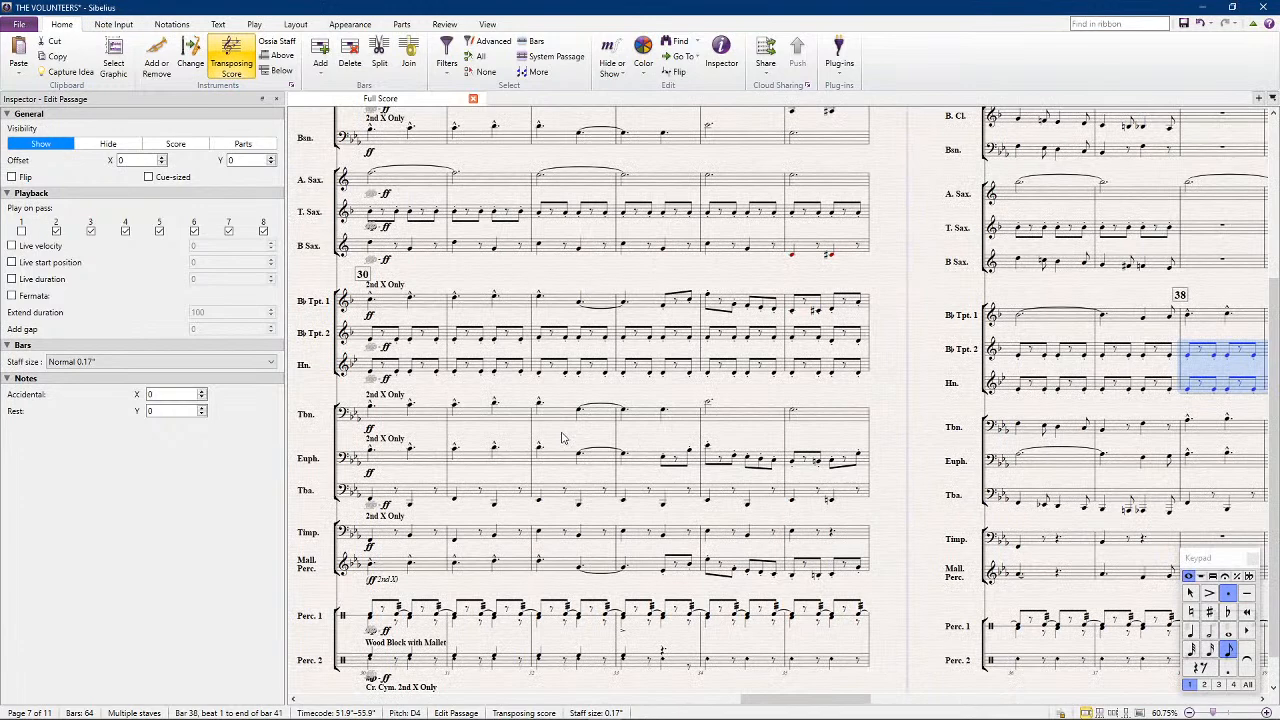
pyautogui.hscroll(5, 630, 366)
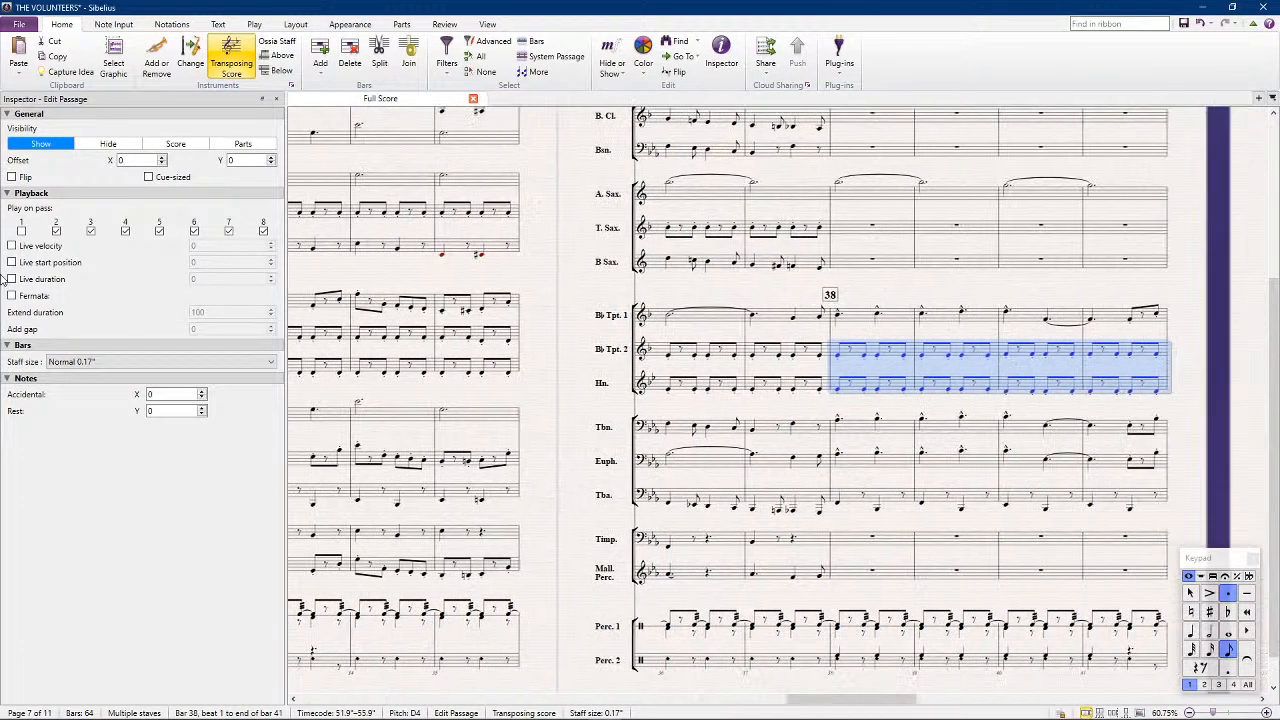
pyautogui.click(21, 231)
# Play back the full score through bar 38 to check the new accompaniment
pyautogui.click(577, 342)
pyautogui.scroll(-1, 577, 342)
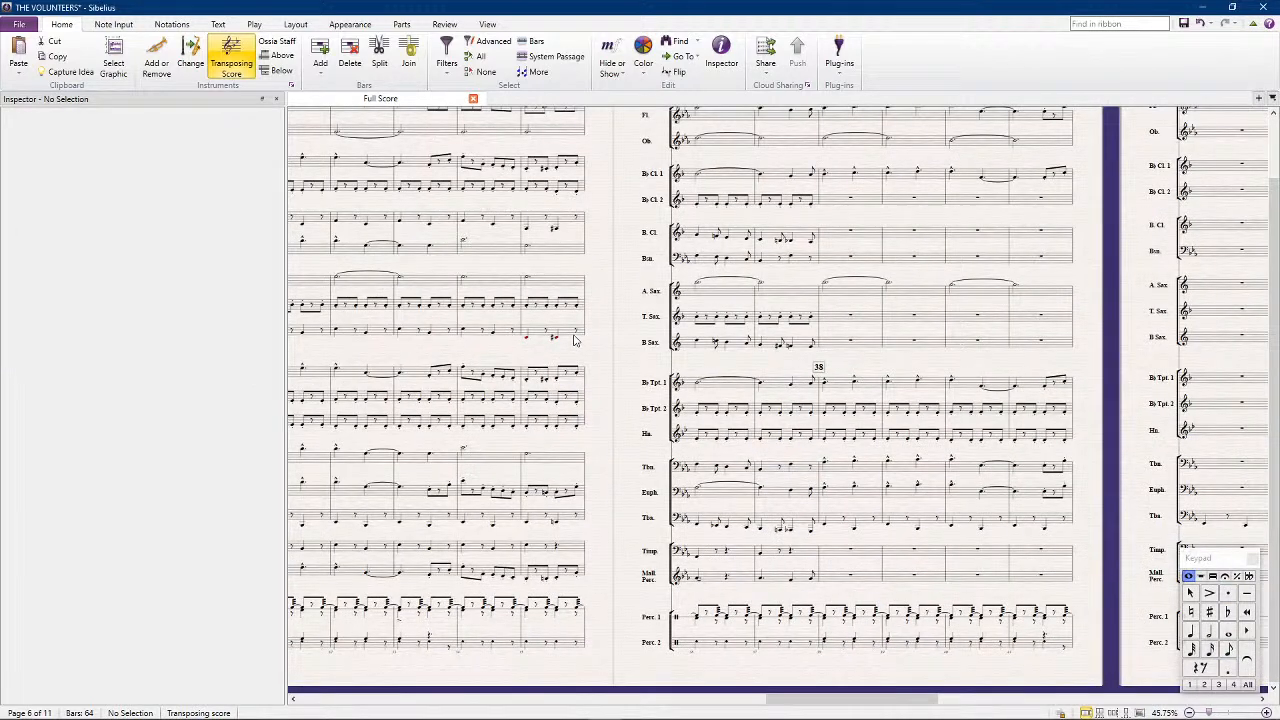
pyautogui.press('space')
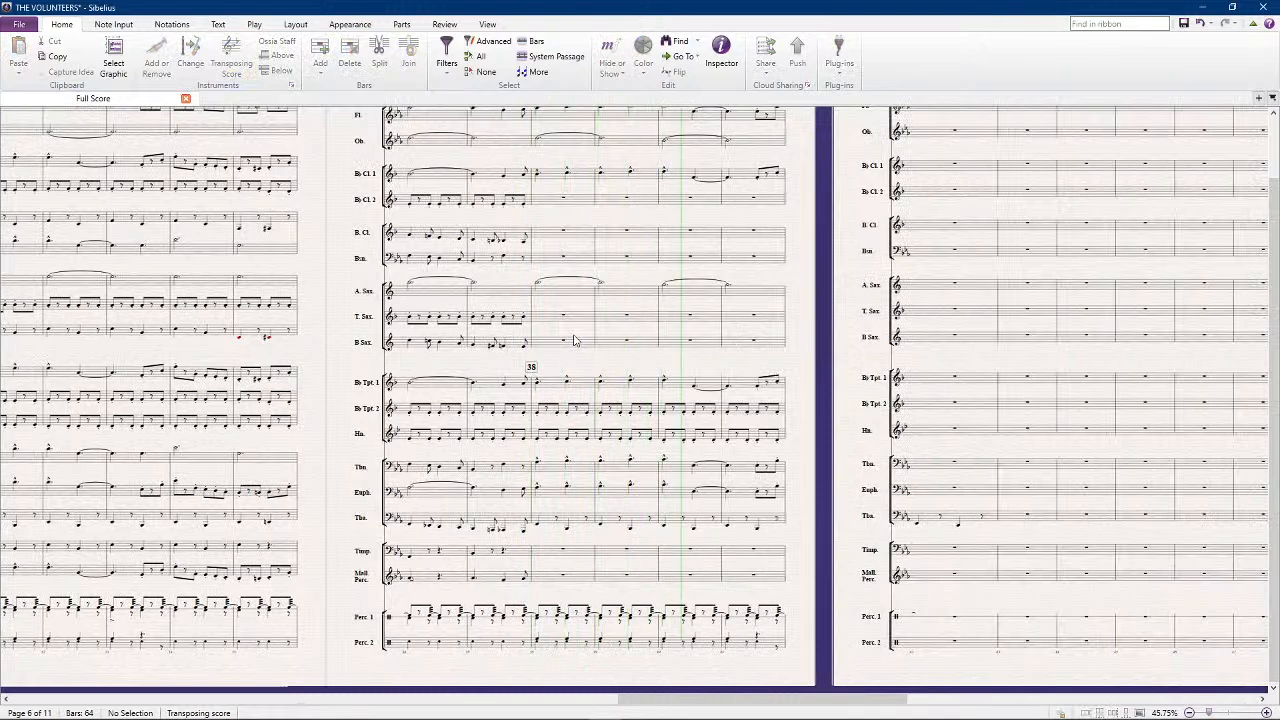
pyautogui.press('space')
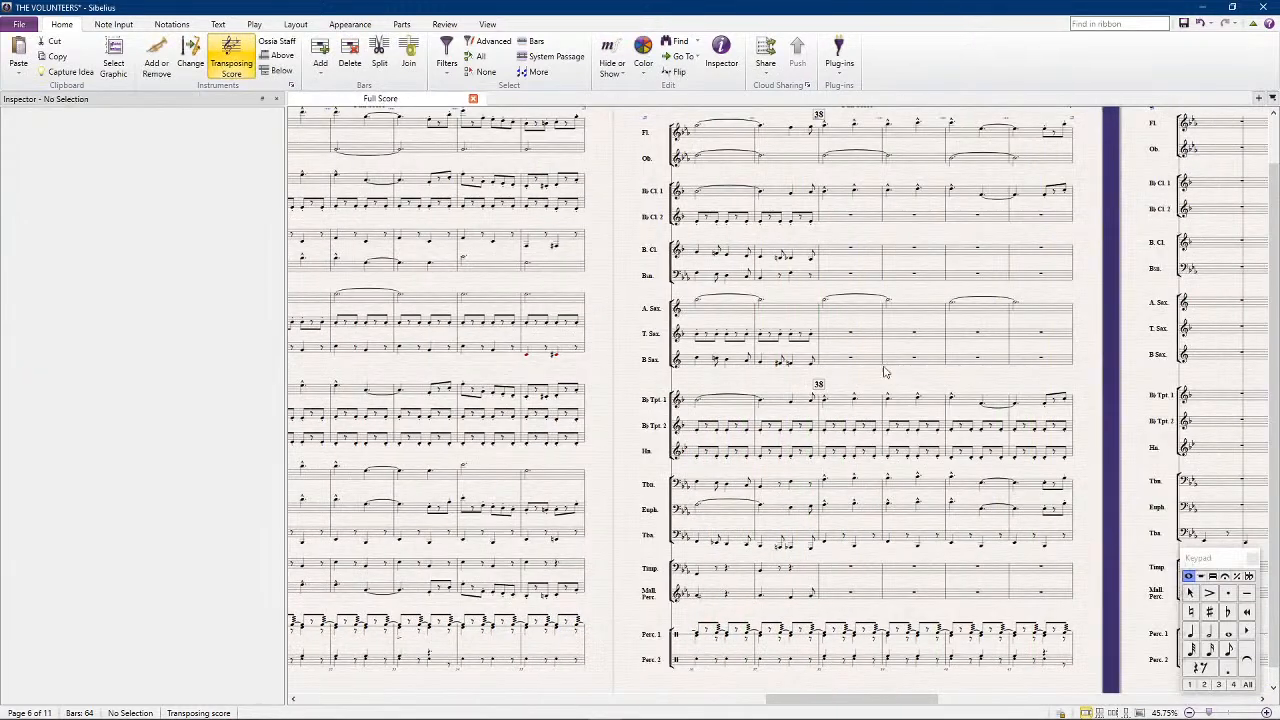
# Turn off first-pass playback for Percussion 2's cymbal note on the second beat of bar 41
pyautogui.click(1047, 660)
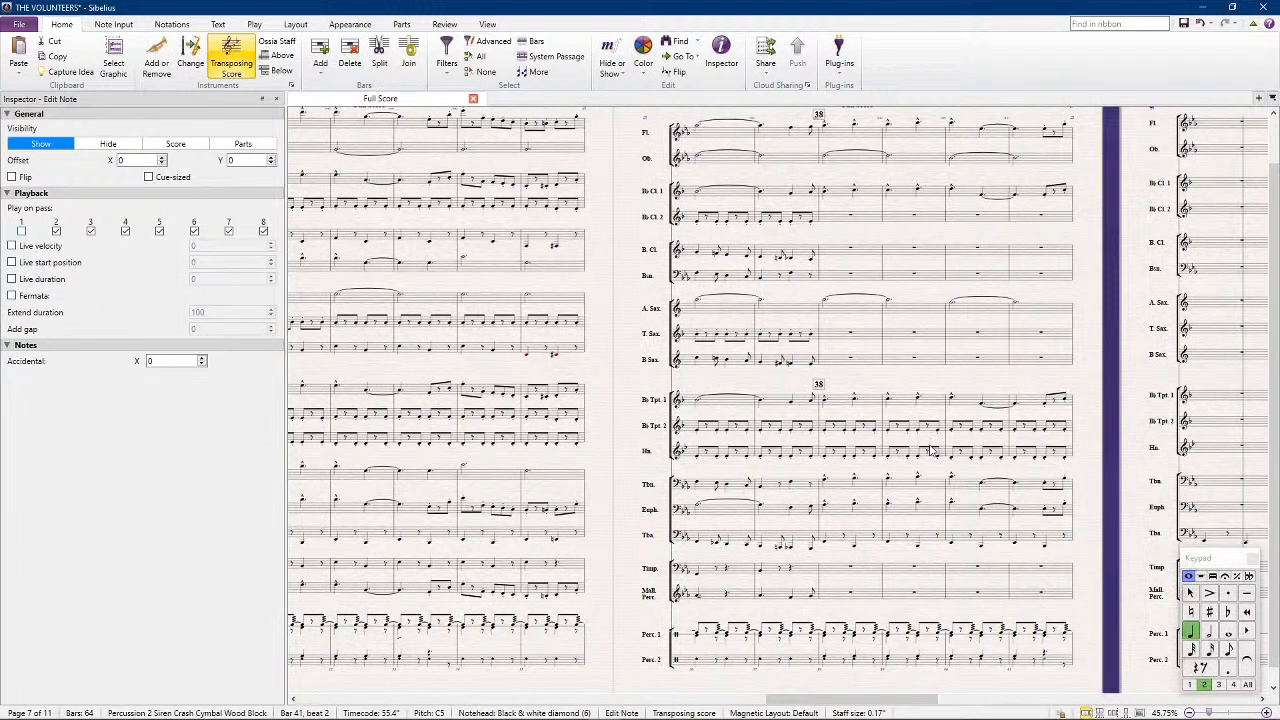
# Copy the Horn's bars 38 to 41 into the Tenor Sax at bar 38
pyautogui.click(843, 461)
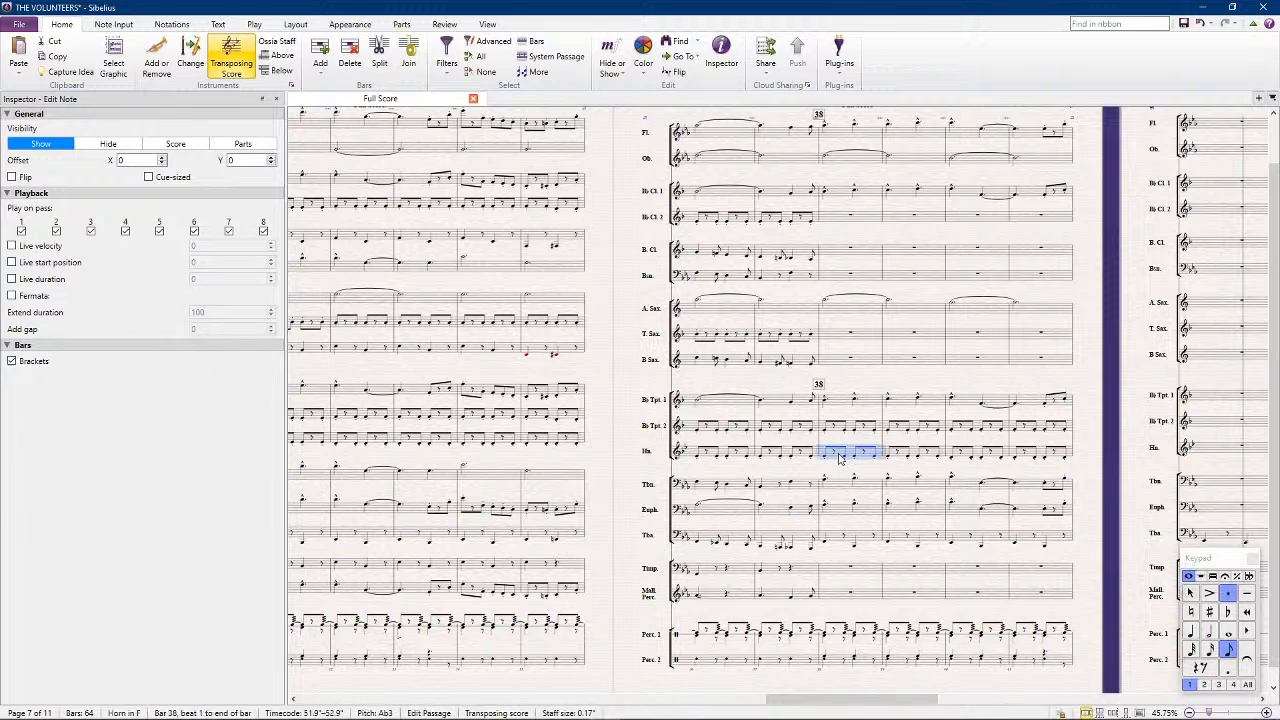
pyautogui.click(840, 458)
pyautogui.keyDown('shift'); pyautogui.click(1045, 460); pyautogui.keyUp('shift')
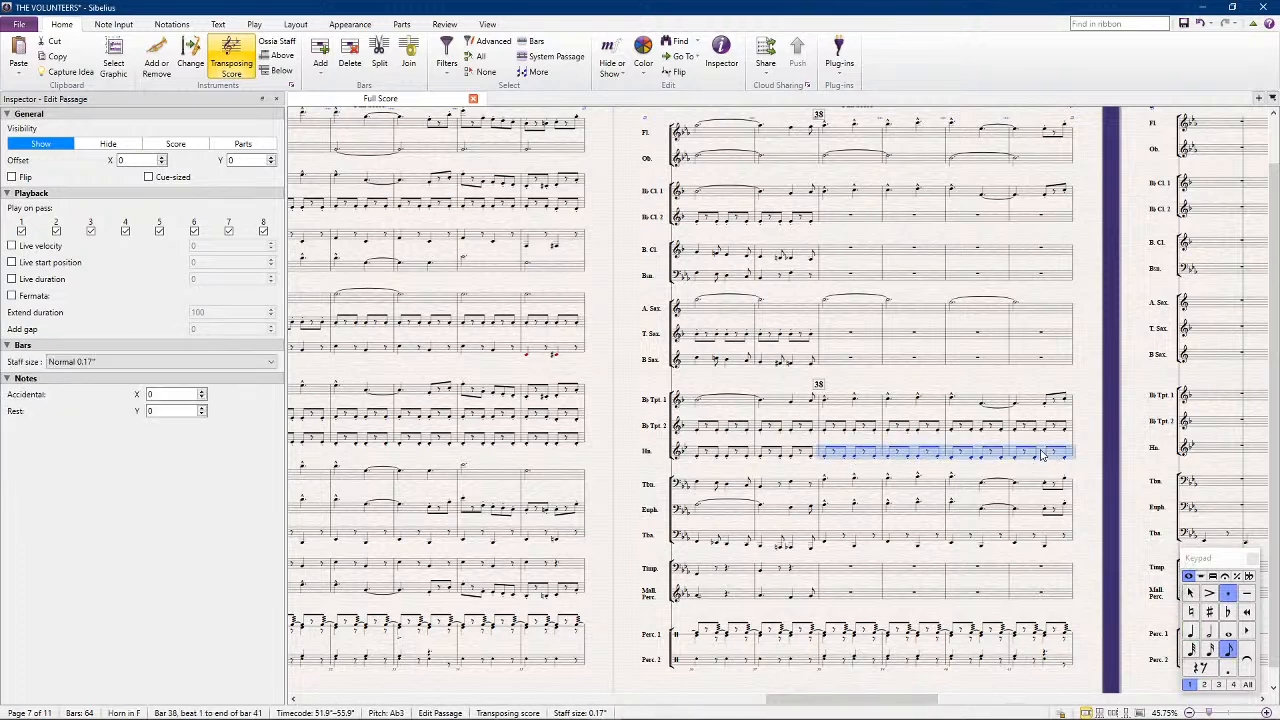
pyautogui.keyDown('alt'); pyautogui.click(837, 338); pyautogui.keyUp('alt')
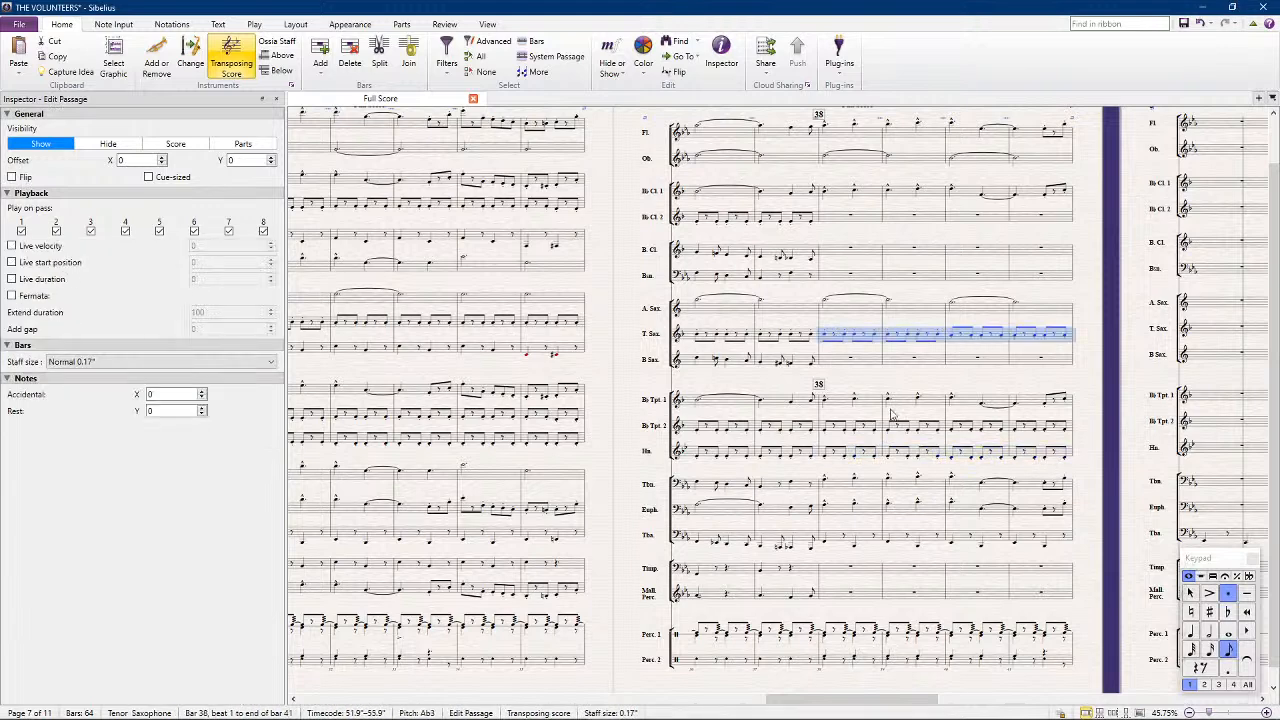
# Copy the Tuba's bars 38 to 41 into the Baritone Sax and Bass Clarinet, starting both parts on F3
pyautogui.click(850, 540)
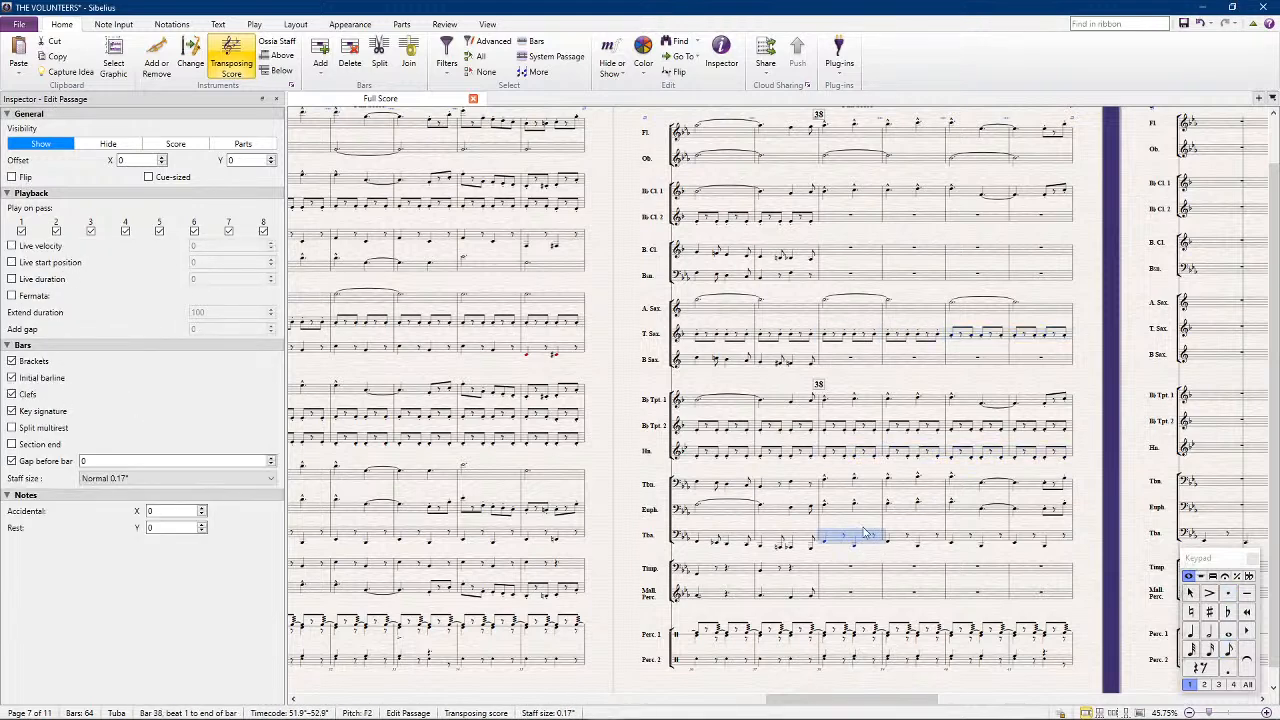
pyautogui.keyDown('shift'); pyautogui.click(1052, 543); pyautogui.keyUp('shift')
pyautogui.keyDown('alt'); pyautogui.click(824, 360); pyautogui.keyUp('alt')
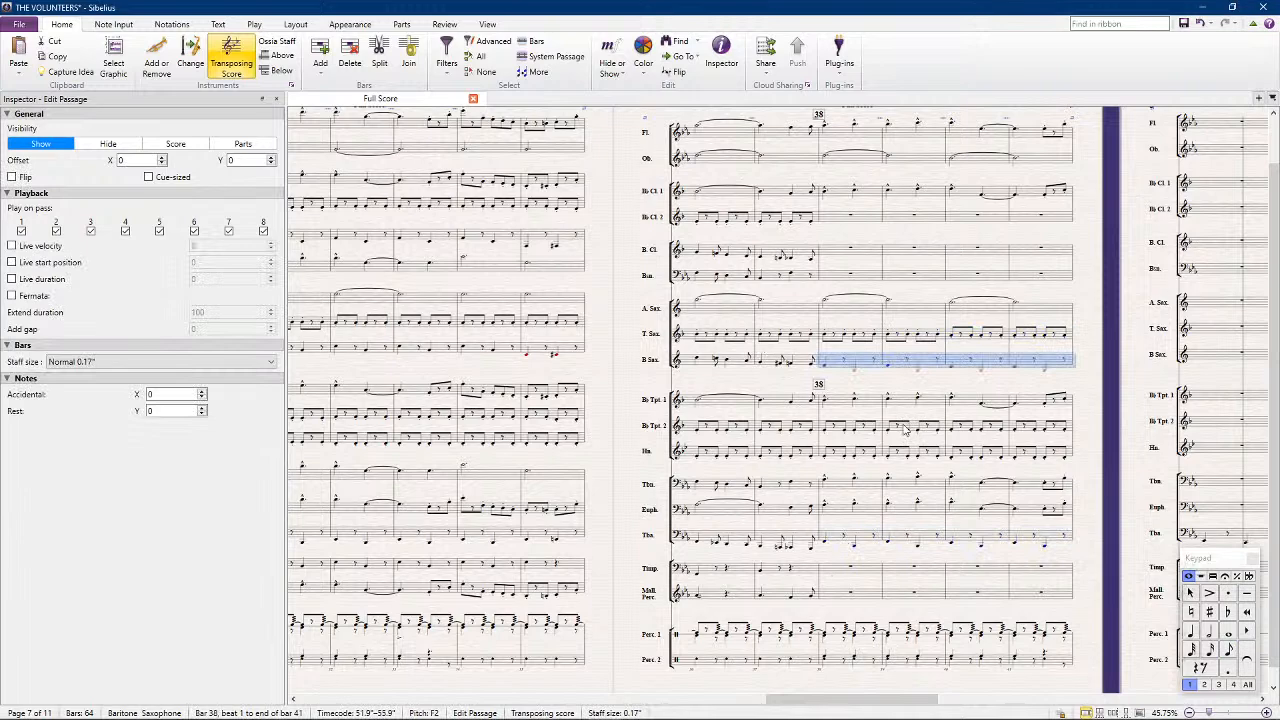
pyautogui.click(843, 252)
pyautogui.hotkey('ctrl', 'shift', 'Right')
pyautogui.hotkey('ctrl', 'shift', 'Right')
pyautogui.hotkey('ctrl', 'shift', 'Right')
# Raise the Tuba's notes from the end of bar 36 through bar 37 an octave, and lower the Bass Clarinet's first note of bar 38 to F2
pyautogui.scroll(2, 841, 571)
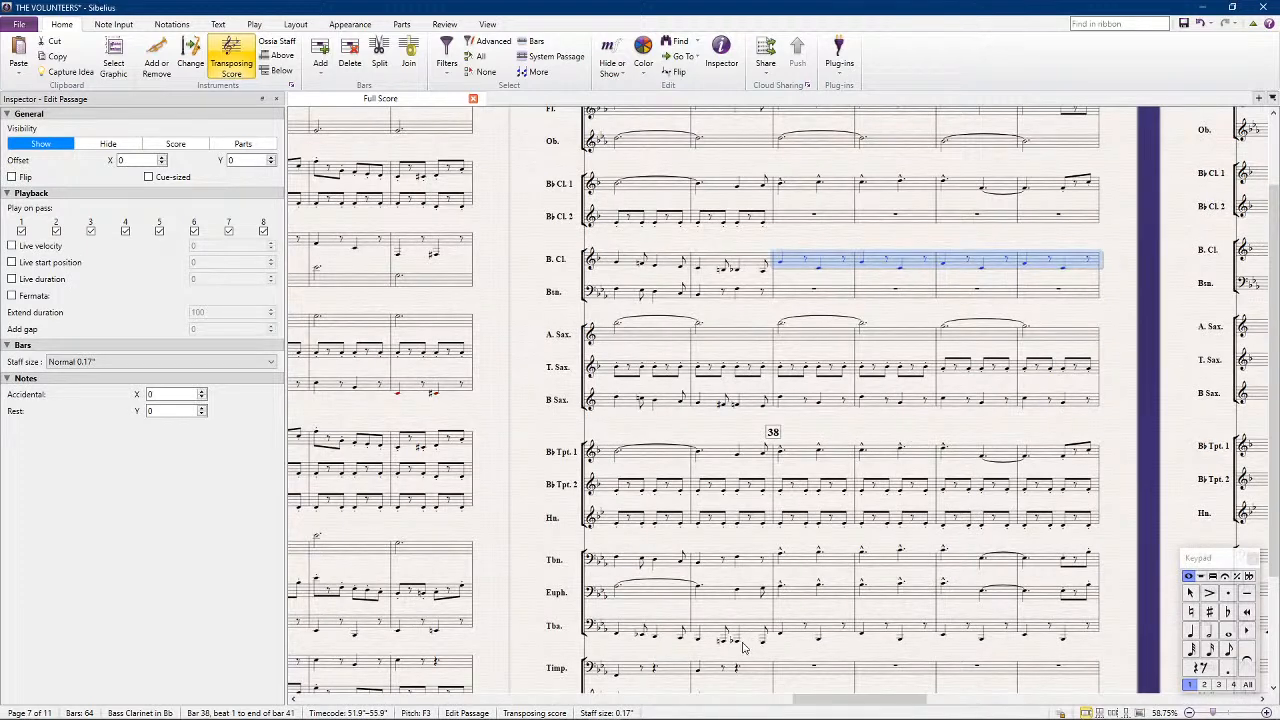
pyautogui.click(680, 644)
pyautogui.keyDown('shift'); pyautogui.click(765, 648); pyautogui.keyUp('shift')
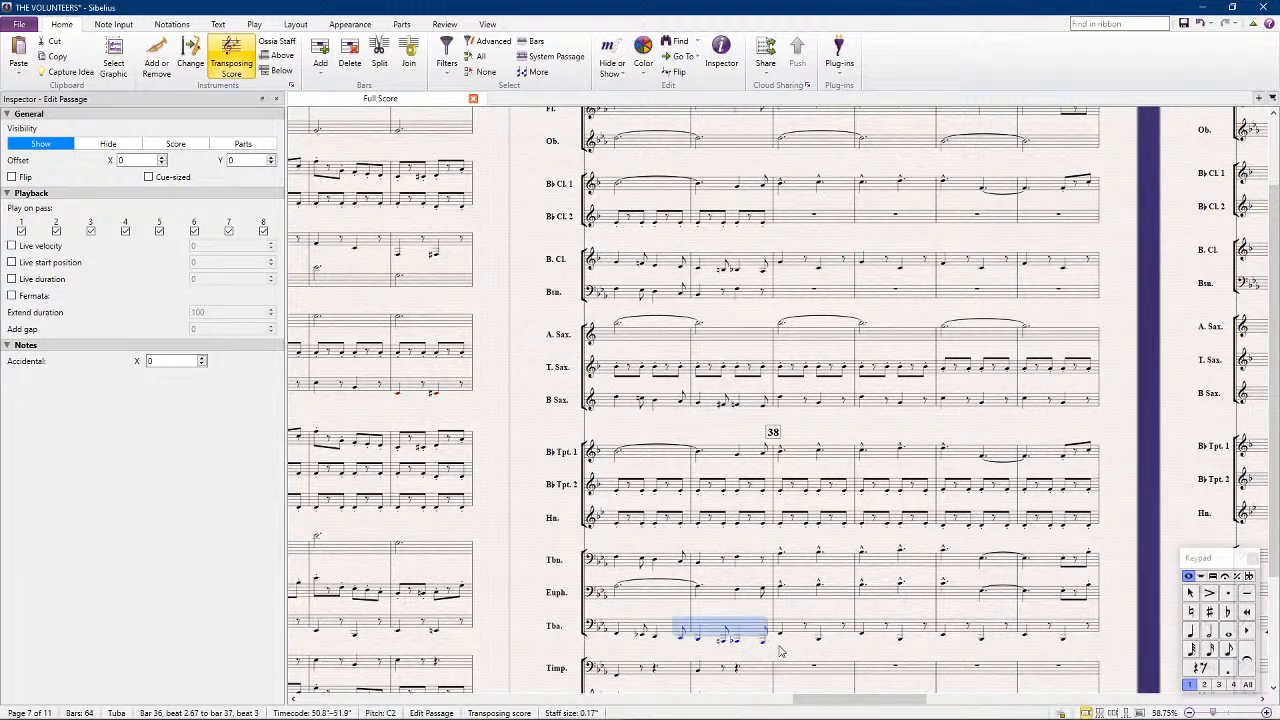
pyautogui.hotkey('ctrl', 'Up')
pyautogui.click(778, 267)
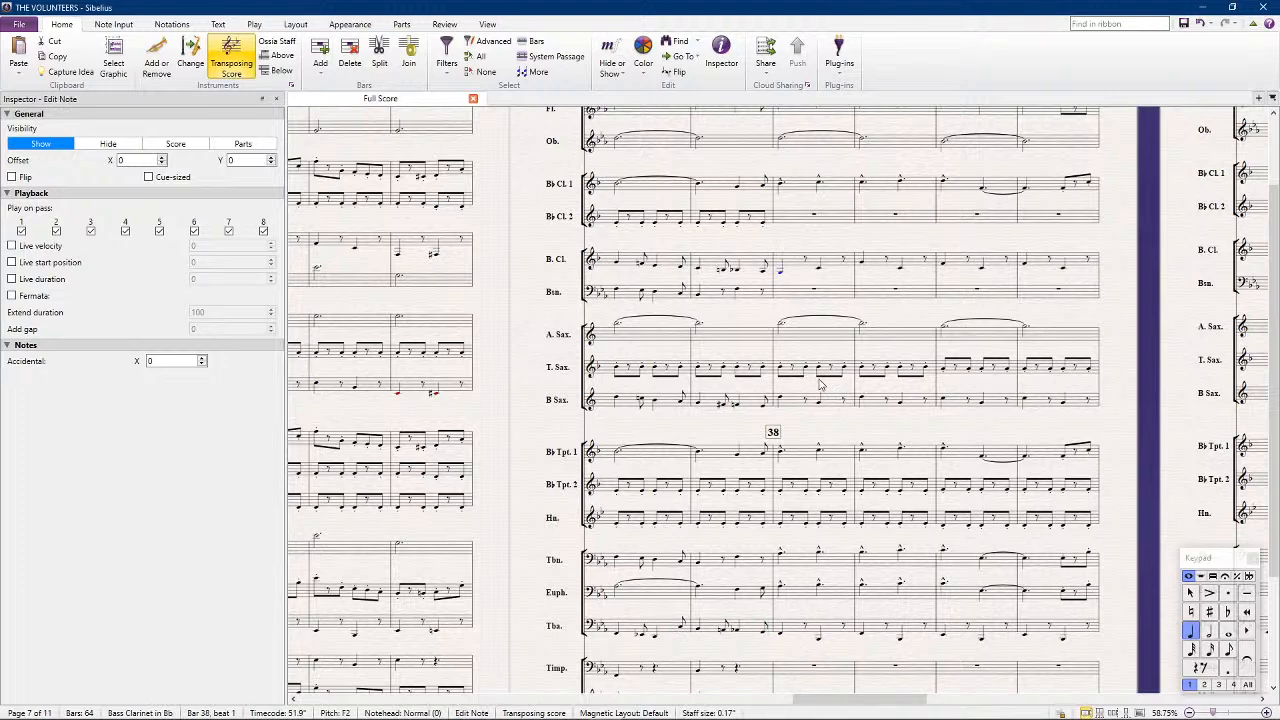
# Copy Bb Trumpet 2's bars 38 to 41 into Bb Clarinet 2 at bar 38
pyautogui.click(819, 489)
pyautogui.keyDown('shift'); pyautogui.click(1059, 487); pyautogui.keyUp('shift')
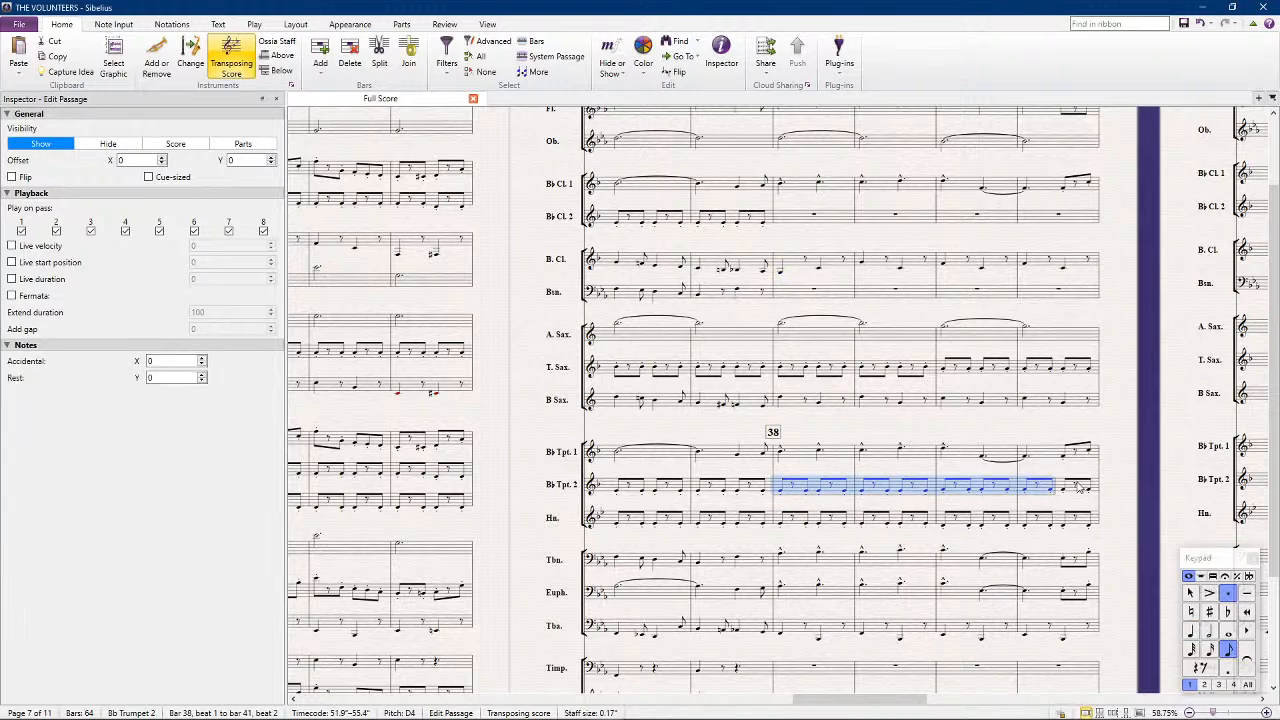
pyautogui.keyDown('shift'); pyautogui.click(1085, 492); pyautogui.keyUp('shift')
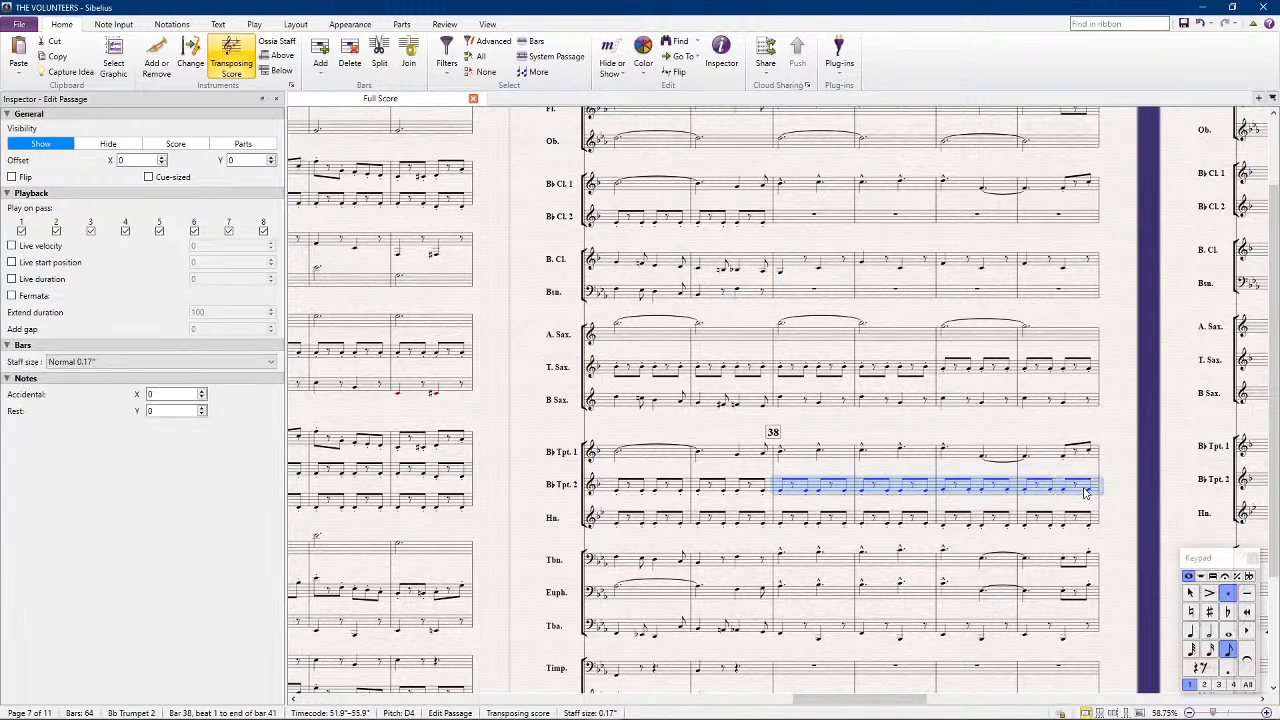
pyautogui.keyDown('alt'); pyautogui.click(786, 218); pyautogui.keyUp('alt')
# Copy the Tuba's bars 38 to 41 into the Timpani at bar 38
pyautogui.scroll(-2, 754, 552)
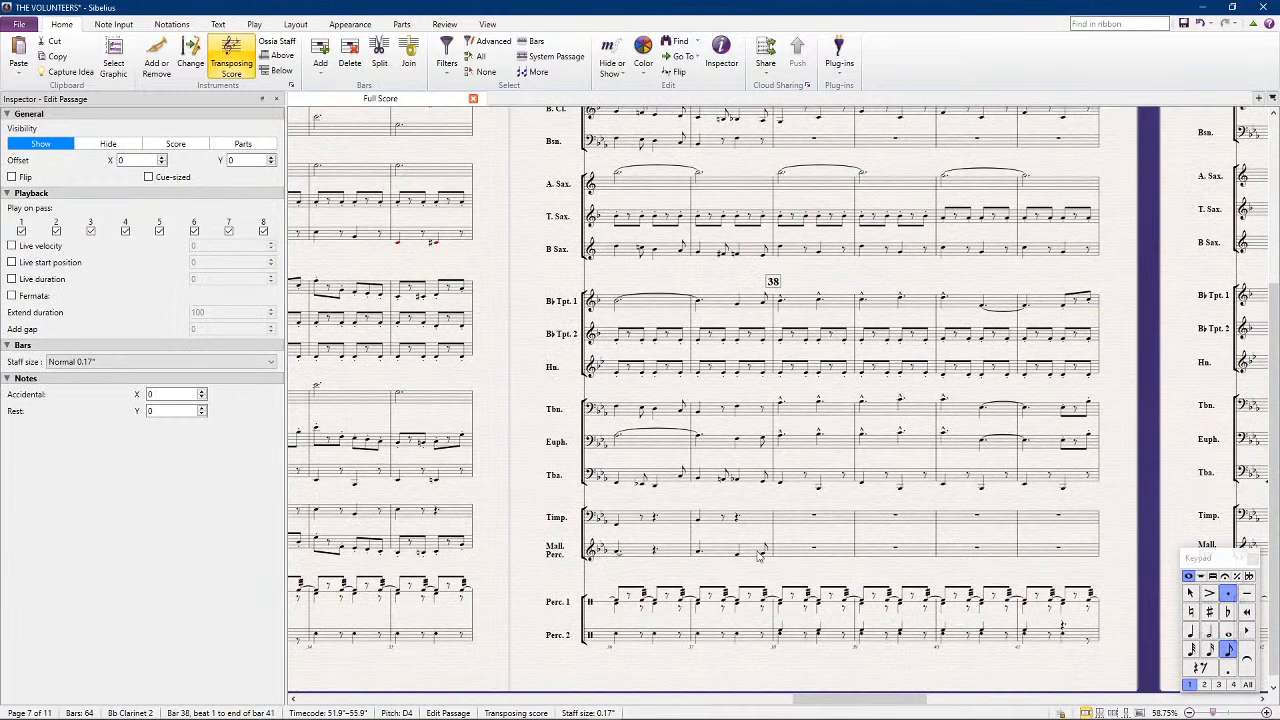
pyautogui.click(794, 478)
pyautogui.keyDown('shift'); pyautogui.click(1040, 477); pyautogui.keyUp('shift')
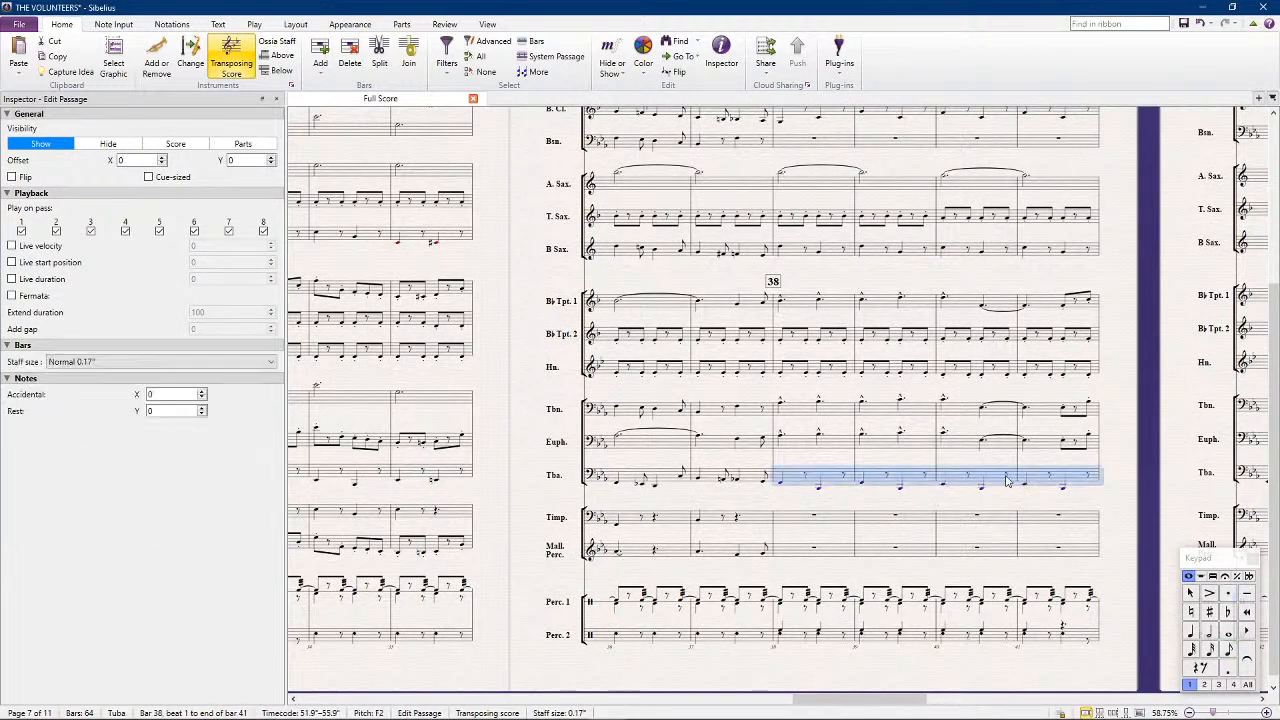
pyautogui.keyDown('alt'); pyautogui.click(782, 520); pyautogui.keyUp('alt')
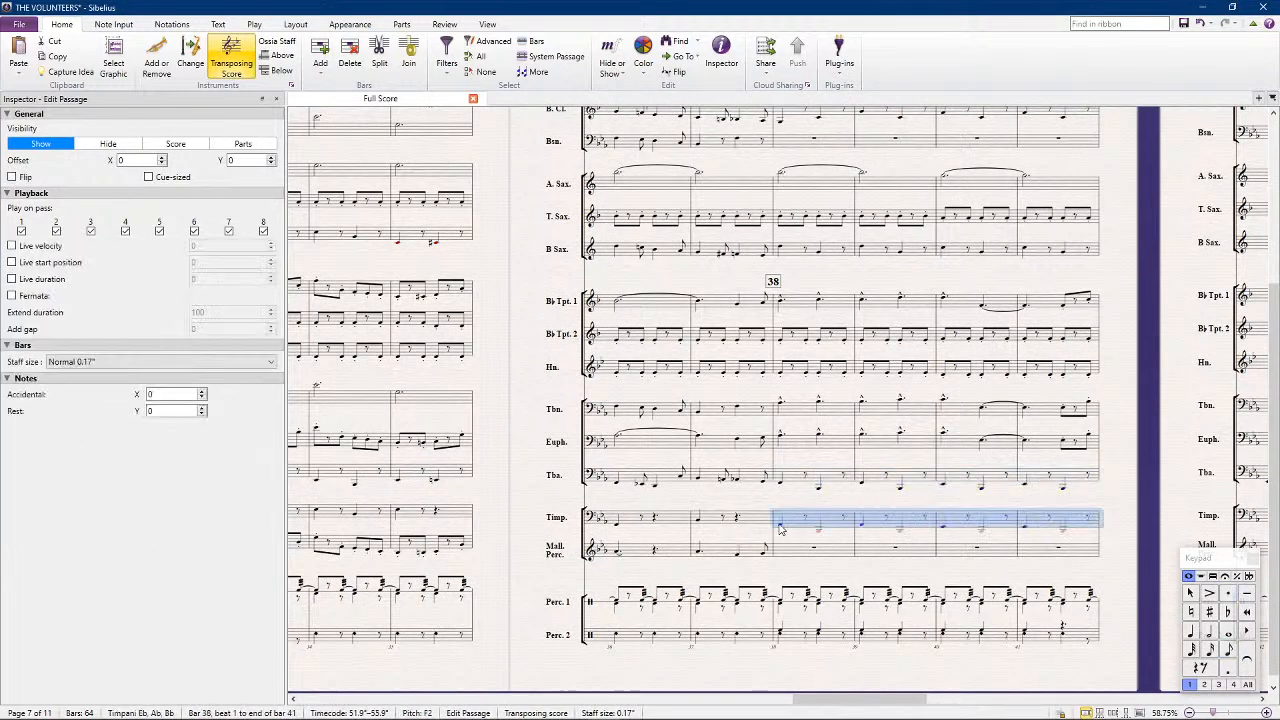
# Raise the Timpani's second note of bar 38 to Bb2 and repeat that bar in bar 39
pyautogui.click(818, 537)
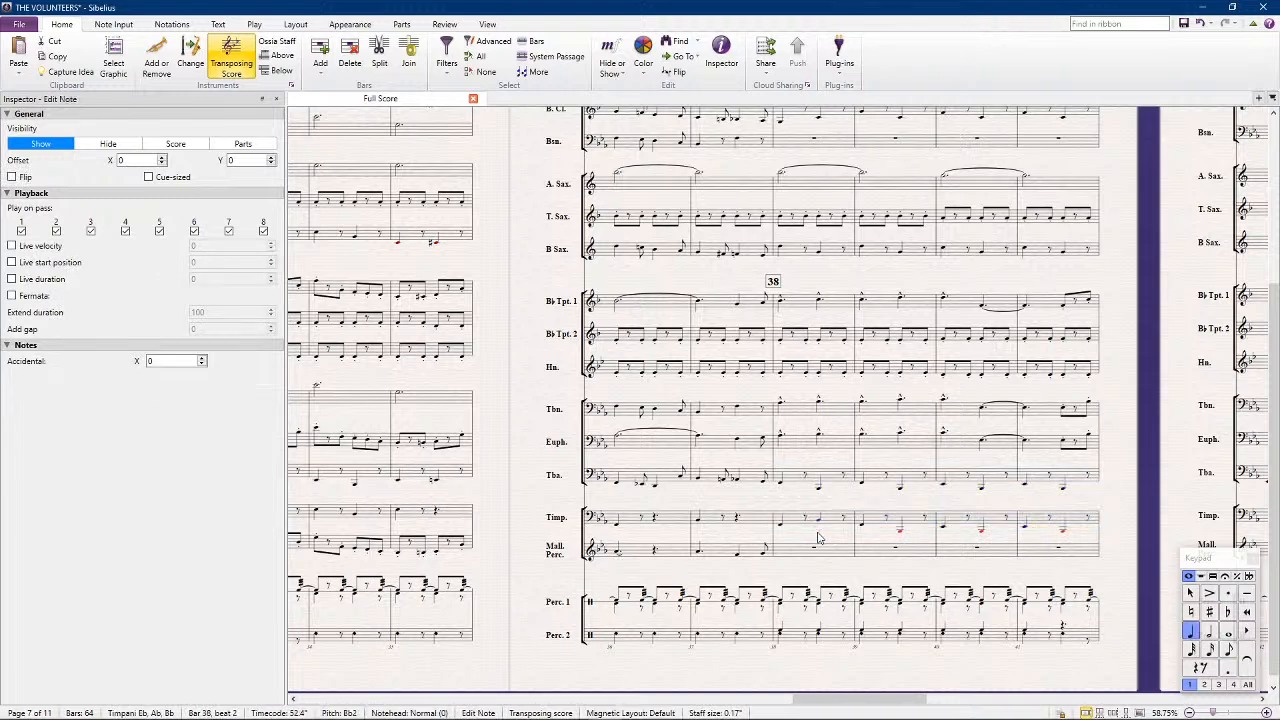
pyautogui.click(829, 517)
pyautogui.press('r')
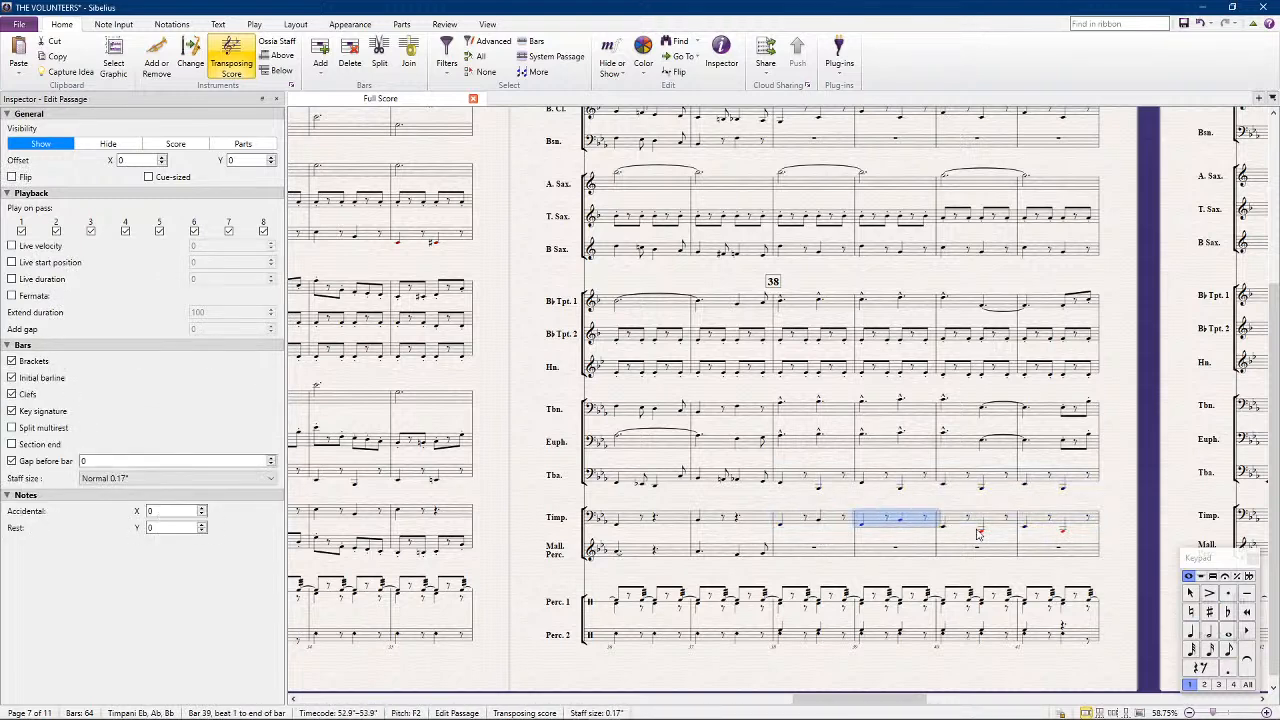
# Raise the Timpani's bars 40 and 41 by an octave, starting on Eb3
pyautogui.click(977, 524)
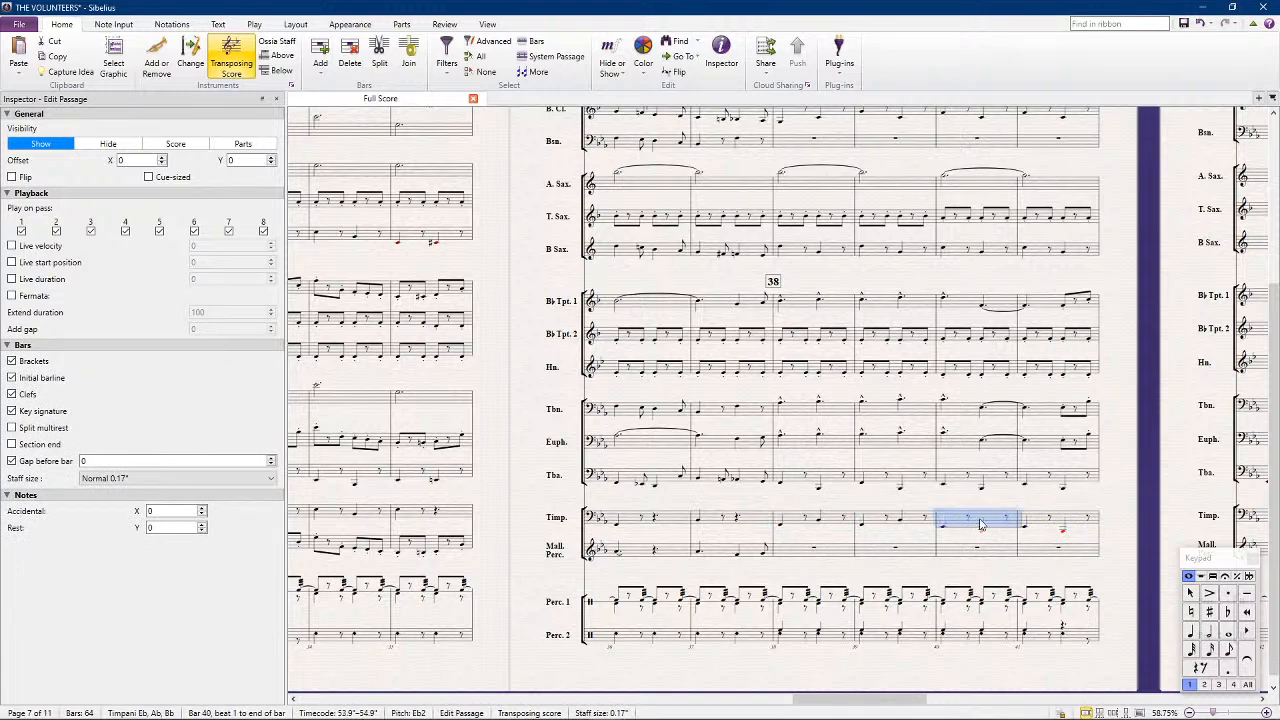
pyautogui.keyDown('shift'); pyautogui.click(1061, 523); pyautogui.keyUp('shift')
pyautogui.hotkey('ctrl', 'Up')
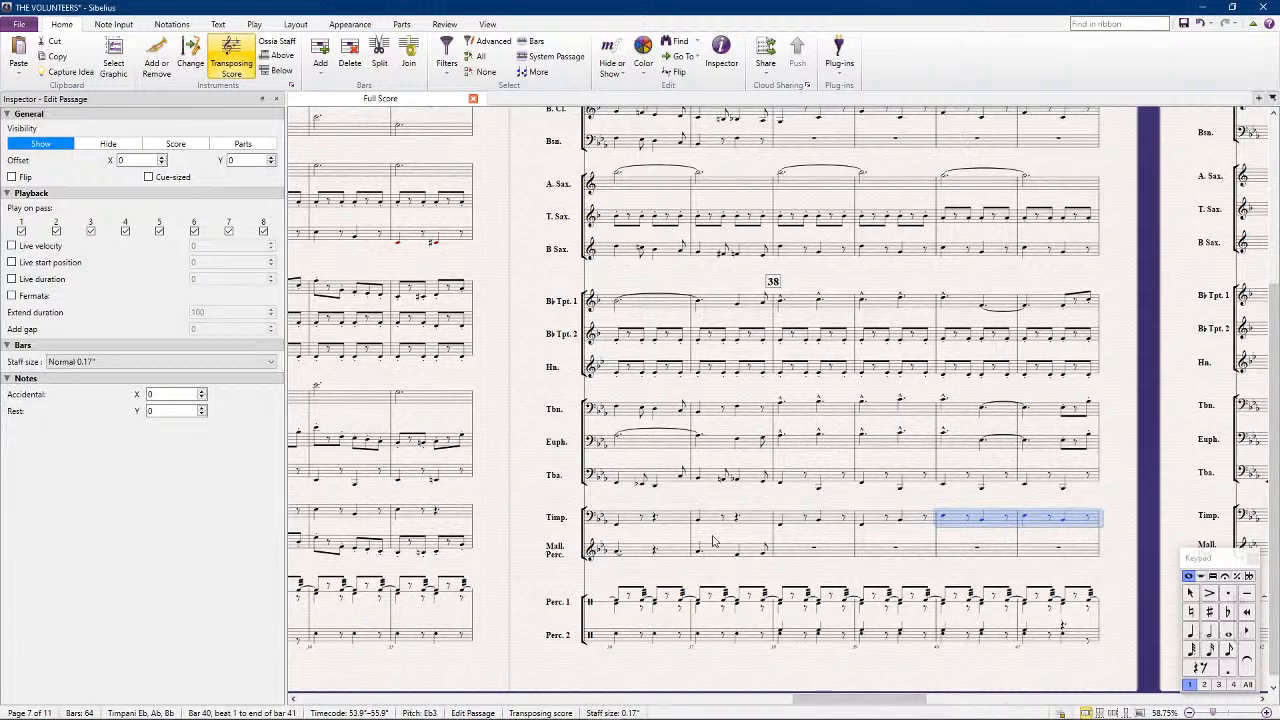
# Copy the Flute's bars 38 to 41 into the Mallet Percussion at bar 38
pyautogui.scroll(3, 733, 514)
pyautogui.scroll(3, 733, 514)
pyautogui.click(801, 180)
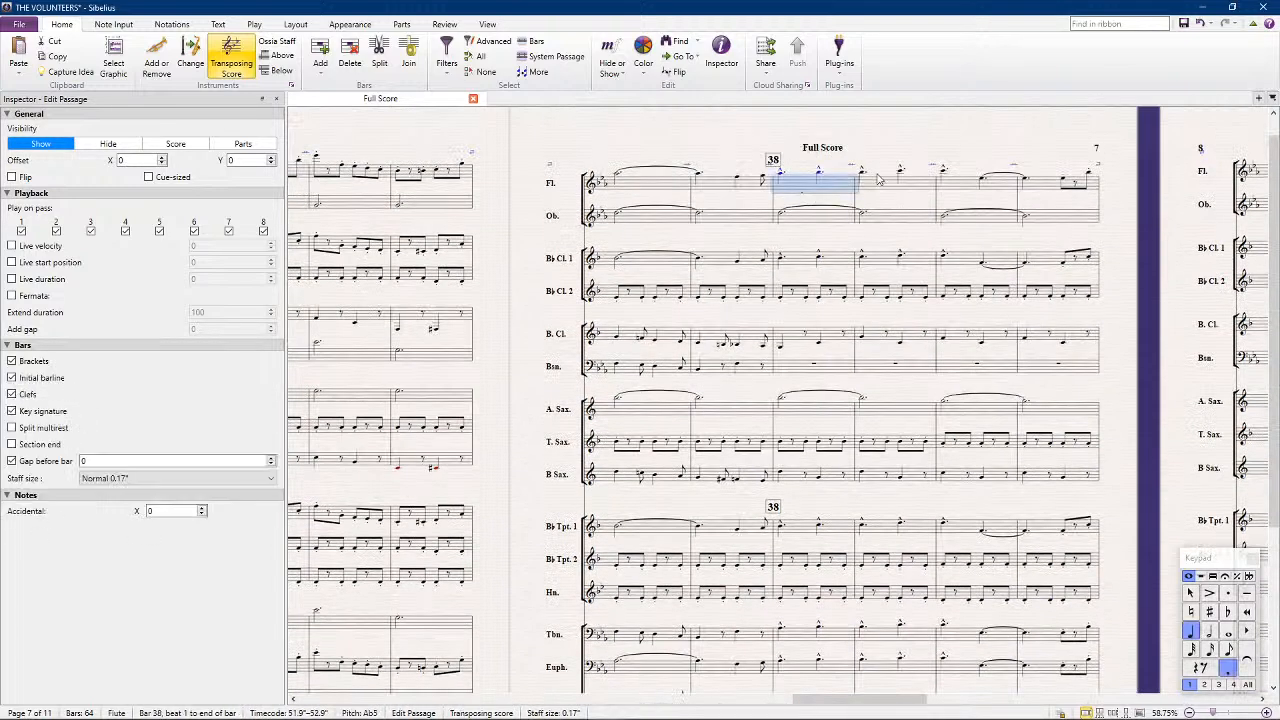
pyautogui.keyDown('shift'); pyautogui.click(1050, 192); pyautogui.keyUp('shift')
pyautogui.scroll(-6, 880, 420)
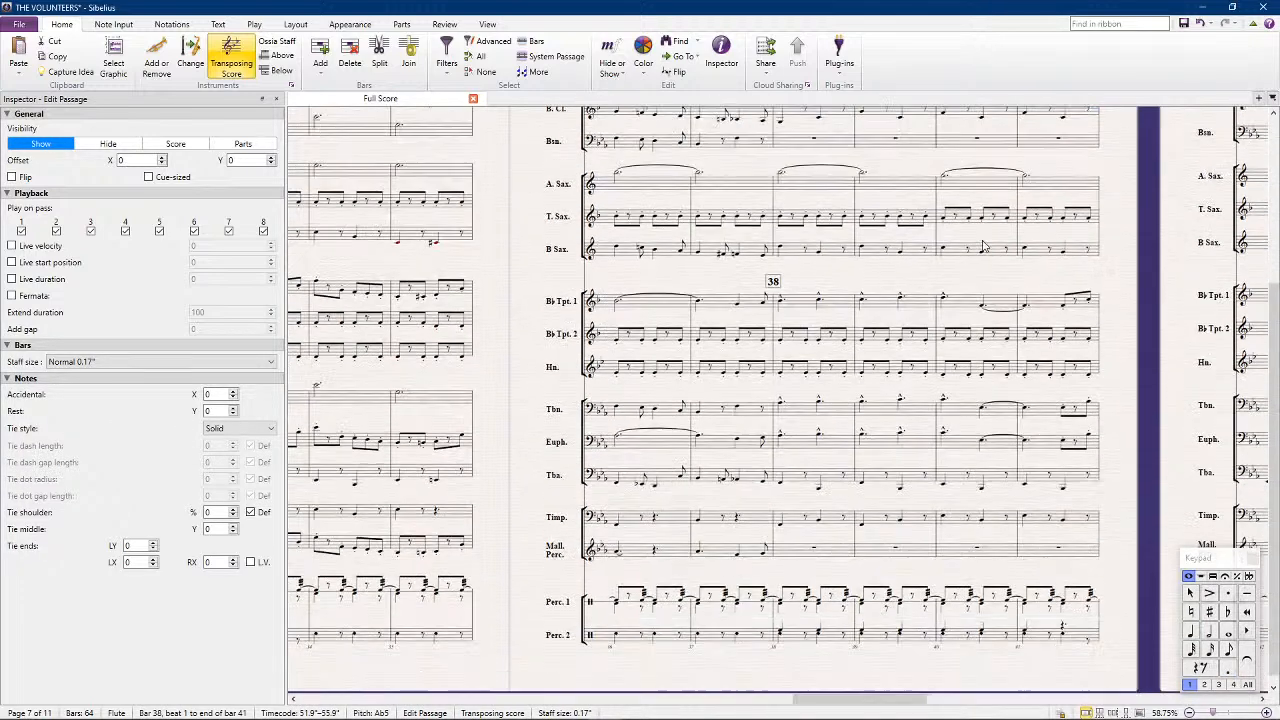
pyautogui.click(781, 542)
pyautogui.hotkey('ctrl', 'v')
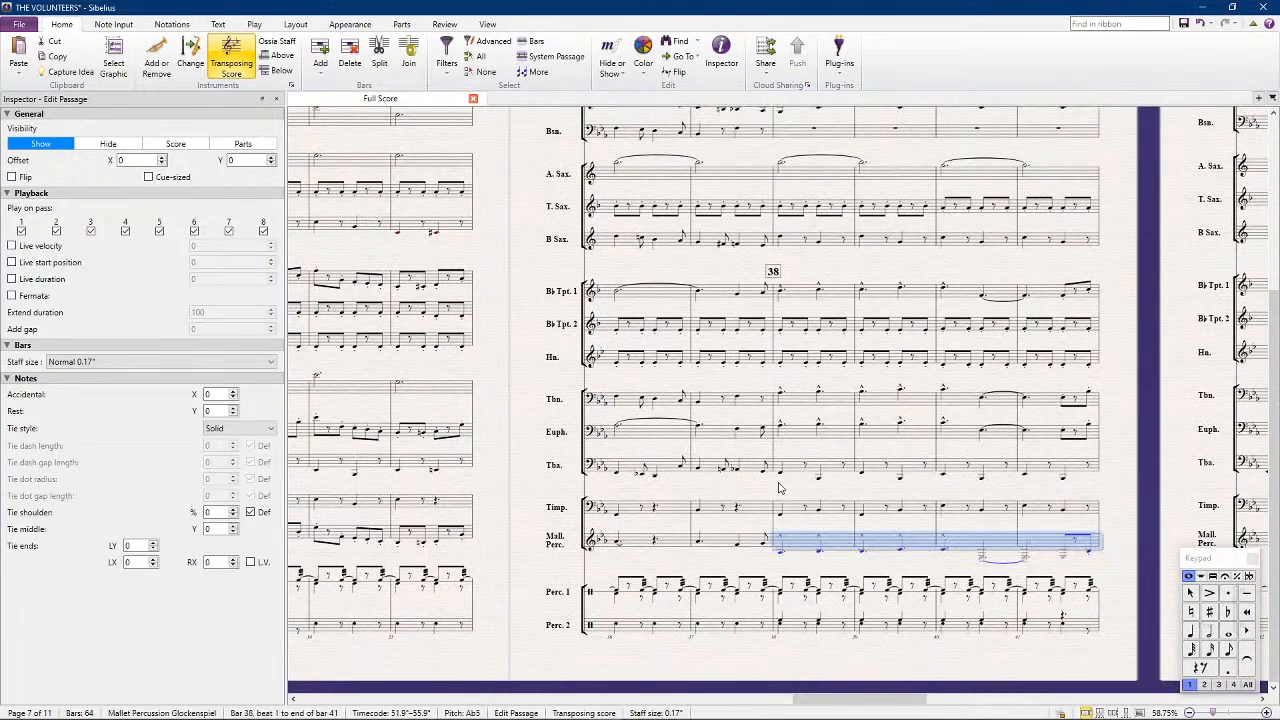
# Raise the Mallet Percussion's bars 38 to 41 by an octave
pyautogui.hotkey('ctrl', 'Up')
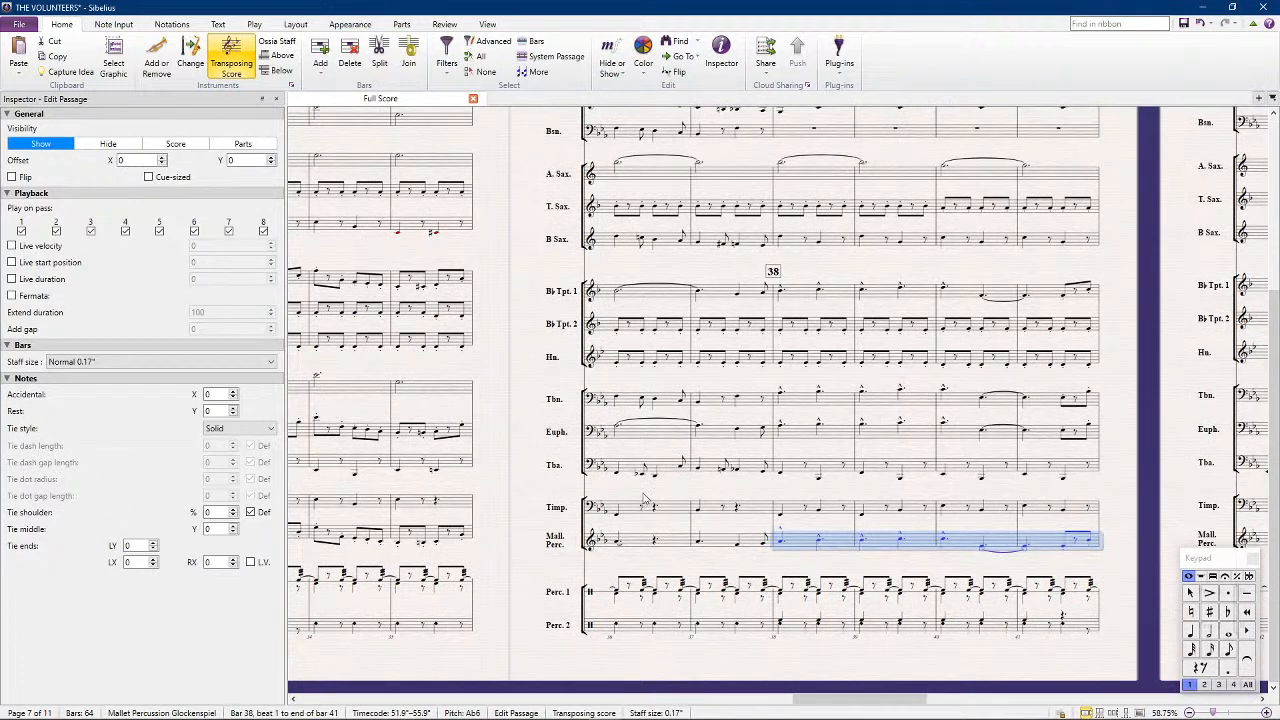
# Copy the Trombone's bars 38 to 41 into the Bassoon at bar 38
pyautogui.click(805, 410)
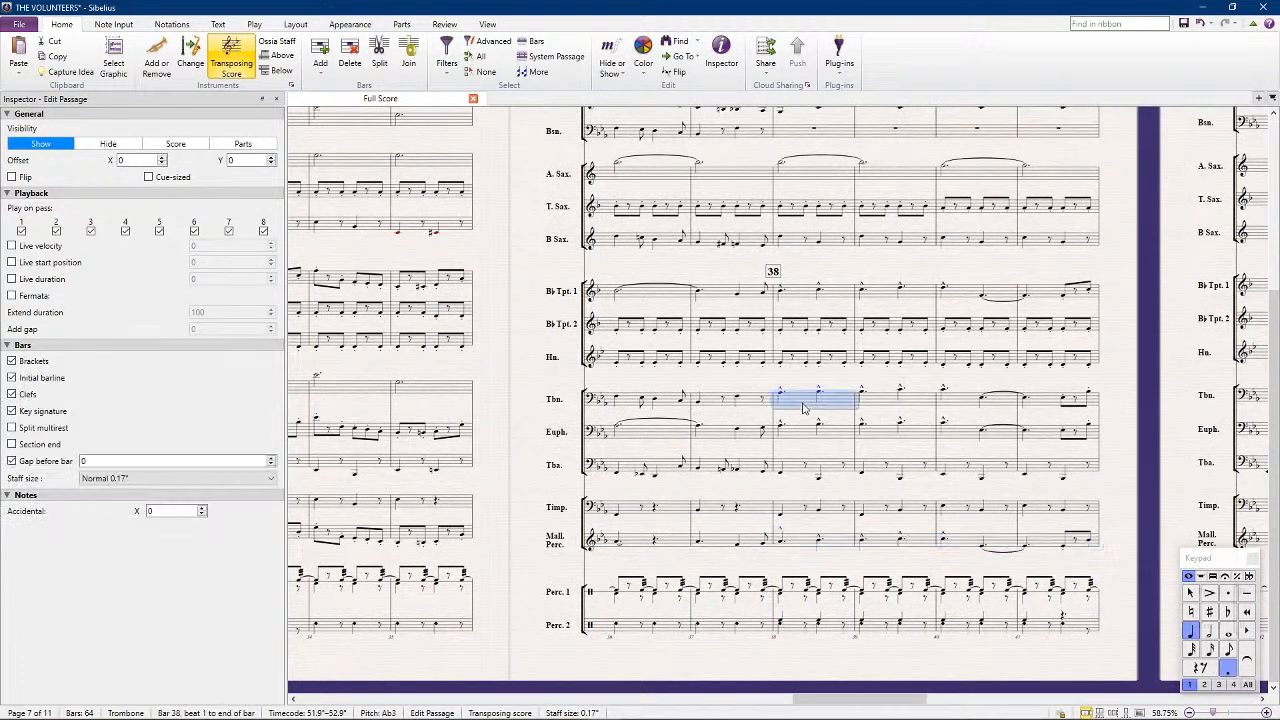
pyautogui.keyDown('shift'); pyautogui.click(1039, 401); pyautogui.keyUp('shift')
pyautogui.scroll(4, 951, 421)
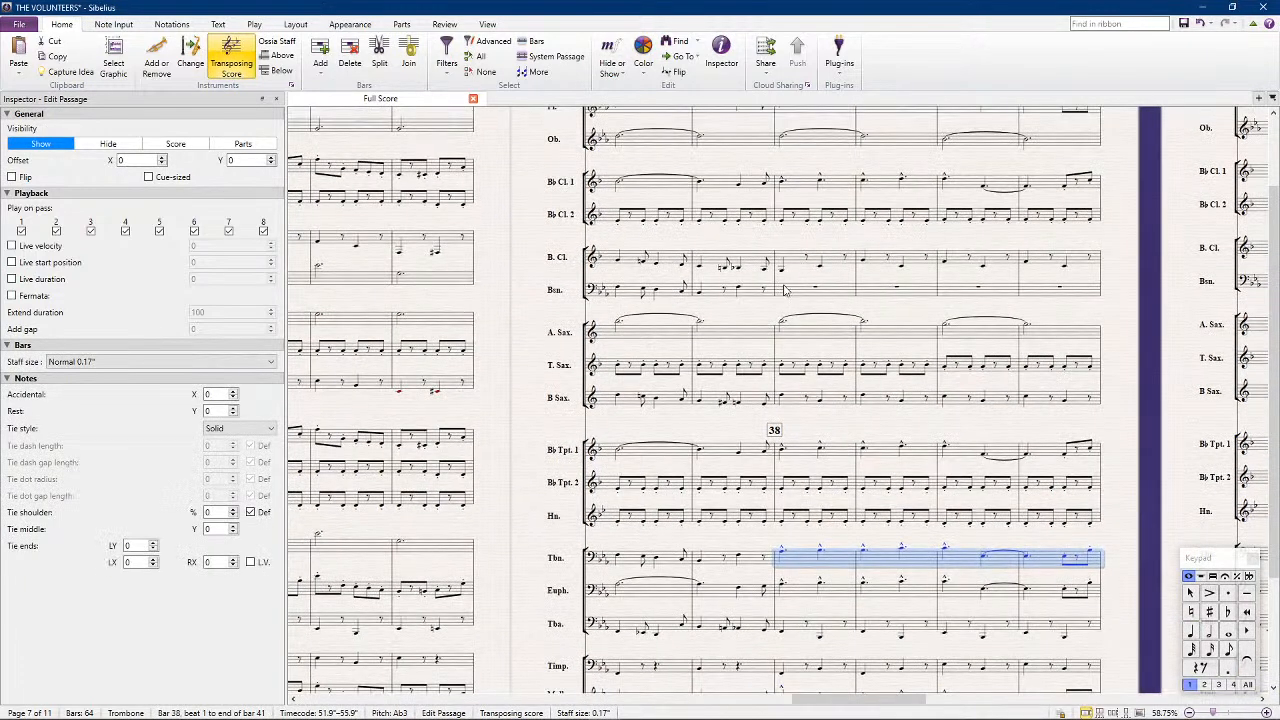
pyautogui.click(784, 284)
pyautogui.hotkey('ctrl', 'v')
pyautogui.scroll(-2, 728, 355)
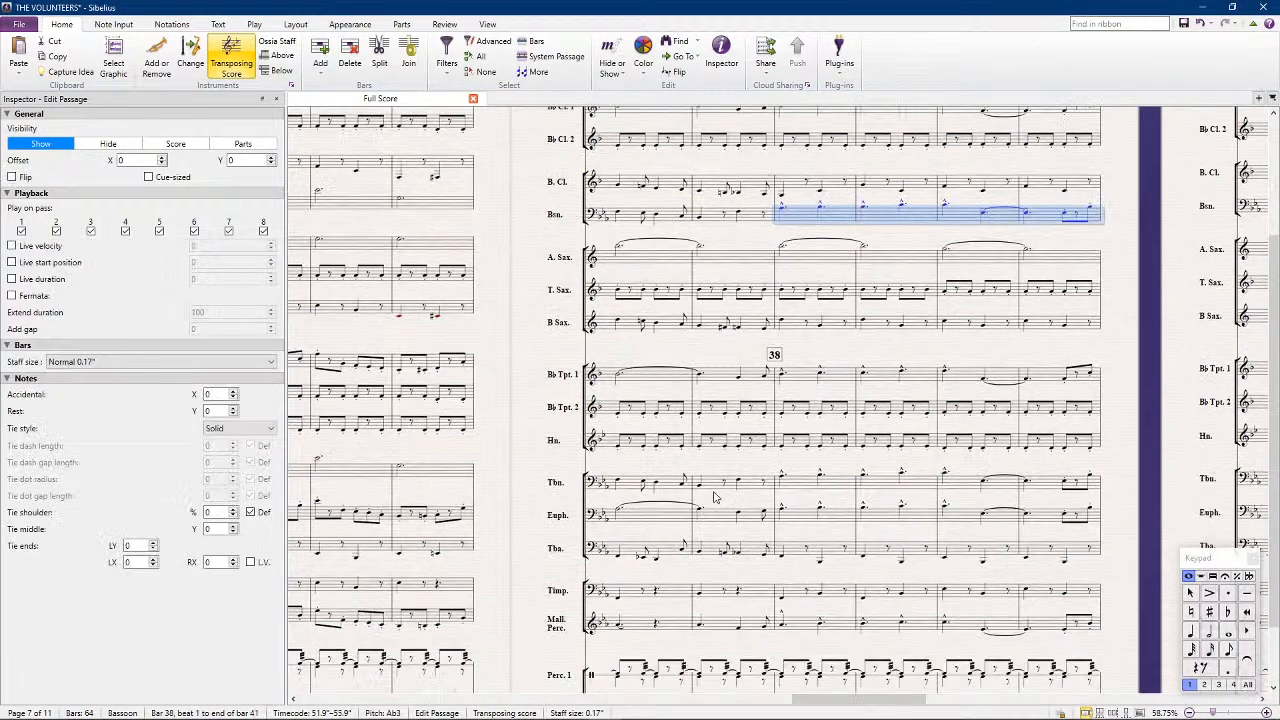
# Play back the full score through bars 38 to 41 to check the completed accompaniment
pyautogui.scroll(1, 808, 484)
pyautogui.scroll(4, 808, 484)
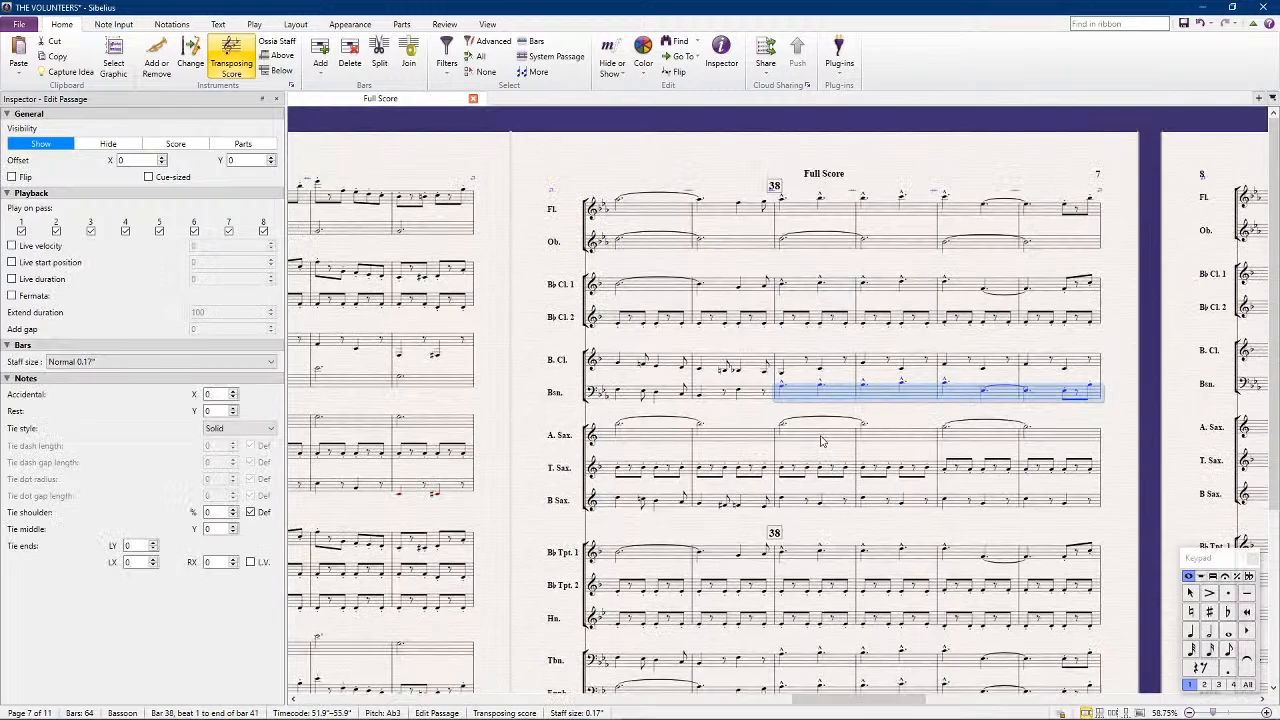
pyautogui.click(703, 158)
pyautogui.moveTo(1129, 350); pyautogui.dragTo(994, 301)
pyautogui.scroll(-6, 997, 320)
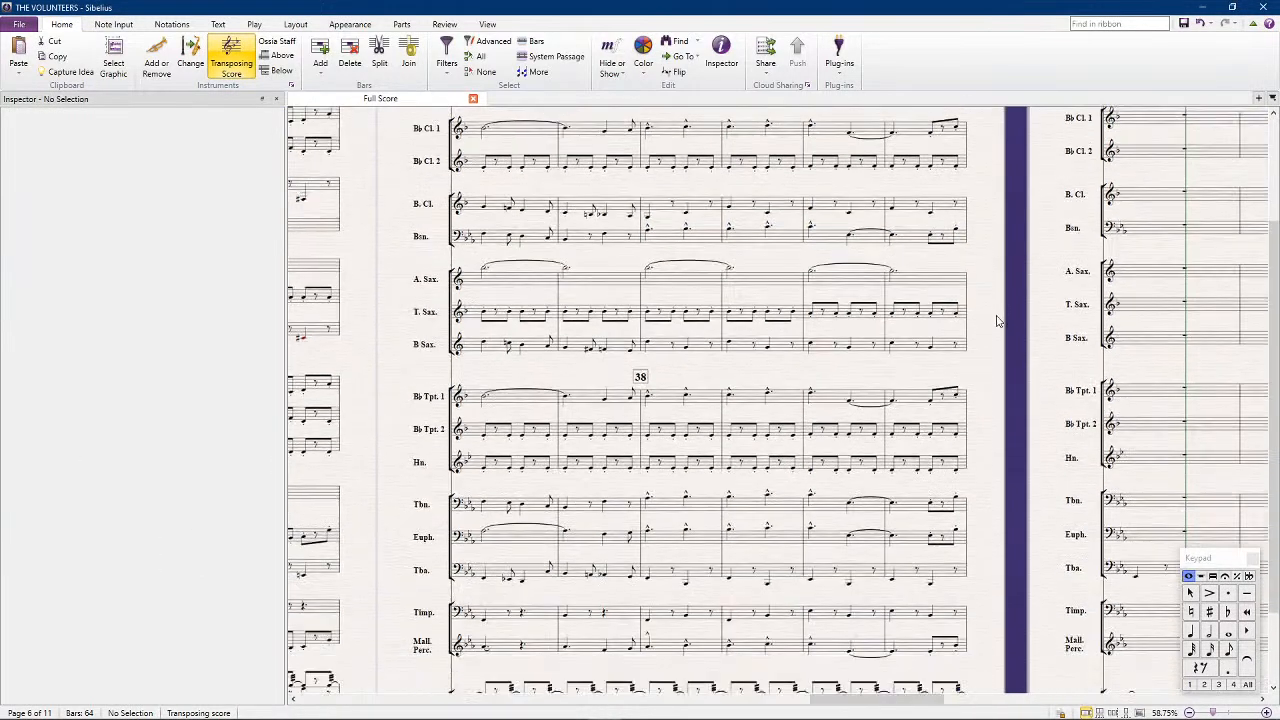
pyautogui.scroll(-1, 997, 320)
pyautogui.scroll(-3, 997, 320)
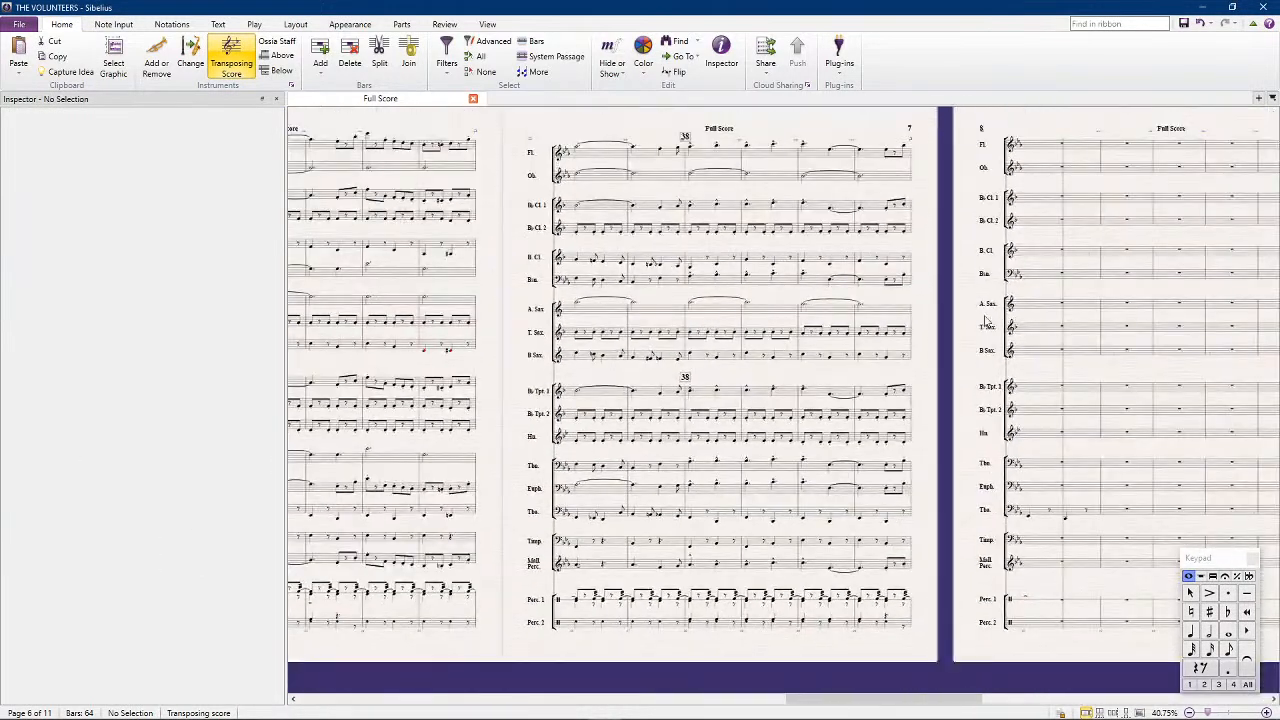
pyautogui.press('space')
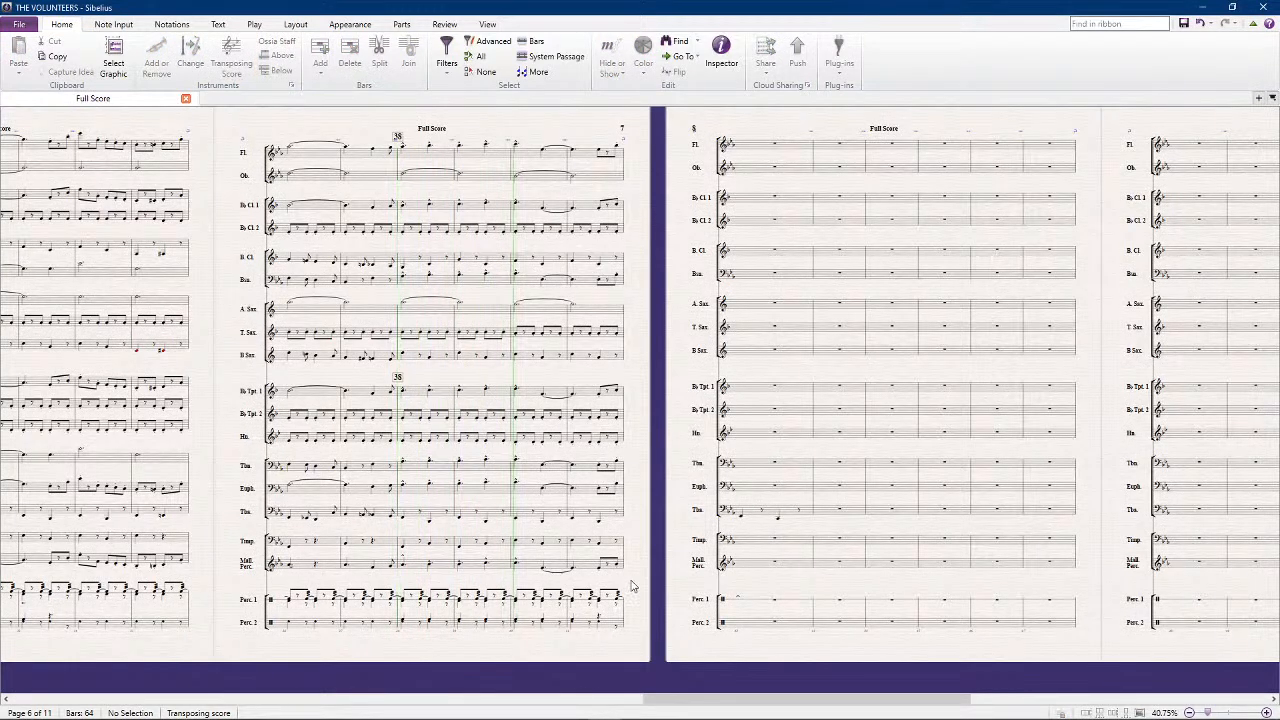
pyautogui.moveTo(634, 578); pyautogui.dragTo(697, 386)
pyautogui.press('space')
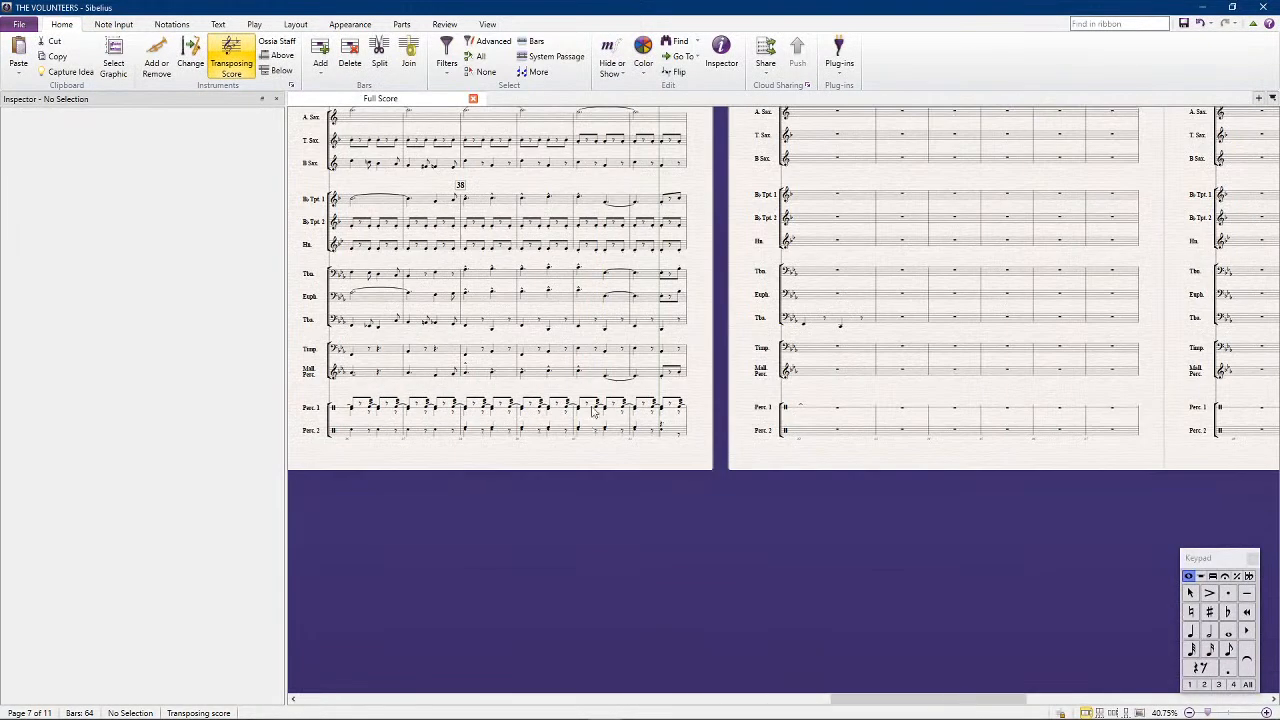
# Inspect the Timpani's bars 38 to 41 and replay the full score from bar 38 to the start of page 8
pyautogui.click(470, 350)
pyautogui.keyDown('shift'); pyautogui.click(664, 352); pyautogui.keyUp('shift')
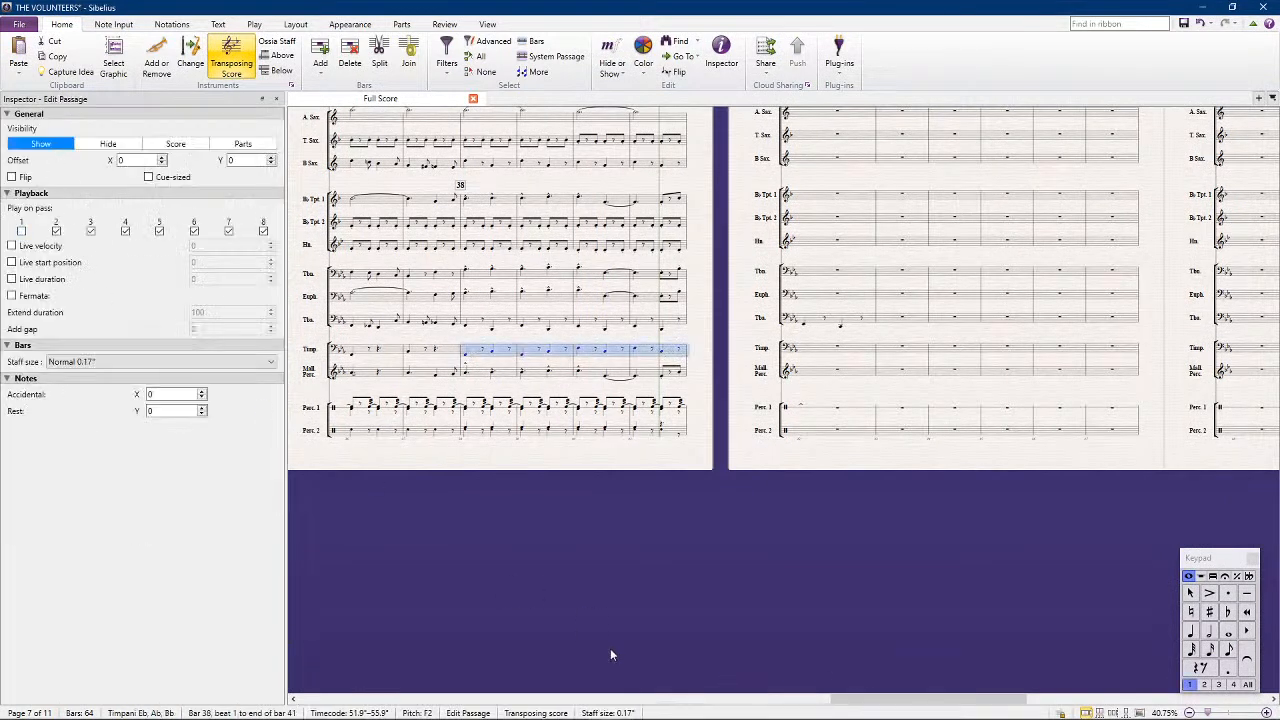
pyautogui.click(568, 578)
pyautogui.moveTo(462, 572); pyautogui.dragTo(543, 579)
pyautogui.hotkey('ctrl', 'alt', 'i')
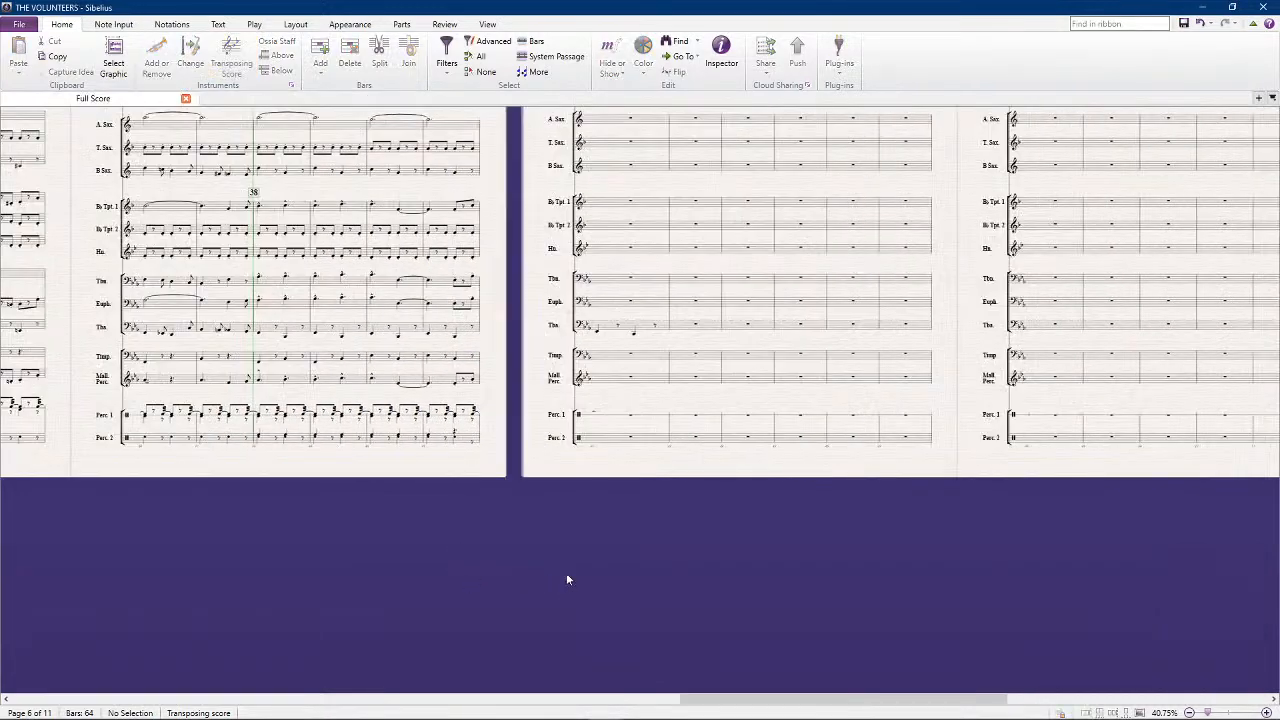
pyautogui.scroll(3, 660, 507)
pyautogui.press('space')
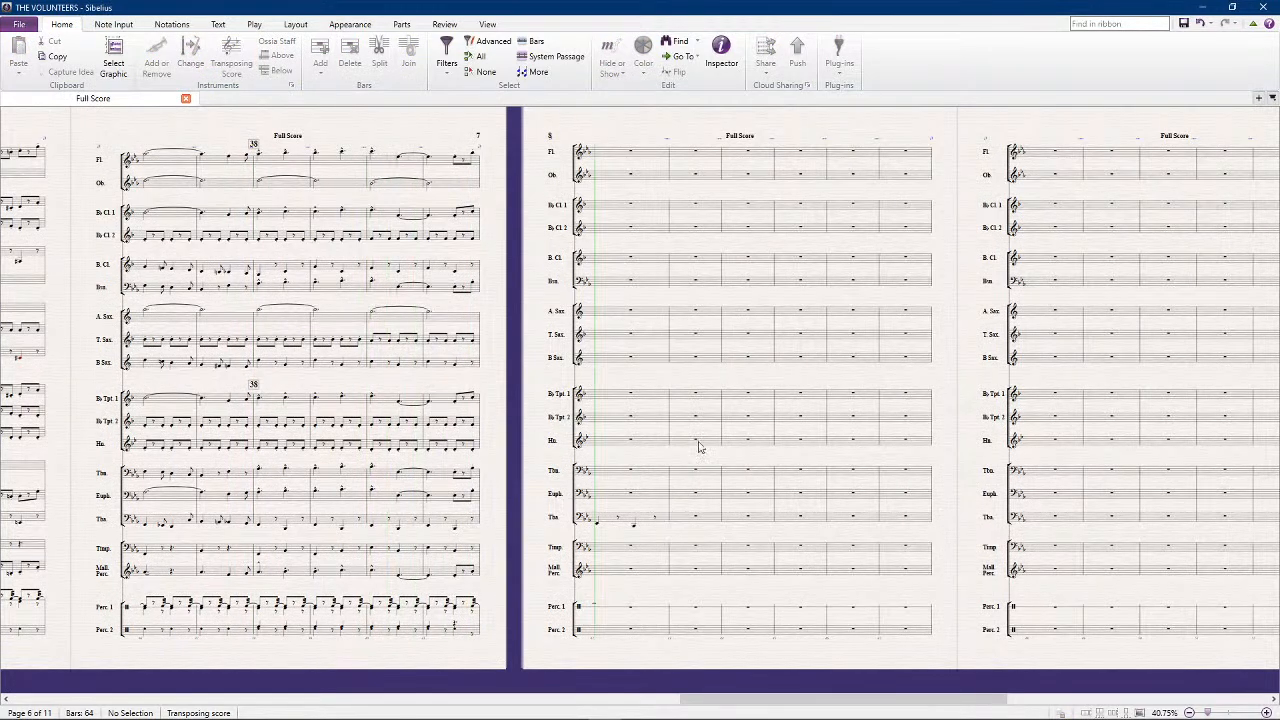
pyautogui.press('space')
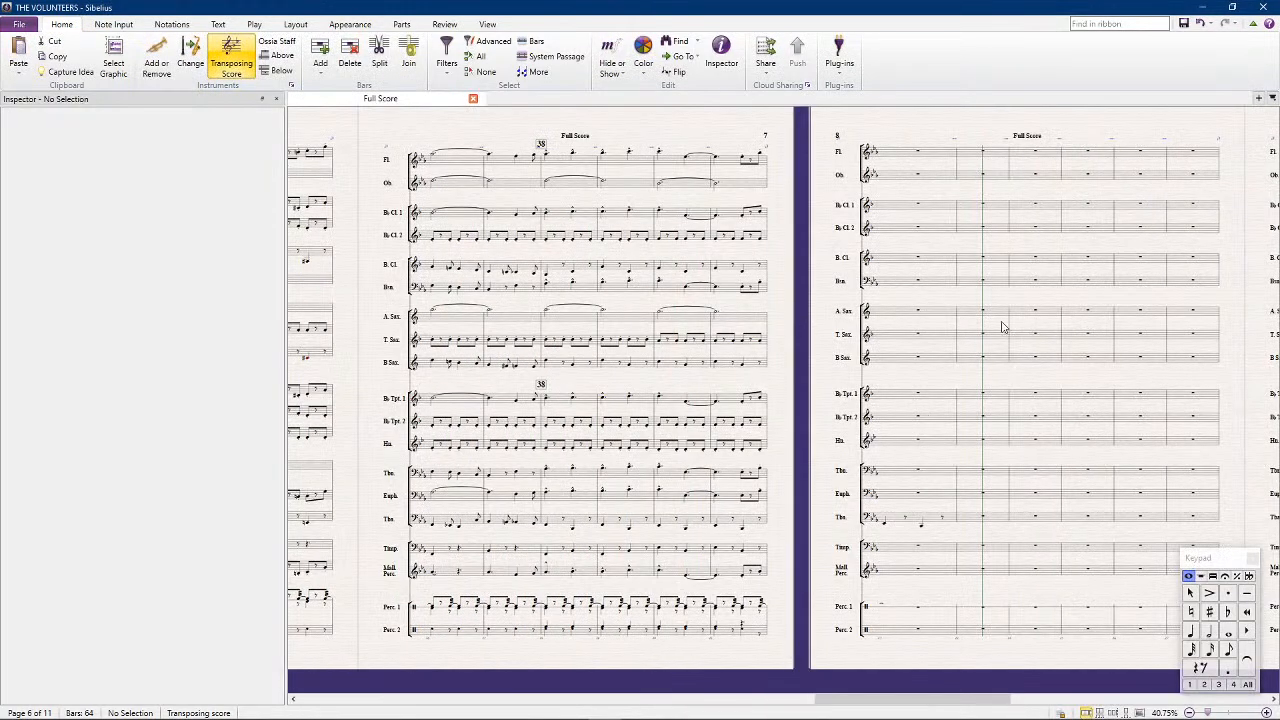
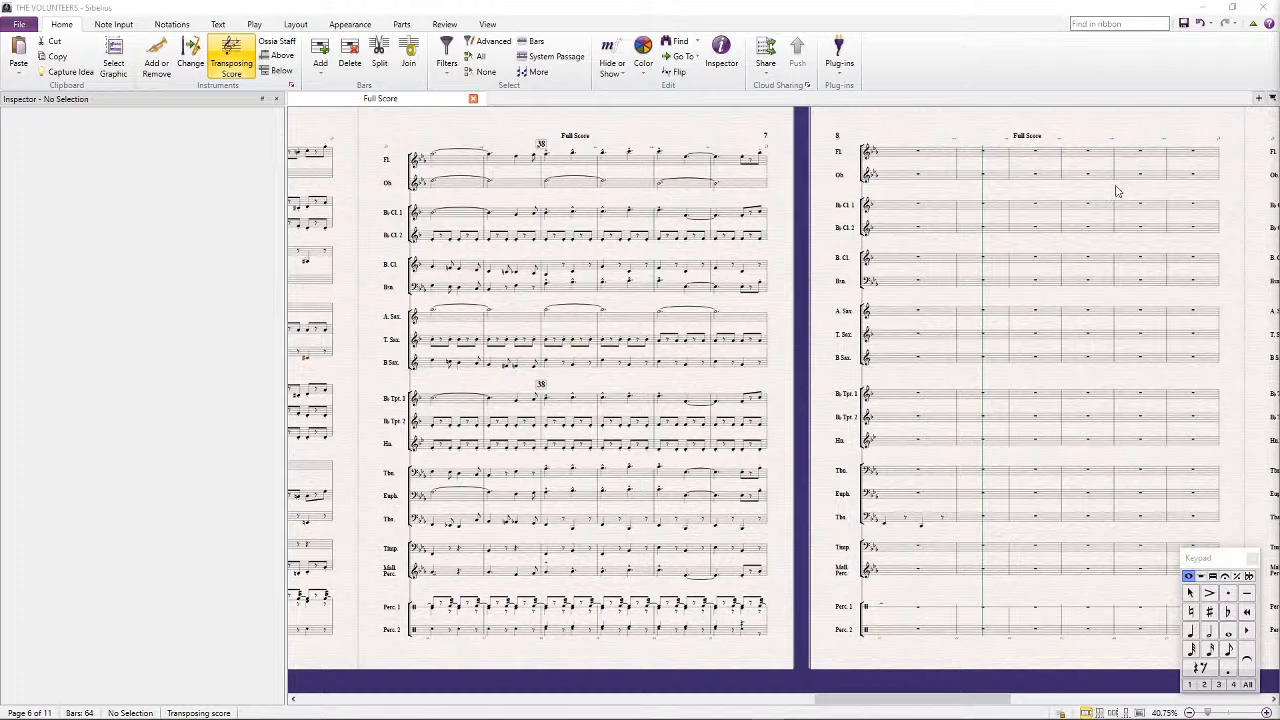
# Enter the Flute's bar 42 as eighth notes: E-flat 6, an eighth rest, then F5, E-flat 5, D5 and C5
pyautogui.moveTo(790, 157); pyautogui.dragTo(612, 318)
pyautogui.scroll(3, 612, 318)
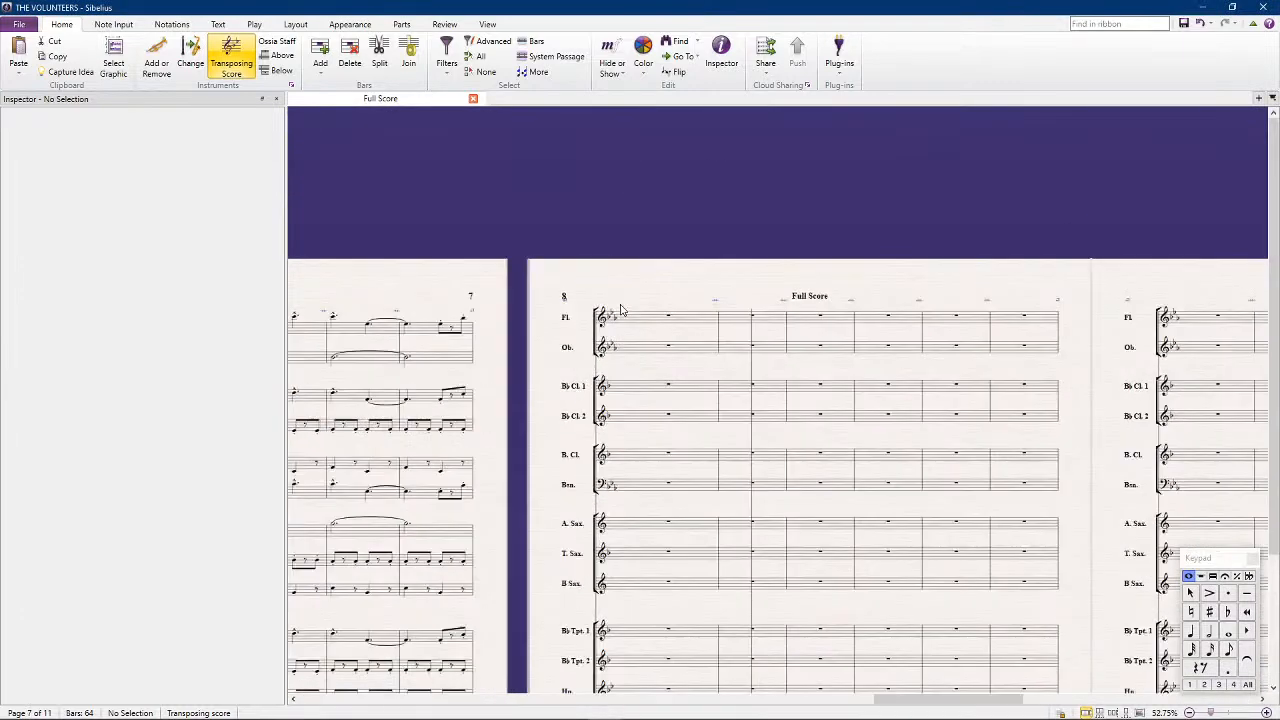
pyautogui.press('n')
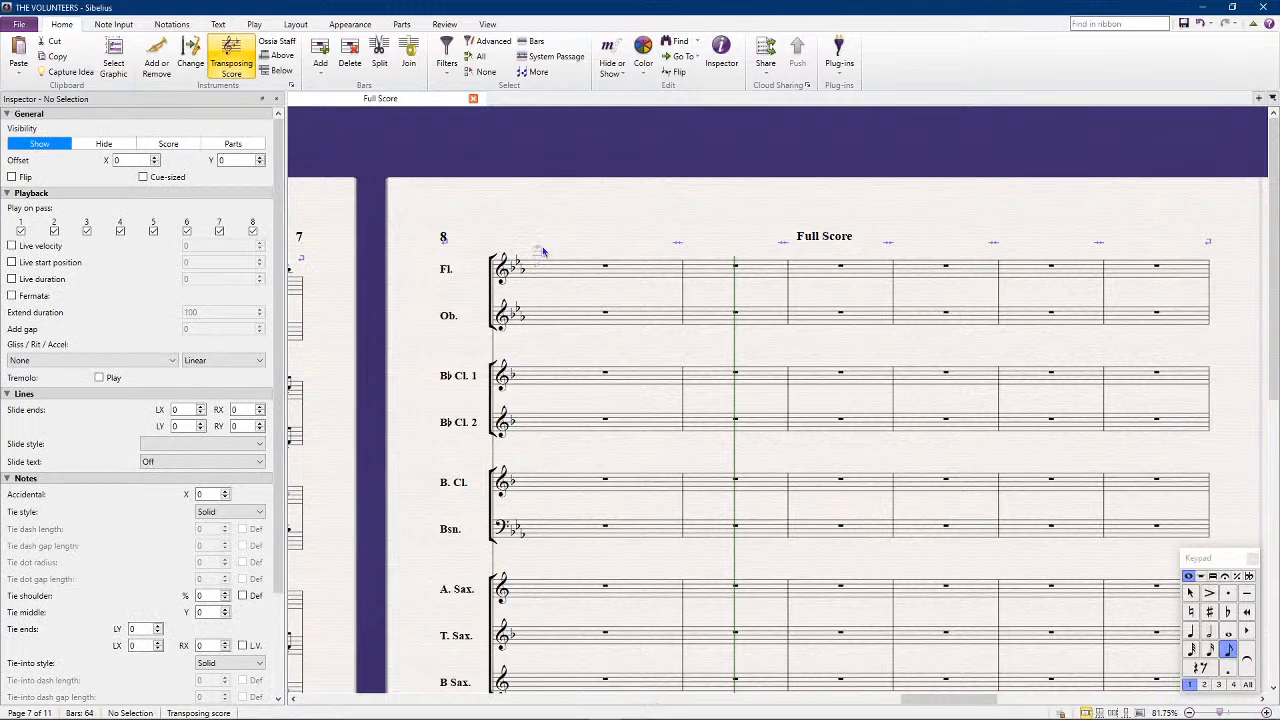
pyautogui.click(541, 251)
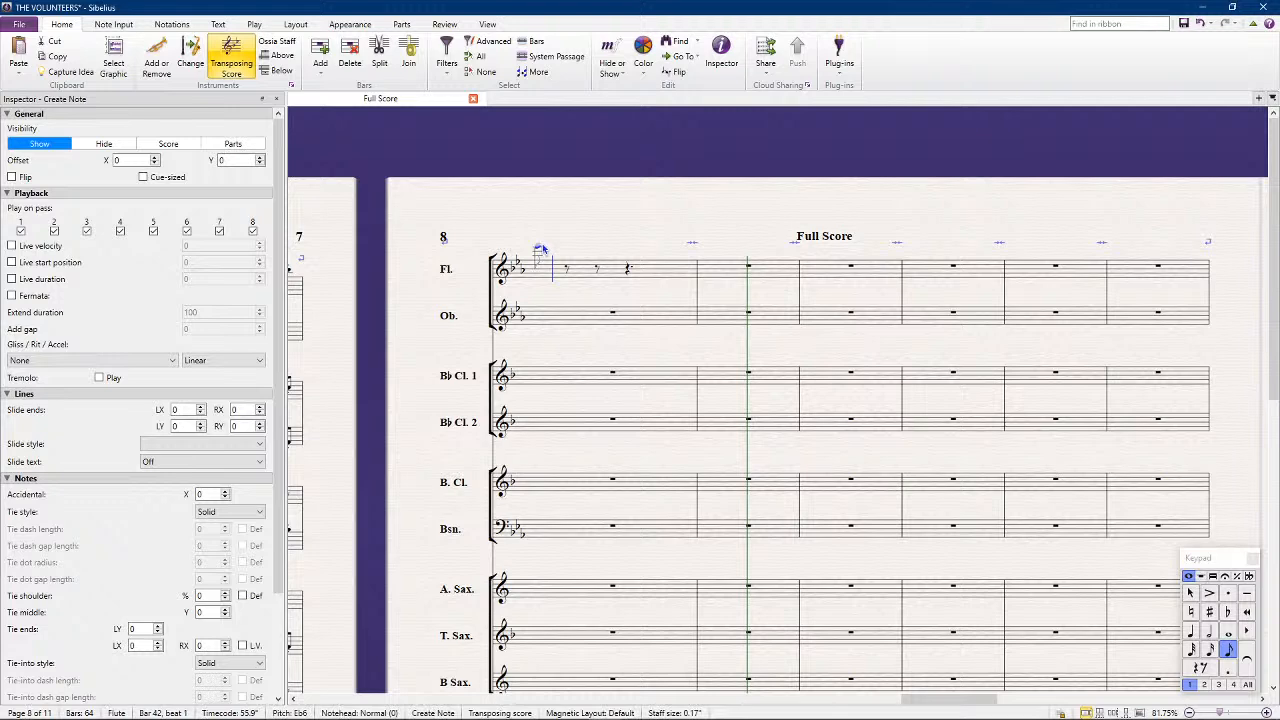
pyautogui.click(601, 264)
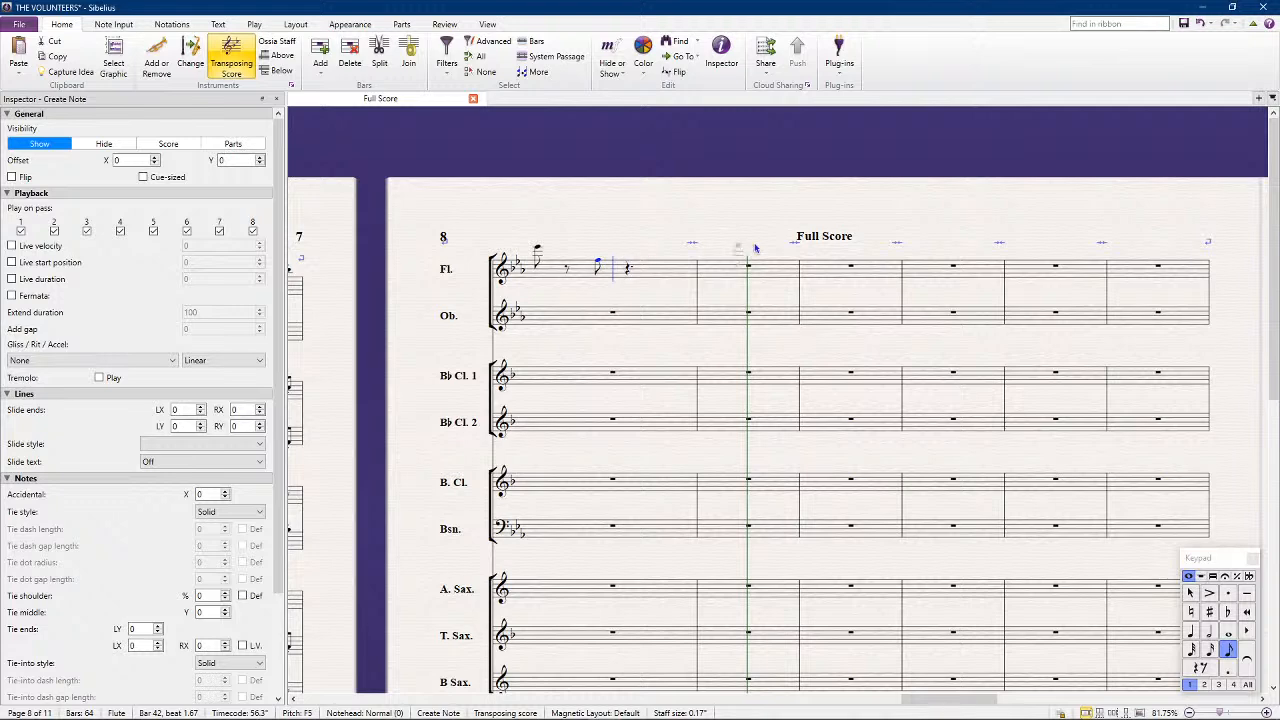
pyautogui.press('e')
pyautogui.press('d')
pyautogui.press('c')
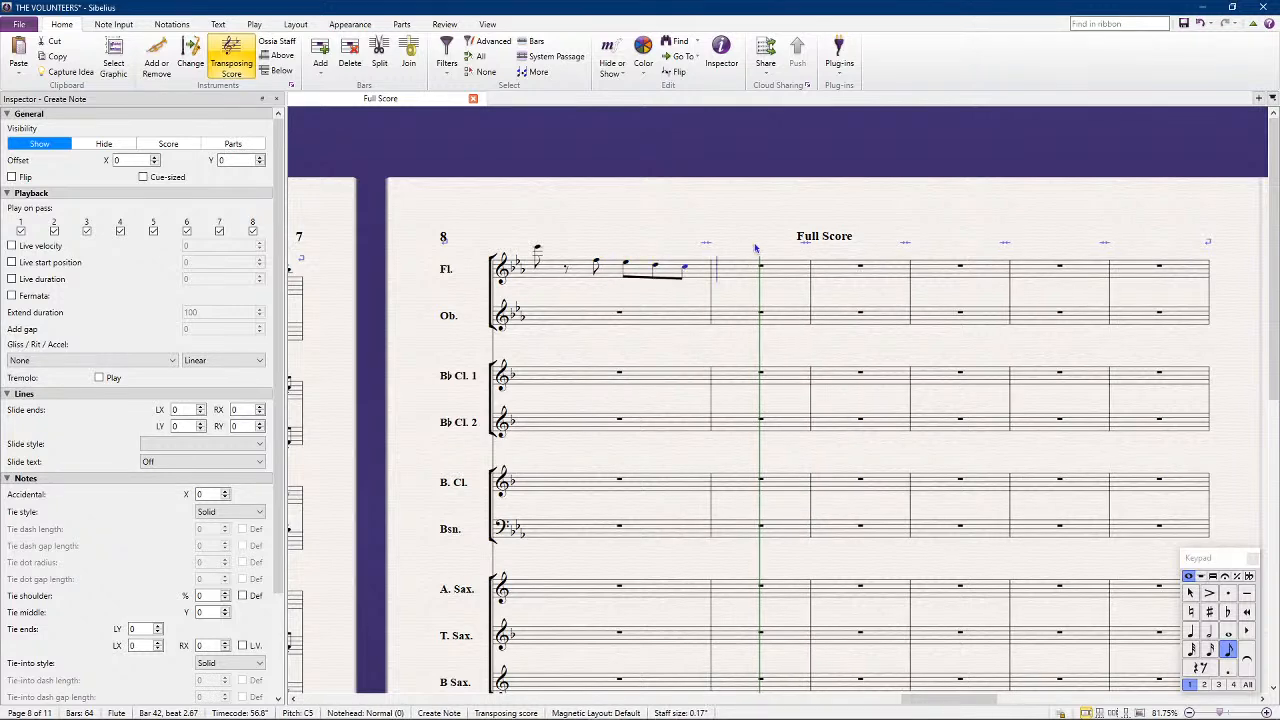
# Enter the Flute's bar 43 in eighths: D5, rest, F5, D5, rest and C5
pyautogui.press('d')
pyautogui.press('KP_0')
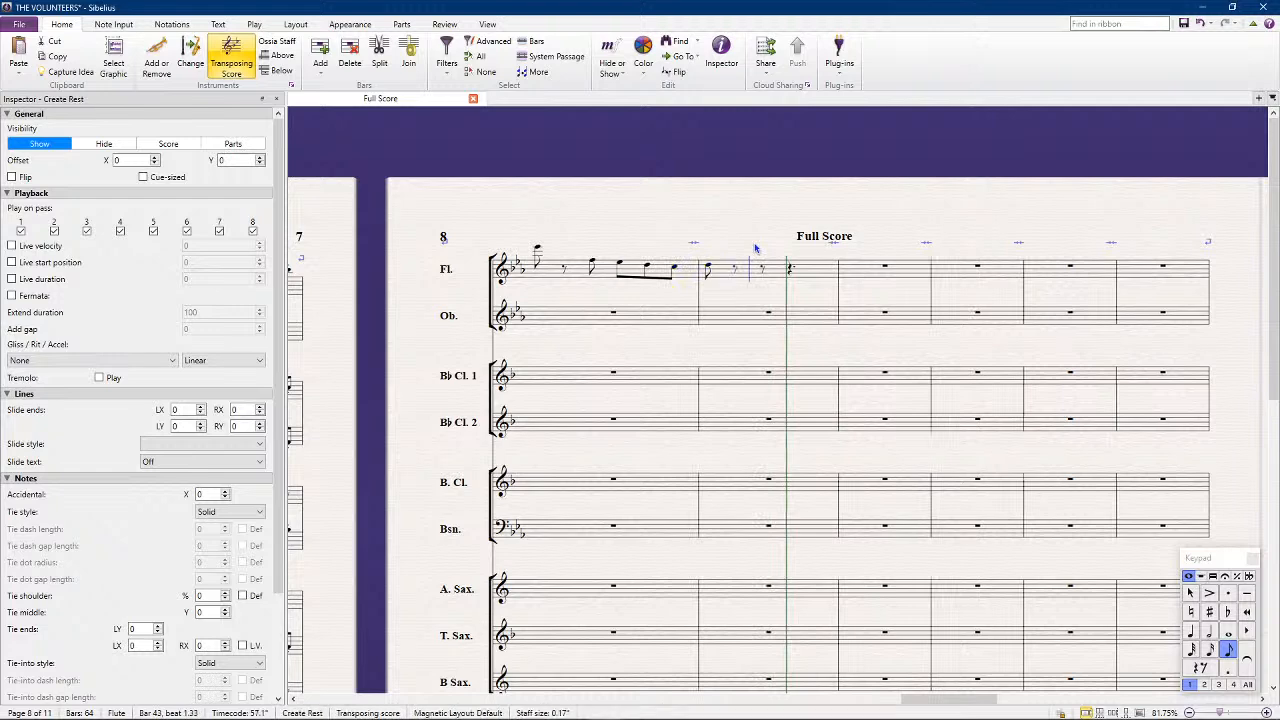
pyautogui.press('f')
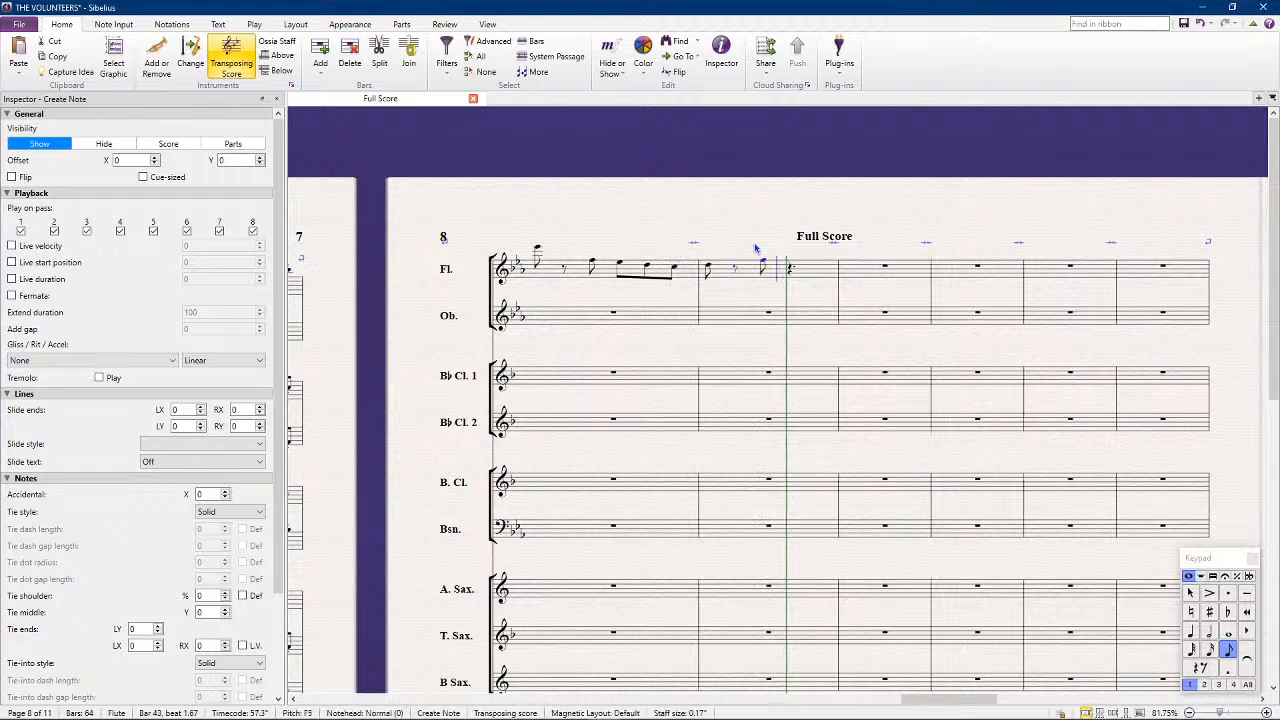
pyautogui.press('d')
pyautogui.press('KP_0')
pyautogui.press('c')
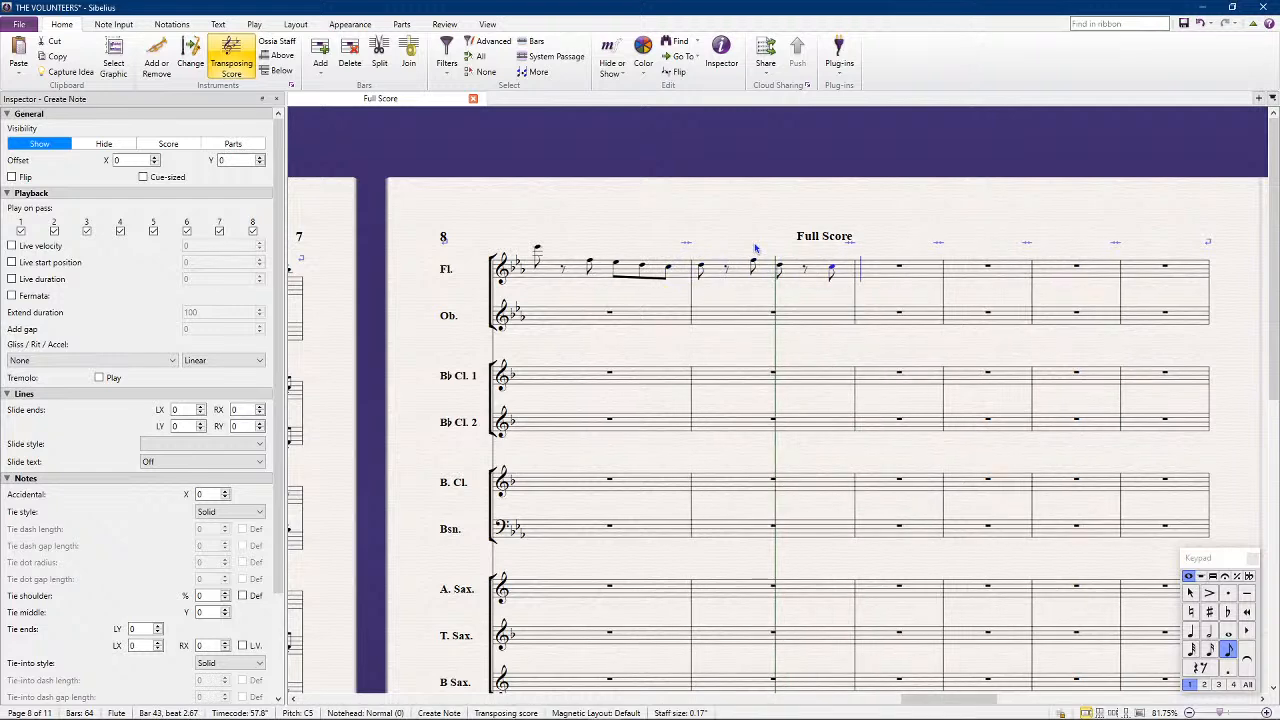
# Enter a dotted half B-flat 4 in the Flute's bar 44, tied to a dotted quarter in bar 45, plus quarter and eighth B-flats
pyautogui.press('KP_5')
pyautogui.press('KP_Decimal')
pyautogui.press('b')
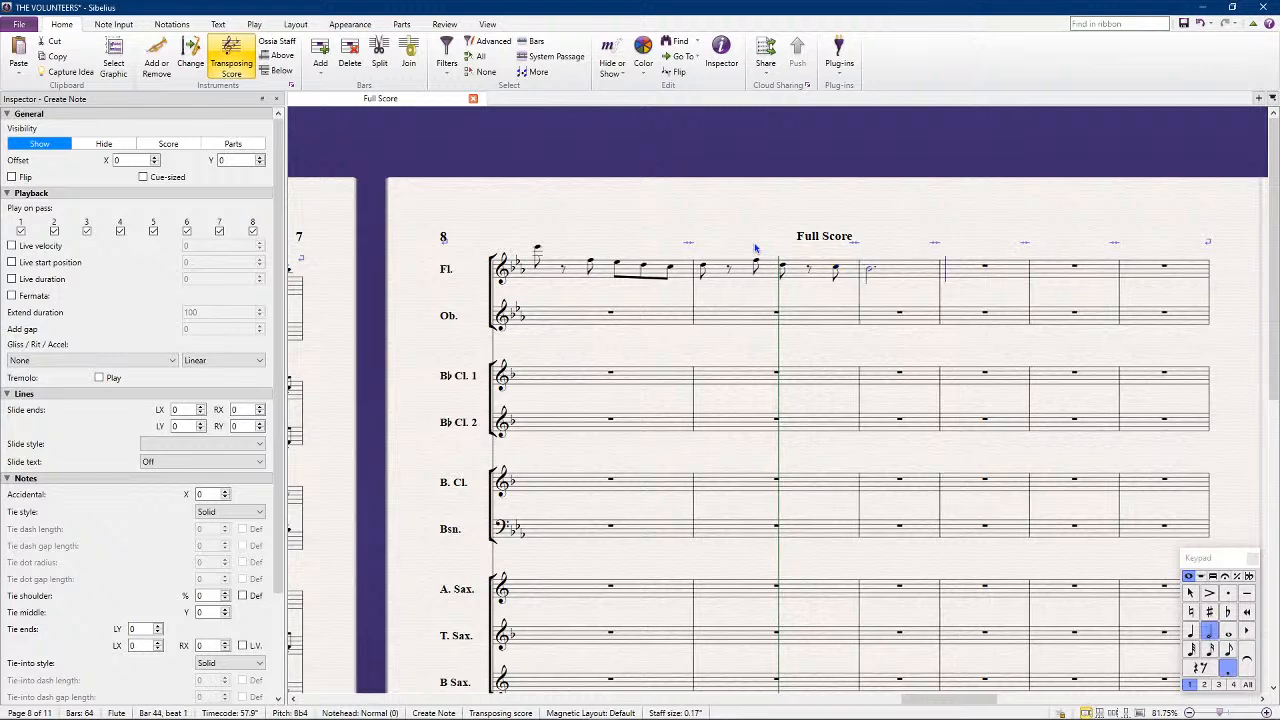
pyautogui.press('KP_4')
pyautogui.press('KP_Enter')
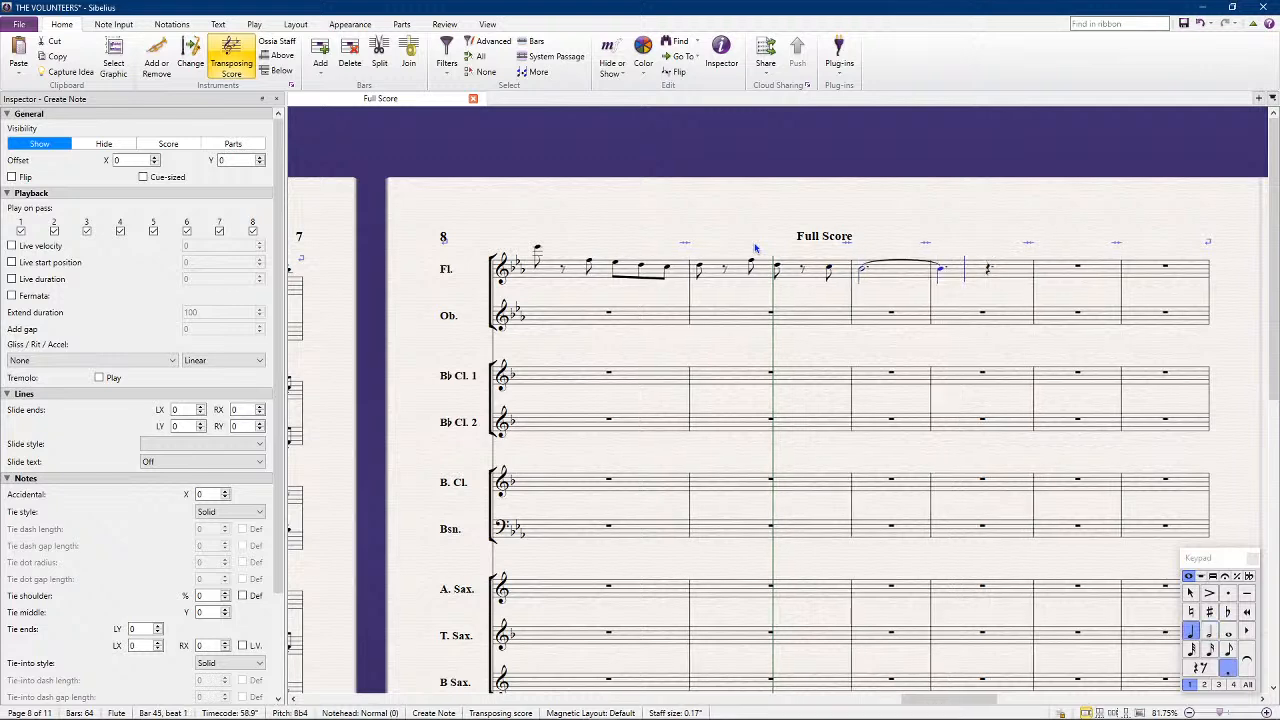
pyautogui.press('b')
pyautogui.press('KP_3')
pyautogui.press('b')
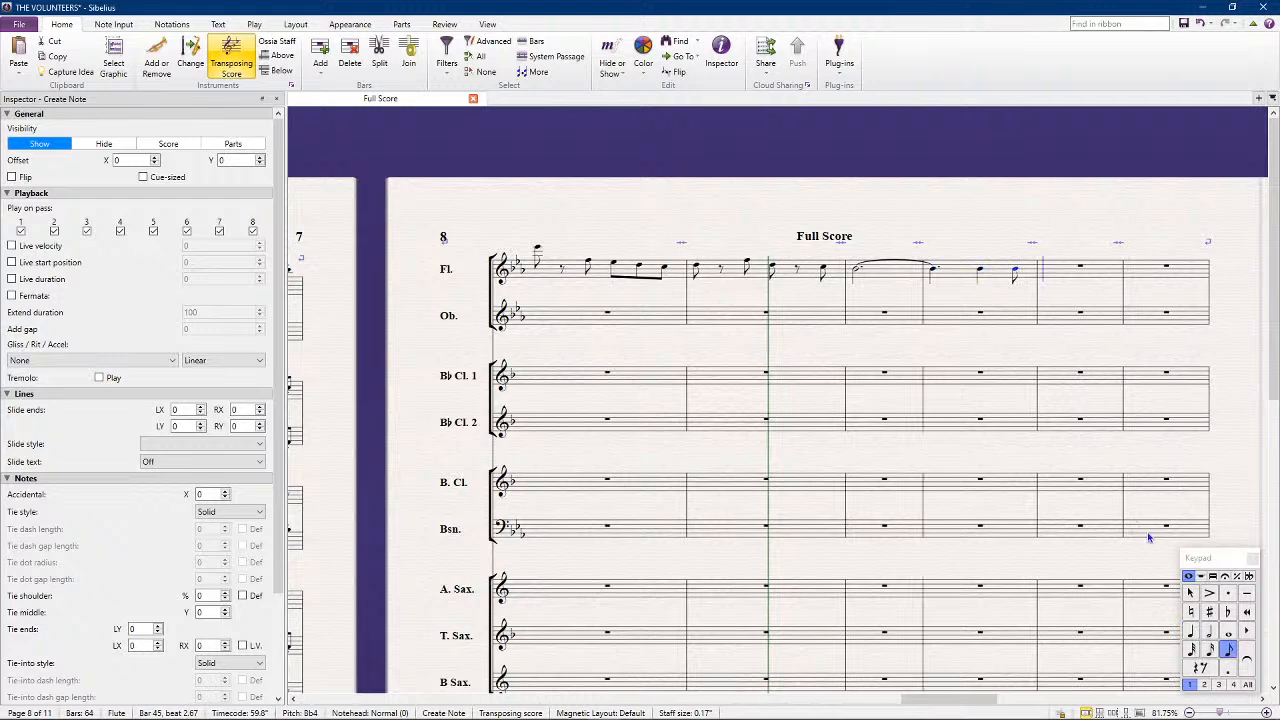
pyautogui.press('Escape')
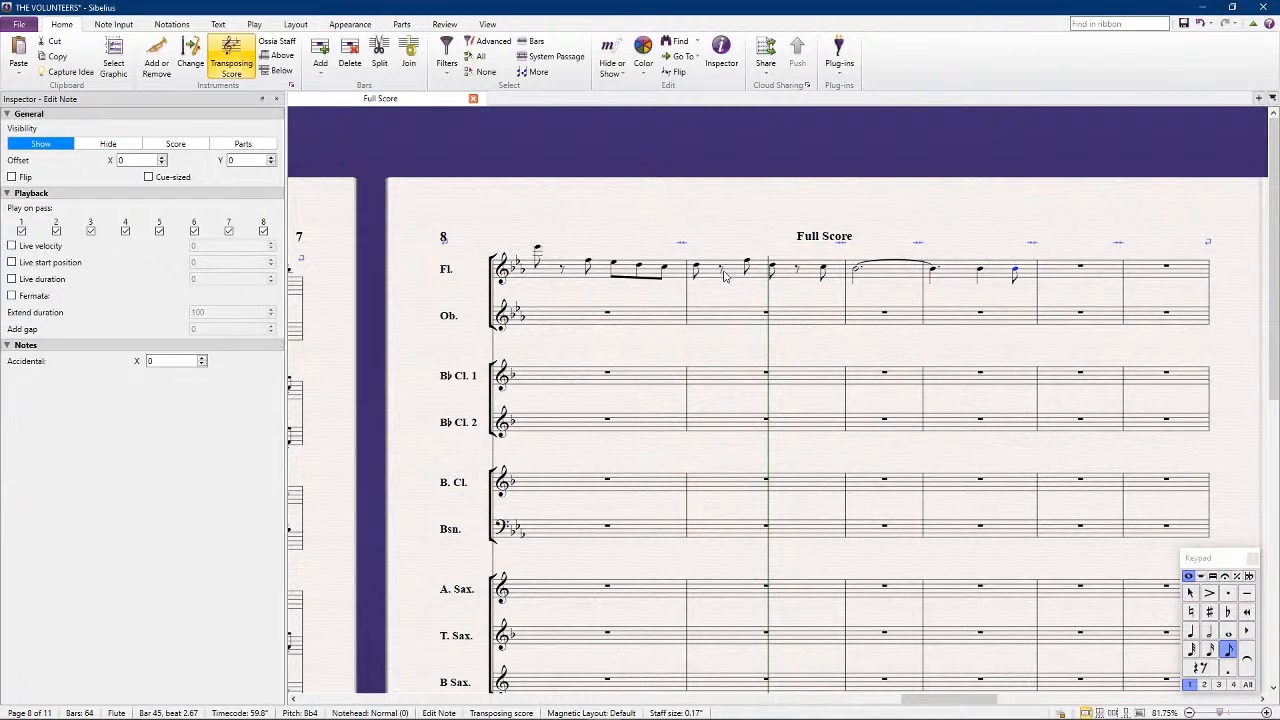
# Beam the Flute's eighth notes across the eighth rests in bars 42 and 43
pyautogui.click(720, 270)
pyautogui.keyDown('ctrl'); pyautogui.click(796, 267); pyautogui.keyUp('ctrl')
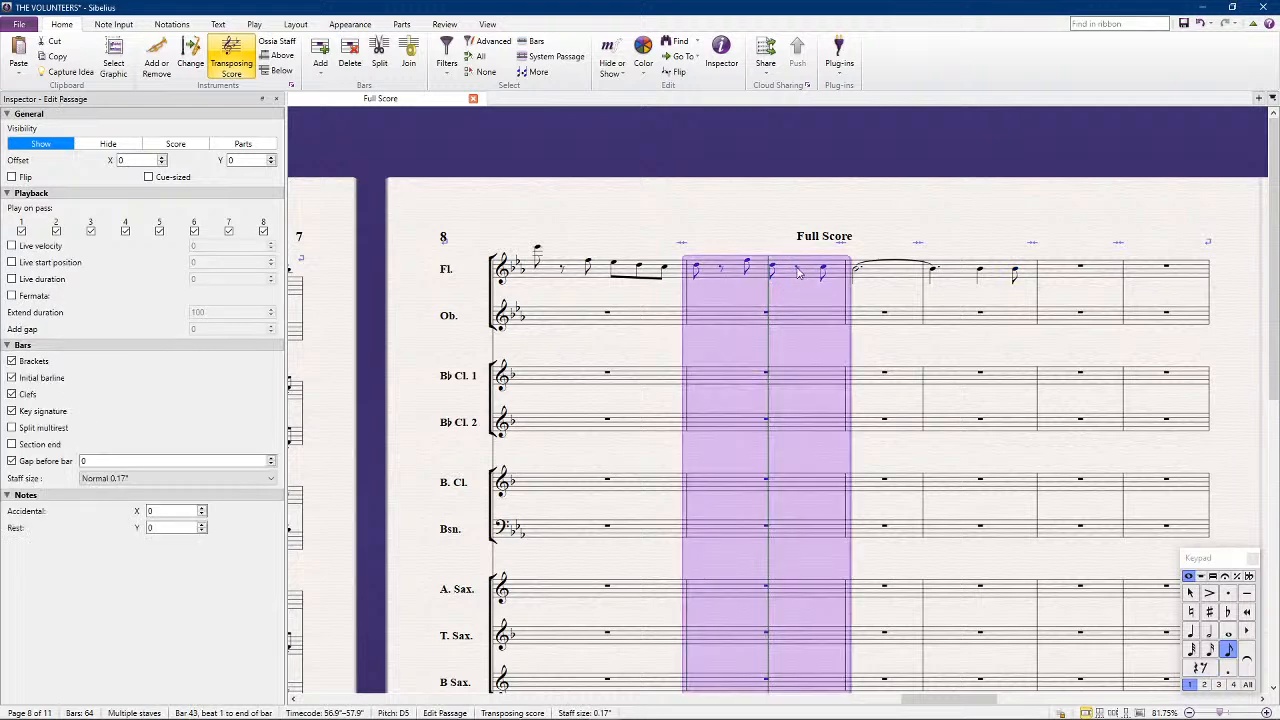
pyautogui.click(797, 268)
pyautogui.keyDown('ctrl'); pyautogui.click(563, 270); pyautogui.keyUp('ctrl')
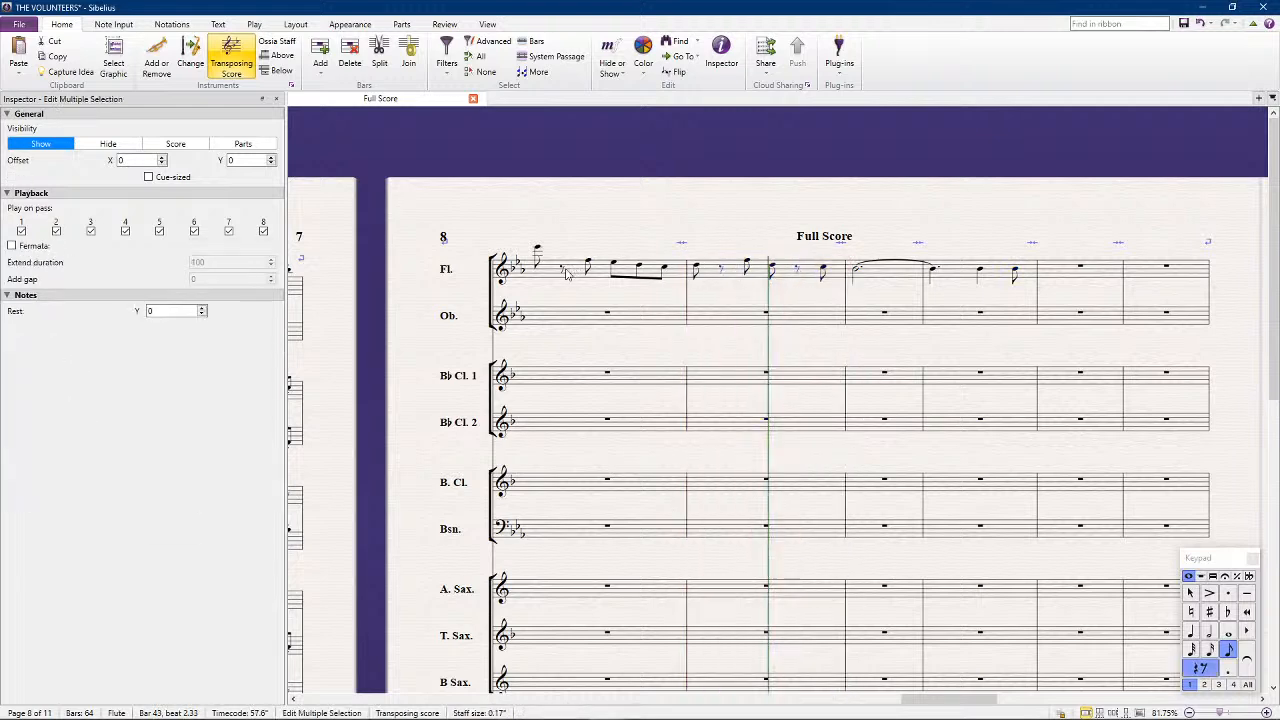
pyautogui.click(1212, 576)
pyautogui.click(1210, 593)
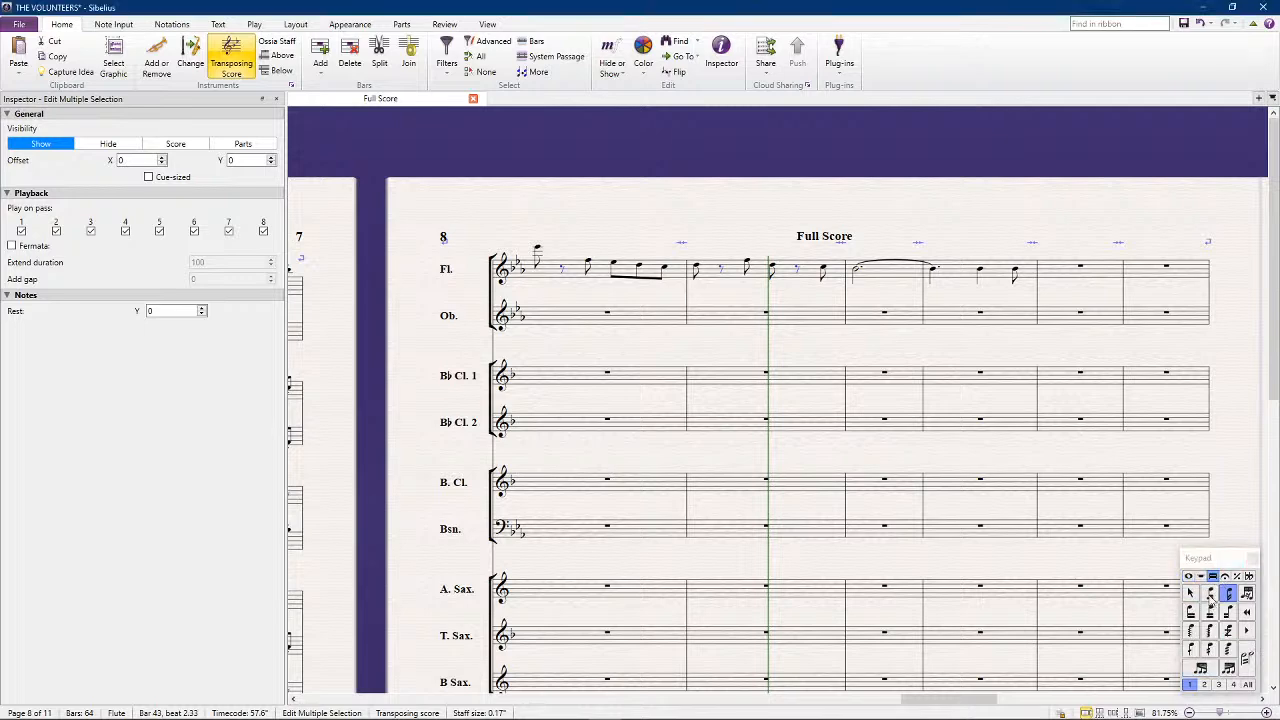
pyautogui.click(683, 207)
pyautogui.click(740, 272)
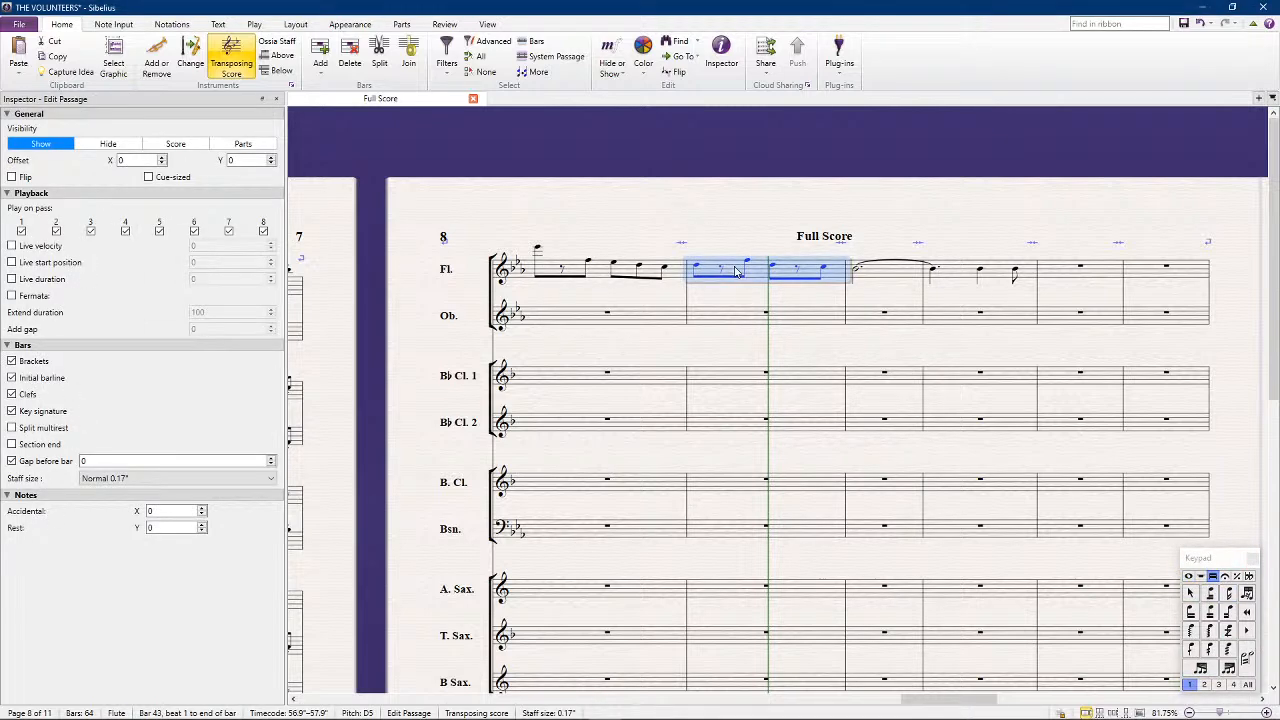
pyautogui.click(603, 275)
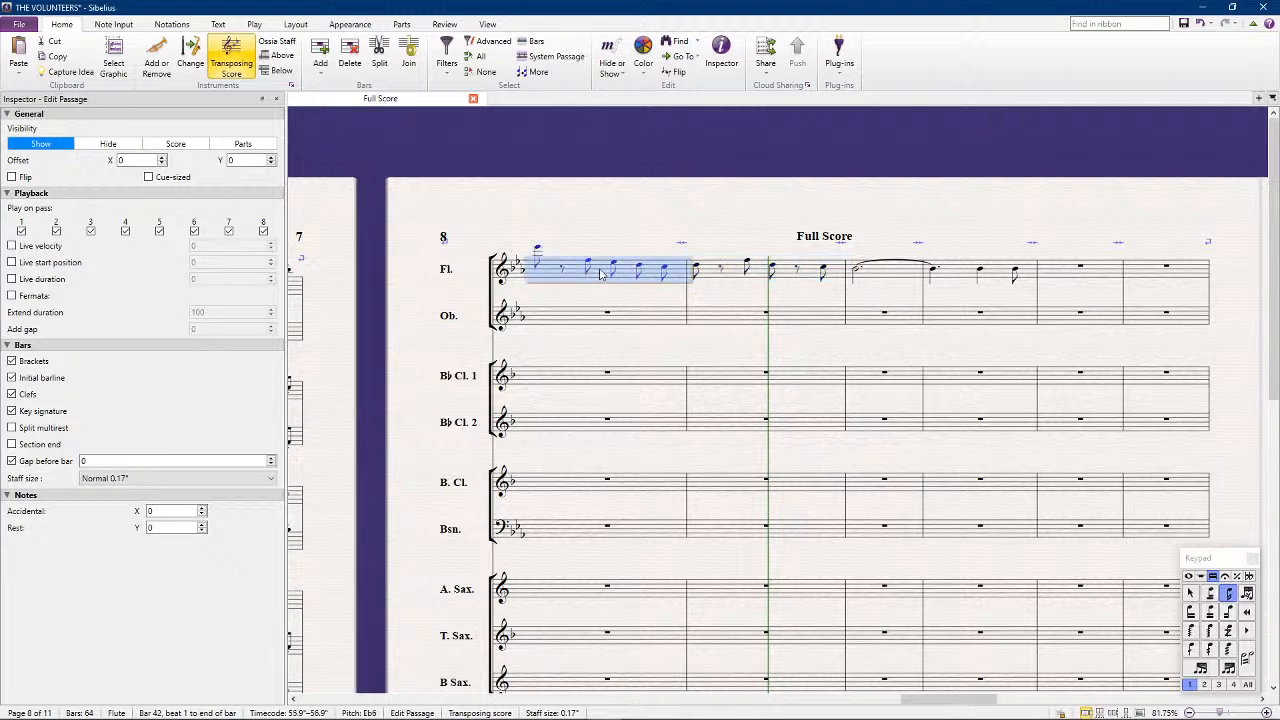
pyautogui.hotkey('ctrl', 'z')
pyautogui.hotkey('ctrl', 'z')
# Add staccato dots to the Flute's notes in bars 42 and 43, and beam bar 43 across its eighth rests again
pyautogui.click(1189, 577)
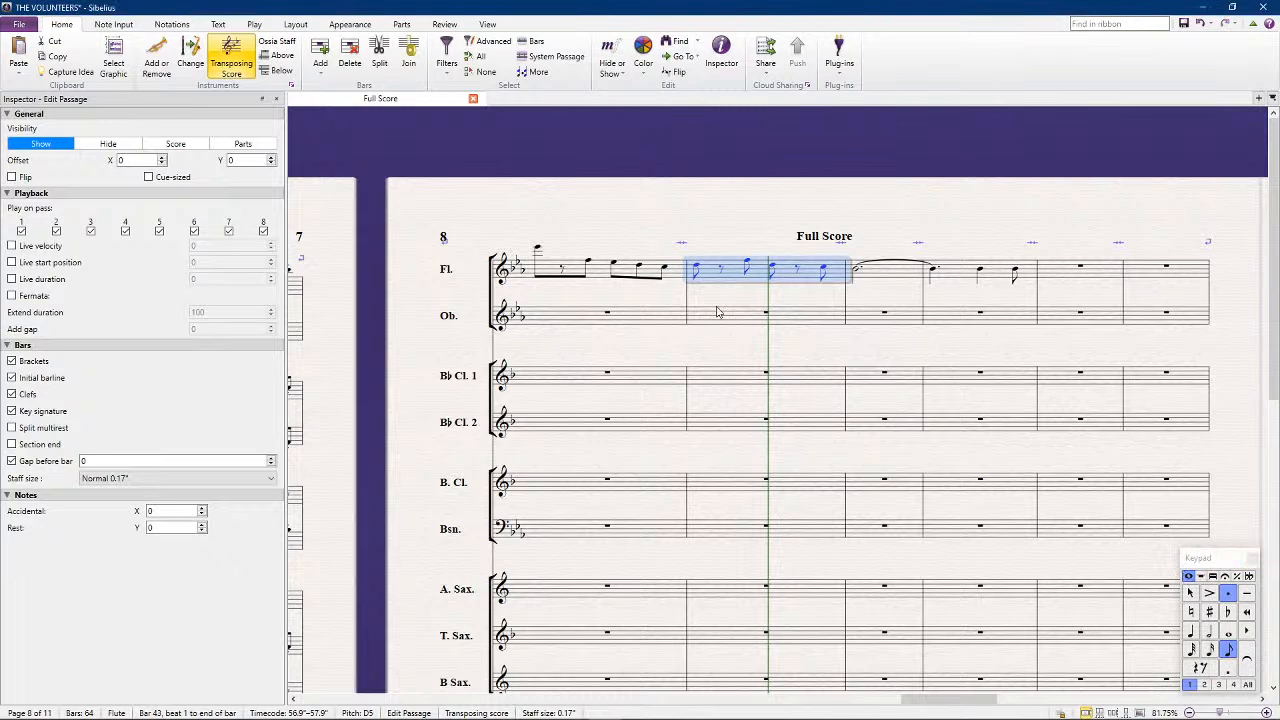
pyautogui.click(597, 275)
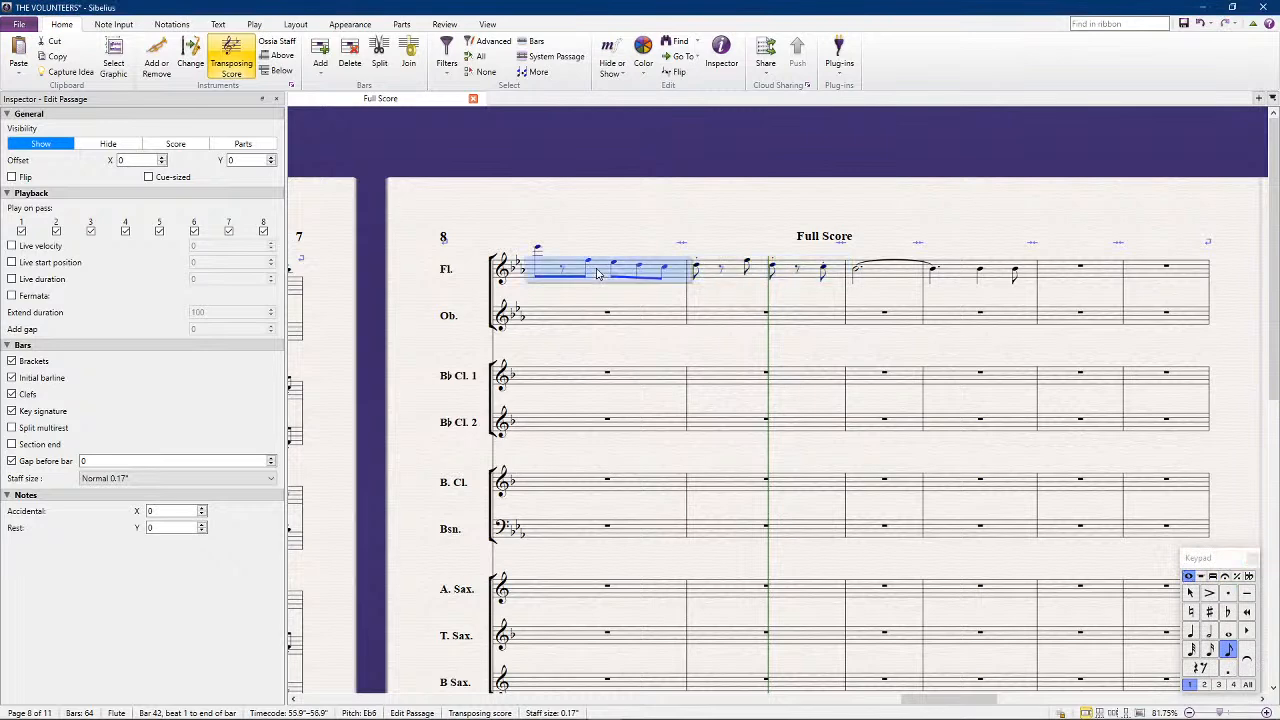
pyautogui.click(723, 272)
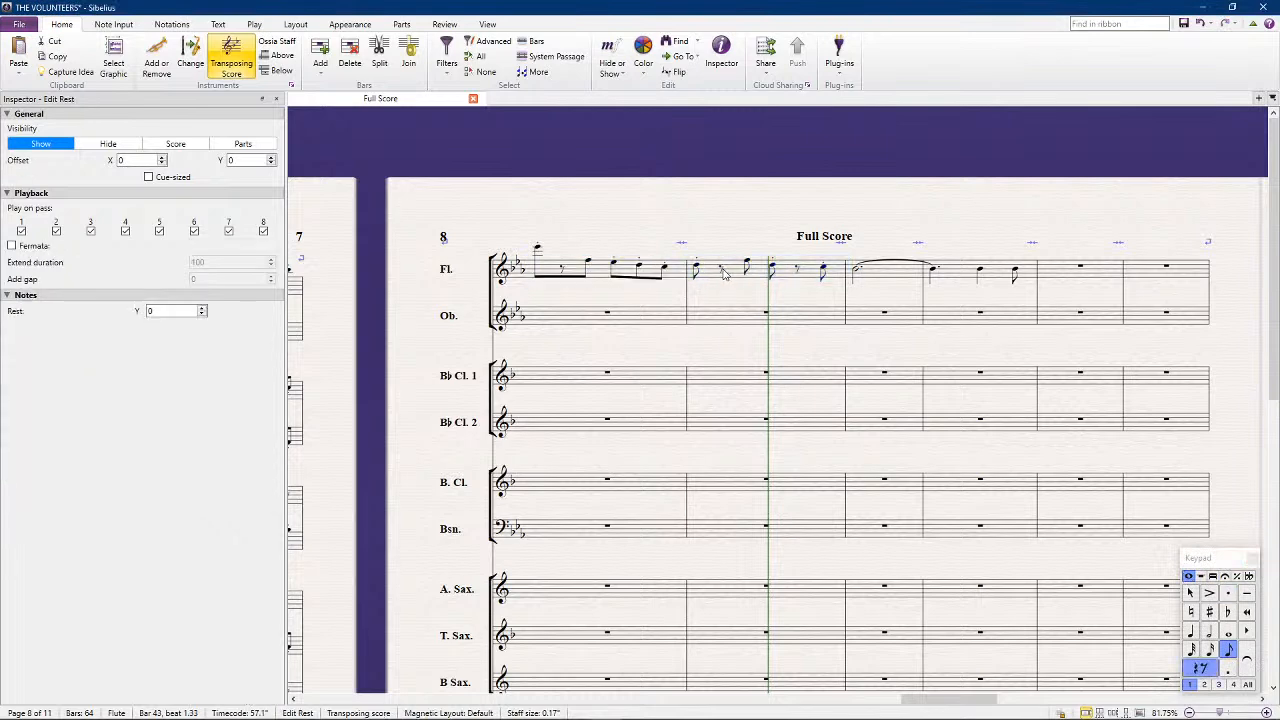
pyautogui.keyDown('ctrl'); pyautogui.click(797, 275); pyautogui.keyUp('ctrl')
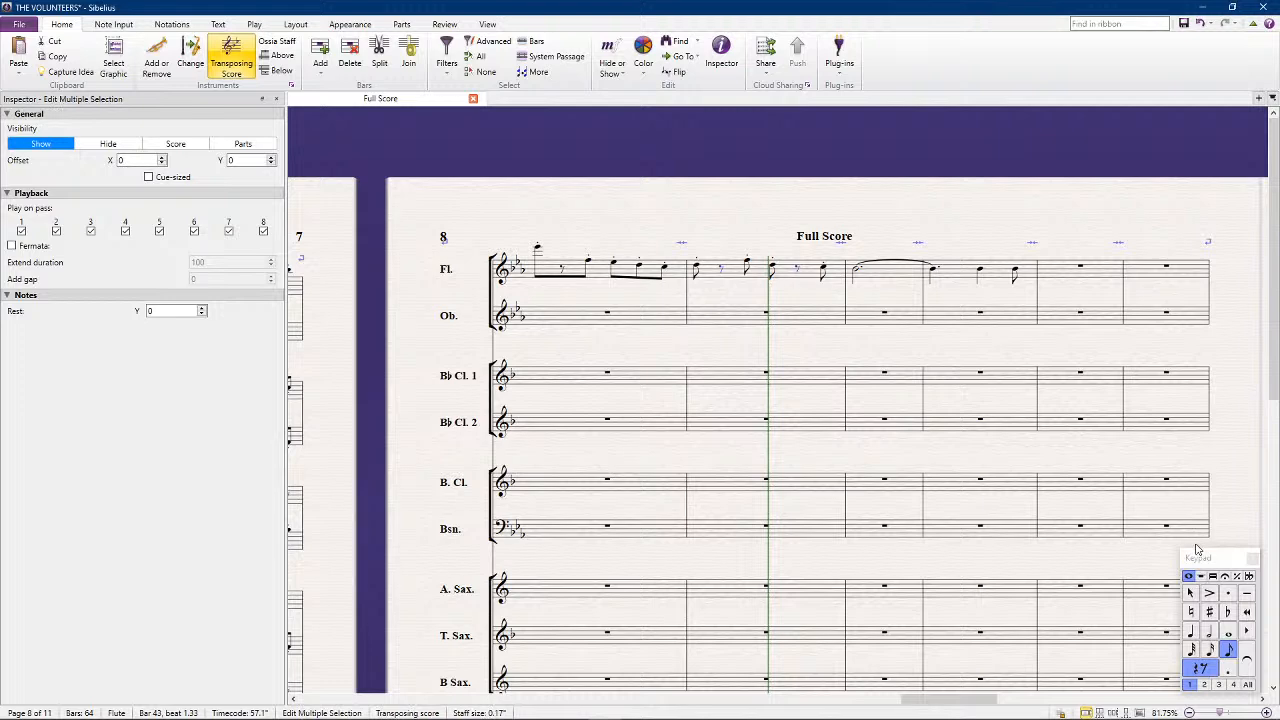
pyautogui.click(1212, 576)
pyautogui.click(1209, 612)
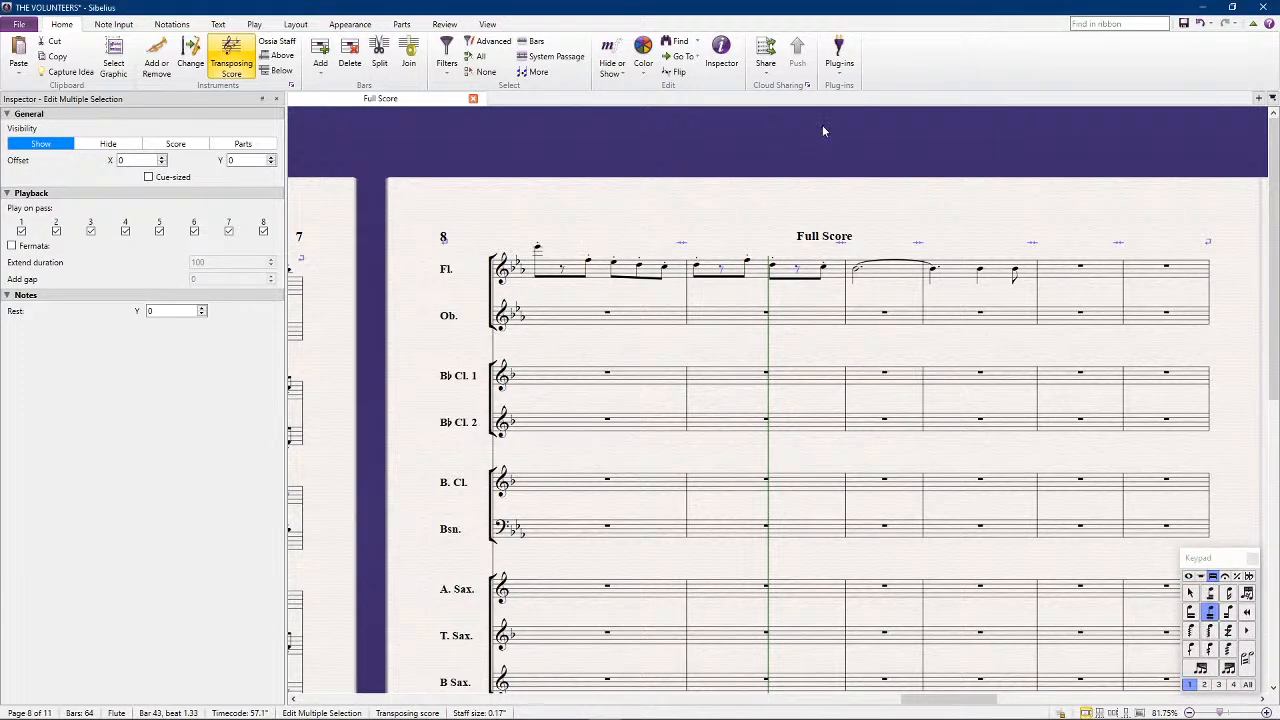
pyautogui.click(756, 172)
# Enter dotted quarter notes G5 and F5 in the Oboe's bar 42
pyautogui.click(975, 272)
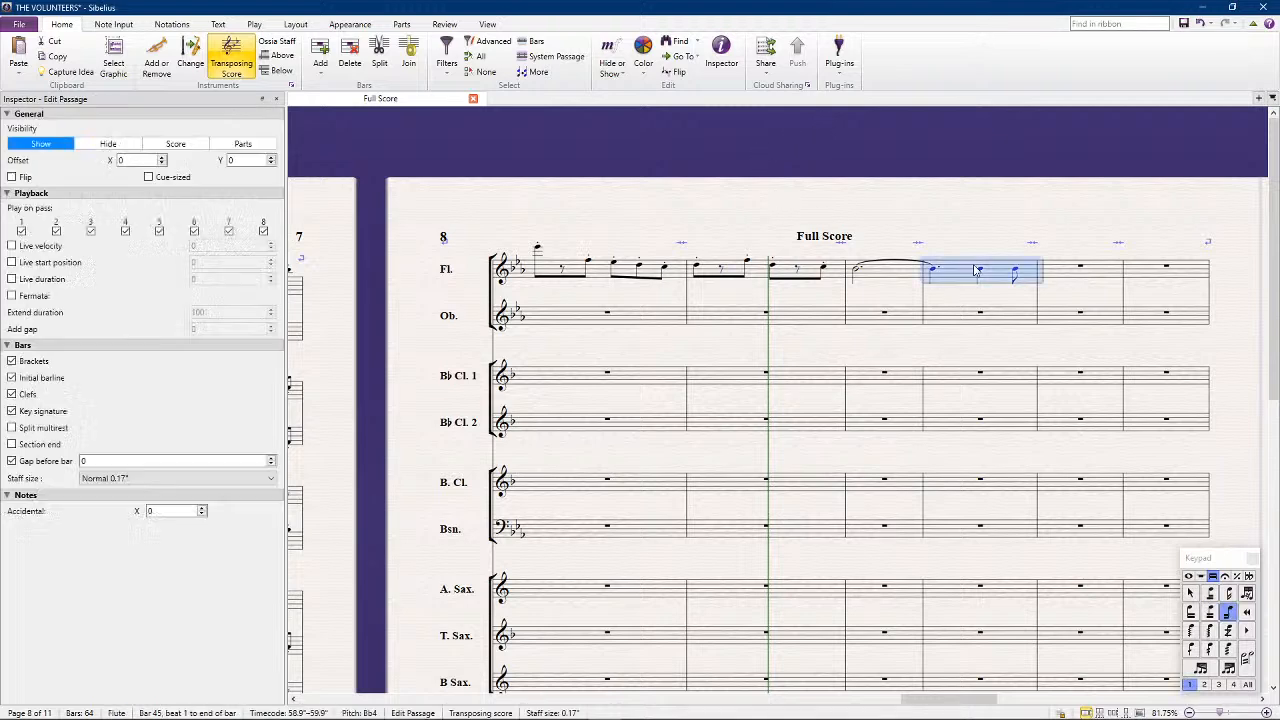
pyautogui.hscroll(-2, 975, 272)
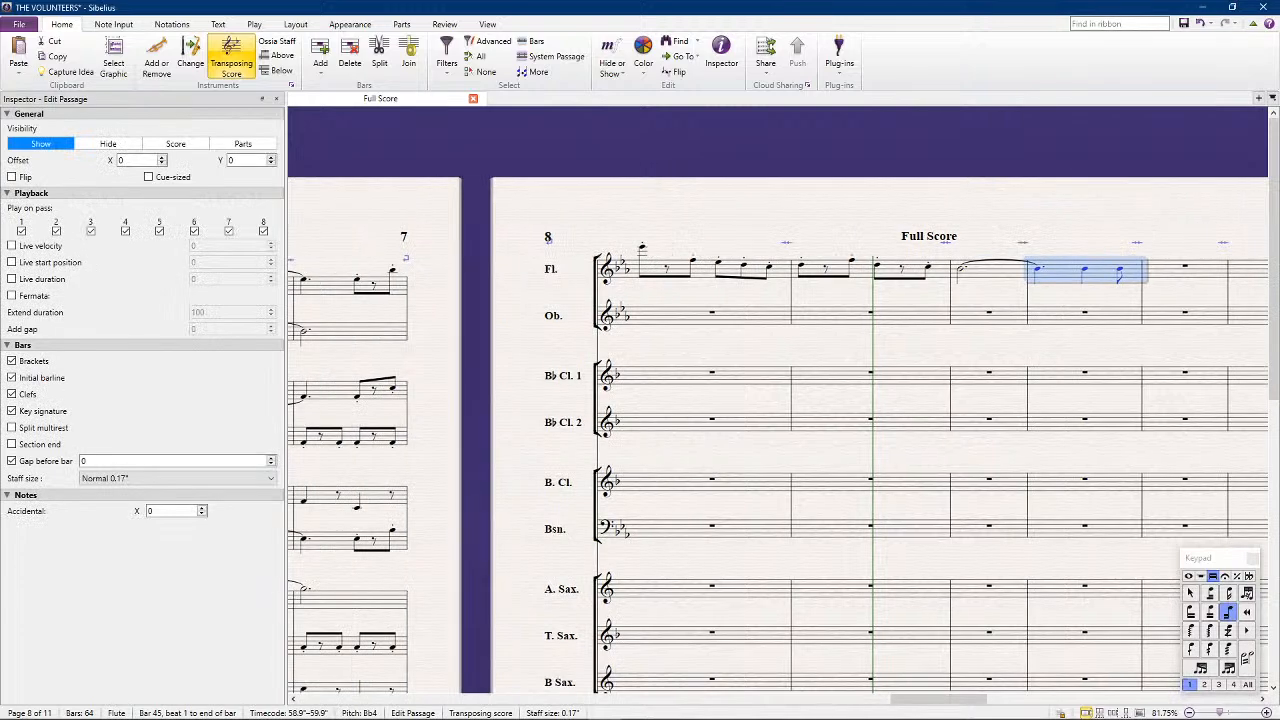
pyautogui.hscroll(-1, 704, 187)
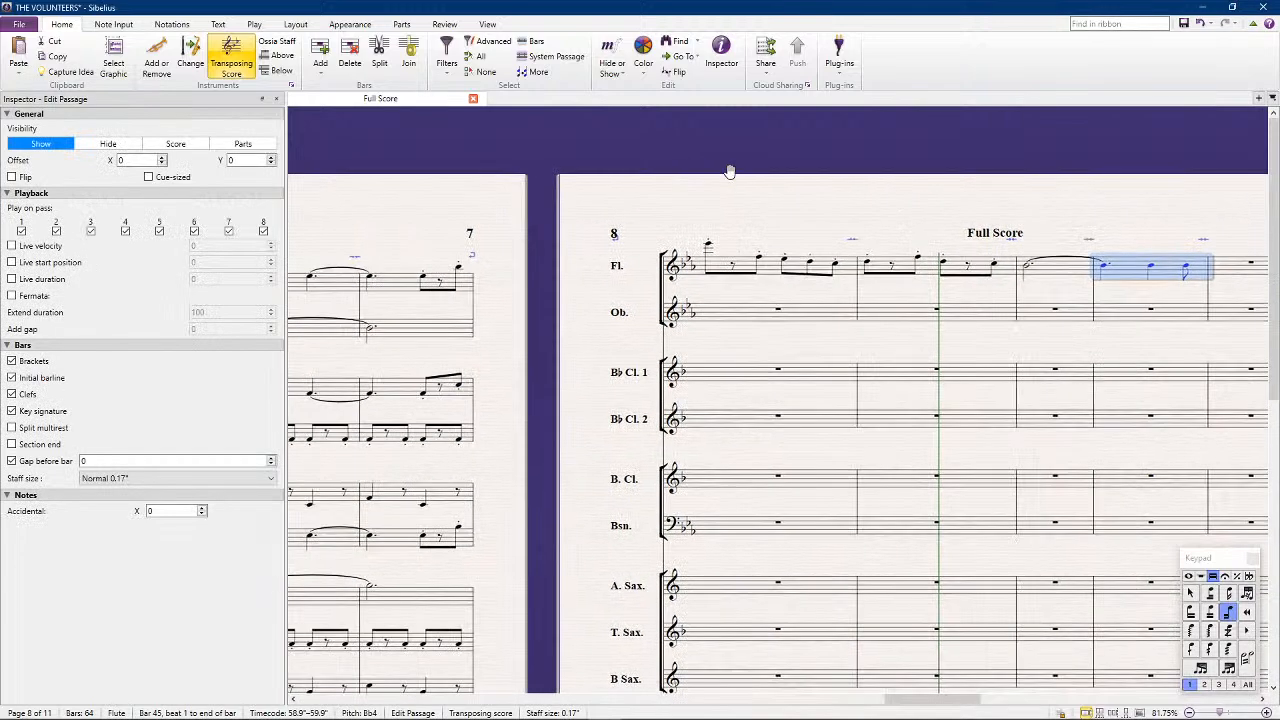
pyautogui.click(731, 177)
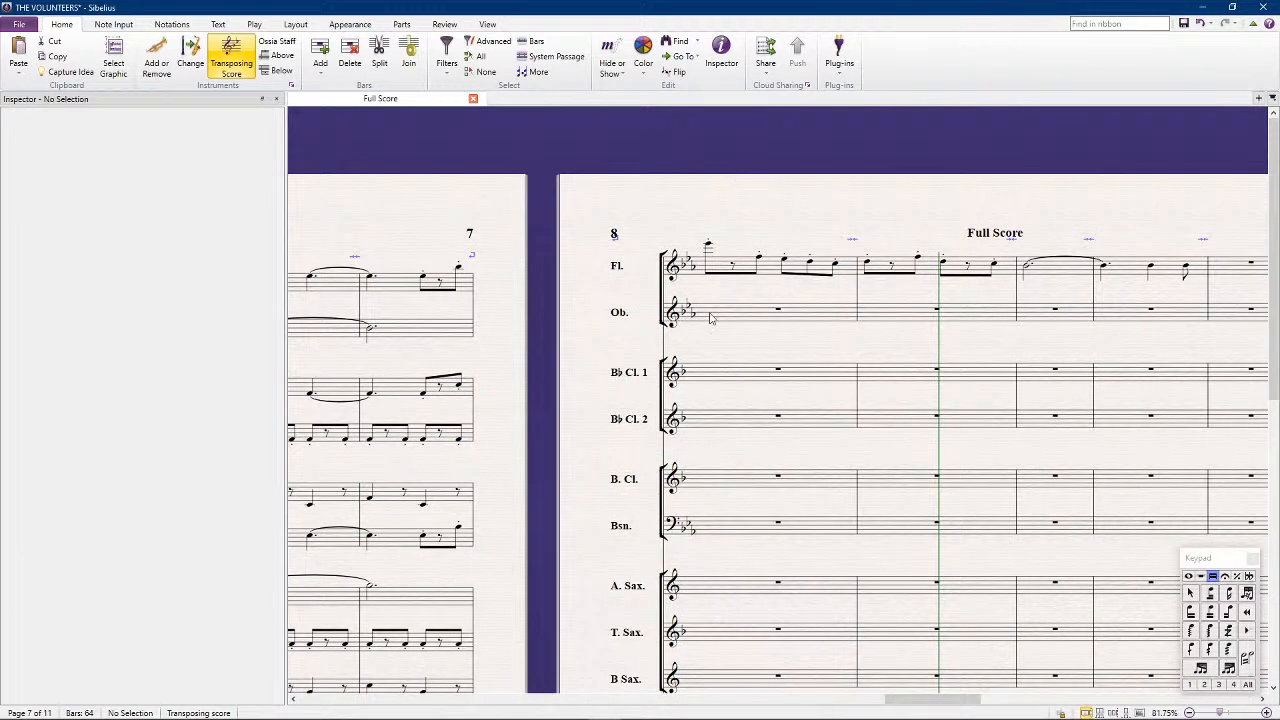
pyautogui.click(1190, 578)
pyautogui.press('4')
pyautogui.press('.')
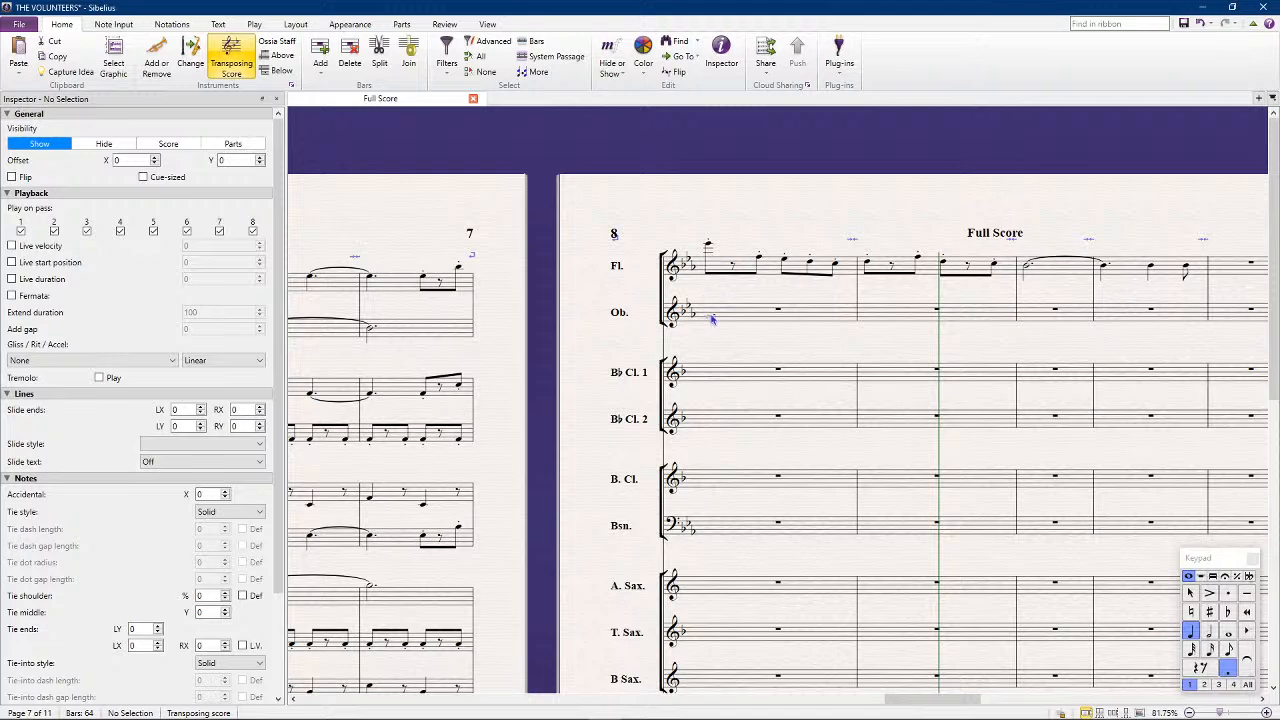
pyautogui.click(715, 305)
pyautogui.press('KP_7')
pyautogui.press('KP_7')
pyautogui.click(786, 303)
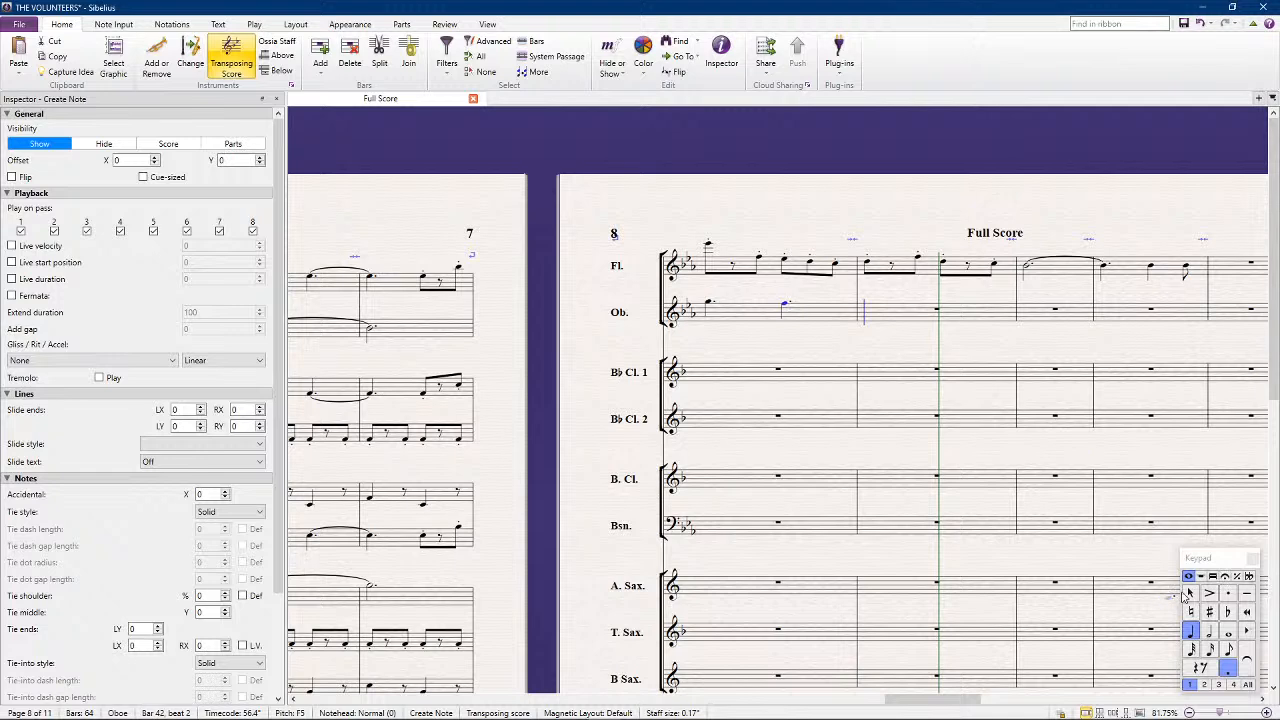
# Repeat the Oboe's bar 42 in bar 43
pyautogui.press('Escape')
pyautogui.click(748, 308)
pyautogui.press('Right')
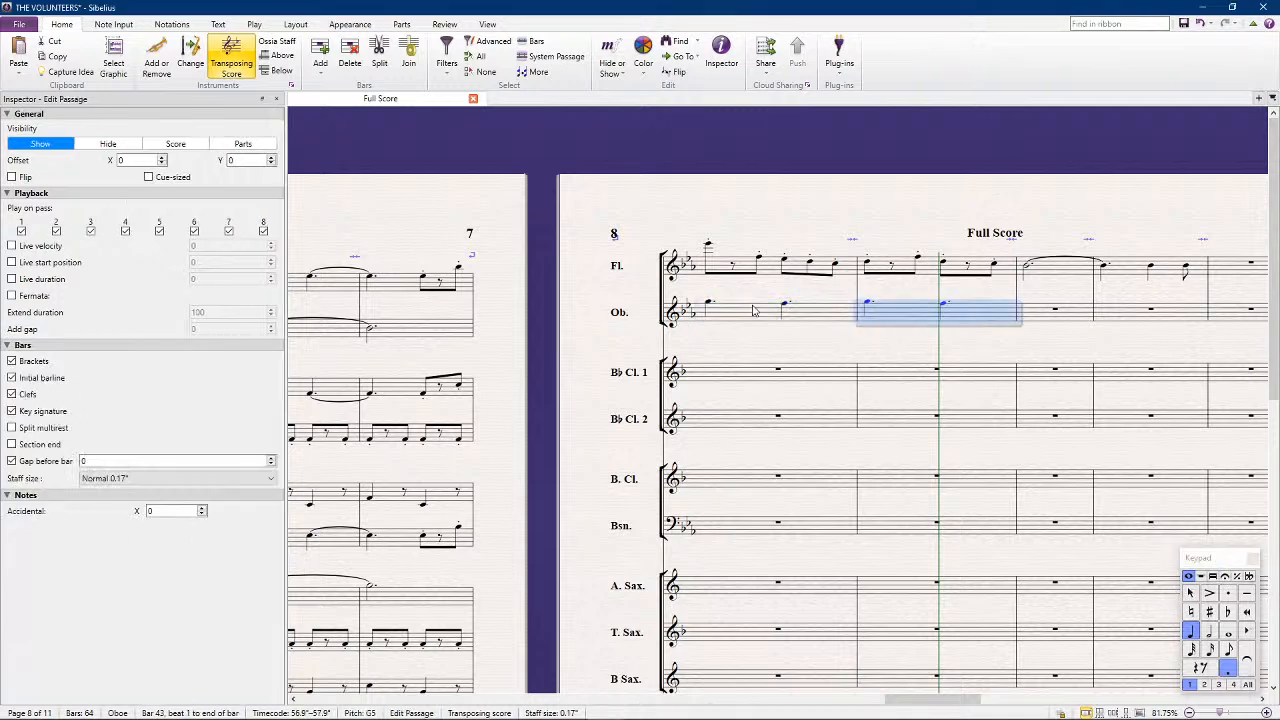
# Copy the Oboe's tied dotted half notes from bars 40 and 41 into bars 44 and 45, raising them to D5
pyautogui.click(441, 330)
pyautogui.click(1035, 318)
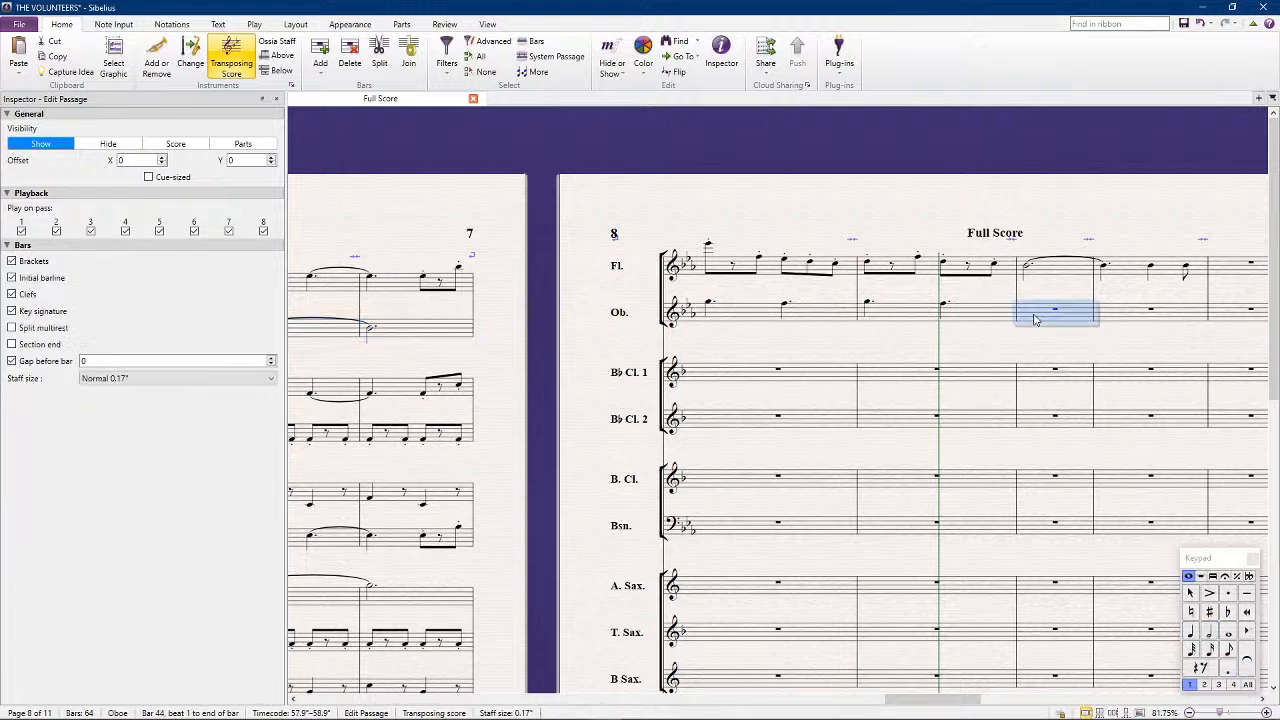
pyautogui.hotkey('ctrl', 'v')
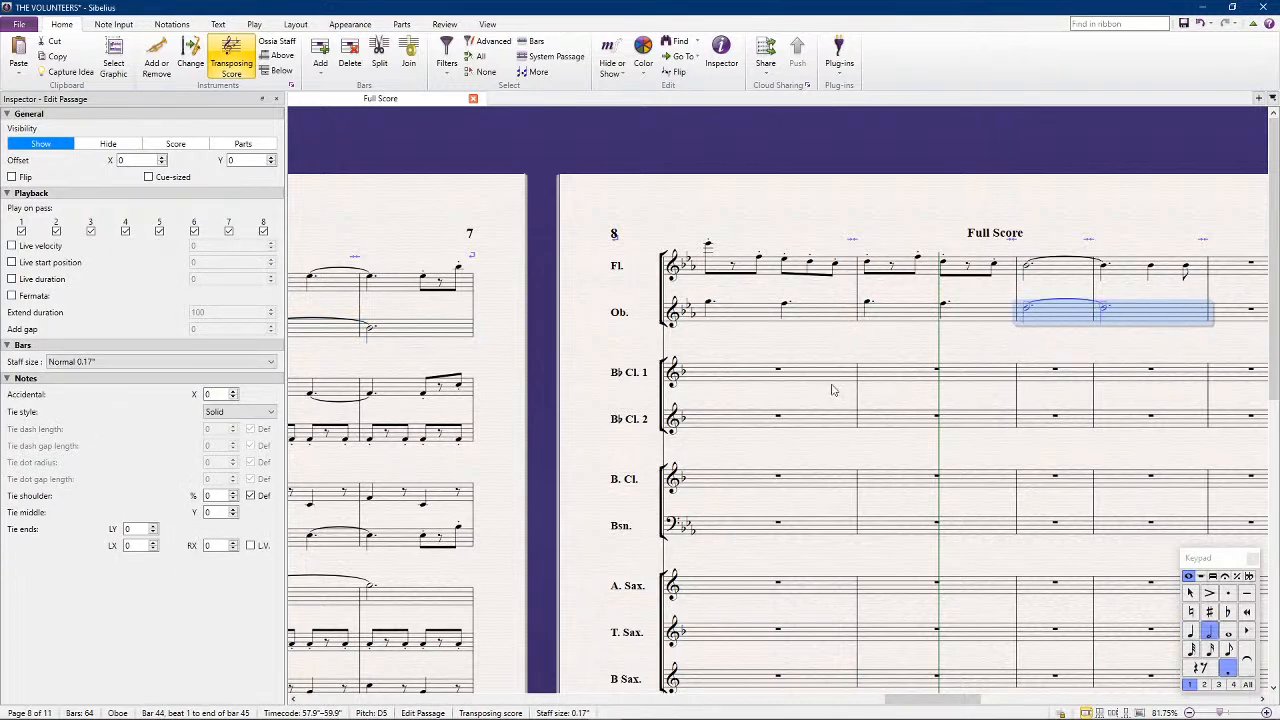
# Raise the Oboe's tied dotted half notes in bars 40 and 41 to G5
pyautogui.hscroll(-3, 838, 386)
pyautogui.click(640, 332)
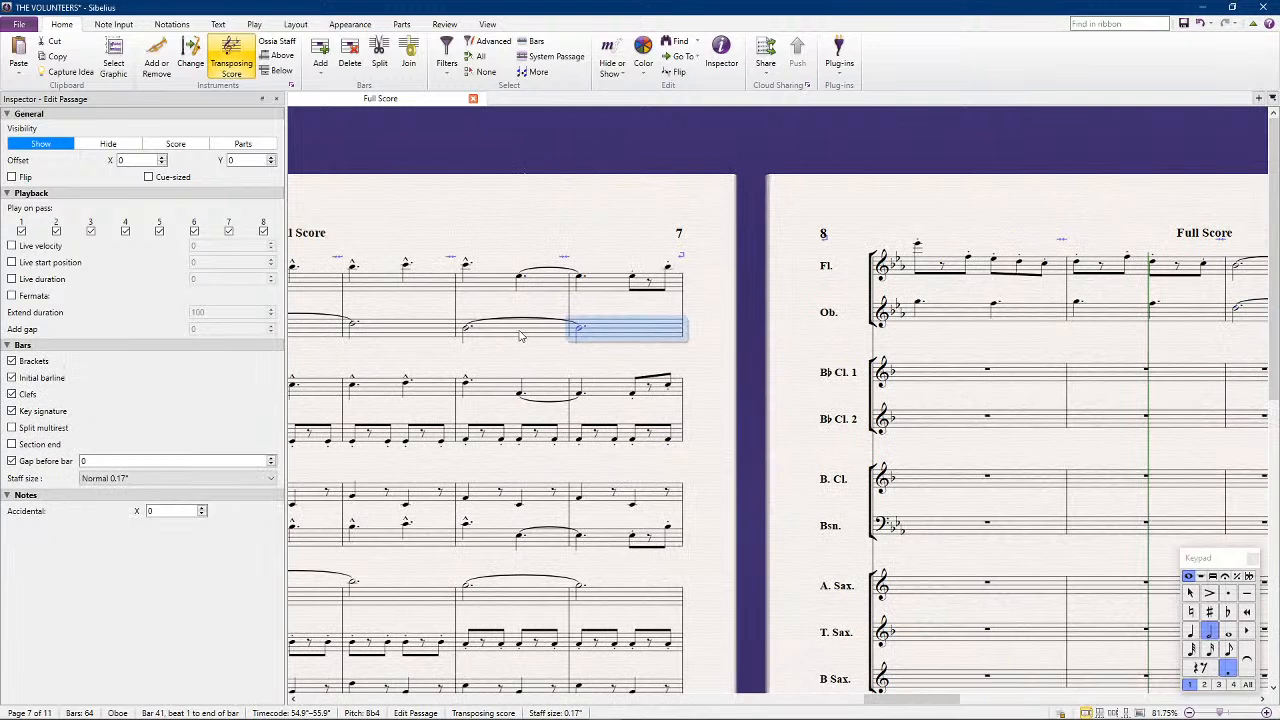
pyautogui.keyDown('shift'); pyautogui.click(519, 336); pyautogui.keyUp('shift')
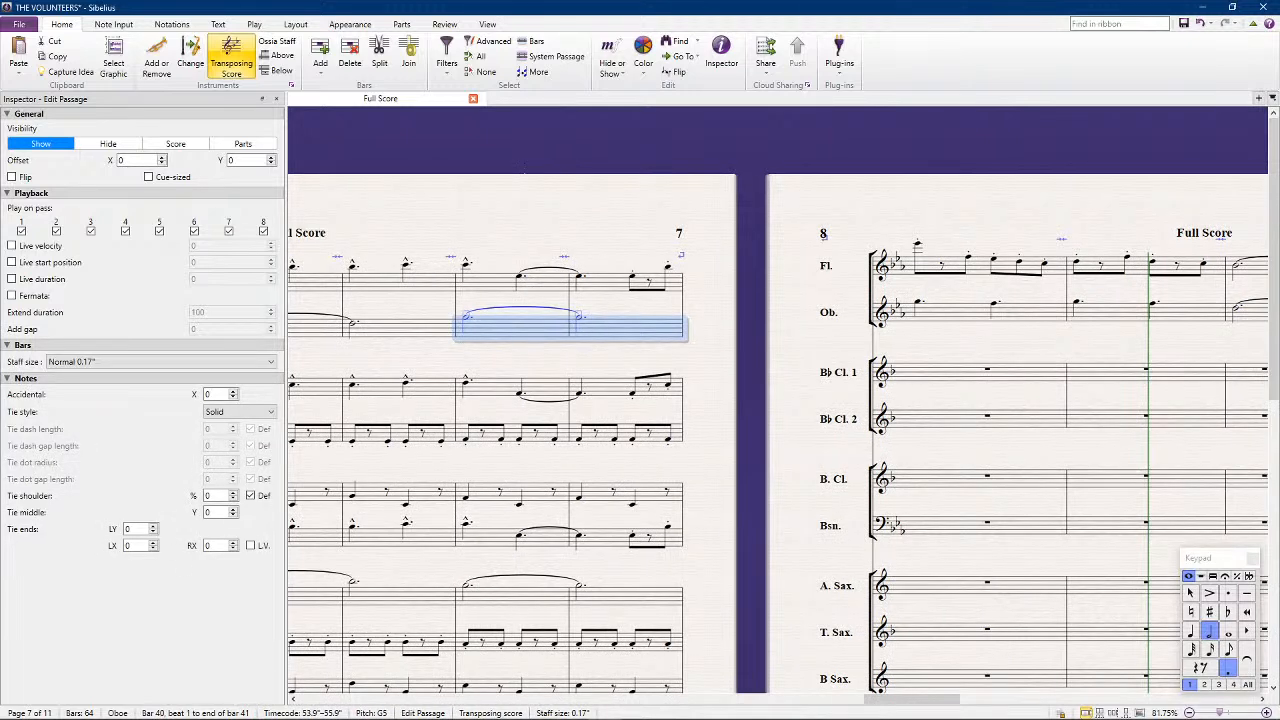
pyautogui.hscroll(-5, 650, 450)
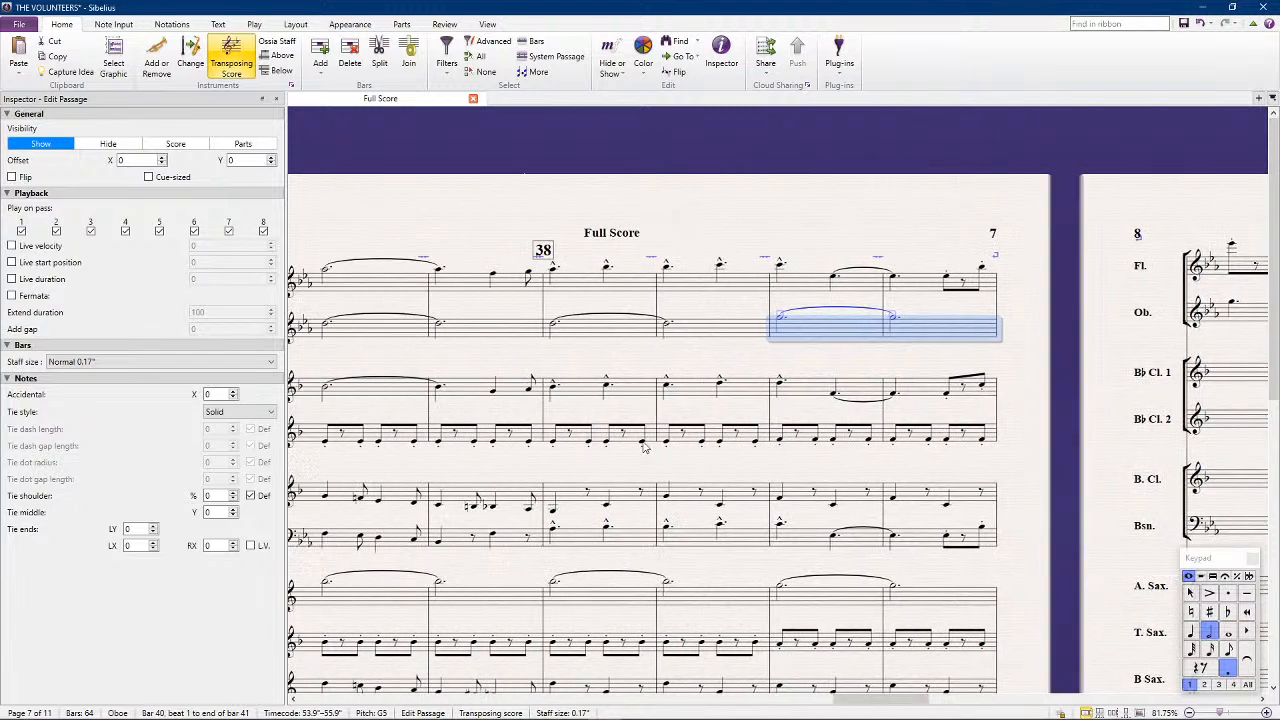
pyautogui.click(690, 333)
pyautogui.keyDown('shift'); pyautogui.click(621, 334); pyautogui.keyUp('shift')
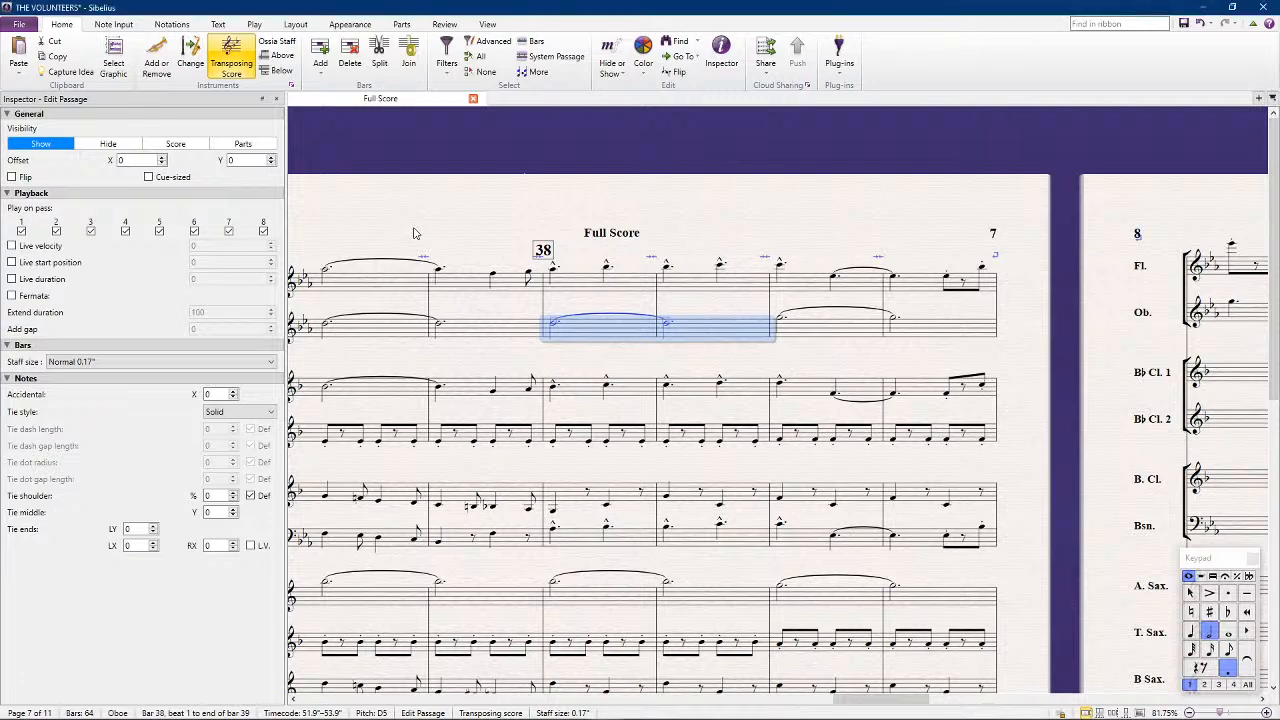
pyautogui.moveTo(416, 234); pyautogui.dragTo(558, 237)
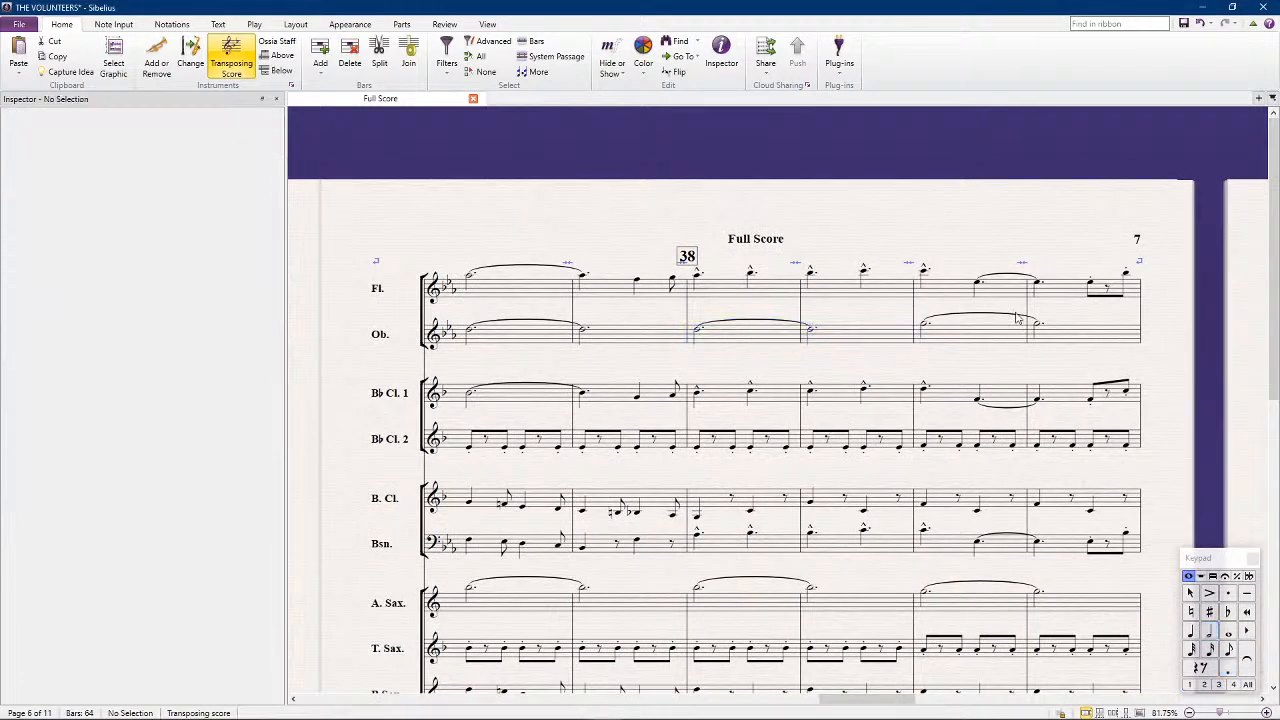
pyautogui.click(516, 345)
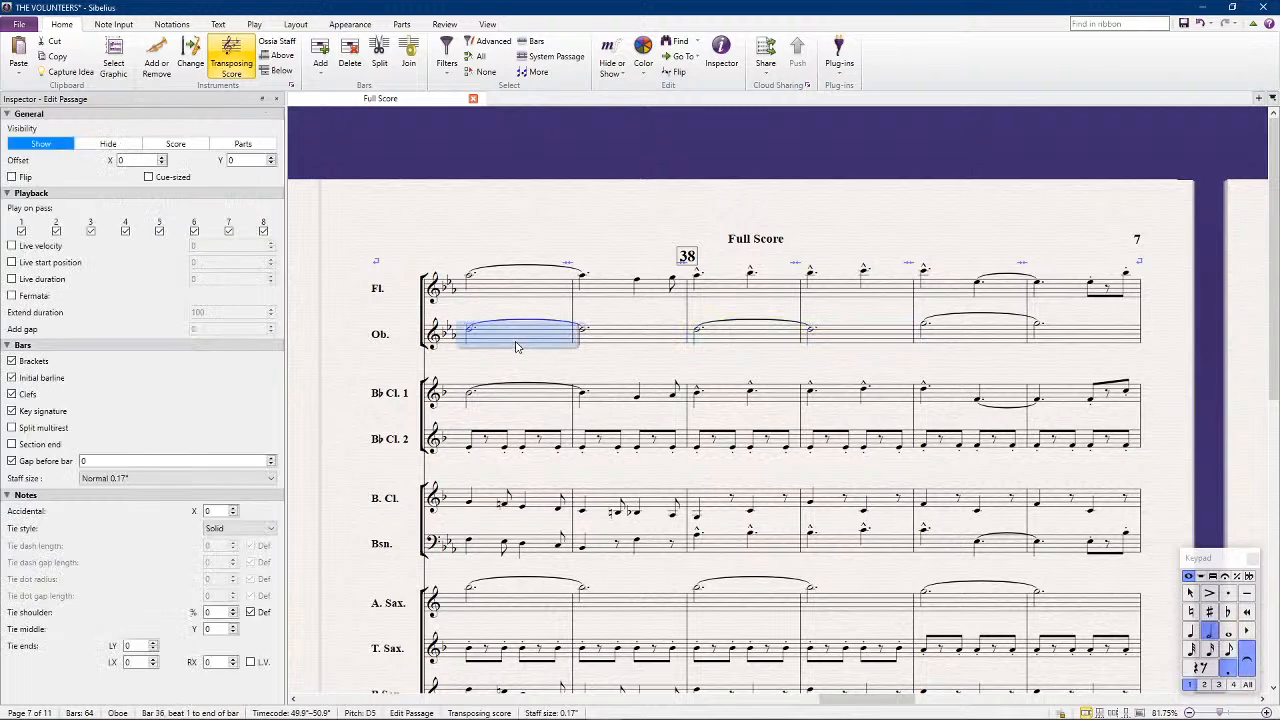
pyautogui.press('Escape')
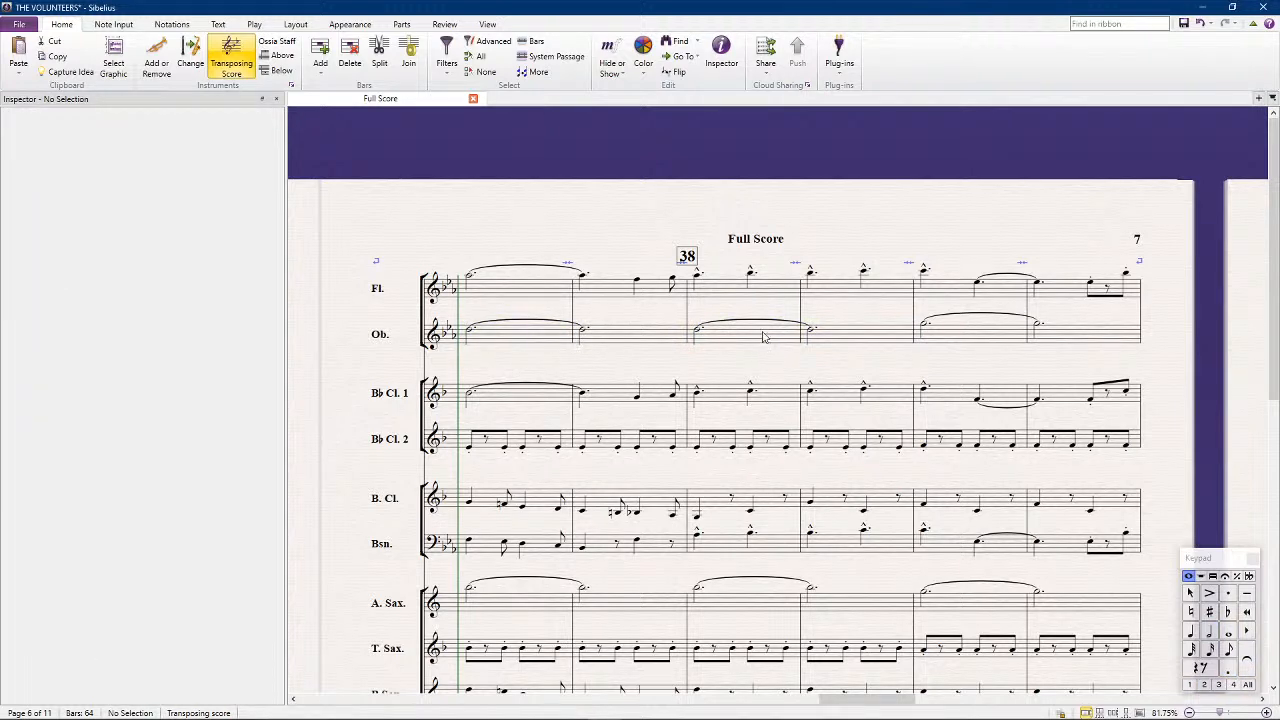
# Copy the Oboe's bars 38 to 45 into the Alto Saxophone staff, starting at bar 38
pyautogui.click(765, 335)
pyautogui.hscroll(5, 950, 330)
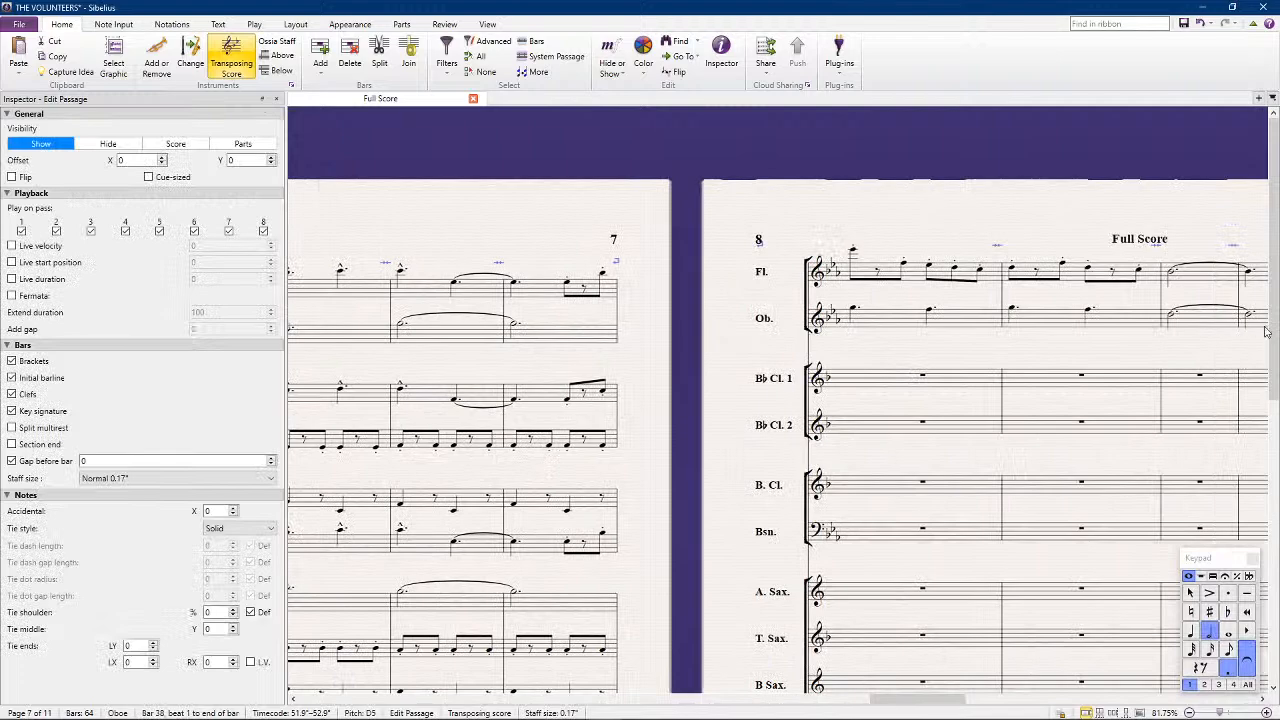
pyautogui.keyDown('shift'); pyautogui.click(1252, 320); pyautogui.keyUp('shift')
pyautogui.hscroll(-3, 498, 416)
pyautogui.scroll(-2, 498, 430)
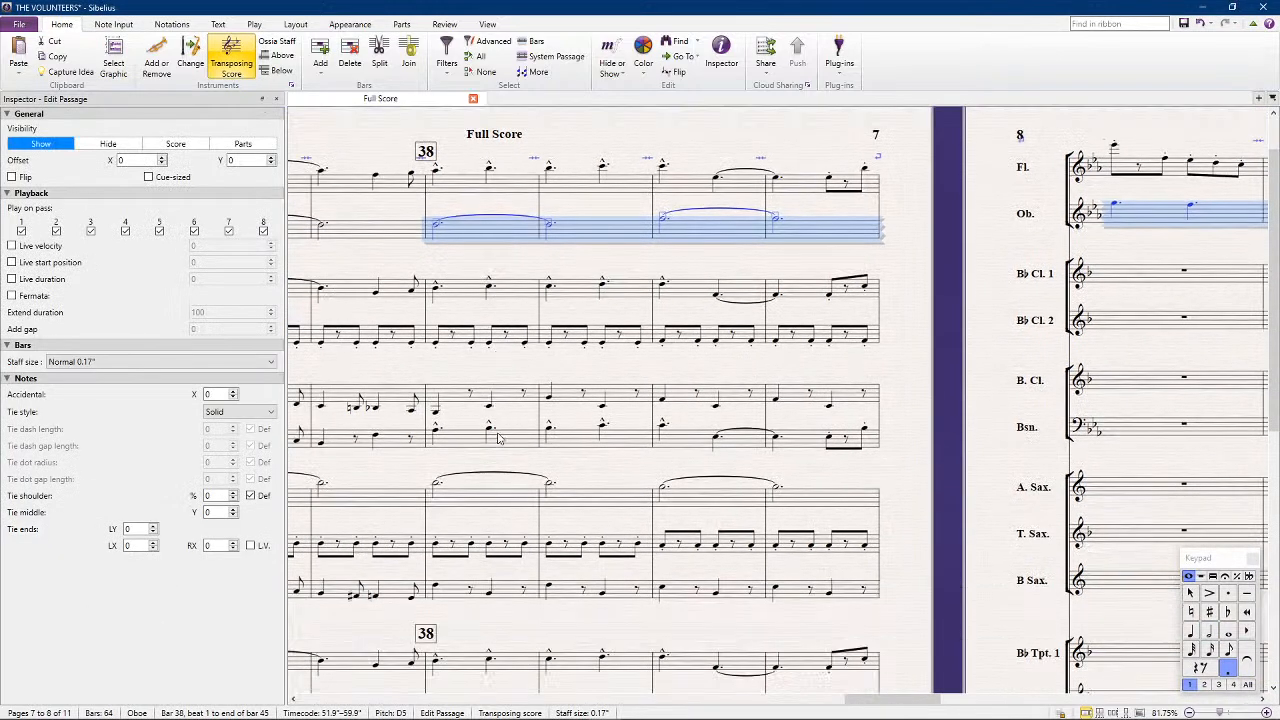
pyautogui.keyDown('alt'); pyautogui.click(486, 502); pyautogui.keyUp('alt')
pyautogui.hscroll(-5, 484, 502)
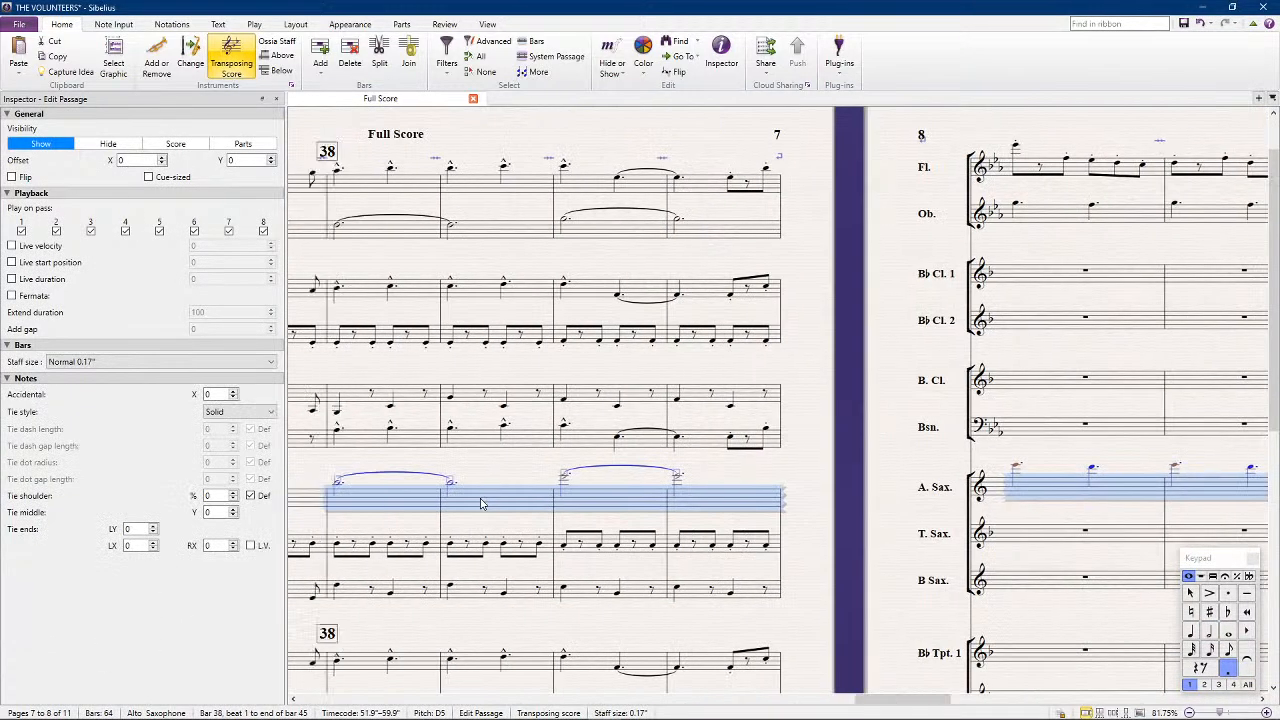
# Lower the Alto Saxophone's notes in bars 40 to 45 by an octave
pyautogui.press('Escape')
pyautogui.click(713, 502)
pyautogui.keyDown('shift'); pyautogui.click(786, 496); pyautogui.keyUp('shift')
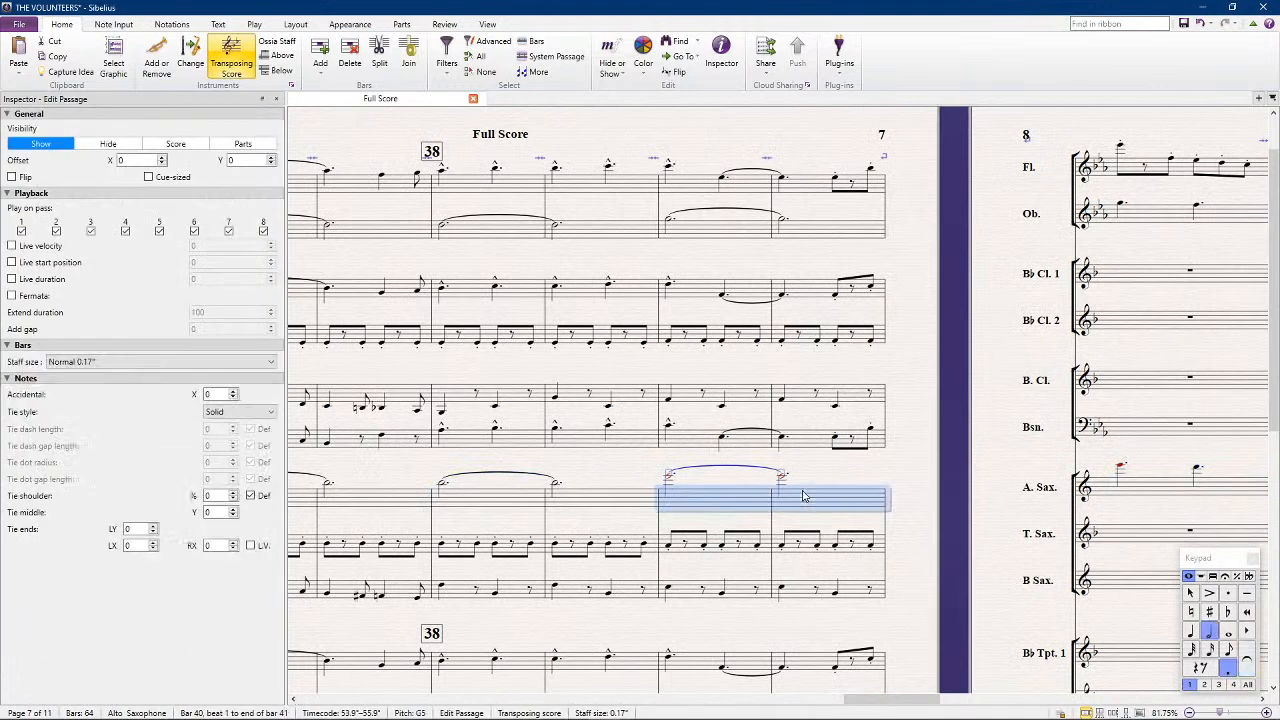
pyautogui.hscroll(5, 834, 512)
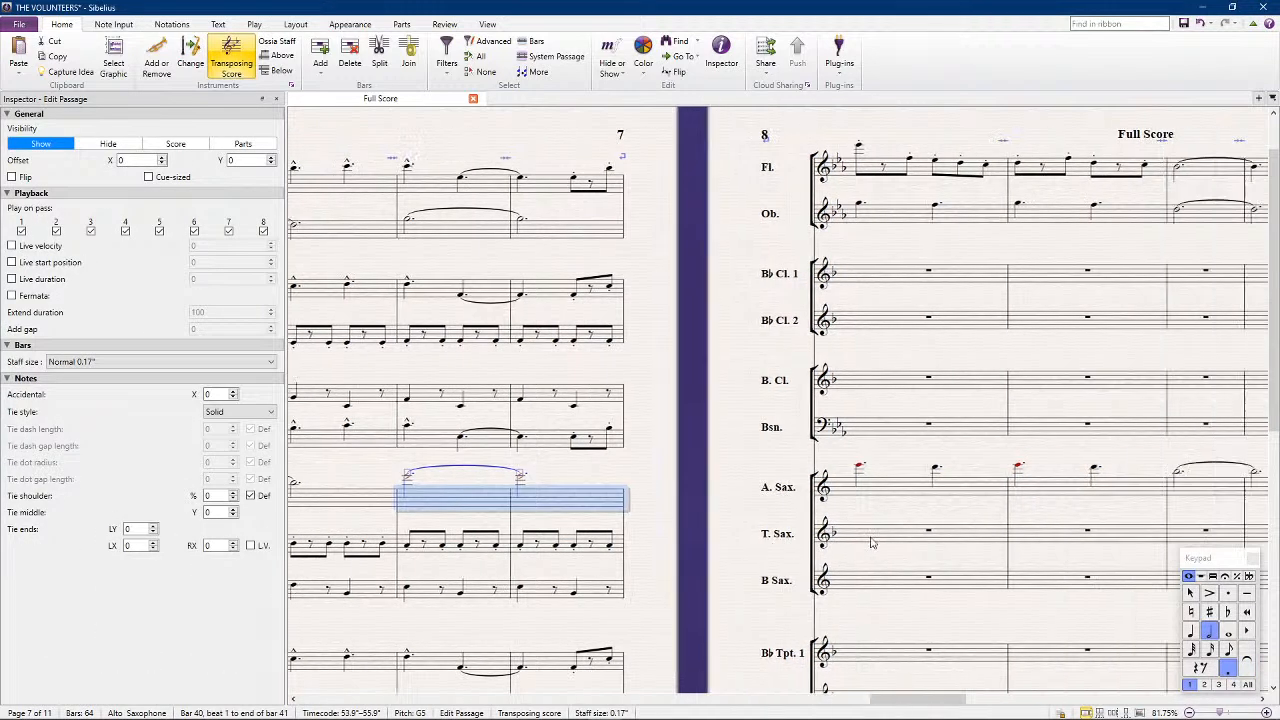
pyautogui.keyDown('shift'); pyautogui.click(1150, 496); pyautogui.keyUp('shift')
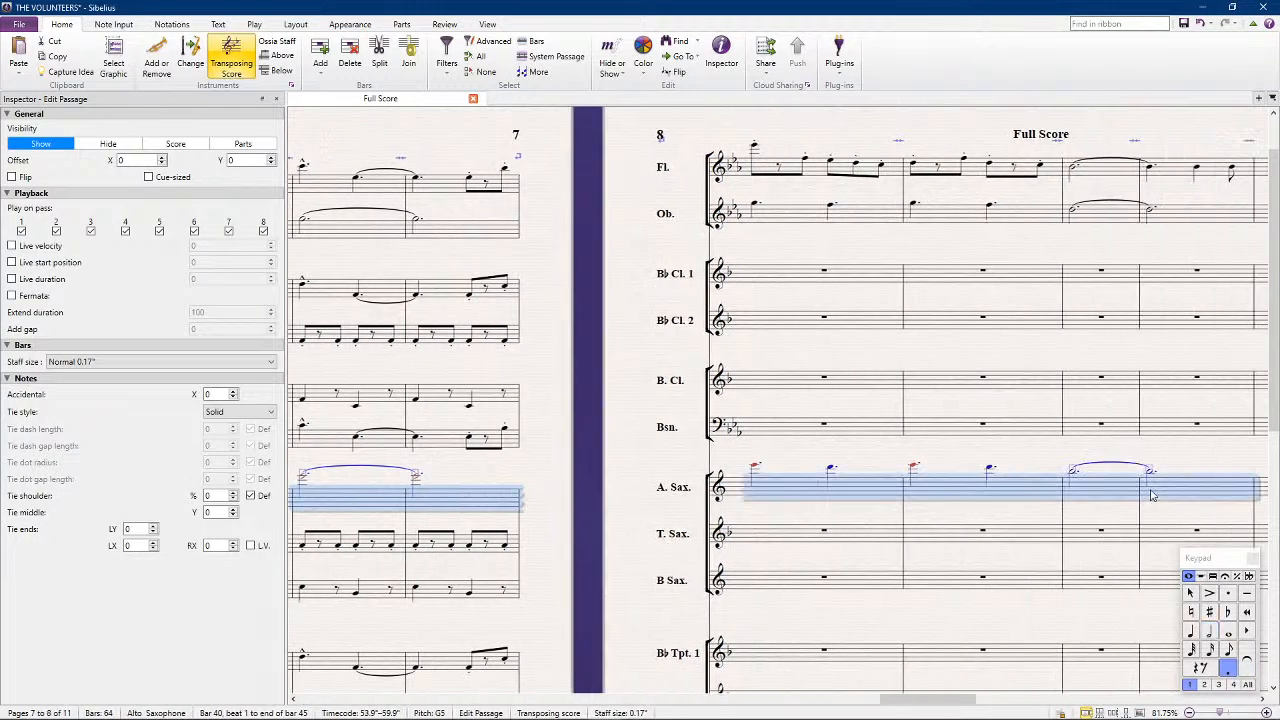
pyautogui.hotkey('ctrl', 'Down')
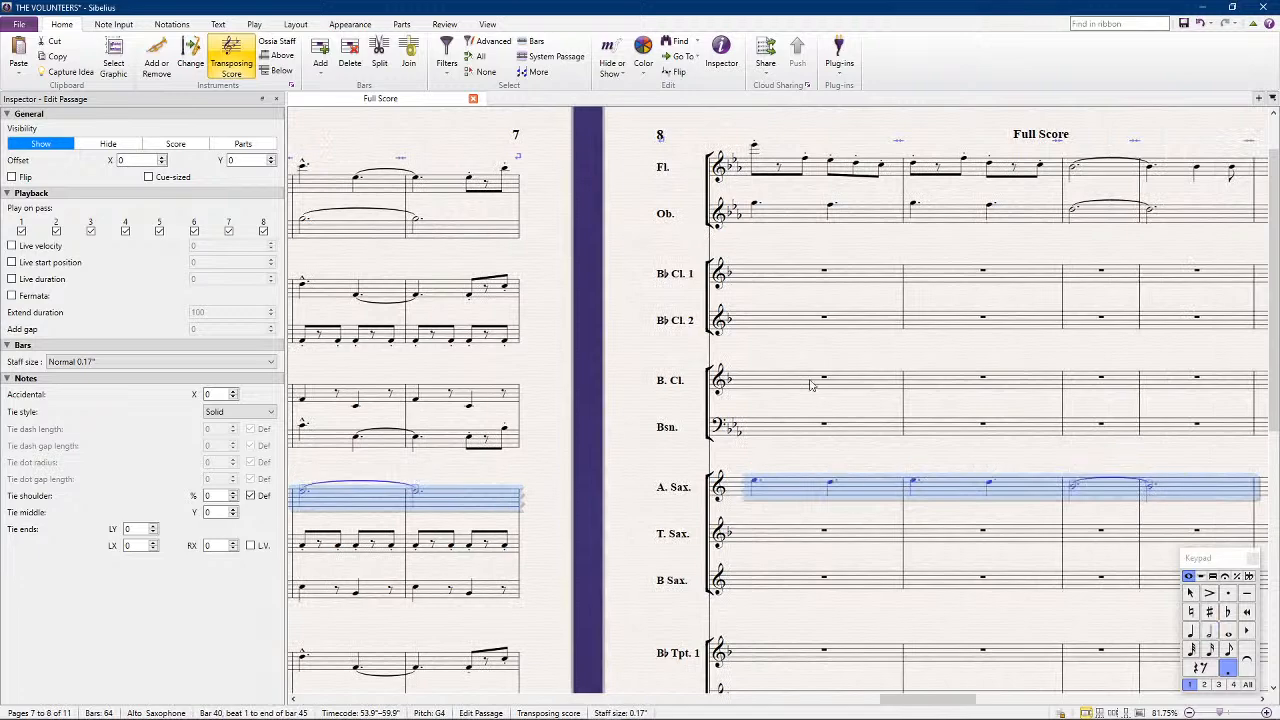
pyautogui.click(578, 352)
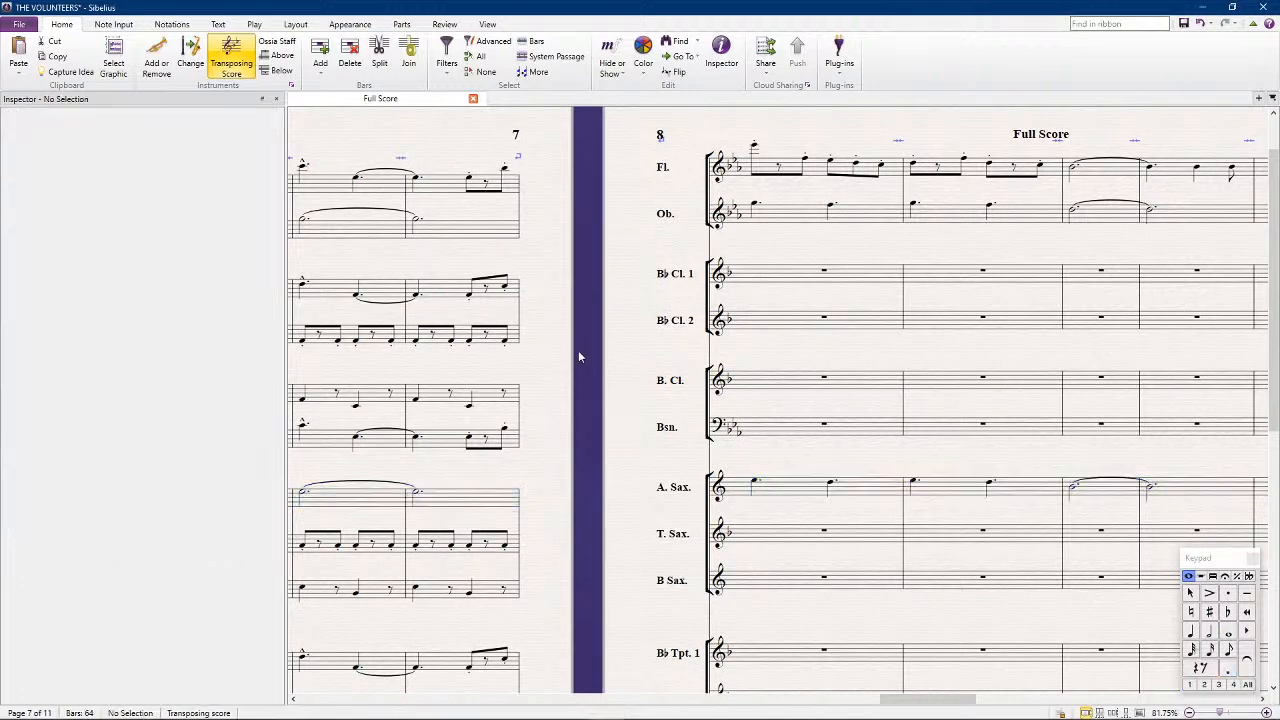
# Copy the Flute's bars 42 to 45 into B♭ Clarinet 1 and lower the first clarinet note an octave to Eb5
pyautogui.moveTo(555, 437); pyautogui.dragTo(650, 318)
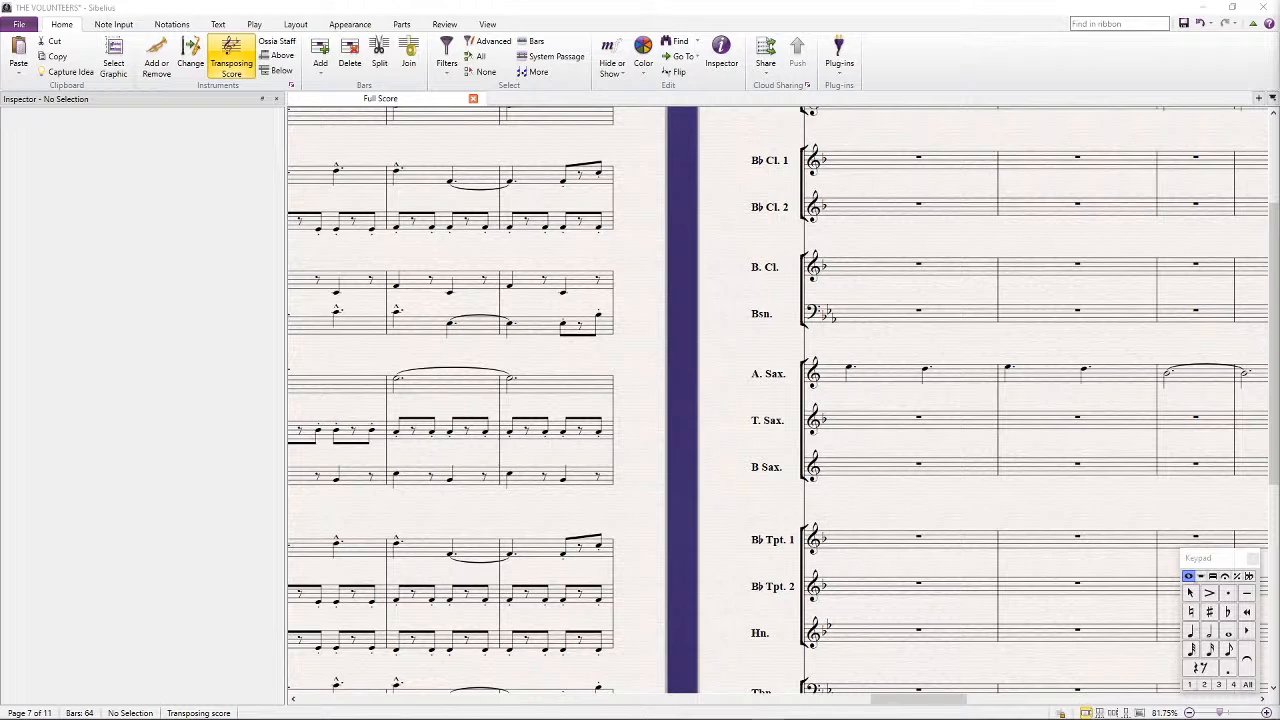
pyautogui.scroll(3, 895, 265)
pyautogui.click(921, 240)
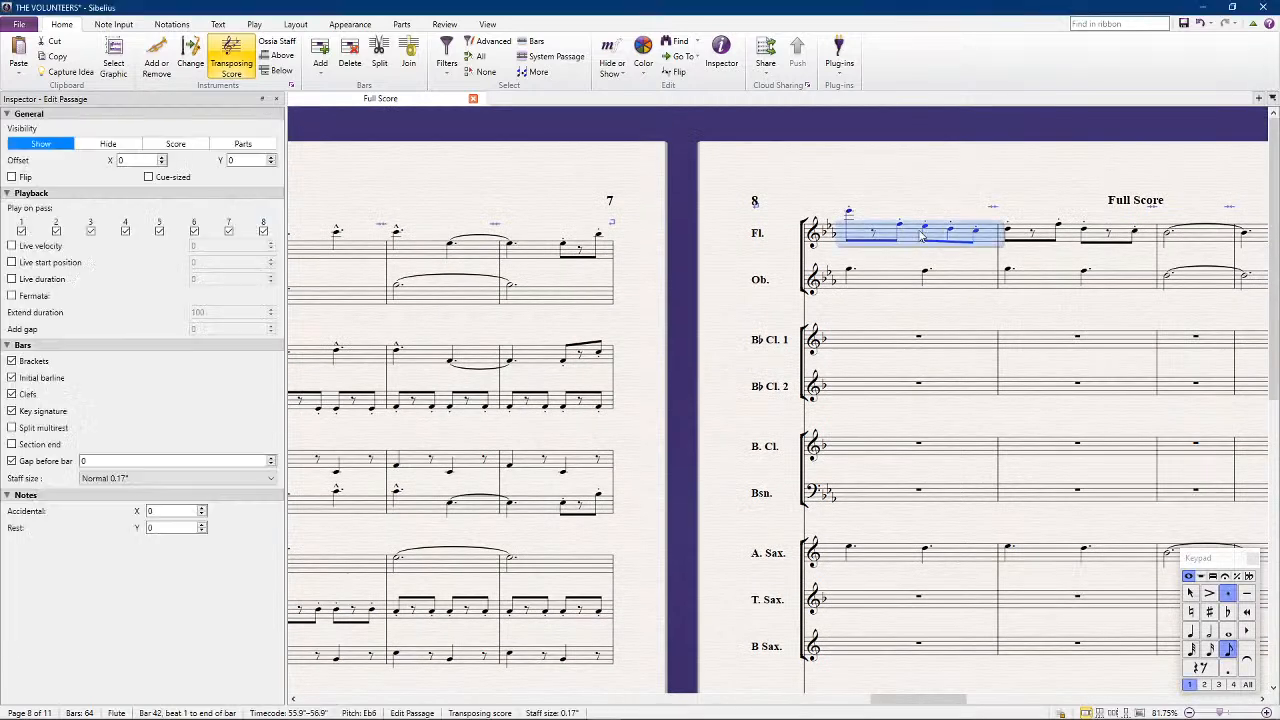
pyautogui.hscroll(2, 1022, 228)
pyautogui.keyDown('shift'); pyautogui.click(1097, 237); pyautogui.keyUp('shift')
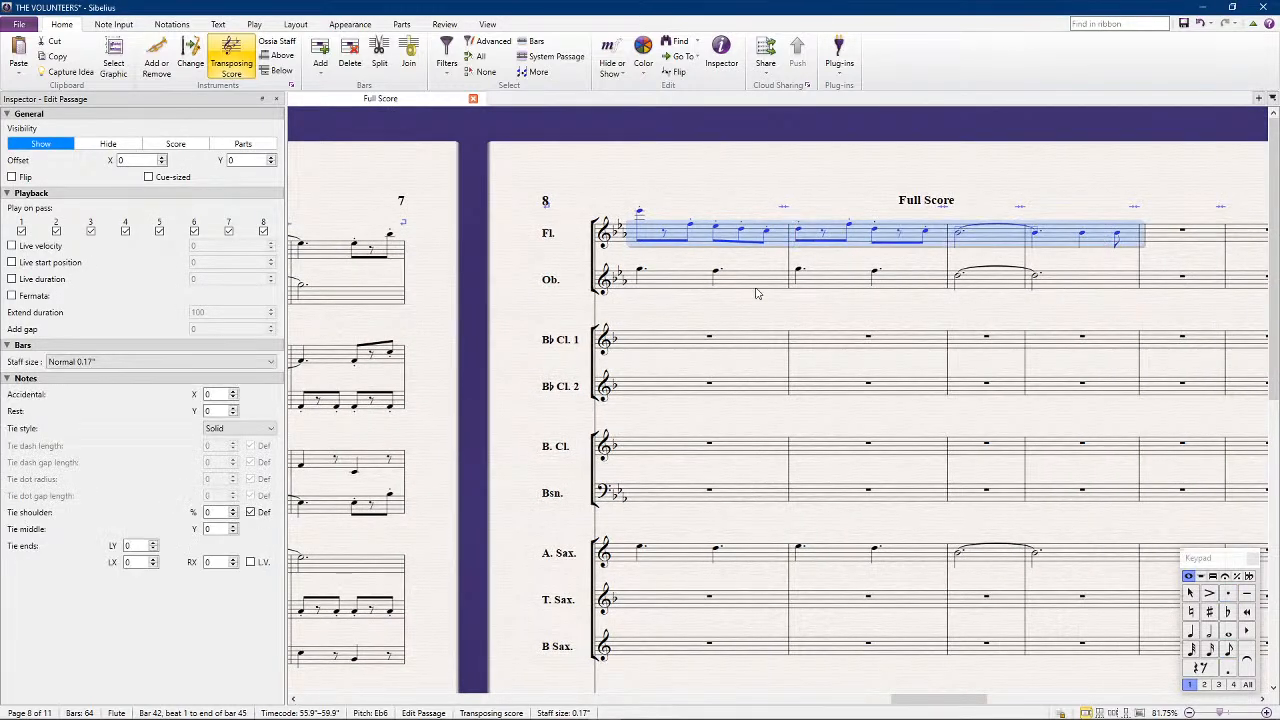
pyautogui.click(670, 341)
pyautogui.hotkey('ctrl', 'v')
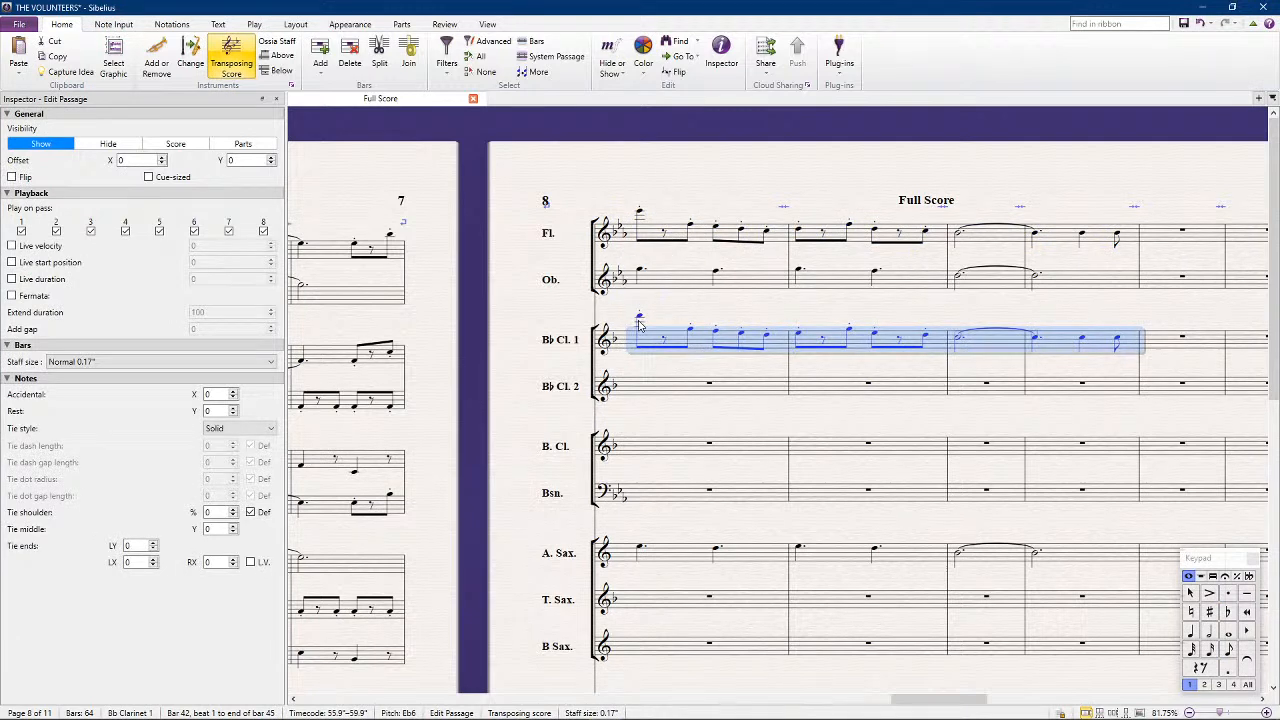
pyautogui.click(639, 318)
pyautogui.hotkey('ctrl', 'Down')
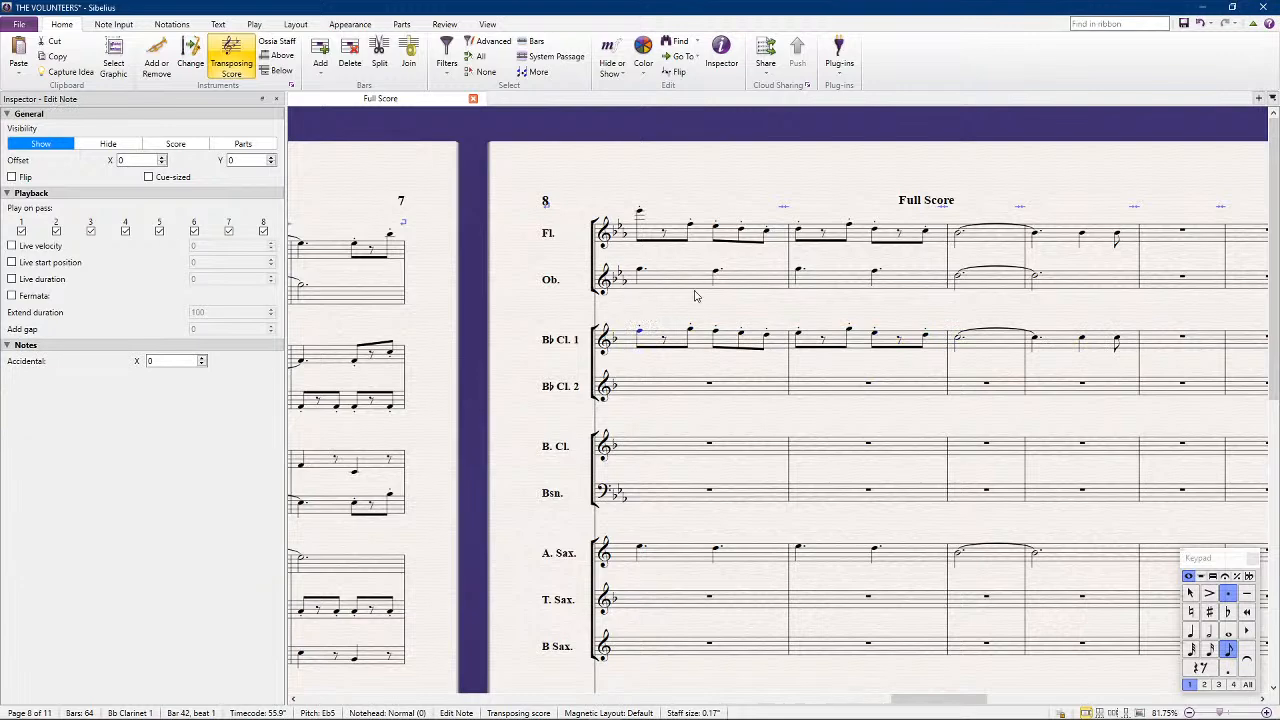
# Copy B♭ Clarinet 1's bars 42 to 45 into B♭ Trumpet 1 and lower the trumpet passage an octave
pyautogui.click(658, 339)
pyautogui.keyDown('shift'); pyautogui.click(1104, 354); pyautogui.keyUp('shift')
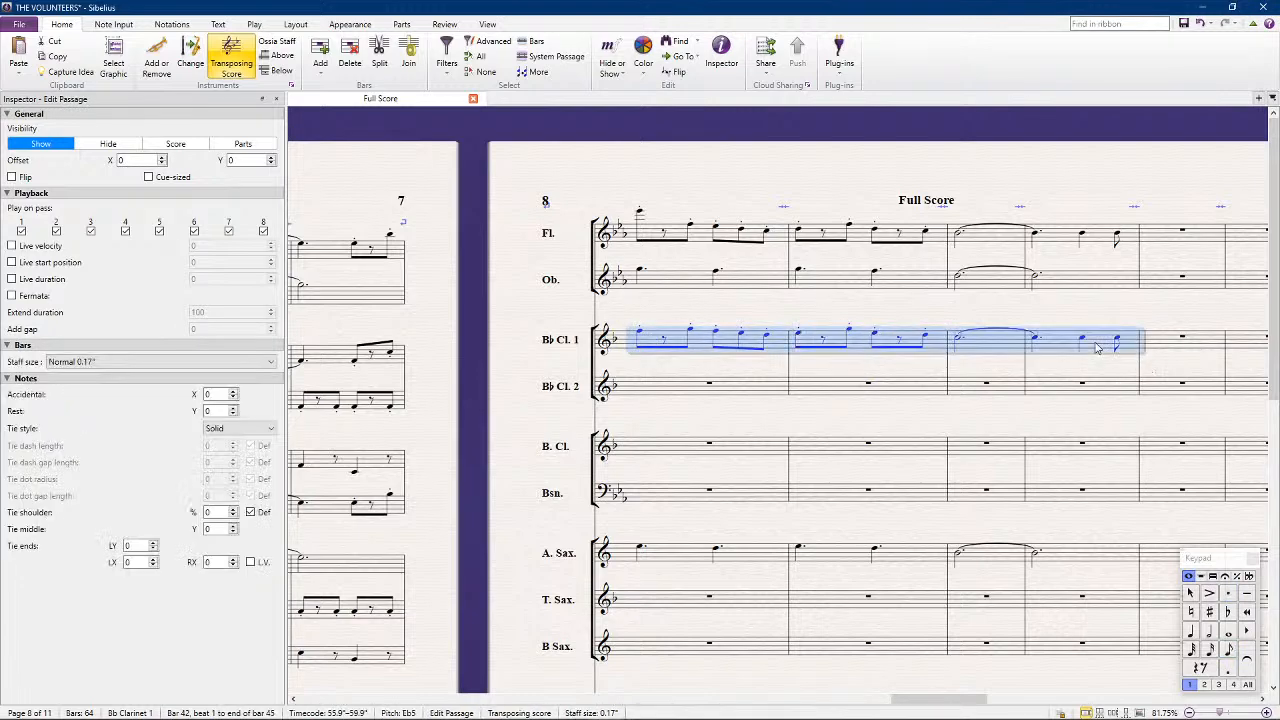
pyautogui.scroll(-3, 681, 419)
pyautogui.click(649, 510)
pyautogui.hotkey('ctrl', 'v')
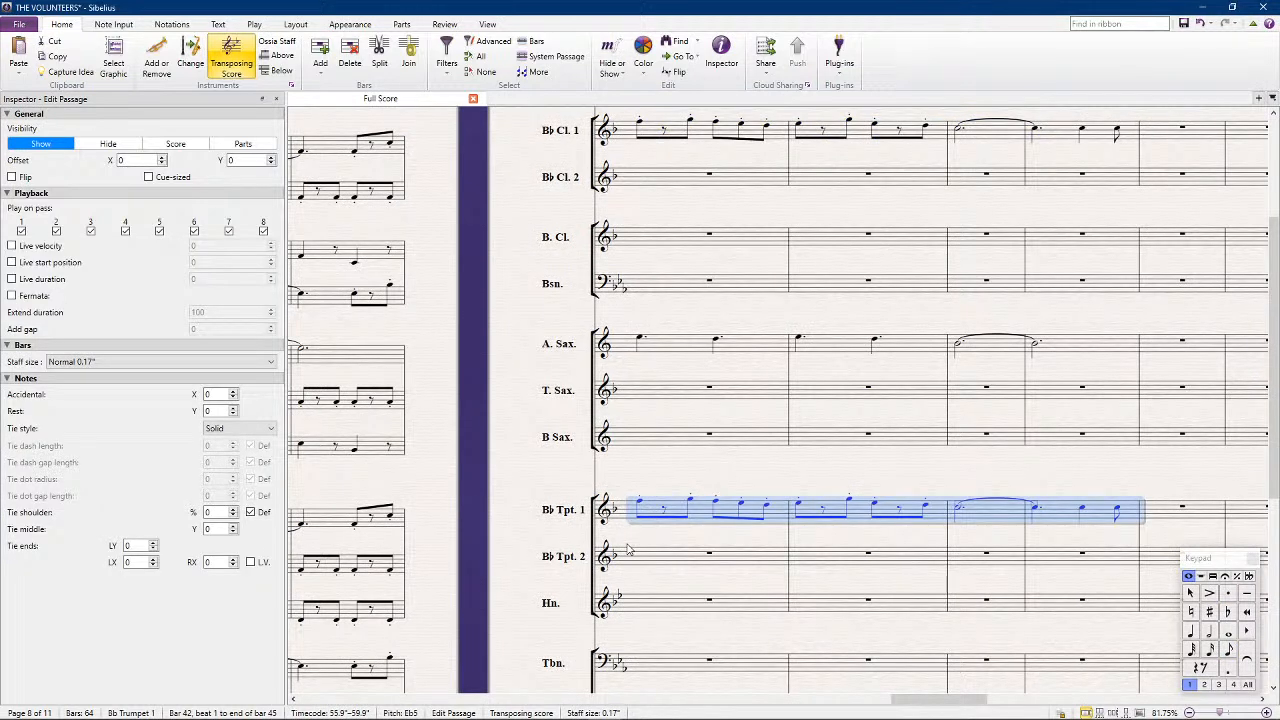
pyautogui.hotkey('ctrl', 'Down')
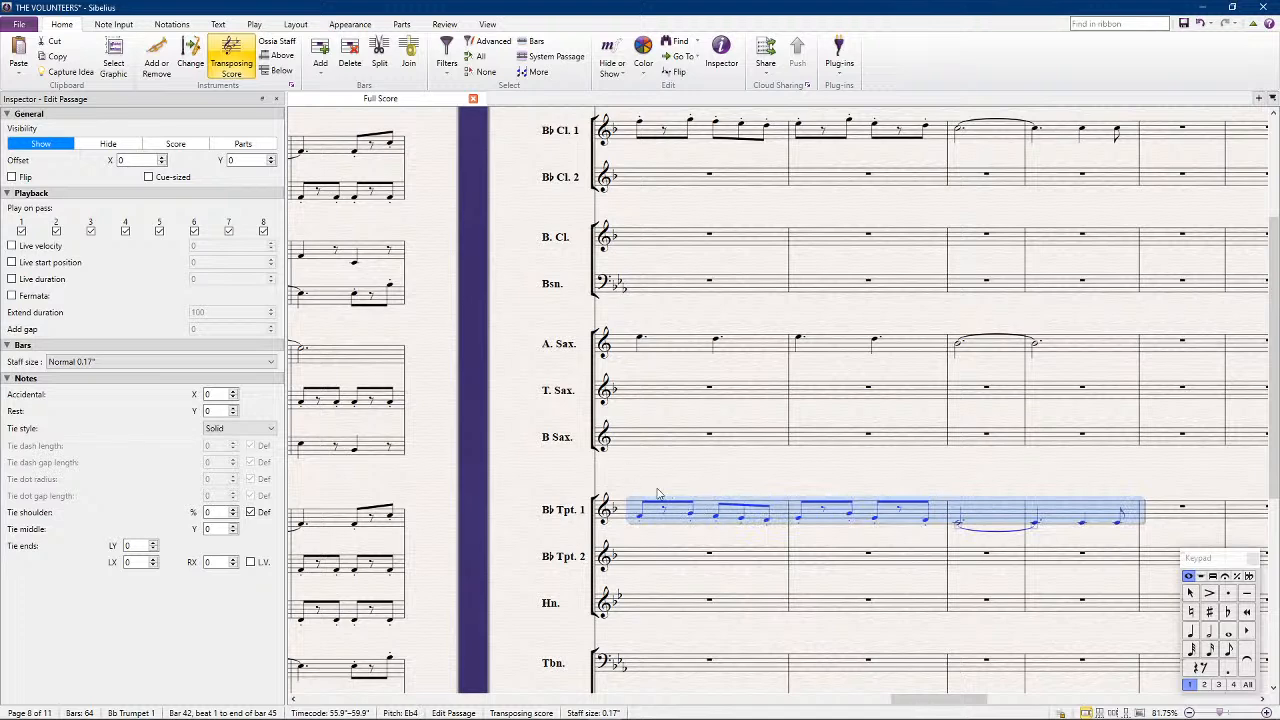
pyautogui.press('Escape')
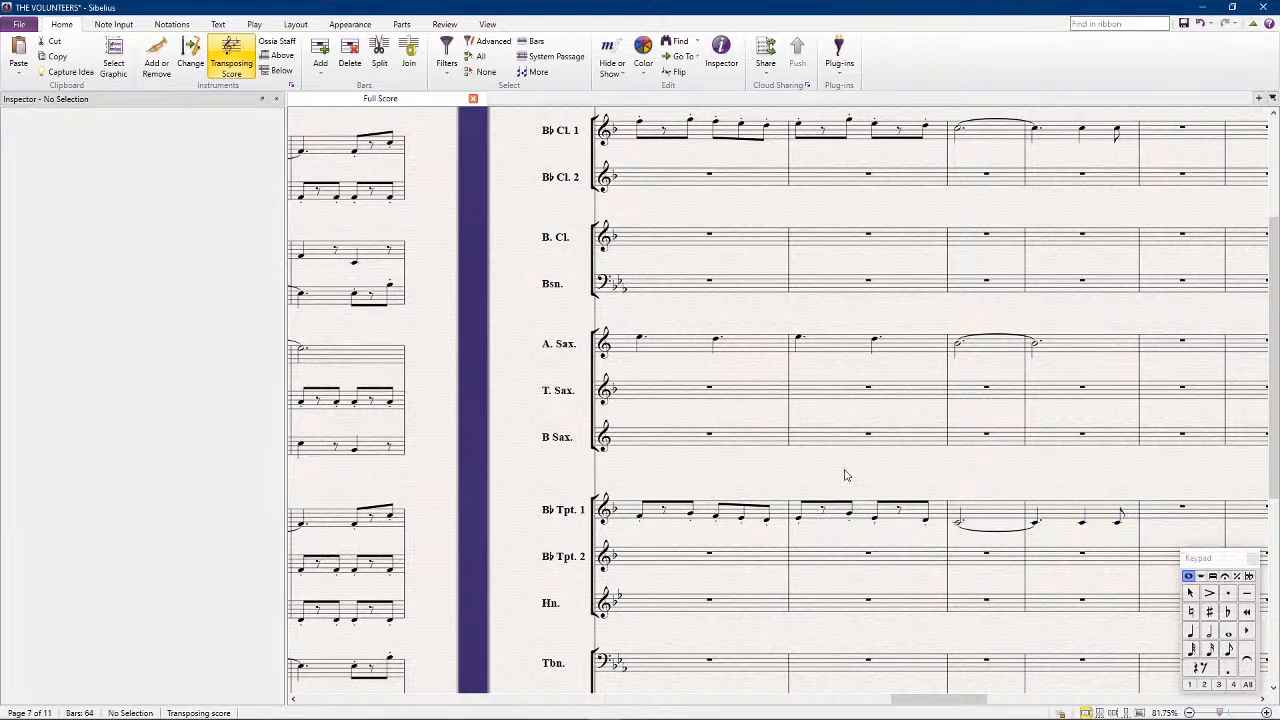
# Repeat the Tuba's bar 42 in bar 43 and change the repeated notes to Bb1 and F2
pyautogui.scroll(-3, 705, 465)
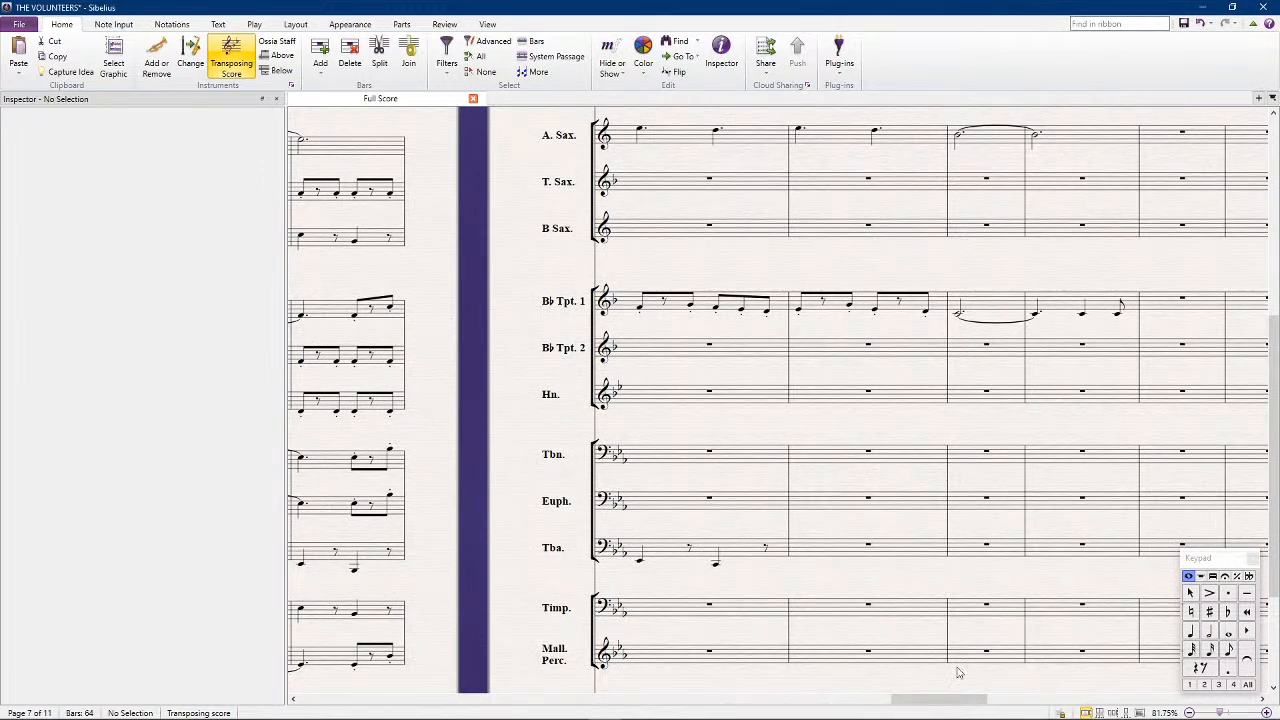
pyautogui.click(713, 558)
pyautogui.press('r')
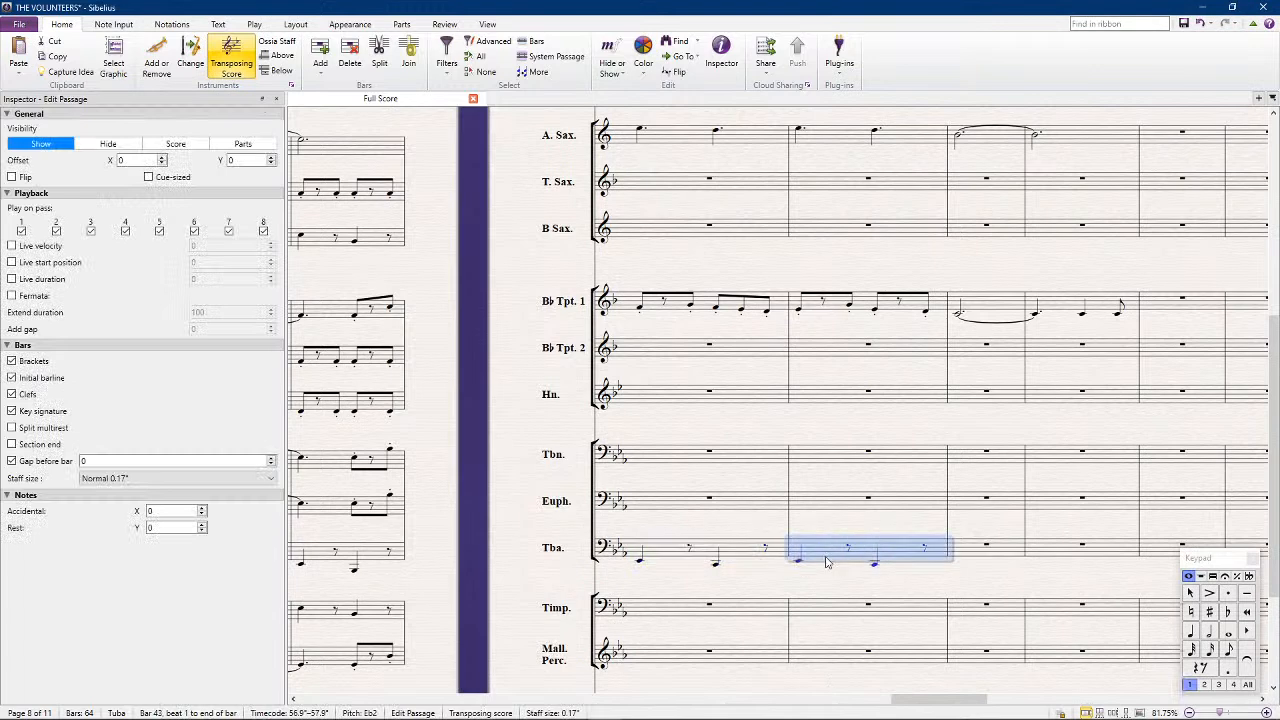
pyautogui.click(801, 563)
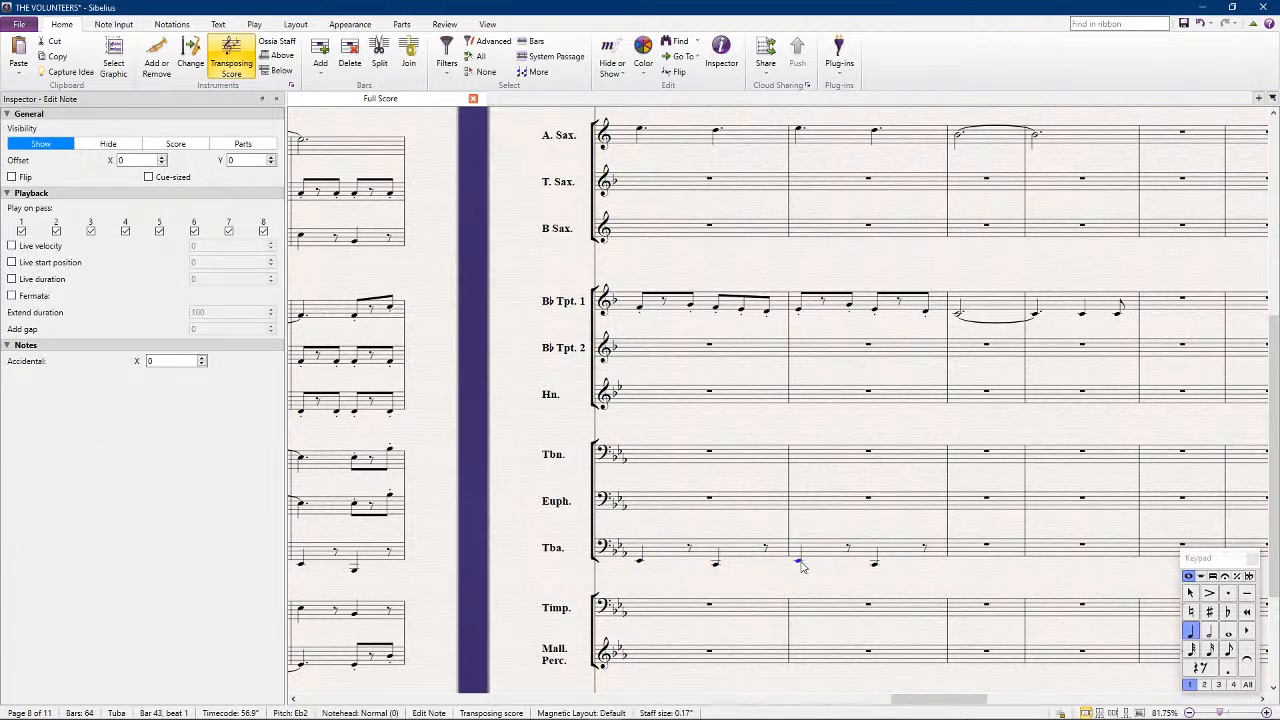
pyautogui.press('Down')
pyautogui.press('Down')
pyautogui.press('Down')
pyautogui.click(874, 564)
pyautogui.press('Up')
pyautogui.press('Up')
pyautogui.press('Up')
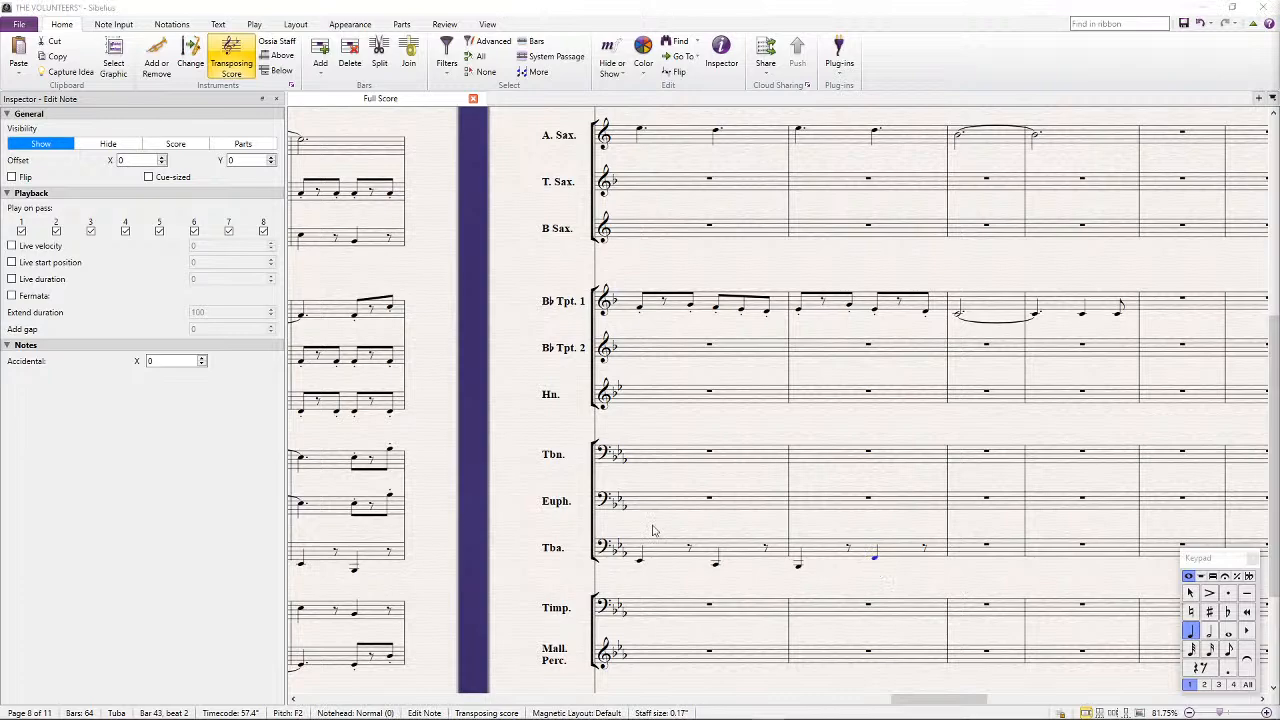
# Copy the Tuba's bars 36 and 37 into bars 44 and 45, raising the passage to start on Bb2
pyautogui.hscroll(-7, 354, 530)
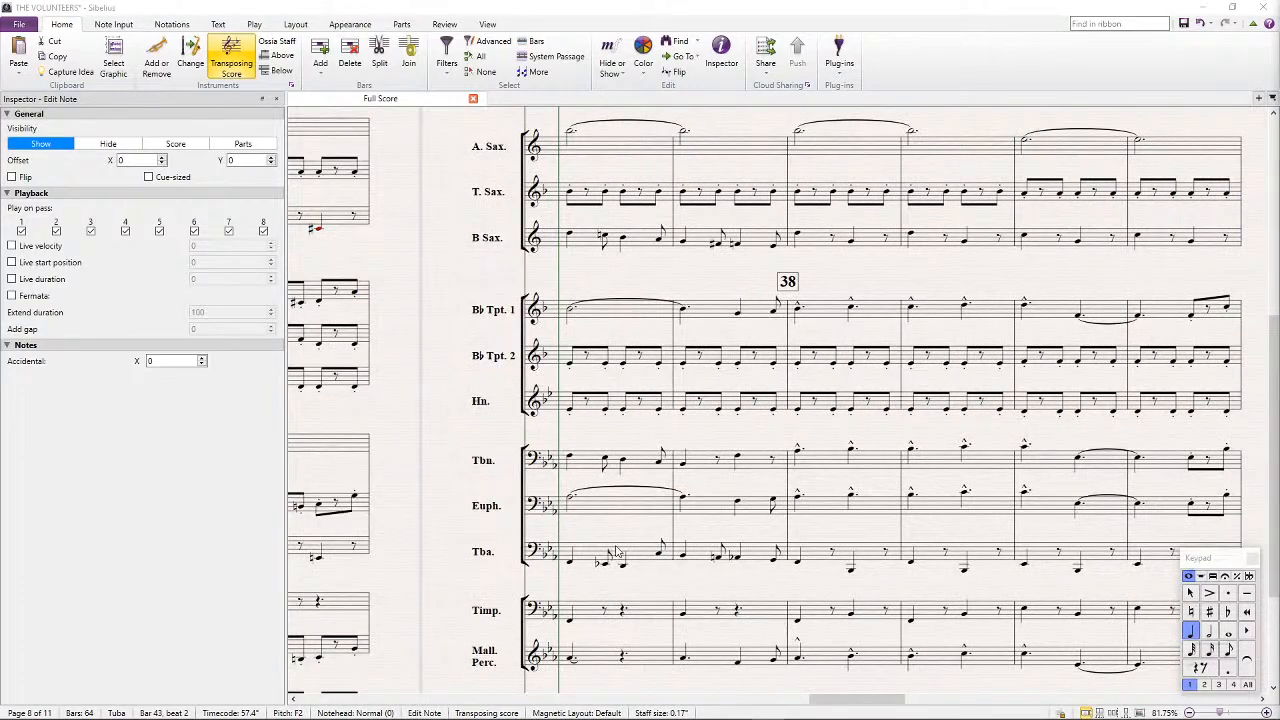
pyautogui.click(605, 555)
pyautogui.keyDown('shift'); pyautogui.click(720, 552); pyautogui.keyUp('shift')
pyautogui.hscroll(3, 707, 563)
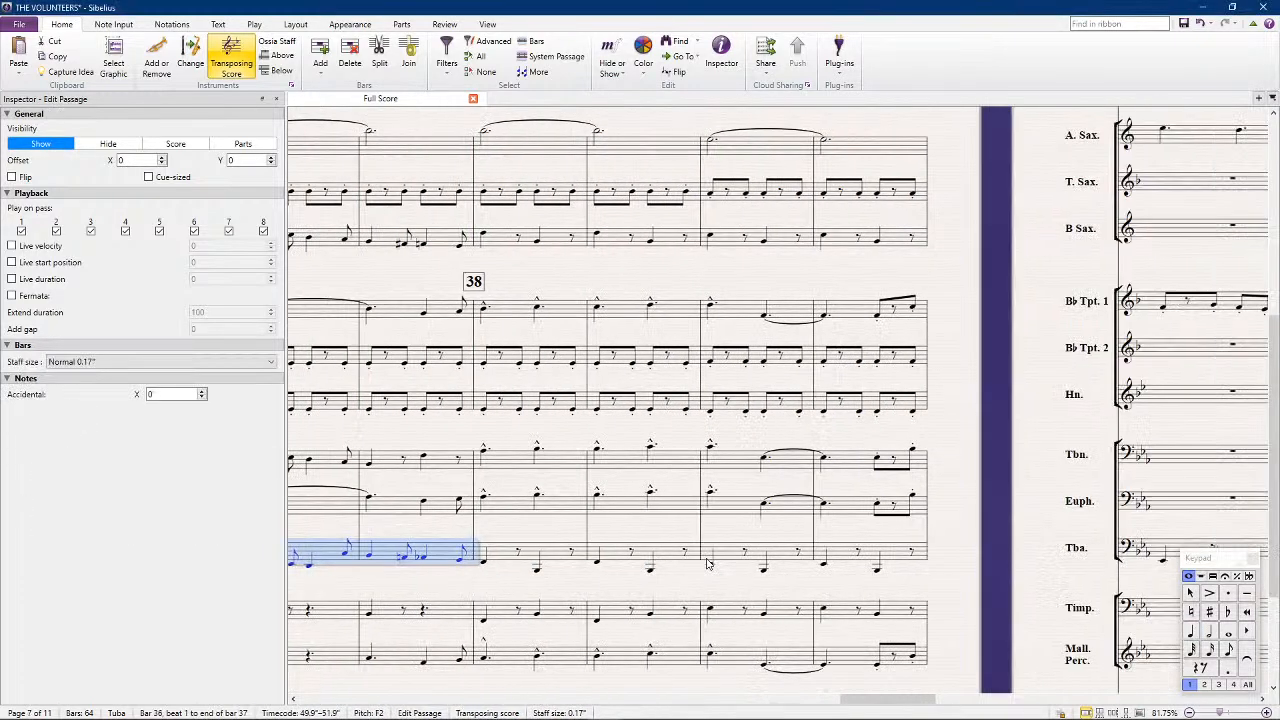
pyautogui.hscroll(5, 707, 563)
pyautogui.click(905, 553)
pyautogui.hotkey('ctrl', 'v')
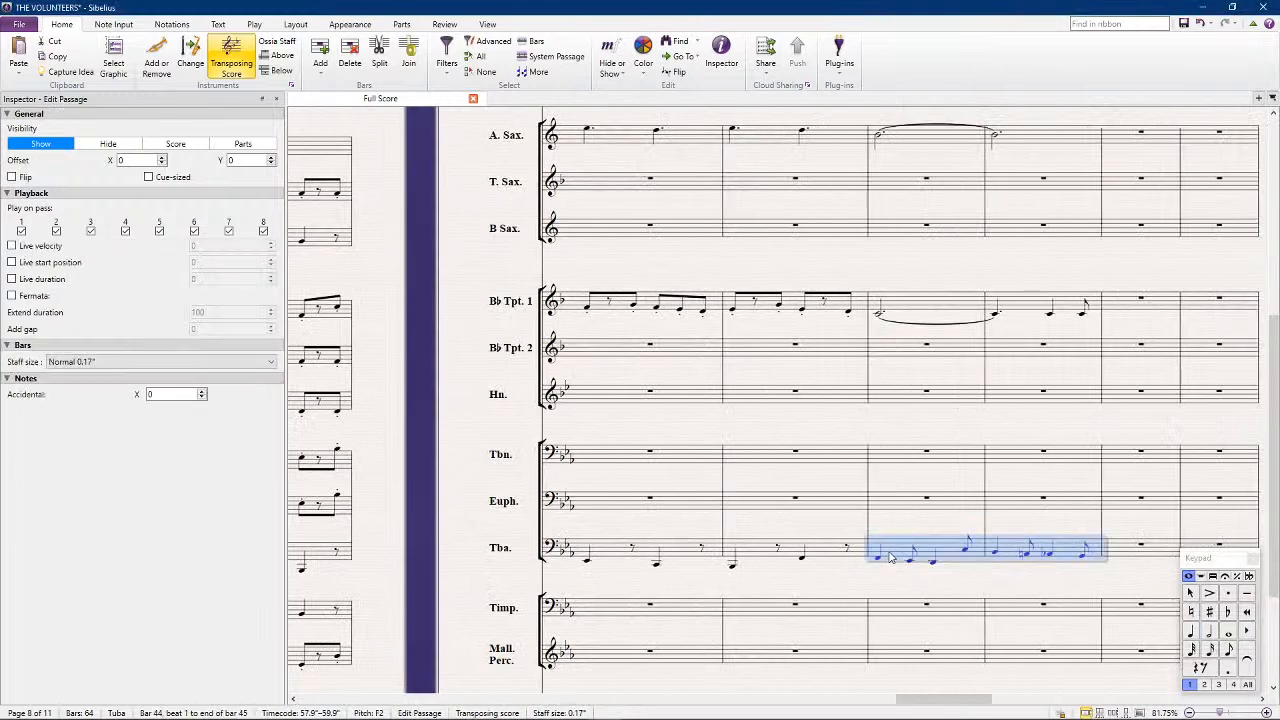
pyautogui.press('Up')
pyautogui.press('Up')
pyautogui.press('Up')
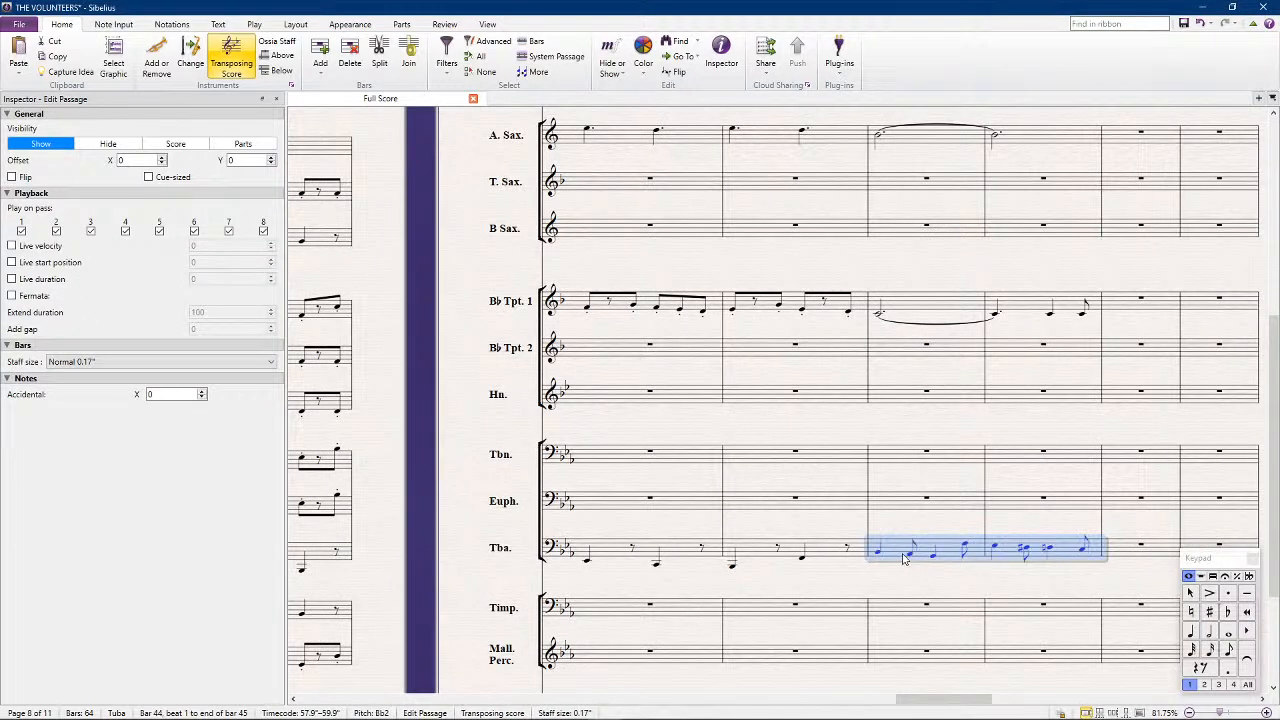
# In the Tuba's bar 44, set the second and third notes to C3 and D3 and lower the last note
pyautogui.tripleClick(913, 560)
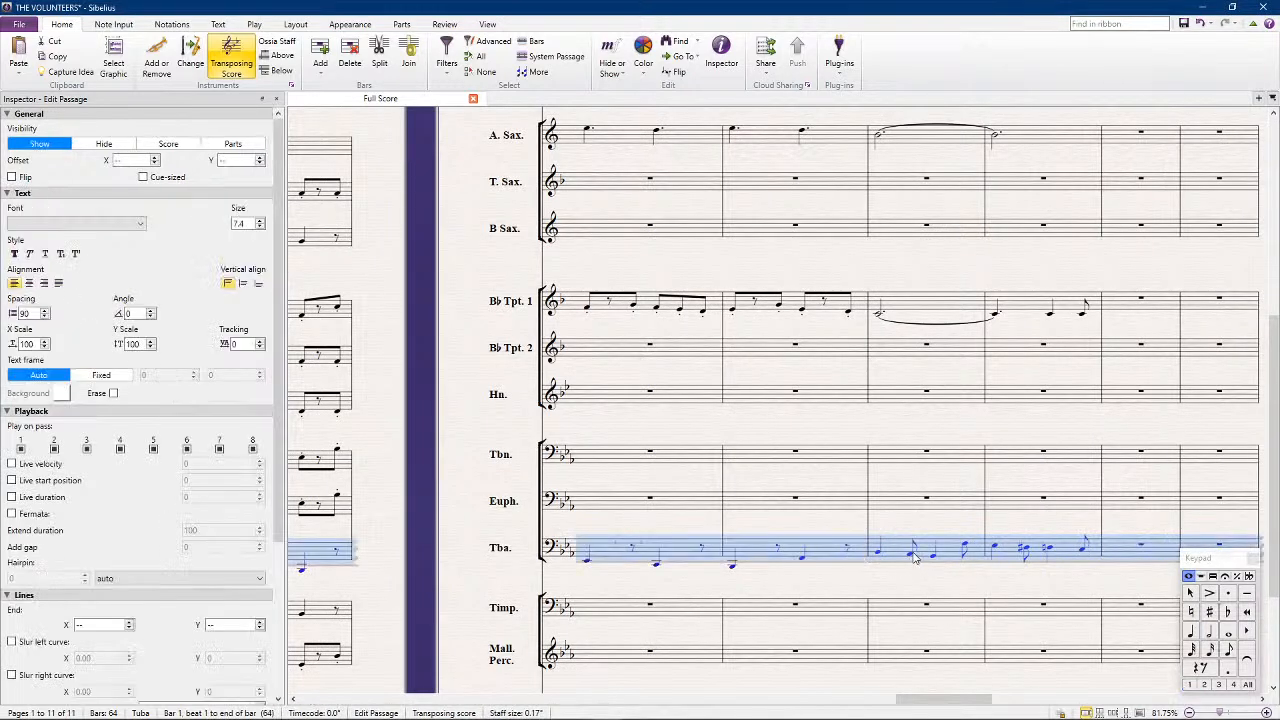
pyautogui.click(911, 555)
pyautogui.press('Up')
pyautogui.press('Up')
pyautogui.press('Right')
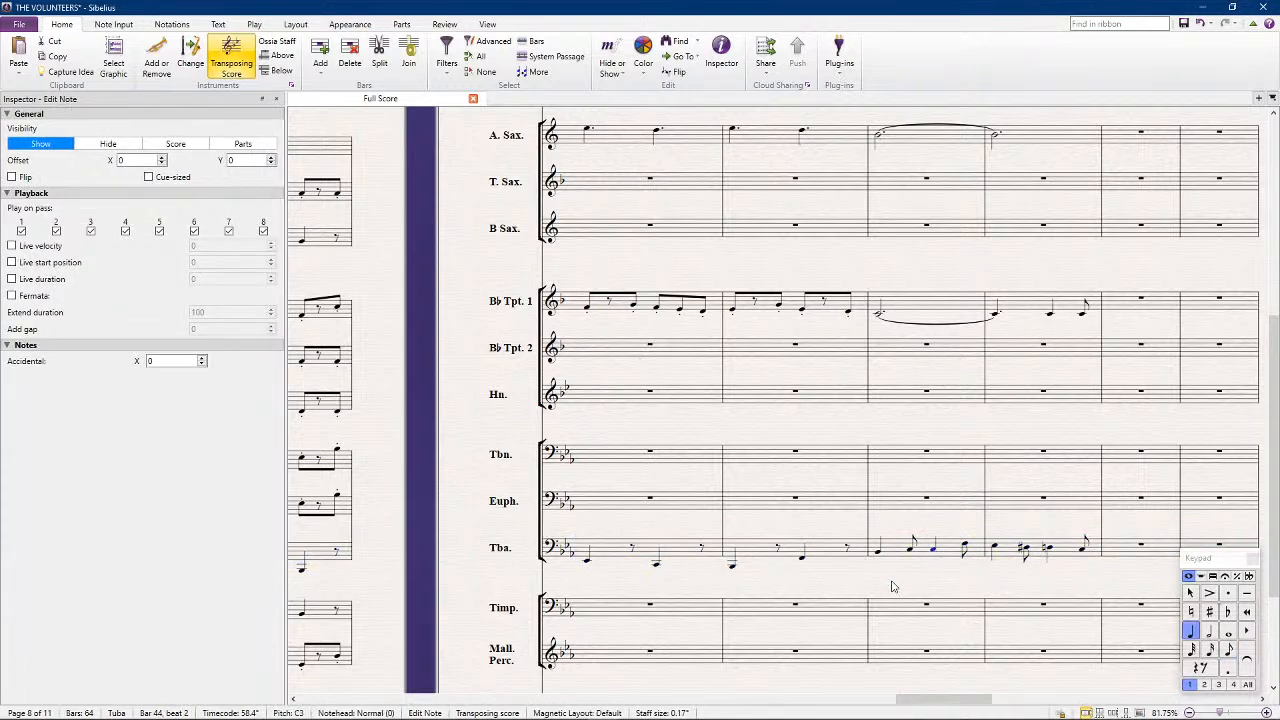
pyautogui.press('Right')
pyautogui.press('Down')
pyautogui.press('Down')
pyautogui.press('Down')
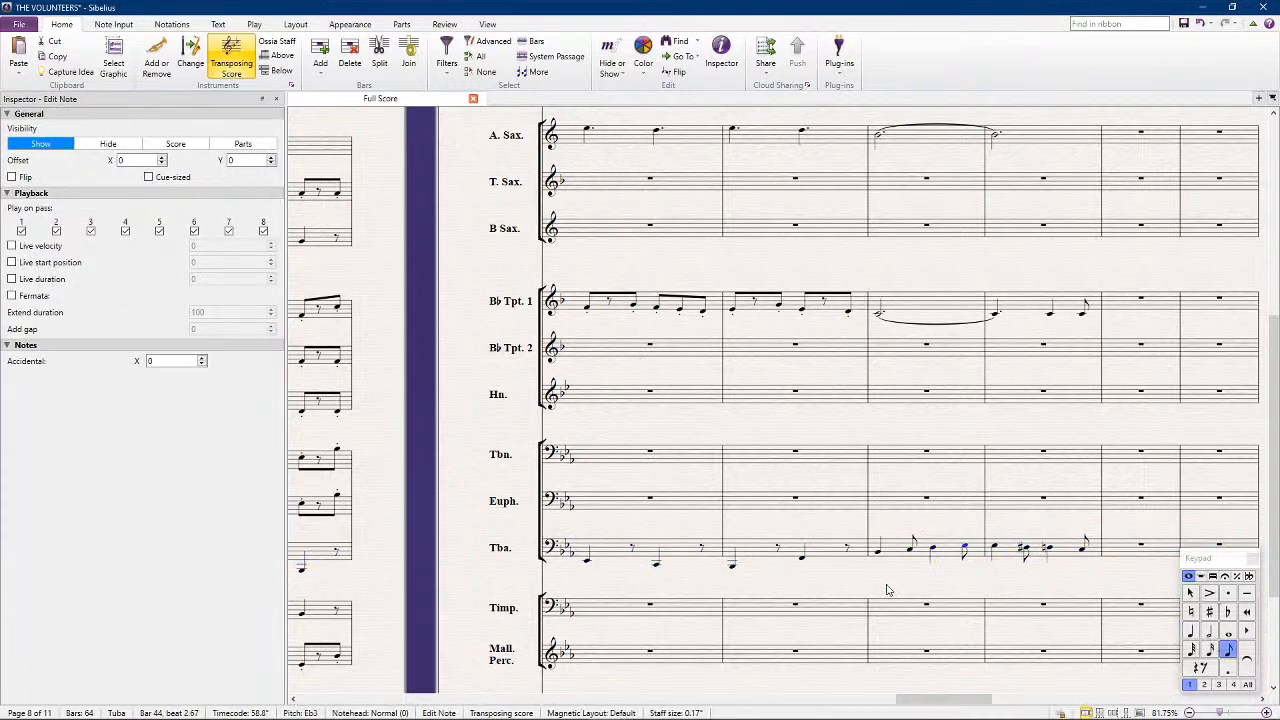
# Lower the Tuba's bar 45 notes to form the descending line Bb2, A2, Ab2 and G2
pyautogui.press('Right')
pyautogui.press('Right')
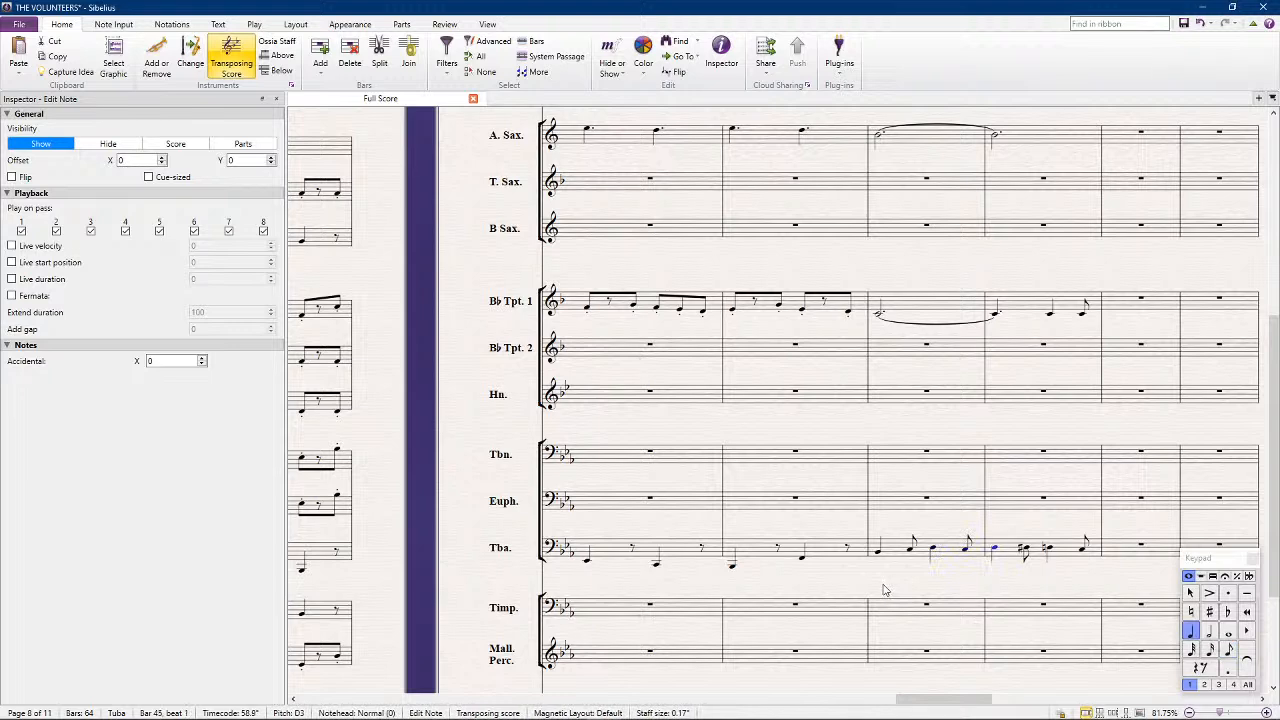
pyautogui.press('Down')
pyautogui.press('Down')
pyautogui.press('Down')
pyautogui.press('Down')
pyautogui.press('Down')
pyautogui.press('Down')
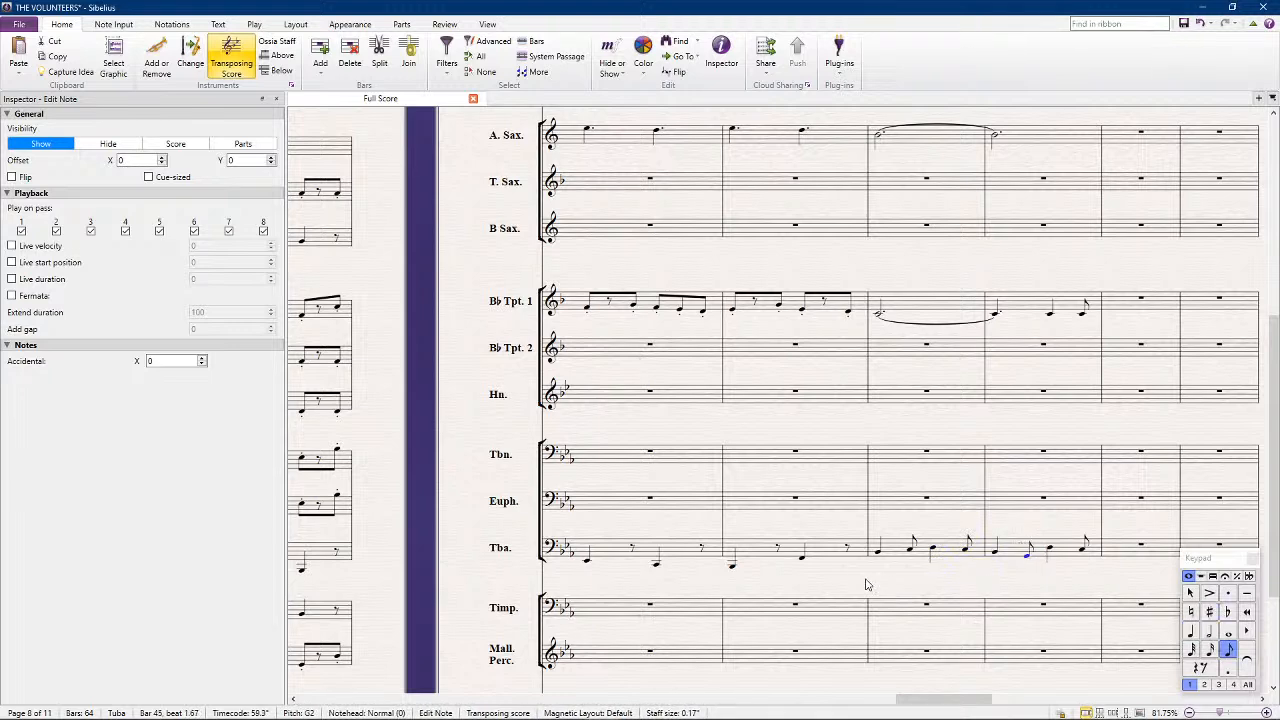
pyautogui.press('Right')
pyautogui.press('Down')
pyautogui.press('Right')
pyautogui.press('Down')
# Copy the Tuba's bars 44 and 45 into the same bars of the Bass Clarinet
pyautogui.click(1076, 556)
pyautogui.keyDown('shift'); pyautogui.click(952, 549); pyautogui.keyUp('shift')
pyautogui.scroll(5, 925, 511)
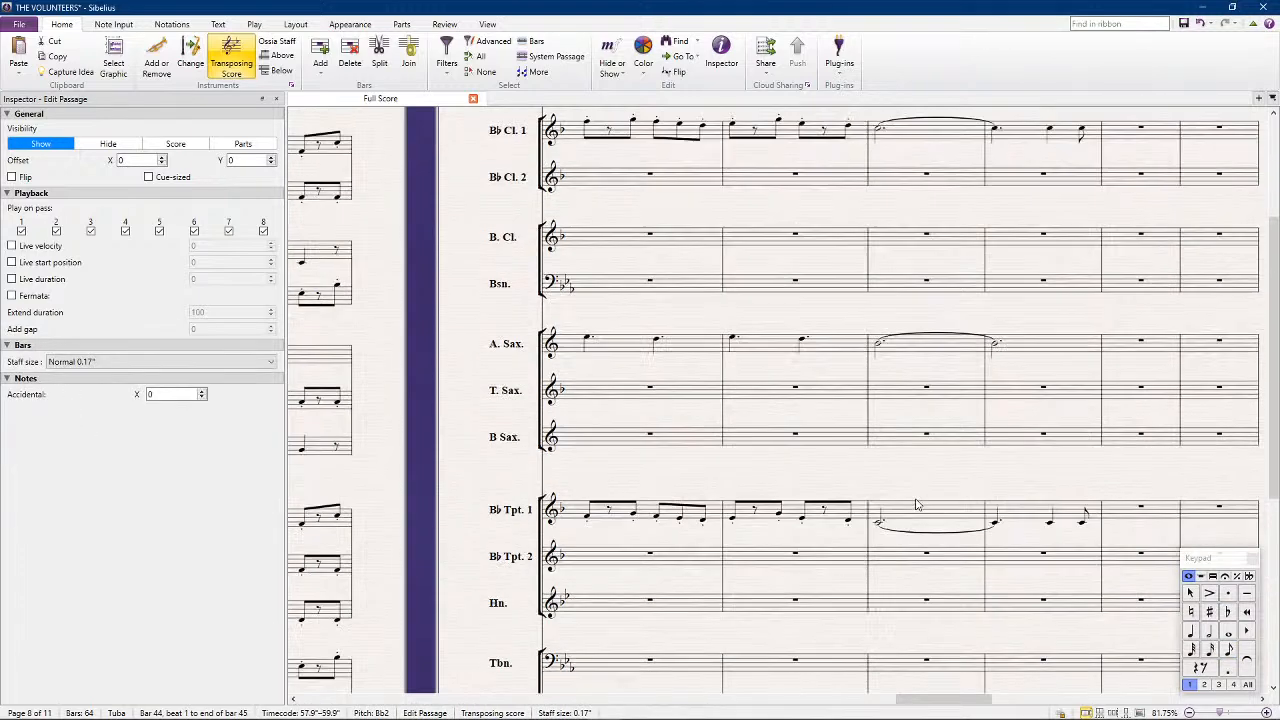
pyautogui.keyDown('alt'); pyautogui.click(897, 400); pyautogui.keyUp('alt')
# Copy the Tuba's bars 42 and 43 into the Bass Clarinet and raise the pasted passage an octave
pyautogui.scroll(-6, 860, 420)
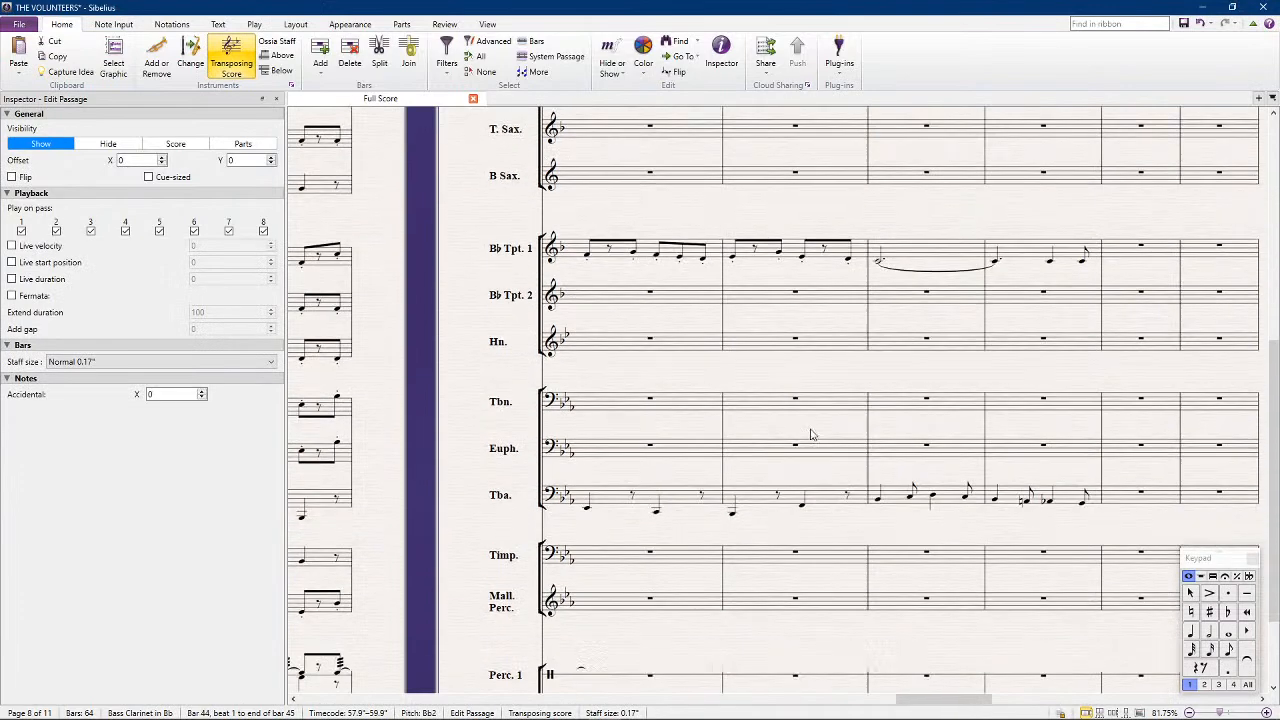
pyautogui.click(826, 498)
pyautogui.keyDown('shift'); pyautogui.click(657, 505); pyautogui.keyUp('shift')
pyautogui.scroll(4, 620, 340)
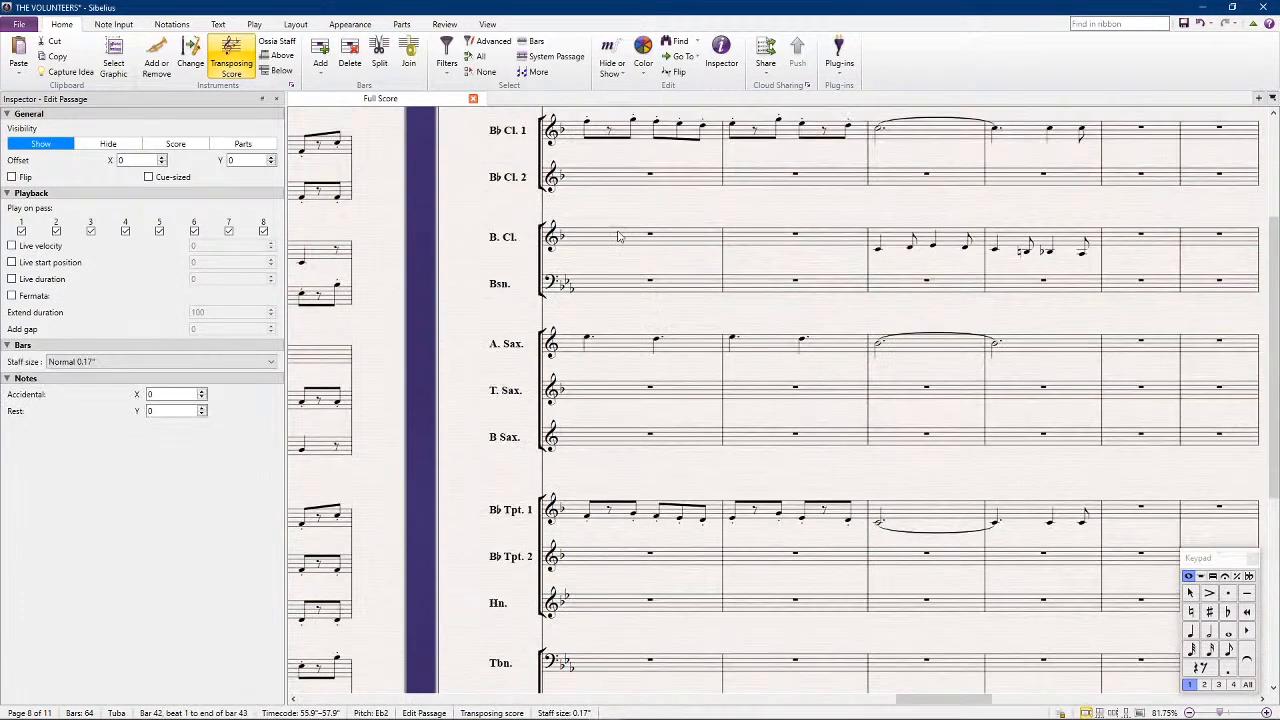
pyautogui.click(612, 250)
pyautogui.hotkey('ctrl', 'v')
pyautogui.hotkey('ctrl', 'Up')
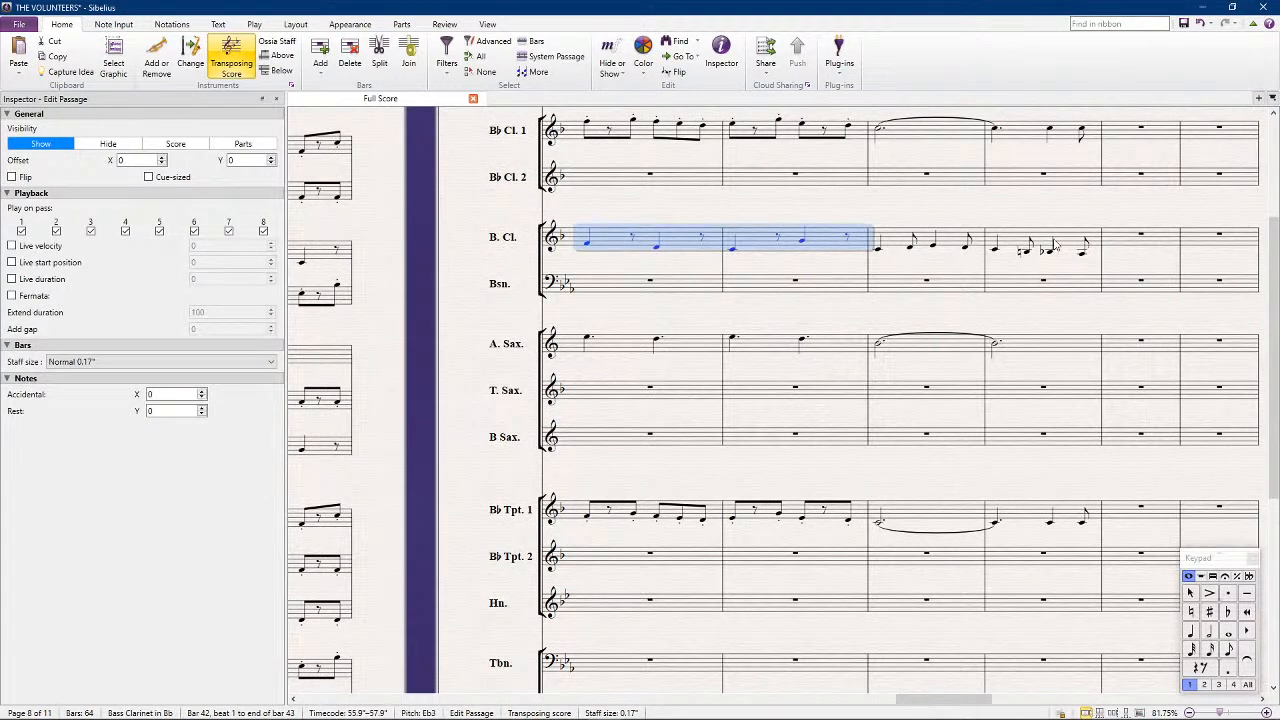
# Copy the Bass Clarinet's bars 42 to 45 into the Baritone Saxophone
pyautogui.keyDown('shift'); pyautogui.click(1048, 247); pyautogui.keyUp('shift')
pyautogui.click(603, 440)
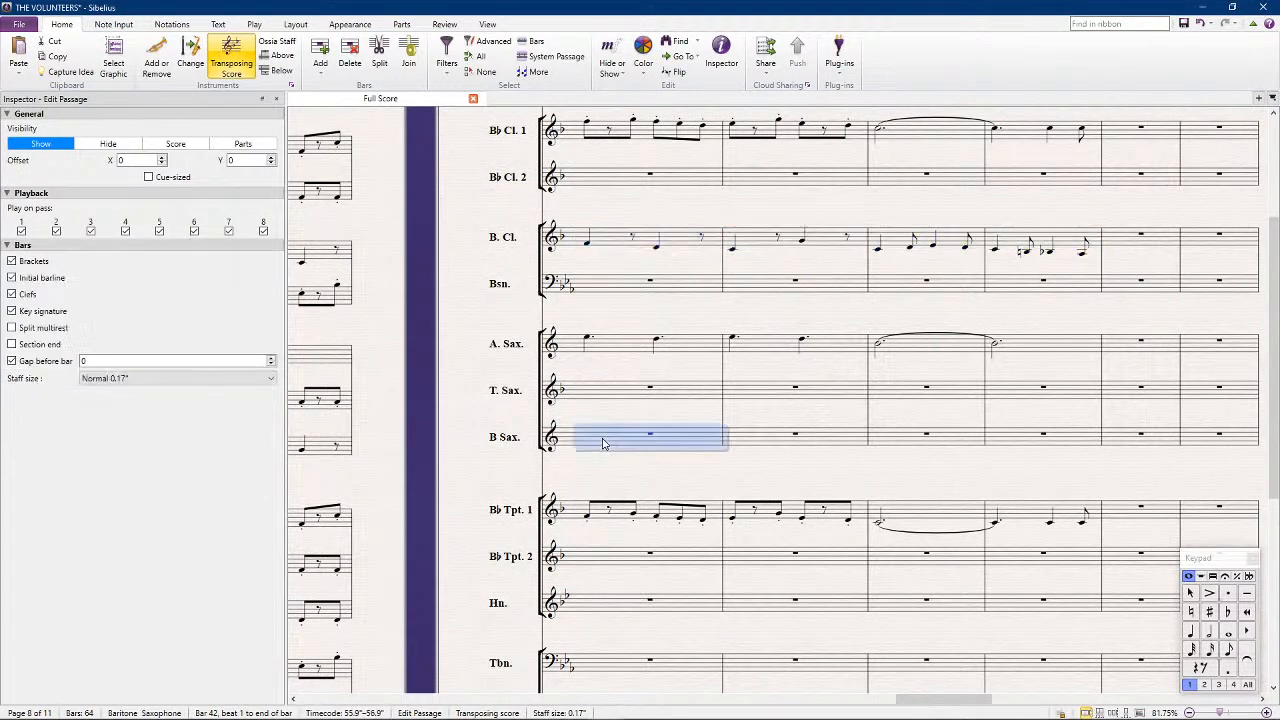
pyautogui.hotkey('ctrl', 'v')
# Copy the Tuba's first note of bar 42 into the Timpani and raise it an octave
pyautogui.scroll(-5, 604, 445)
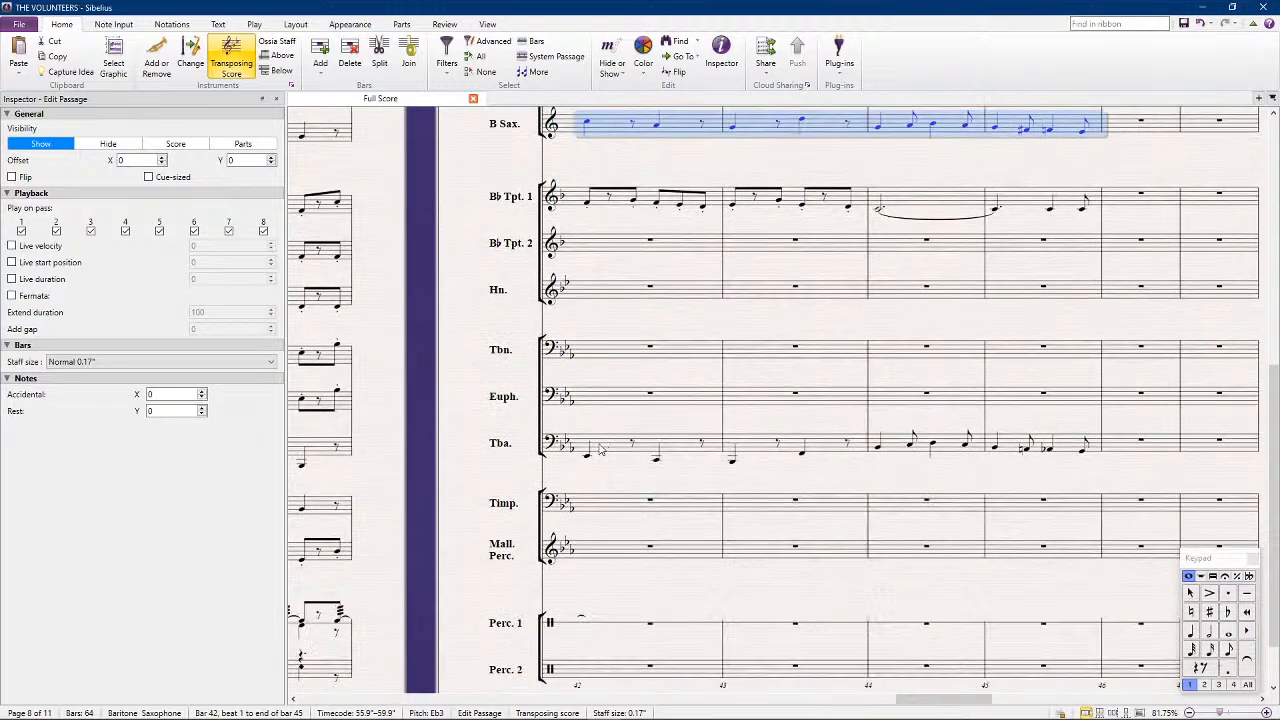
pyautogui.hscroll(-4, 550, 490)
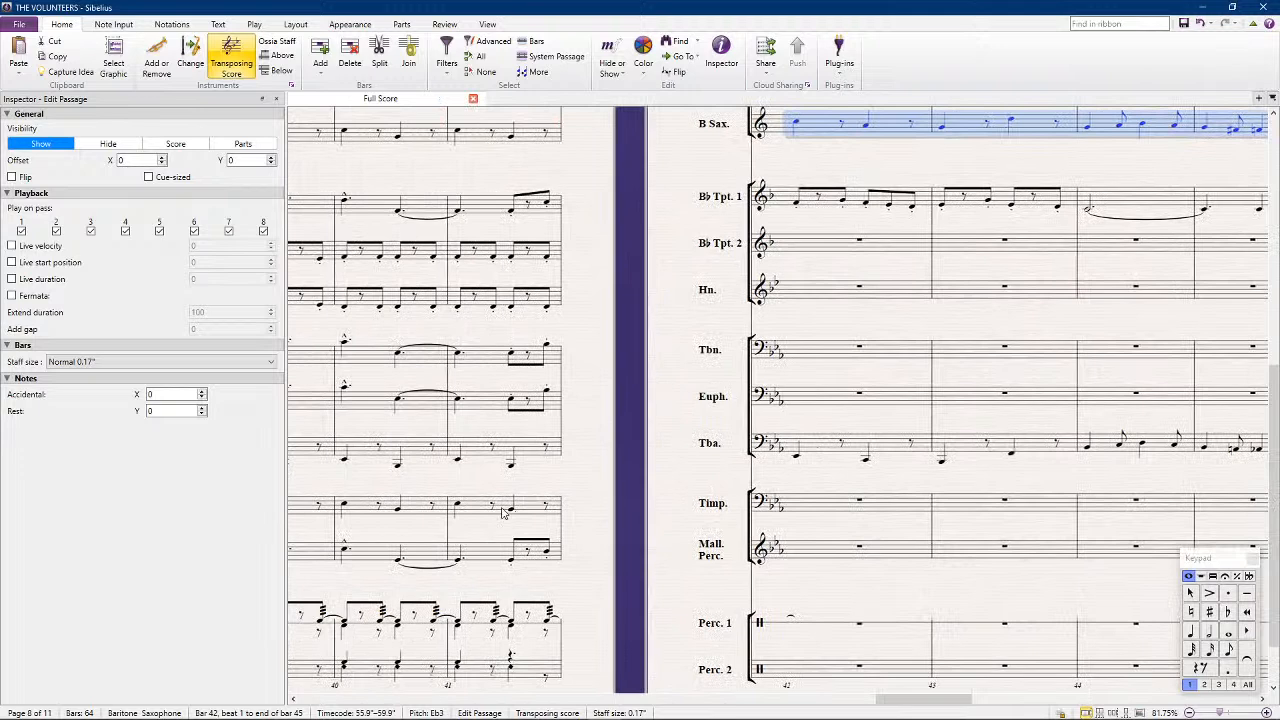
pyautogui.click(797, 458)
pyautogui.click(812, 500)
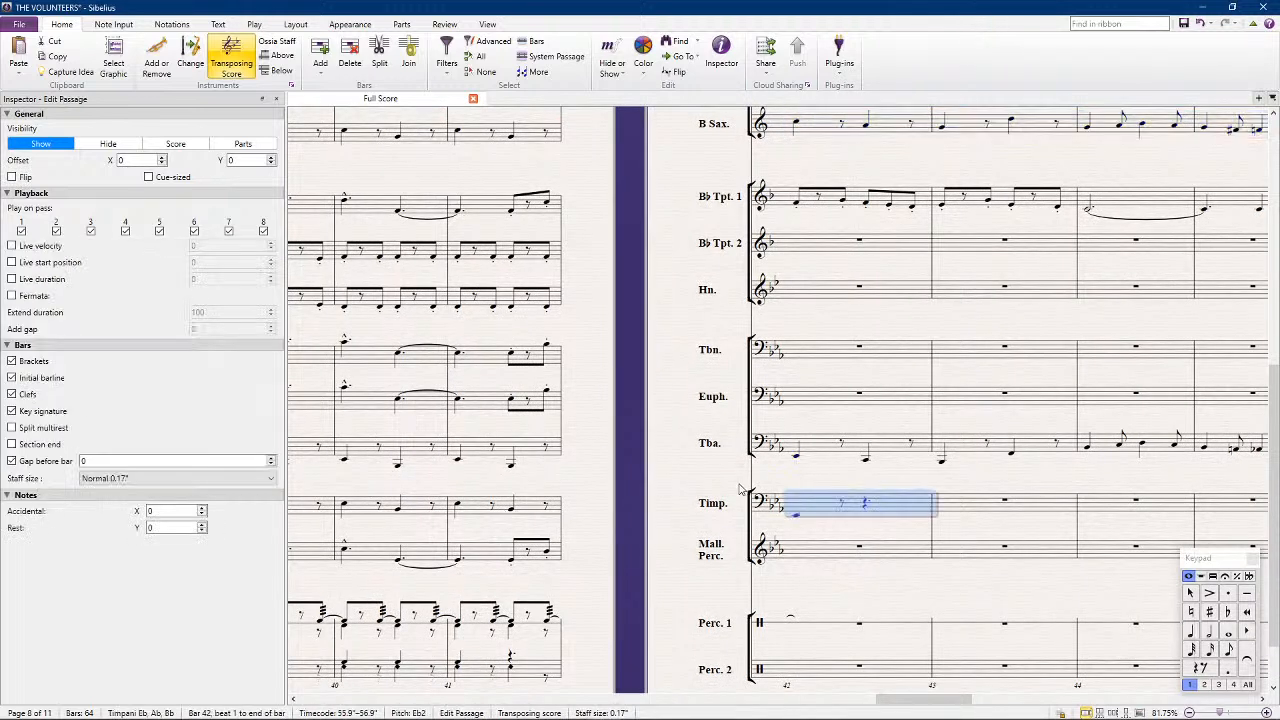
# Copy the Tuba's bar 43 into the Timpani an octave higher, and drop its second note back to F2
pyautogui.click(970, 453)
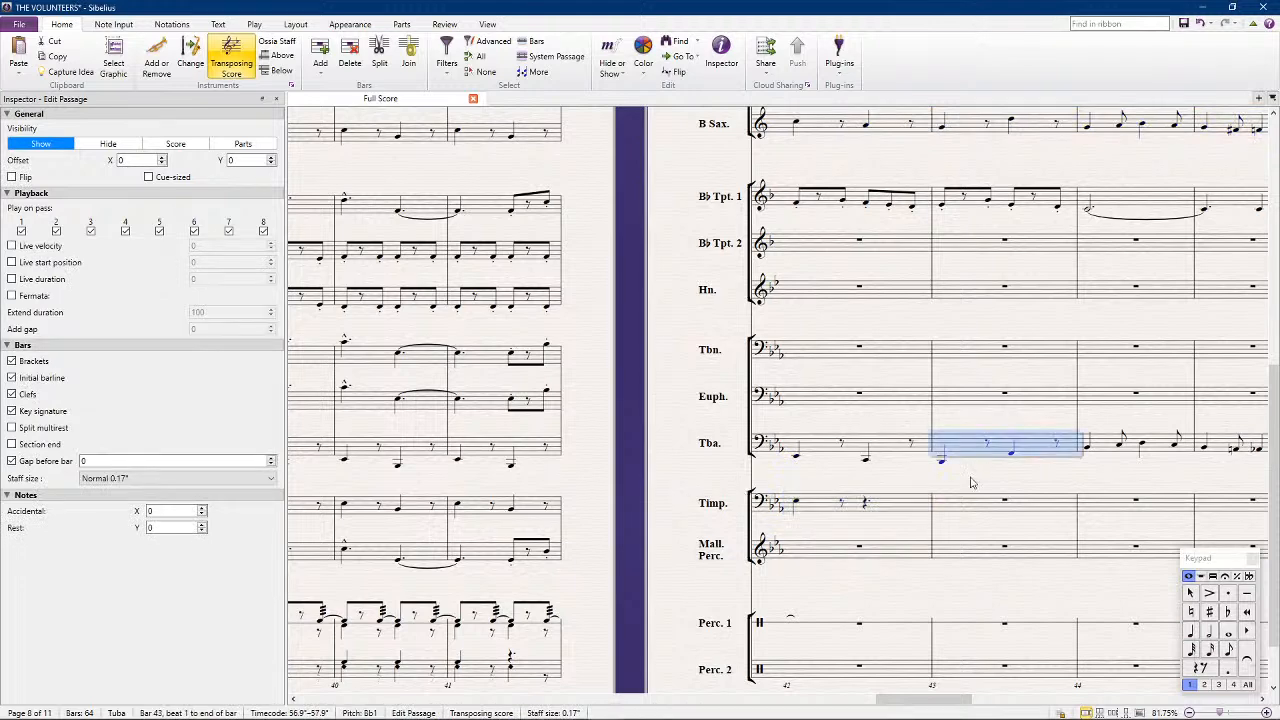
pyautogui.click(978, 508)
pyautogui.hotkey('ctrl', 'v')
pyautogui.hotkey('ctrl', 'Up')
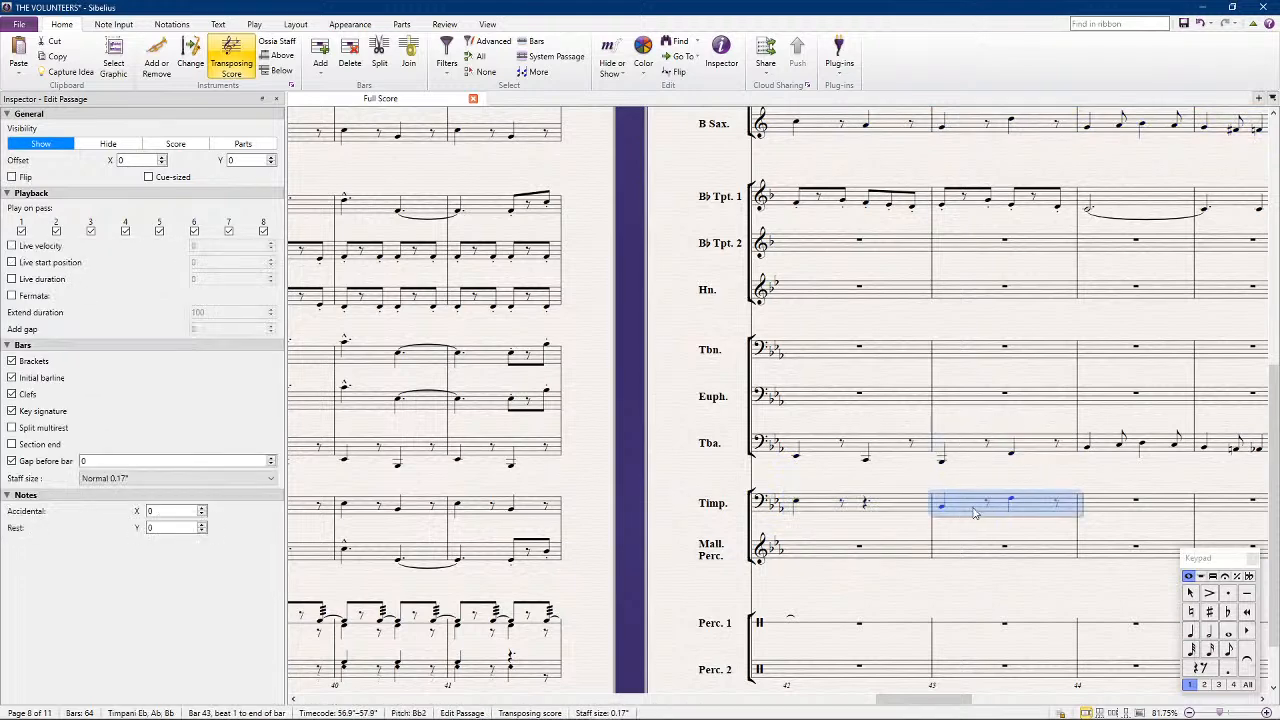
pyautogui.click(1011, 502)
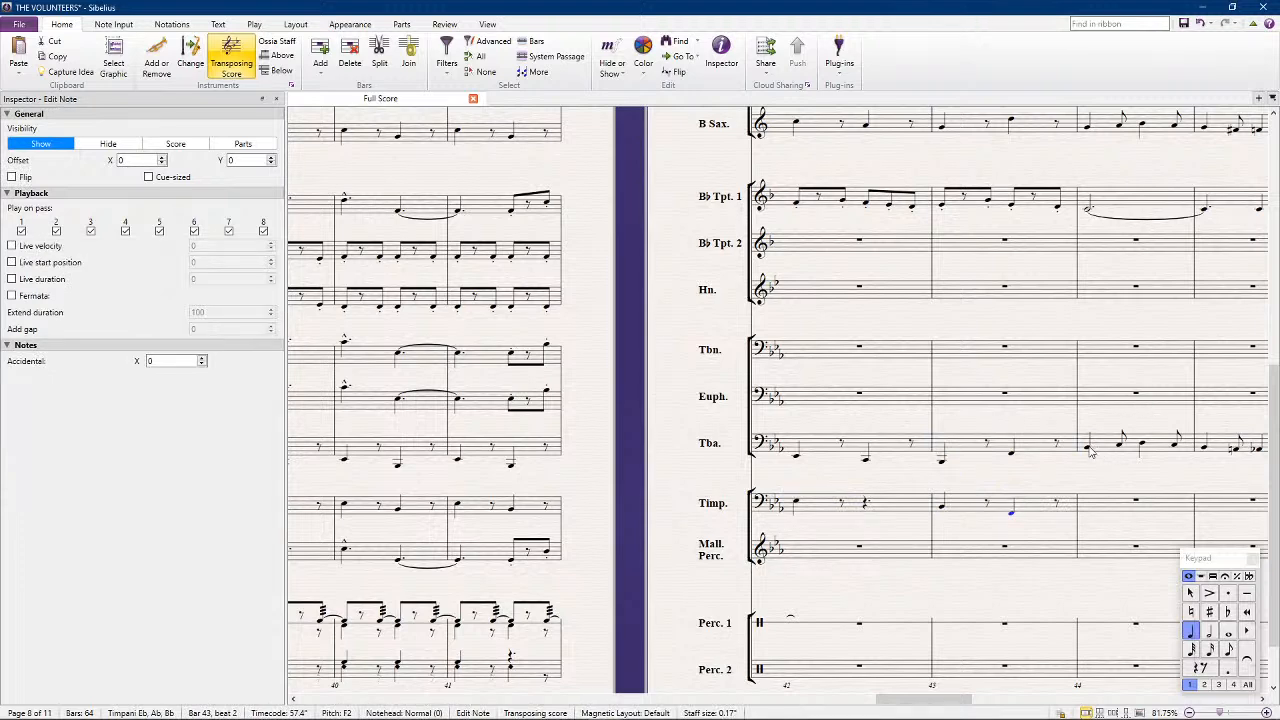
# Place a Bb2 quarter note on beat 1 of the Timpani's bars 44 and 45
pyautogui.click(1098, 510)
pyautogui.press('Right')
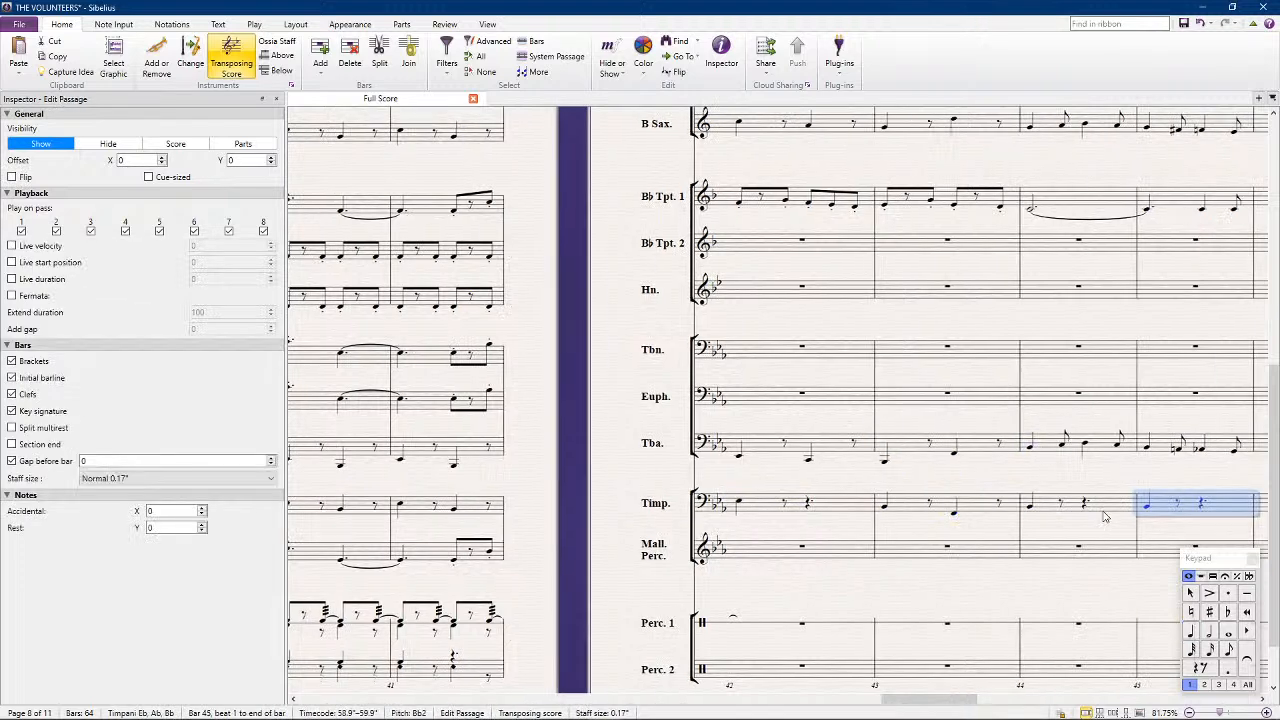
pyautogui.press('Escape')
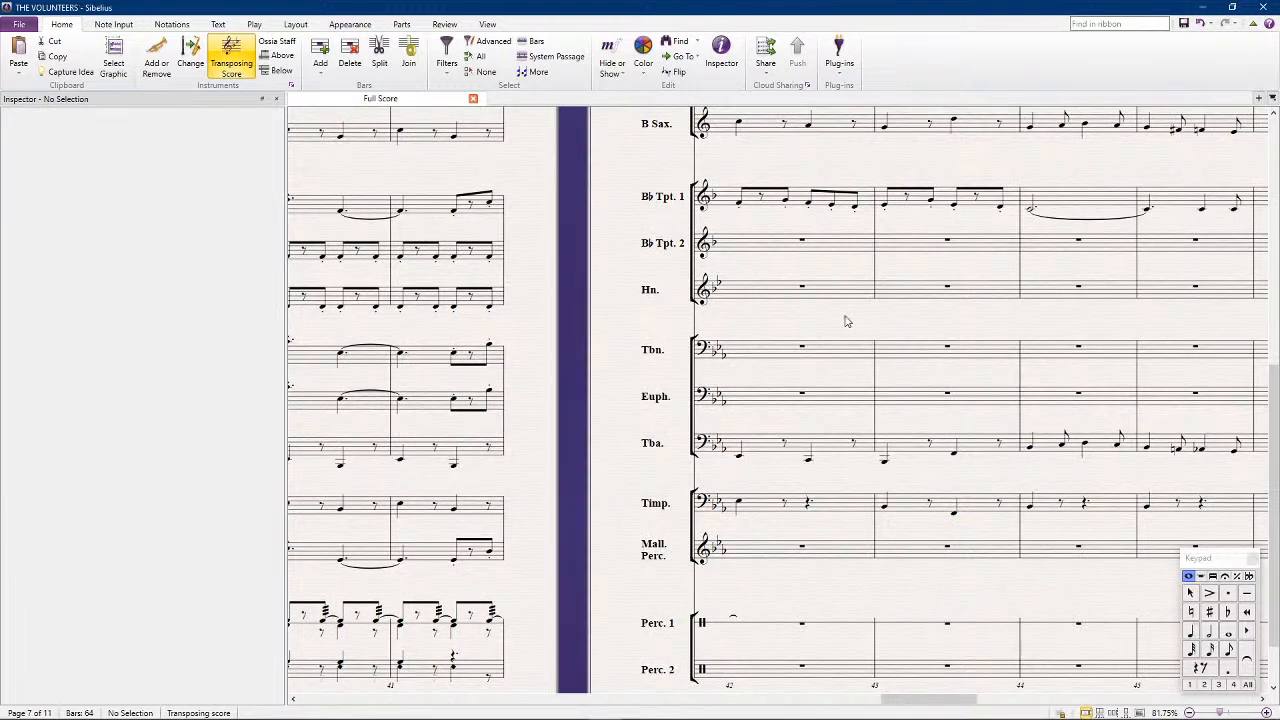
# Copy B♭ Trumpet 1's bars 42 to 45 into the Euphonium and lower the pasted passage an octave
pyautogui.click(800, 200)
pyautogui.keyDown('shift'); pyautogui.click(1183, 201); pyautogui.keyUp('shift')
pyautogui.hotkey('ctrl', 'c')
pyautogui.click(805, 393)
pyautogui.hotkey('ctrl', 'v')
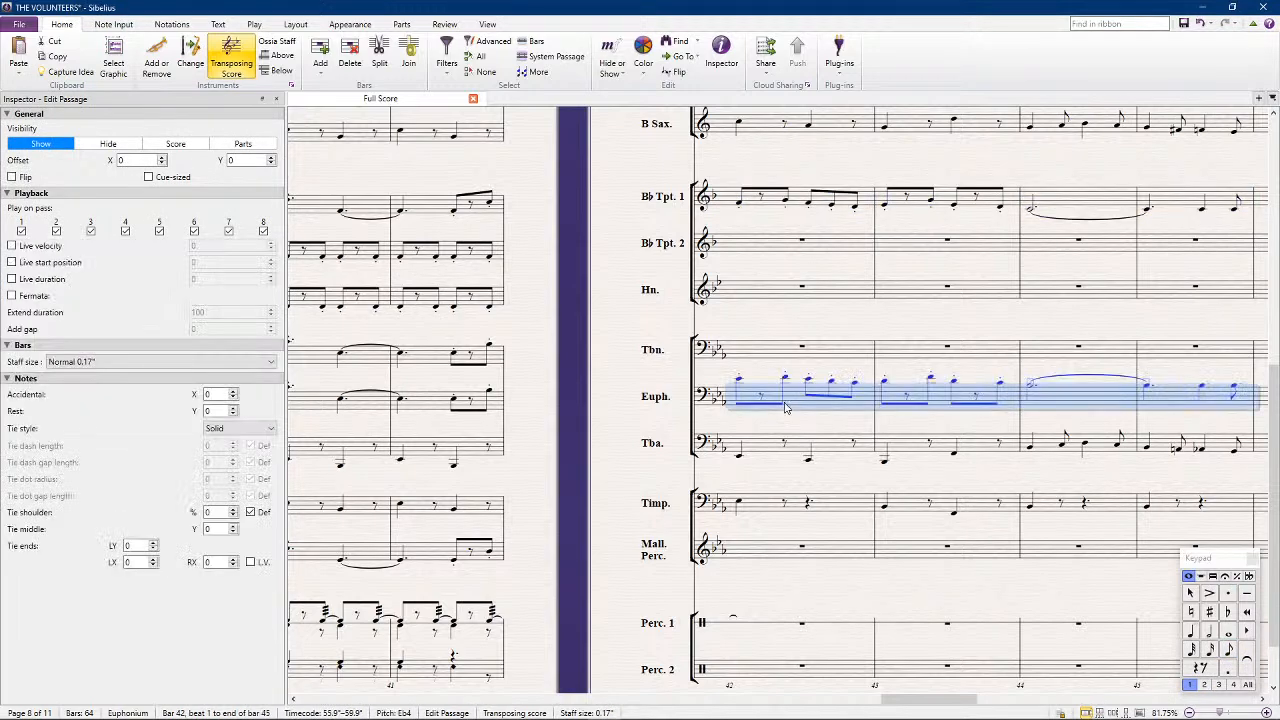
pyautogui.hscroll(-5, 788, 405)
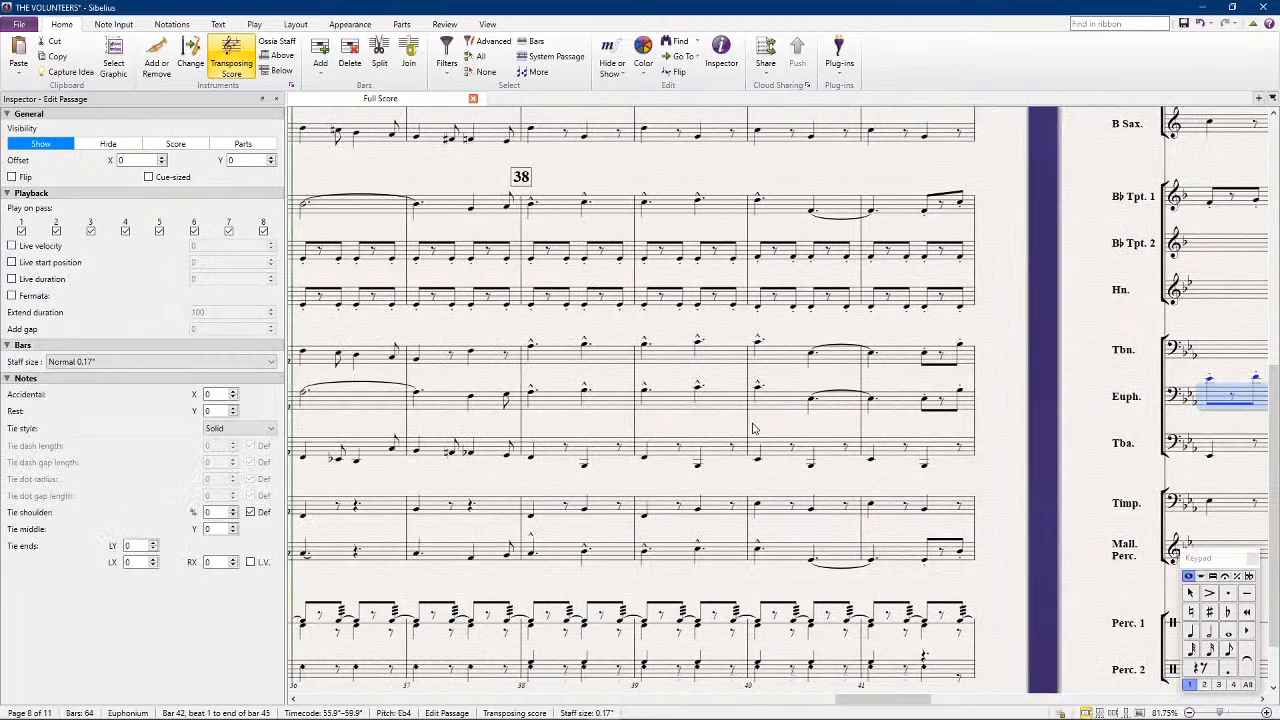
pyautogui.hscroll(5, 740, 450)
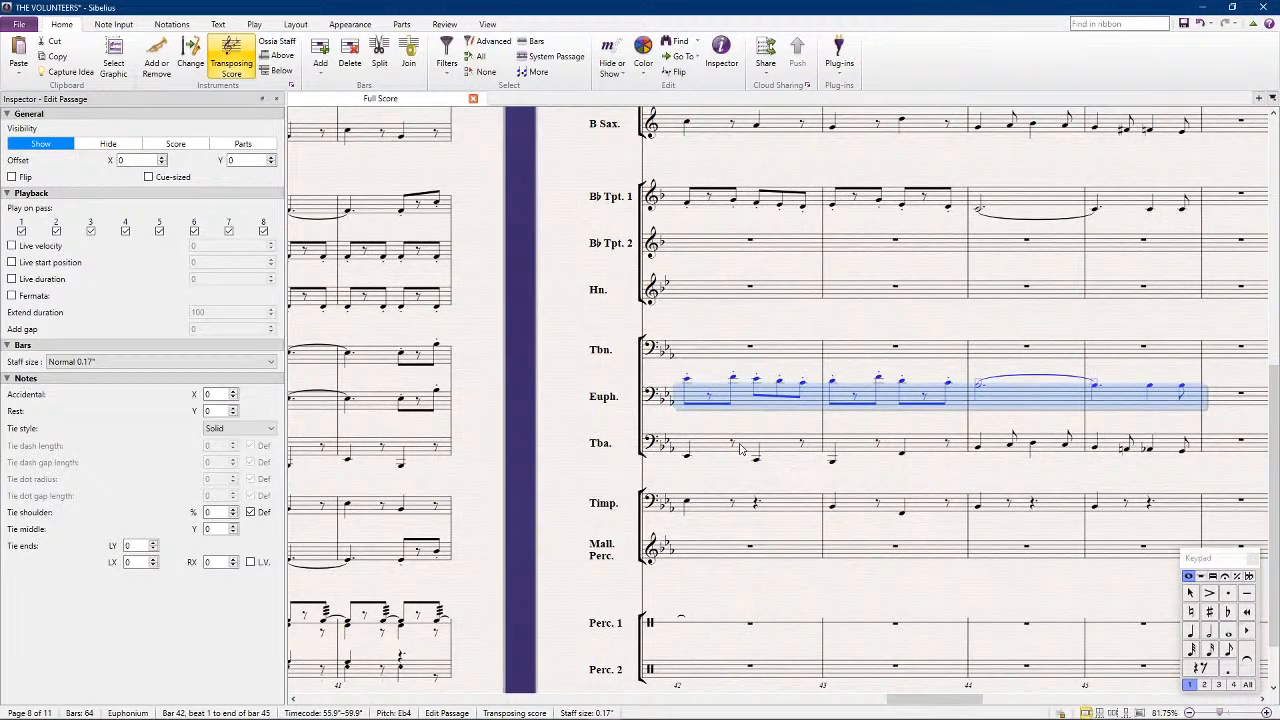
pyautogui.hotkey('ctrl', 'Down')
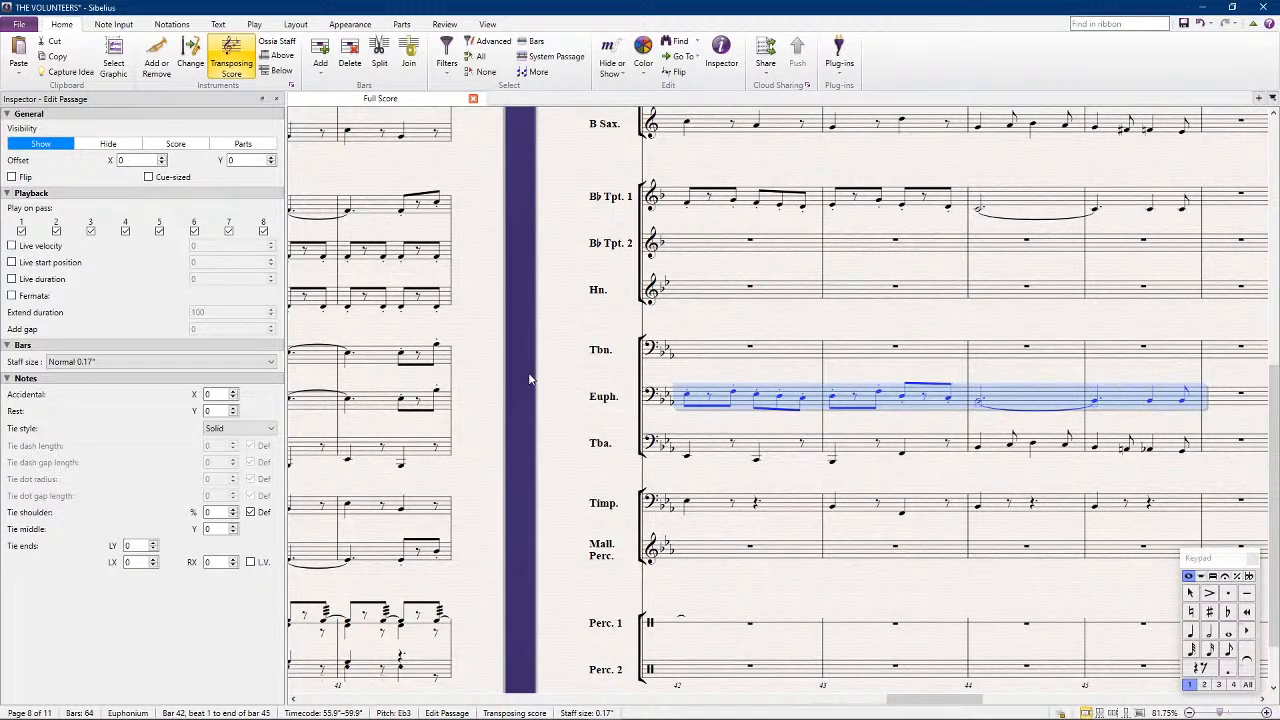
pyautogui.press('Escape')
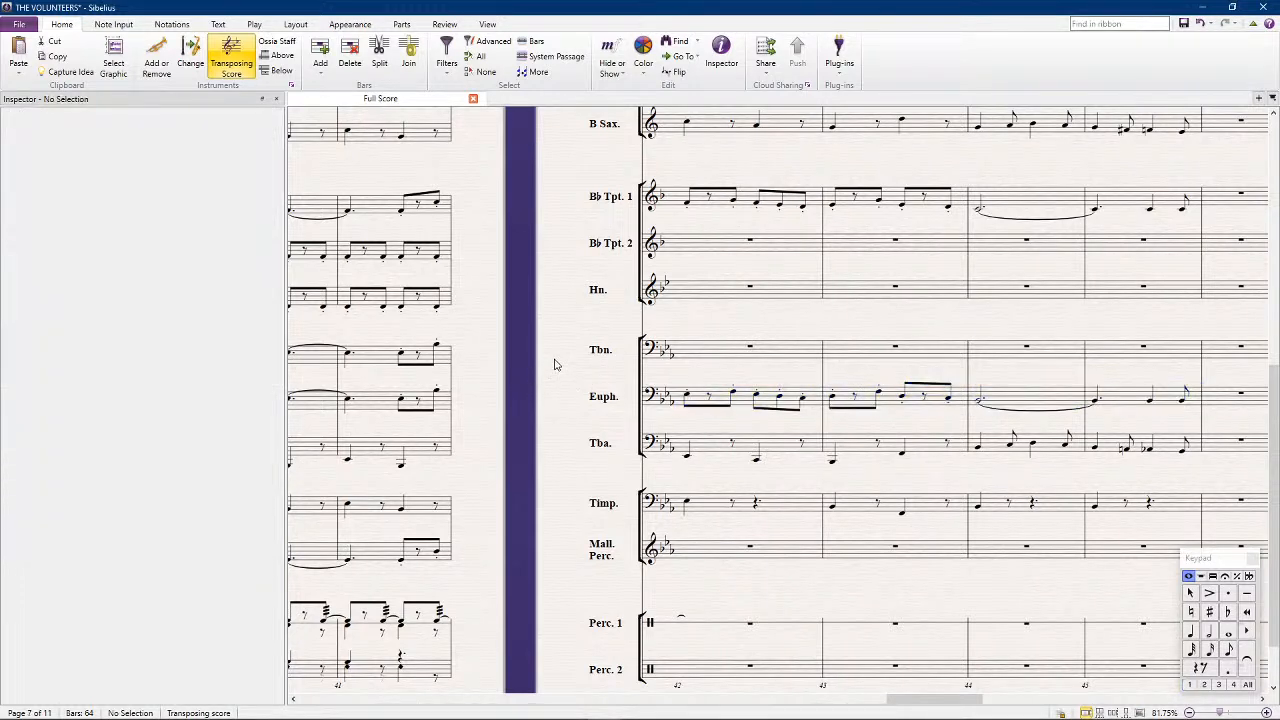
# Change the Trombone's Eb3 on beat 2 of bar 41 to a dotted quarter note without staccato
pyautogui.click(403, 356)
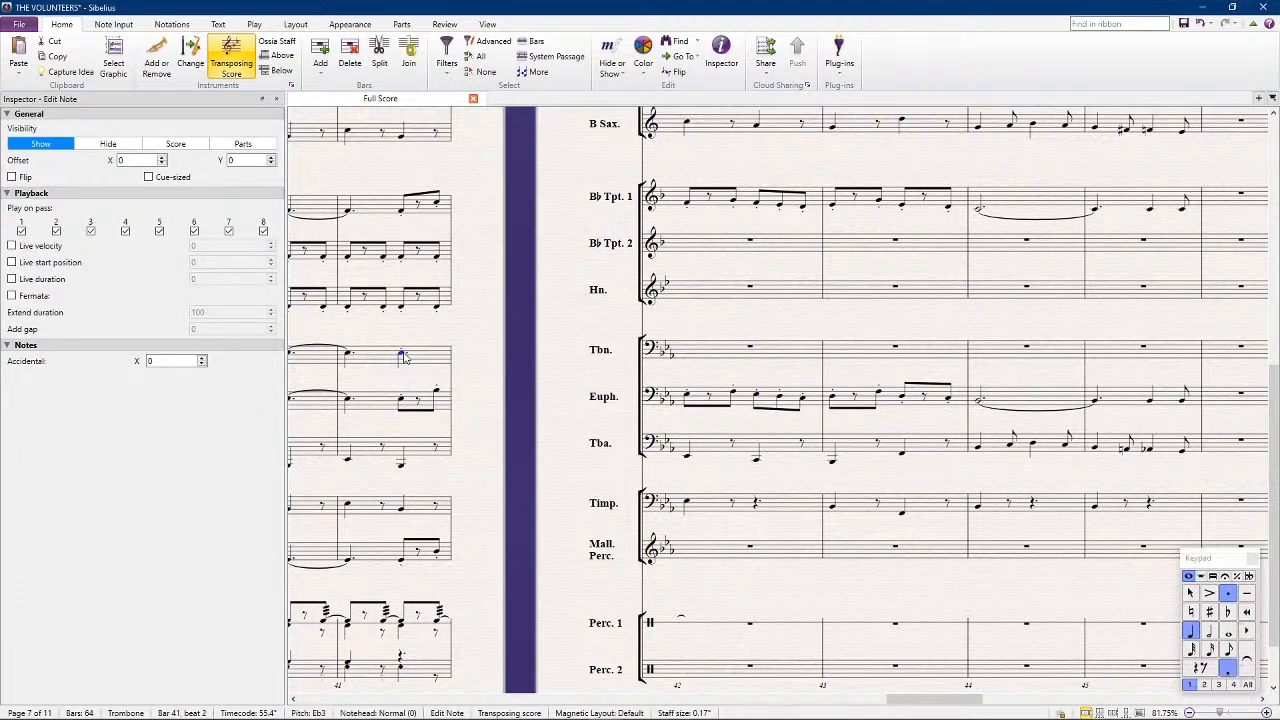
pyautogui.press('KP_Multiply')
pyautogui.press('Escape')
# Enter a dotted half note Eb4 in the Trombone's bar 42 and dotted quarter notes D4 and F3 in bar 43
pyautogui.click(697, 334)
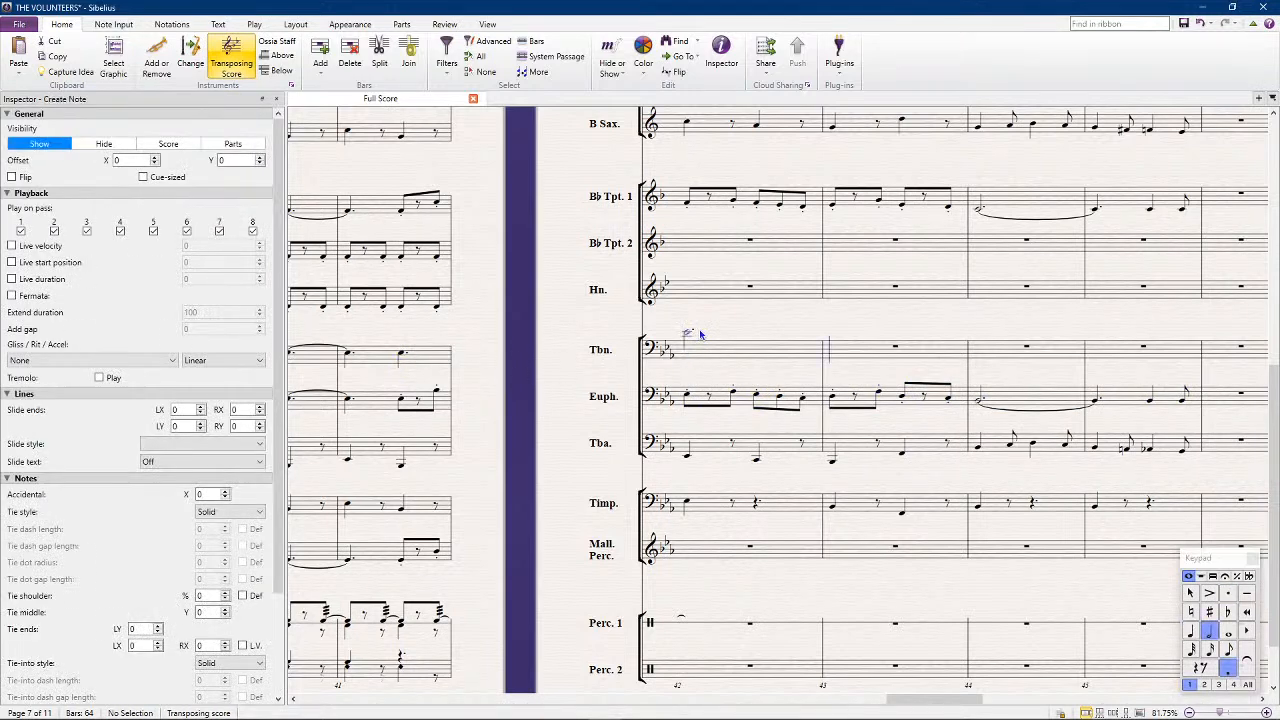
pyautogui.press('KP_4')
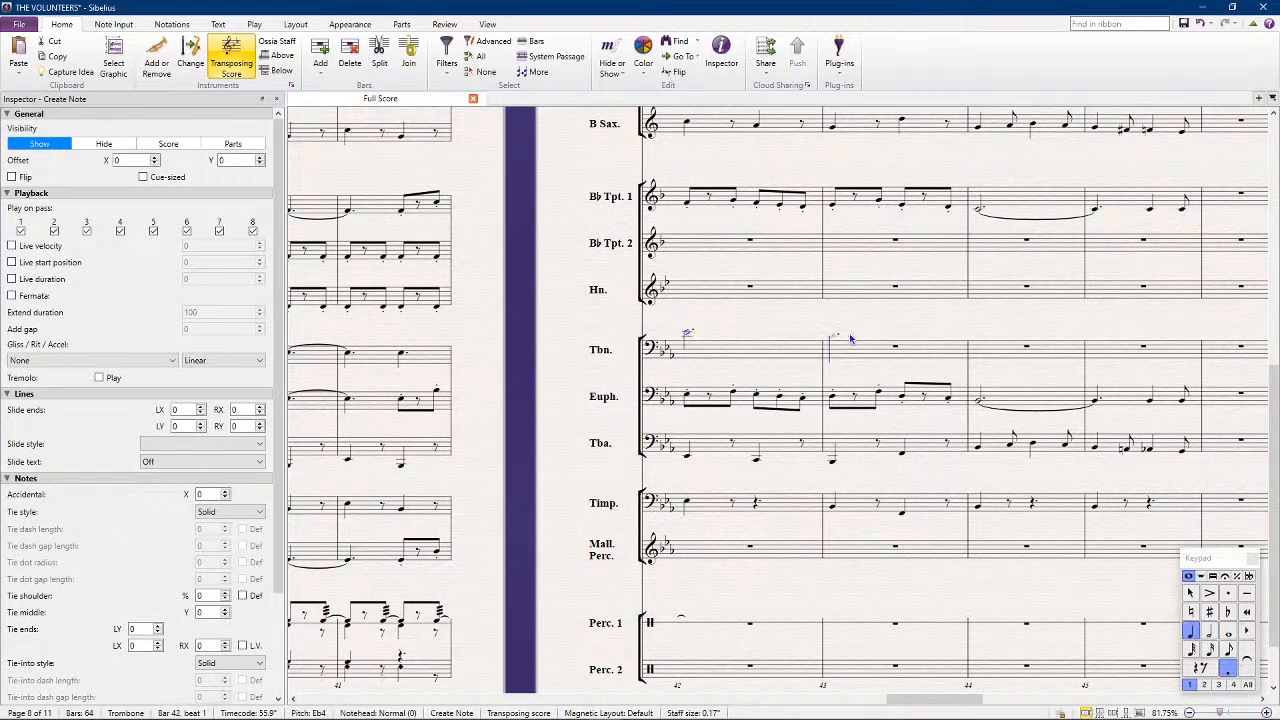
pyautogui.click(849, 338)
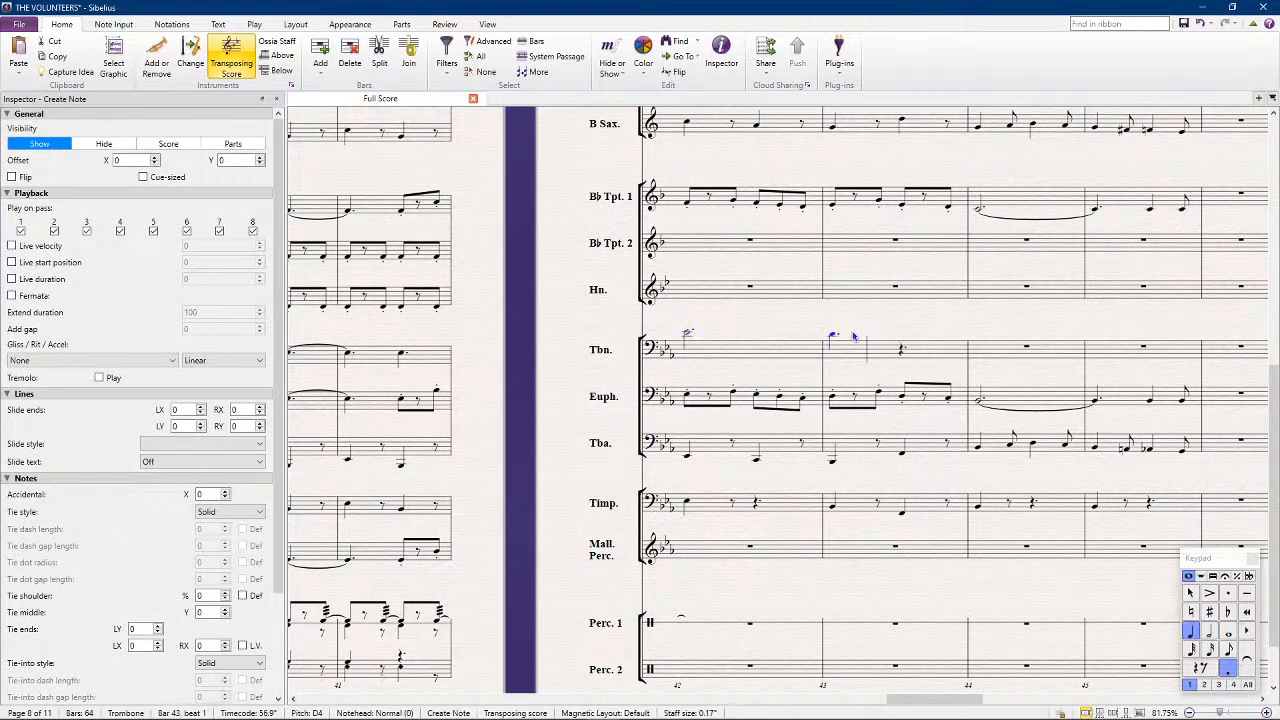
pyautogui.click(903, 348)
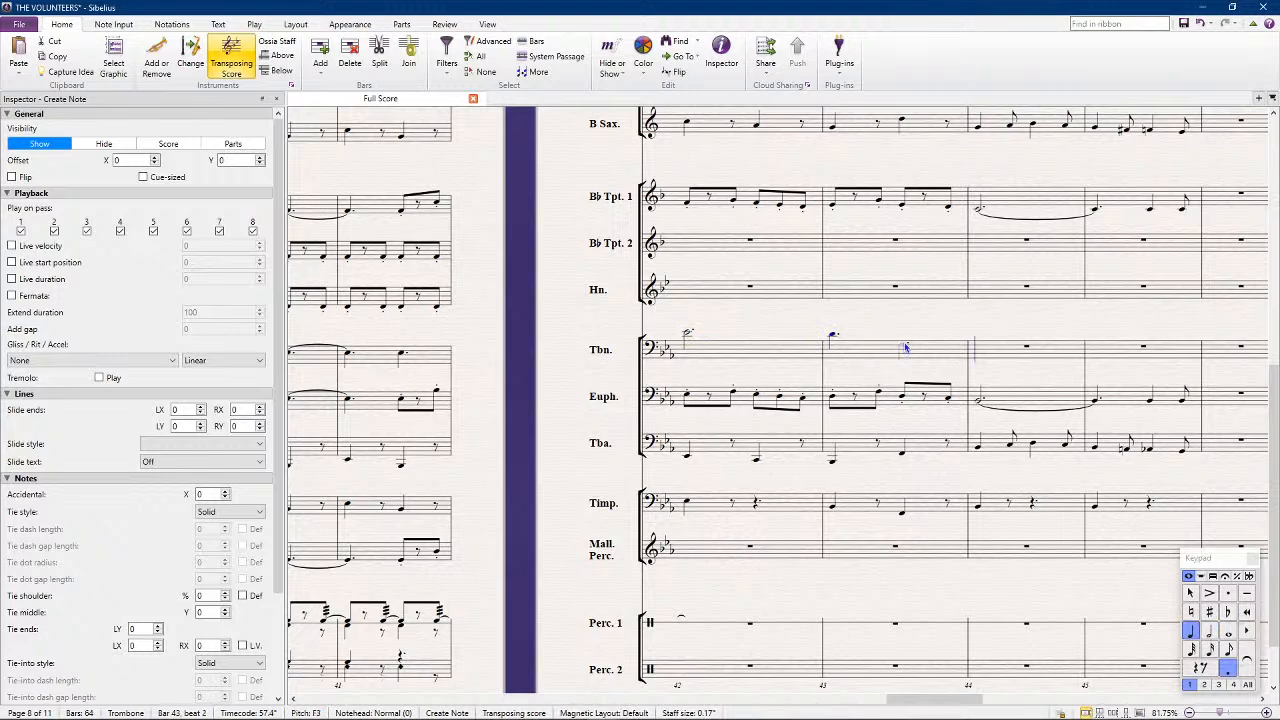
pyautogui.click(1191, 595)
# Copy the Tuba's bars 44 and 45 into the Trombone and raise them an octave
pyautogui.click(1031, 488)
pyautogui.click(1050, 449)
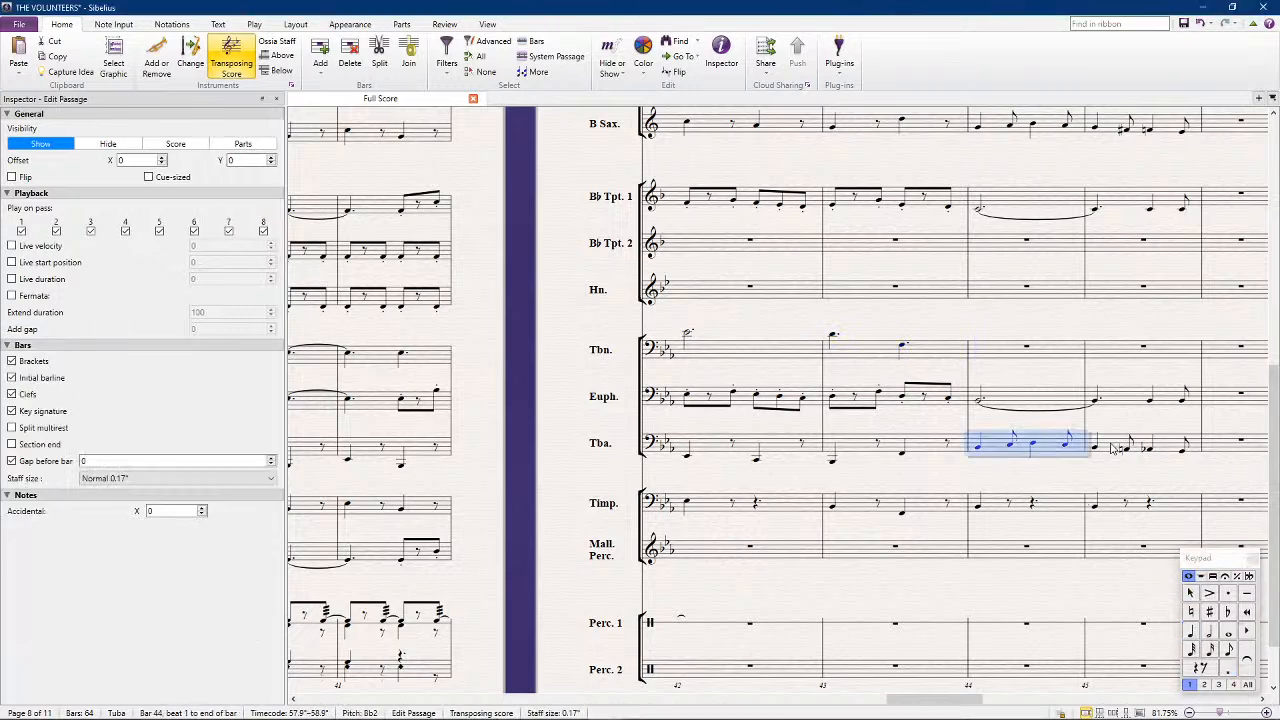
pyautogui.keyDown('alt'); pyautogui.click(980, 356); pyautogui.keyUp('alt')
pyautogui.hotkey('ctrl', 'Up')
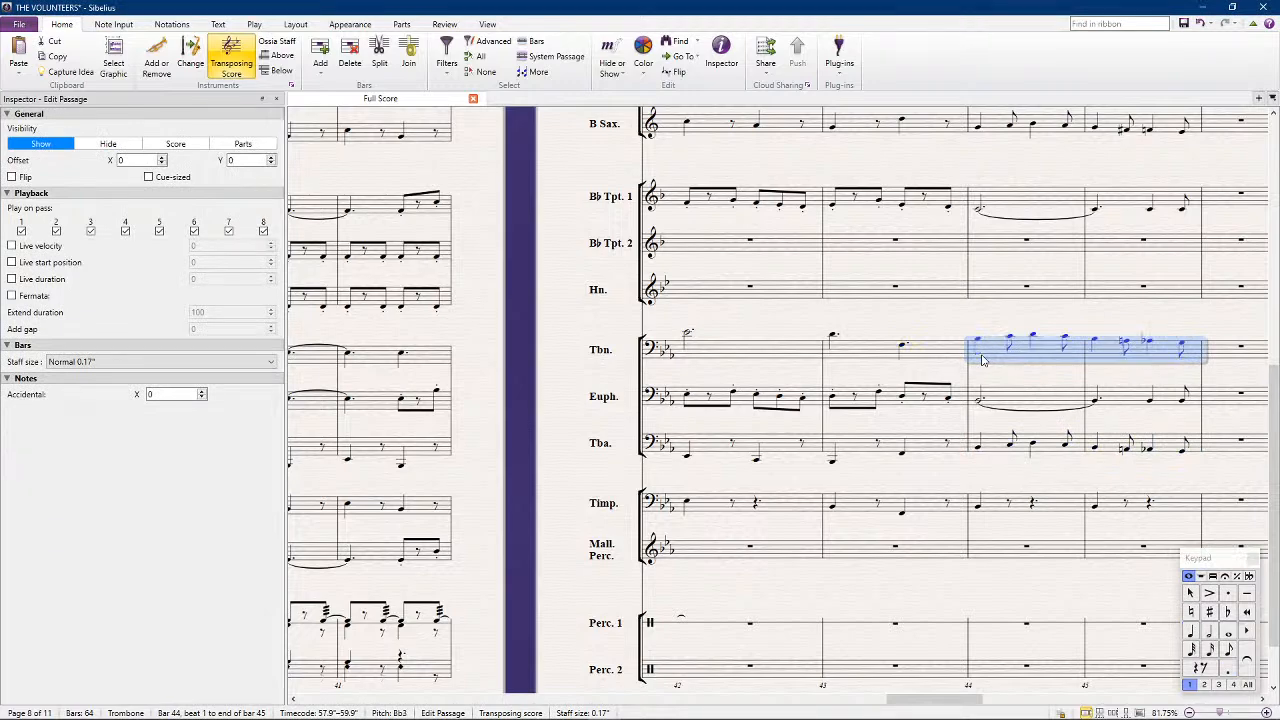
# Copy the Trombone's bars 42 to 45 into the Bassoon
pyautogui.keyDown('shift'); pyautogui.click(716, 354); pyautogui.keyUp('shift')
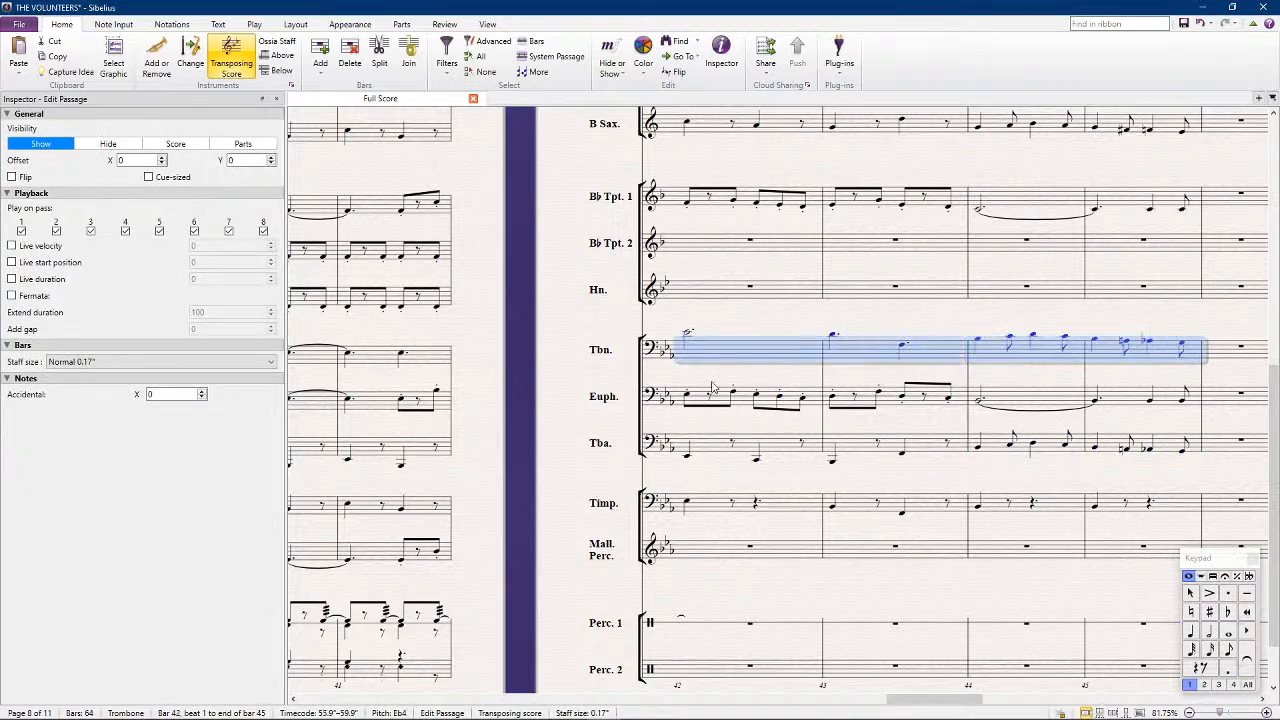
pyautogui.scroll(5, 700, 290)
pyautogui.keyDown('alt'); pyautogui.click(704, 233); pyautogui.keyUp('alt')
pyautogui.scroll(3, 700, 350)
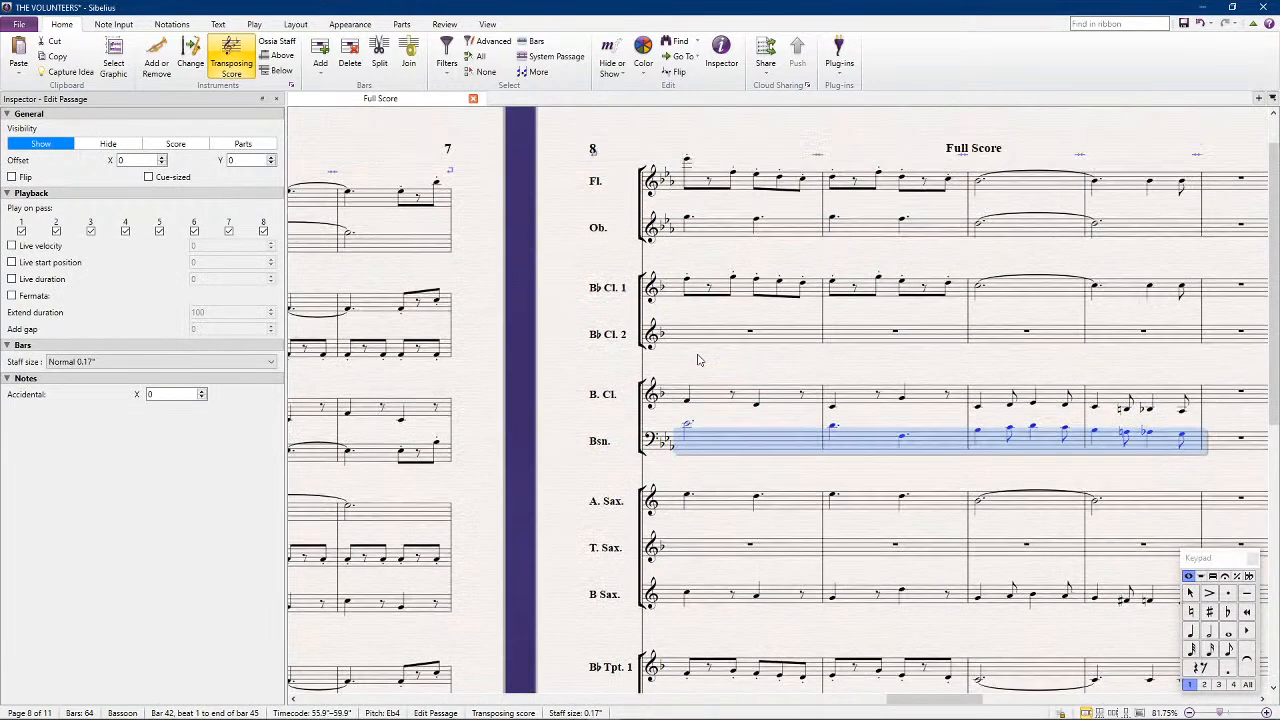
pyautogui.scroll(-4, 698, 360)
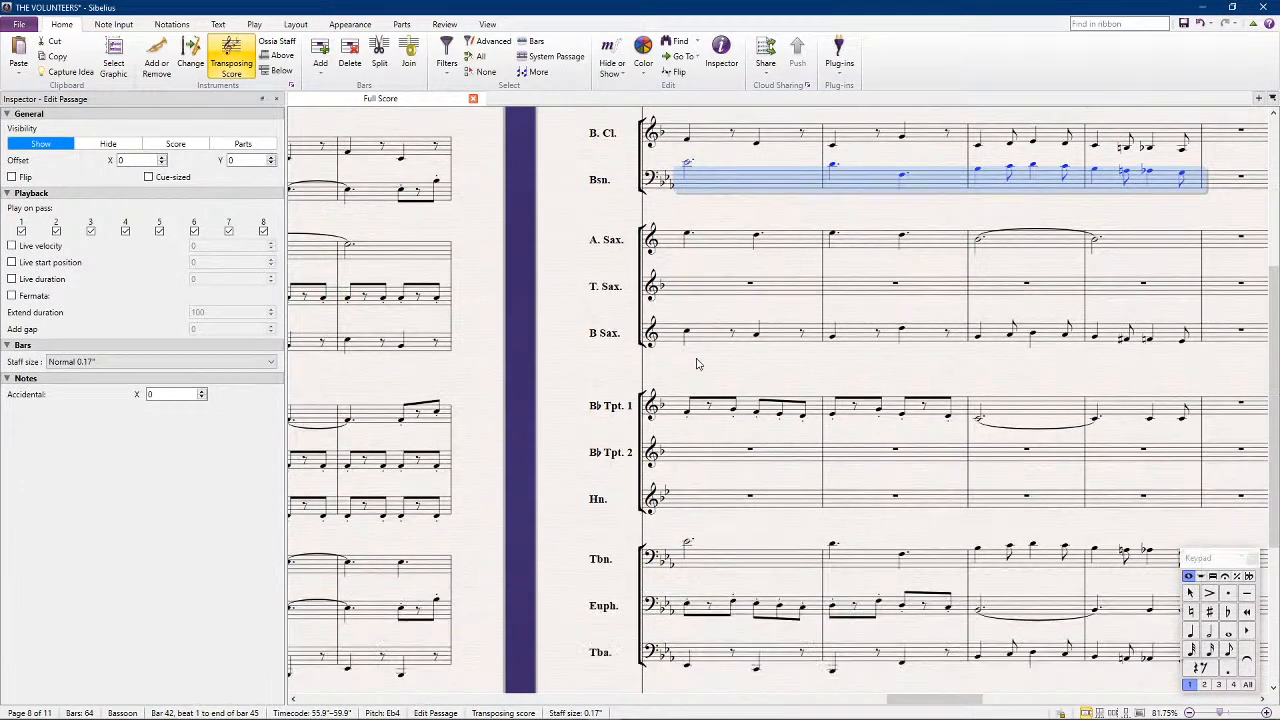
pyautogui.scroll(4, 697, 364)
pyautogui.click(551, 444)
# Repeat Percussion 1's bar 41 pattern through bars 42 to 45
pyautogui.scroll(-3, 551, 444)
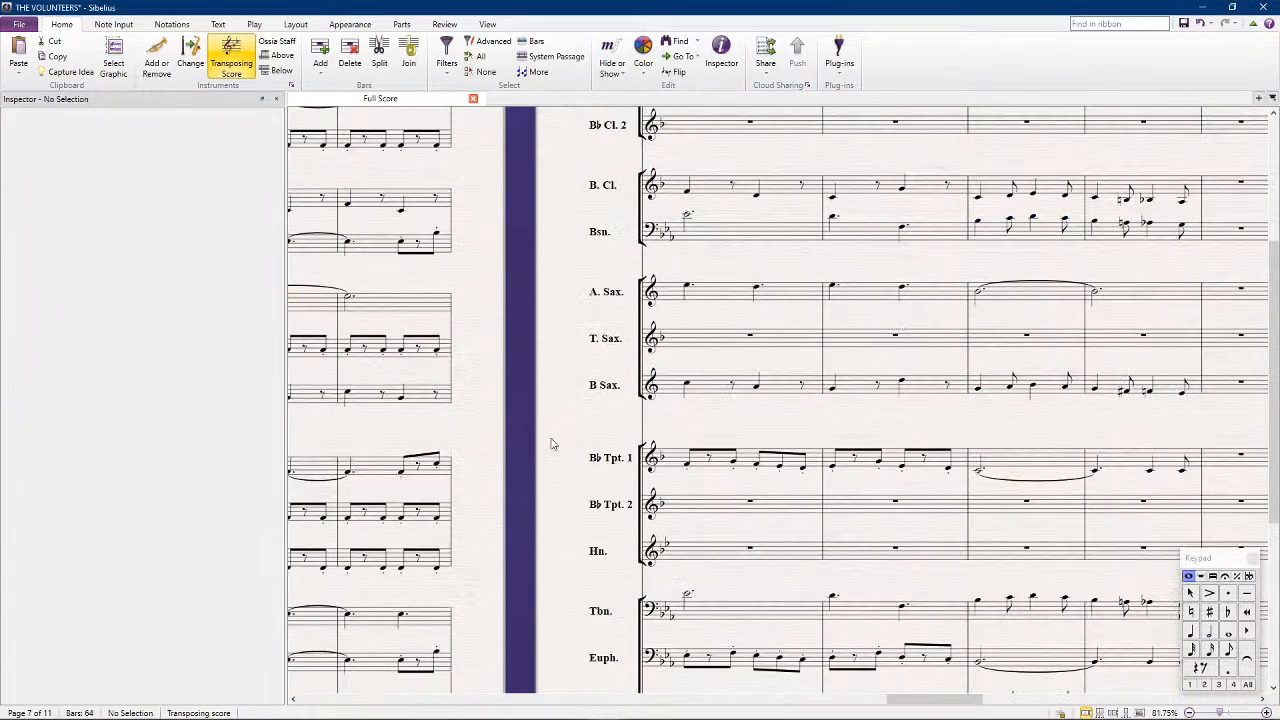
pyautogui.scroll(-3, 551, 444)
pyautogui.scroll(-1, 545, 480)
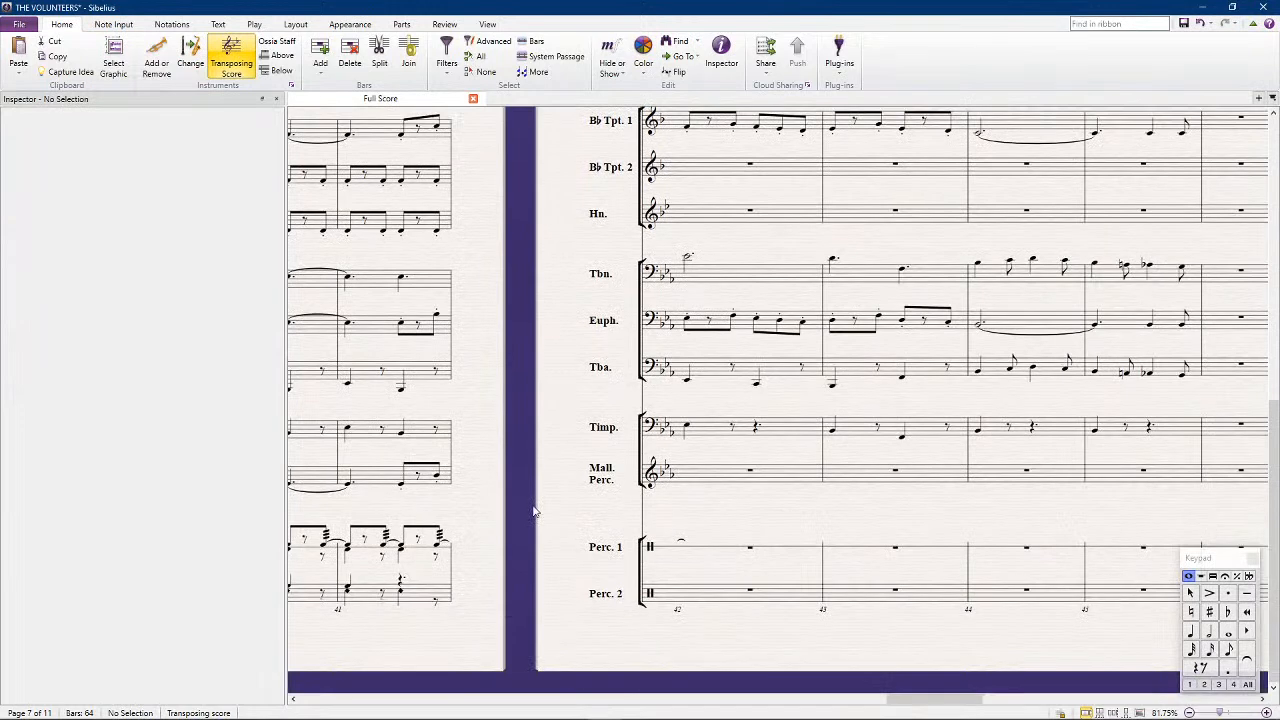
pyautogui.click(432, 550)
pyautogui.press('r')
pyautogui.press('r')
pyautogui.press('r')
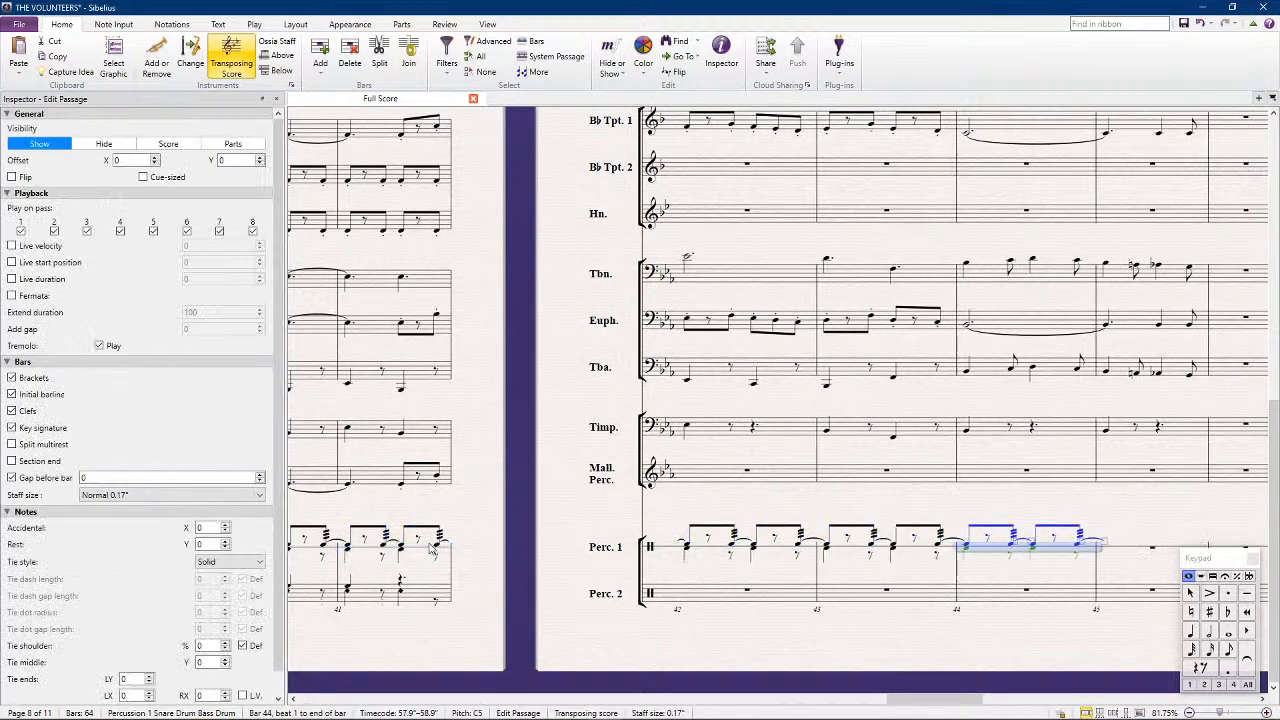
pyautogui.press('r')
# Copy Percussion 2's bar 37 pattern into its bars 42 to 45
pyautogui.hscroll(-5, 748, 537)
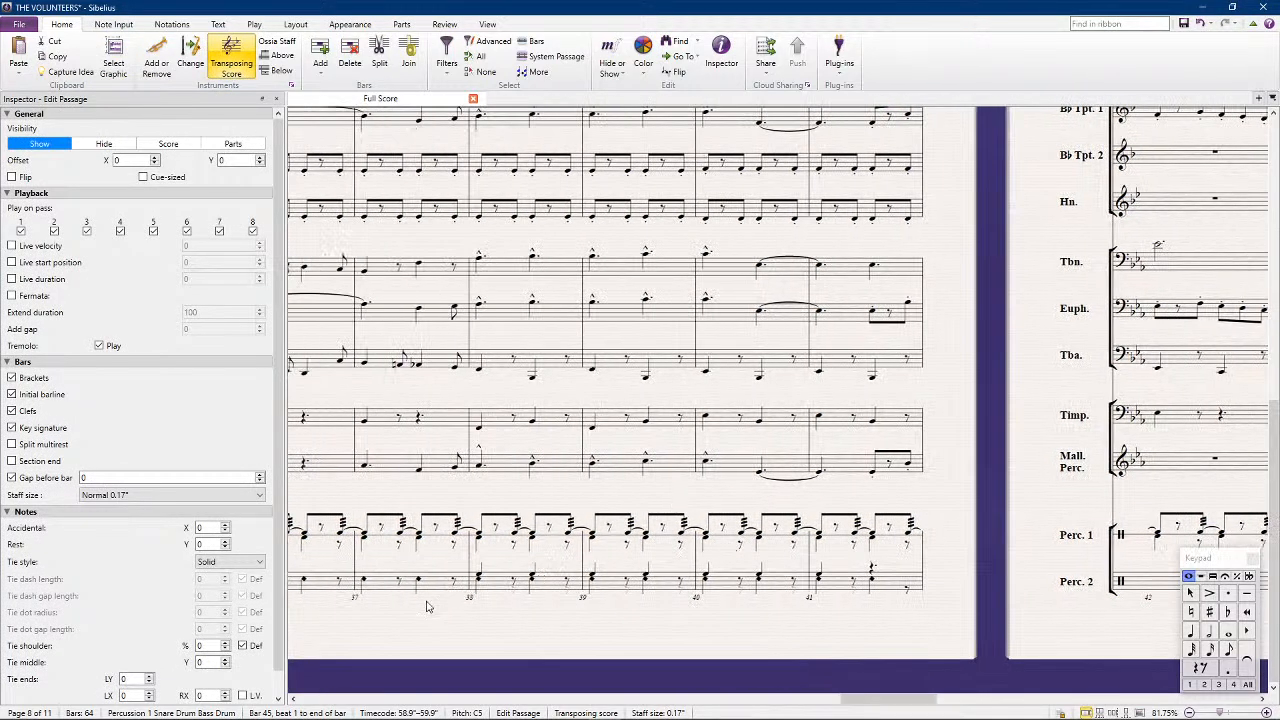
pyautogui.click(434, 595)
pyautogui.hscroll(7, 480, 592)
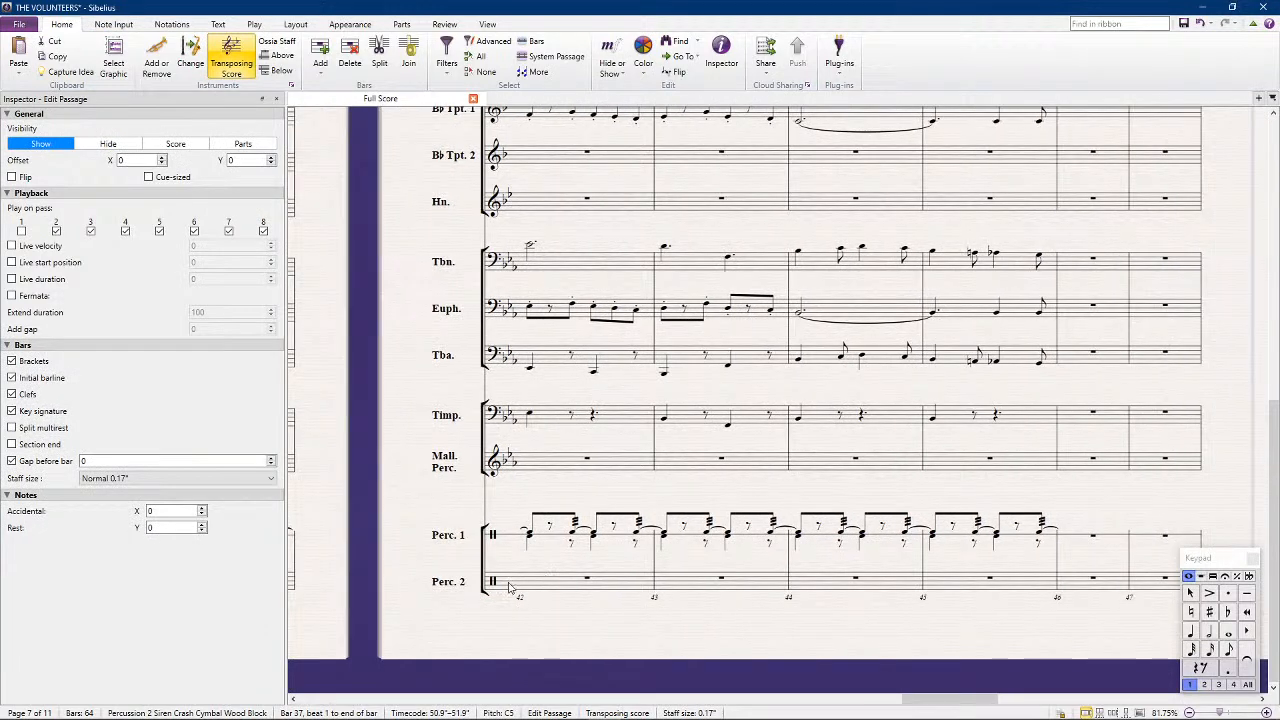
pyautogui.click(524, 588)
pyautogui.hotkey('ctrl', 'Right')
pyautogui.hotkey('ctrl', 'Right')
pyautogui.hotkey('ctrl', 'Right')
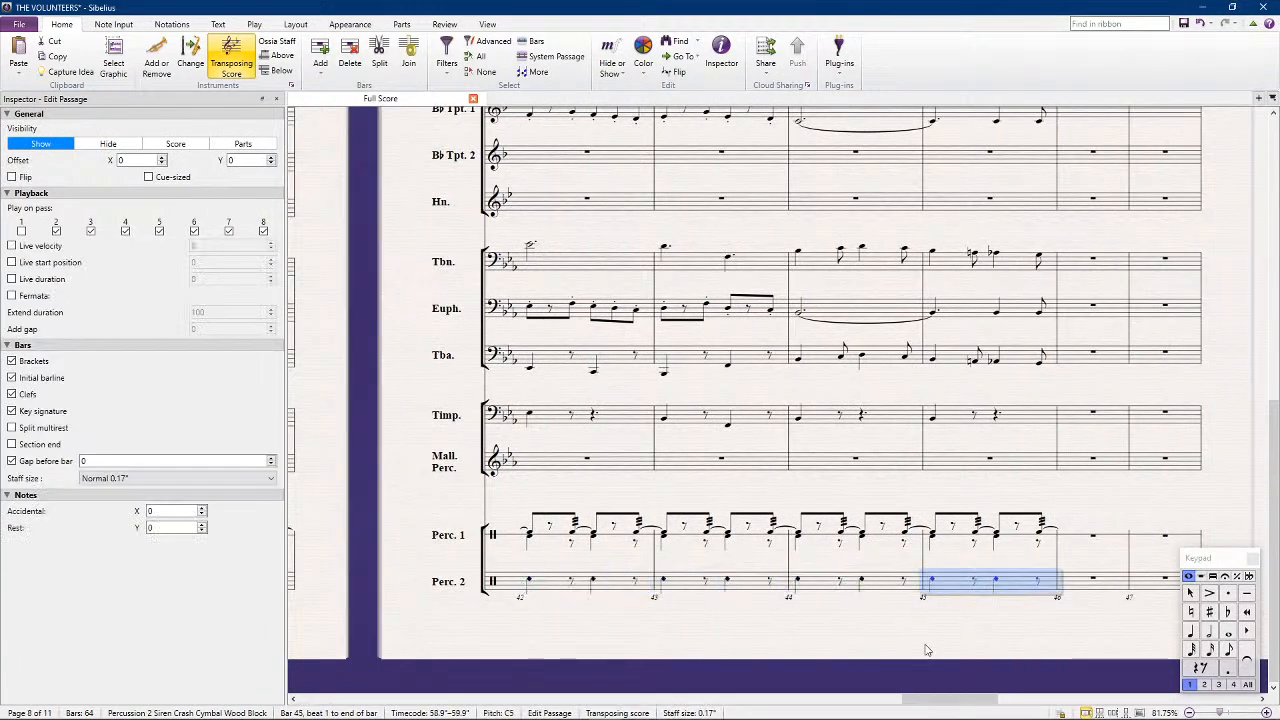
pyautogui.click(379, 453)
# Copy Clarinet 1's bars 42 to 45 into the Mallet Percussion and raise them two octaves
pyautogui.scroll(10, 380, 400)
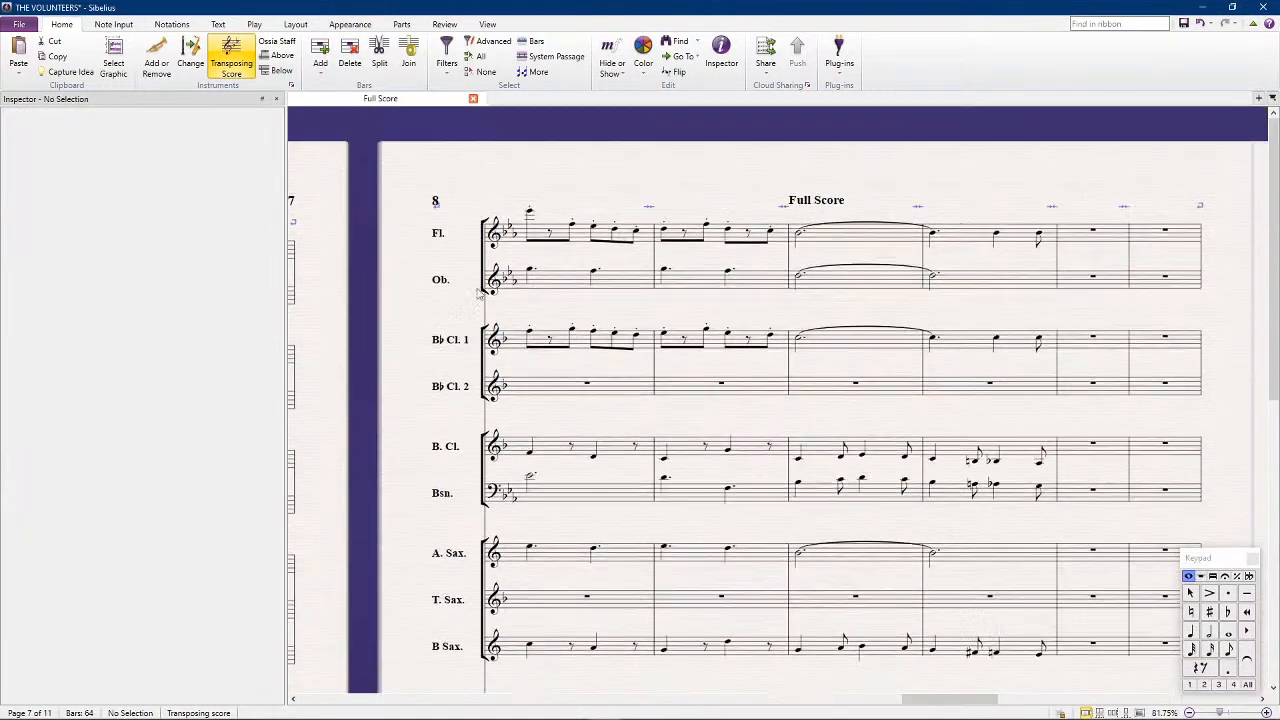
pyautogui.click(546, 337)
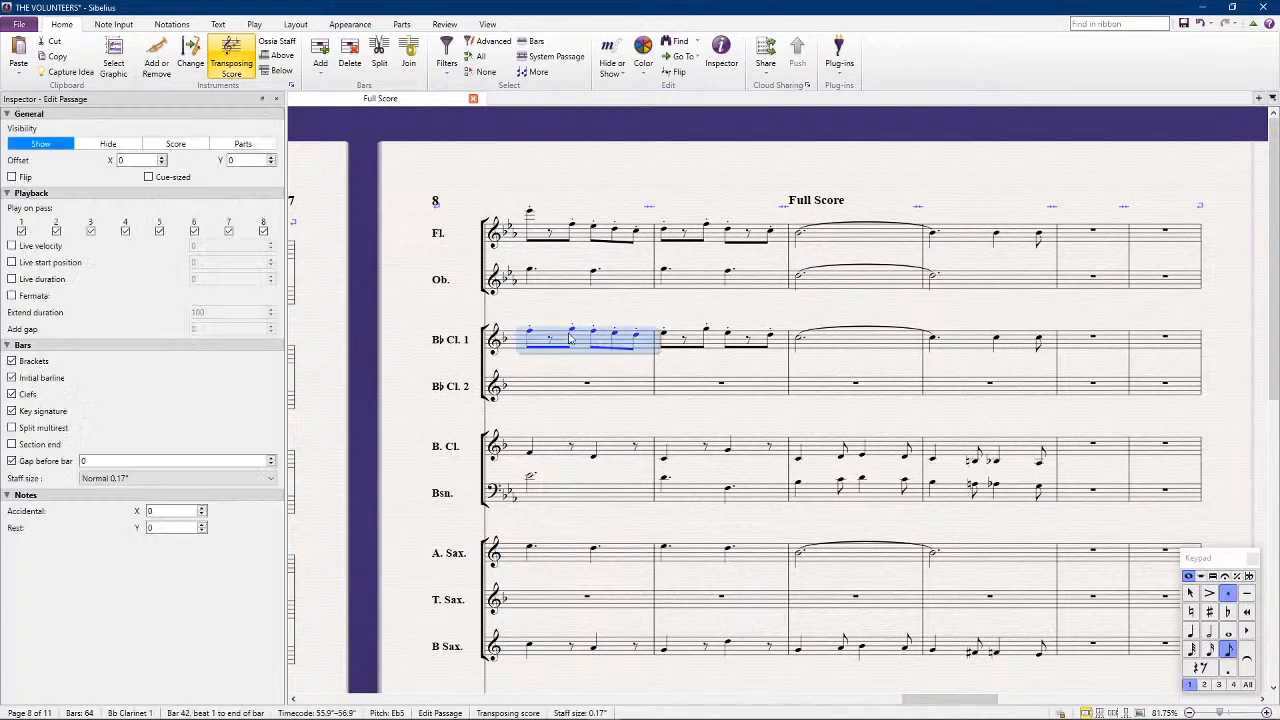
pyautogui.keyDown('shift'); pyautogui.click(970, 343); pyautogui.keyUp('shift')
pyautogui.scroll(-5, 750, 464)
pyautogui.scroll(-2, 750, 464)
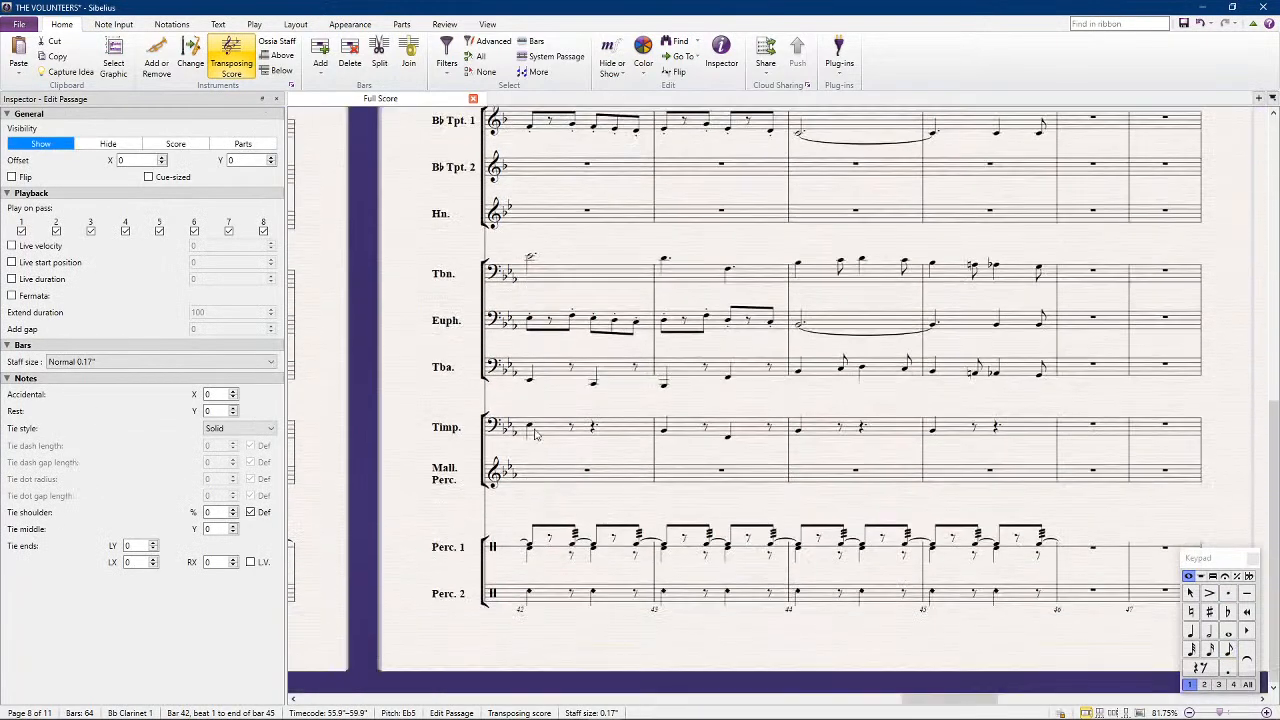
pyautogui.keyDown('alt'); pyautogui.click(540, 484); pyautogui.keyUp('alt')
pyautogui.hotkey('ctrl', 'Up')
pyautogui.hotkey('ctrl', 'Up')
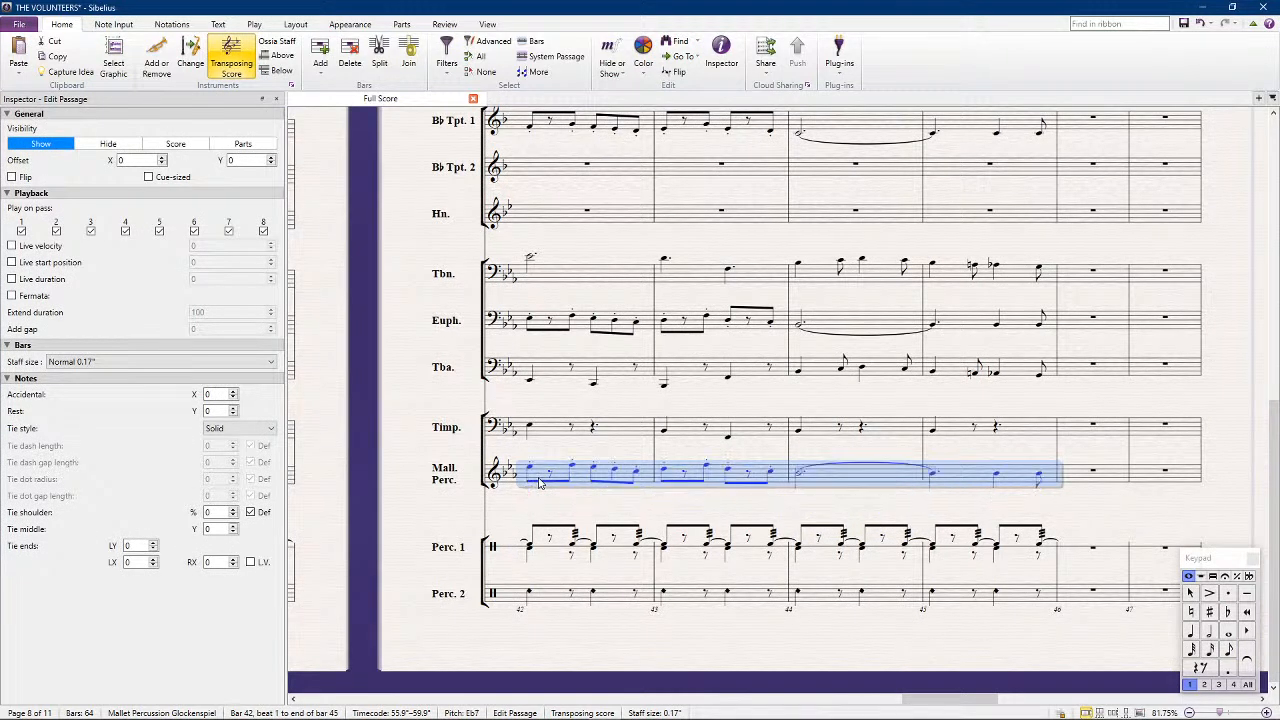
# Shorten the Mallet Percussion's bar 44 note to a dotted quarter with a laissez vibrer tie and replace bar 45's first note with a rest
pyautogui.click(800, 474)
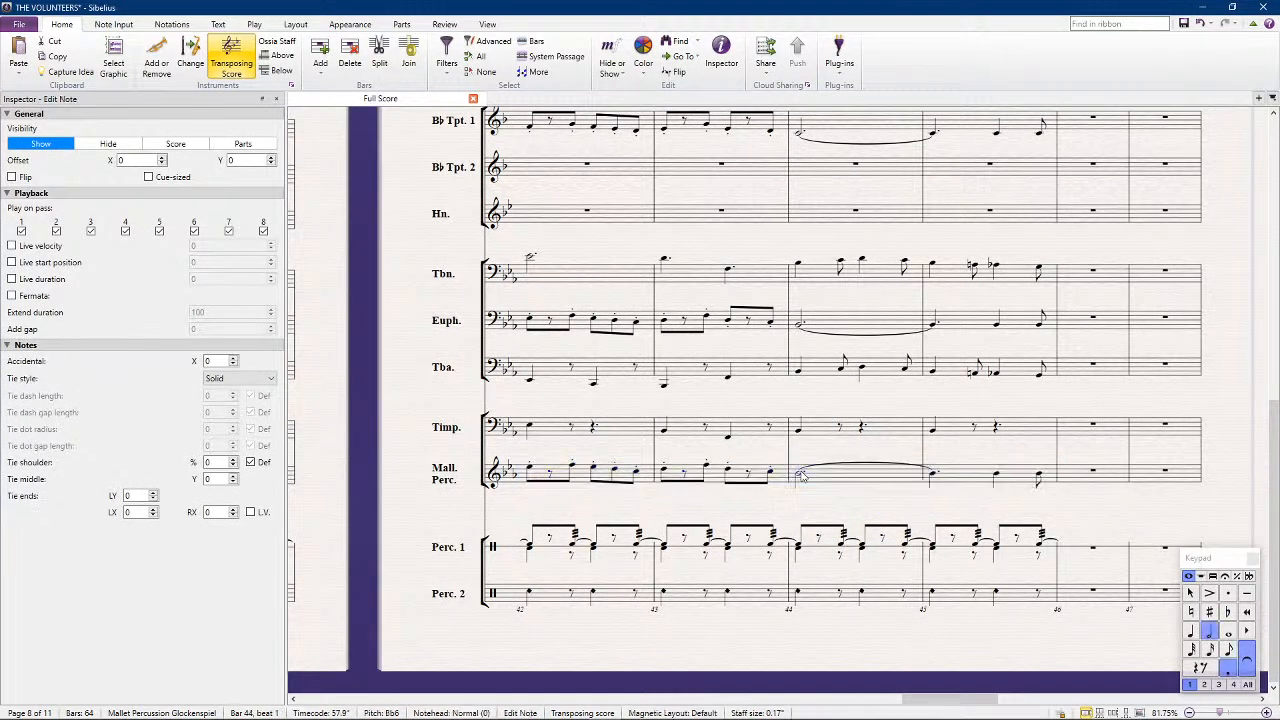
pyautogui.press('Return')
pyautogui.press('KP_Decimal')
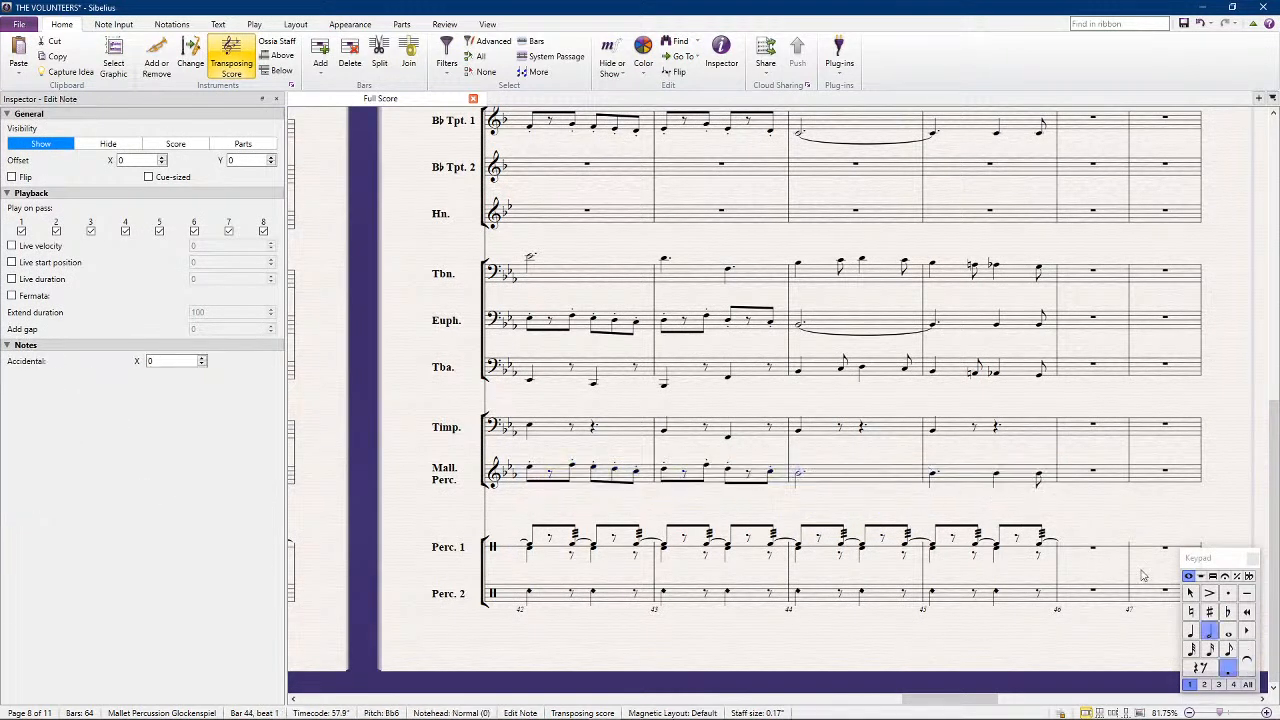
pyautogui.press('KP_4')
pyautogui.press('KP_Decimal')
pyautogui.click(1245, 661)
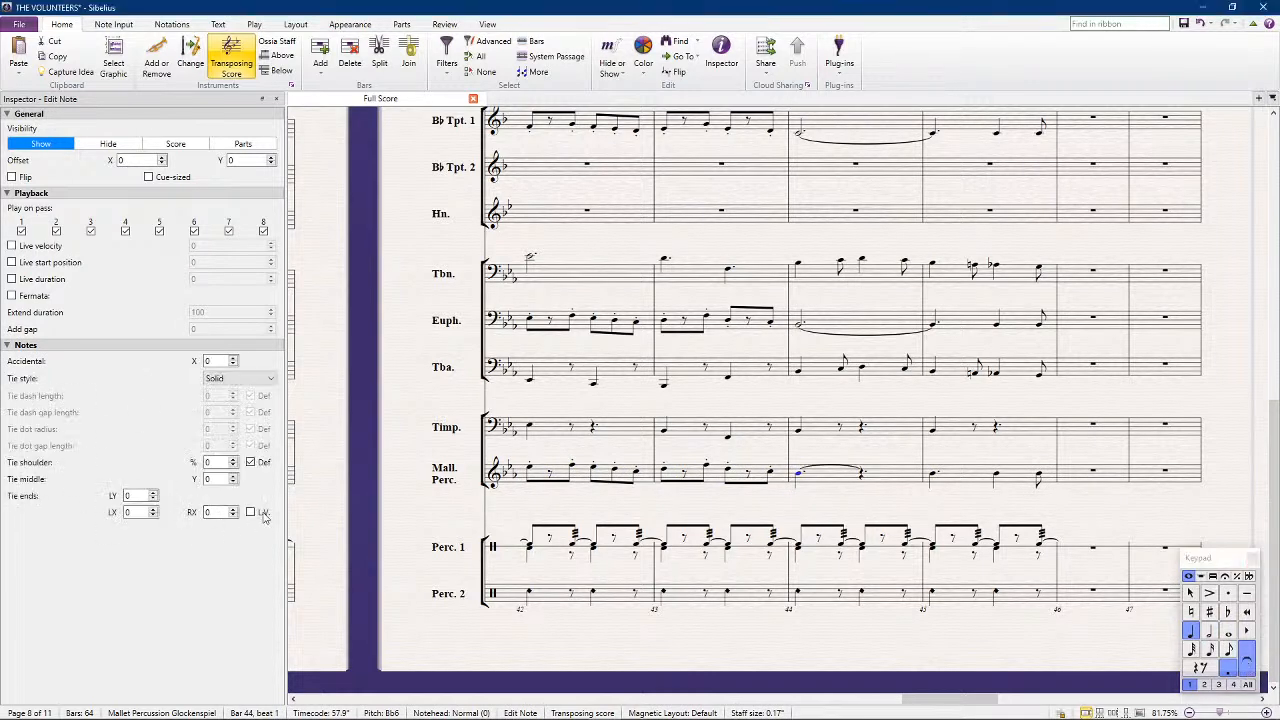
pyautogui.click(934, 474)
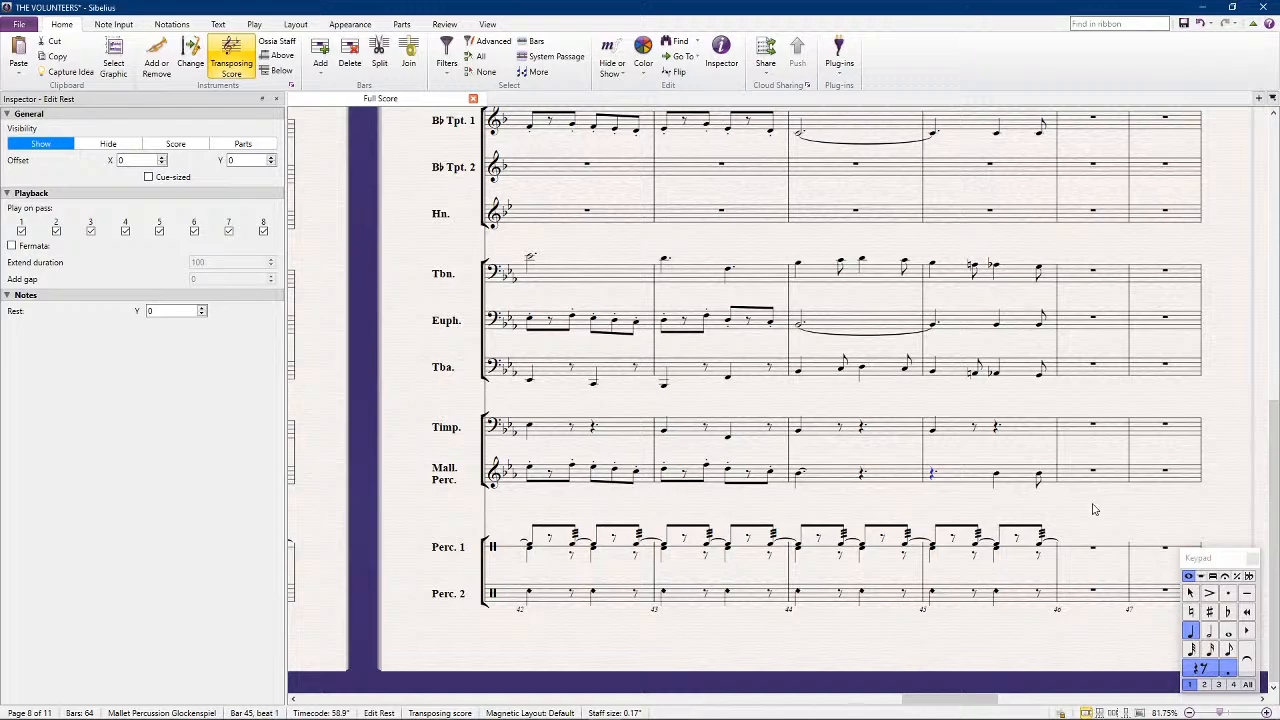
pyautogui.click(1138, 512)
# Copy the Horn's bar 41 figure into bar 42 and lower the two beat 2 notes to concert F3
pyautogui.scroll(2, 1038, 455)
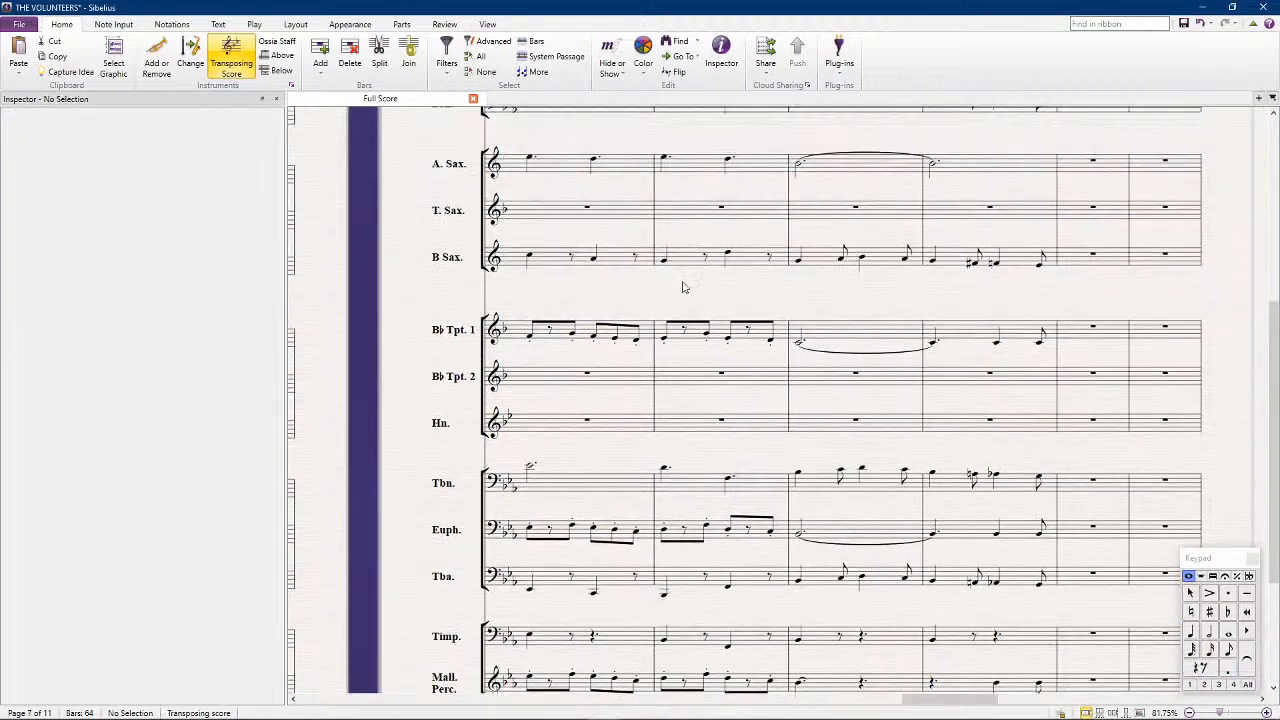
pyautogui.moveTo(403, 345); pyautogui.dragTo(696, 384)
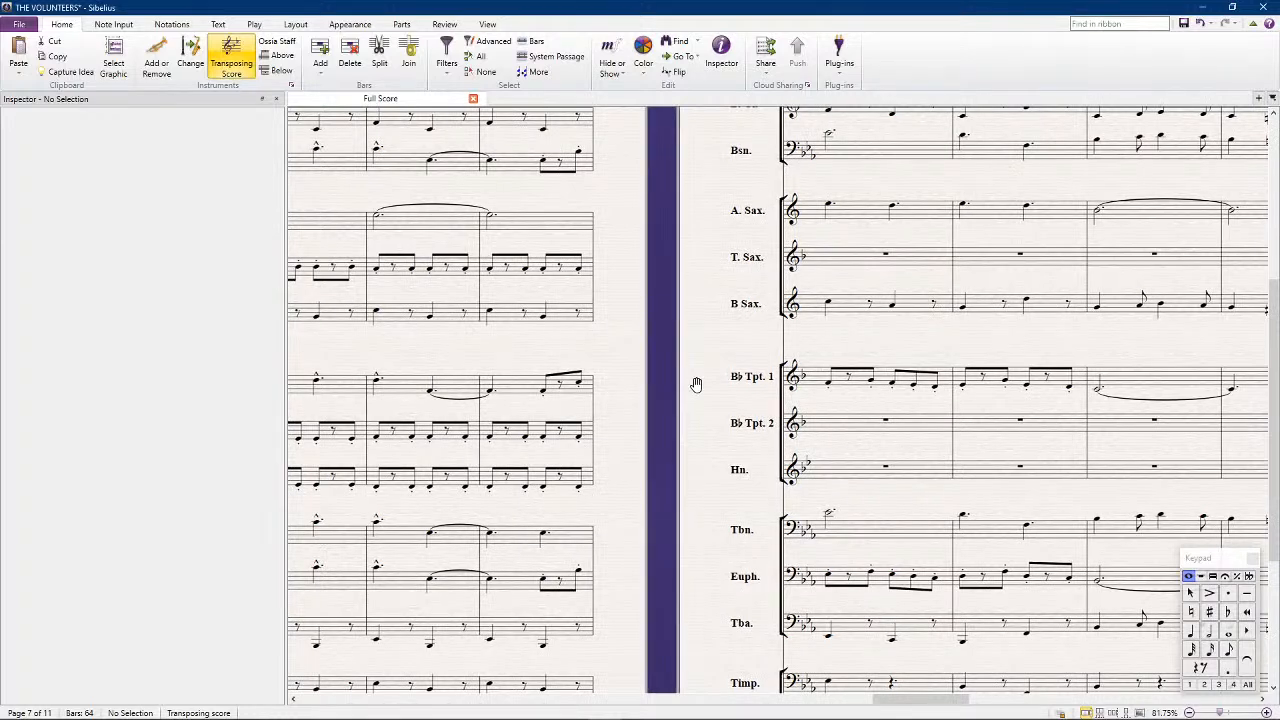
pyautogui.click(539, 485)
pyautogui.press('Right')
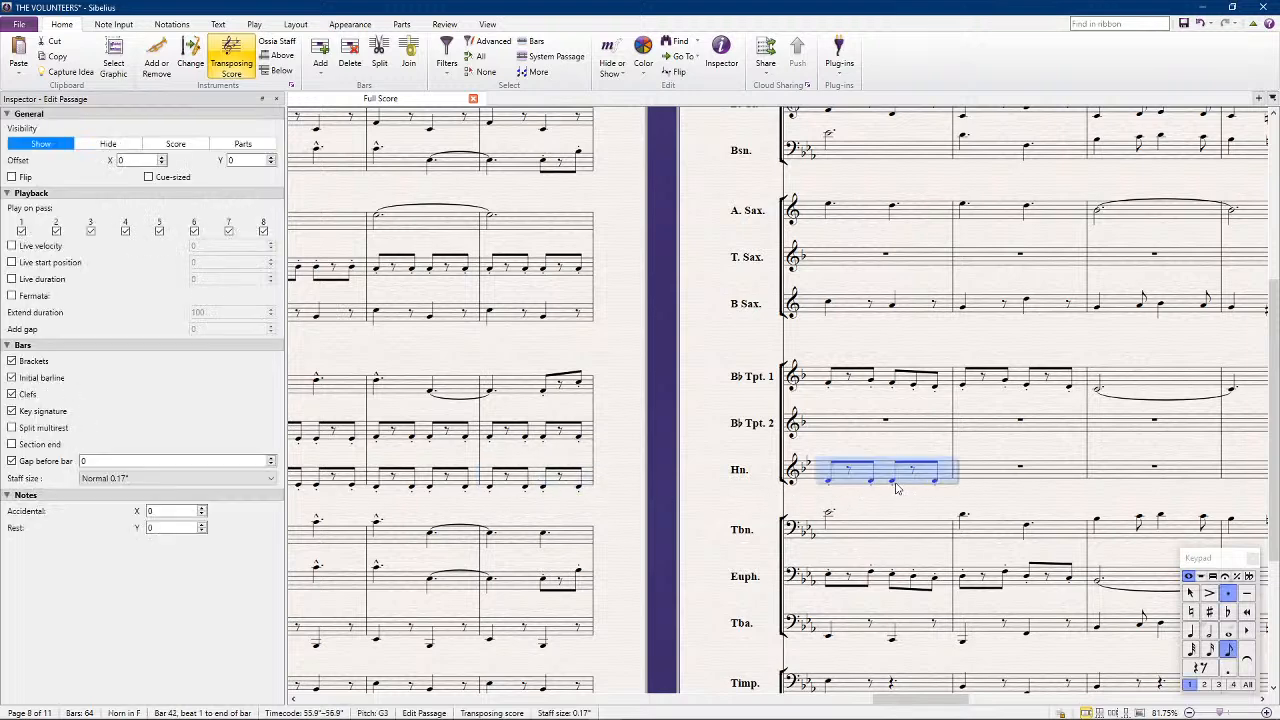
pyautogui.click(895, 483)
pyautogui.keyDown('shift'); pyautogui.click(935, 482); pyautogui.keyUp('shift')
pyautogui.press('Down')
pyautogui.press('Escape')
pyautogui.click(883, 480)
pyautogui.click(892, 484)
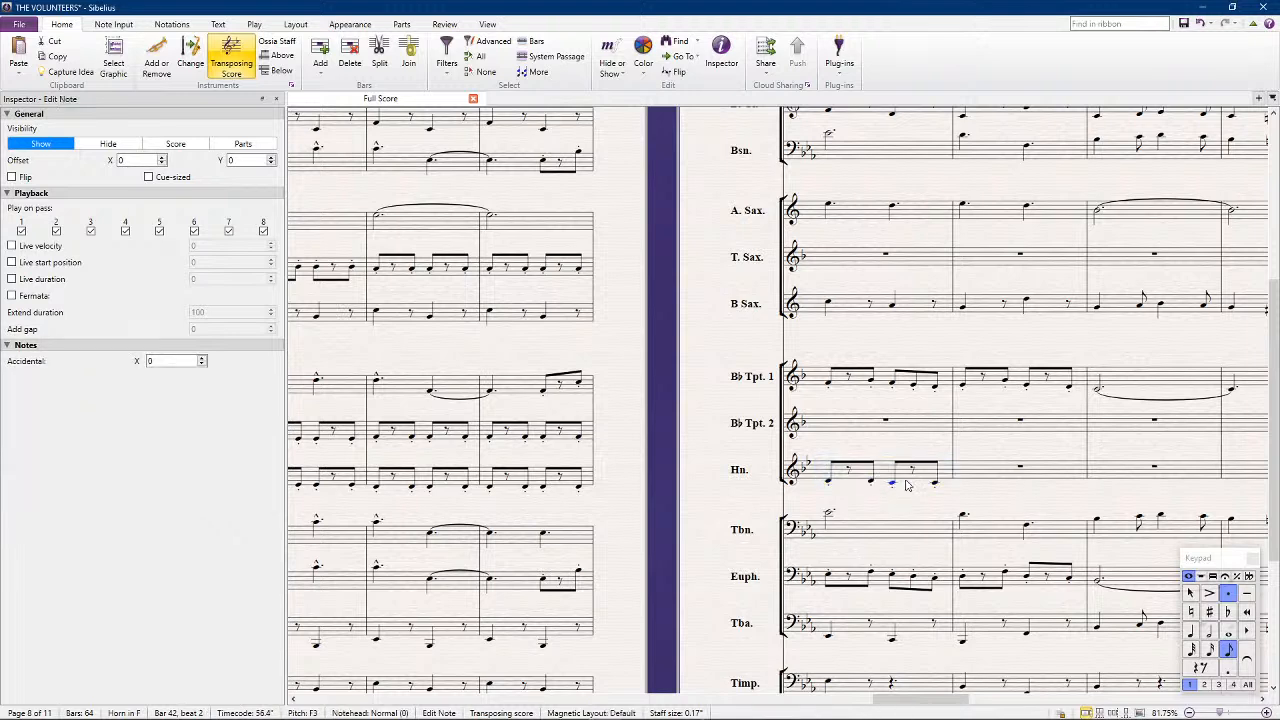
# Repeat the Horn's F3 figure from beat 2 of bar 42 through the end of bar 45
pyautogui.keyDown('shift'); pyautogui.click(935, 485); pyautogui.keyUp('shift')
pyautogui.press('r')
pyautogui.press('r')
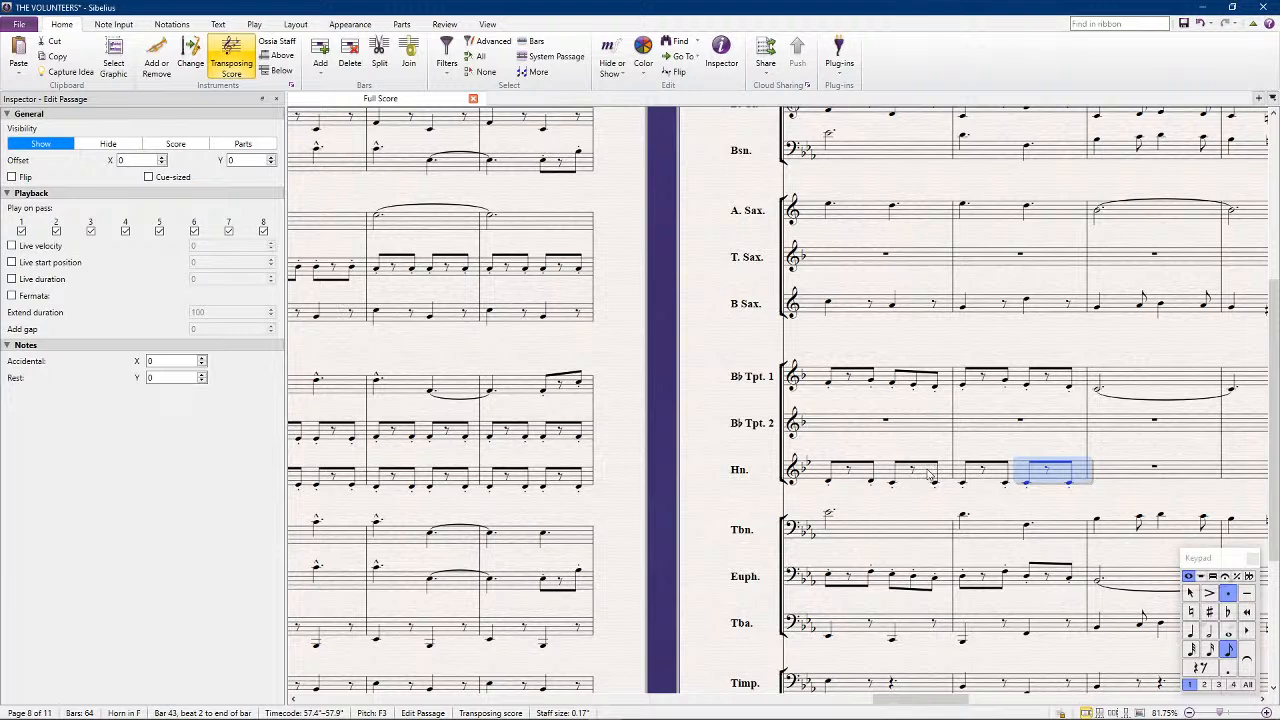
pyautogui.press('r')
pyautogui.press('r')
pyautogui.press('r')
pyautogui.press('r')
pyautogui.press('r')
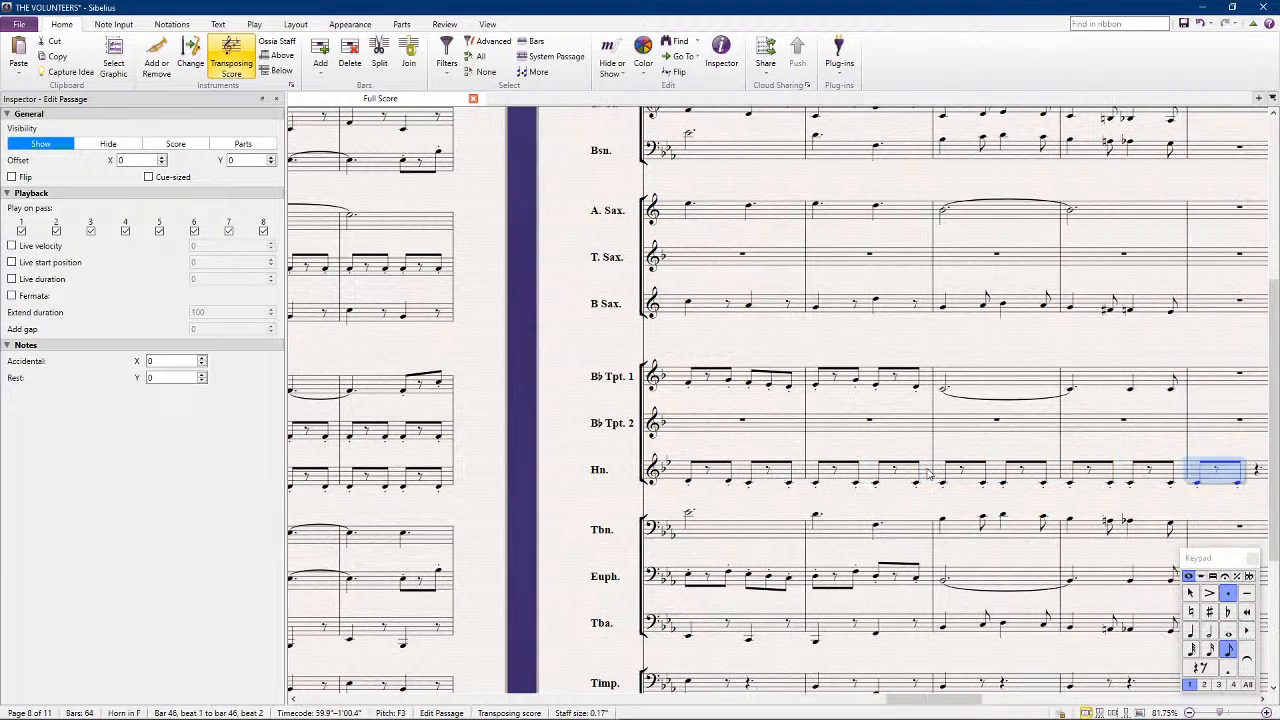
pyautogui.hotkey('ctrl', 'z')
# Copy the Horn's bars 42 to 45 into B♭ Trumpet 2, a third higher so they start on concert Bb3
pyautogui.doubleClick(790, 475)
pyautogui.hotkey('ctrl', 'c')
pyautogui.click(695, 418)
pyautogui.hotkey('ctrl', 'v')
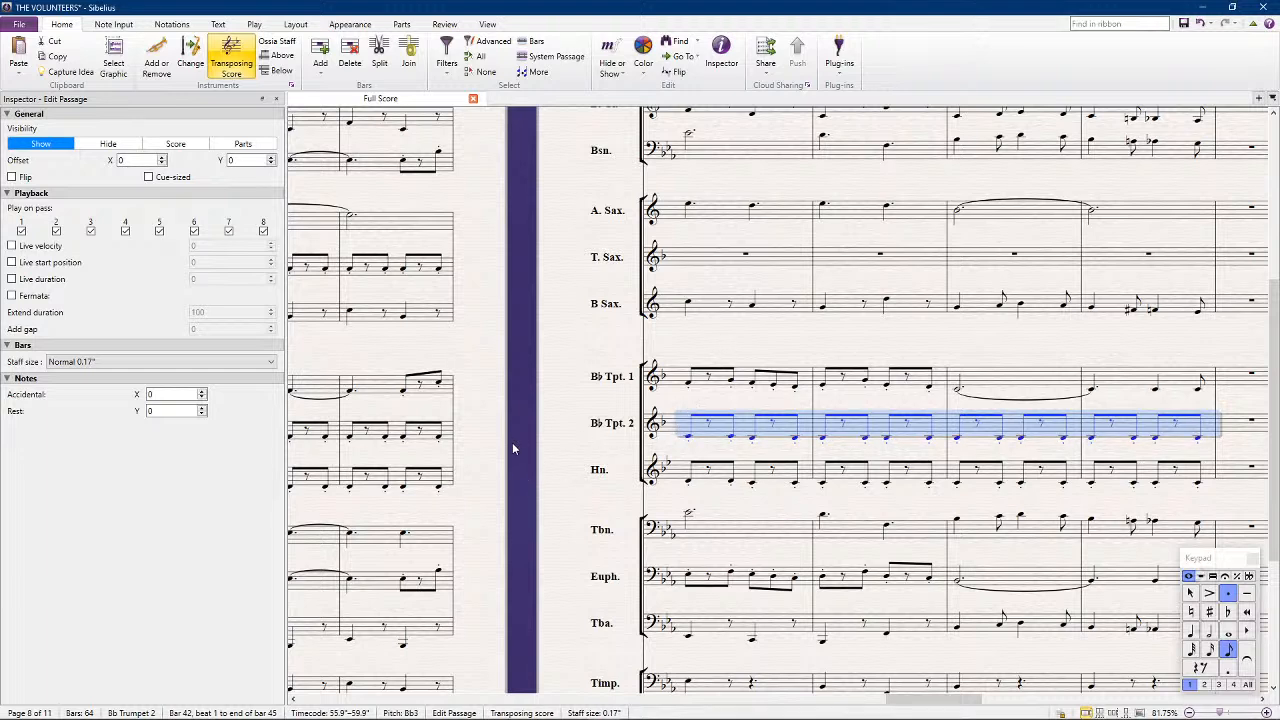
# Raise B♭ Trumpet 2's beat 2 notes in bar 42 to concert A3 and repeat the bar in bar 43
pyautogui.press('Escape')
pyautogui.click(752, 437)
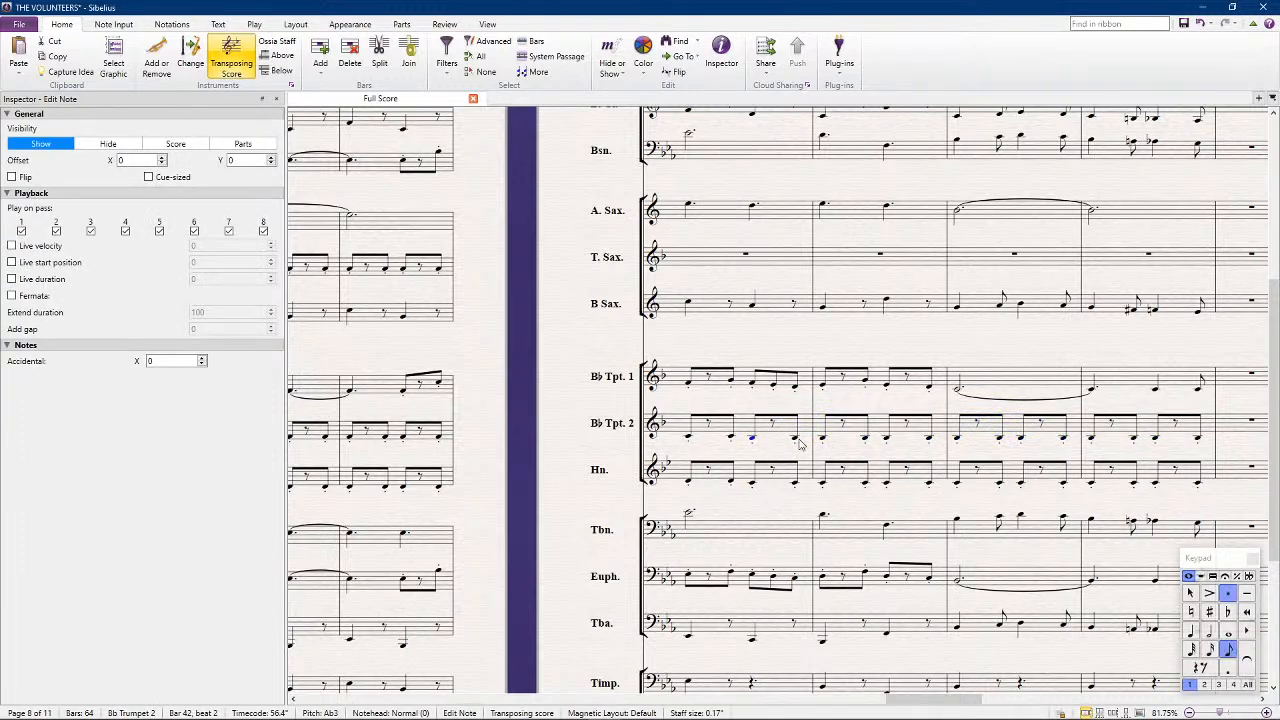
pyautogui.keyDown('shift'); pyautogui.click(797, 440); pyautogui.keyUp('shift')
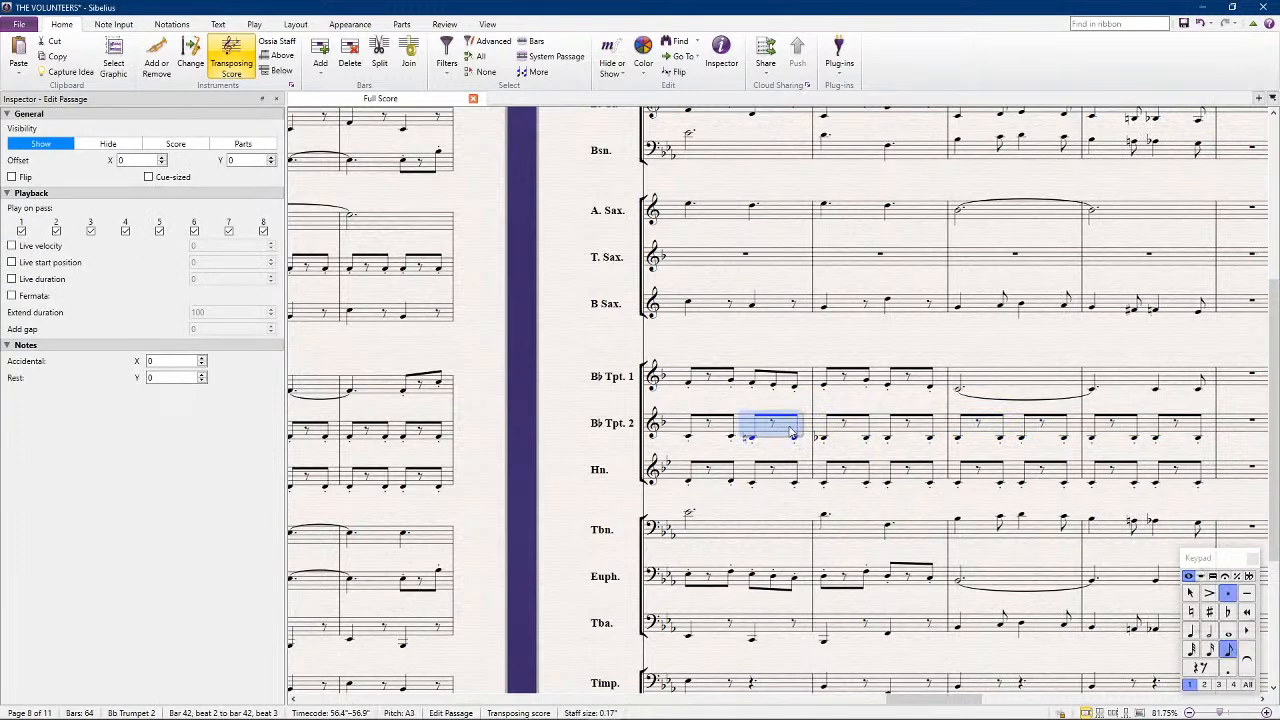
pyautogui.click(734, 420)
pyautogui.click(743, 421)
pyautogui.press('r')
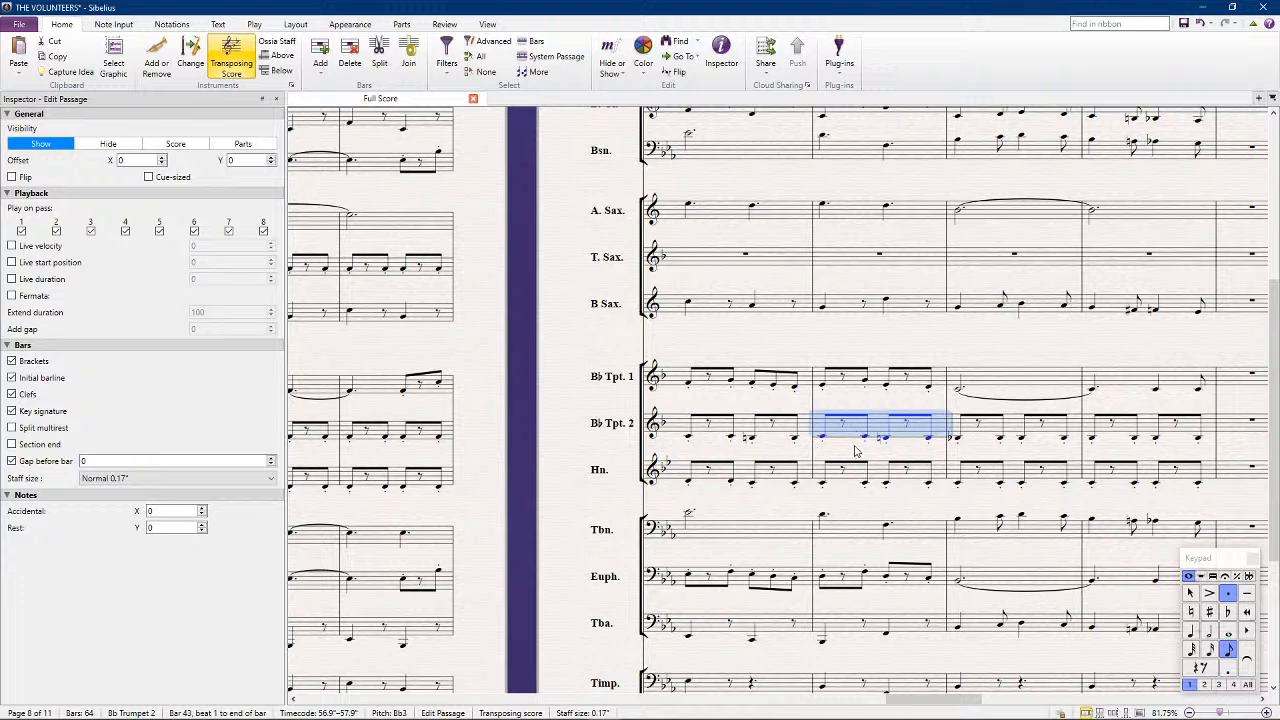
# Try exchanging the Horn and B♭ Trumpet 2 figures from bar 42, with Trumpet 2 an octave higher, and undo the changes
pyautogui.click(745, 426)
pyautogui.keyDown('shift'); pyautogui.click(876, 433); pyautogui.keyUp('shift')
pyautogui.hotkey('alt', 'Down')
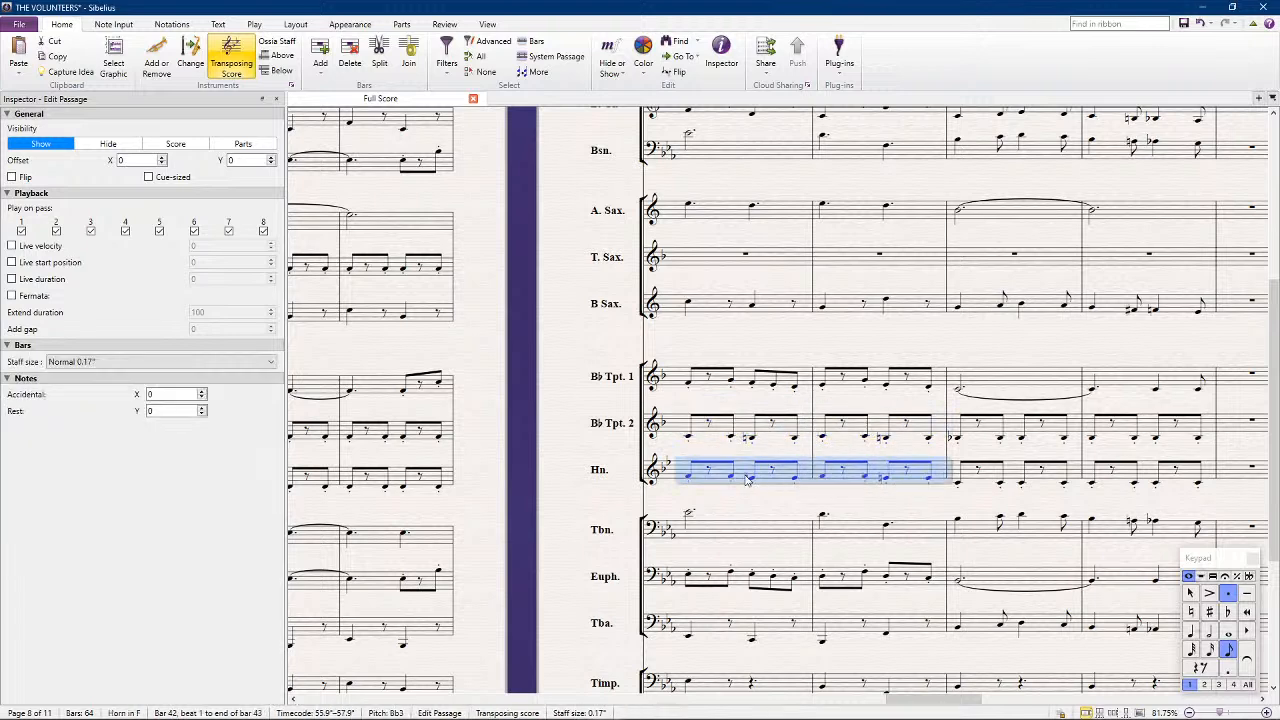
pyautogui.click(745, 480)
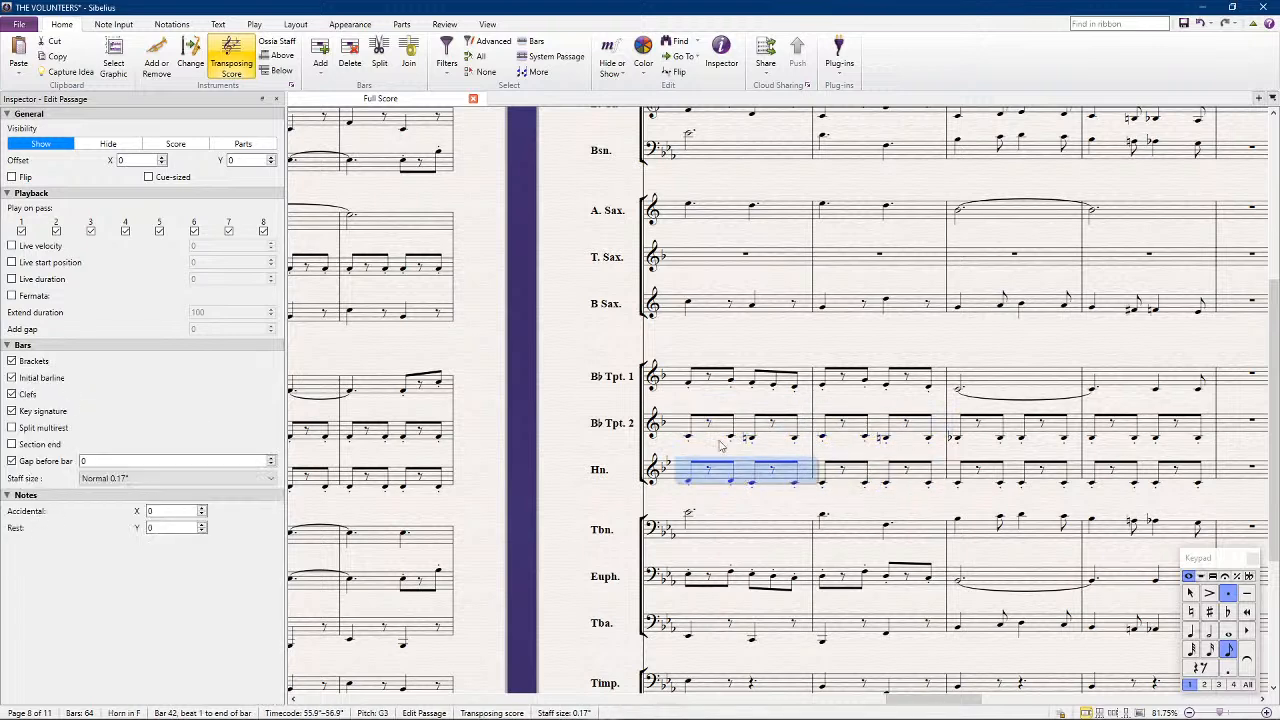
pyautogui.hotkey('alt', 'Up')
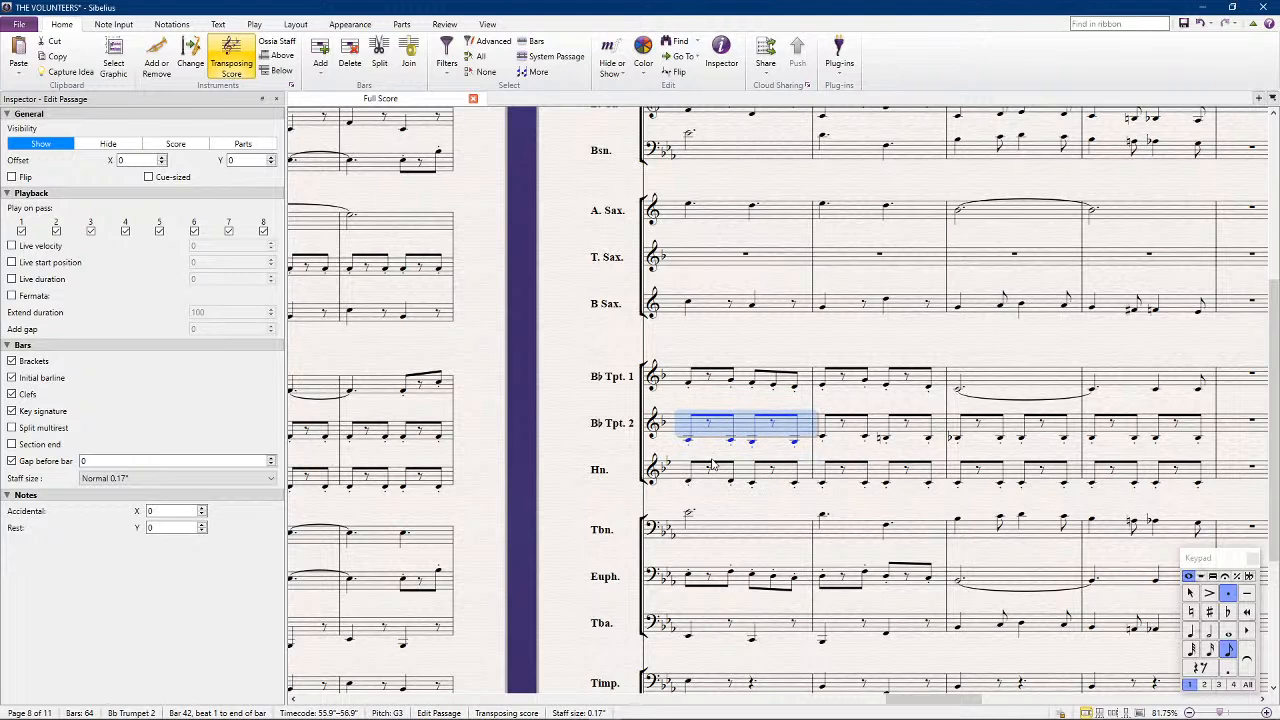
pyautogui.hotkey('ctrl', 'Up')
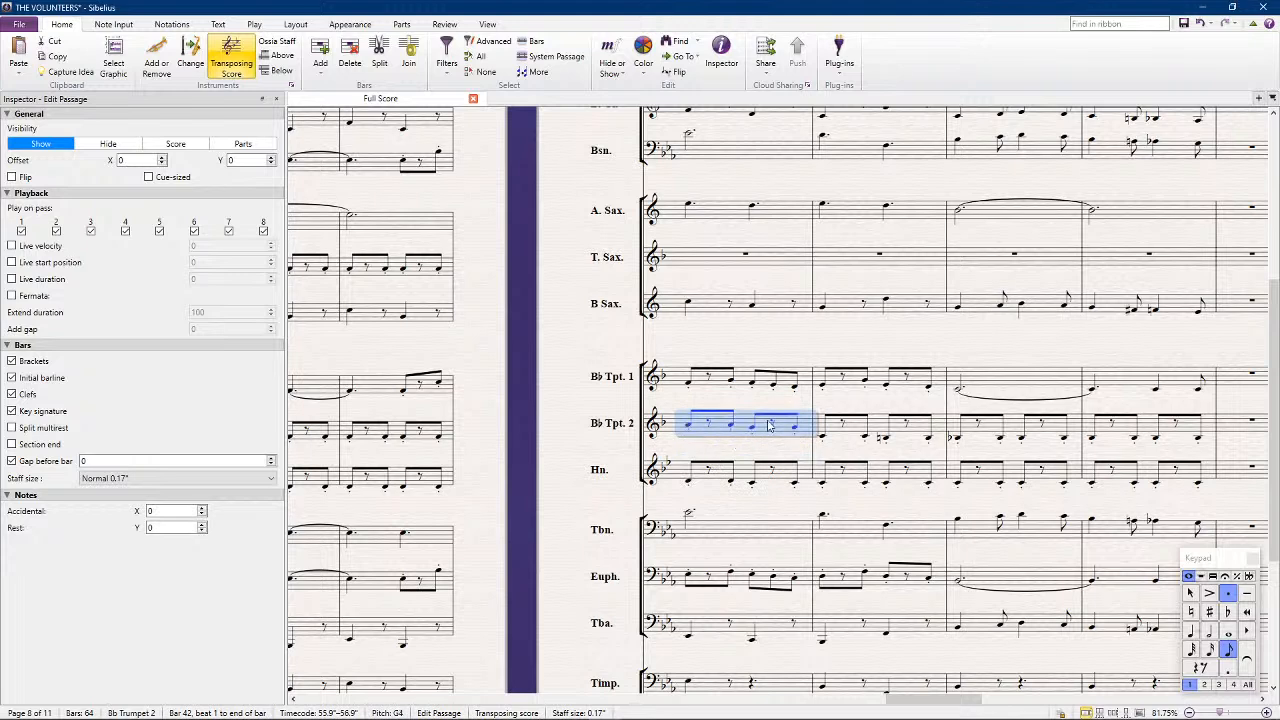
pyautogui.hotkey('ctrl', 'z')
pyautogui.hotkey('ctrl', 'z')
pyautogui.hotkey('ctrl', 'z')
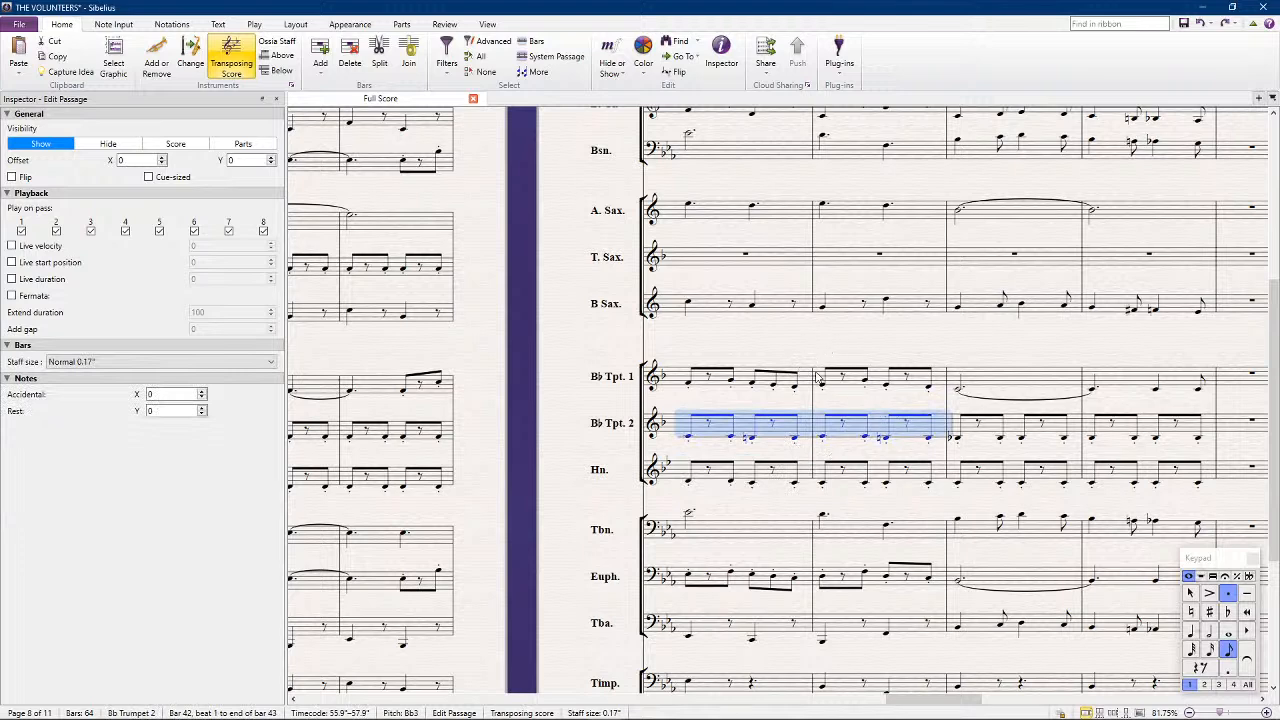
pyautogui.press('Escape')
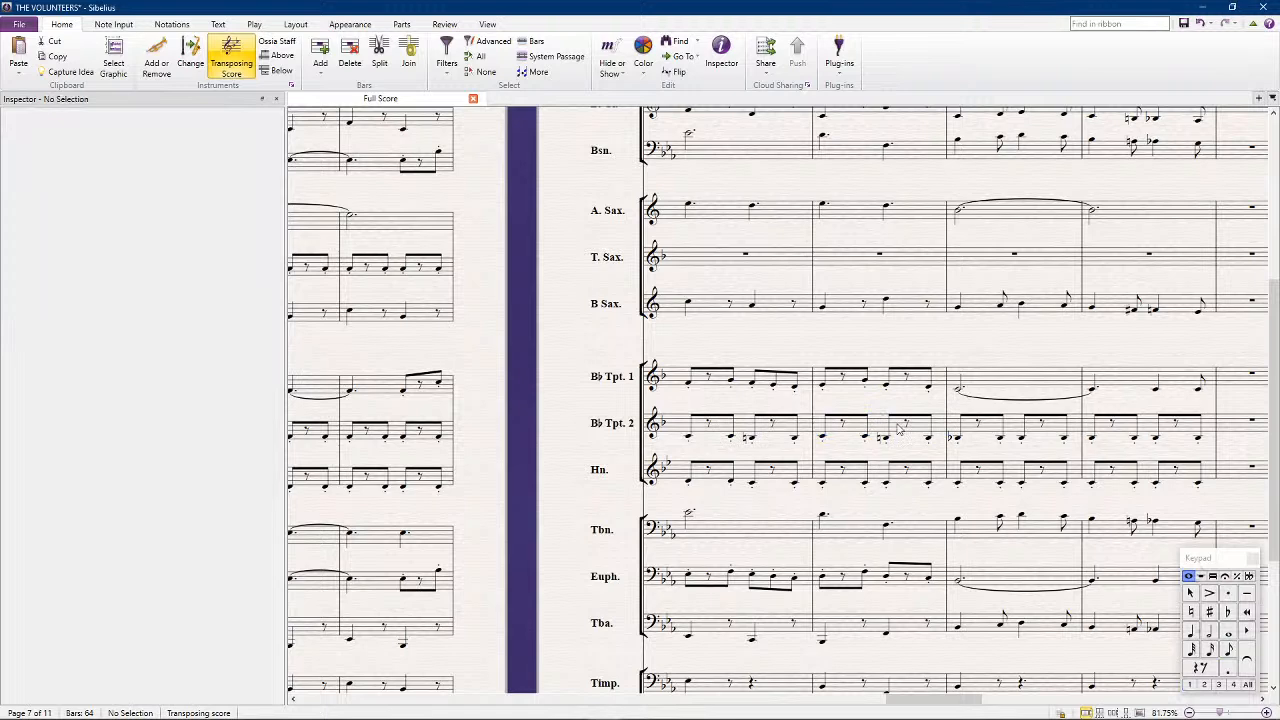
# Raise B♭ Trumpet 2's bar 44 notes to concert Bb3 and repeat the bar in bar 45
pyautogui.click(993, 432)
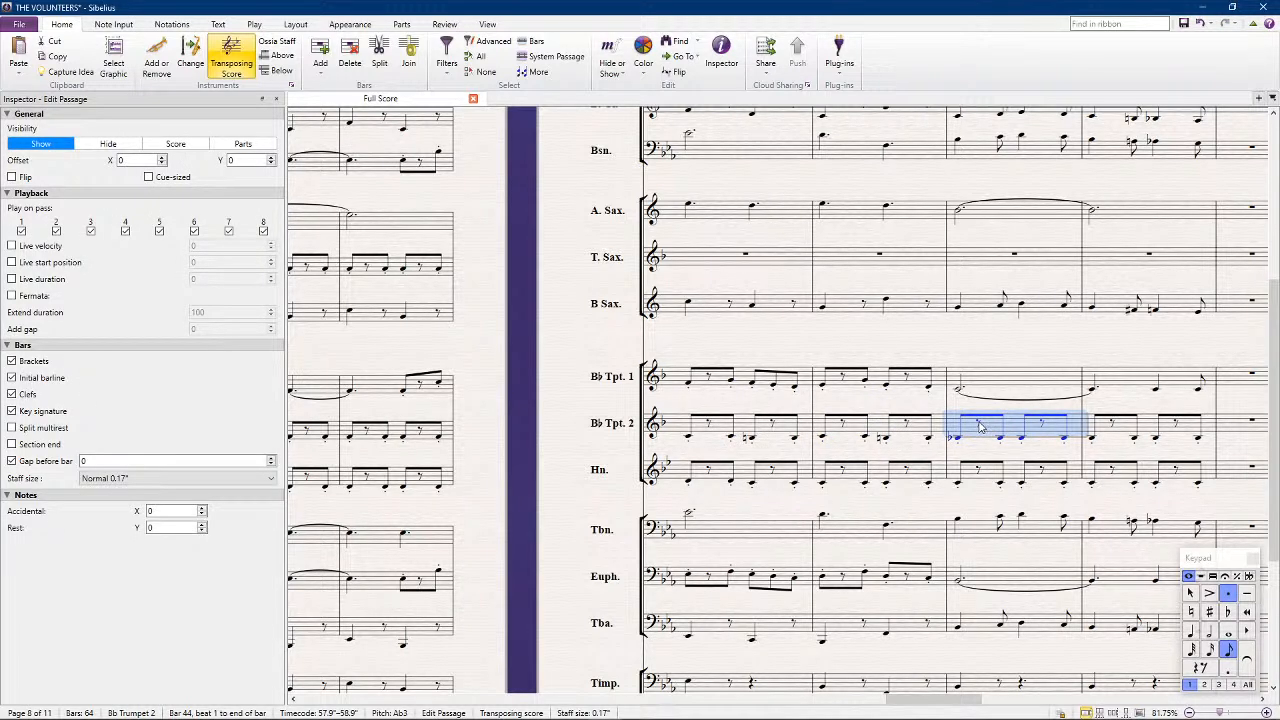
pyautogui.press('Up')
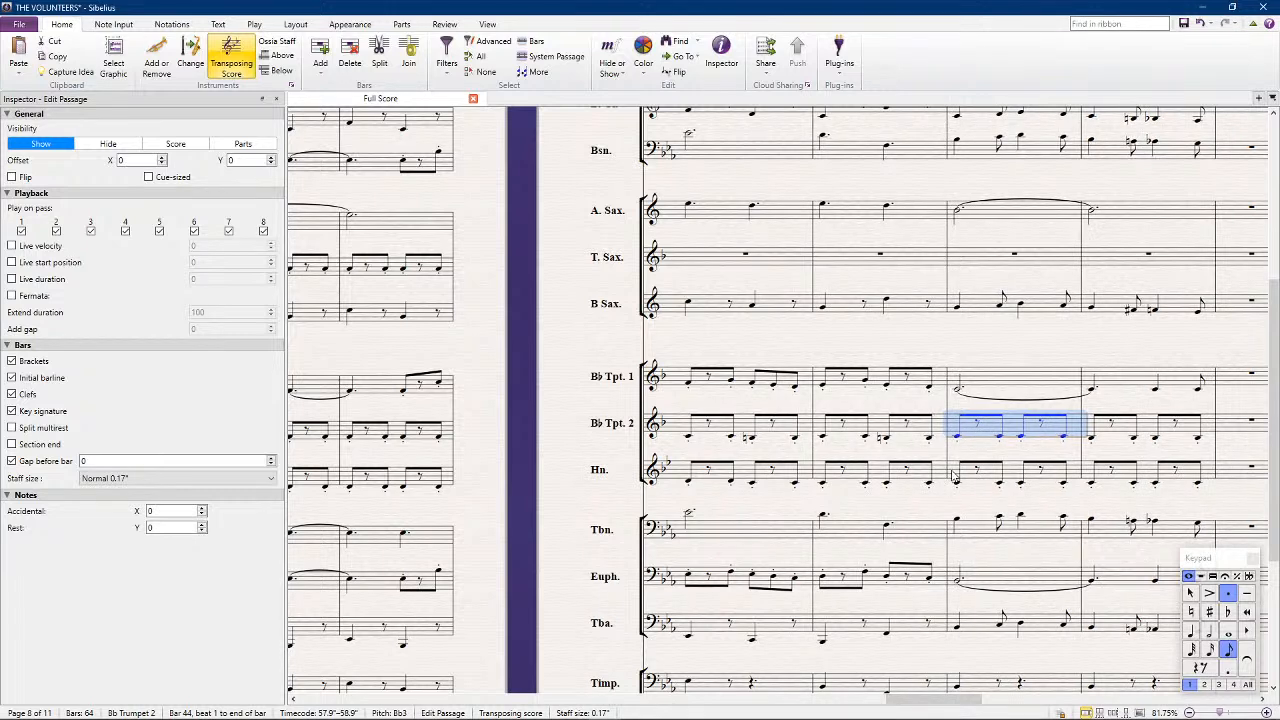
pyautogui.press('Right')
# Copy B♭ Trumpet 2's bars 42 to 45 into B♭ Clarinet 2
pyautogui.keyDown('shift'); pyautogui.click(745, 432); pyautogui.keyUp('shift')
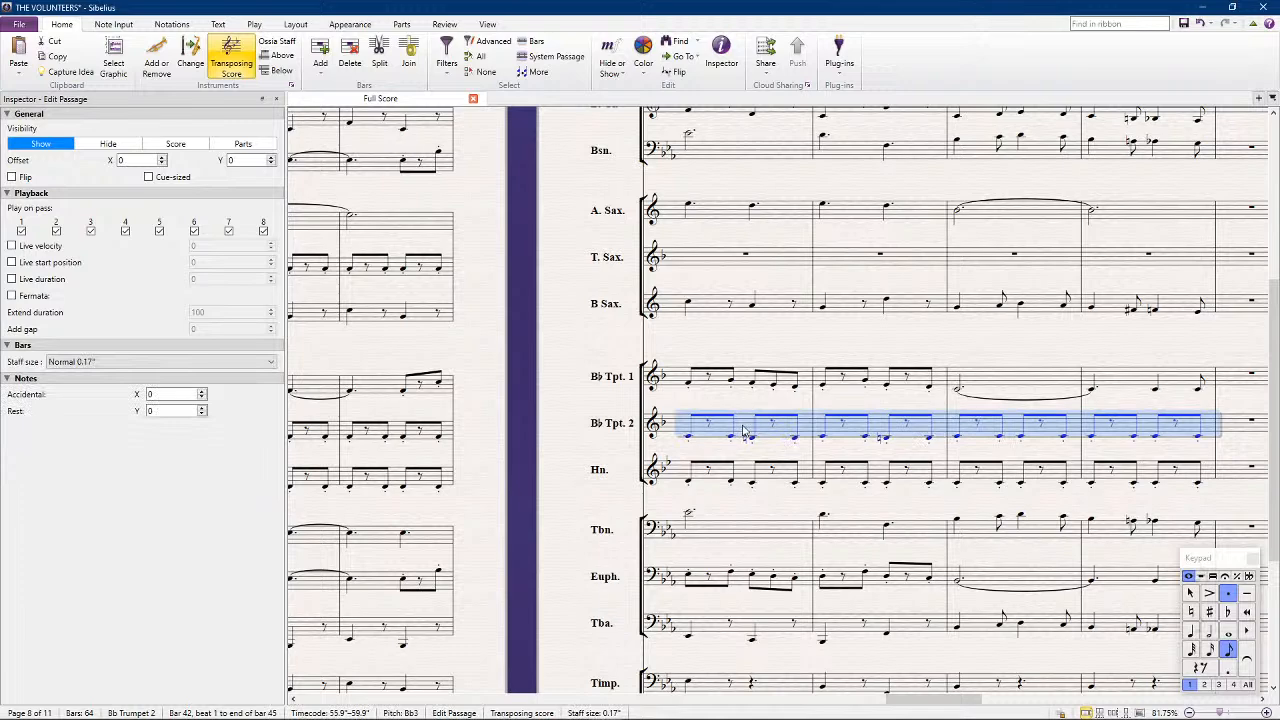
pyautogui.scroll(3, 745, 432)
pyautogui.keyDown('alt'); pyautogui.click(710, 230); pyautogui.keyUp('alt')
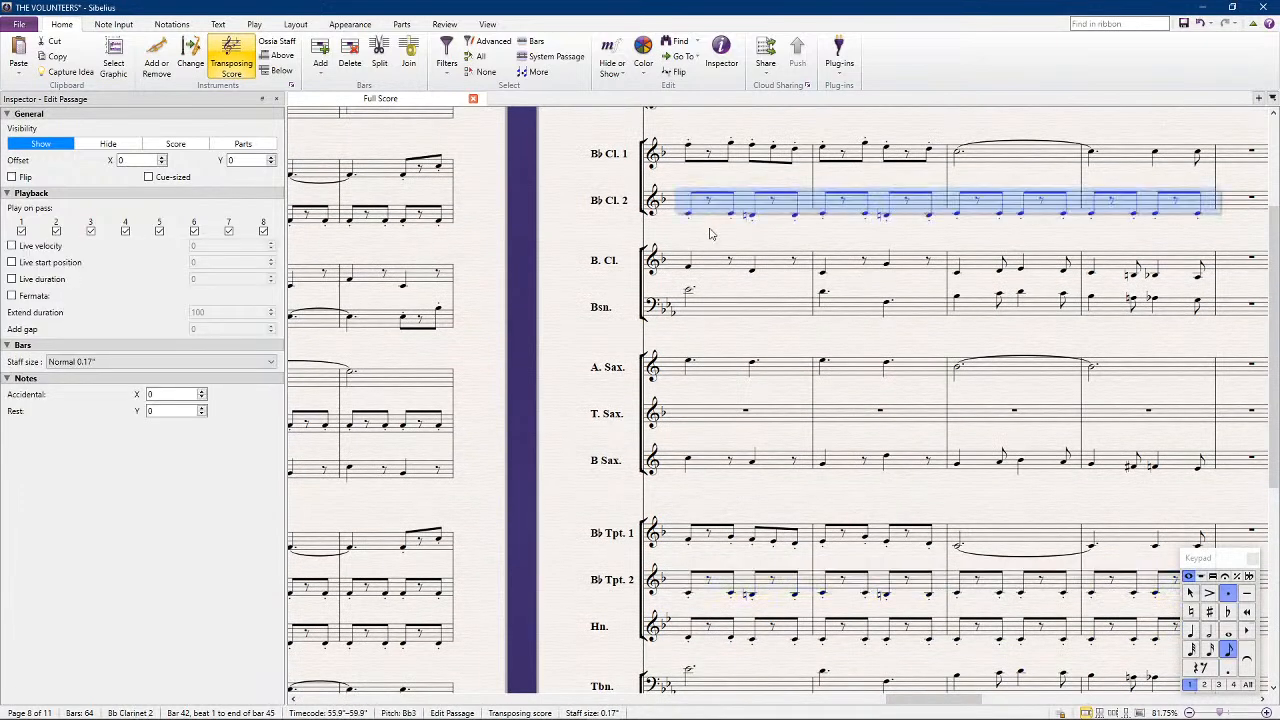
# Copy the Horn's bars 42 to 45 into the Tenor Sax and save the score
pyautogui.scroll(-3, 710, 230)
pyautogui.click(750, 482)
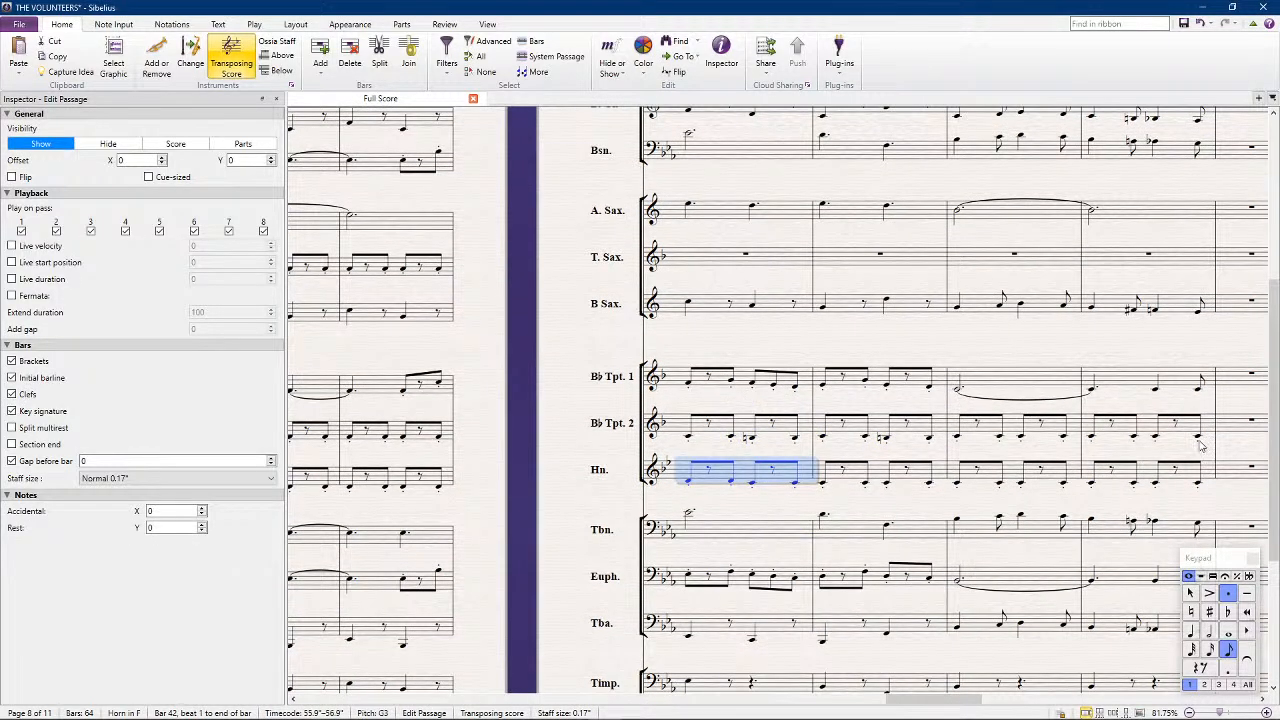
pyautogui.keyDown('shift'); pyautogui.click(1156, 476); pyautogui.keyUp('shift')
pyautogui.click(700, 250)
pyautogui.hotkey('ctrl', 'v')
pyautogui.click(544, 316)
pyautogui.scroll(-3, 547, 322)
pyautogui.hotkey('ctrl', 's')
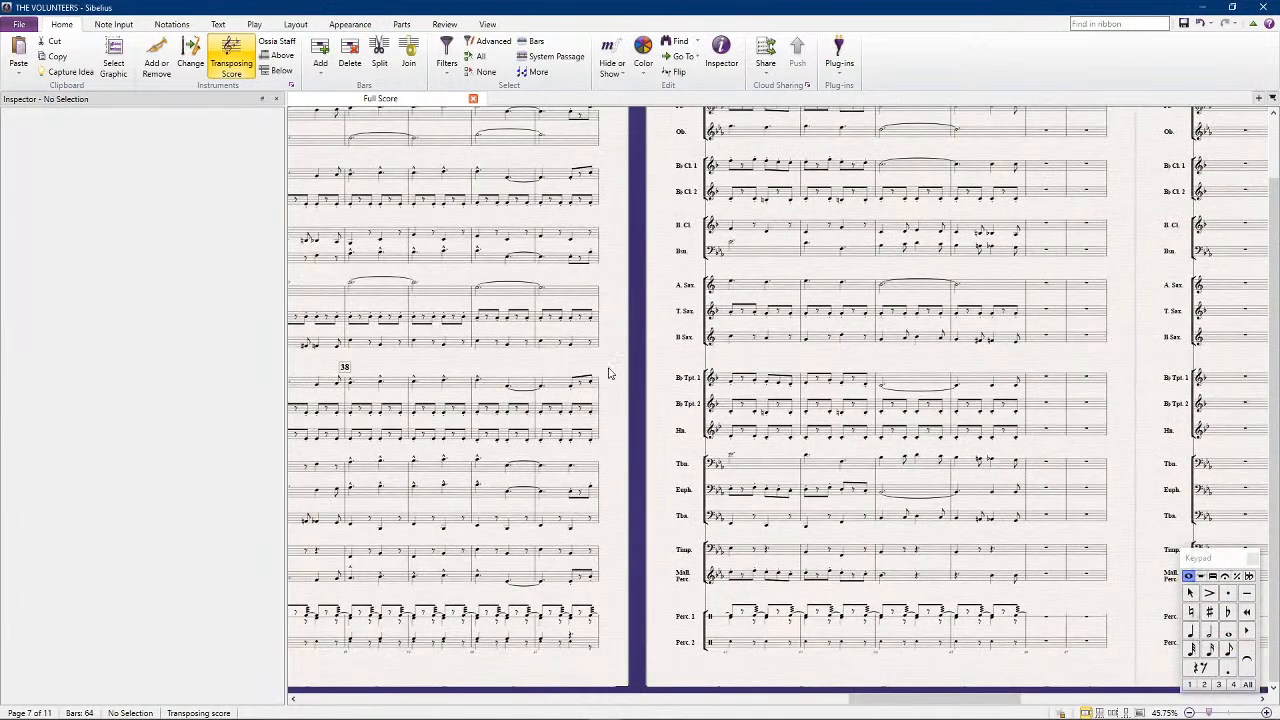
# Add a rehearsal mark at bar 46
pyautogui.scroll(2, 610, 365)
pyautogui.moveTo(604, 287); pyautogui.dragTo(659, 284)
pyautogui.click(1062, 178)
pyautogui.hotkey('ctrl', 'r')
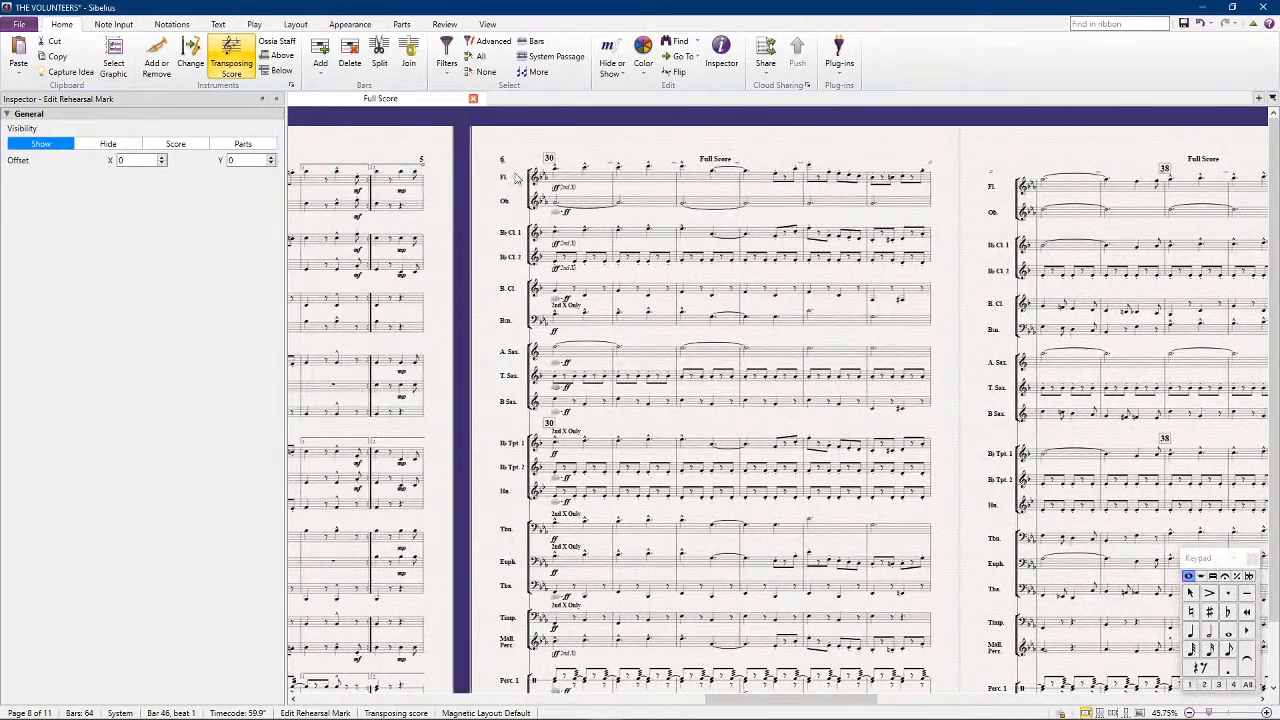
pyautogui.click(571, 187)
pyautogui.click(577, 150)
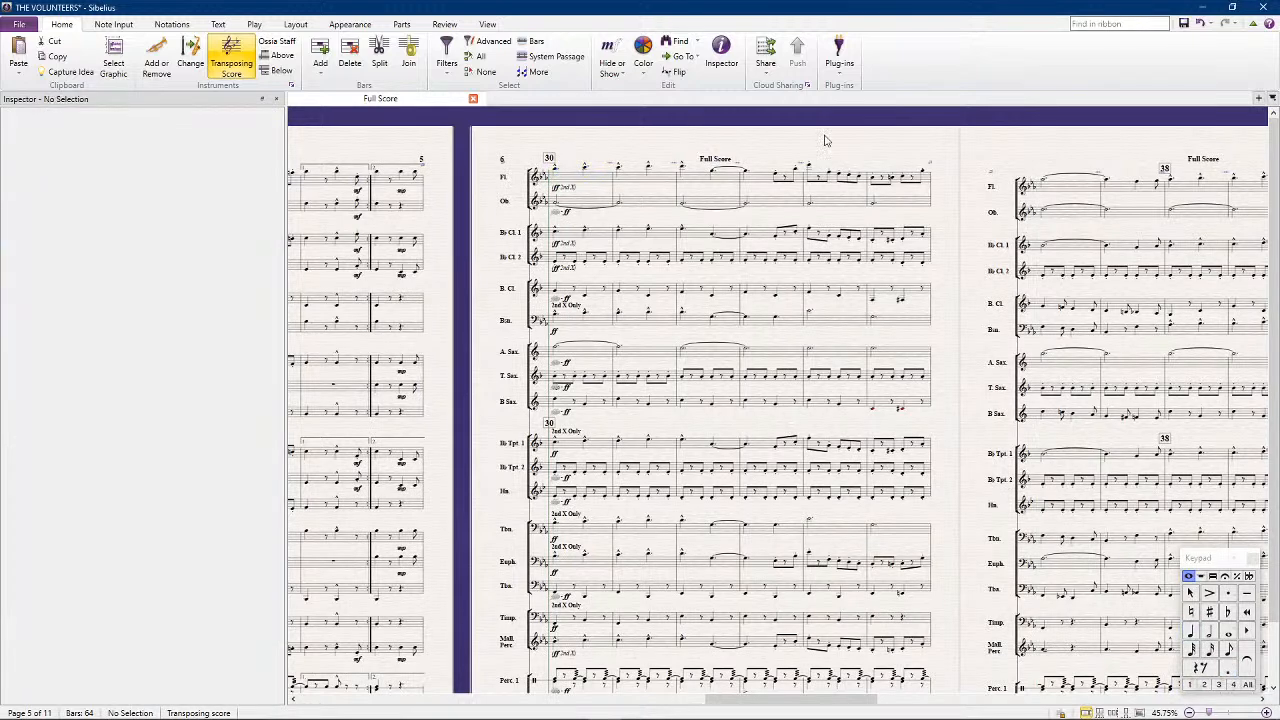
# Play the score from the bar 30 section through bar 45
pyautogui.press('space')
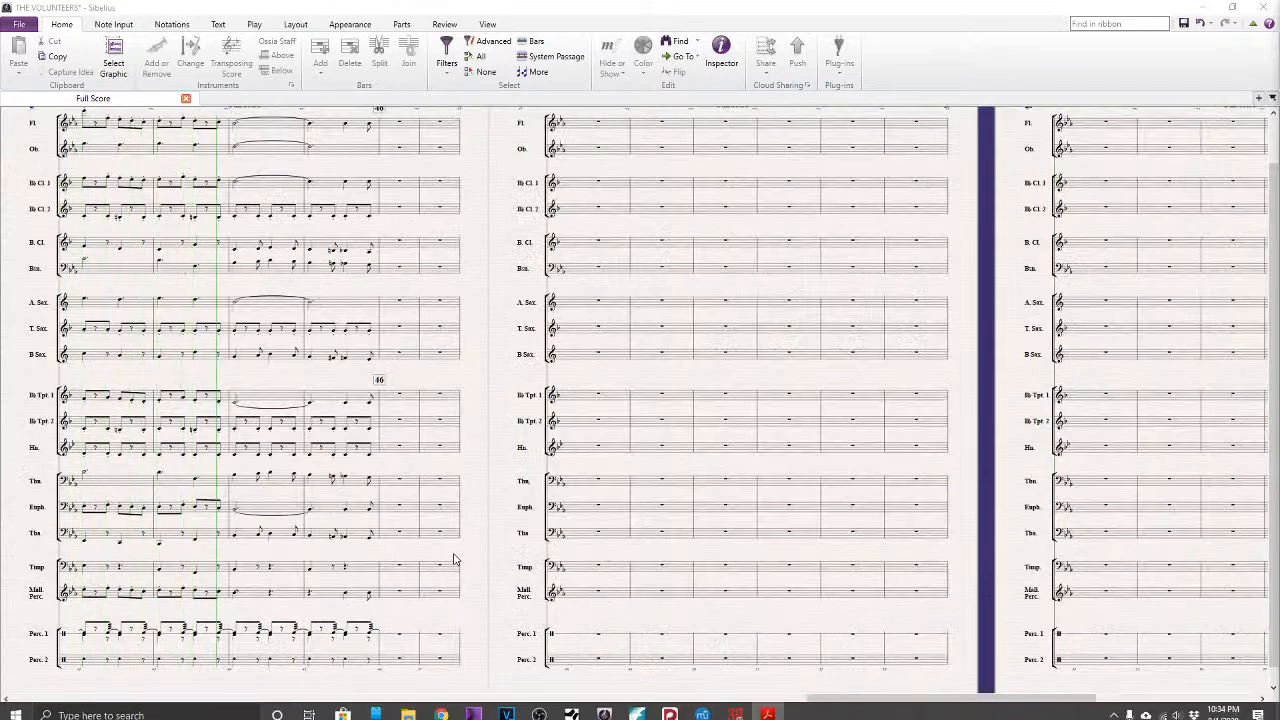
pyautogui.moveTo(478, 551); pyautogui.dragTo(609, 508)
pyautogui.press('space')
# Disable first-pass playback for Timpani bars 42 to 45 and for Percussion 2 from bar 41 beat 2 through bar 45
pyautogui.moveTo(470, 577); pyautogui.dragTo(749, 506)
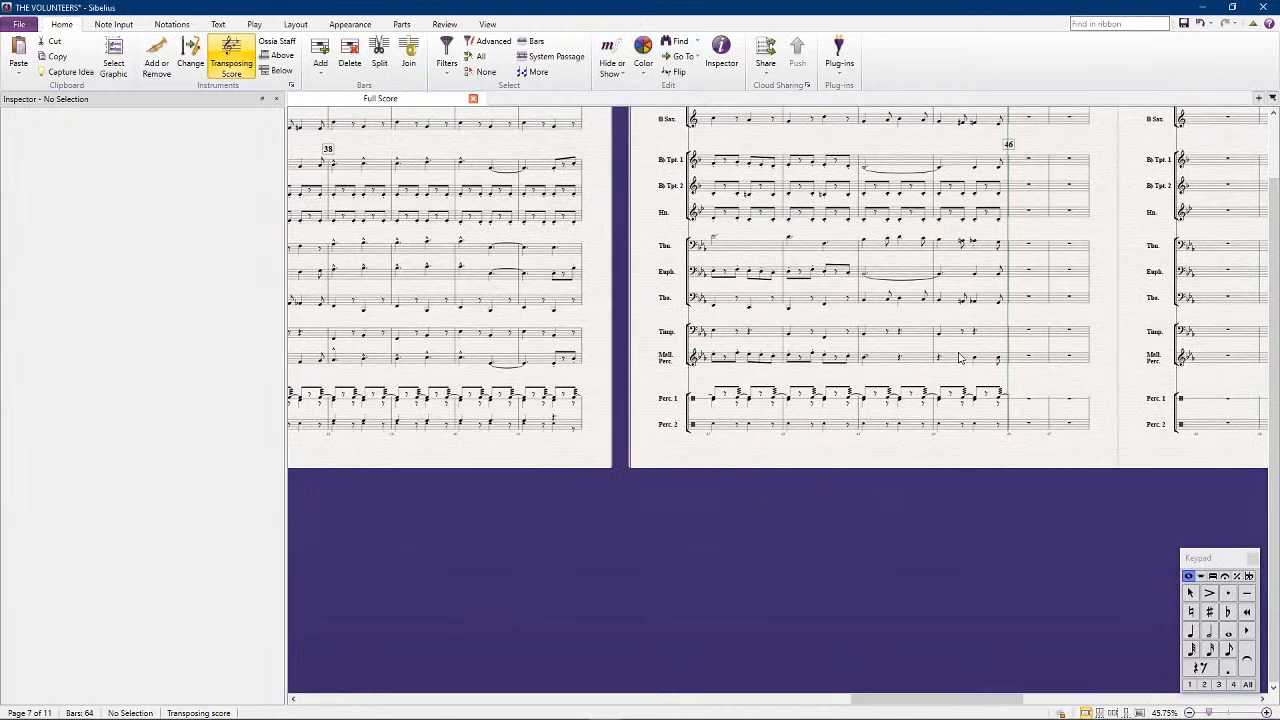
pyautogui.moveTo(952, 328); pyautogui.dragTo(708, 340)
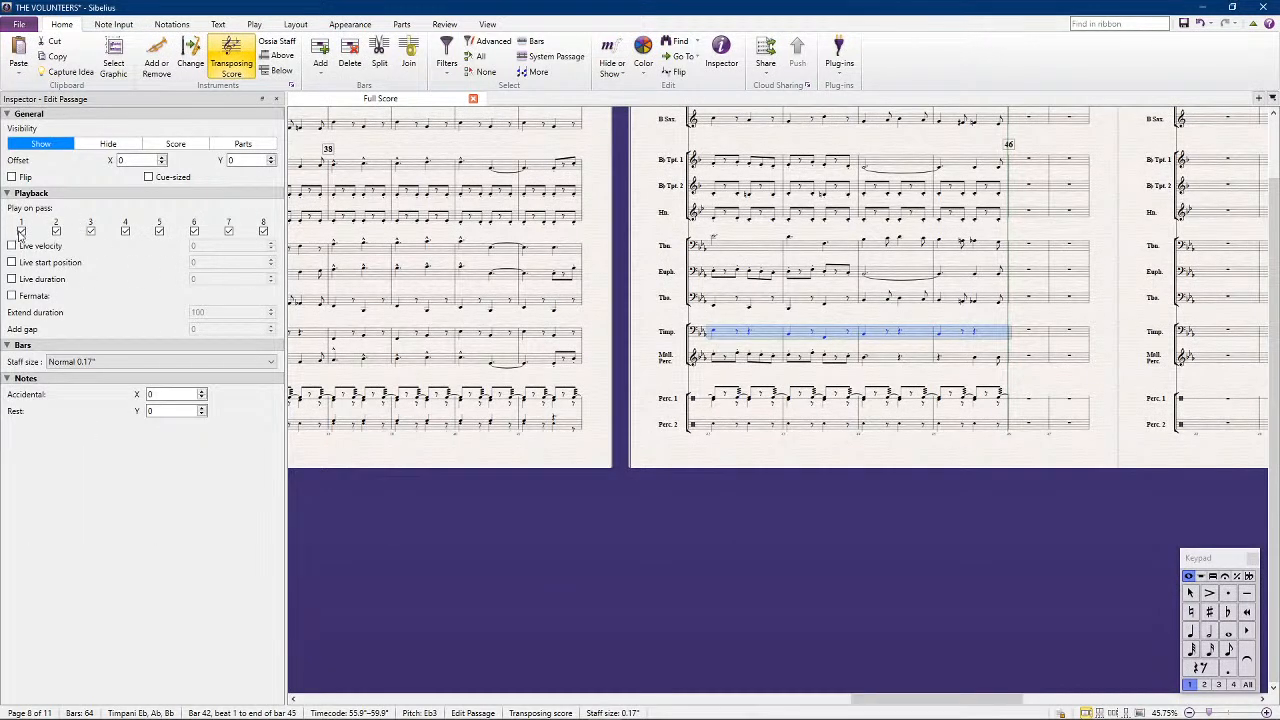
pyautogui.click(28, 229)
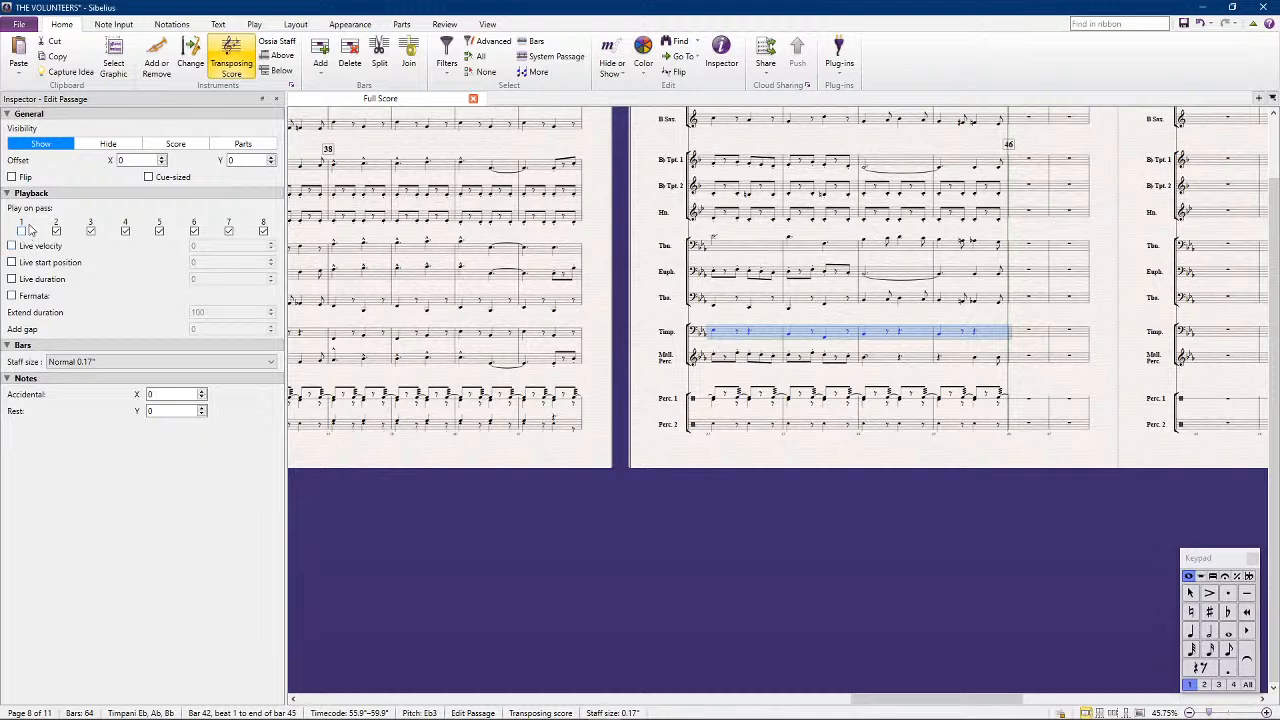
pyautogui.click(948, 427)
pyautogui.keyDown('shift'); pyautogui.click(560, 428); pyautogui.keyUp('shift')
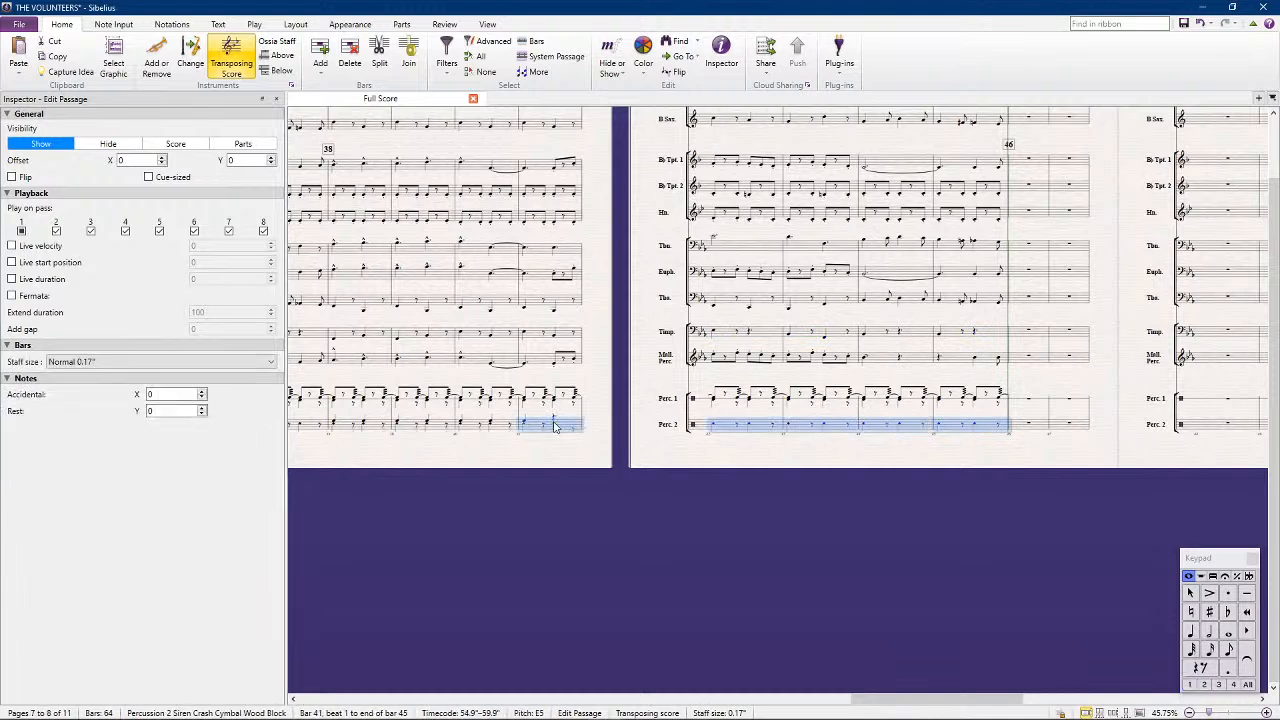
pyautogui.keyDown('shift'); pyautogui.click(557, 427); pyautogui.keyUp('shift')
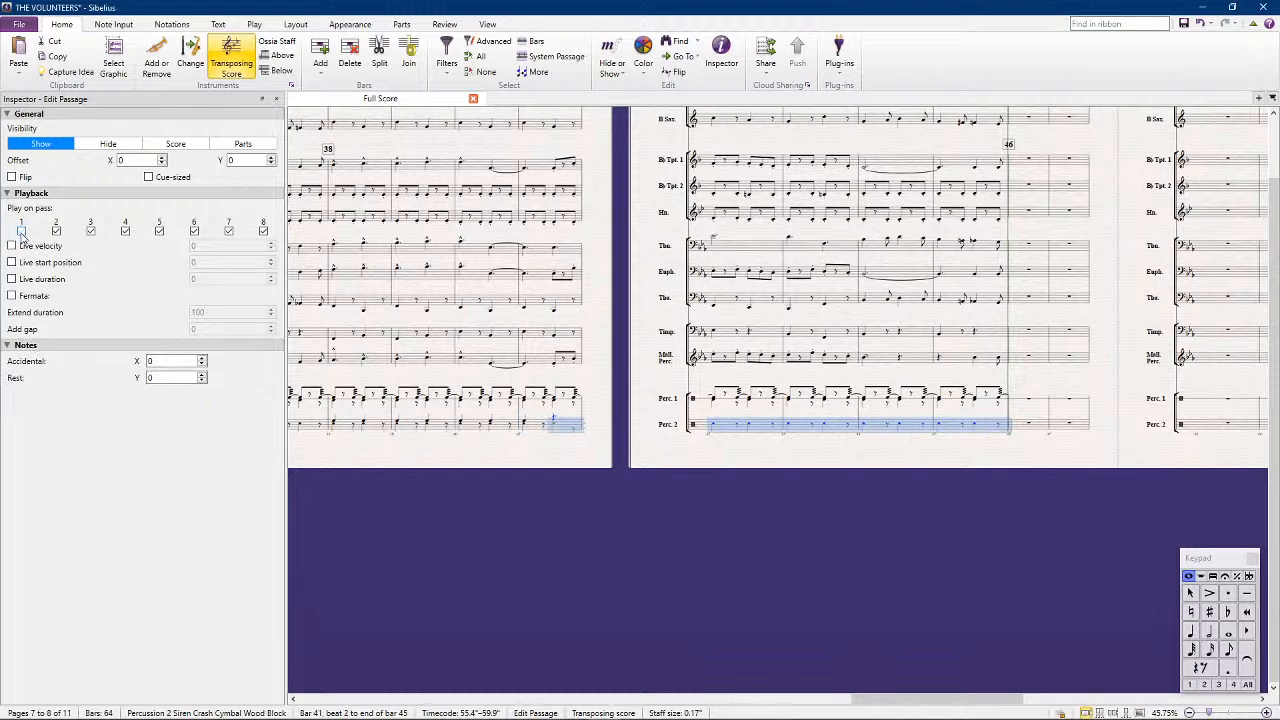
pyautogui.click(543, 539)
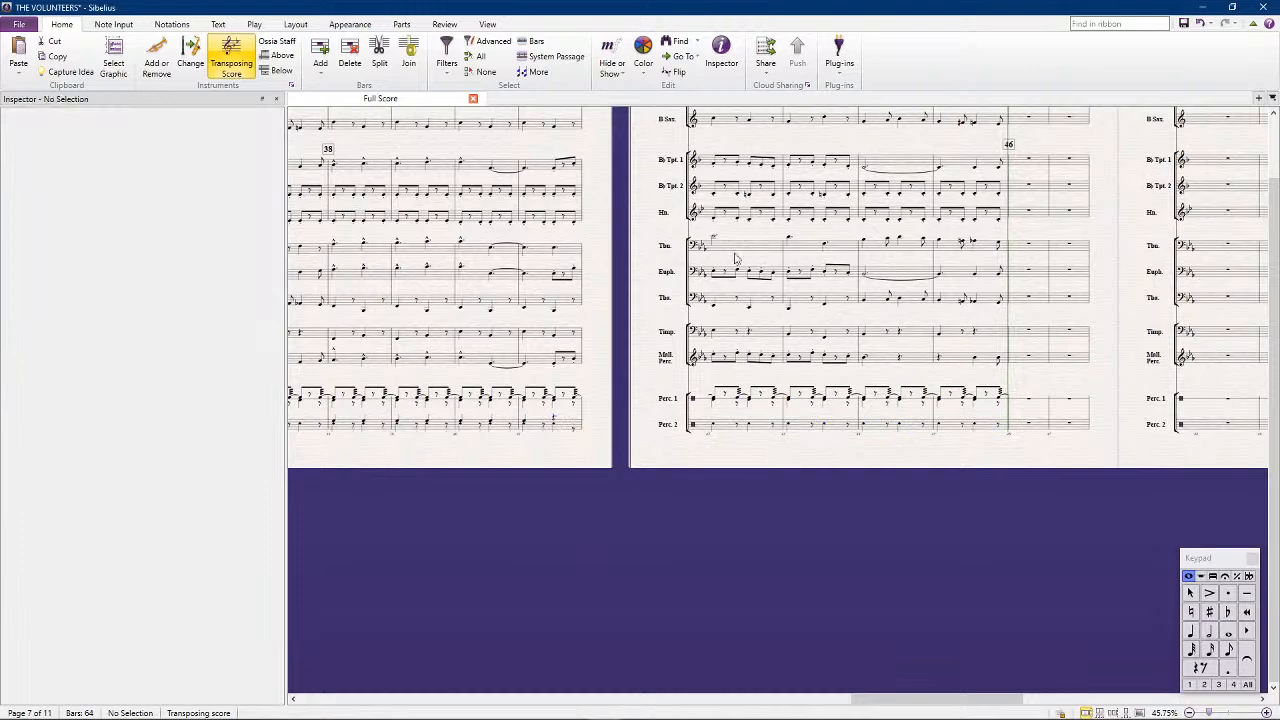
# Play back the bars leading into rehearsal mark 46 several times to check the completed parts
pyautogui.scroll(3, 760, 340)
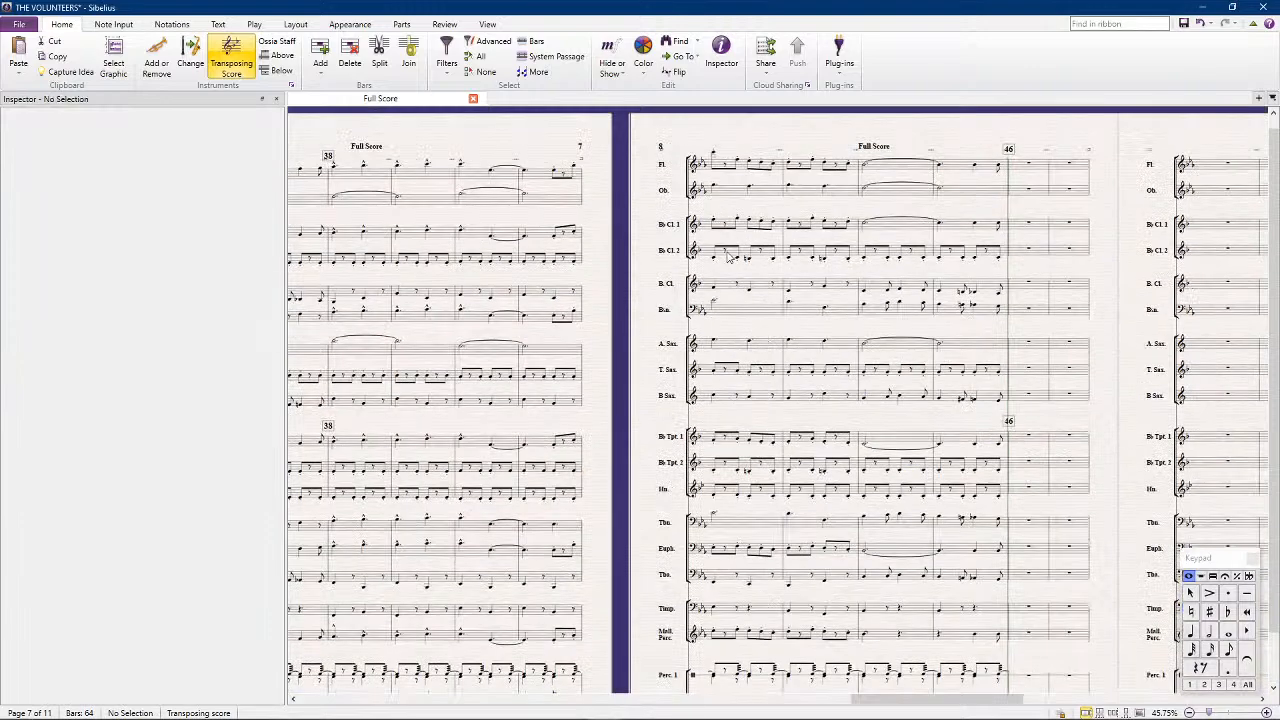
pyautogui.press('space')
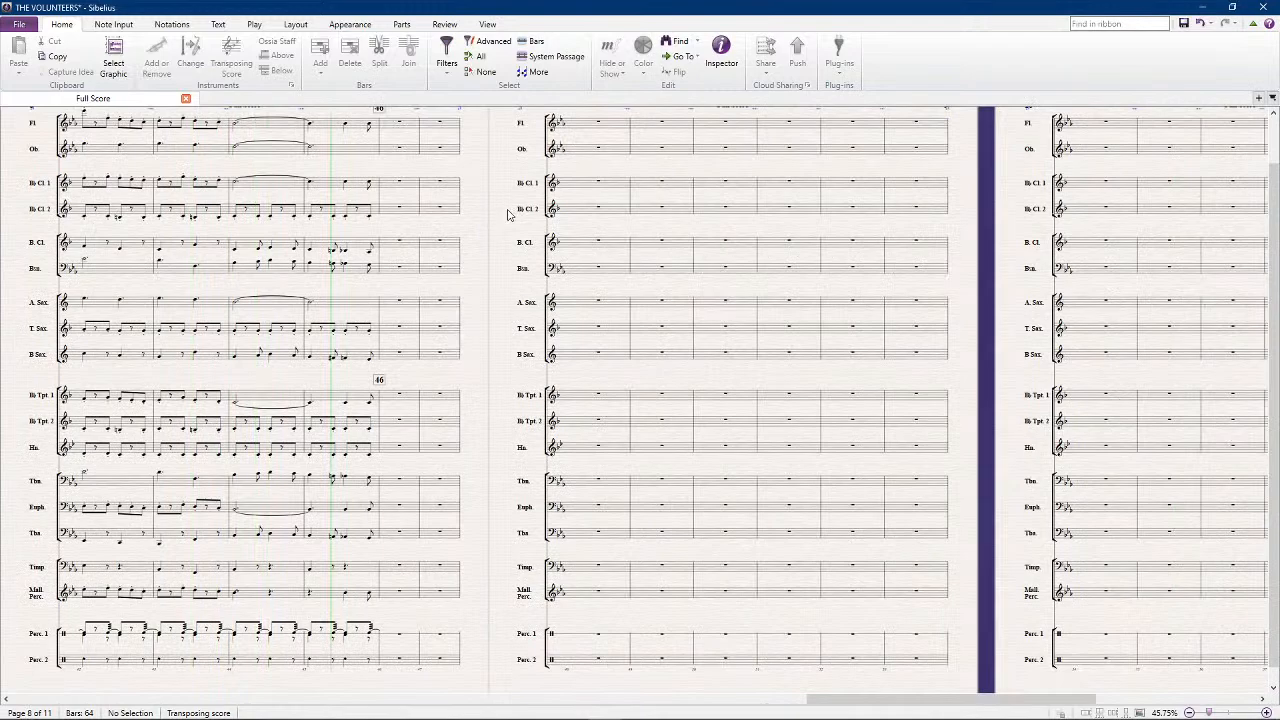
pyautogui.press('space')
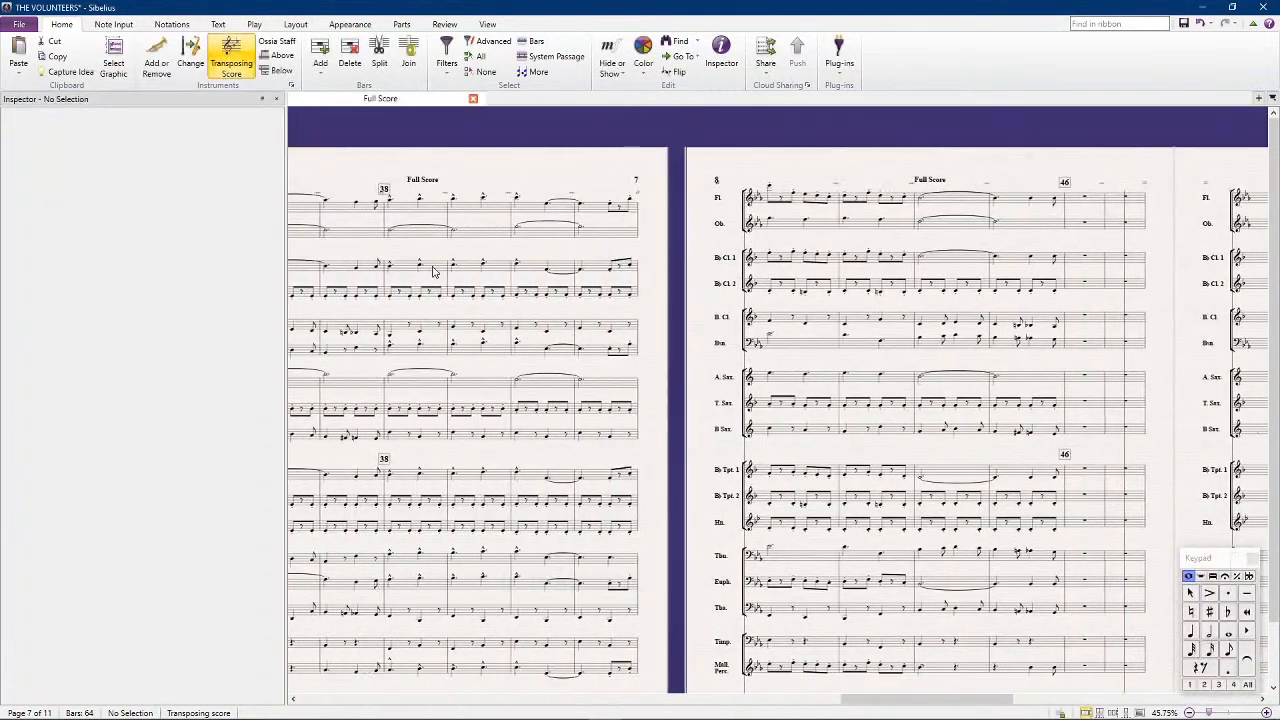
pyautogui.click(498, 209)
pyautogui.press('space')
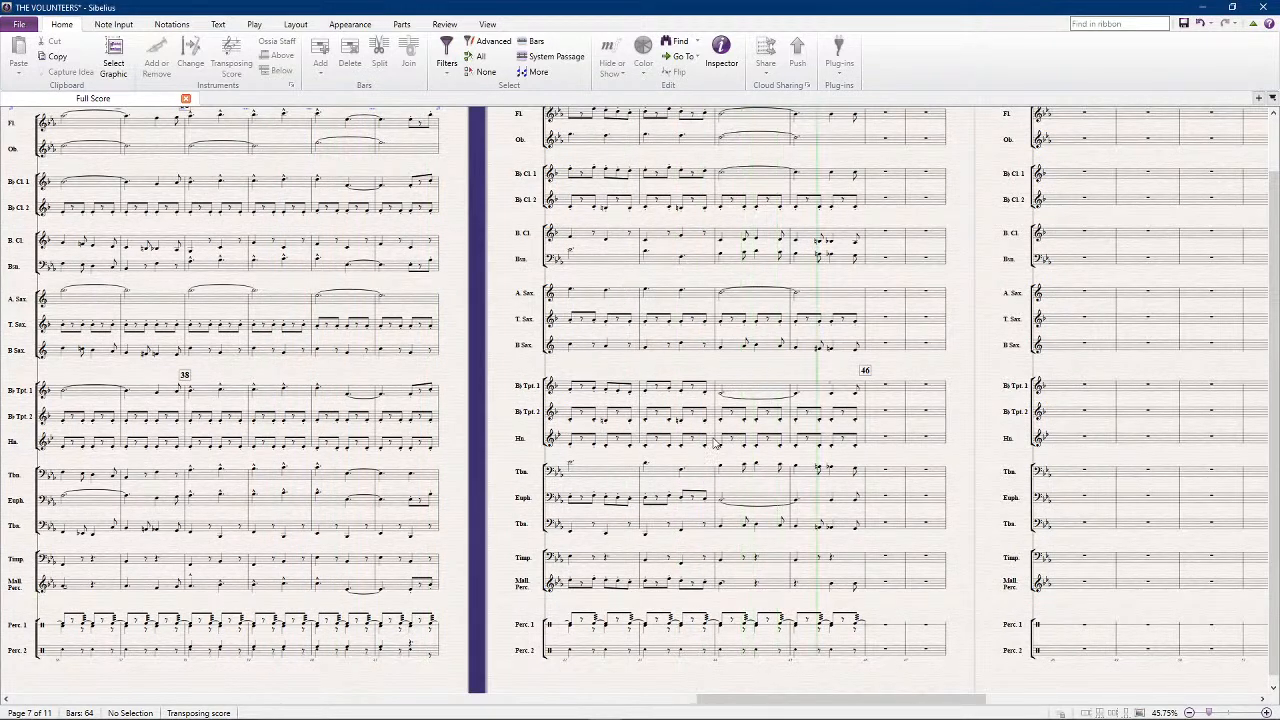
pyautogui.press('space')
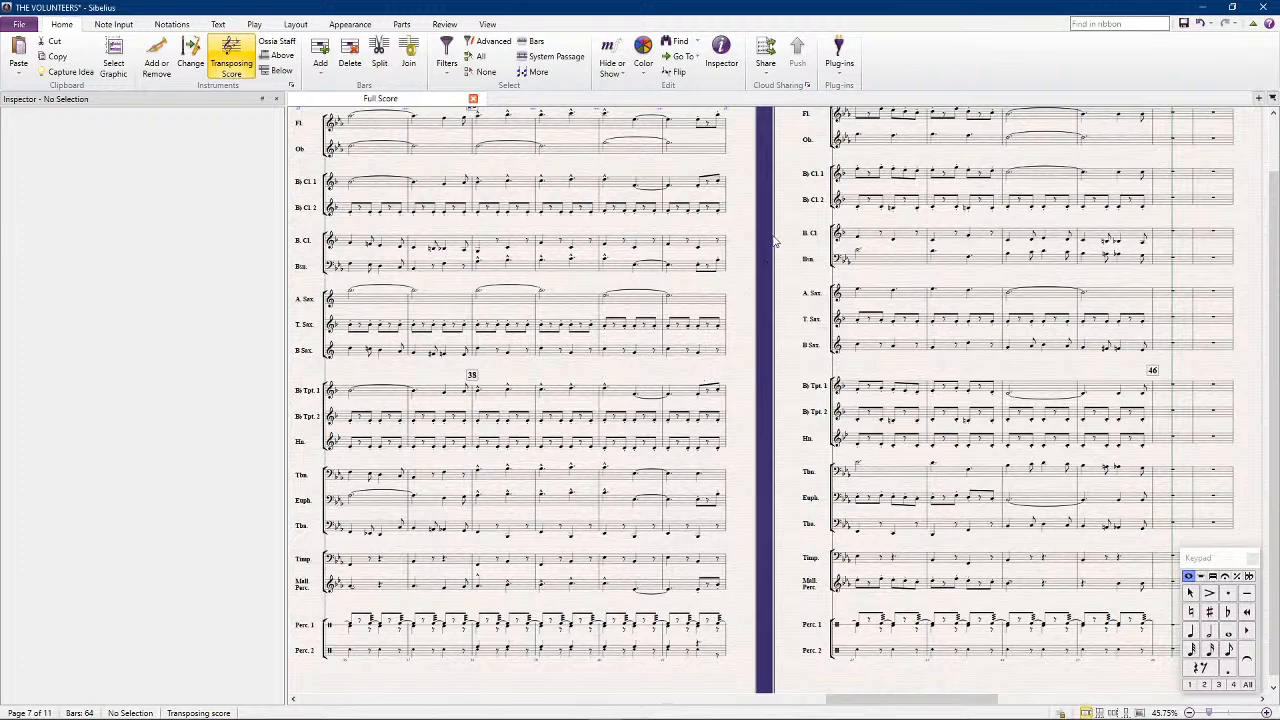
pyautogui.press('space')
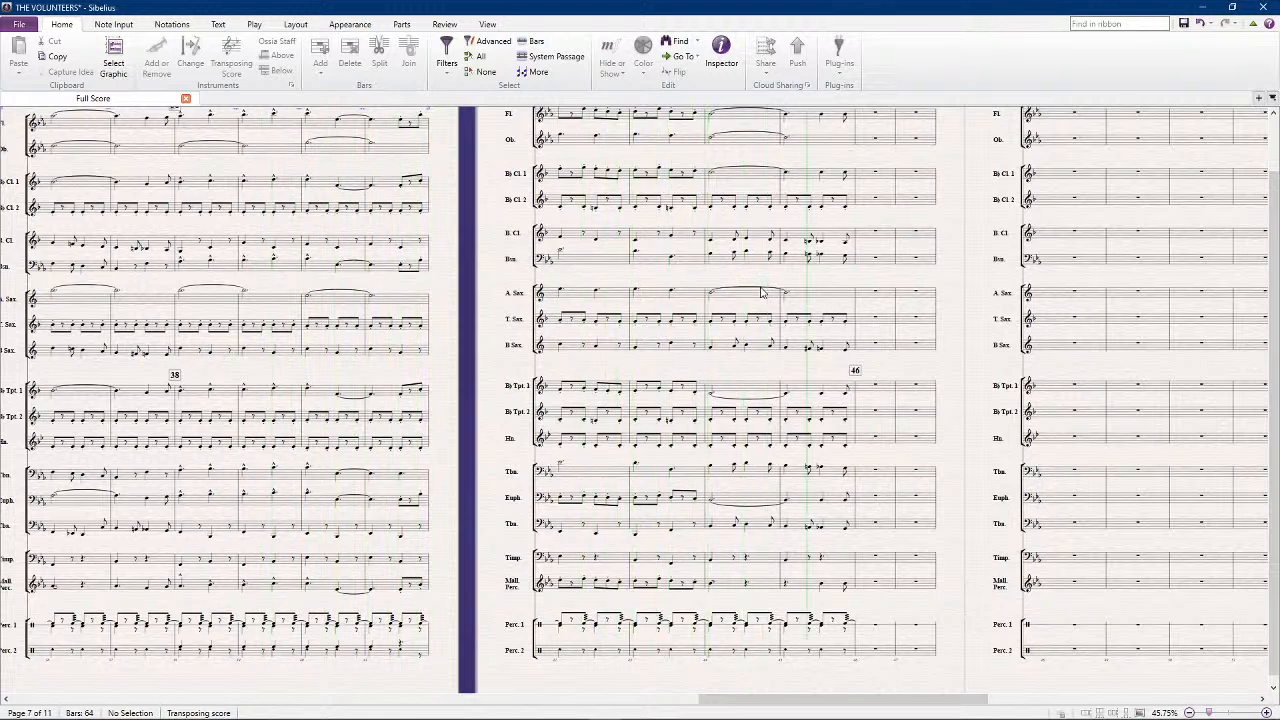
pyautogui.press('space')
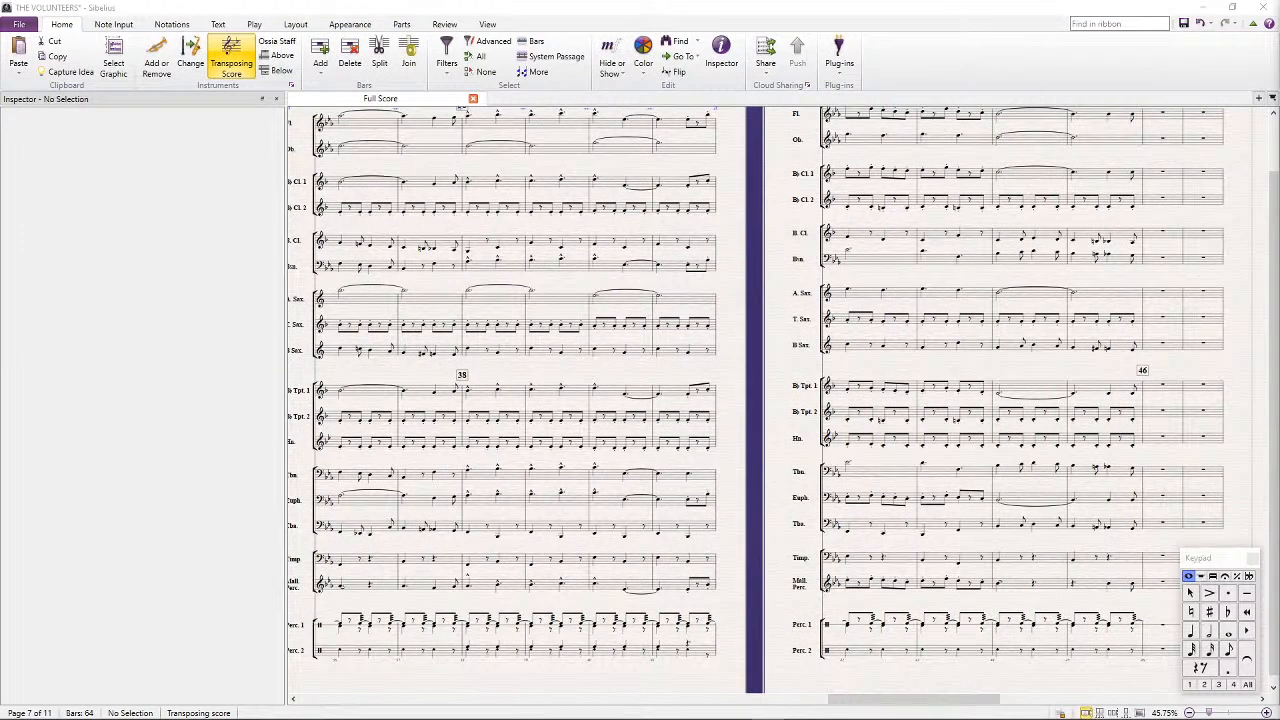
# Add accents to the first-beat notes of bar 41 in the Percussion 1 and Percussion 2 staves
pyautogui.moveTo(762, 641); pyautogui.dragTo(630, 412)
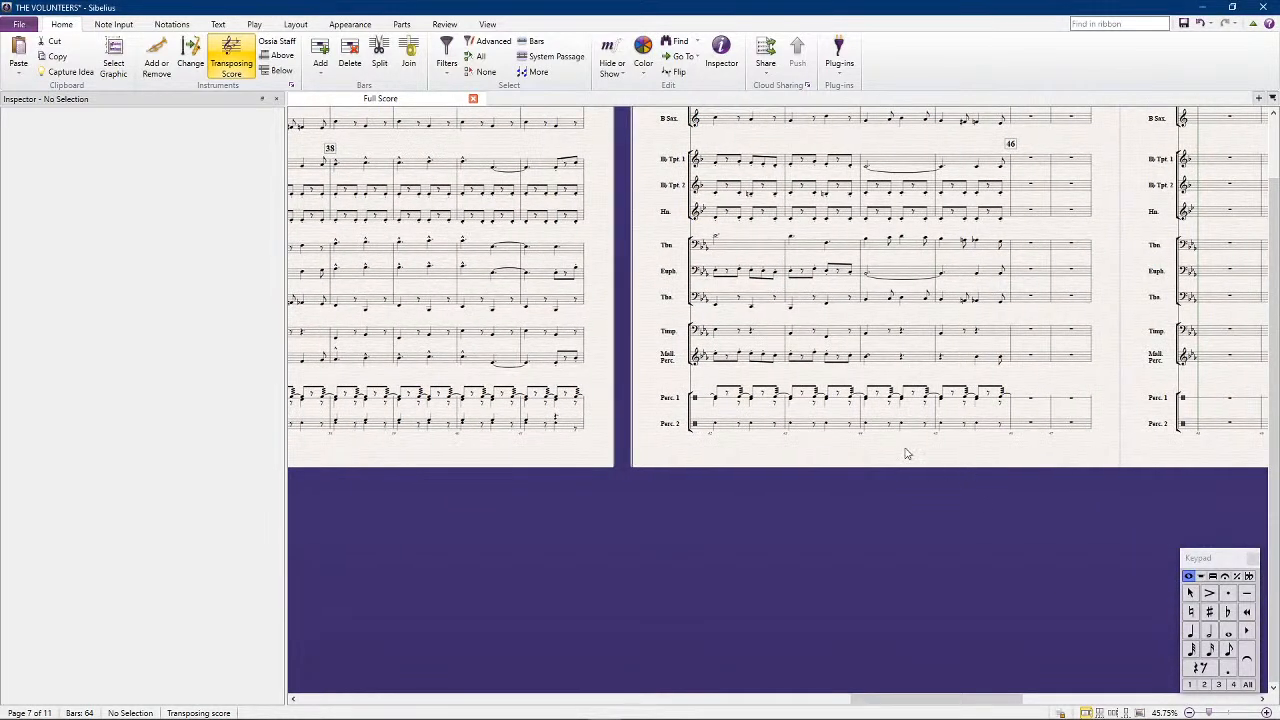
pyautogui.scroll(4, 903, 452)
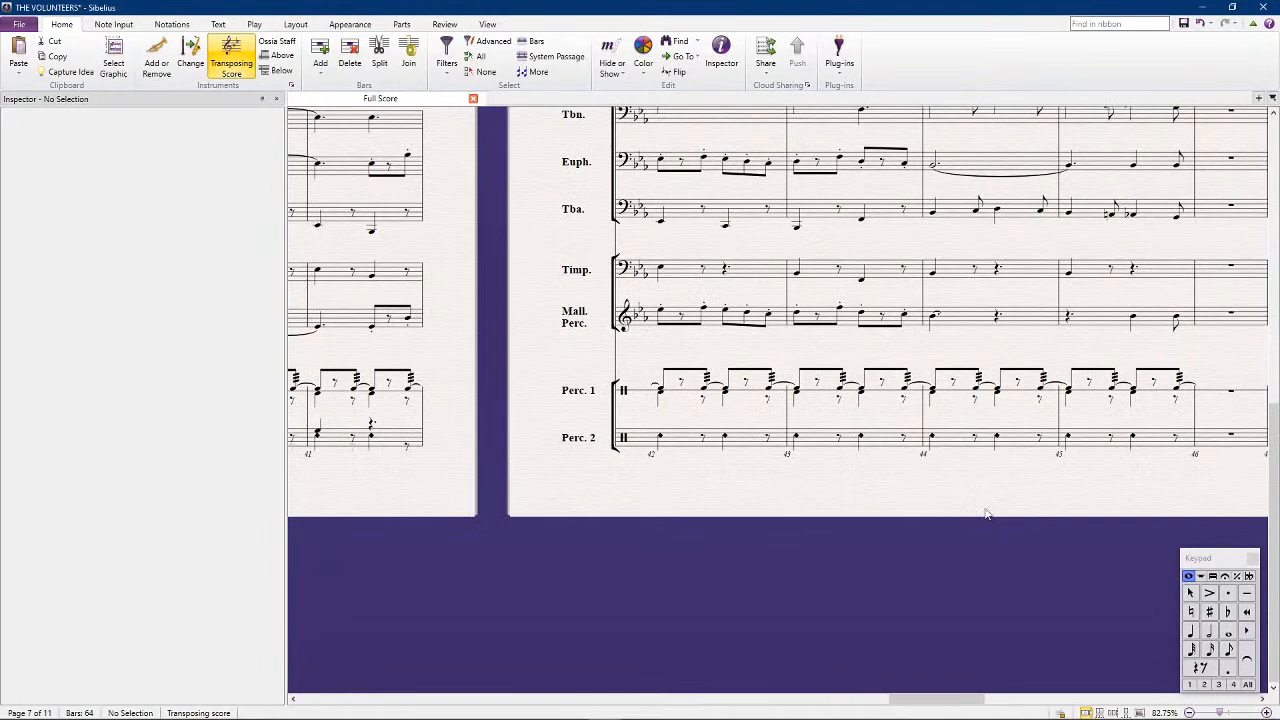
pyautogui.moveTo(783, 530); pyautogui.dragTo(959, 491)
pyautogui.click(659, 349)
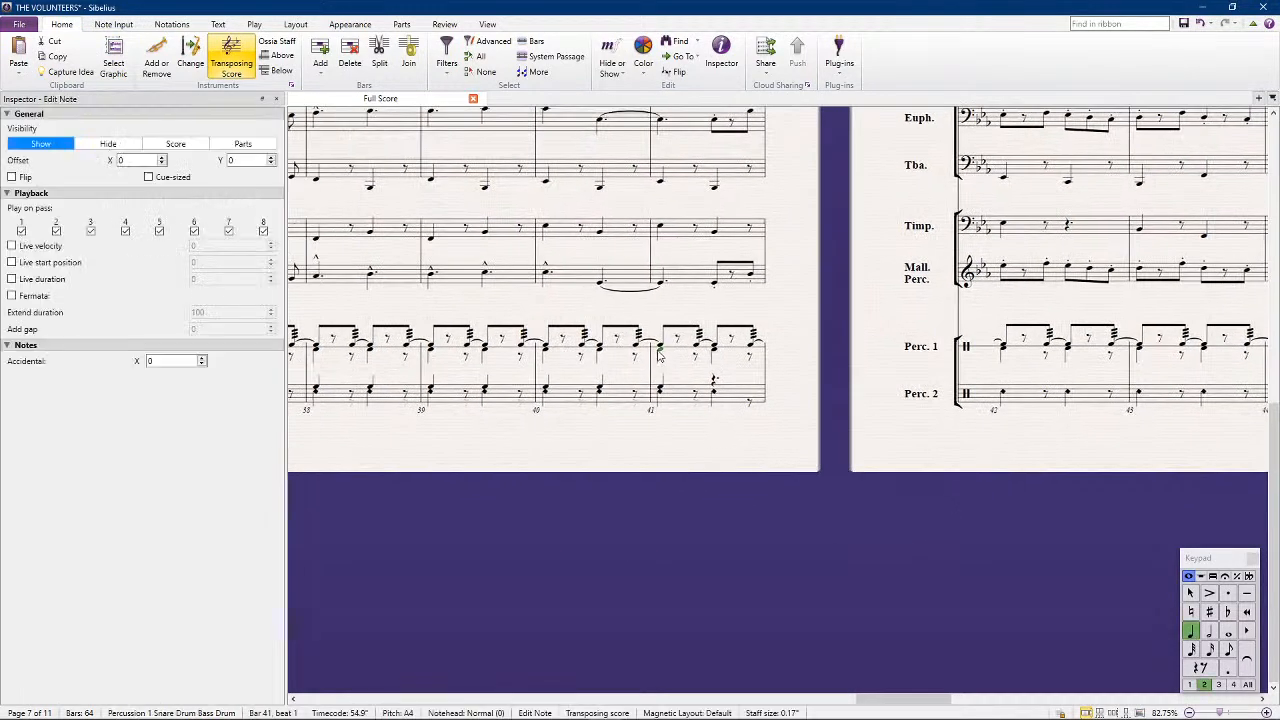
pyautogui.press('KP_Divide')
pyautogui.press('Escape')
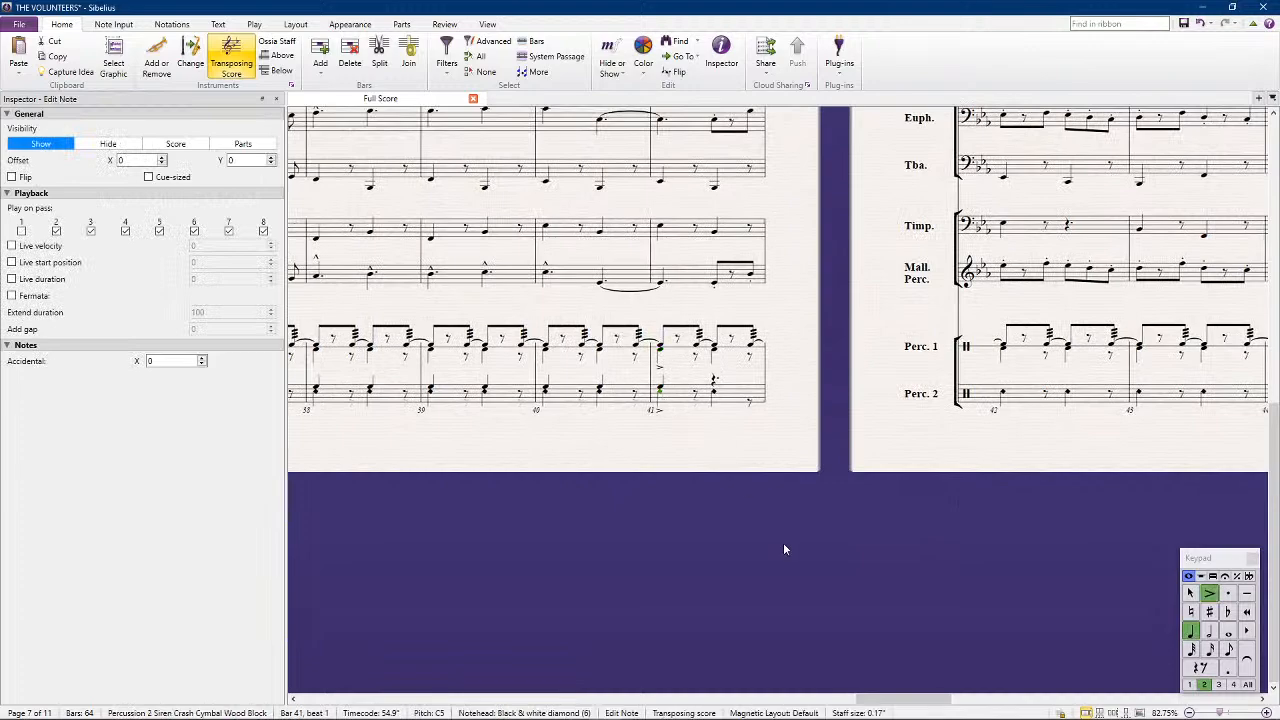
# Play back the march from the opening through the section after rehearsal mark 13
pyautogui.moveTo(503, 489); pyautogui.dragTo(666, 477)
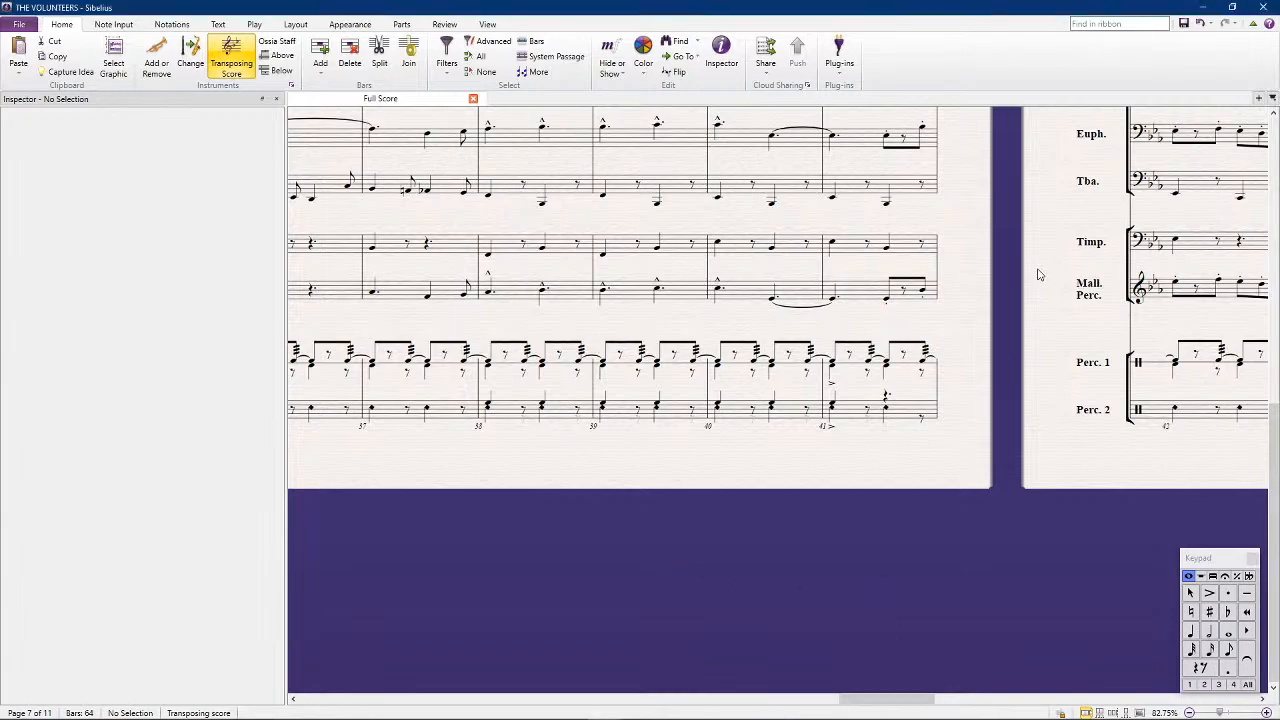
pyautogui.scroll(-5, 1037, 280)
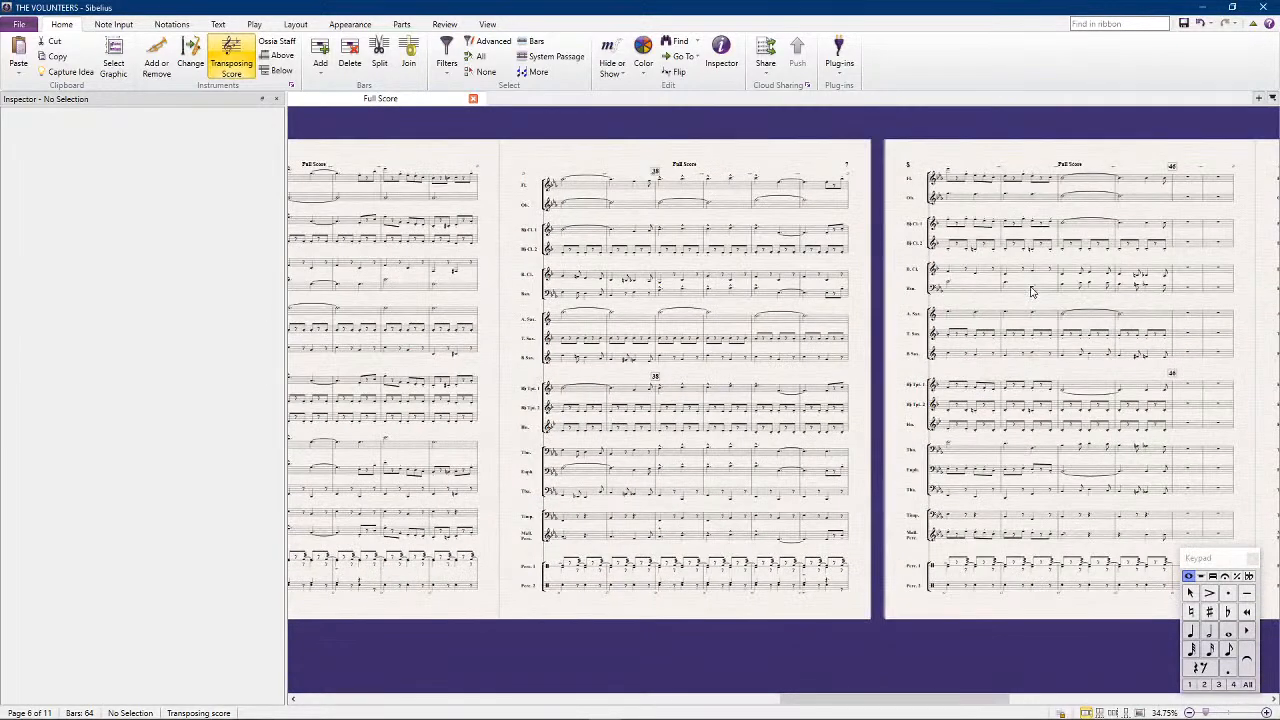
pyautogui.press('space')
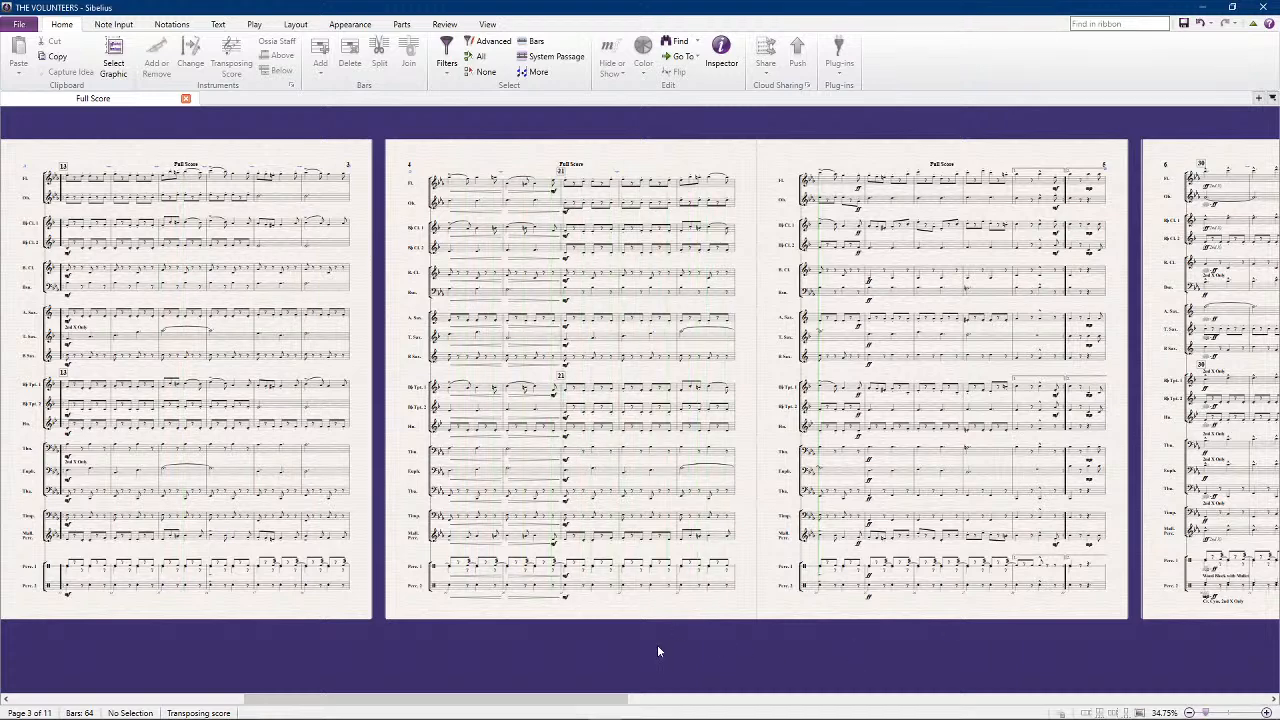
pyautogui.press('space')
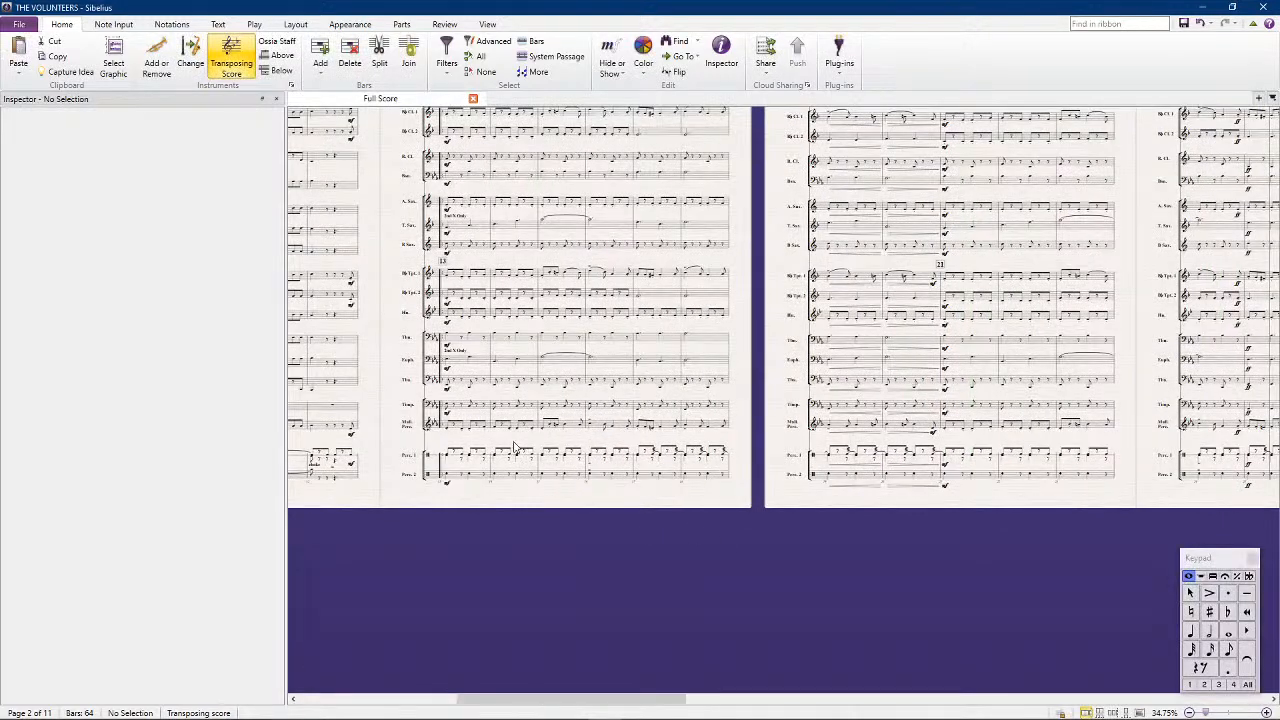
# Assign the dynamics and hairpins of the whole Percussion 1 staff to all voices
pyautogui.tripleClick(516, 459)
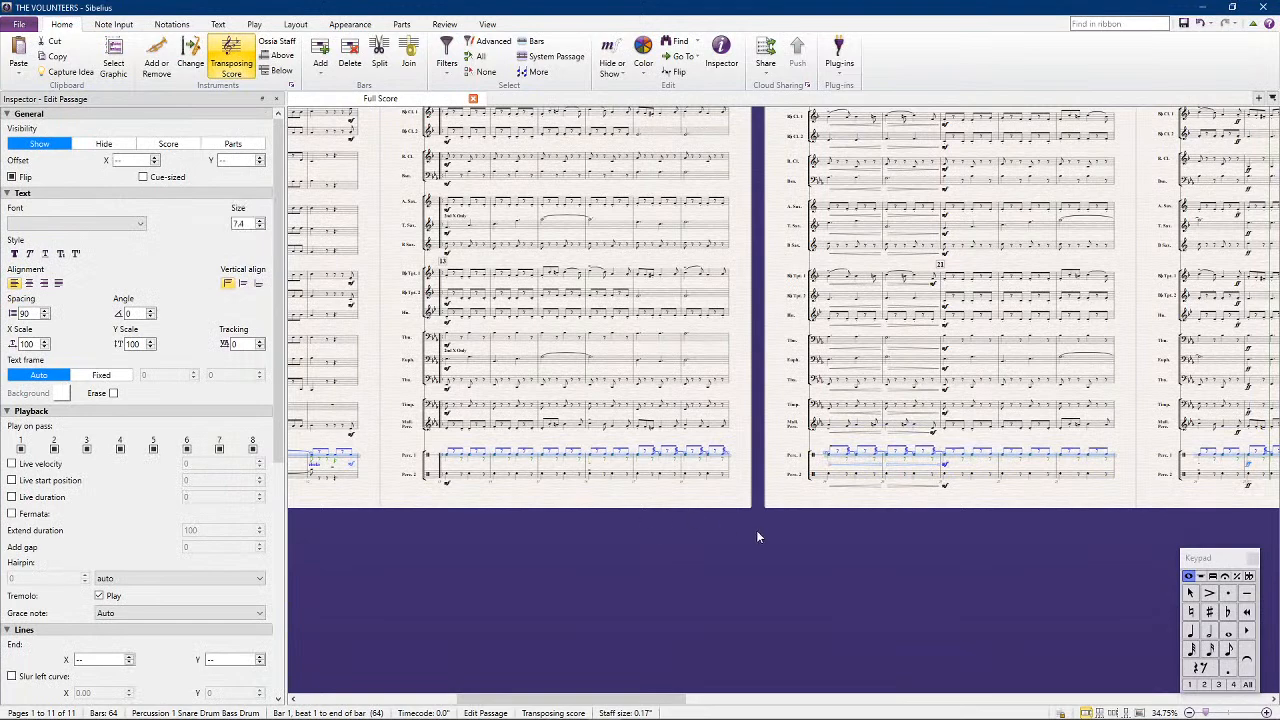
pyautogui.click(921, 479)
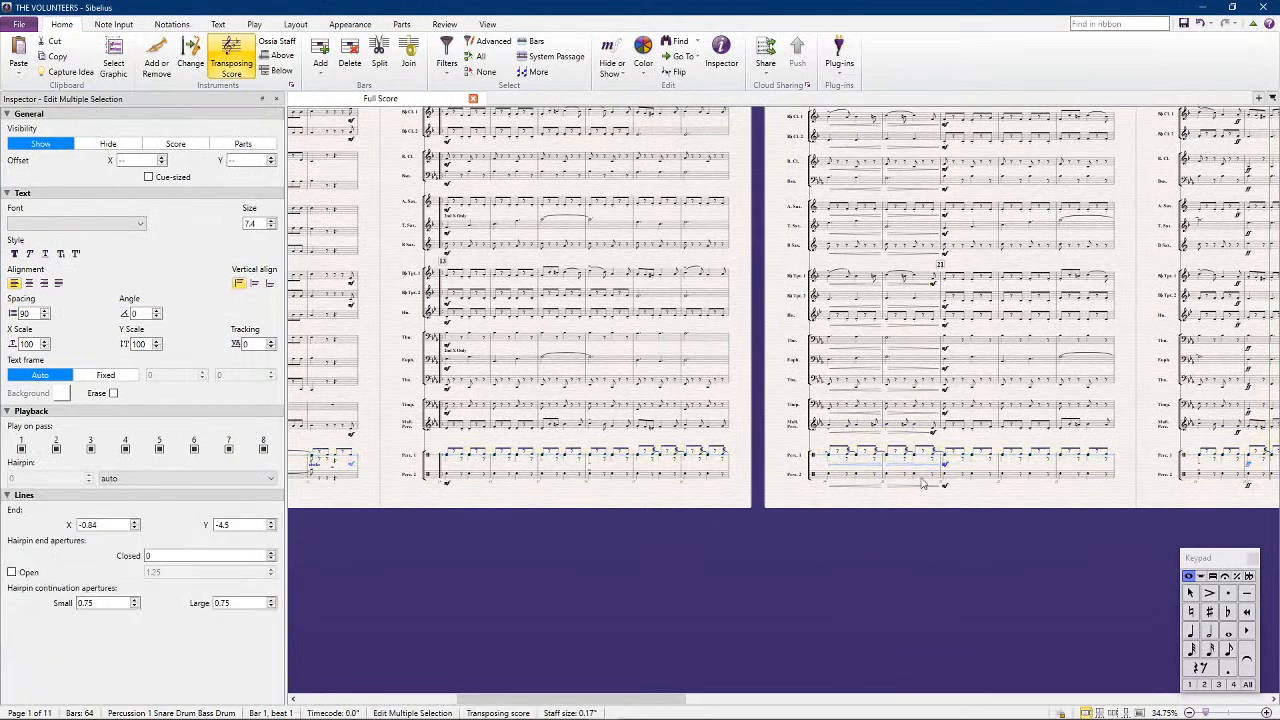
pyautogui.click(1248, 686)
pyautogui.click(938, 570)
# Replay the opening pages to check how the Percussion 1 dynamics sound
pyautogui.moveTo(674, 567); pyautogui.dragTo(563, 518)
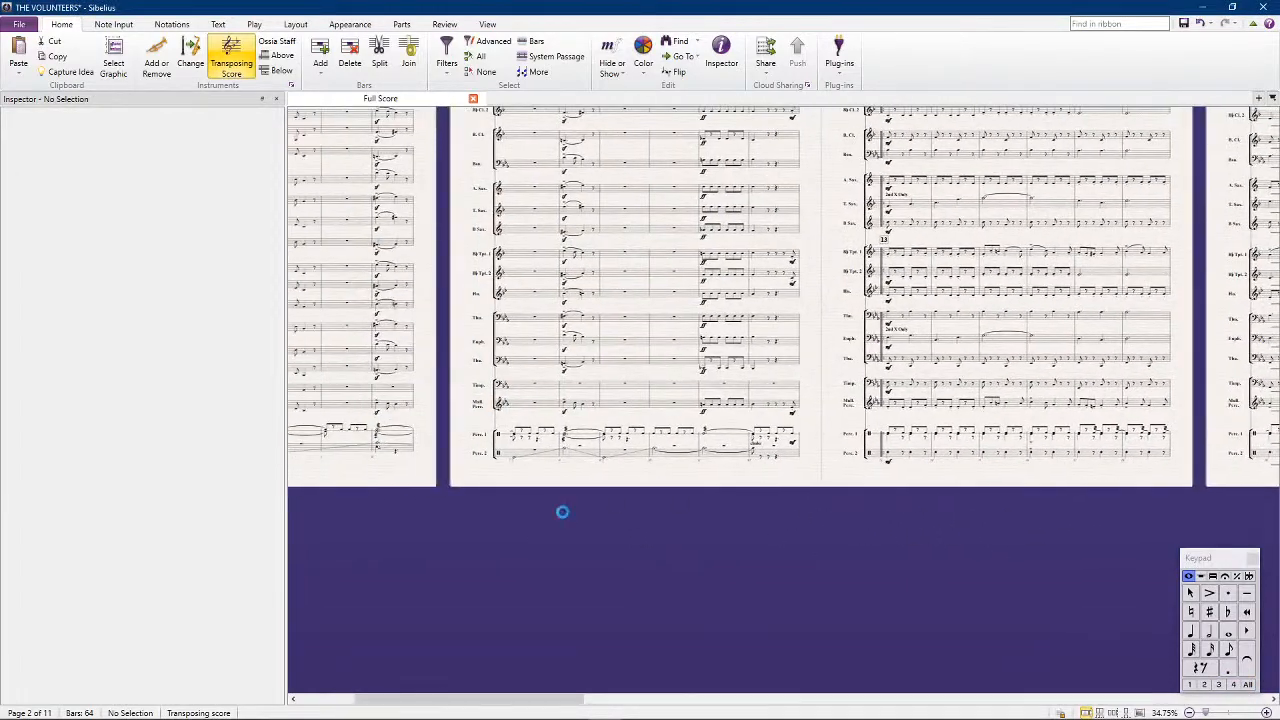
pyautogui.press('space')
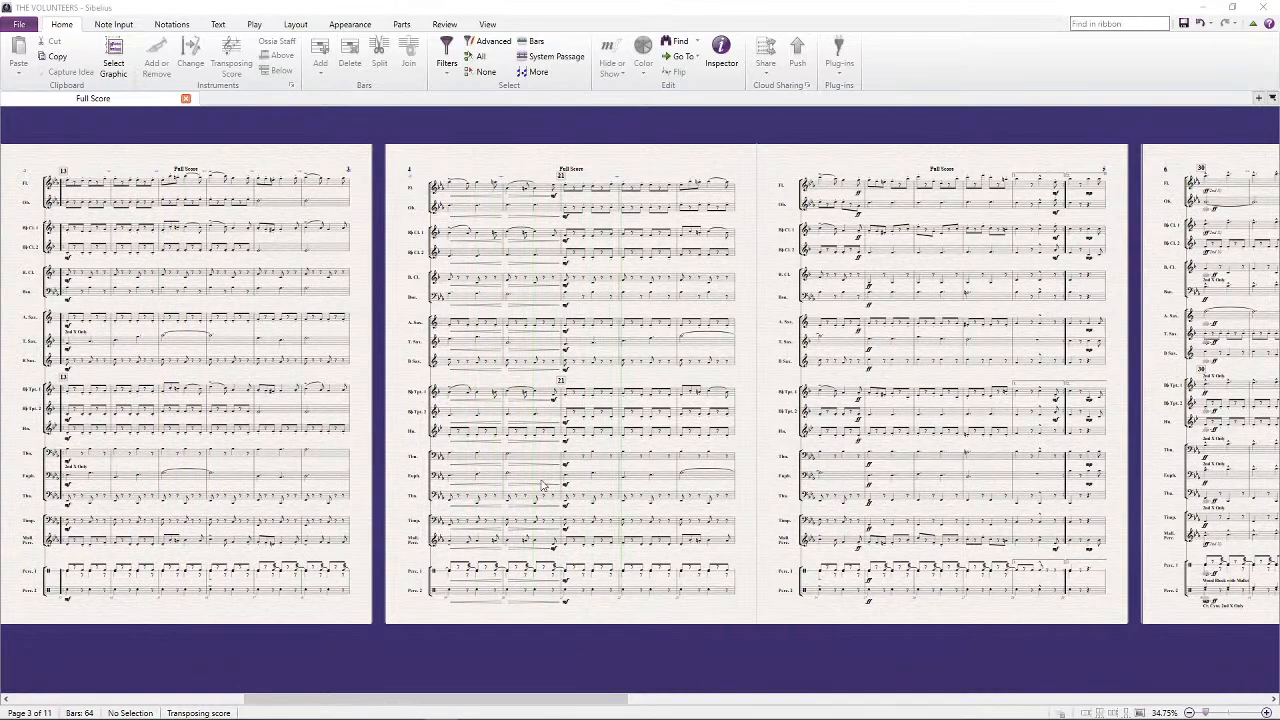
pyautogui.moveTo(344, 630); pyautogui.dragTo(636, 546)
pyautogui.press('space')
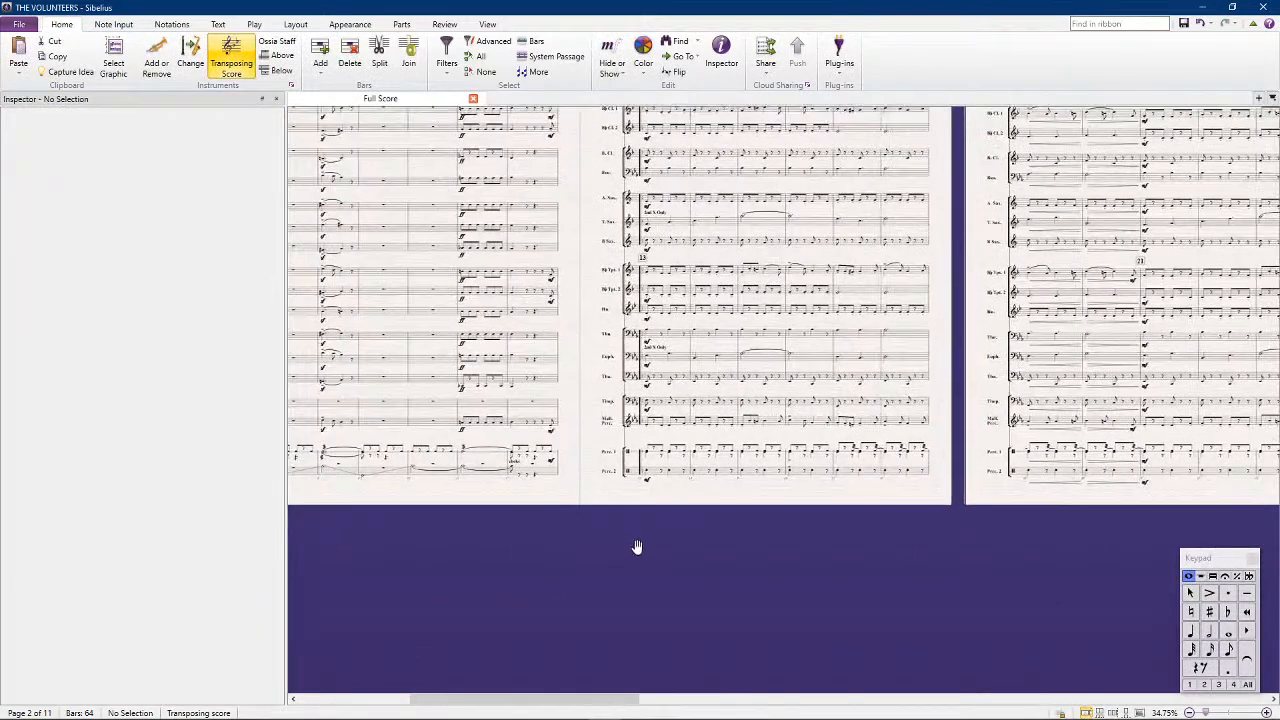
# Copy Percussion 1's mf from bar 12 to the start of bar 13 and save the score
pyautogui.click(553, 461)
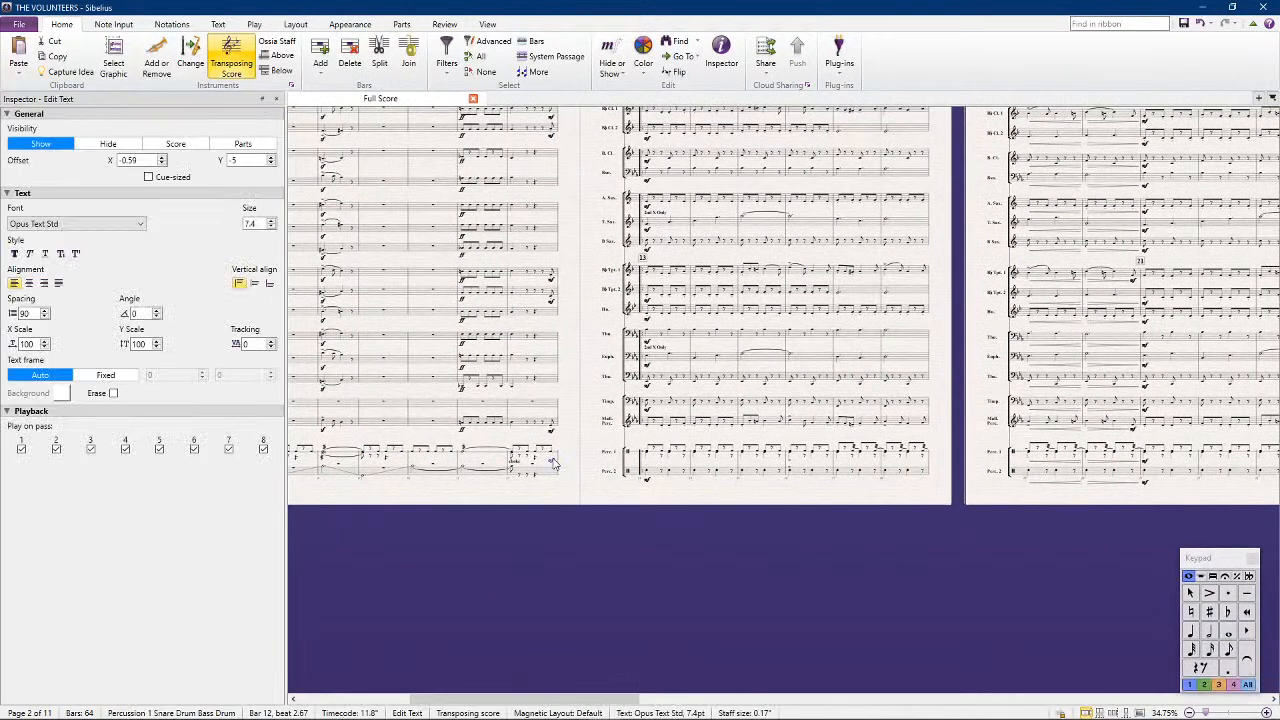
pyautogui.moveTo(1046, 565); pyautogui.dragTo(544, 549)
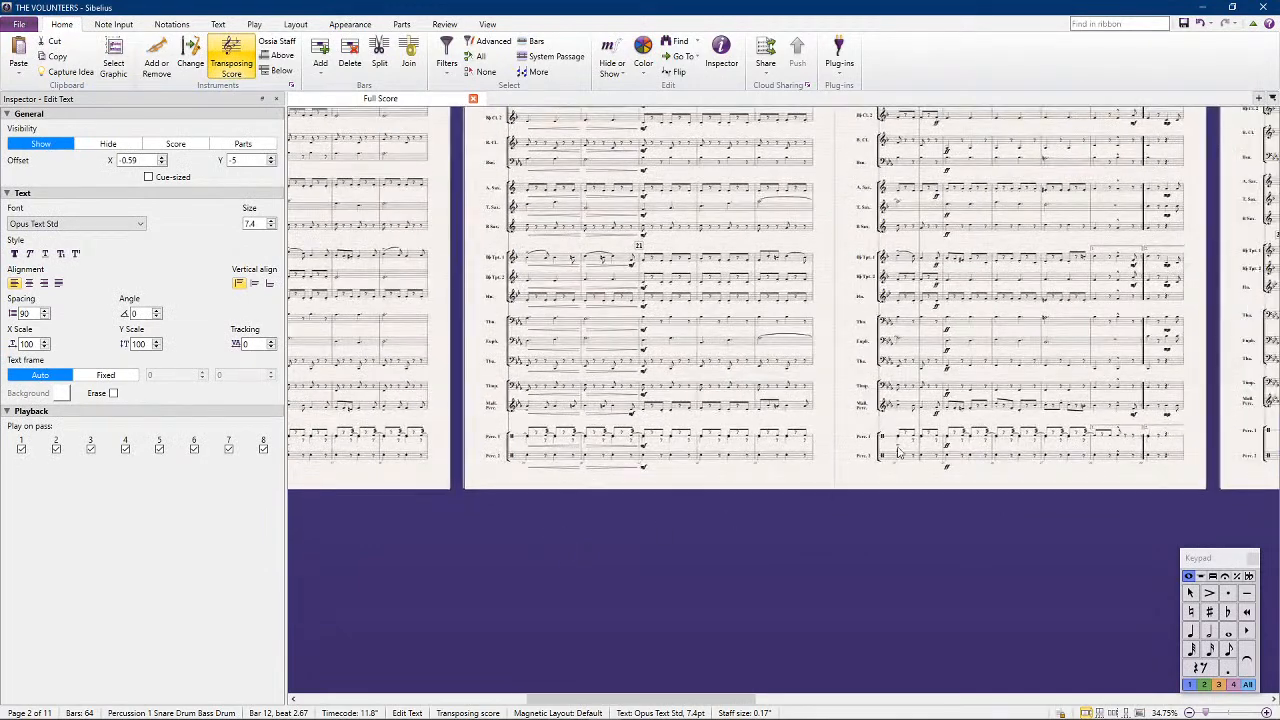
pyautogui.moveTo(838, 490); pyautogui.dragTo(645, 379)
pyautogui.click(677, 365)
pyautogui.hotkey('ctrl', 'v')
pyautogui.press('Escape')
pyautogui.hotkey('ctrl', 's')
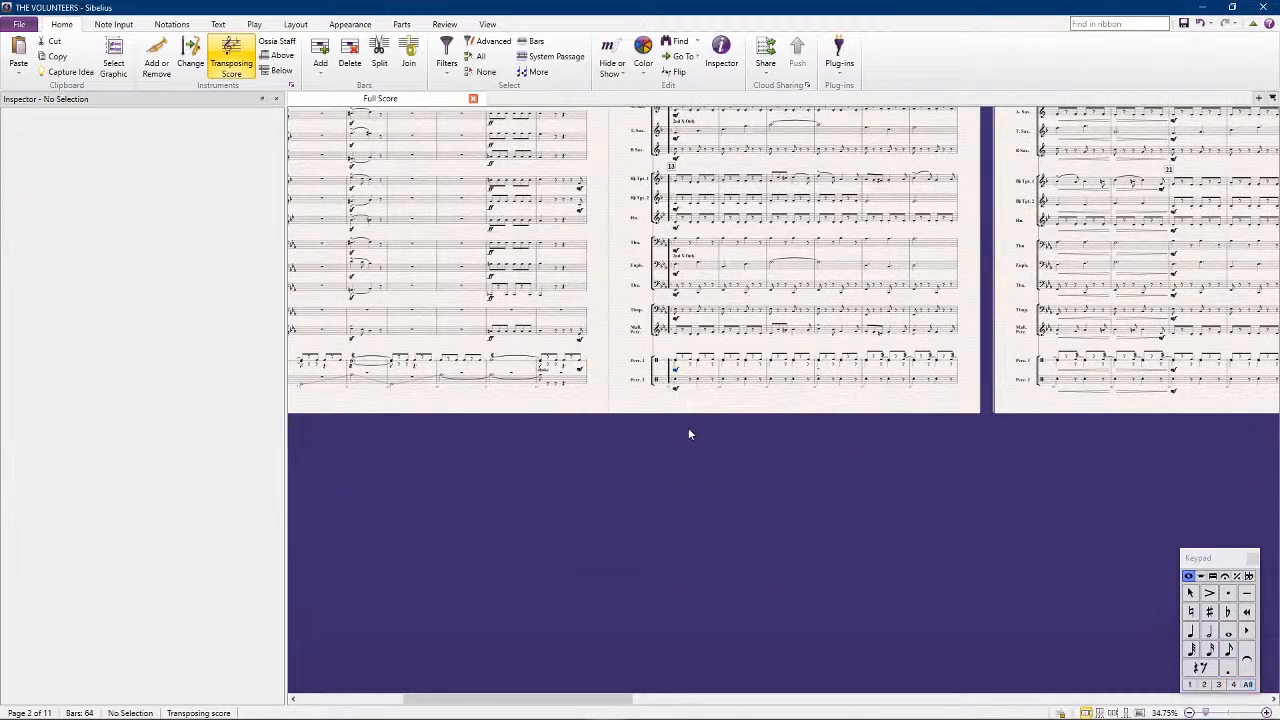
# Play back the full score from bar 1 through rehearsal mark 46, following the music page by page
pyautogui.moveTo(624, 418); pyautogui.dragTo(662, 473)
pyautogui.scroll(5, 662, 472)
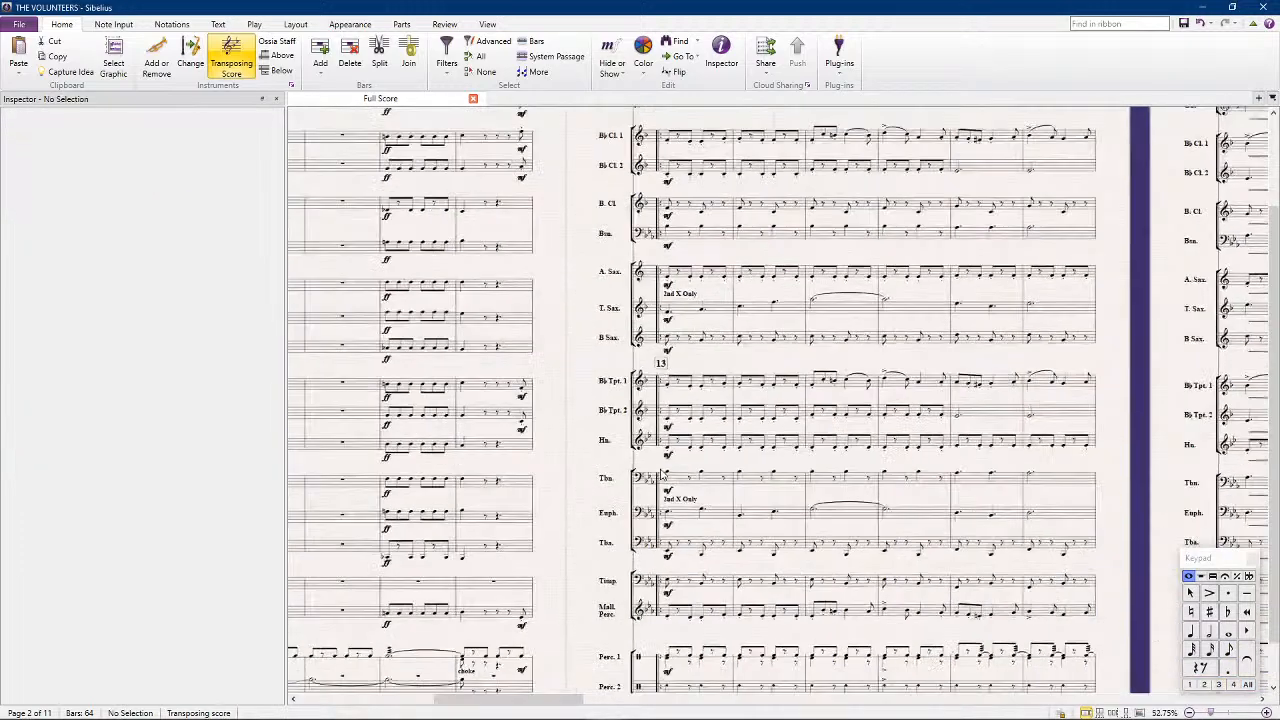
pyautogui.moveTo(519, 525); pyautogui.dragTo(594, 132)
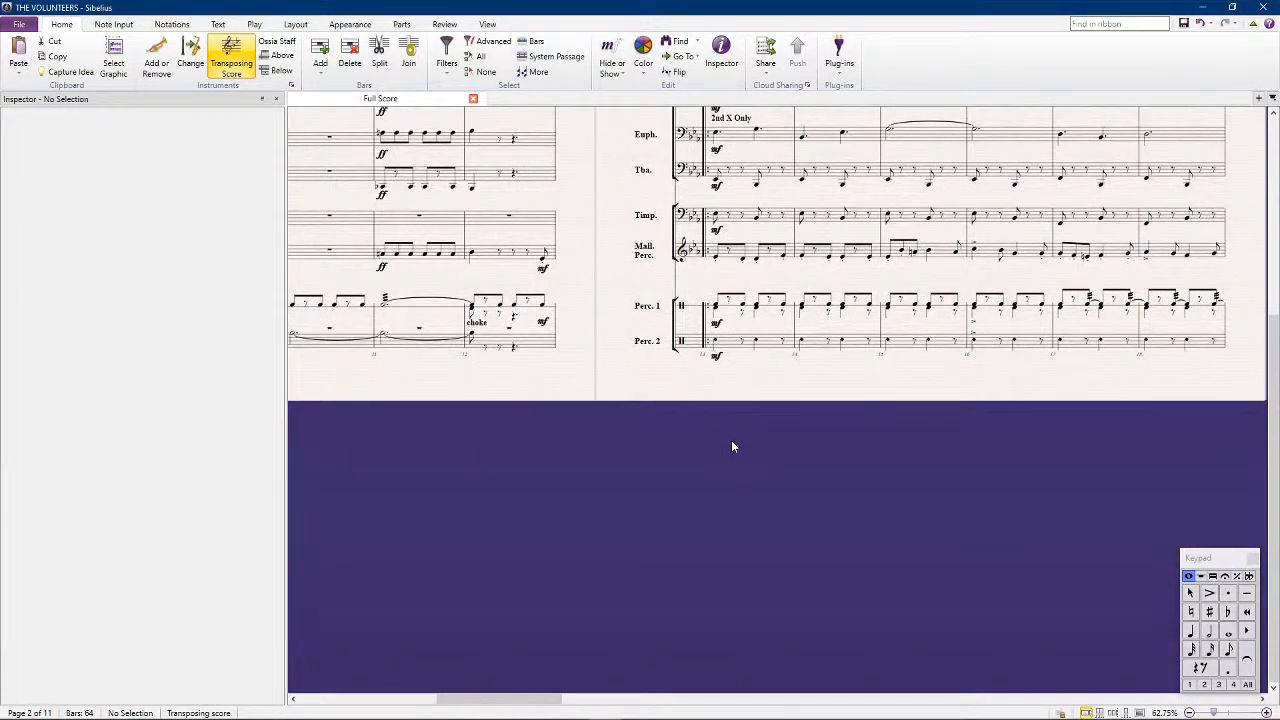
pyautogui.press('space')
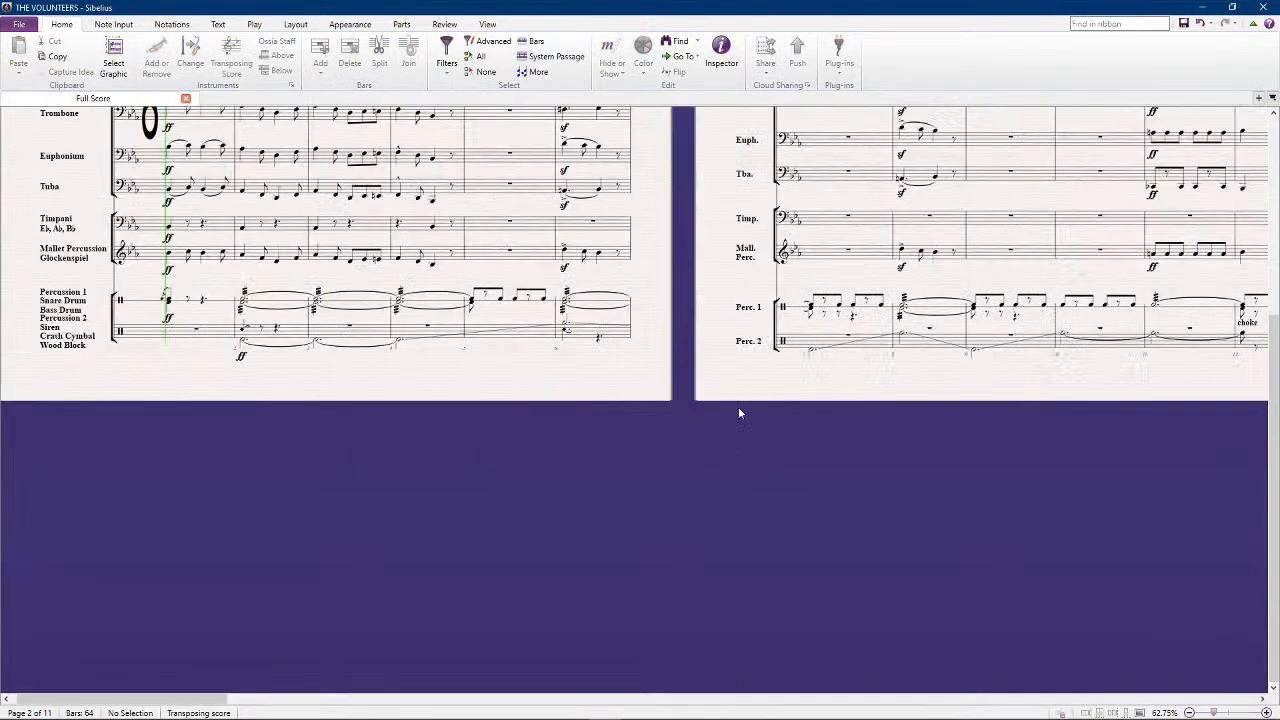
pyautogui.scroll(4, 738, 407)
pyautogui.scroll(-2, 643, 477)
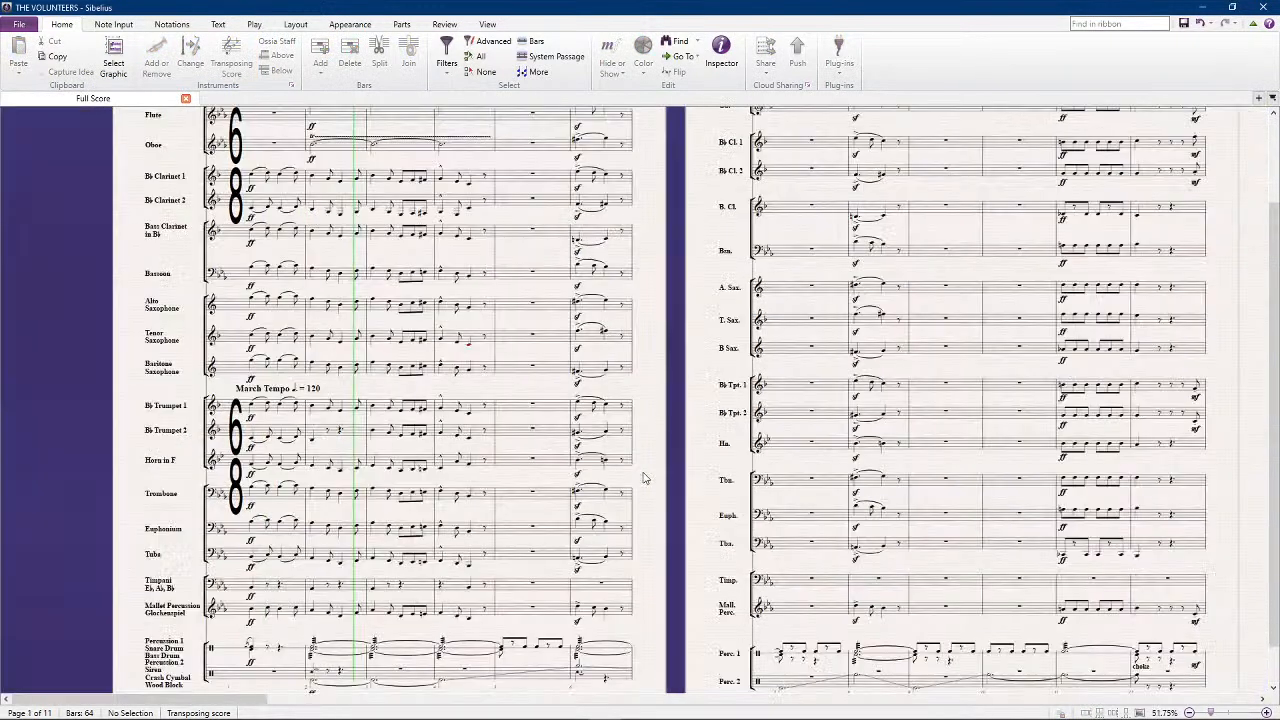
pyautogui.scroll(-1, 643, 477)
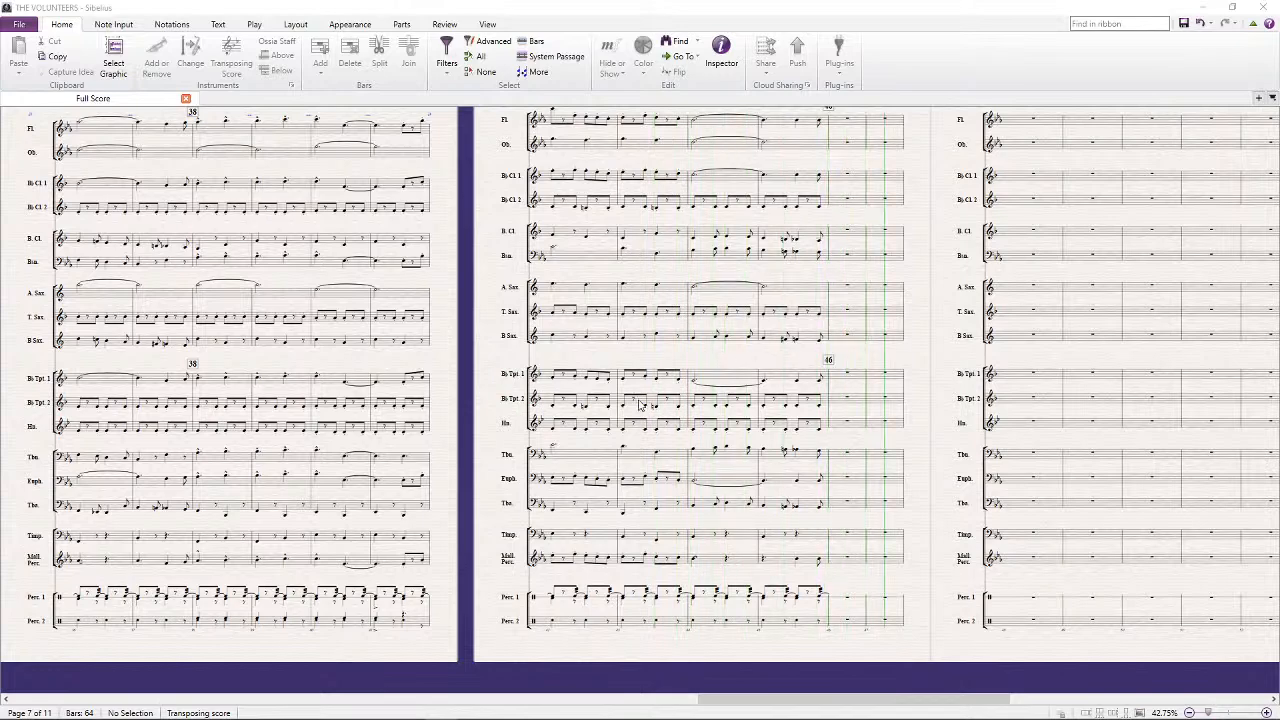
pyautogui.press('space')
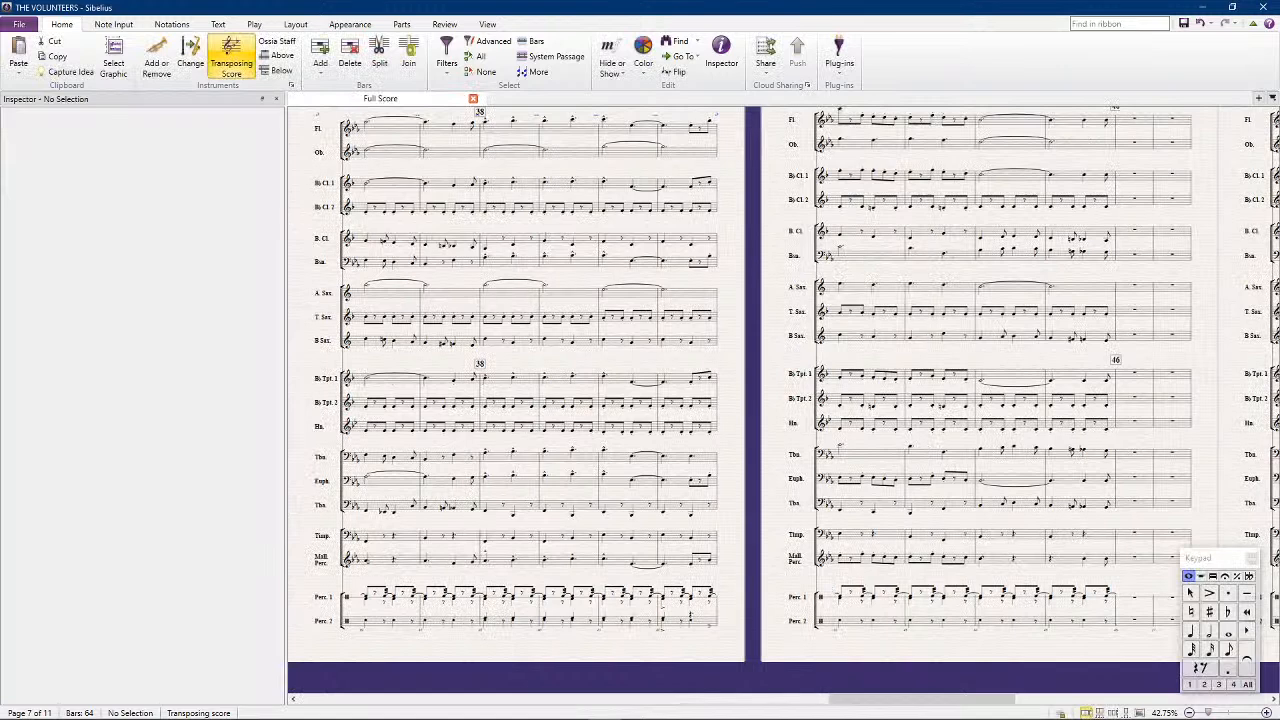